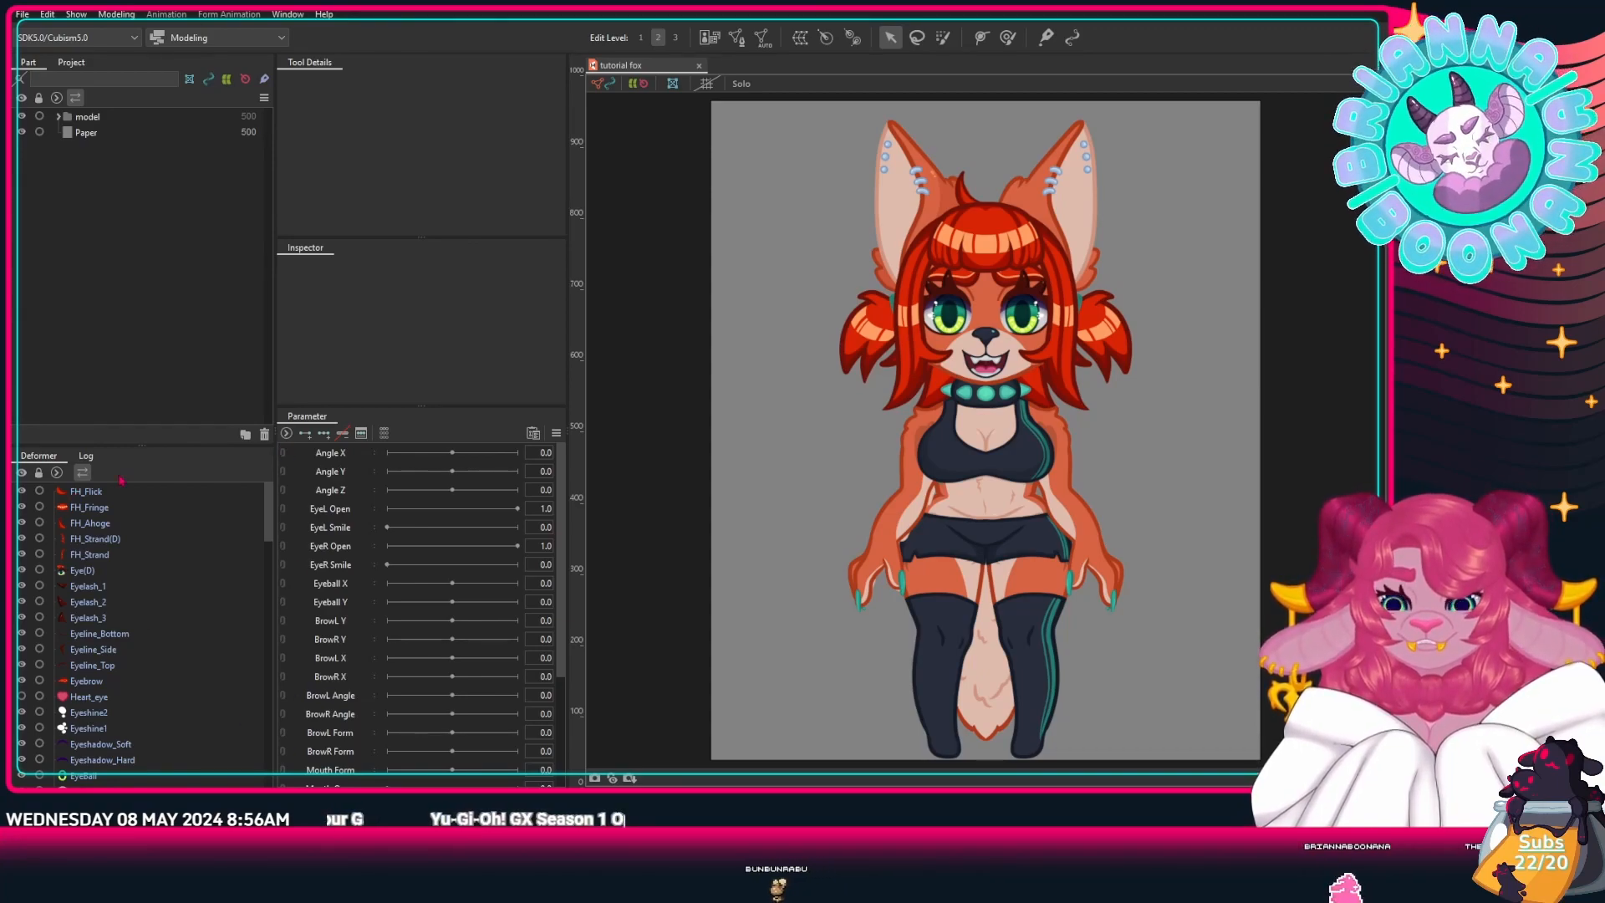
Step: Look over the model's part list, then browse the parameter list and the deformer list
{"action": "left_click", "coordinate": [59, 116]}
{"action": "left_click", "coordinate": [58, 117]}
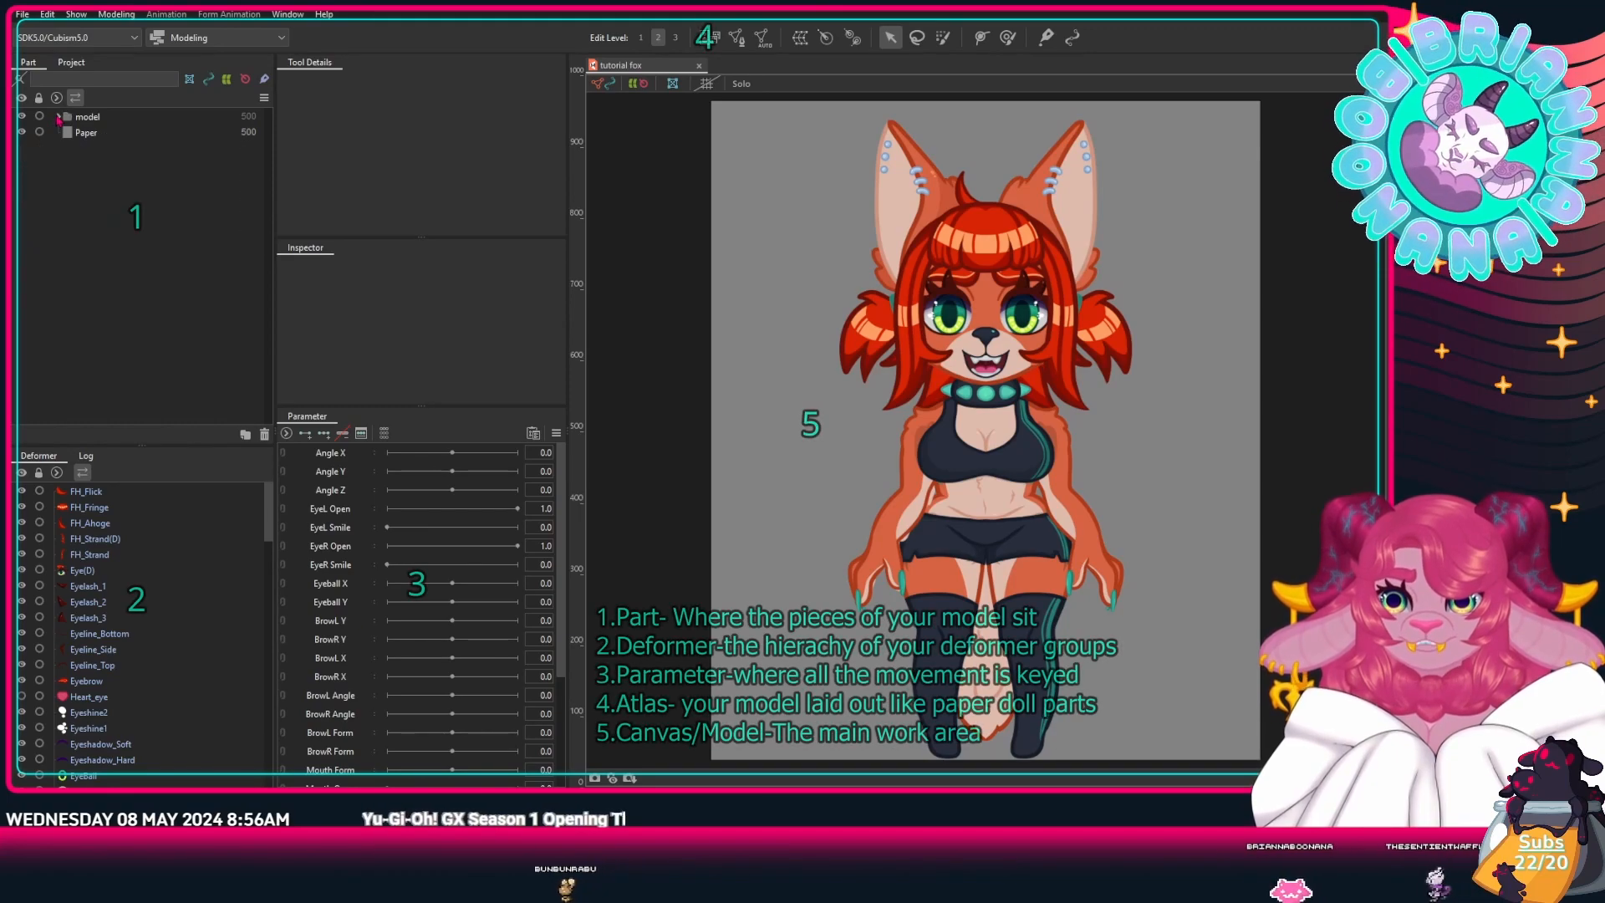
{"action": "left_click", "coordinate": [22, 117]}
{"action": "left_click", "coordinate": [22, 117]}
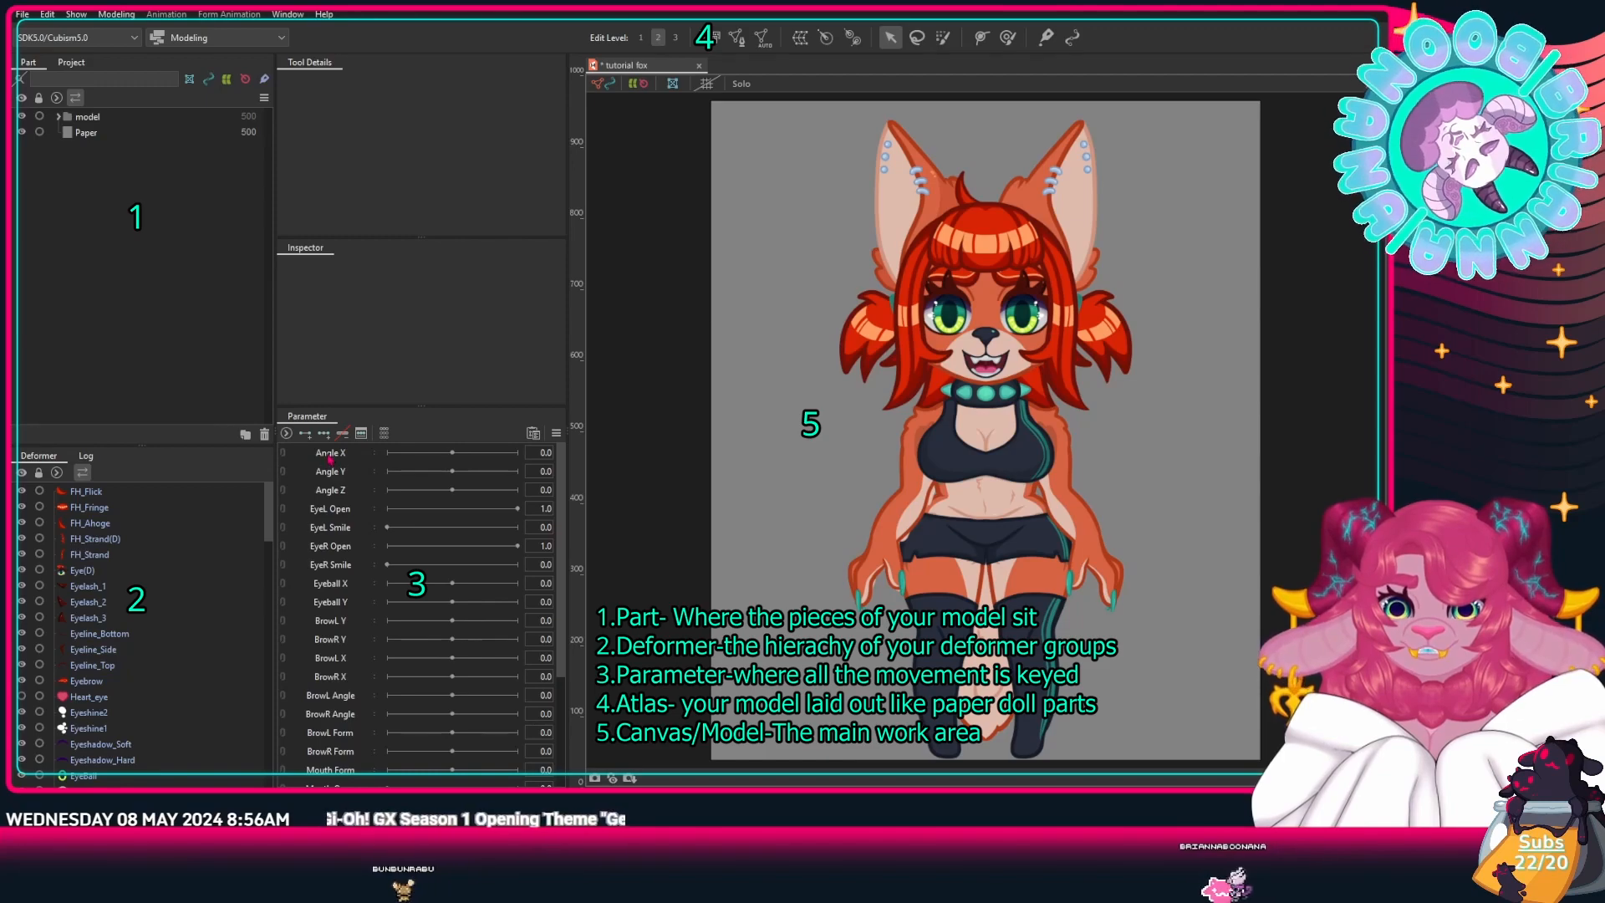
{"action": "scroll", "coordinate": [348, 478], "scroll_direction": "down", "scroll_amount": 3}
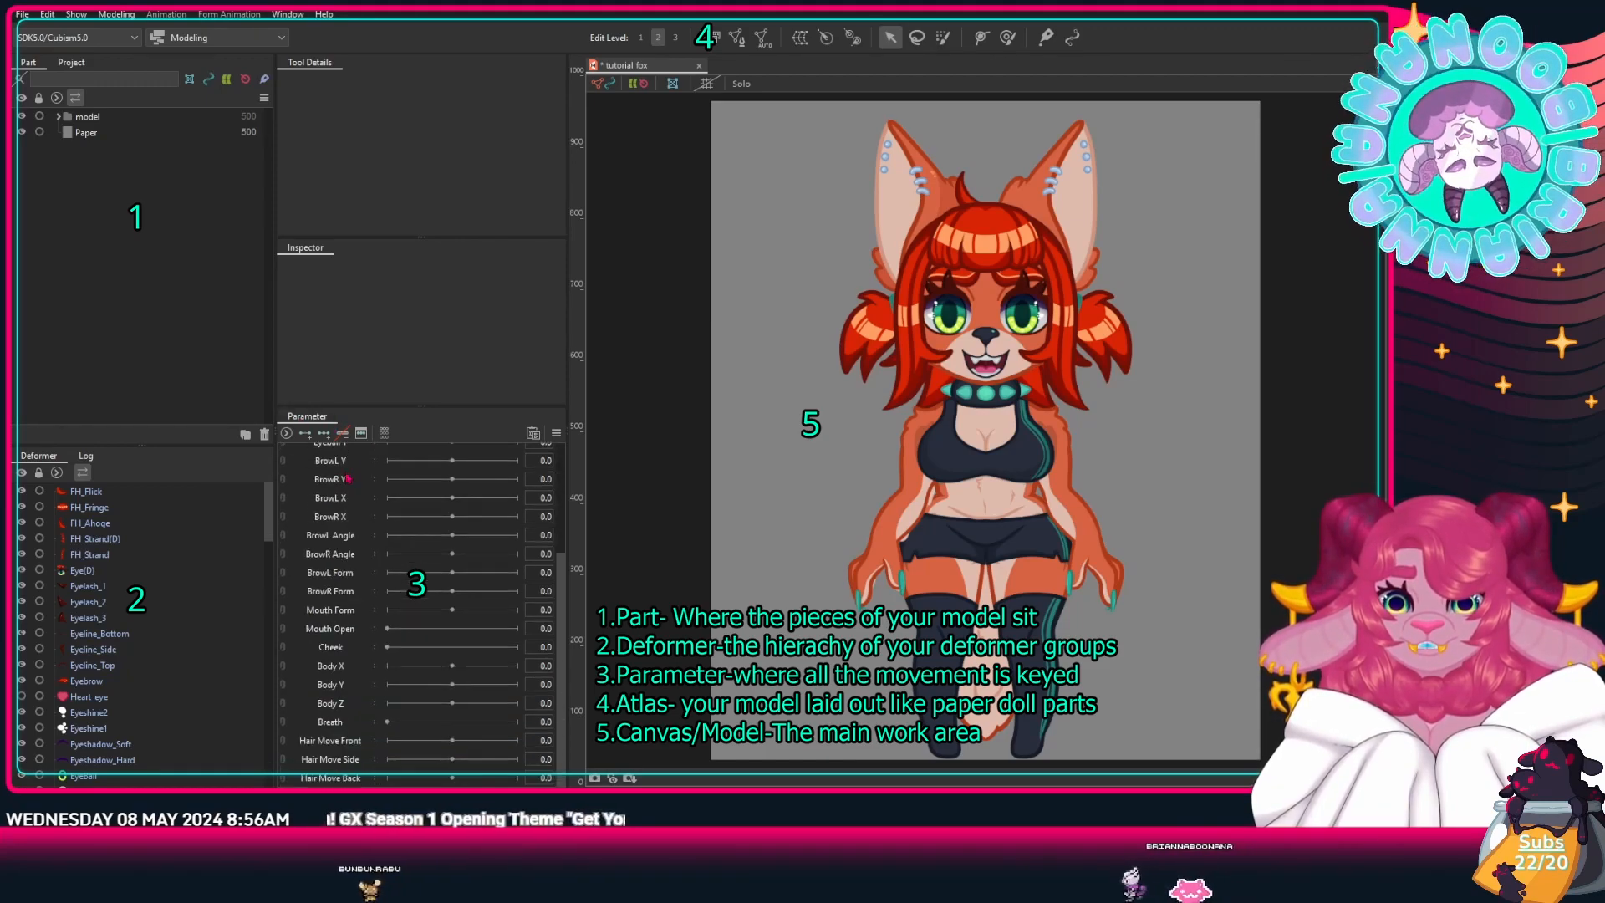
{"action": "scroll", "coordinate": [377, 512], "scroll_direction": "up", "scroll_amount": 3}
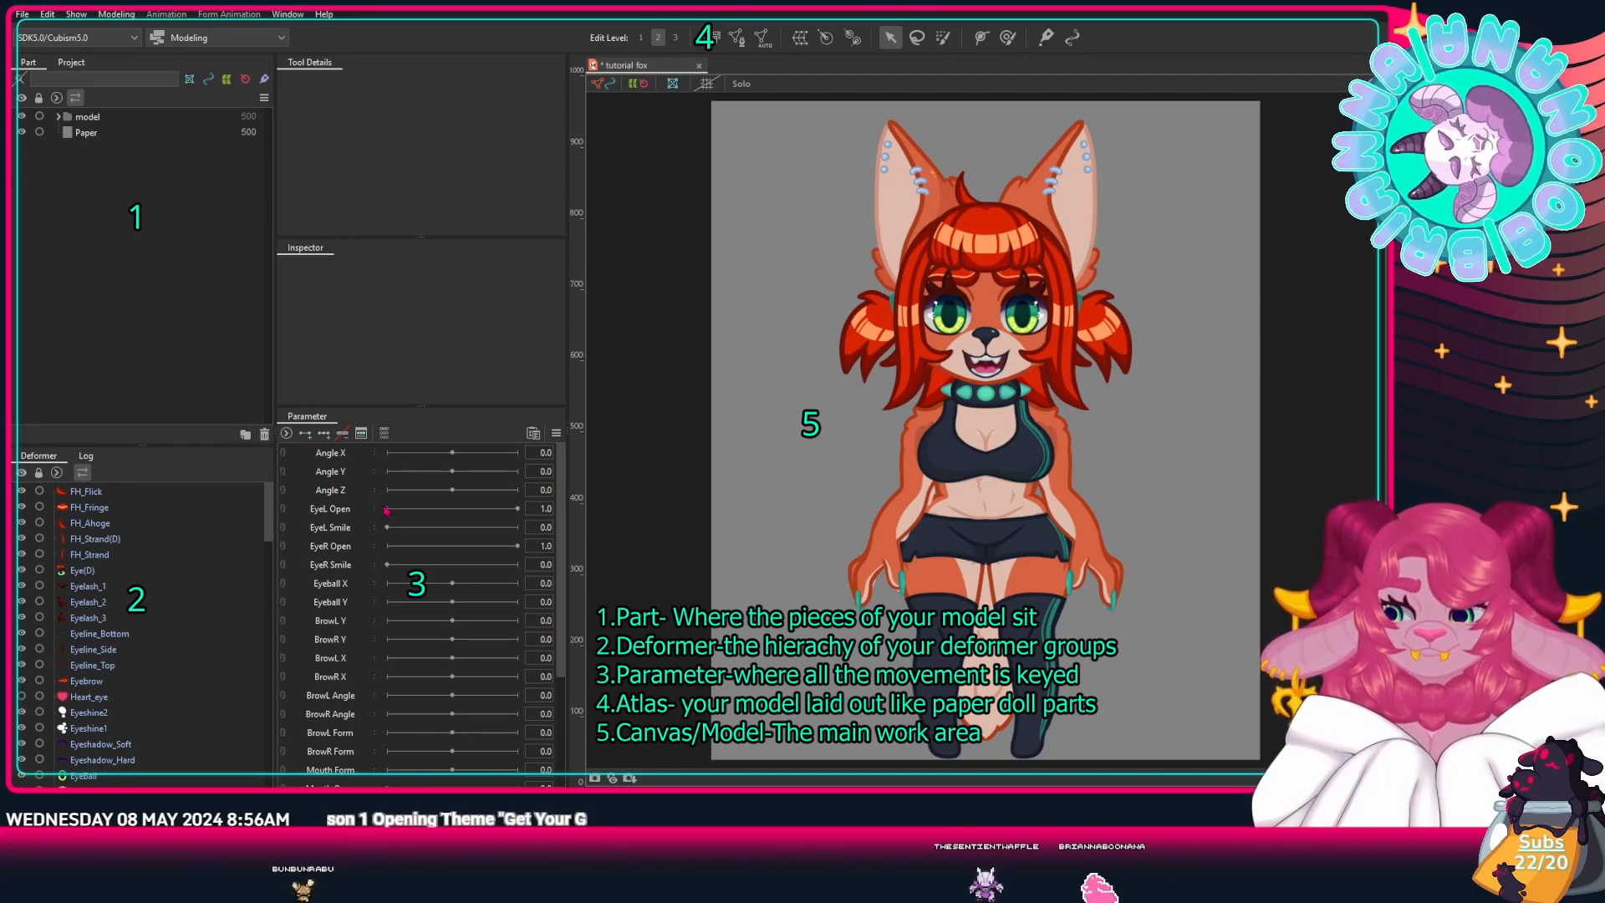
{"action": "mouse_move", "coordinate": [268, 510]}
{"action": "left_mouse_down"}
{"action": "mouse_move", "coordinate": [268, 527]}
{"action": "mouse_move", "coordinate": [268, 502]}
{"action": "left_mouse_up"}
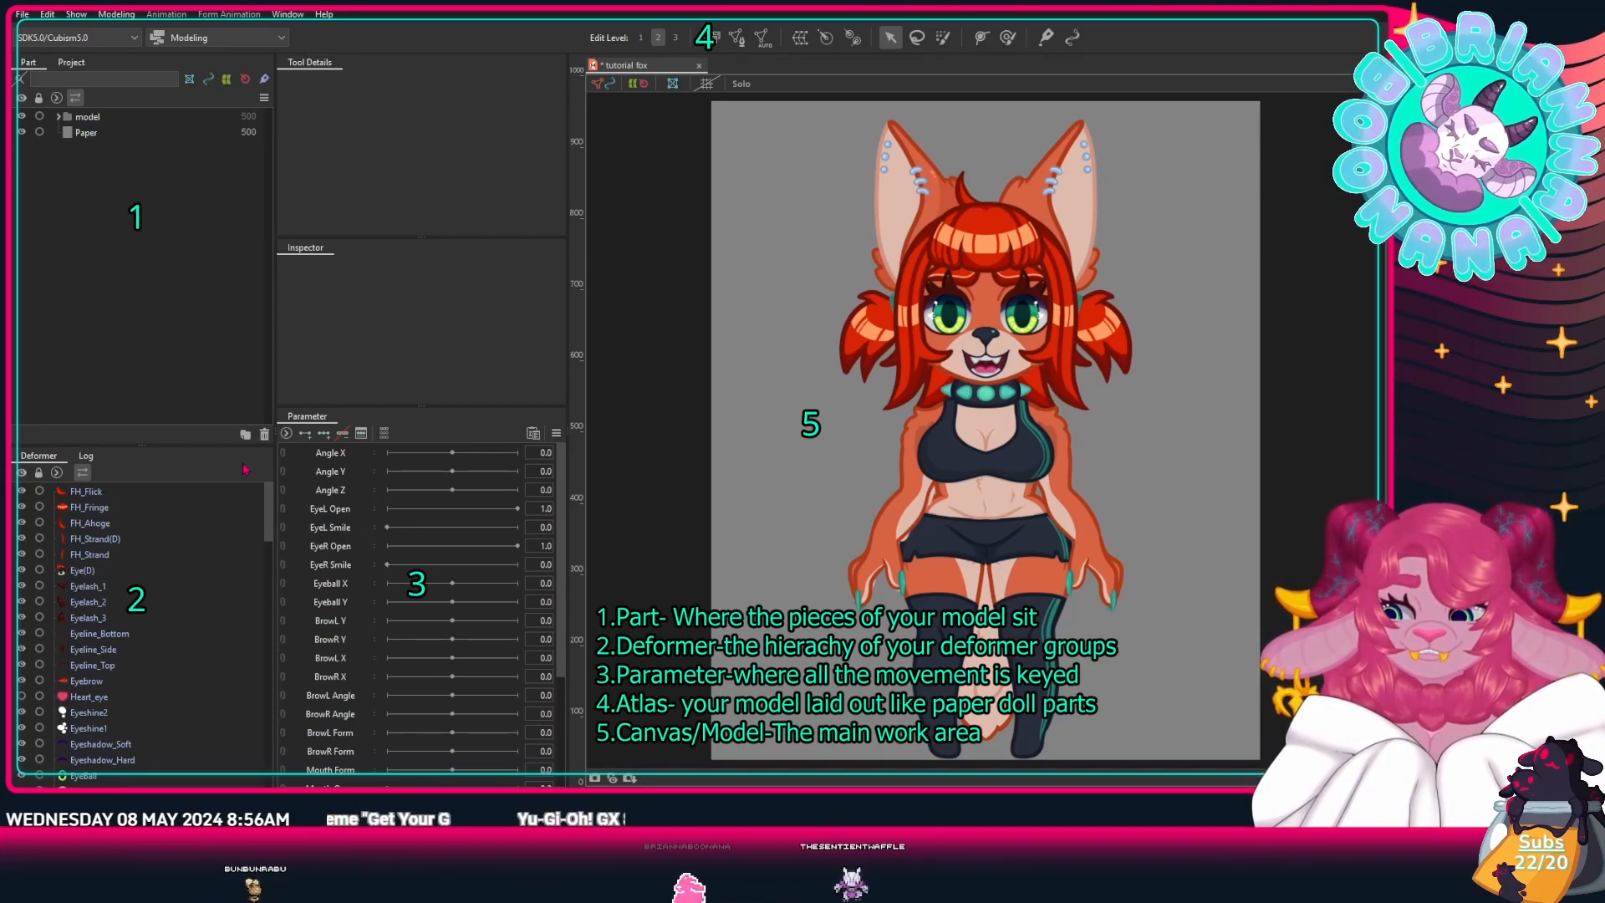
{"action": "scroll", "coordinate": [182, 559], "scroll_direction": "down", "scroll_amount": 8}
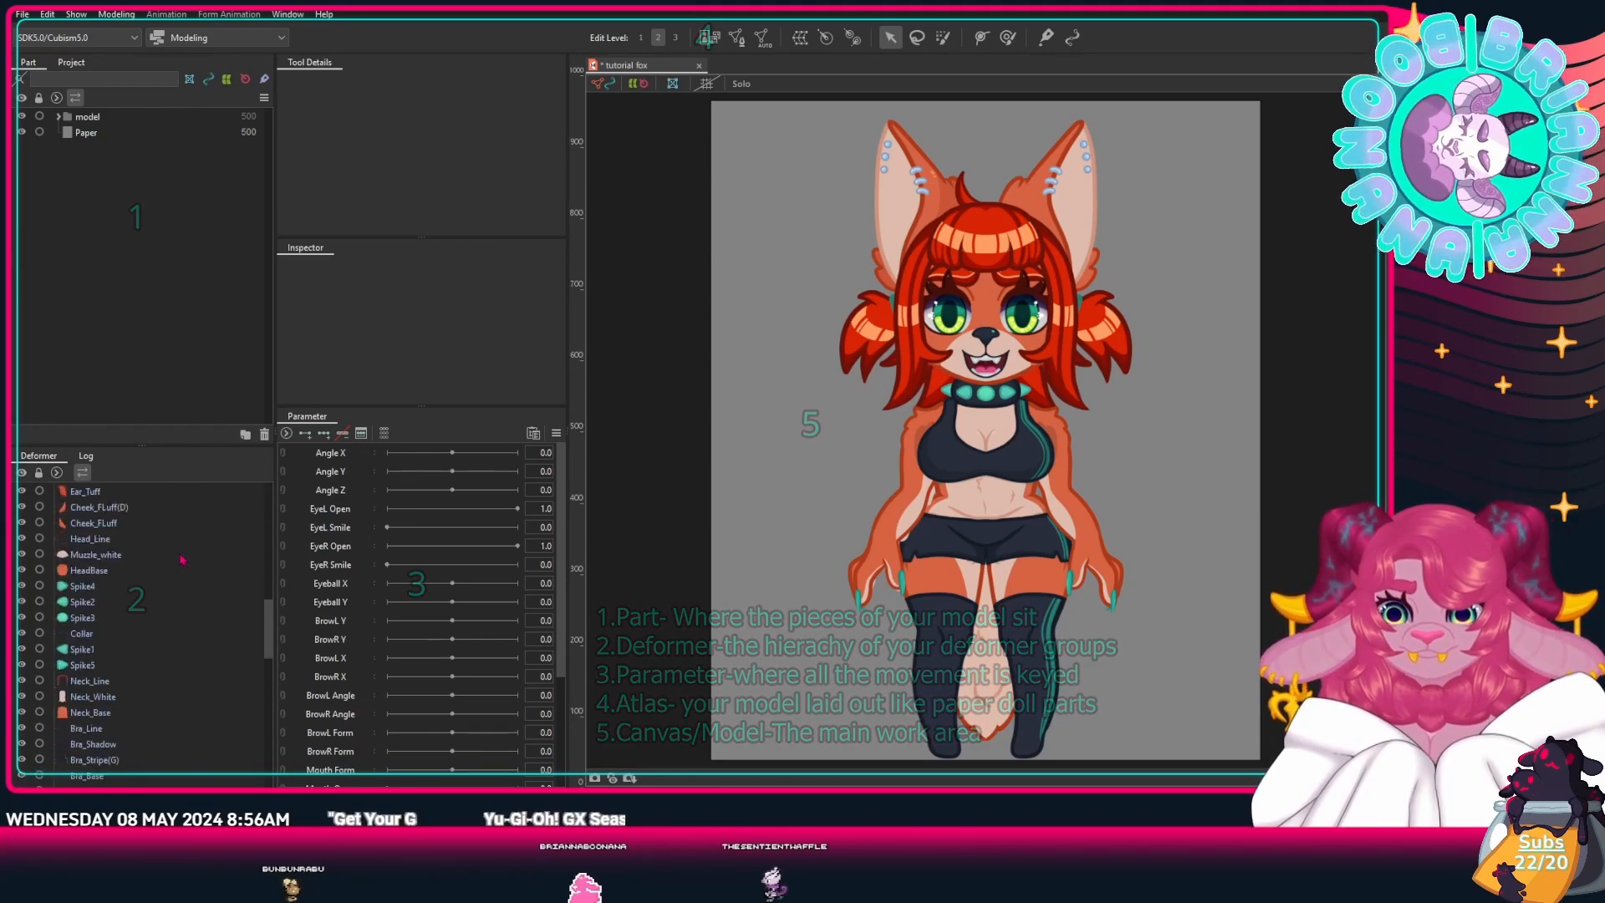
{"action": "scroll", "coordinate": [181, 556], "scroll_direction": "up", "scroll_amount": 8}
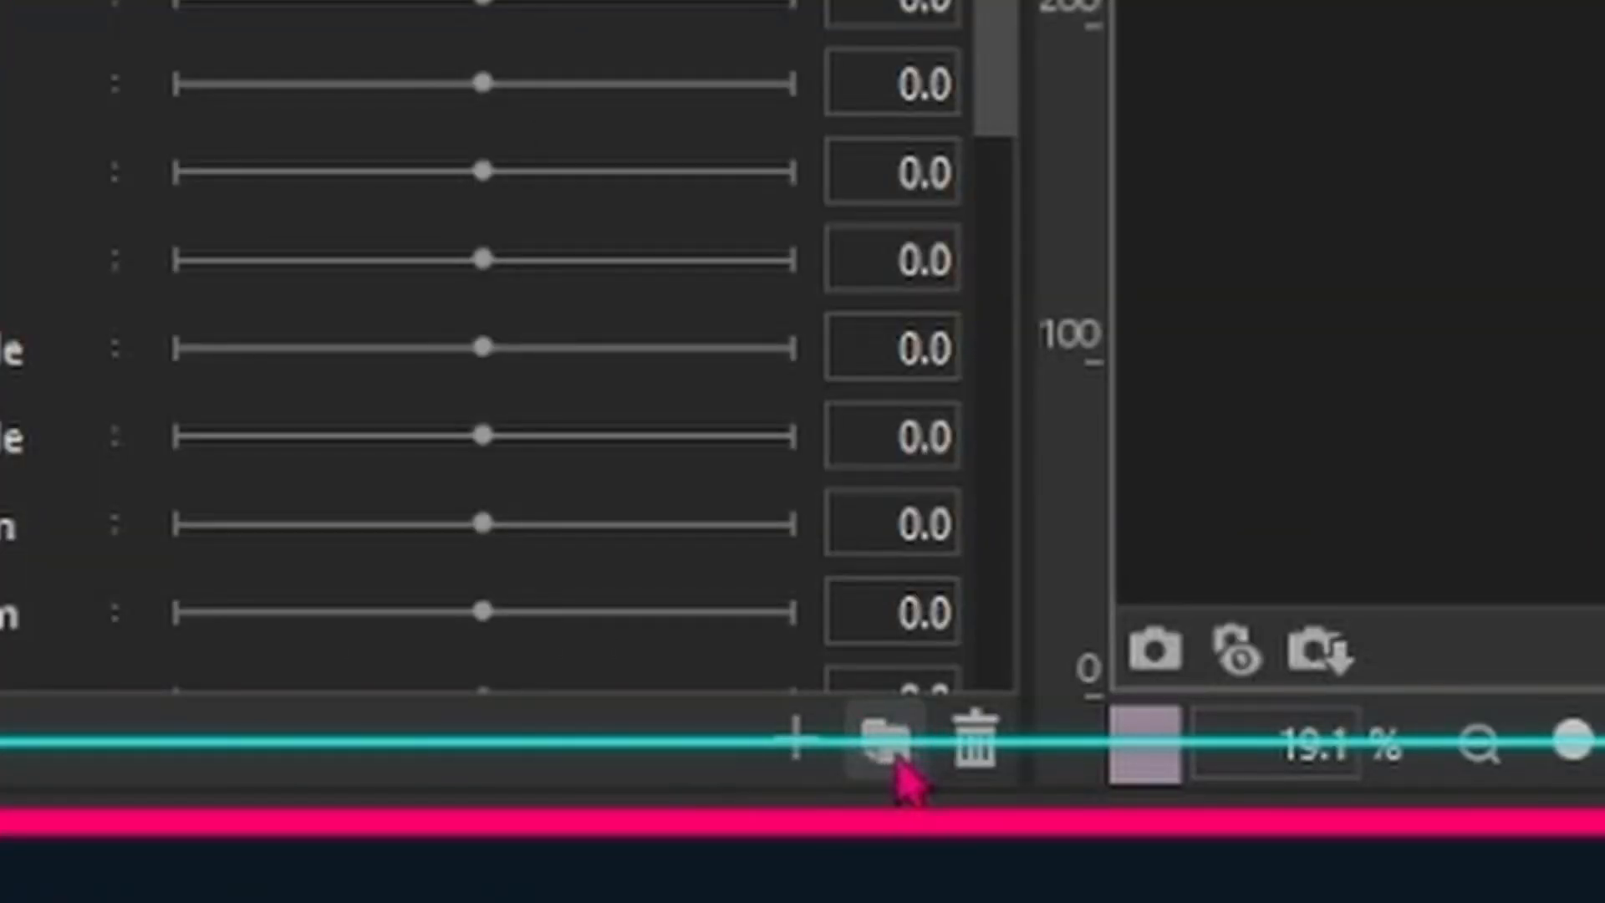
Step: Create a parameter folder named Angle containing Angle X, Angle Y and Angle Z, and collapse it
{"action": "left_click", "coordinate": [886, 739]}
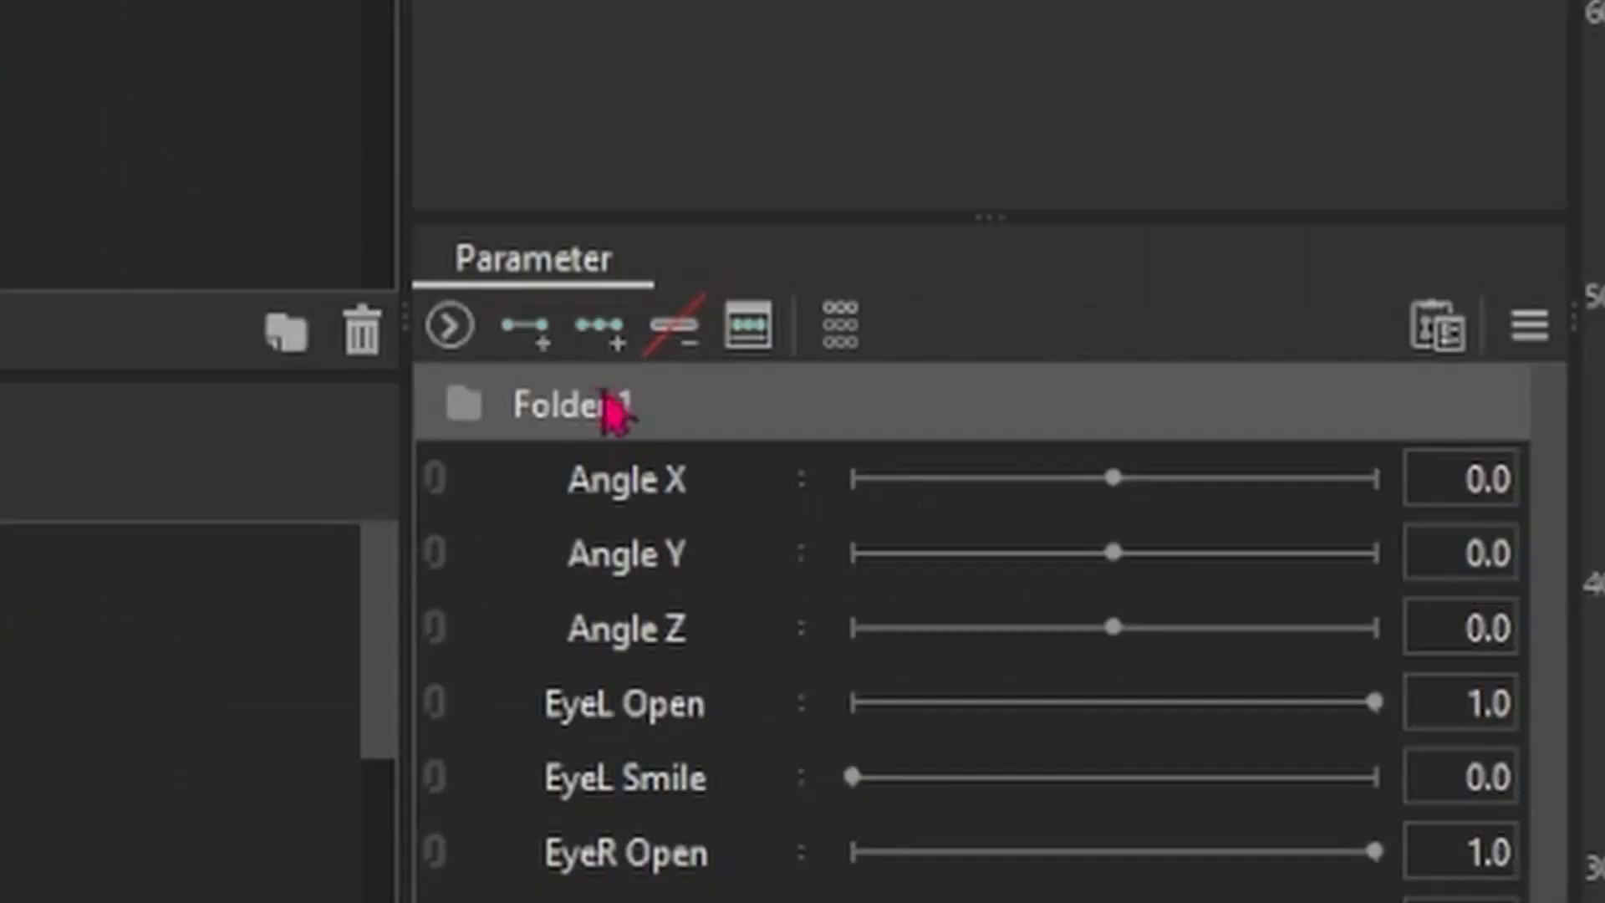
{"action": "double_click", "coordinate": [600, 404]}
{"action": "type", "text": "Angle"}
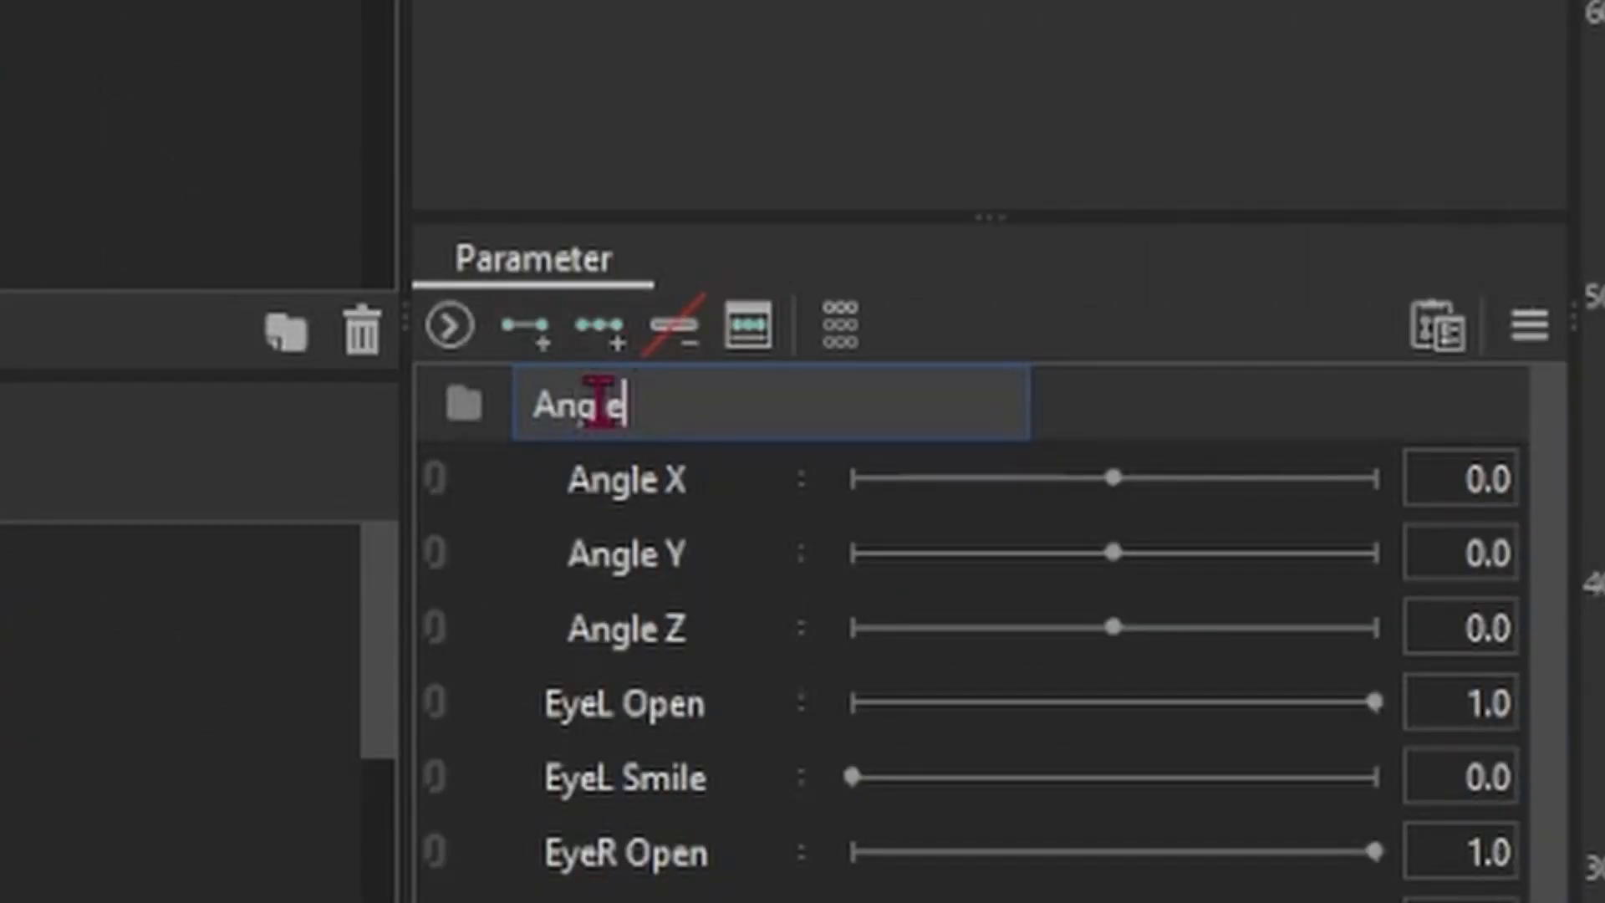
{"action": "key", "text": "Return"}
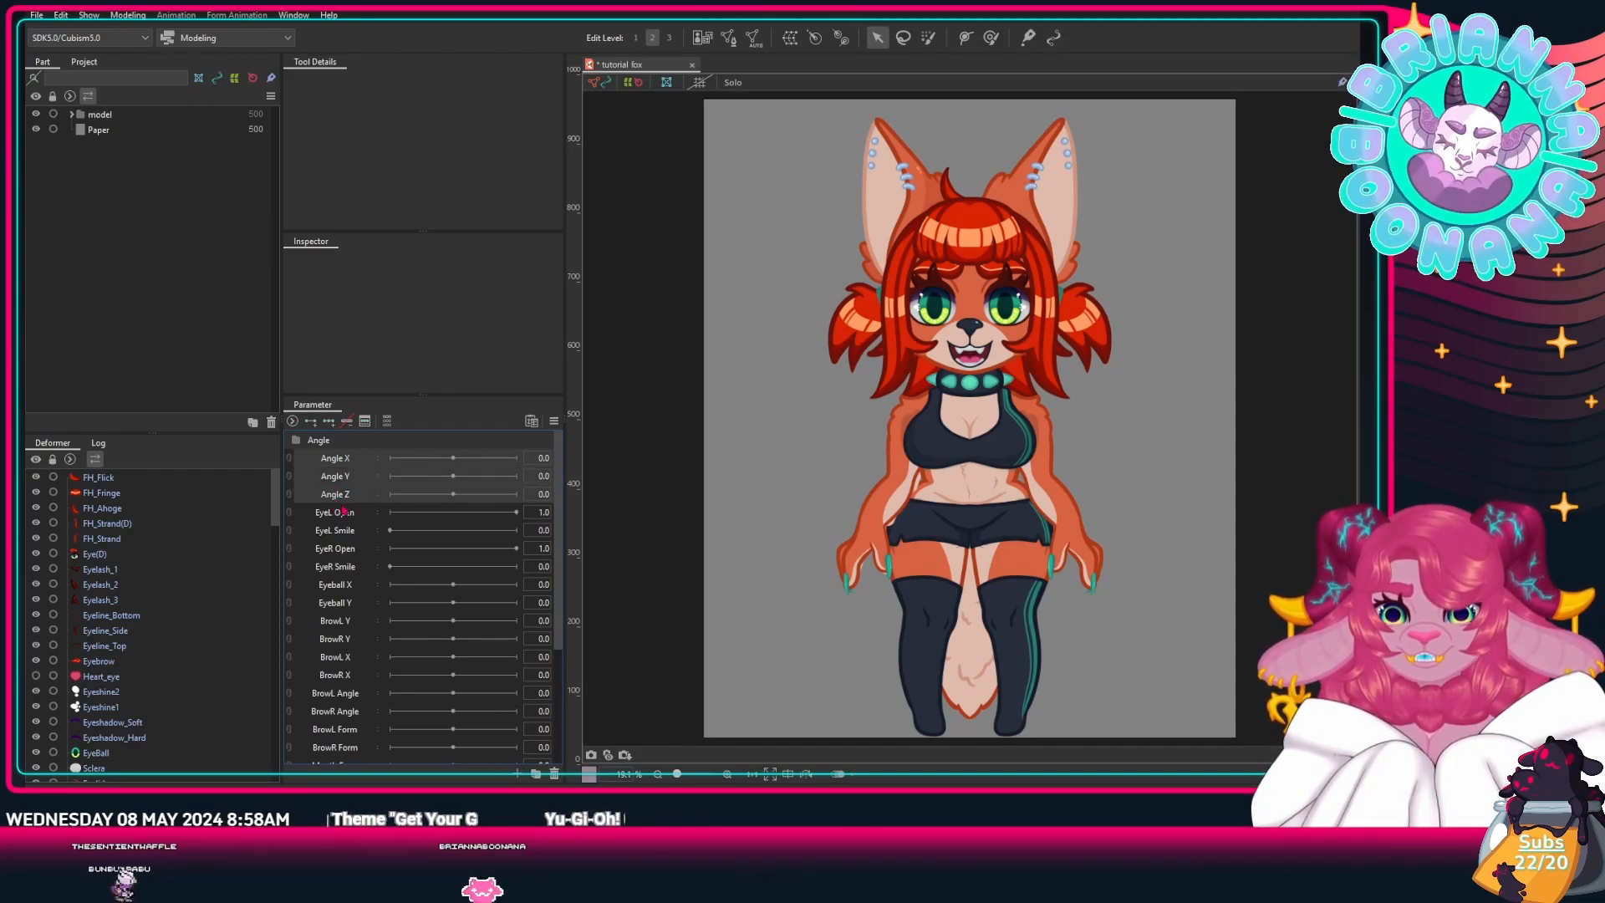
{"action": "left_click", "coordinate": [312, 444]}
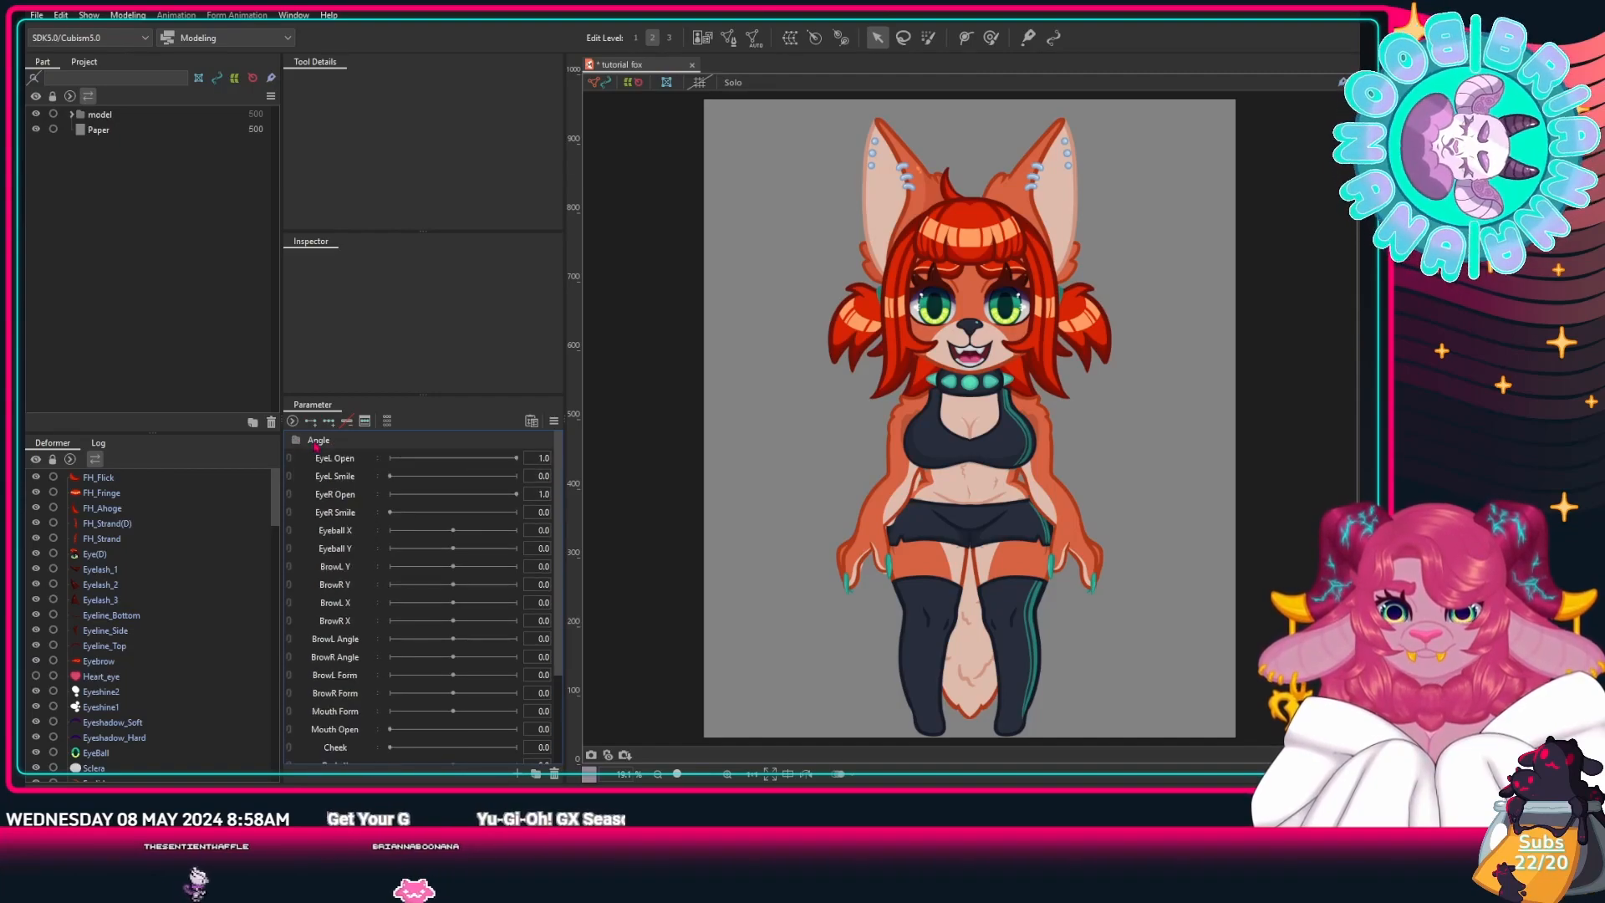
Step: Create a second parameter folder named Eyes beneath the Angle folder
{"action": "scroll", "coordinate": [345, 500], "scroll_direction": "down", "scroll_amount": 3}
{"action": "scroll", "coordinate": [346, 503], "scroll_direction": "up", "scroll_amount": 3}
{"action": "scroll", "coordinate": [346, 501], "scroll_direction": "up", "scroll_amount": 1}
{"action": "left_click", "coordinate": [534, 772]}
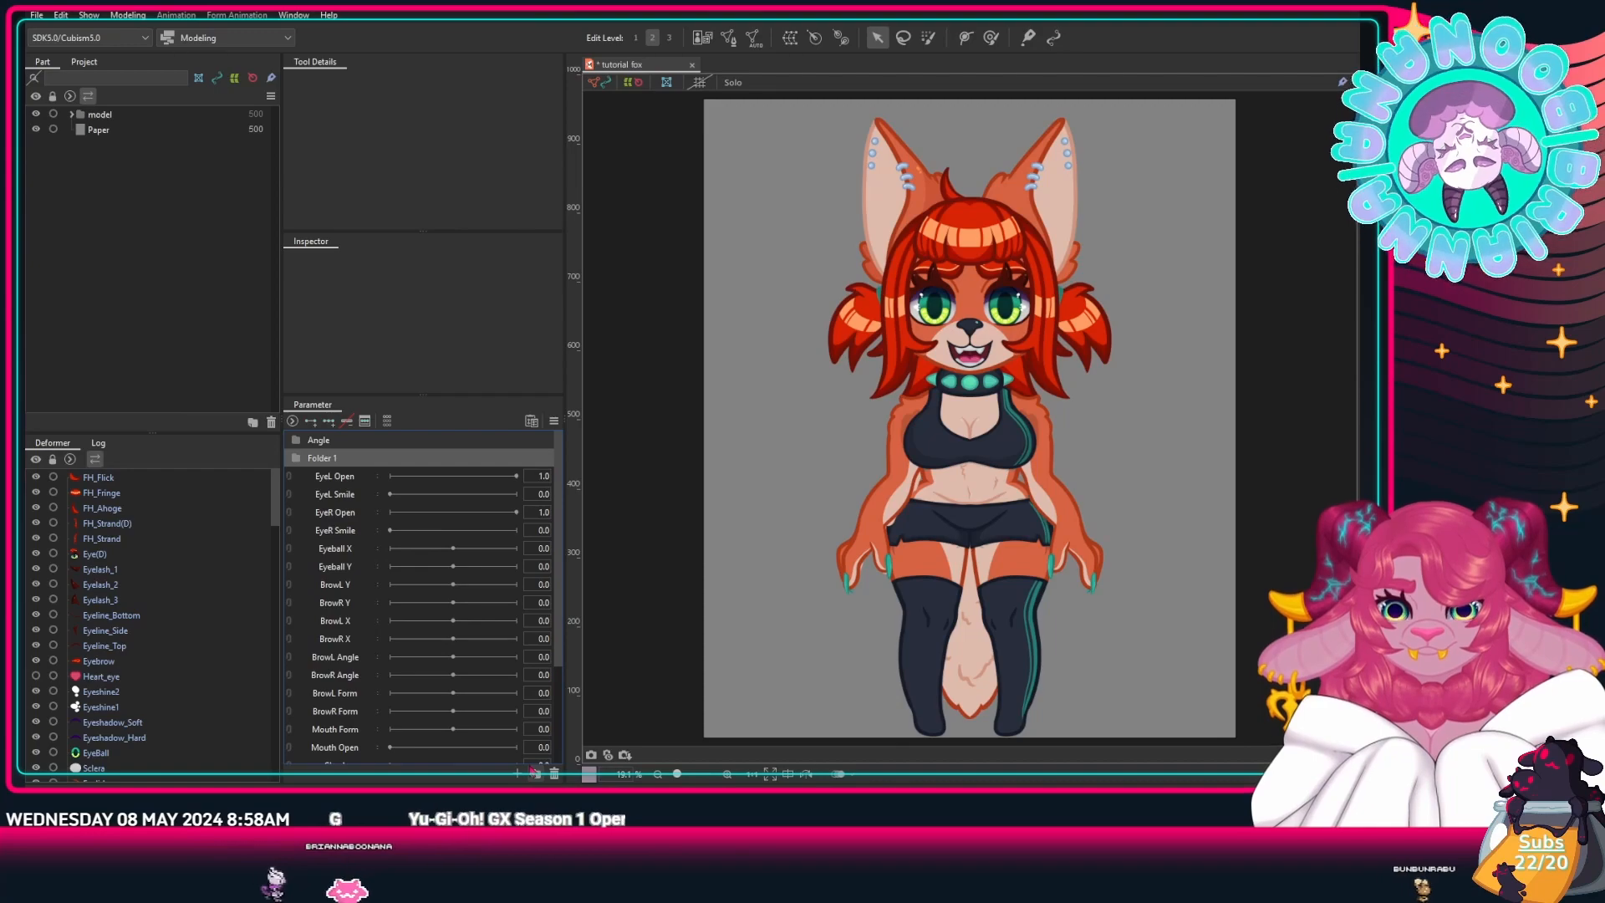
{"action": "double_click", "coordinate": [333, 458]}
{"action": "type", "text": "Eyes"}
{"action": "key", "text": "Return"}
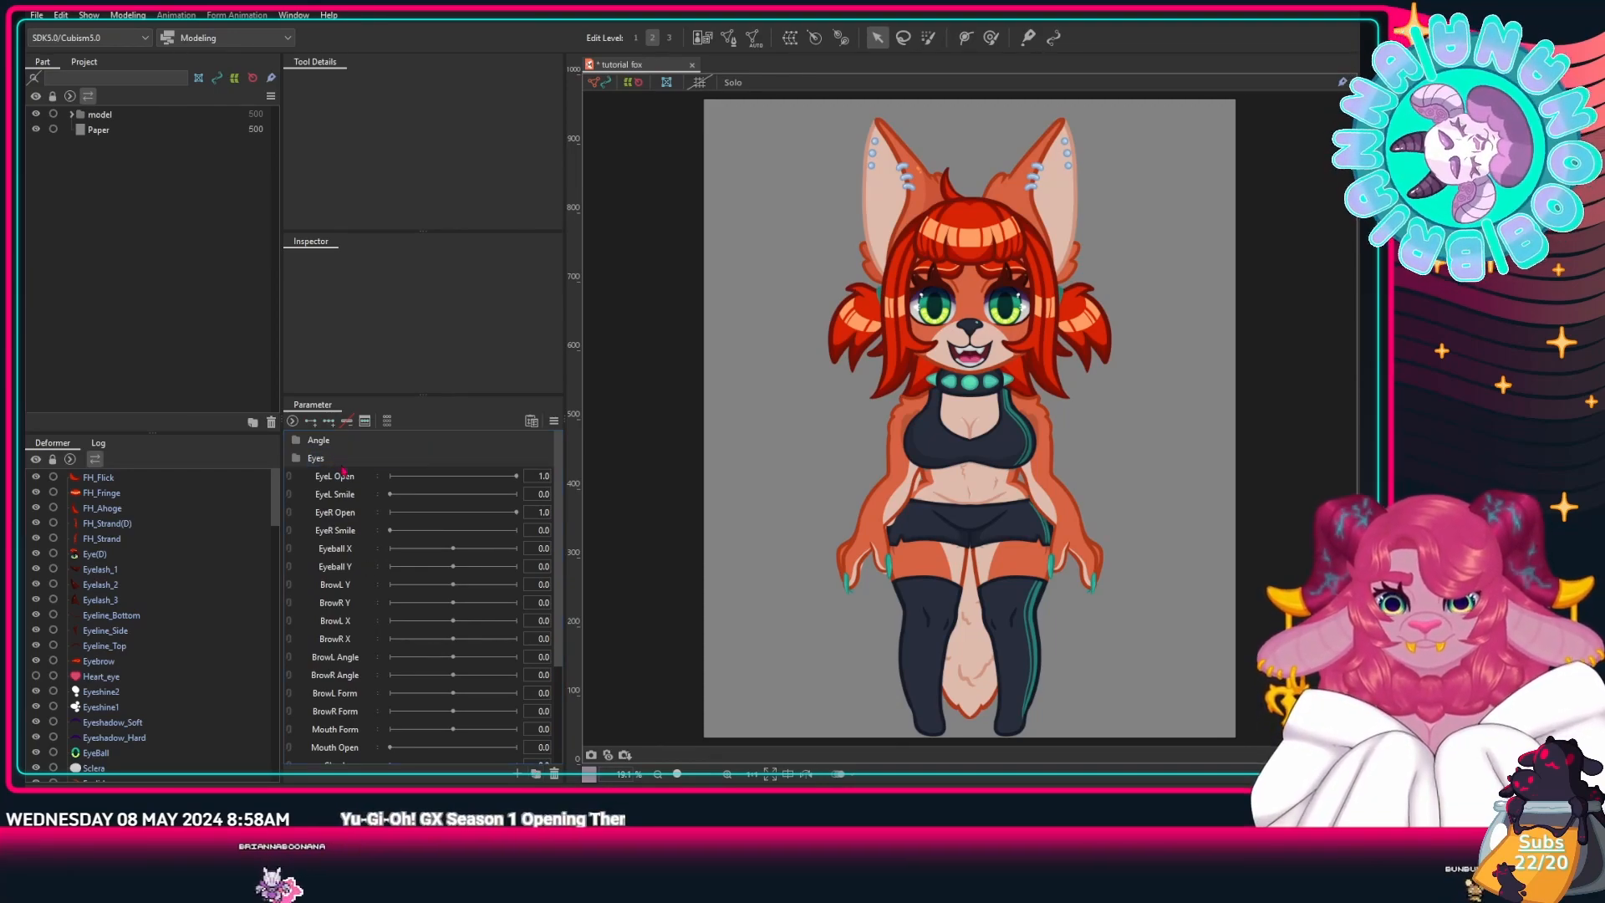
Step: Move the parameters from EyeL Open through Eyeball Y into the Eyes folder
{"action": "left_click", "coordinate": [352, 477]}
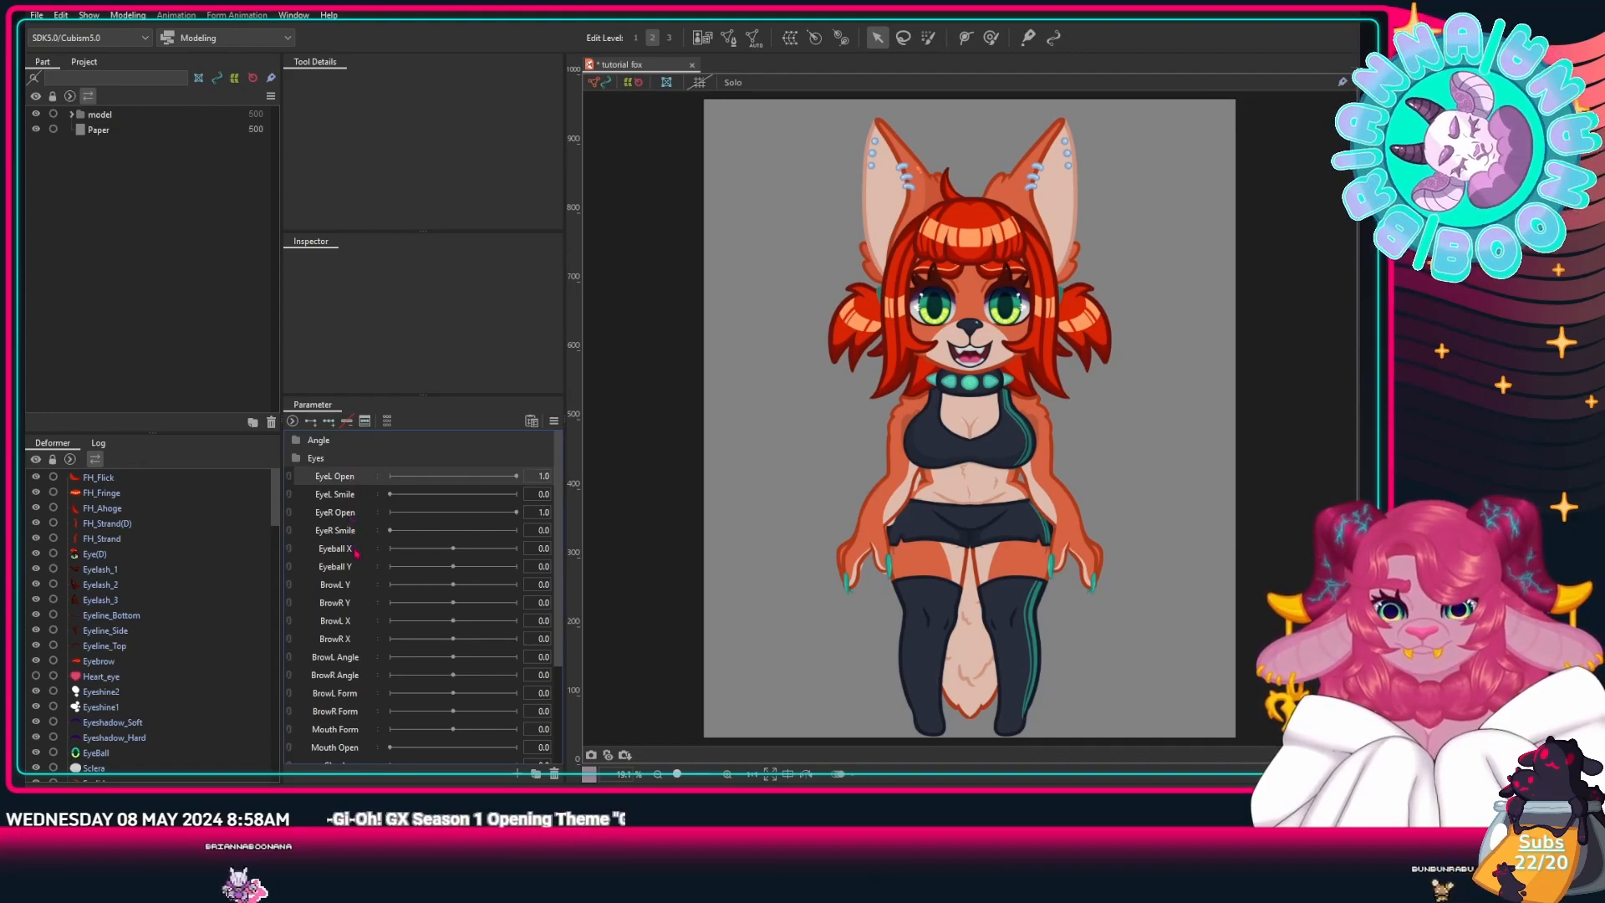
{"action": "left_click", "coordinate": [355, 569], "text": "shift"}
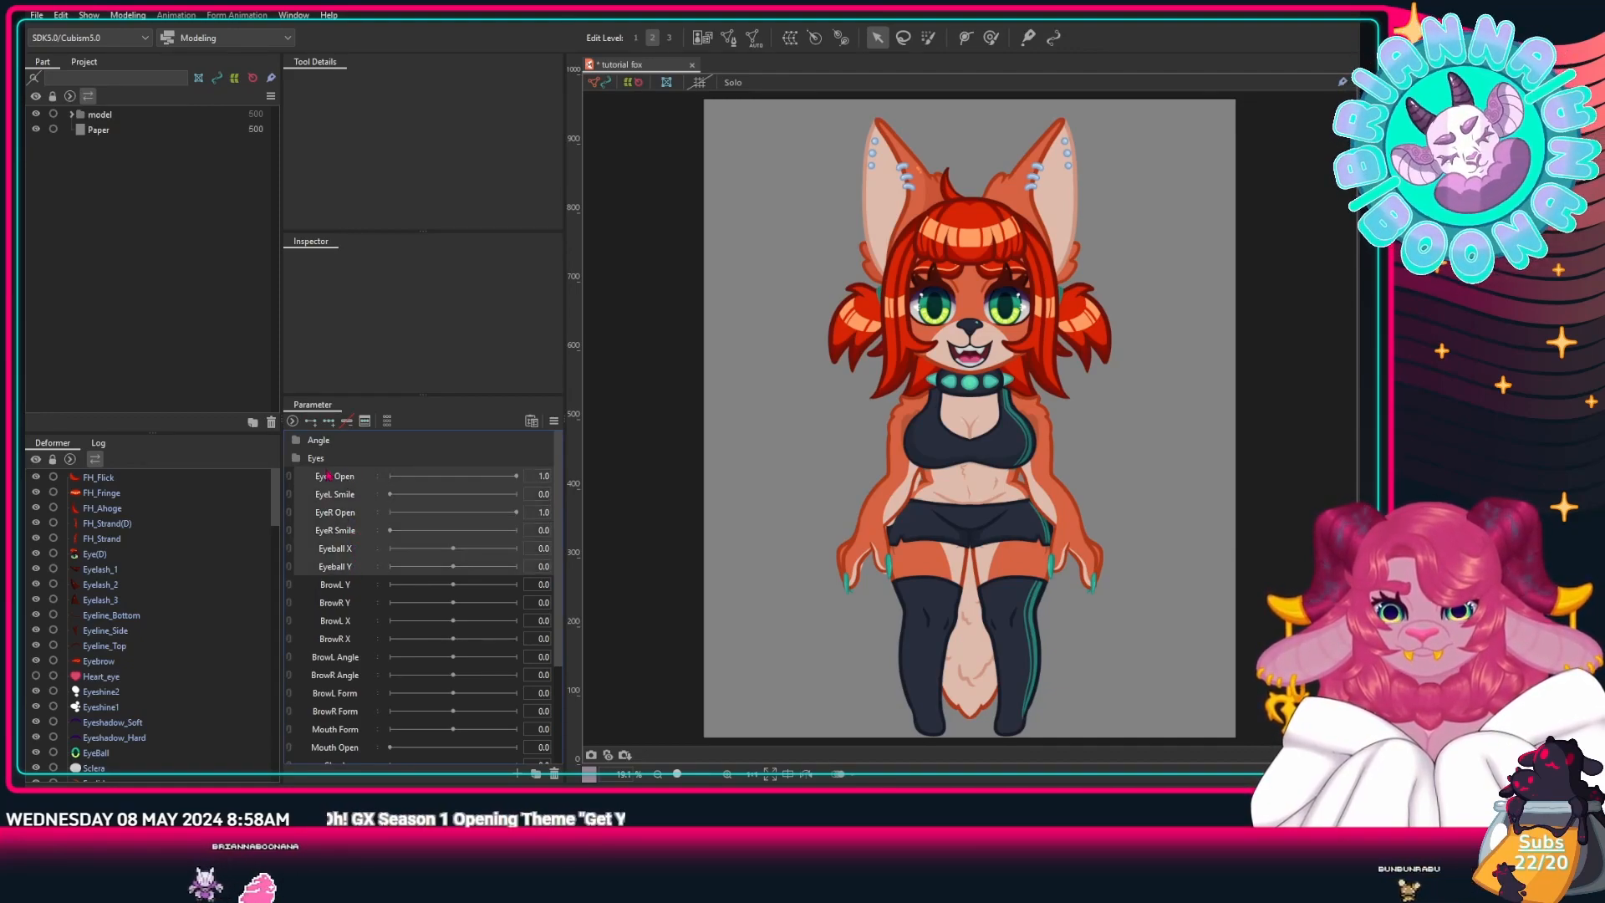
{"action": "left_click_drag", "start_coordinate": [333, 478], "coordinate": [316, 457]}
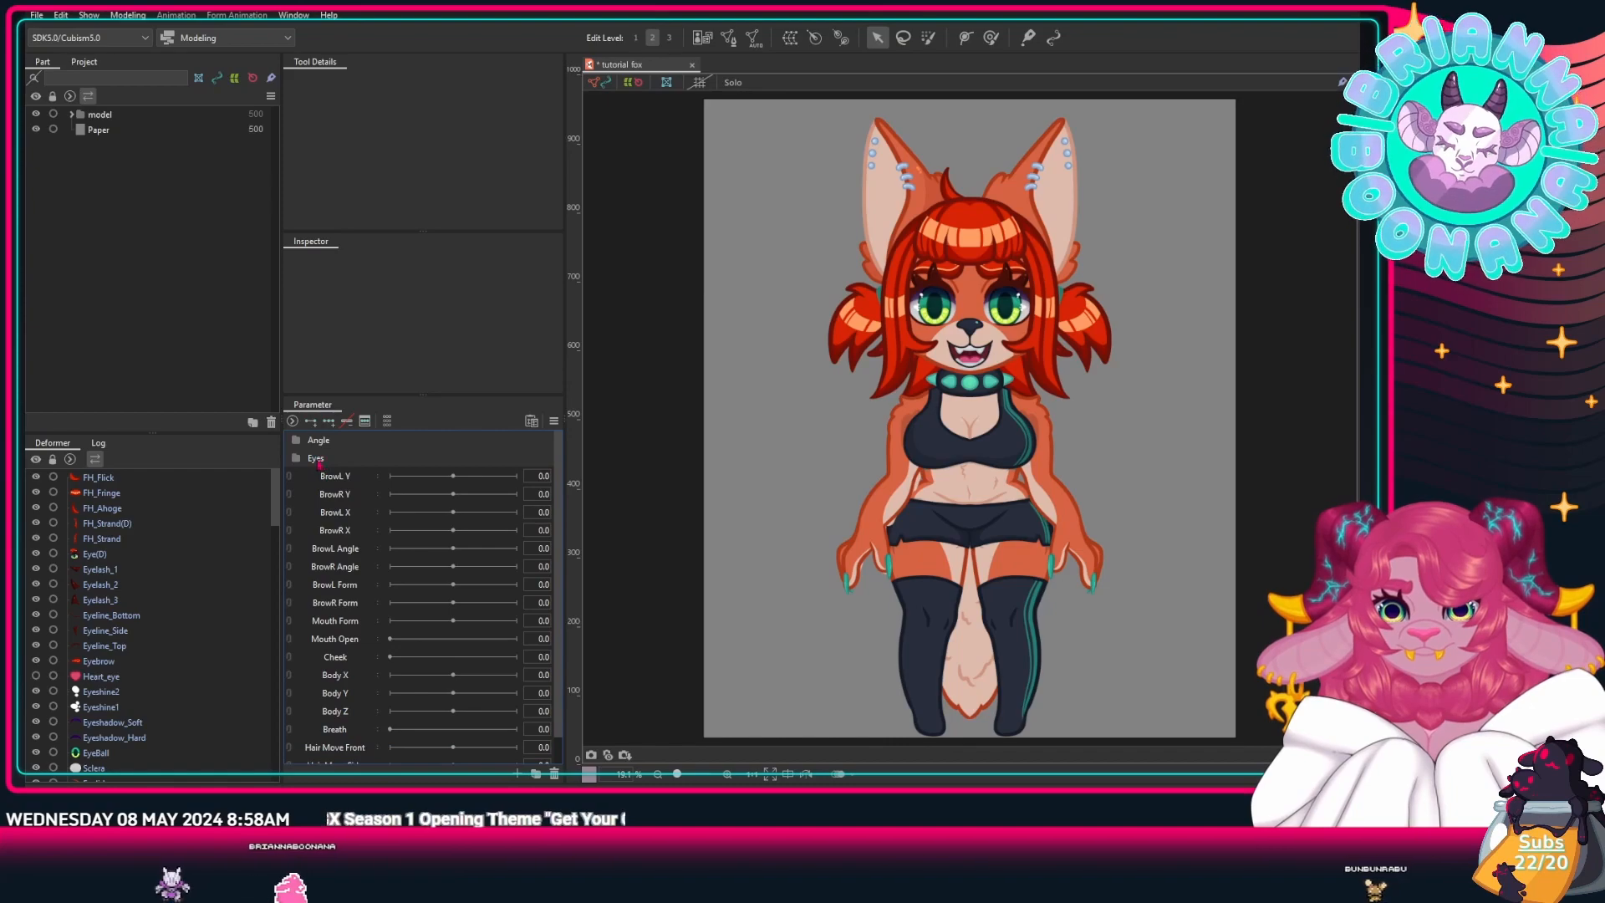
Step: Create a parameter folder named Brows beneath the Eyes folder
{"action": "left_click", "coordinate": [535, 773]}
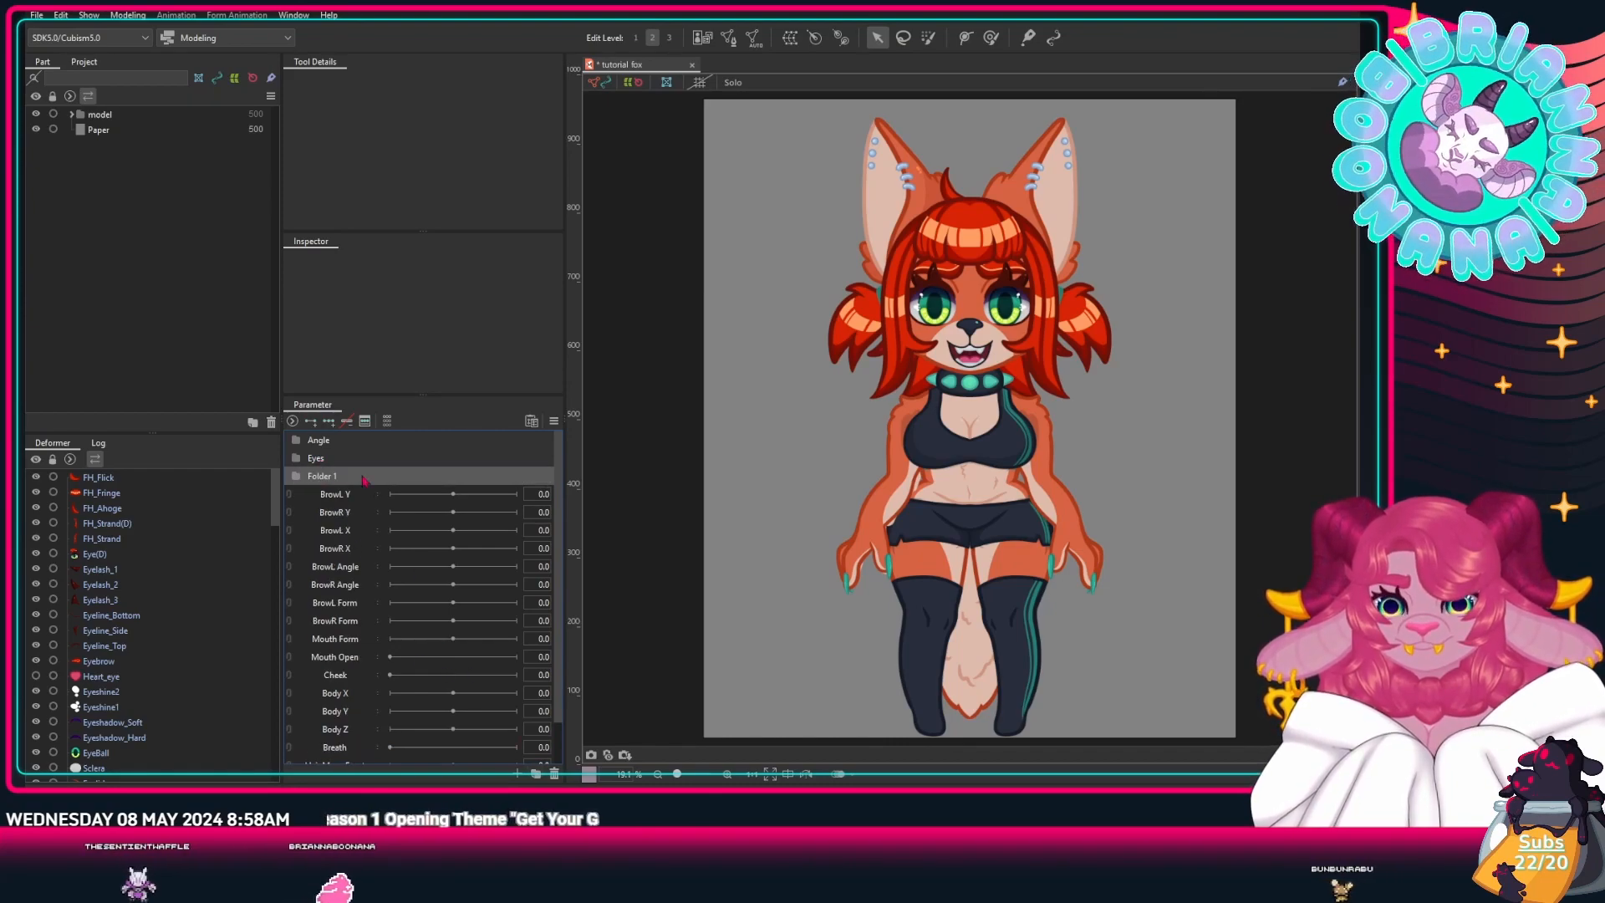
{"action": "double_click", "coordinate": [328, 476]}
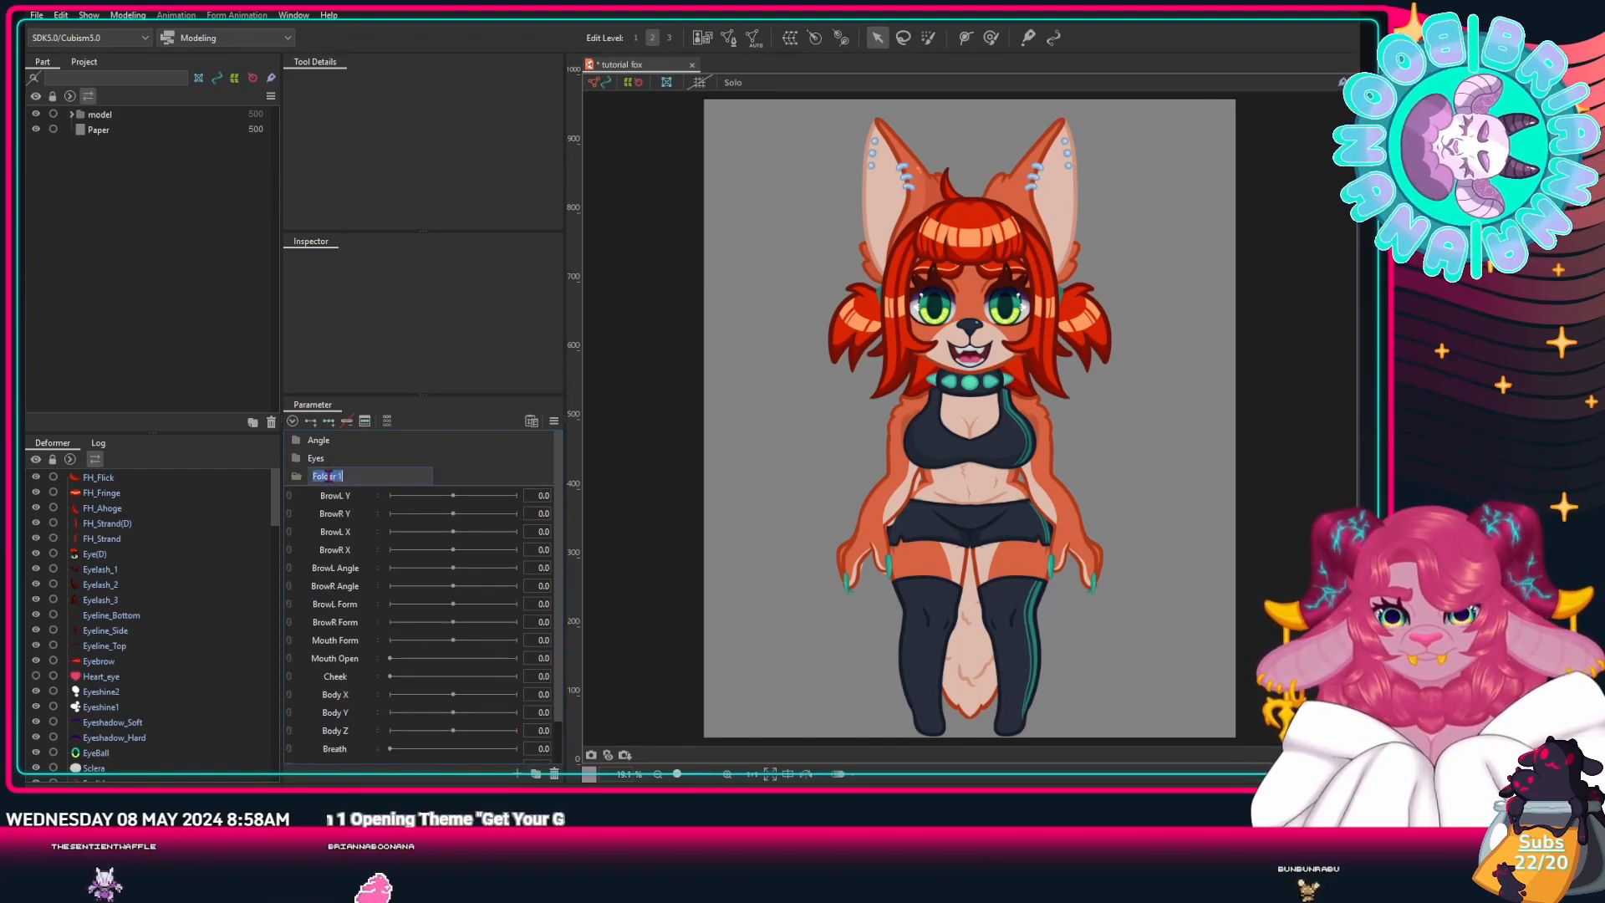
{"action": "type", "text": "Brow"}
{"action": "key", "text": "Return"}
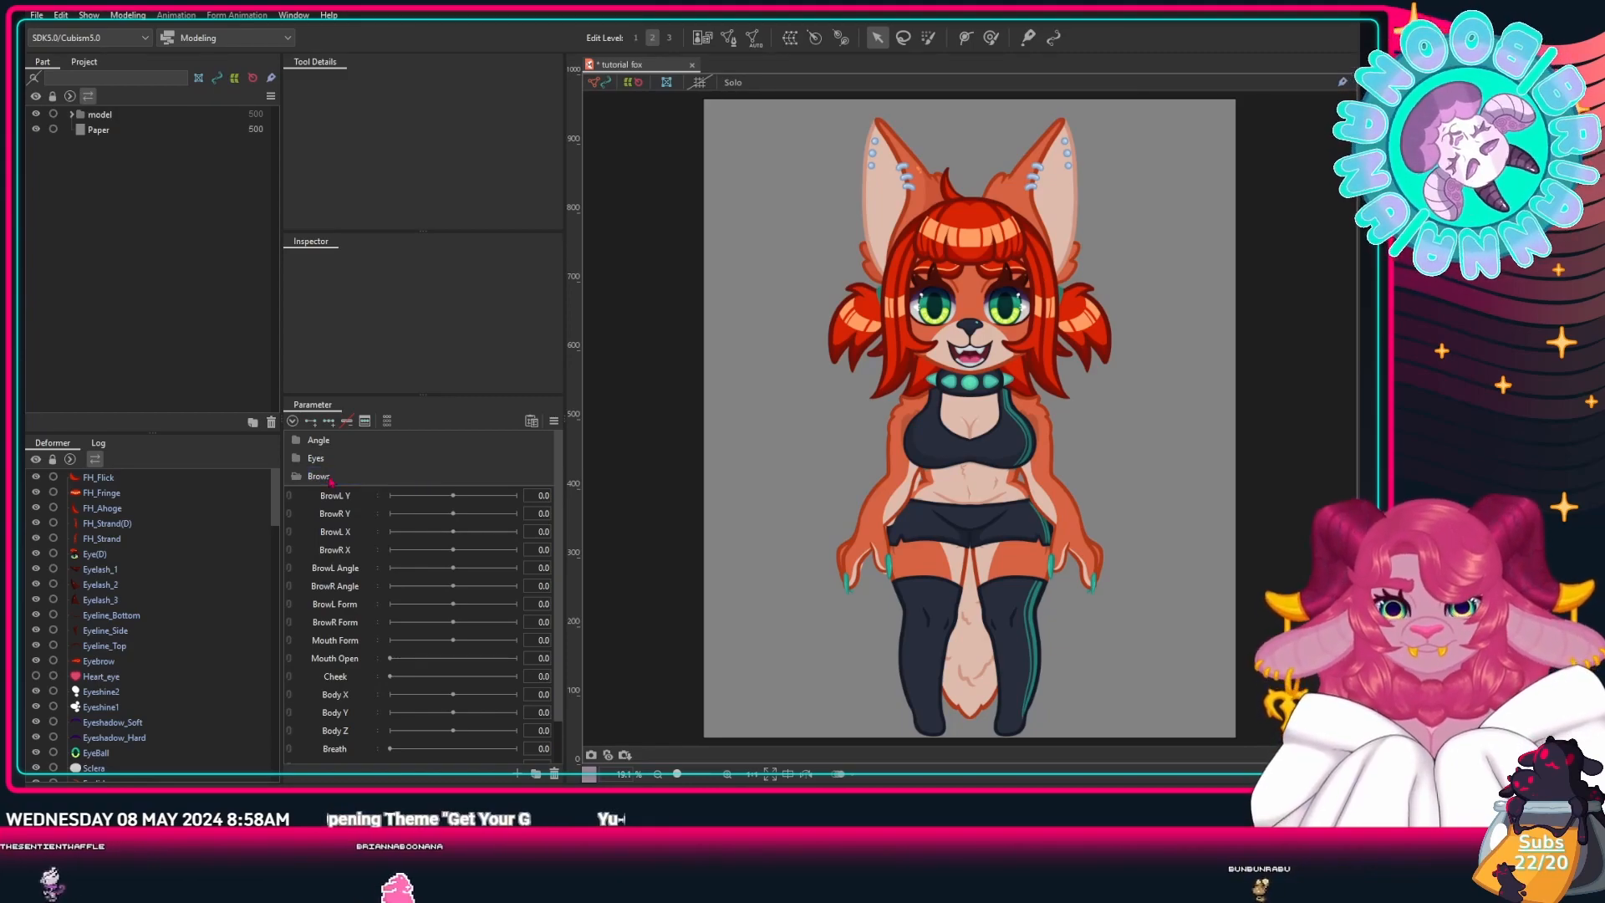
Step: Move all eight brow parameters, from BrowL Y through BrowR Form, into the Brows folder
{"action": "left_click", "coordinate": [347, 496]}
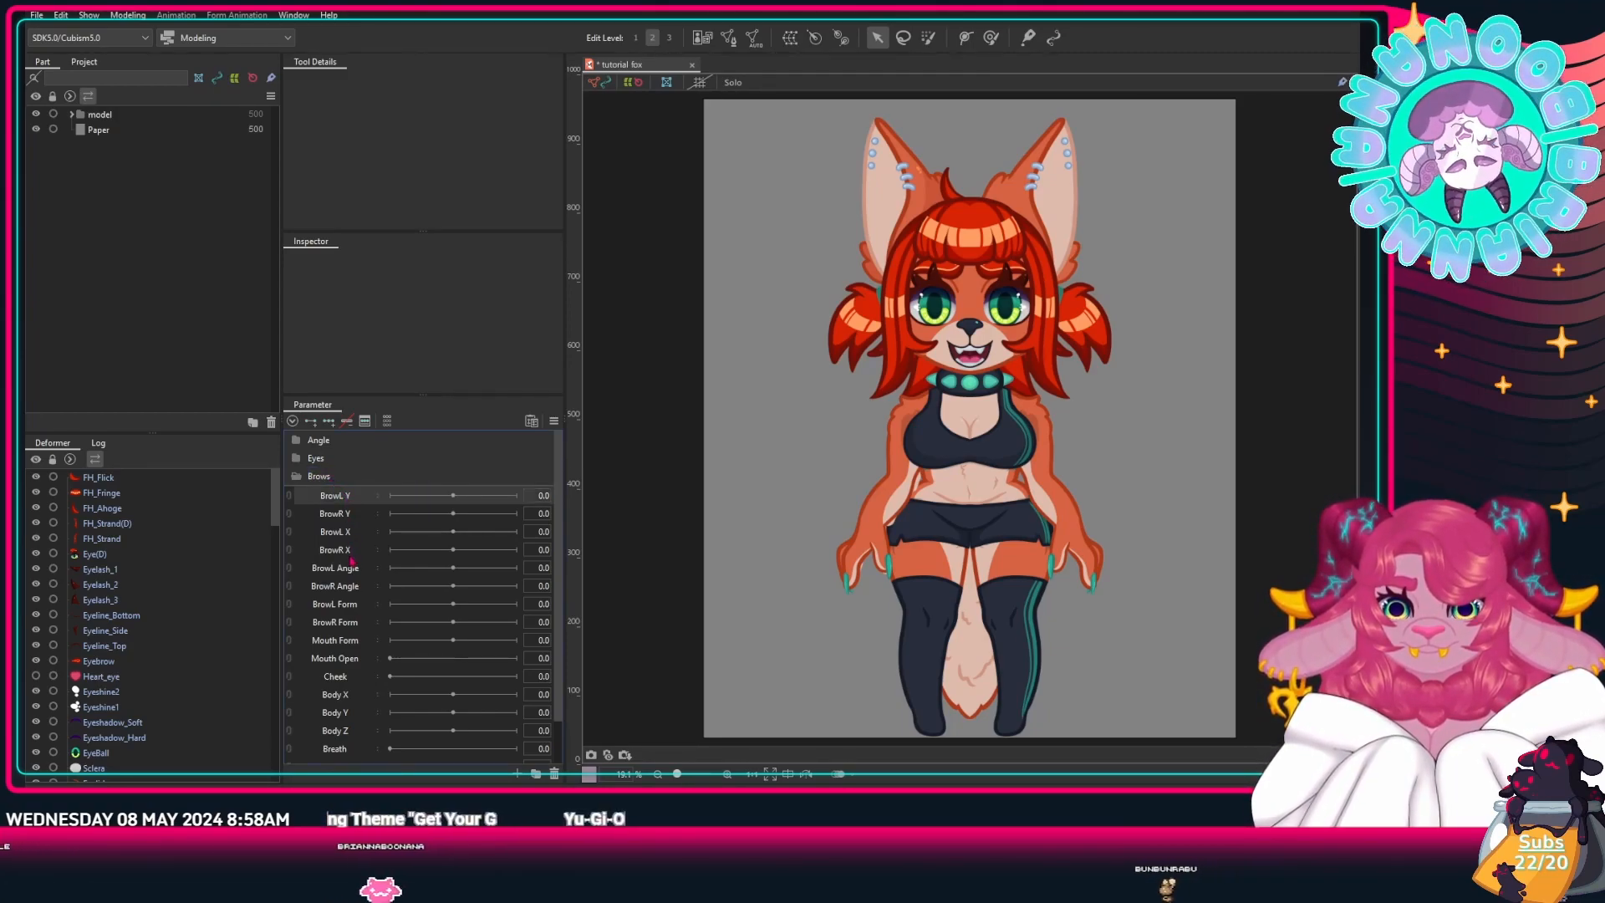
{"action": "left_click", "coordinate": [351, 625], "text": "shift"}
{"action": "left_click_drag", "start_coordinate": [351, 625], "coordinate": [328, 477]}
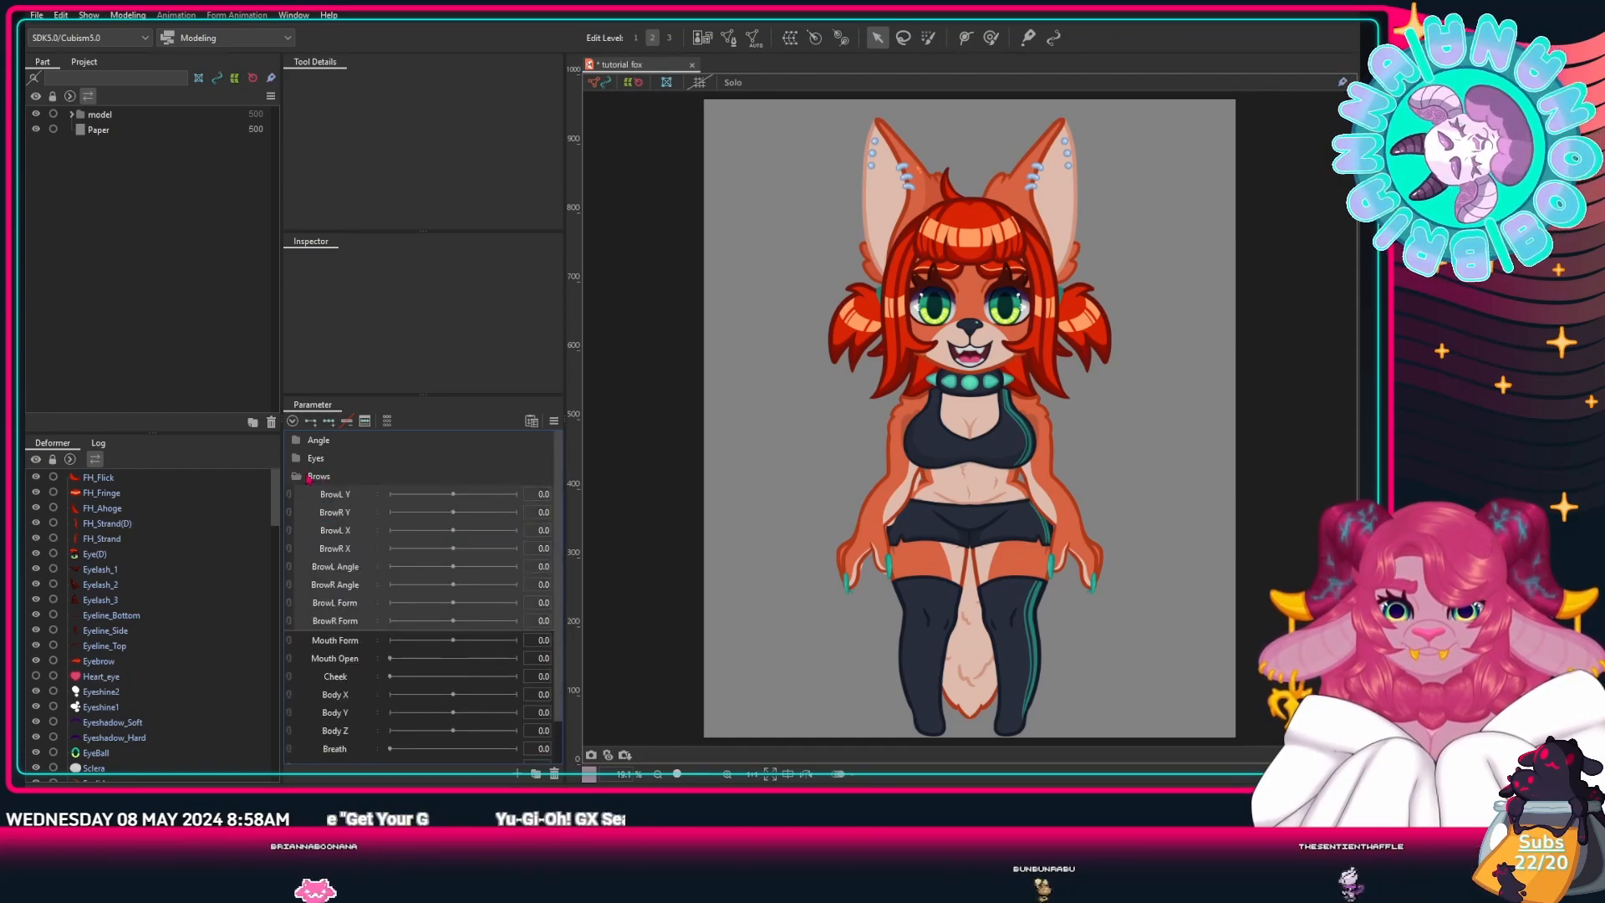
Step: Reorder the Brows folder so the four BrowR parameters come before the BrowL ones, and collapse the folder
{"action": "left_click", "coordinate": [354, 513]}
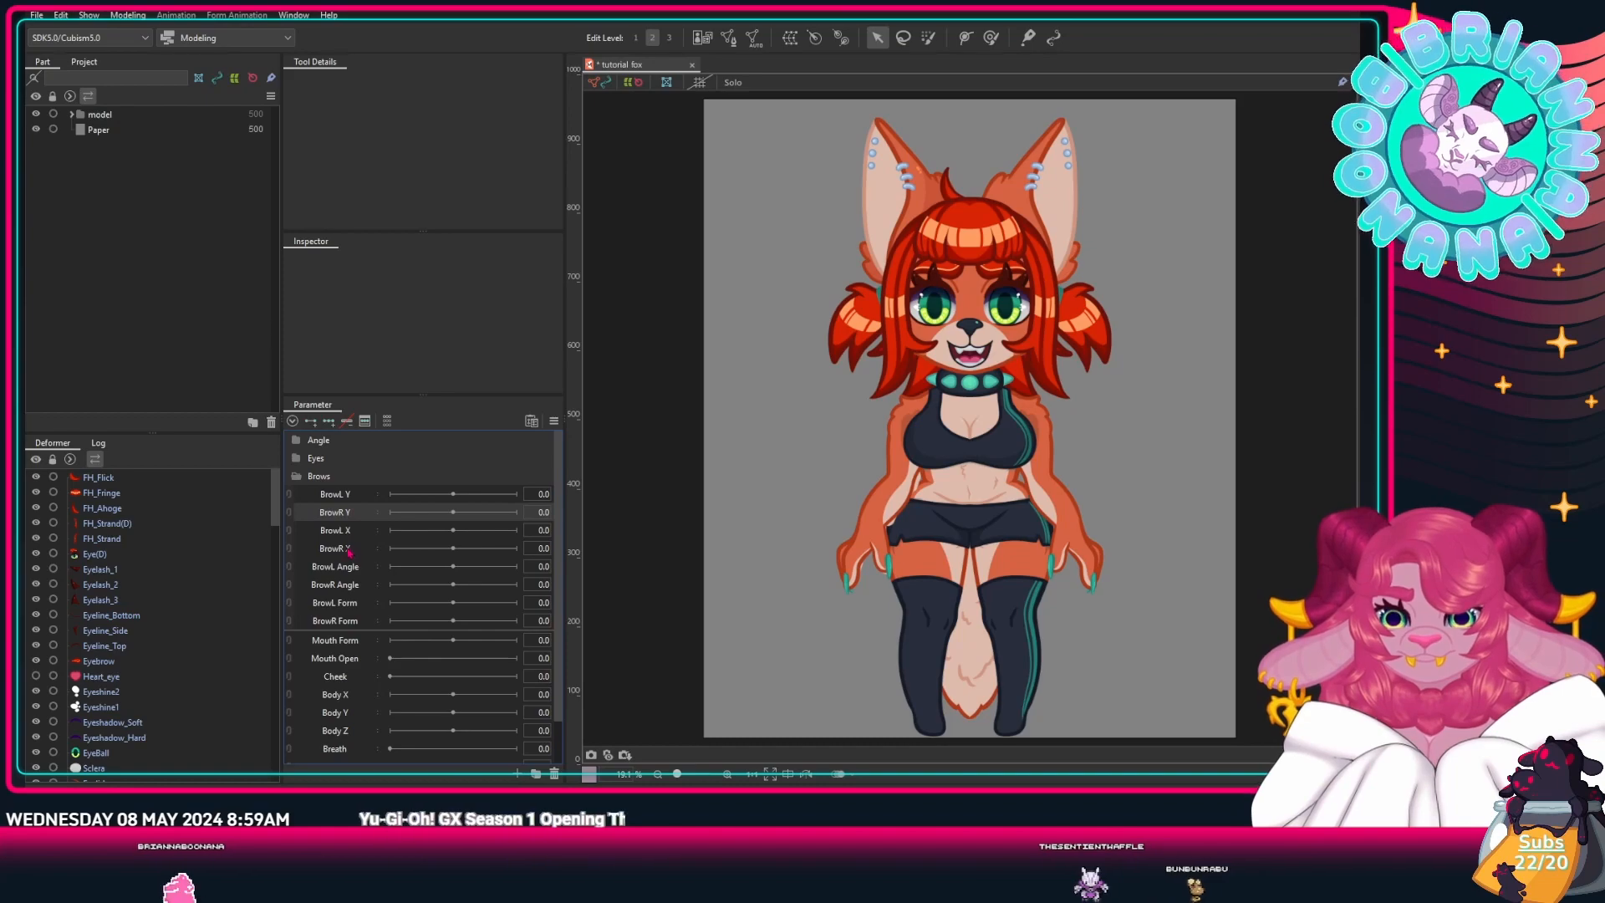
{"action": "left_click", "coordinate": [349, 550], "text": "ctrl"}
{"action": "left_click", "coordinate": [355, 583], "text": "ctrl"}
{"action": "left_click", "coordinate": [341, 620], "text": "ctrl"}
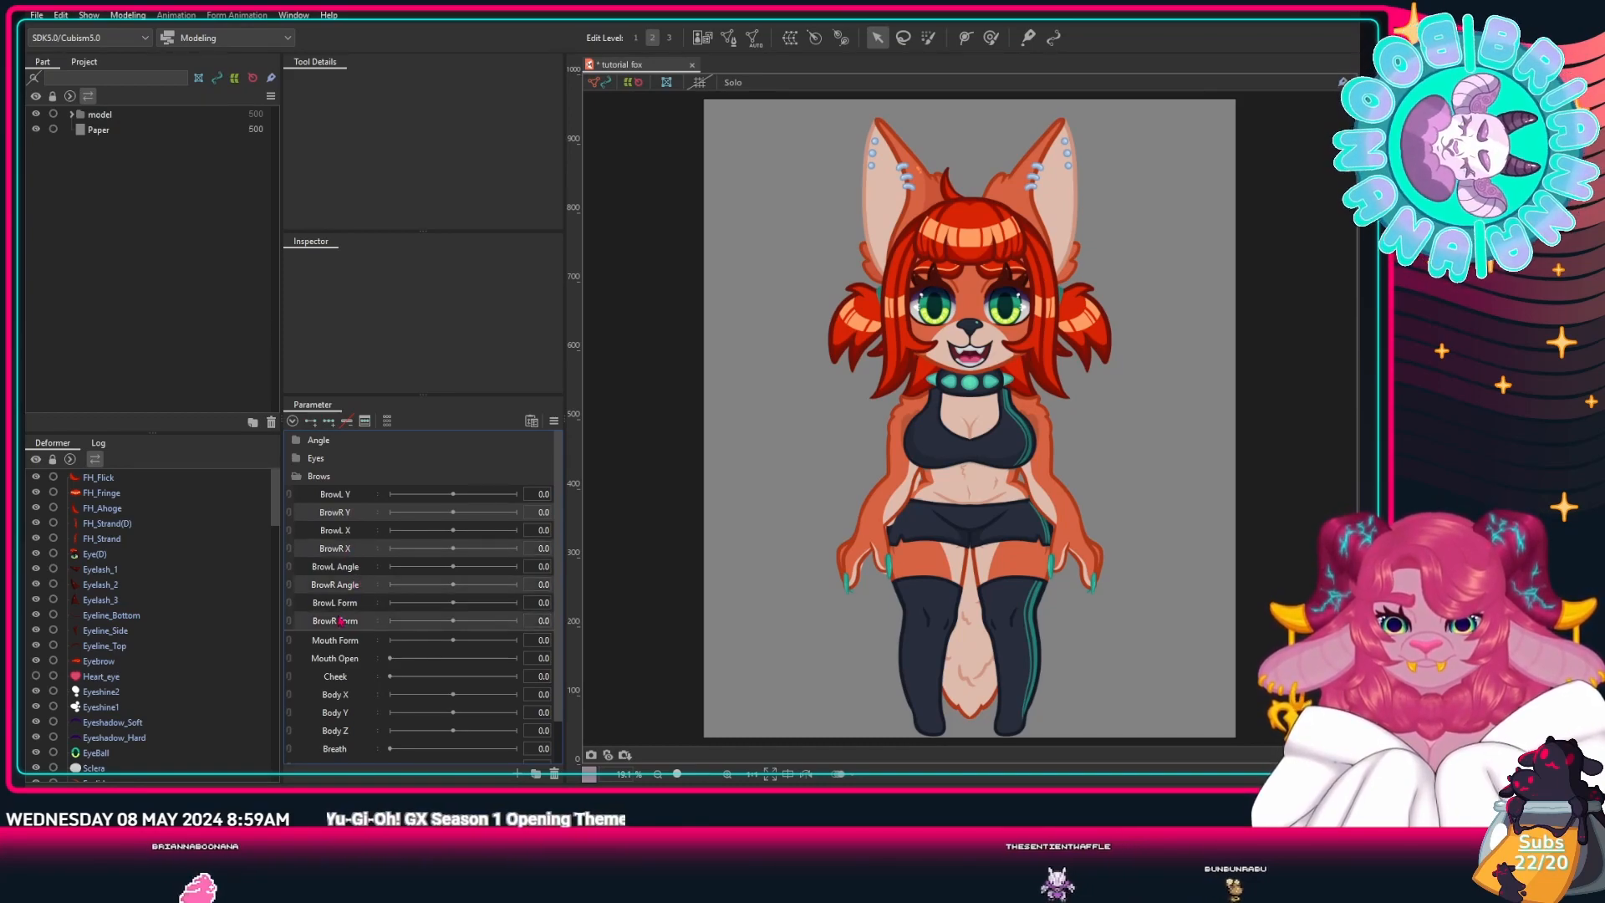
{"action": "left_click_drag", "start_coordinate": [343, 626], "coordinate": [354, 489]}
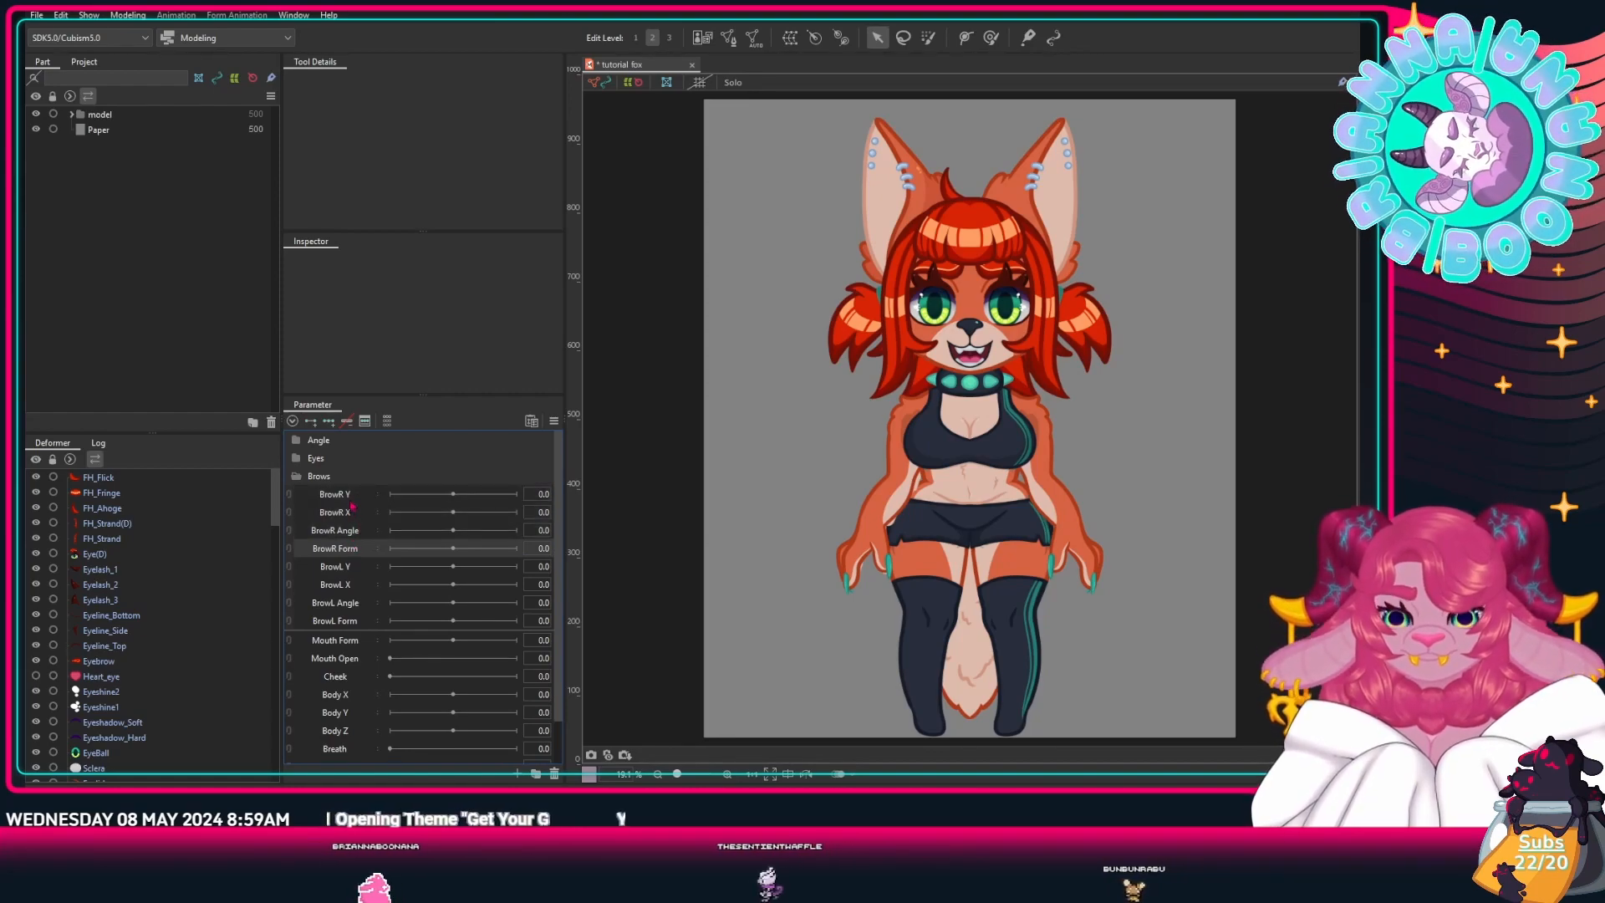
{"action": "left_click", "coordinate": [299, 477]}
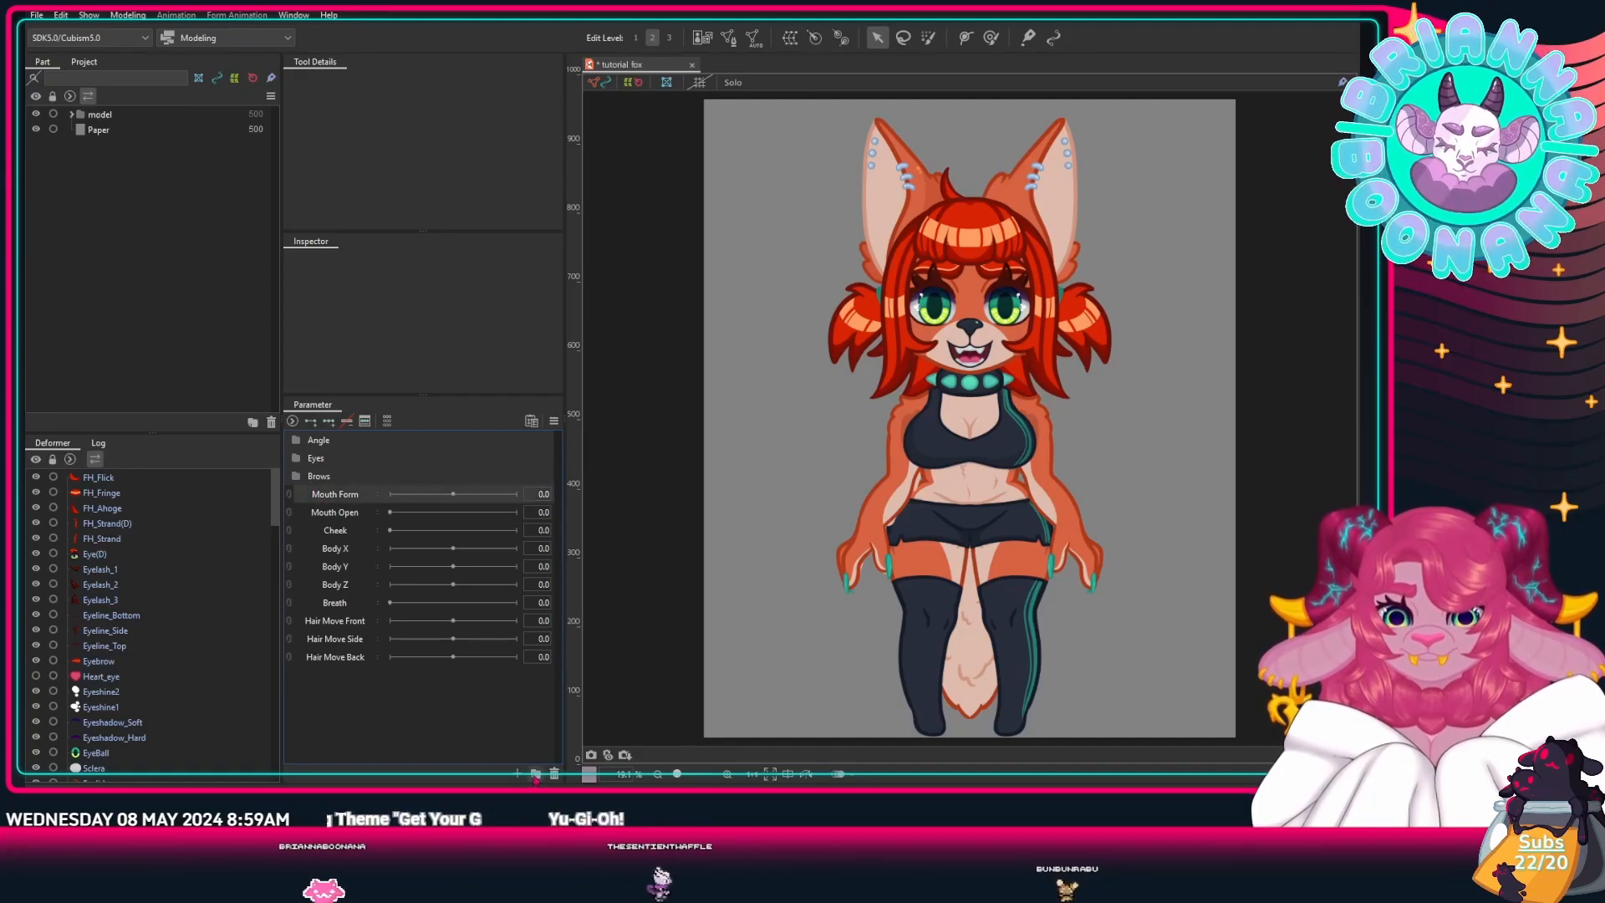
Step: Create a parameter folder named Mouth beneath the Brows folder
{"action": "left_click", "coordinate": [536, 774]}
{"action": "double_click", "coordinate": [321, 494]}
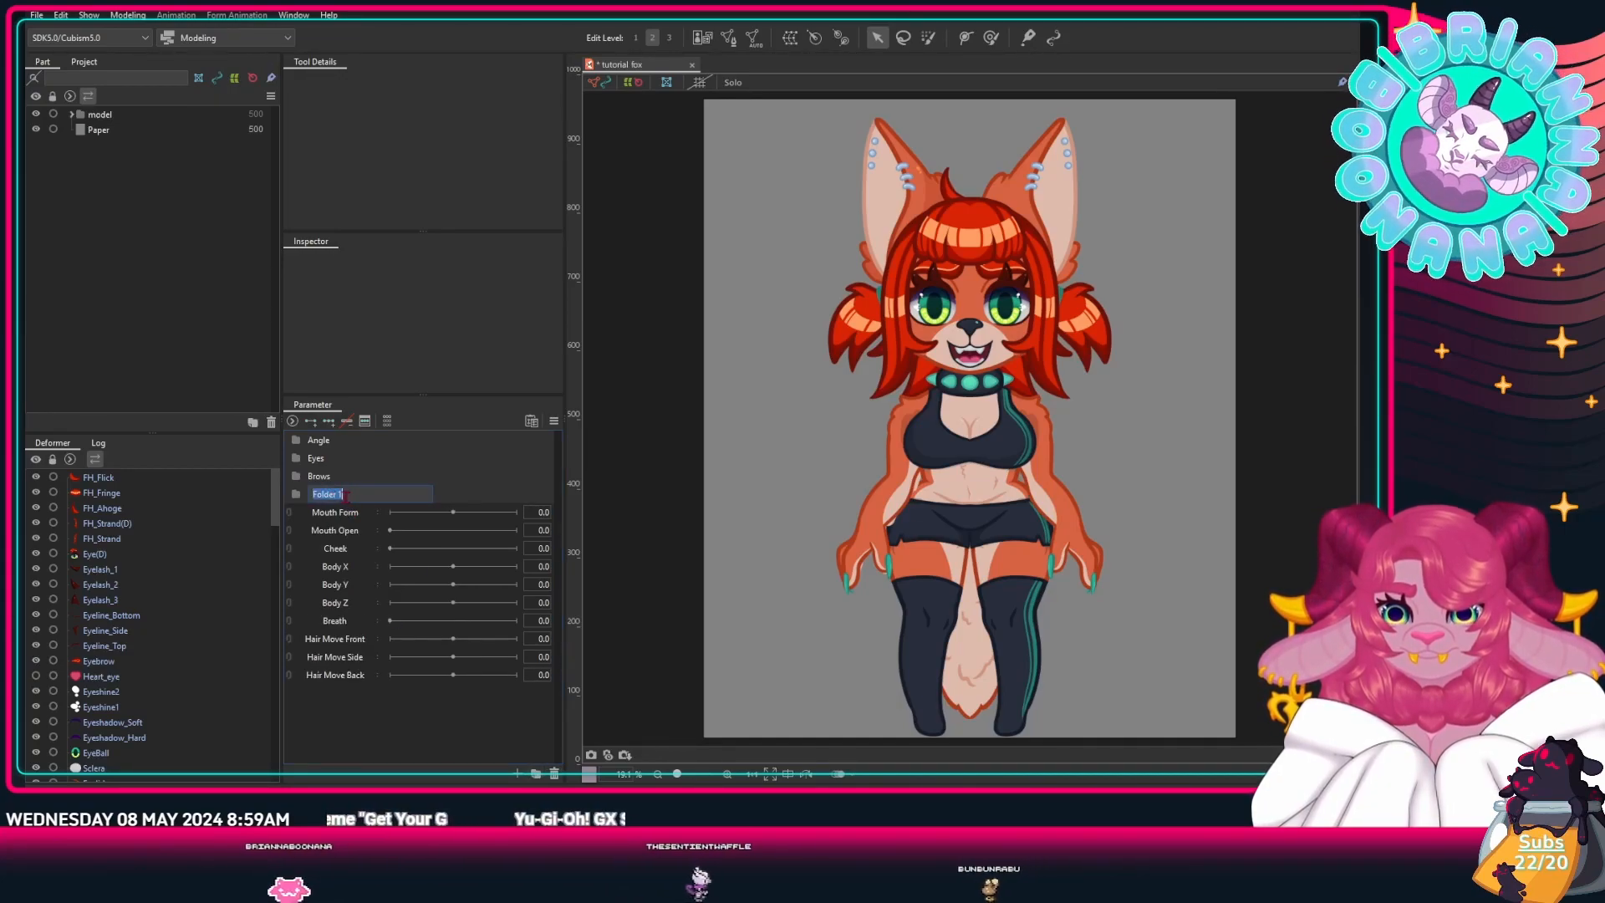
{"action": "type", "text": "Mouth"}
{"action": "key", "text": "Return"}
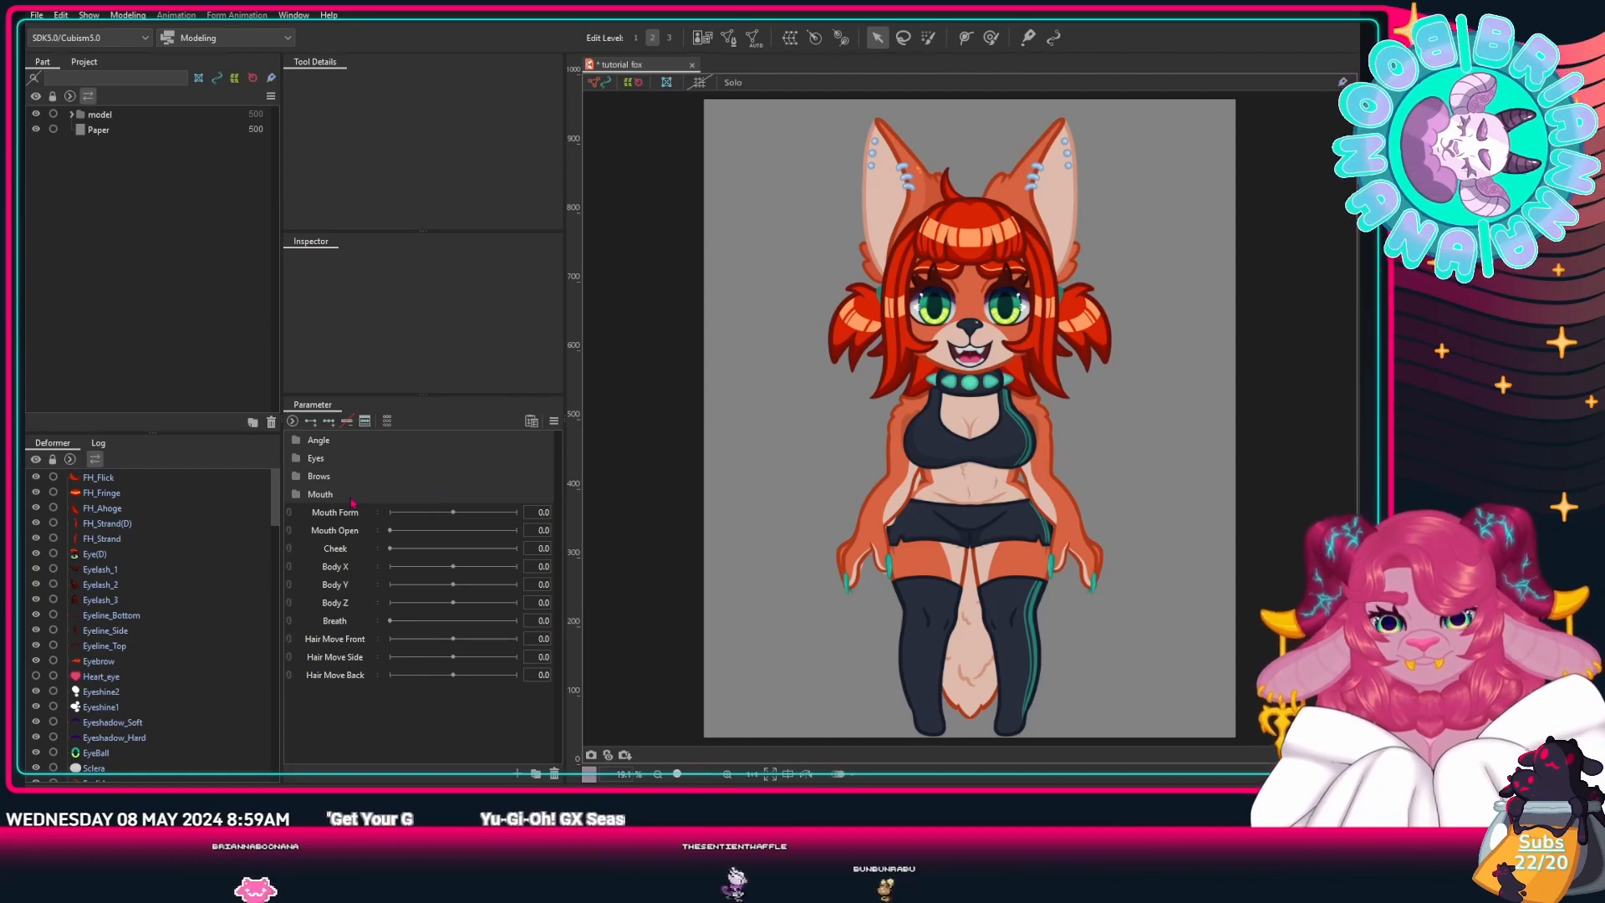
Step: Move Mouth Form, Mouth Open and Cheek into the Mouth folder, check its contents and collapse it
{"action": "left_click", "coordinate": [349, 511]}
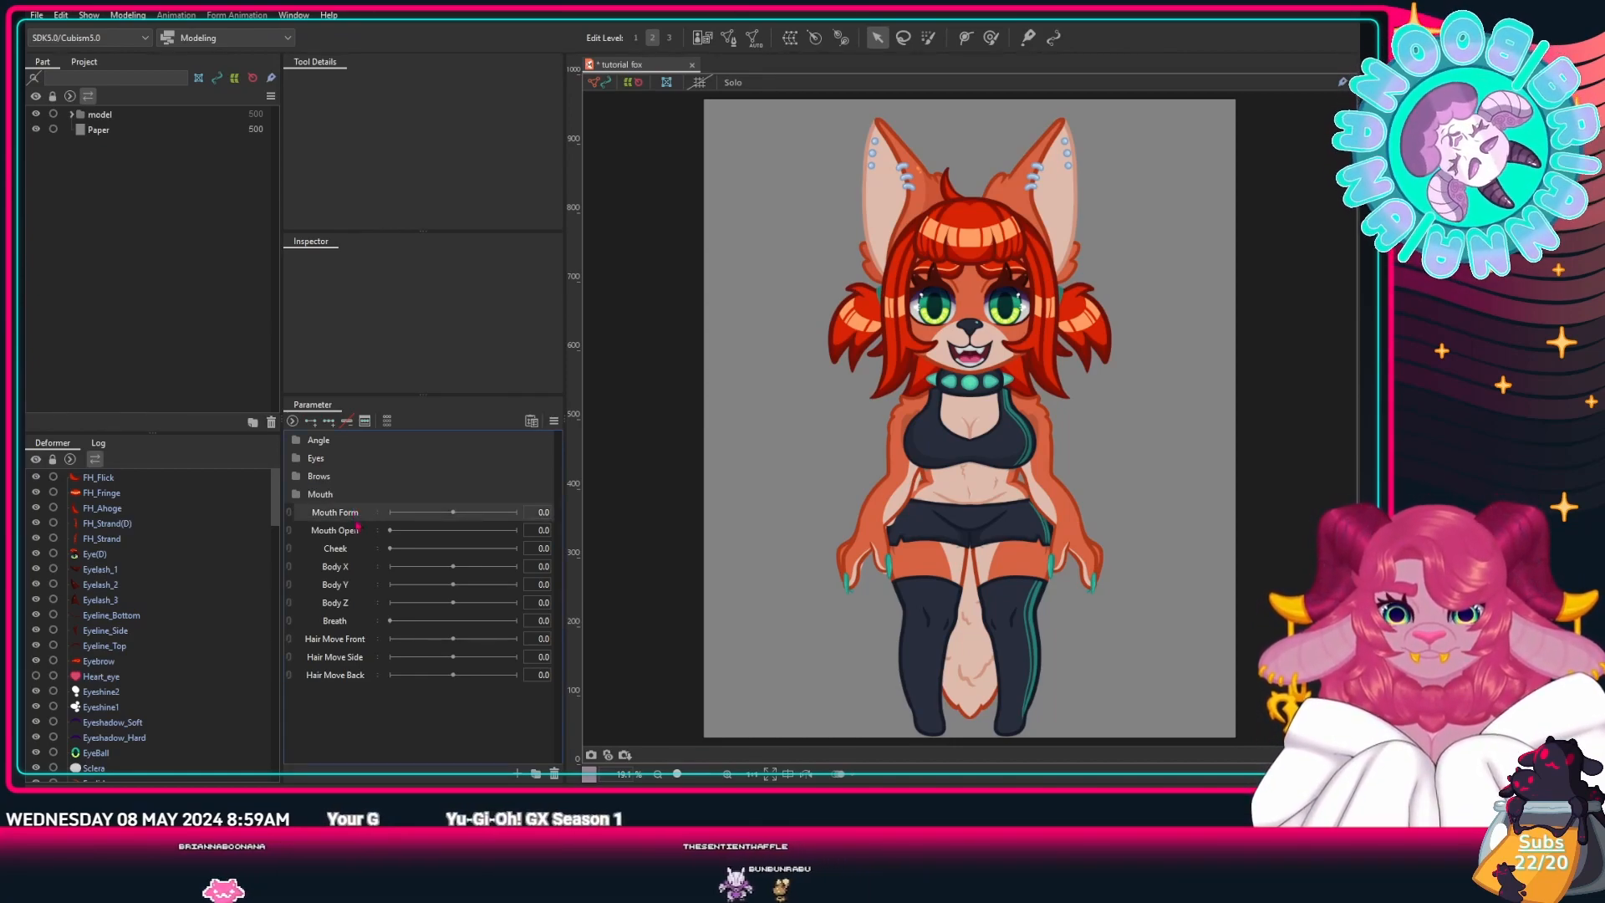
{"action": "left_click", "coordinate": [351, 548], "text": "shift"}
{"action": "left_click_drag", "start_coordinate": [349, 513], "coordinate": [334, 499]}
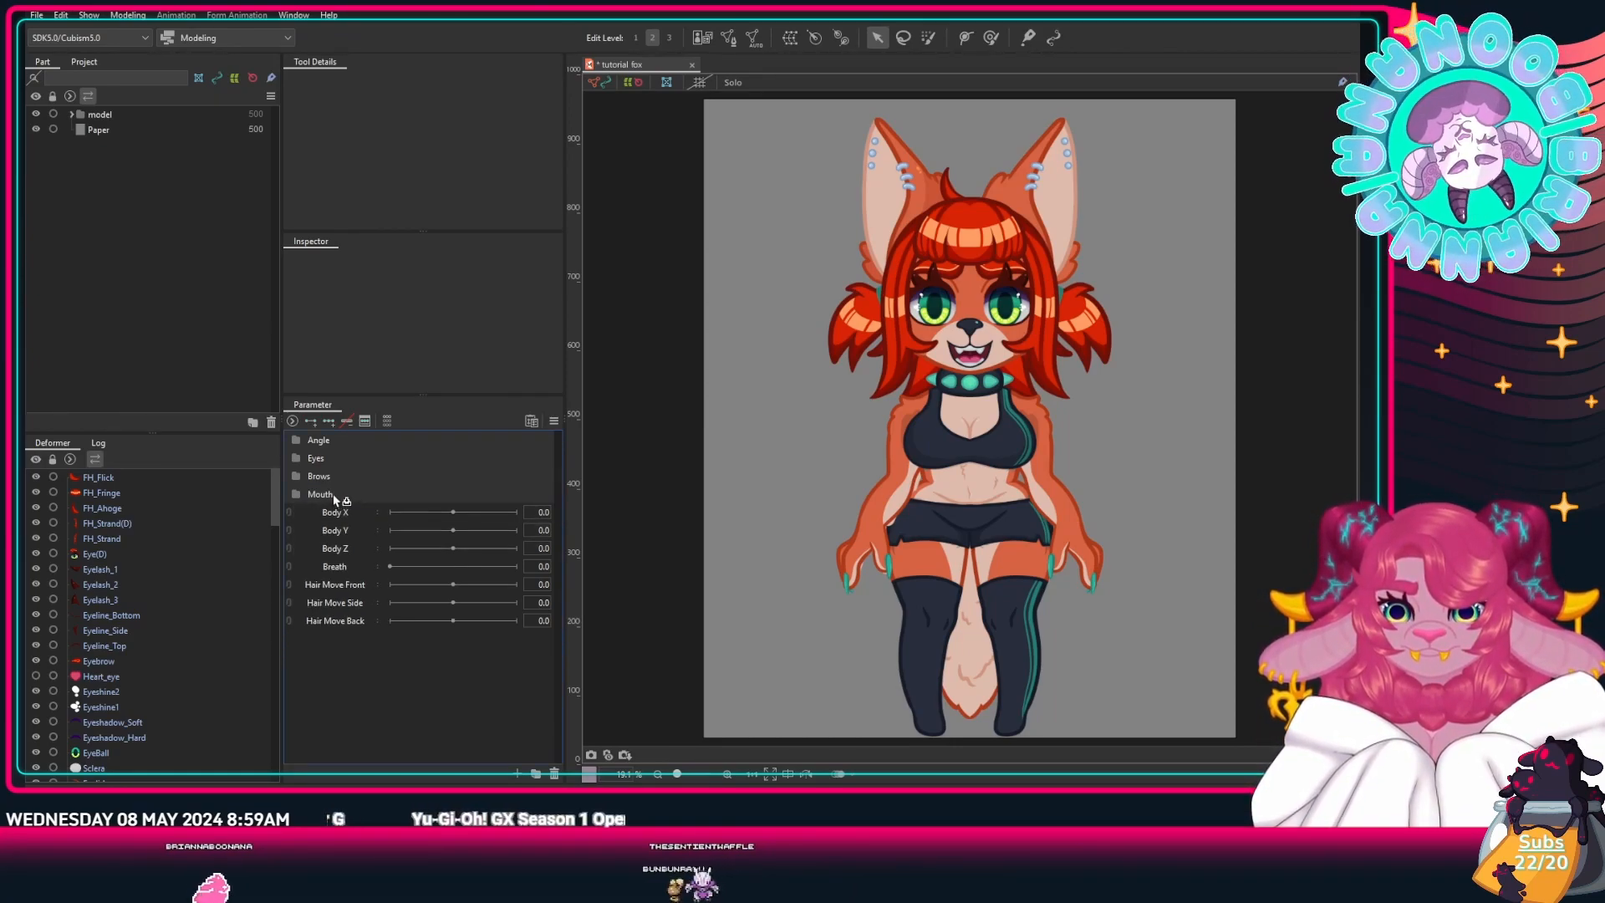
{"action": "left_click", "coordinate": [297, 494]}
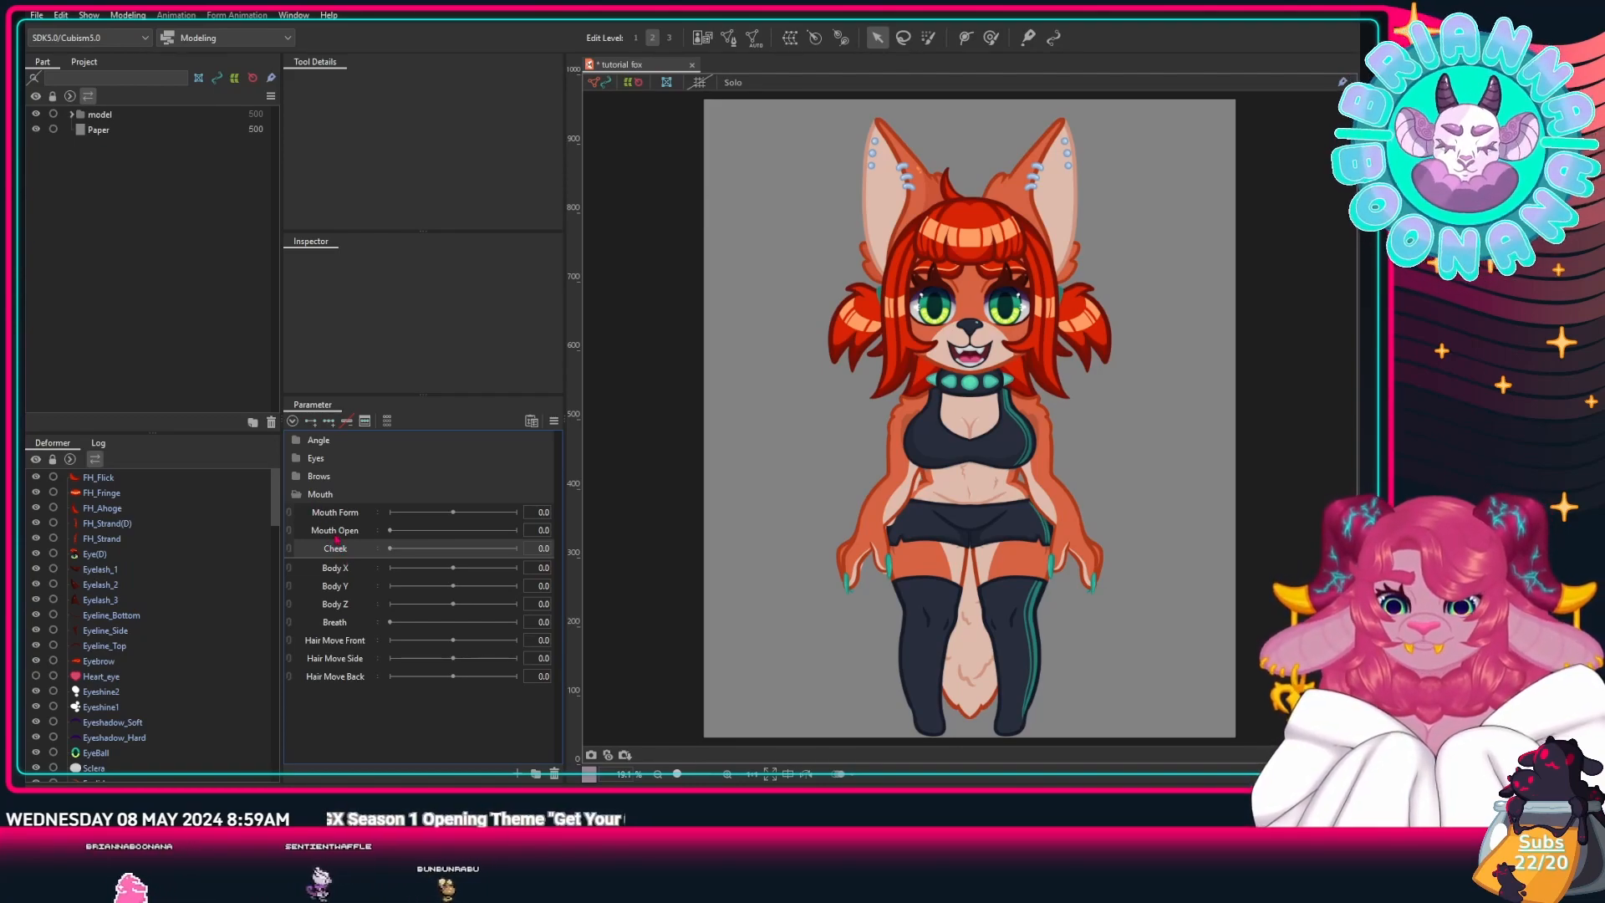
{"action": "left_click", "coordinate": [296, 495]}
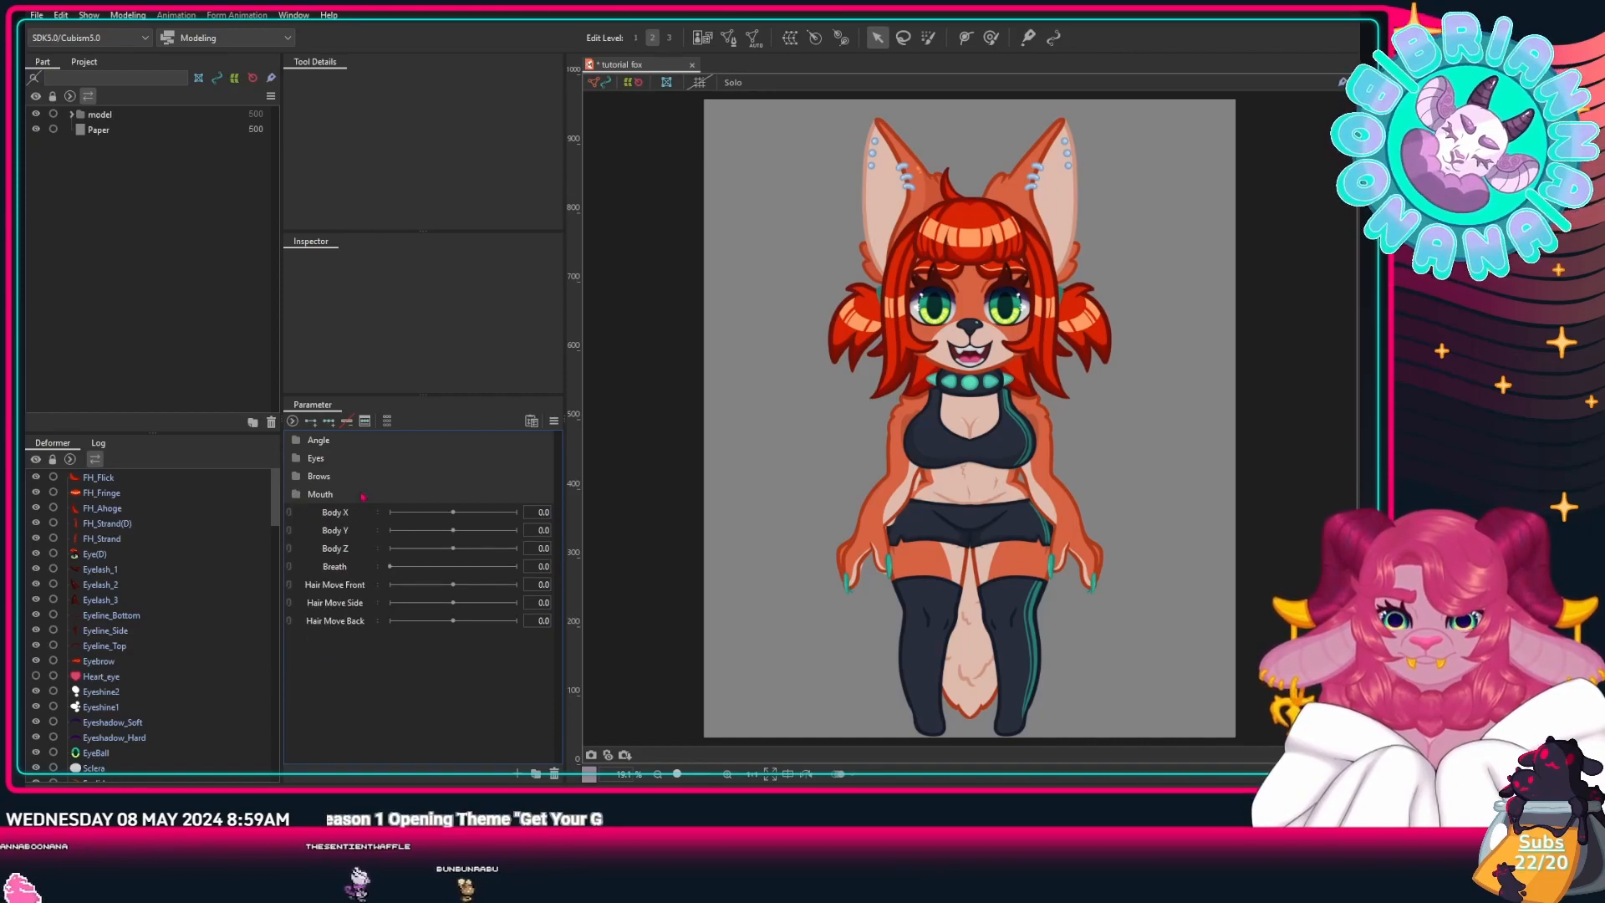
Step: Create a parameter folder named Body beneath the Mouth folder
{"action": "left_click", "coordinate": [535, 774]}
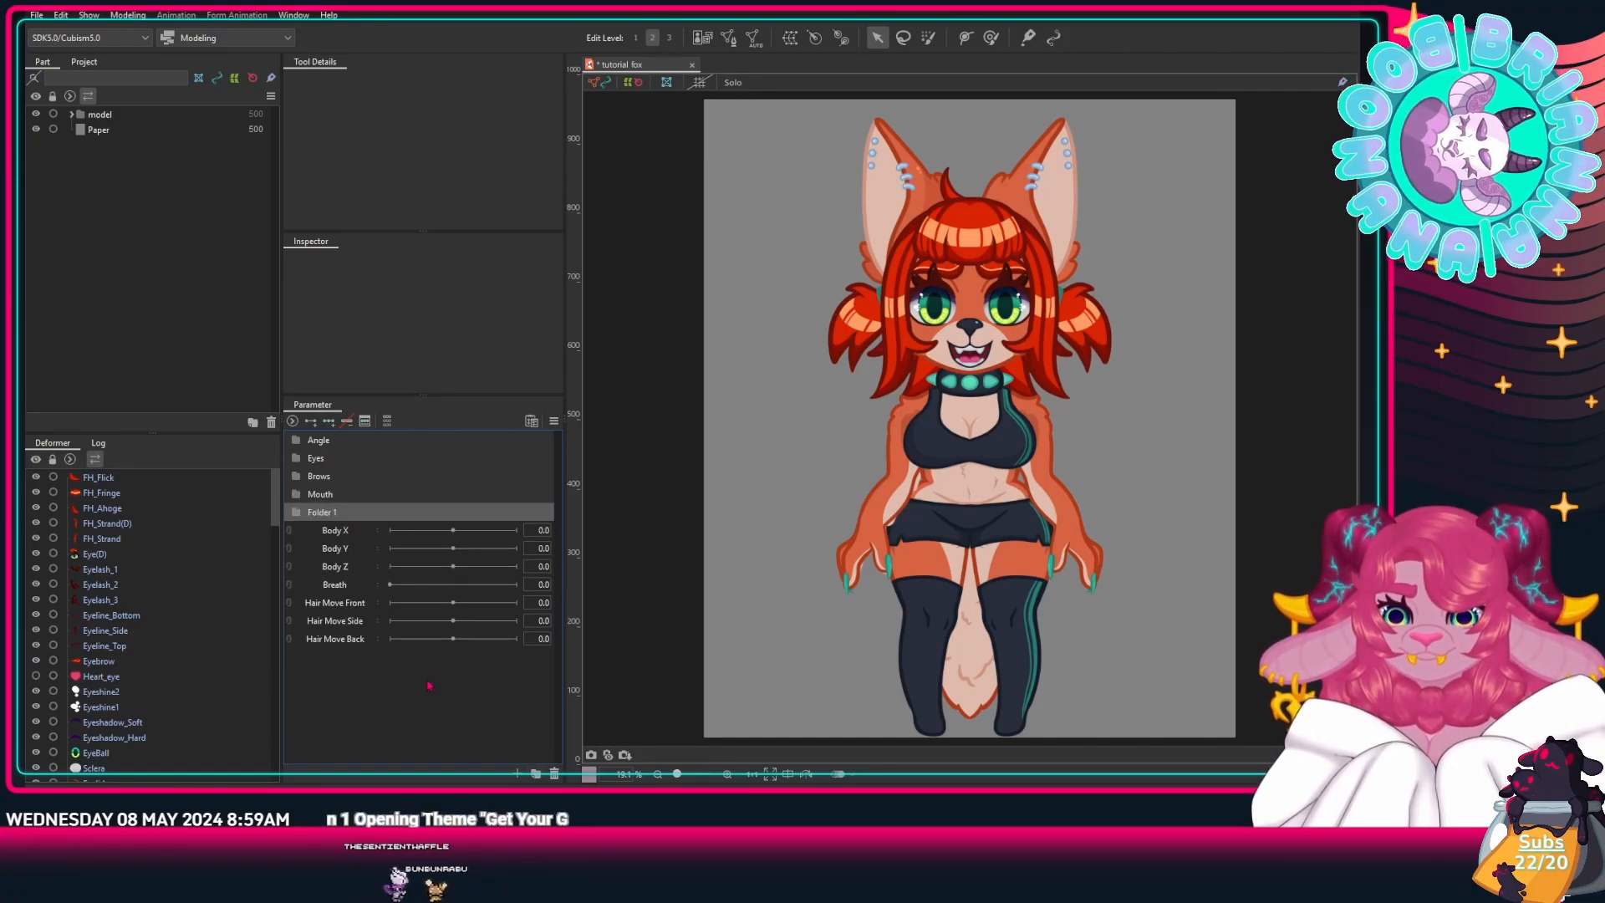
{"action": "double_click", "coordinate": [326, 512]}
{"action": "type", "text": "Body"}
{"action": "key", "text": "Return"}
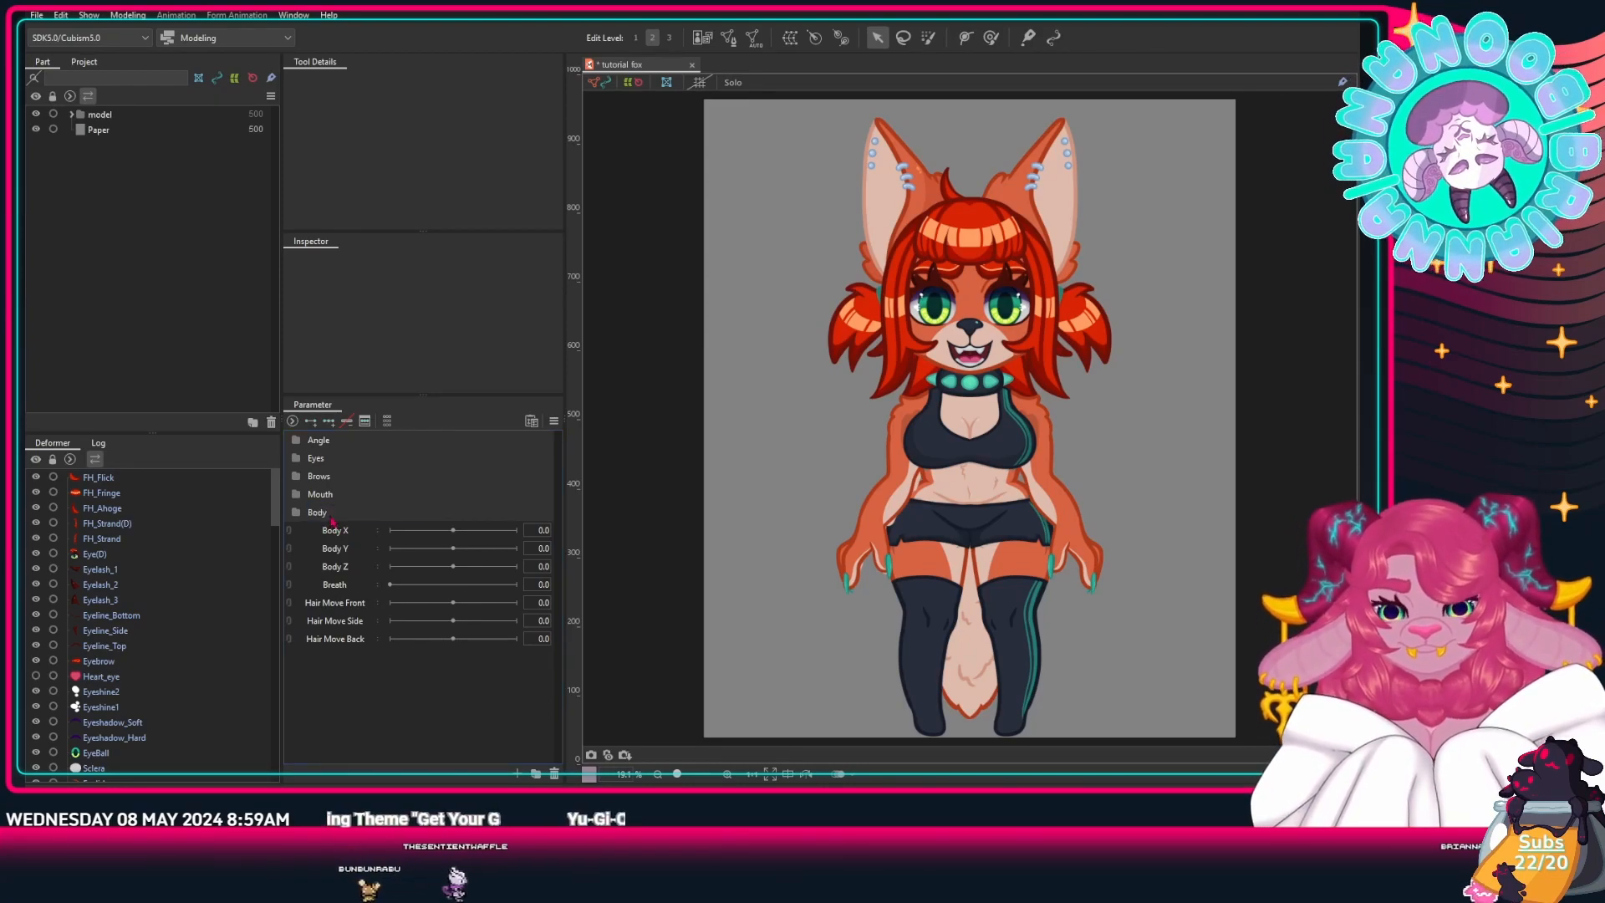
Step: Move Body X, Body Y, Body Z and Breath into the Body folder, and clear the three Hair Move parameters from the top level
{"action": "mouse_move", "coordinate": [339, 535]}
{"action": "left_mouse_down"}
{"action": "mouse_move", "coordinate": [342, 595]}
{"action": "mouse_move", "coordinate": [320, 518]}
{"action": "left_mouse_up"}
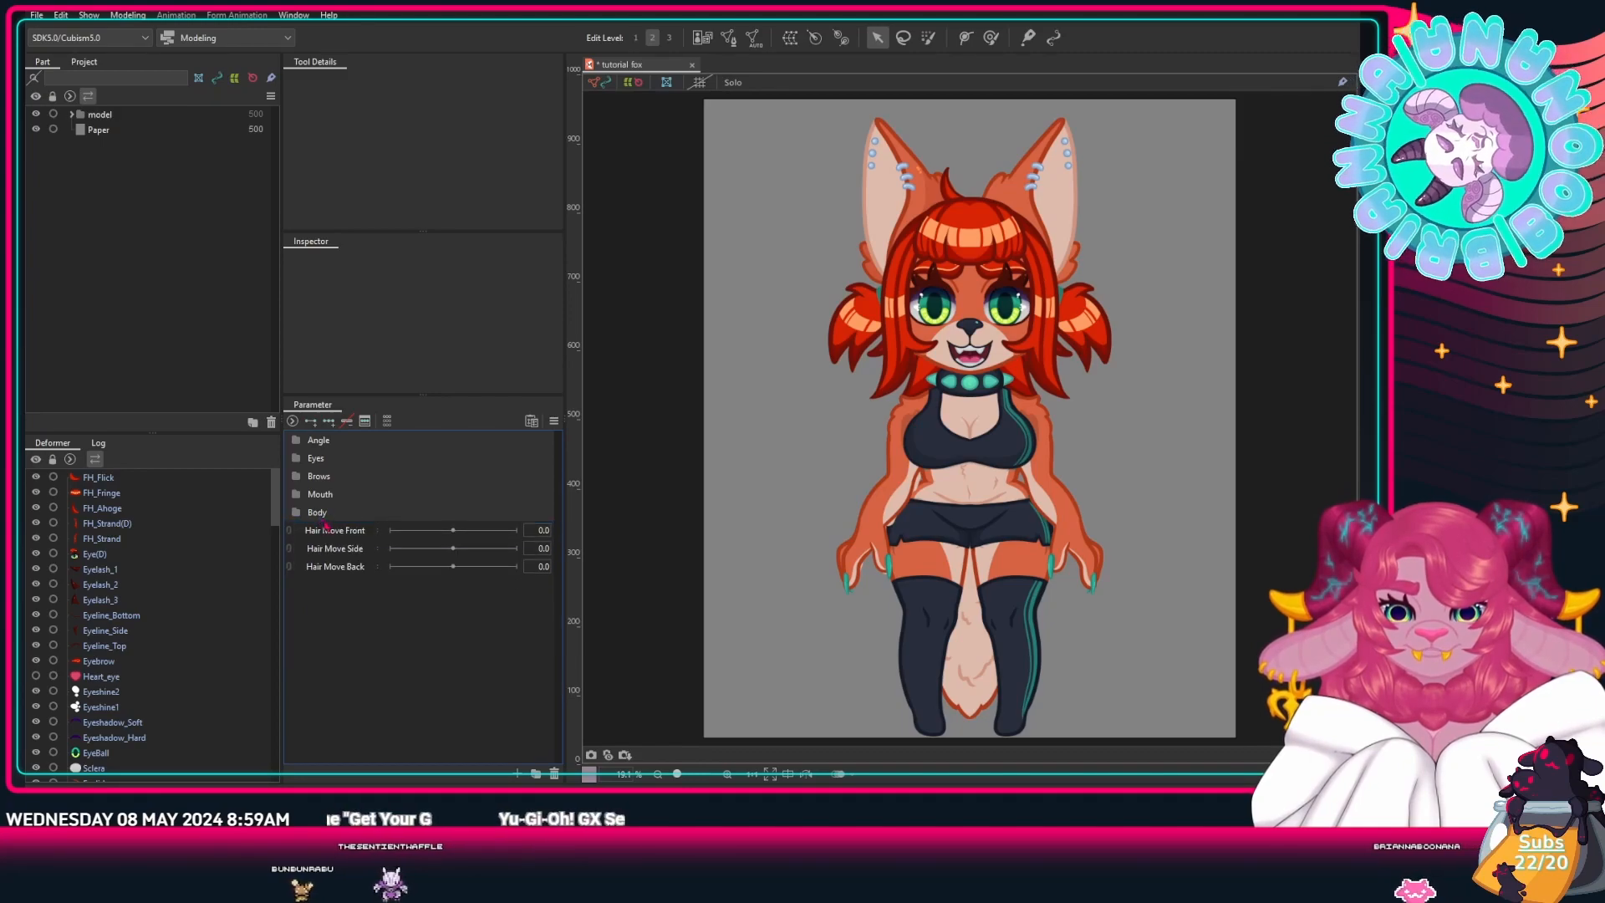
{"action": "left_click", "coordinate": [341, 572], "text": "shift"}
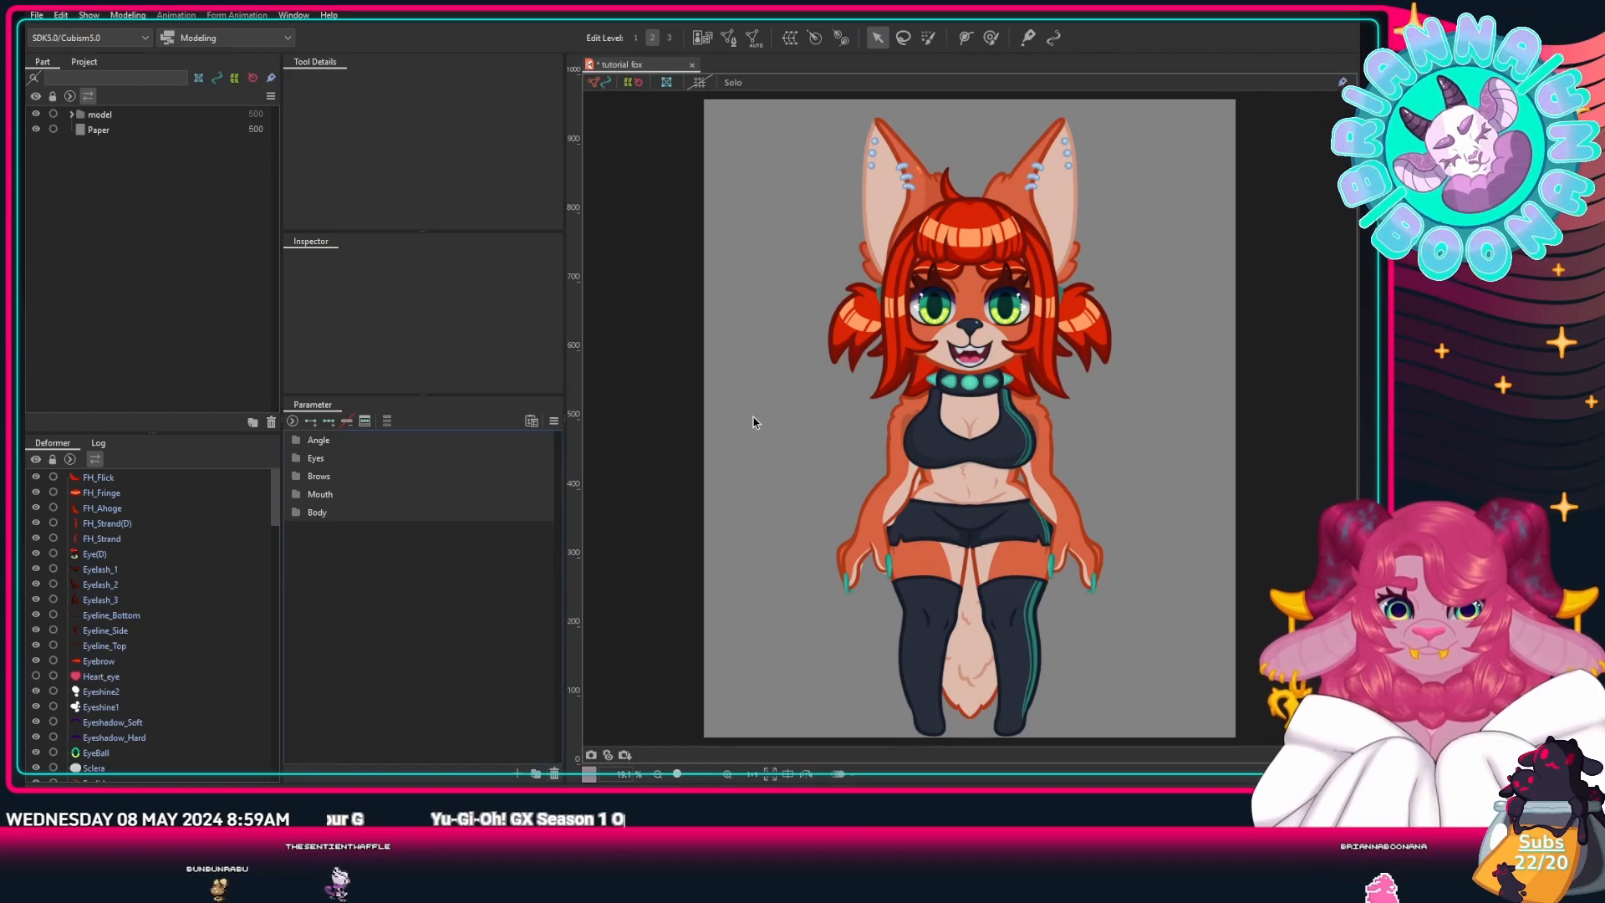
Step: Create a parameter folder named Phys beneath the Body folder
{"action": "left_click", "coordinate": [535, 773]}
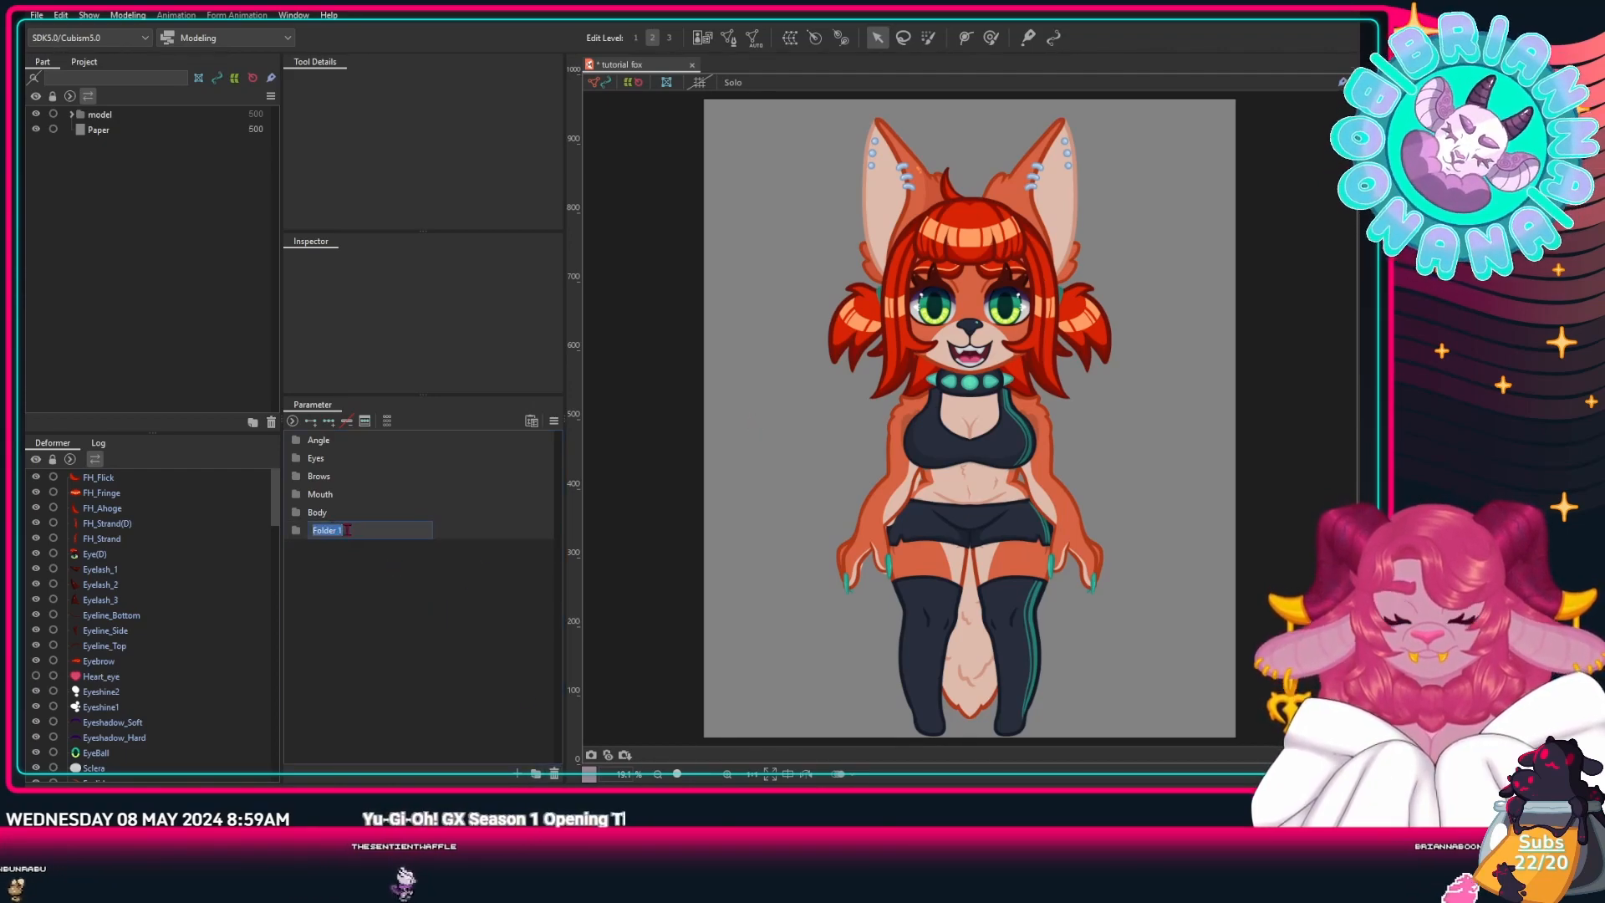
{"action": "type", "text": "Phys"}
{"action": "key", "text": "Return"}
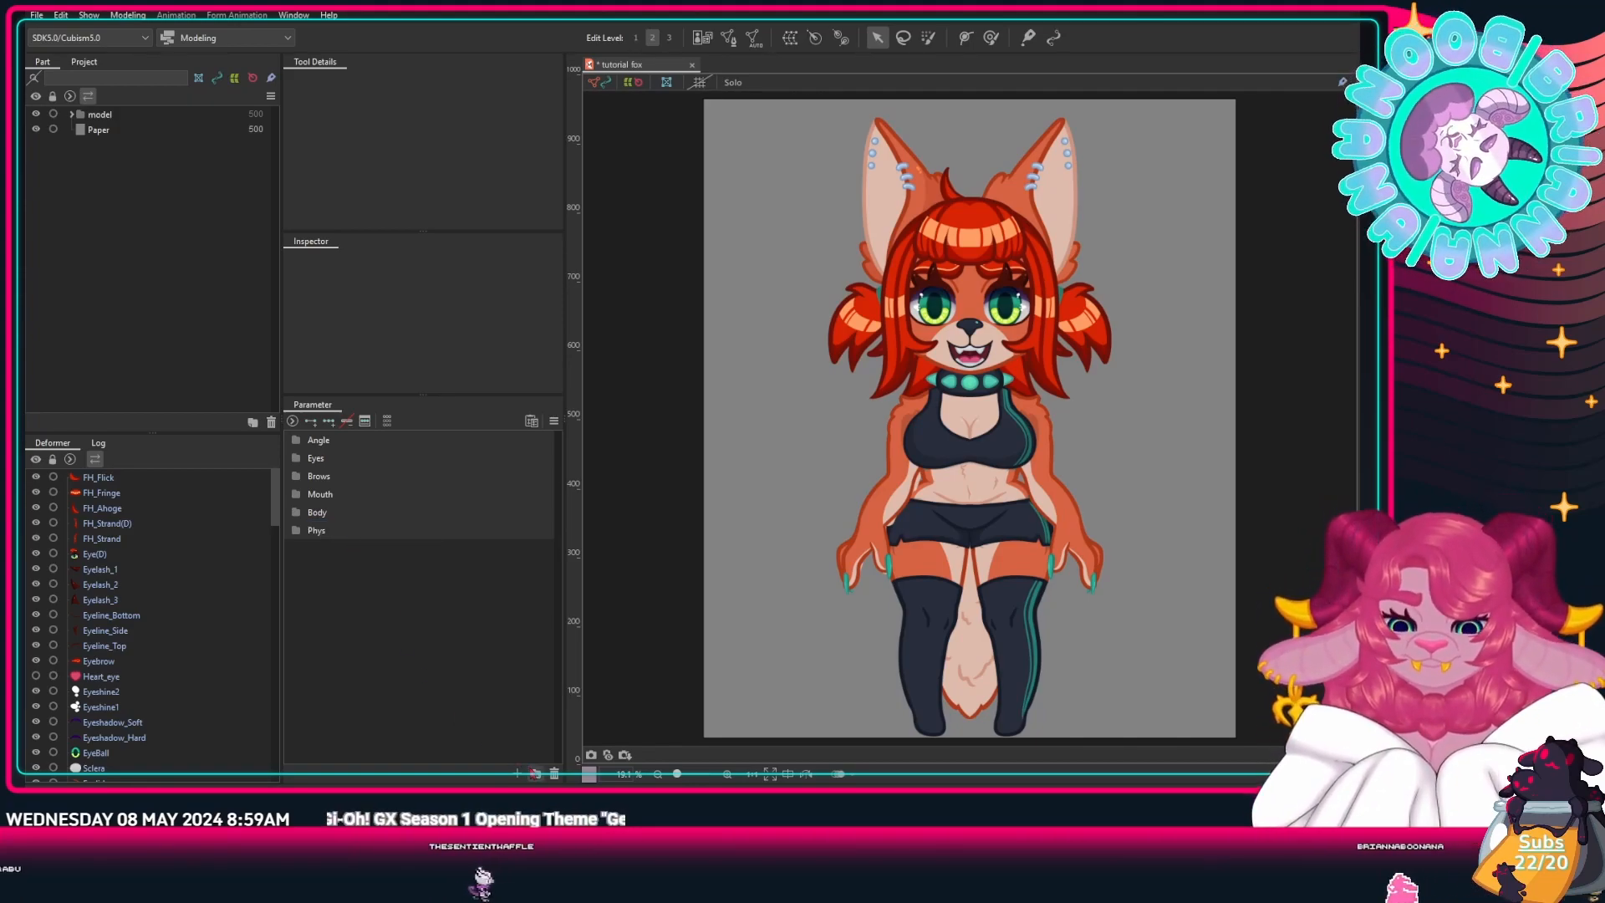
Step: Create a parameter folder named Toggles and move it above the Angle folder
{"action": "left_click", "coordinate": [535, 774]}
{"action": "type", "text": "Toggle"}
{"action": "key", "text": "Return"}
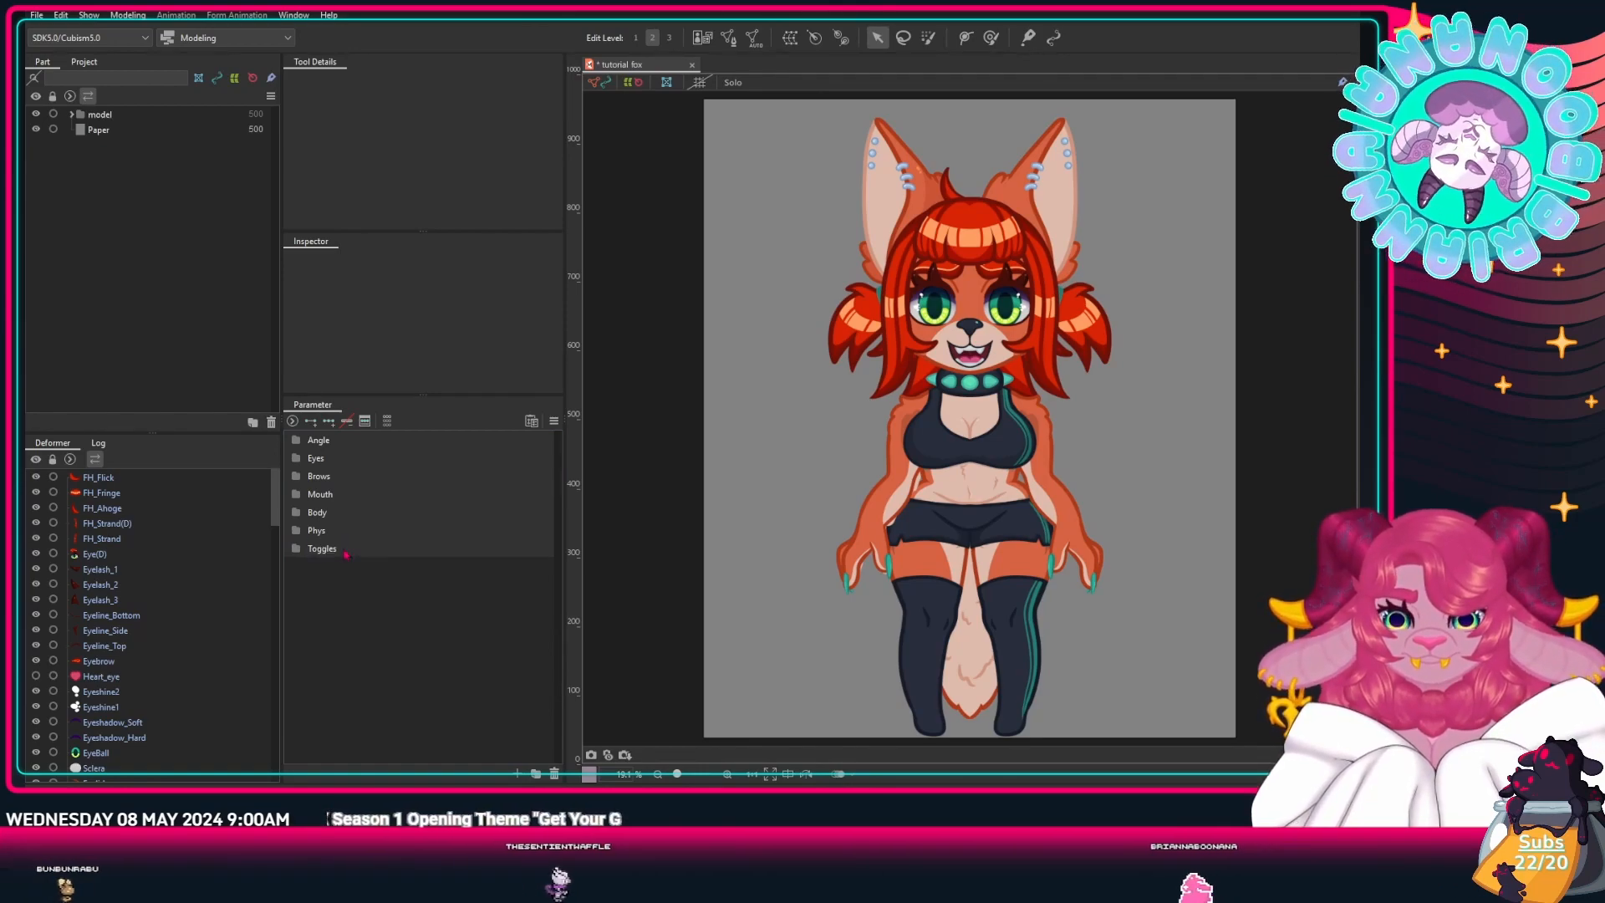
{"action": "left_click_drag", "start_coordinate": [343, 549], "coordinate": [330, 440]}
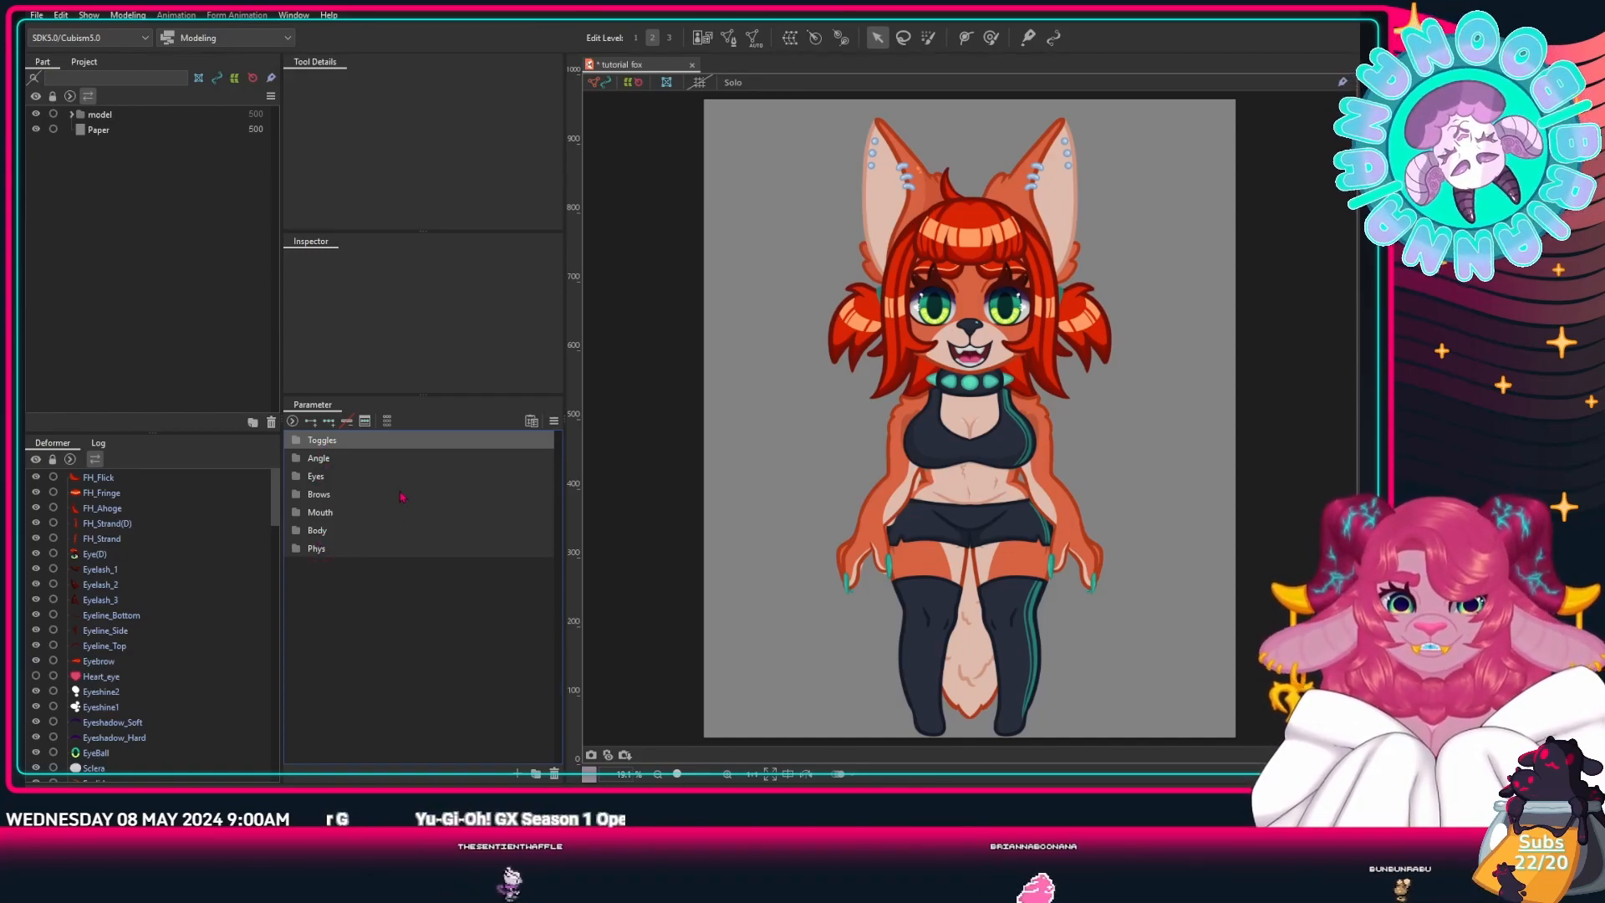
Step: Give the Toggles folder a custom label color of D72404, sampled from the fox's red hair
{"action": "right_click", "coordinate": [334, 447]}
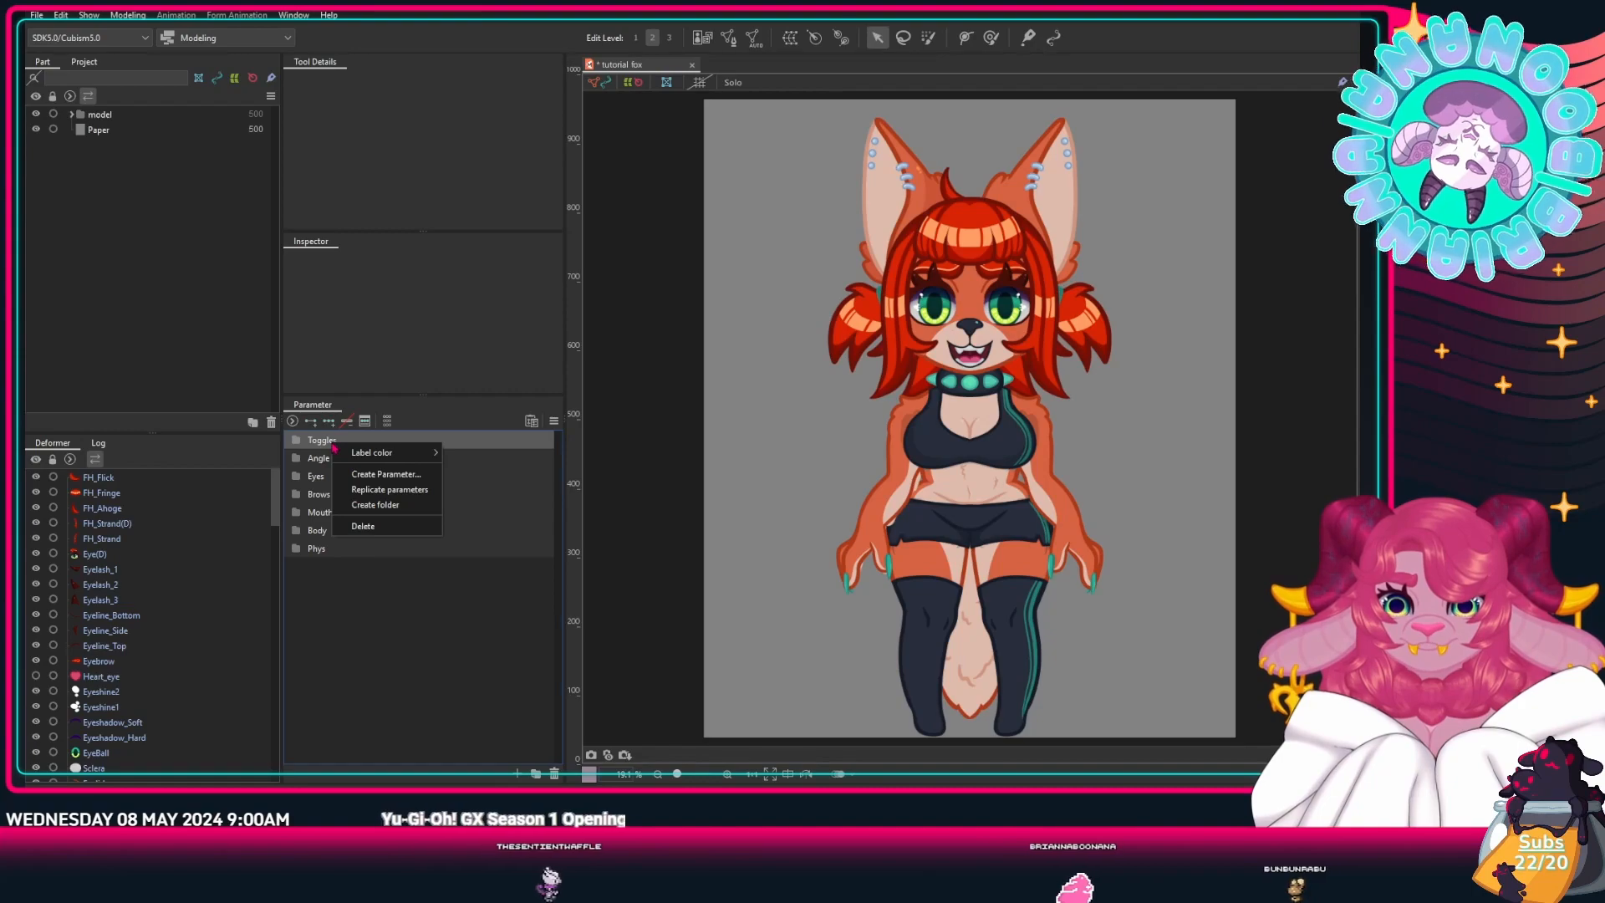
{"action": "mouse_move", "coordinate": [337, 456]}
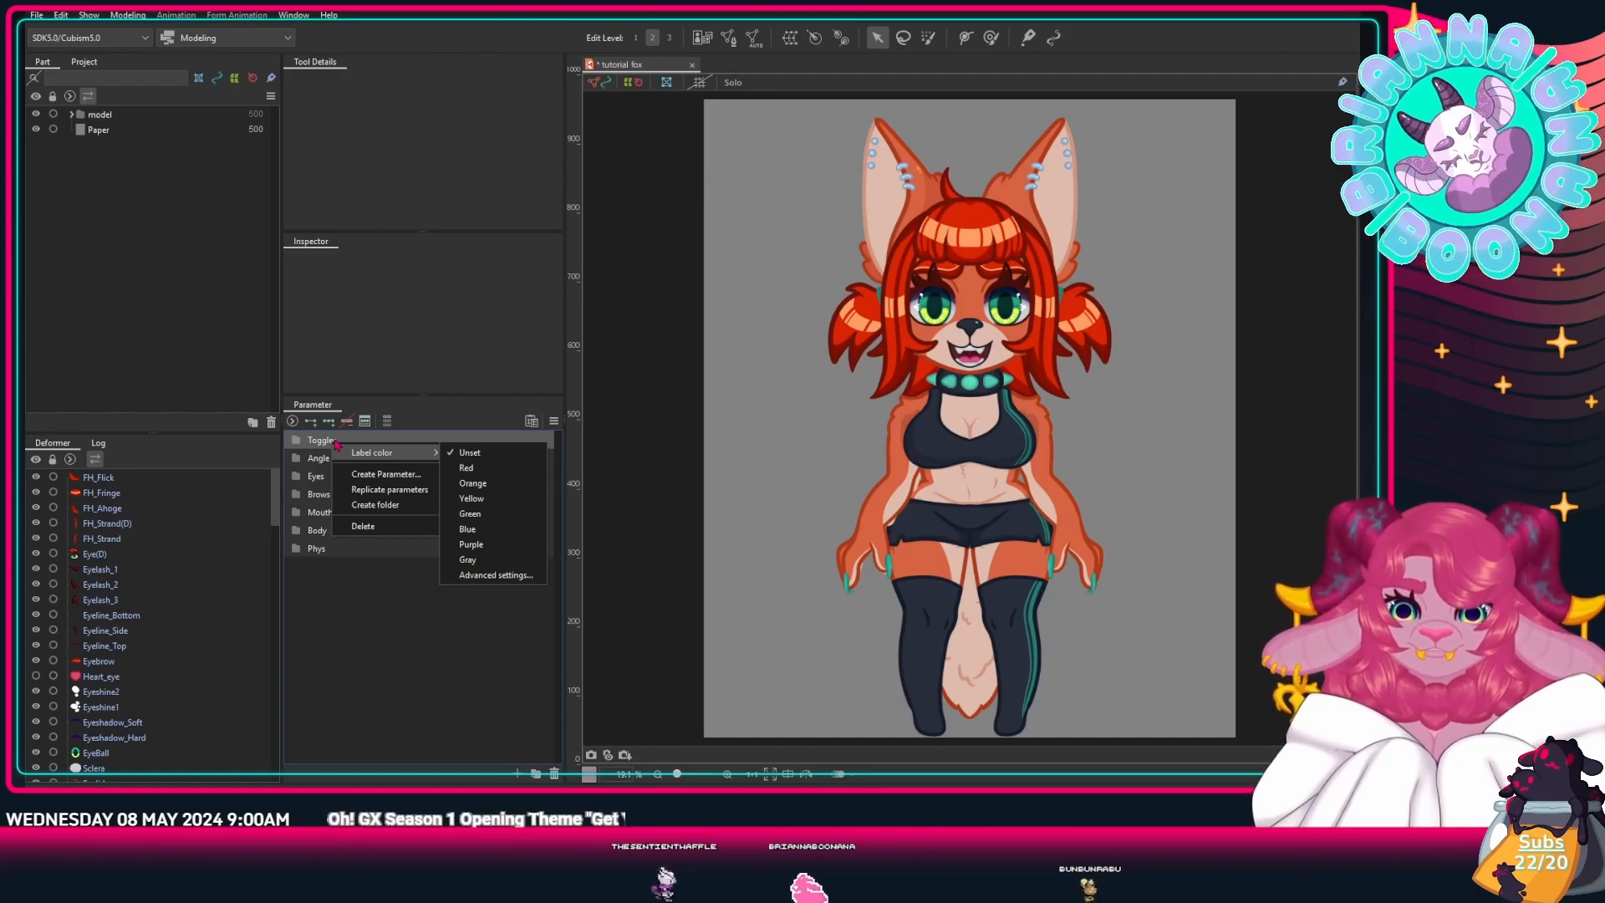
{"action": "right_click", "coordinate": [320, 440]}
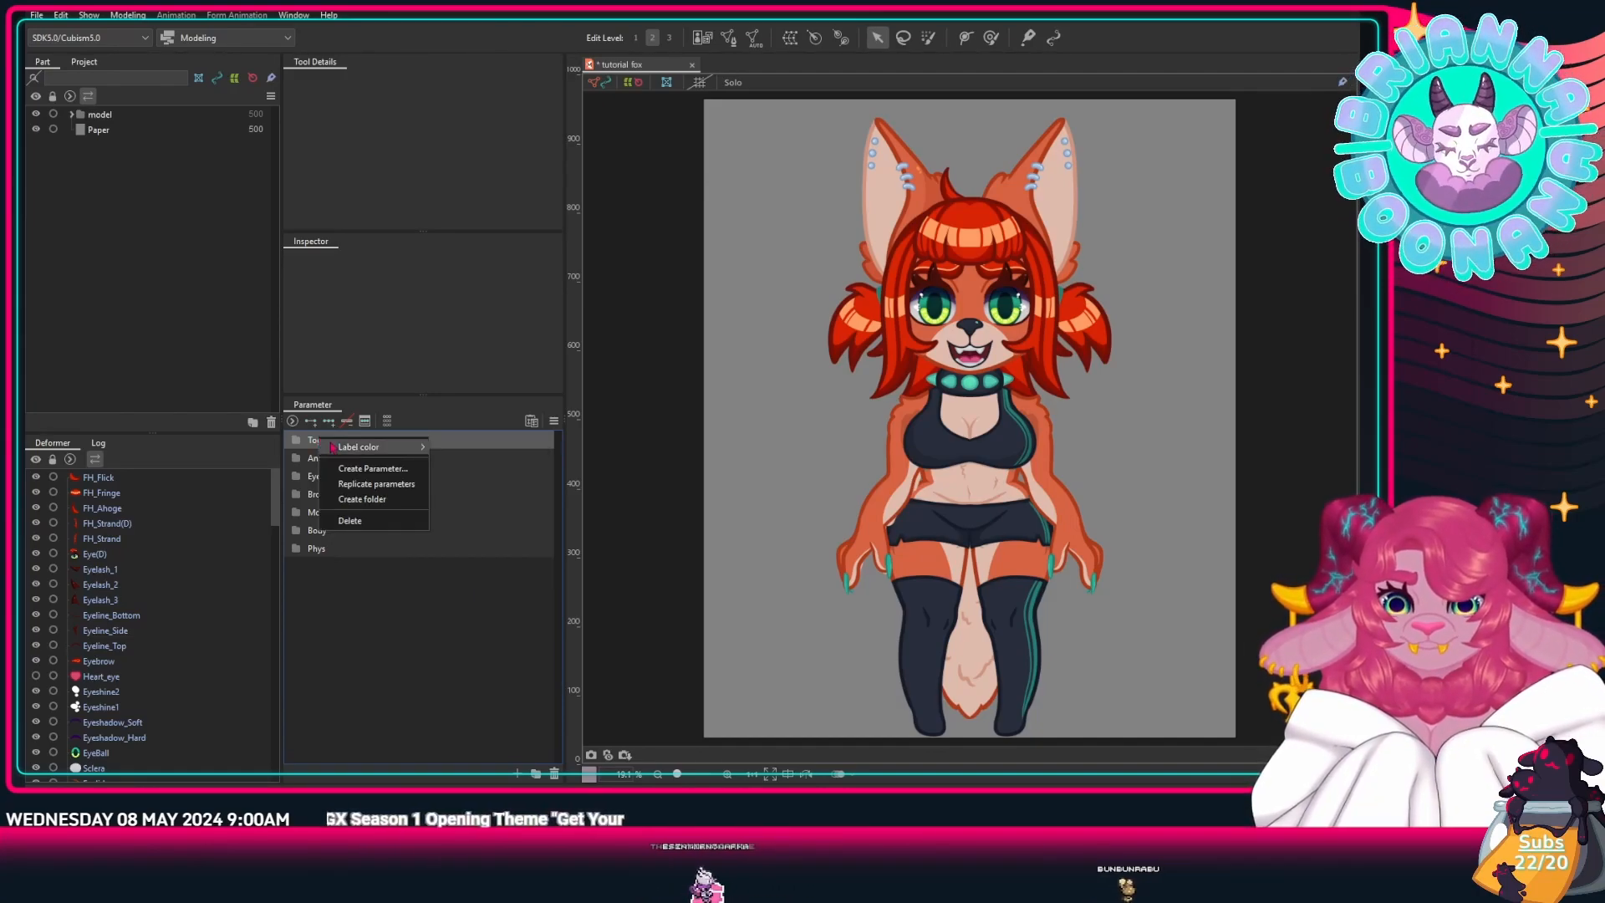
{"action": "mouse_move", "coordinate": [376, 446]}
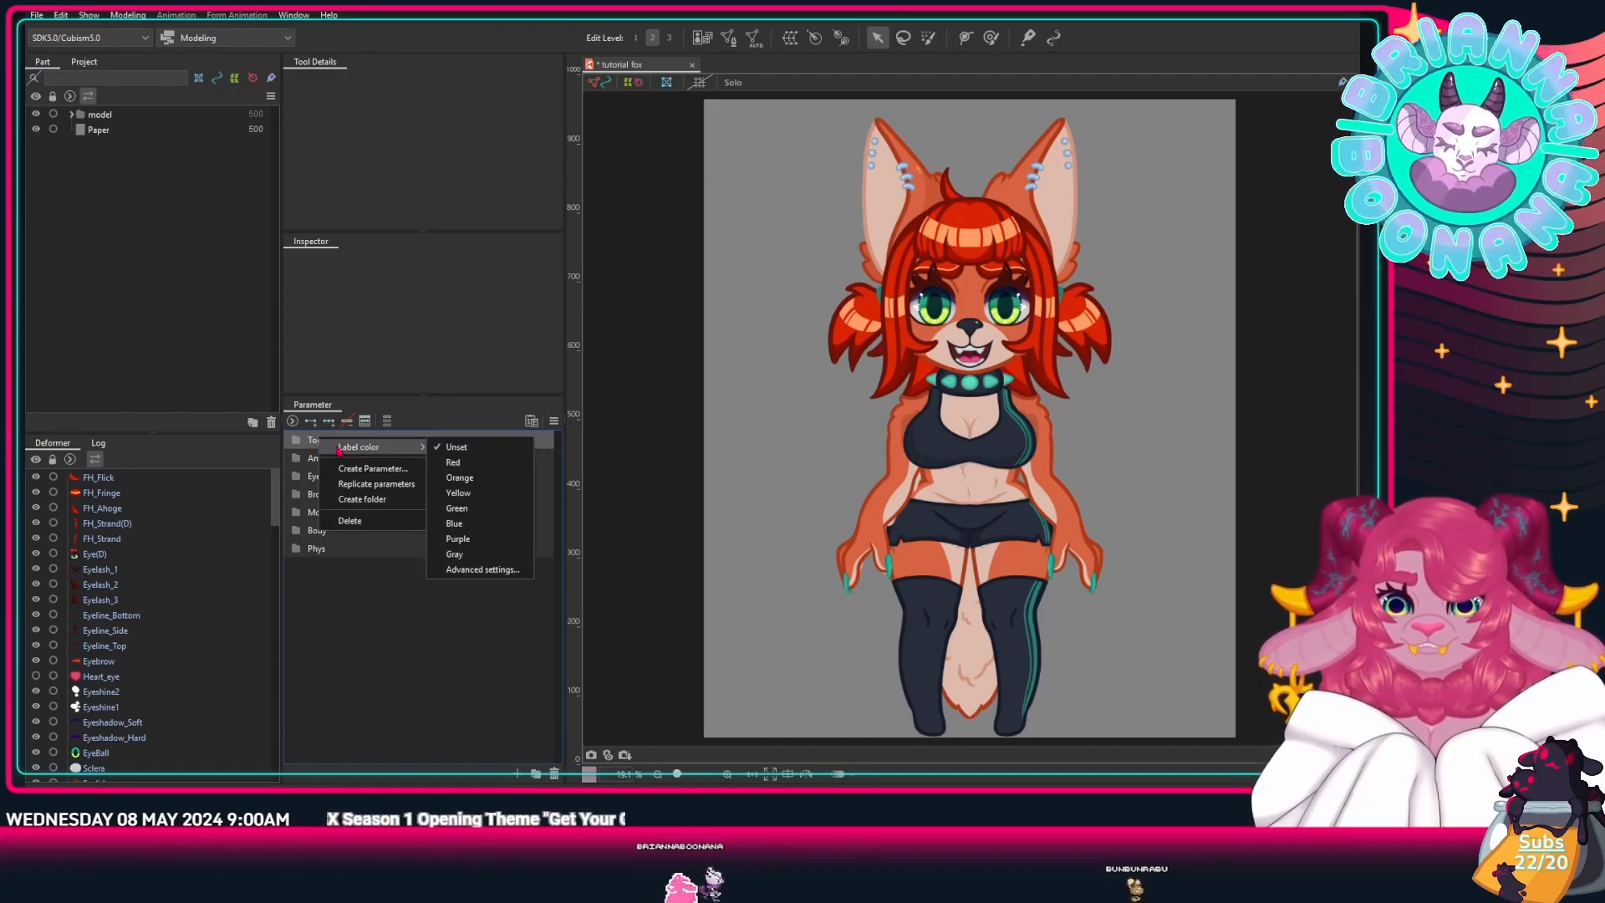
{"action": "left_click", "coordinate": [489, 557]}
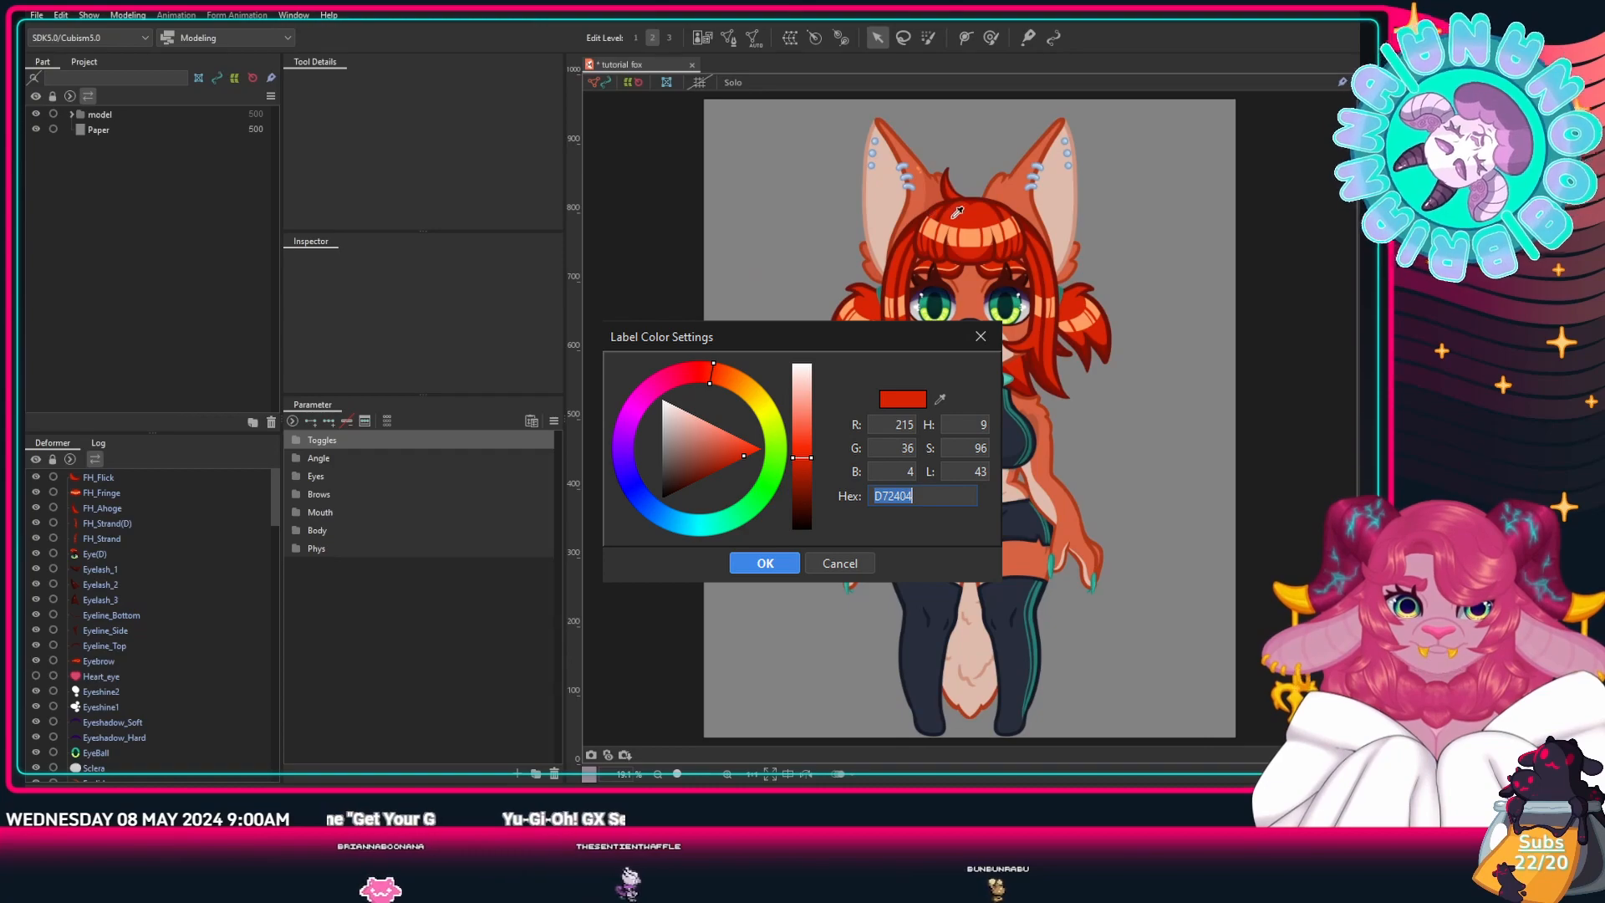
{"action": "key", "text": "Return"}
Step: Give the Angle and Eyes folders custom label colors, each a slightly more orange red than the folder above
{"action": "right_click", "coordinate": [345, 458]}
{"action": "mouse_move", "coordinate": [370, 468]}
{"action": "left_click", "coordinate": [473, 587]}
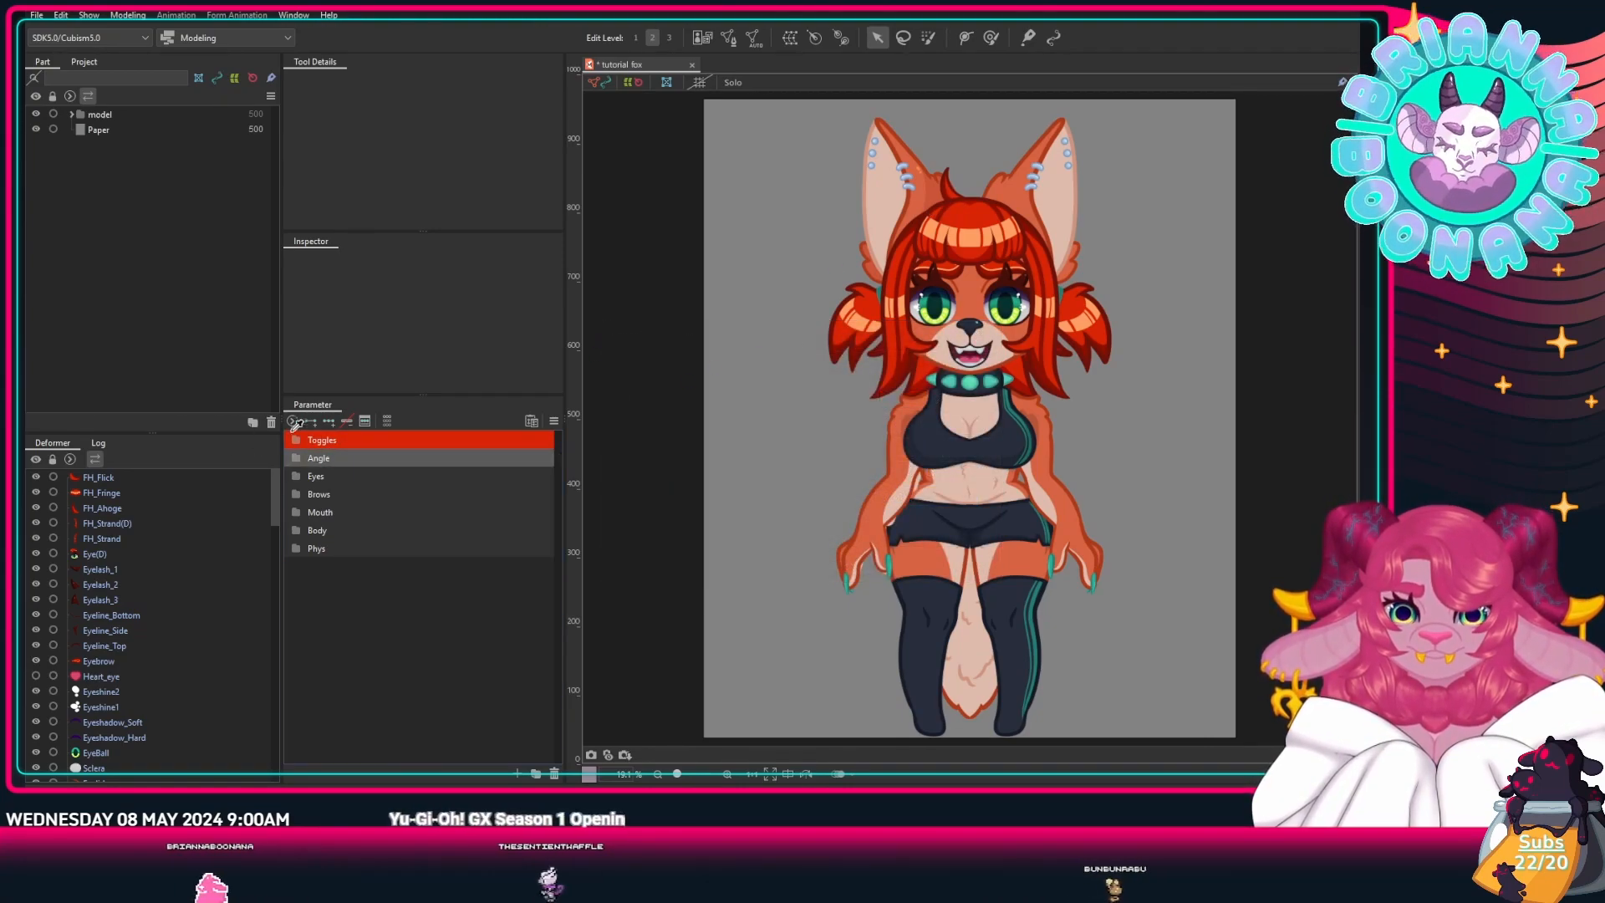
{"action": "left_click", "coordinate": [670, 473]}
{"action": "right_click", "coordinate": [352, 480]}
{"action": "mouse_move", "coordinate": [418, 490]}
{"action": "left_click", "coordinate": [512, 598]}
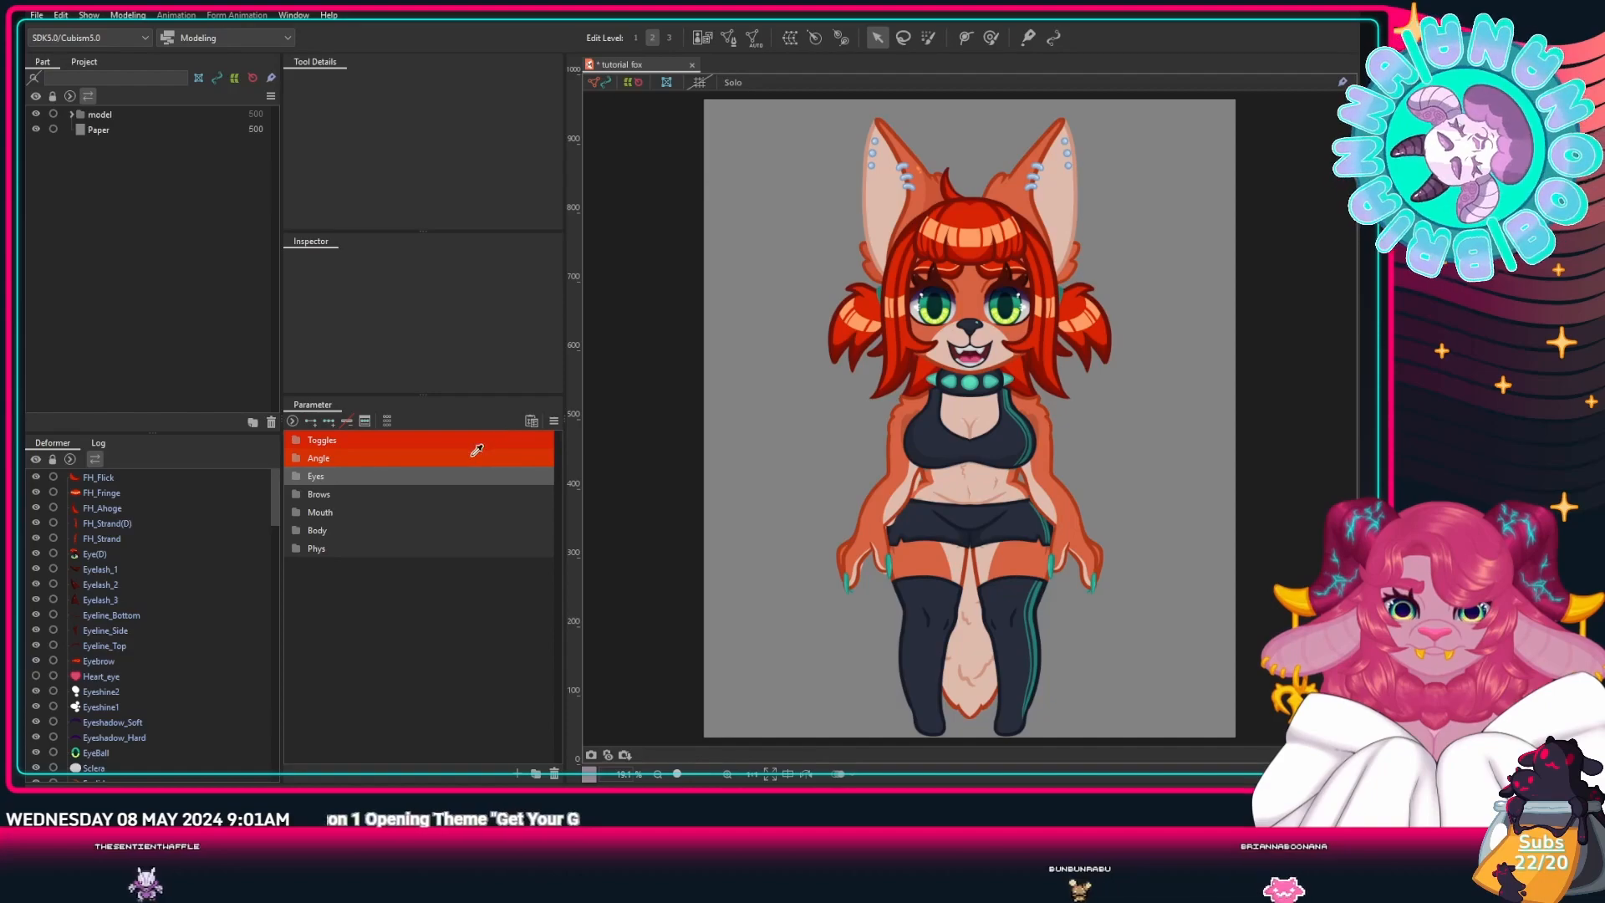
Step: Give the Brows and Mouth folders custom label colors that continue the gradient toward orange
{"action": "right_click", "coordinate": [355, 494]}
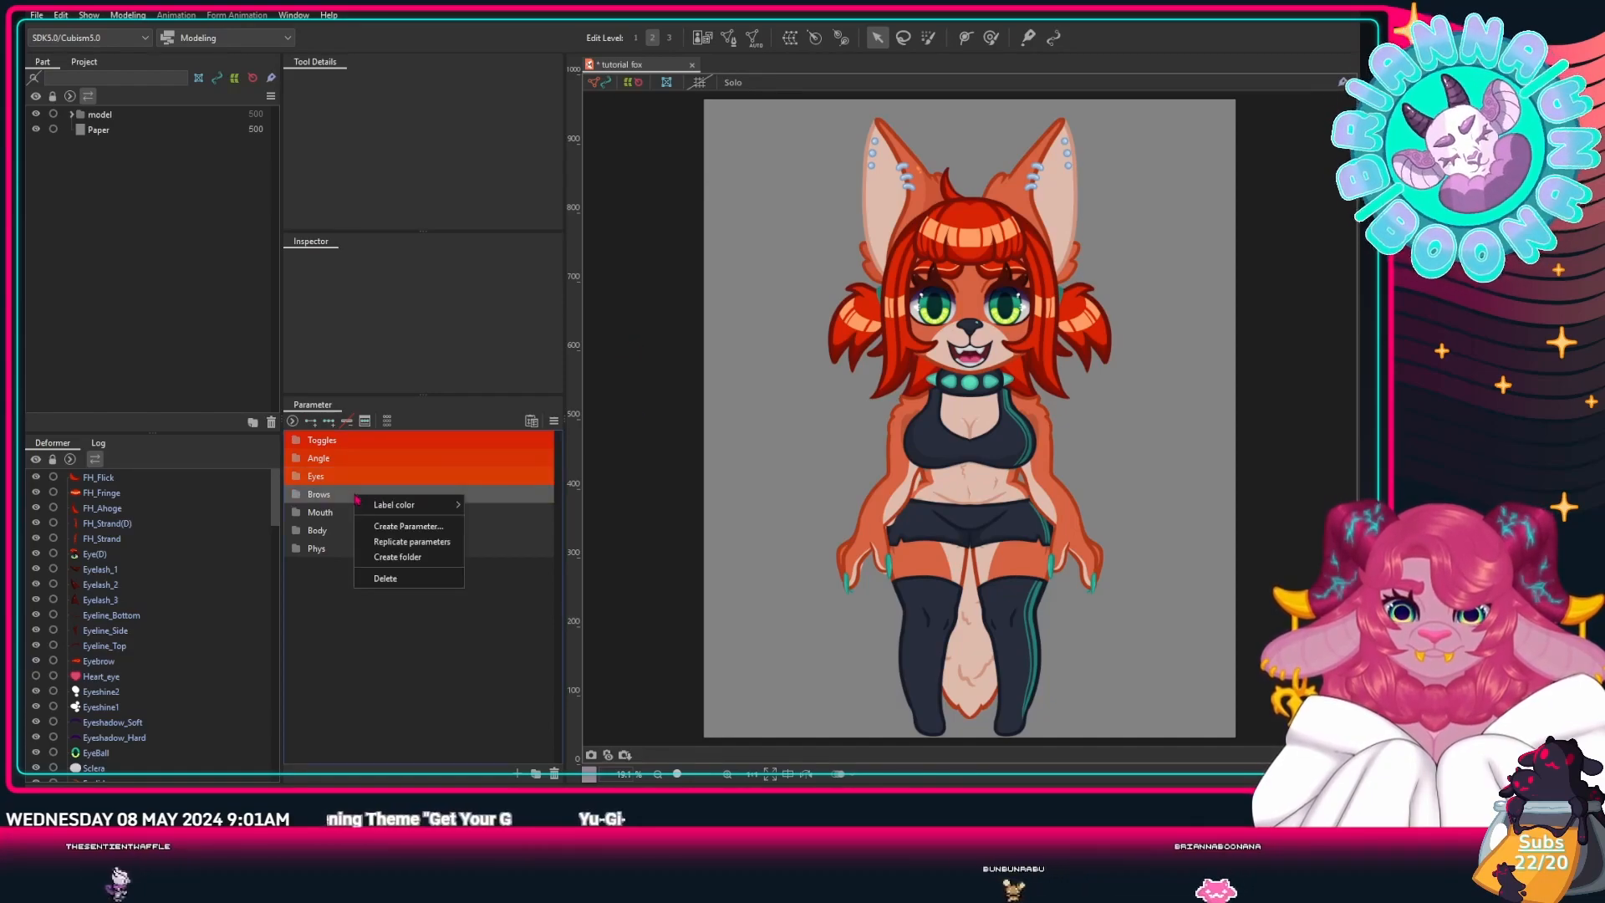
{"action": "mouse_move", "coordinate": [409, 504]}
{"action": "left_click", "coordinate": [523, 615]}
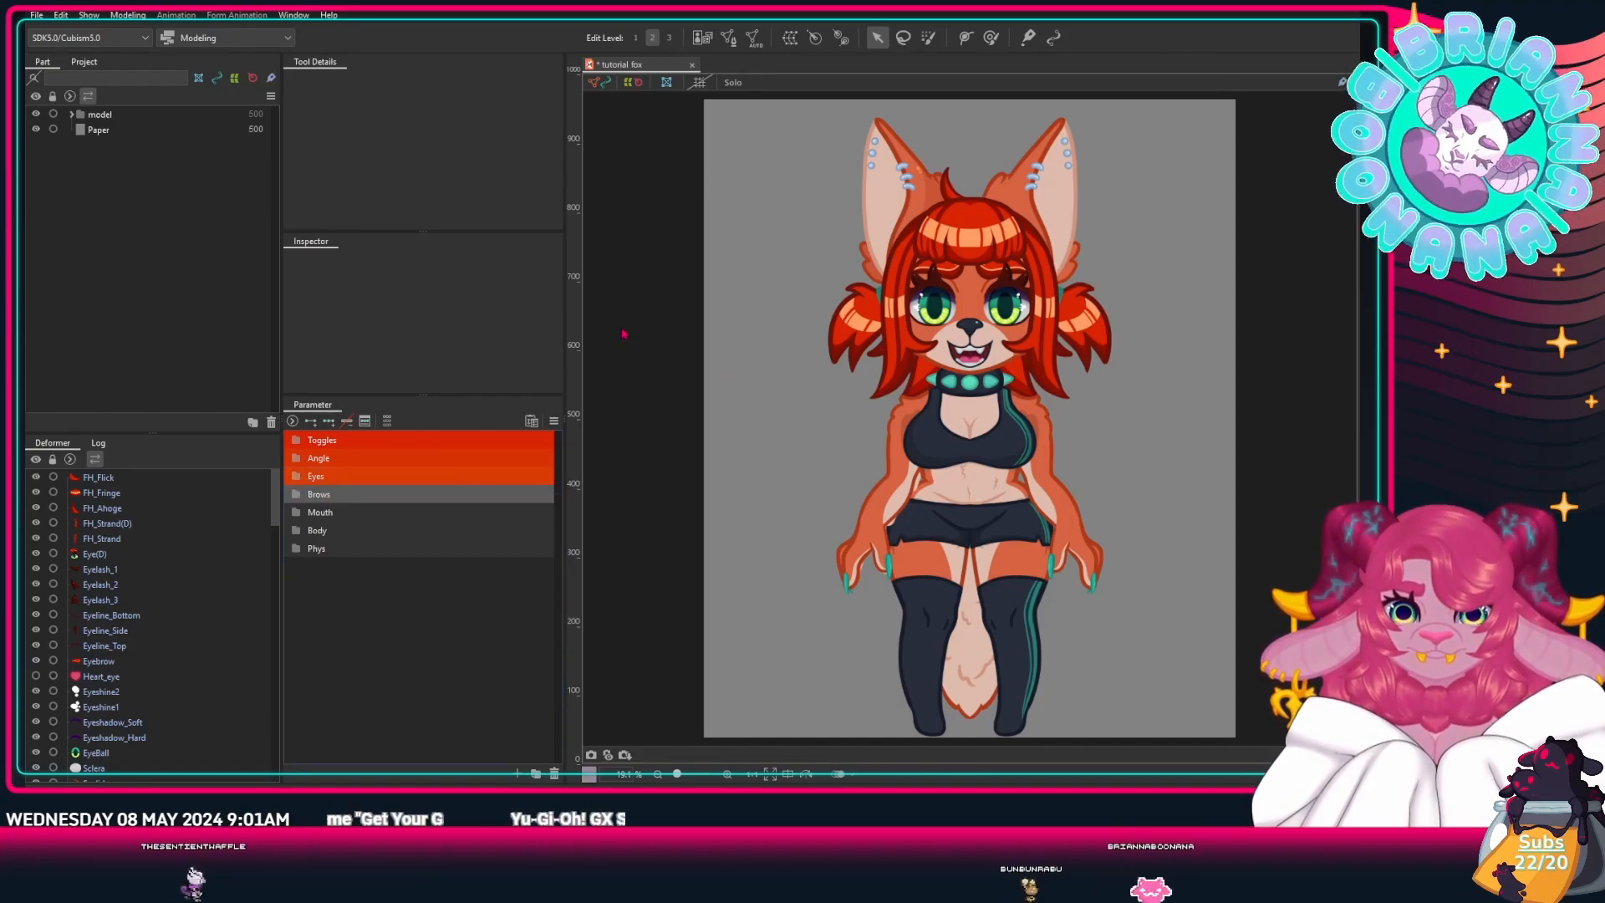
{"action": "left_click", "coordinate": [666, 477]}
{"action": "right_click", "coordinate": [386, 516]}
{"action": "mouse_move", "coordinate": [439, 526]}
{"action": "left_click", "coordinate": [540, 651]}
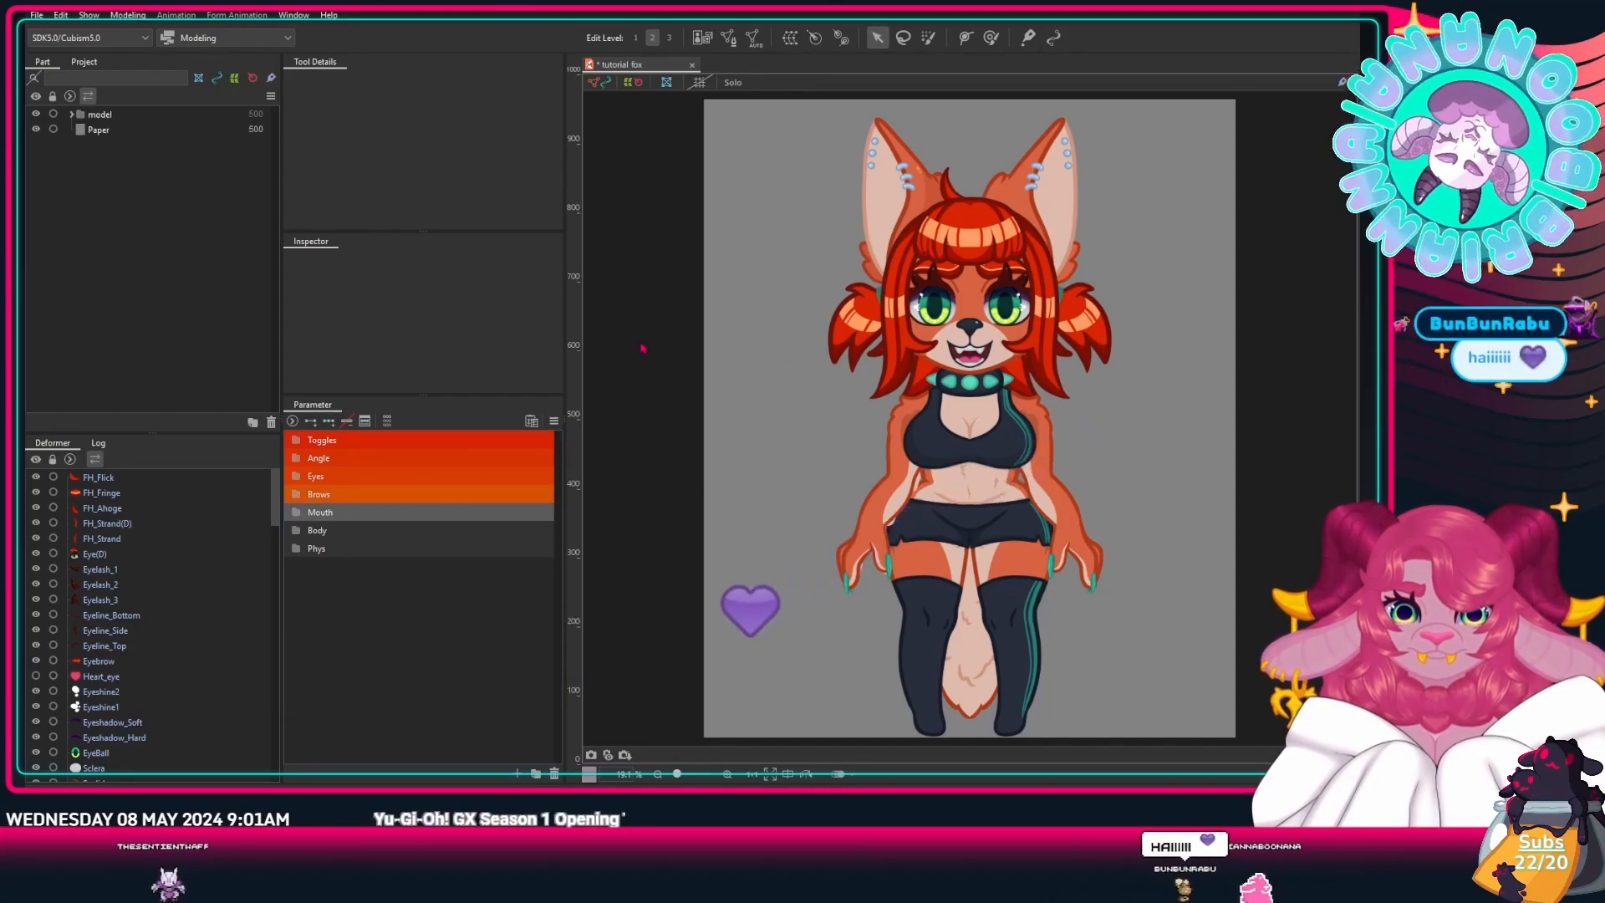
{"action": "left_click", "coordinate": [659, 465]}
Step: Give the Body and Phys folders custom label colors, ending the gradient in a yellowish orange on Phys
{"action": "right_click", "coordinate": [343, 512]}
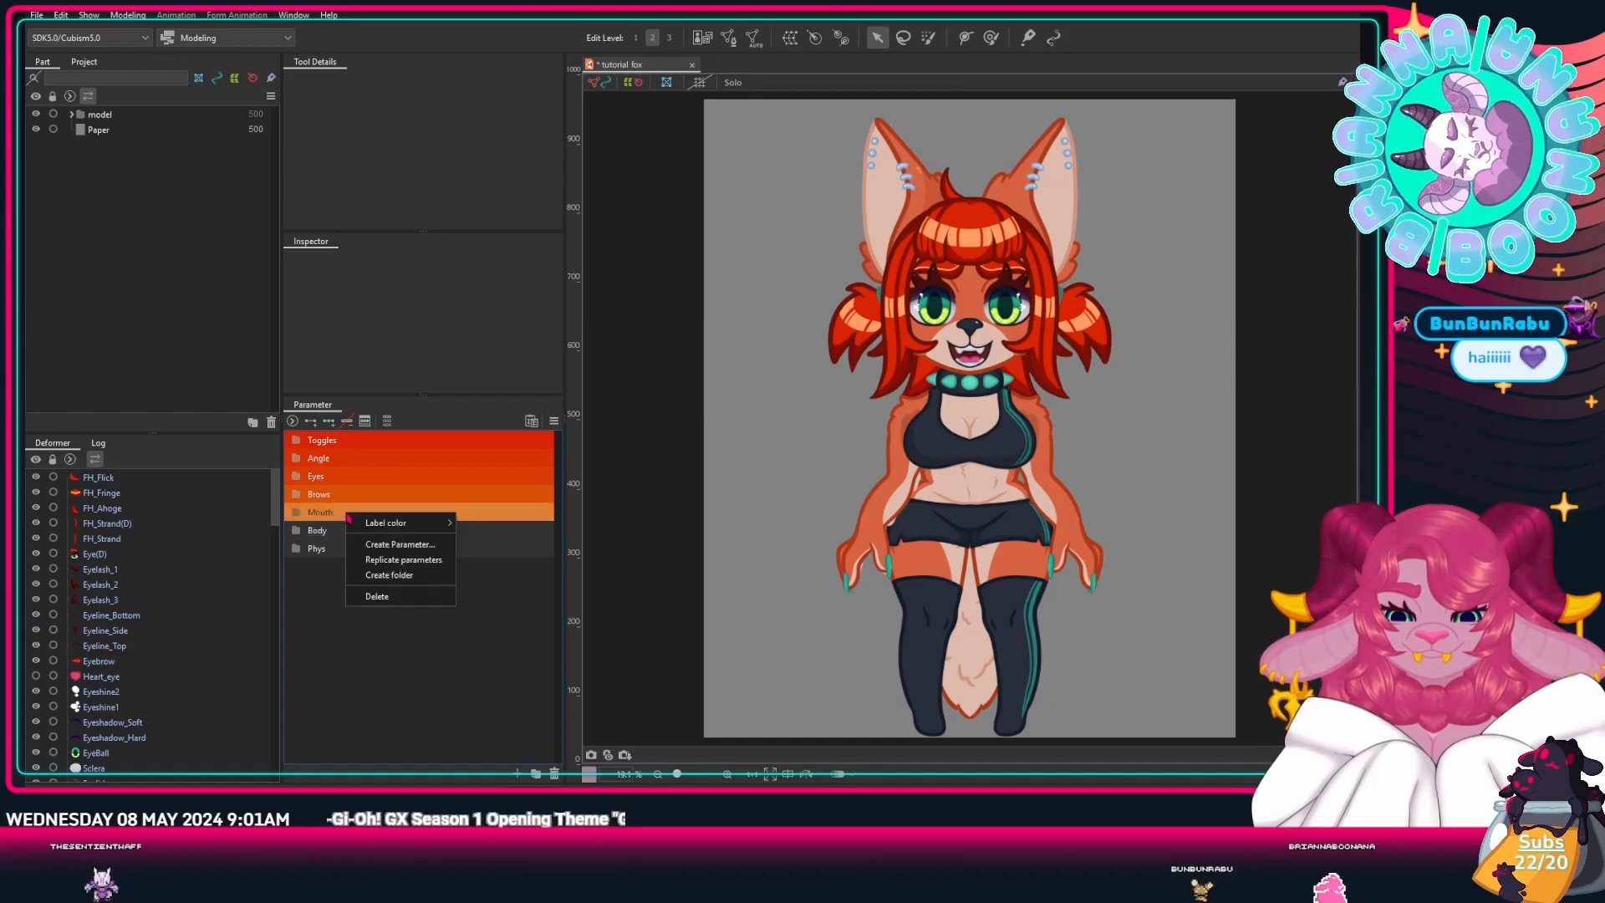
{"action": "left_click", "coordinate": [341, 529]}
{"action": "right_click", "coordinate": [343, 530]}
{"action": "mouse_move", "coordinate": [384, 539]}
{"action": "left_click", "coordinate": [519, 653]}
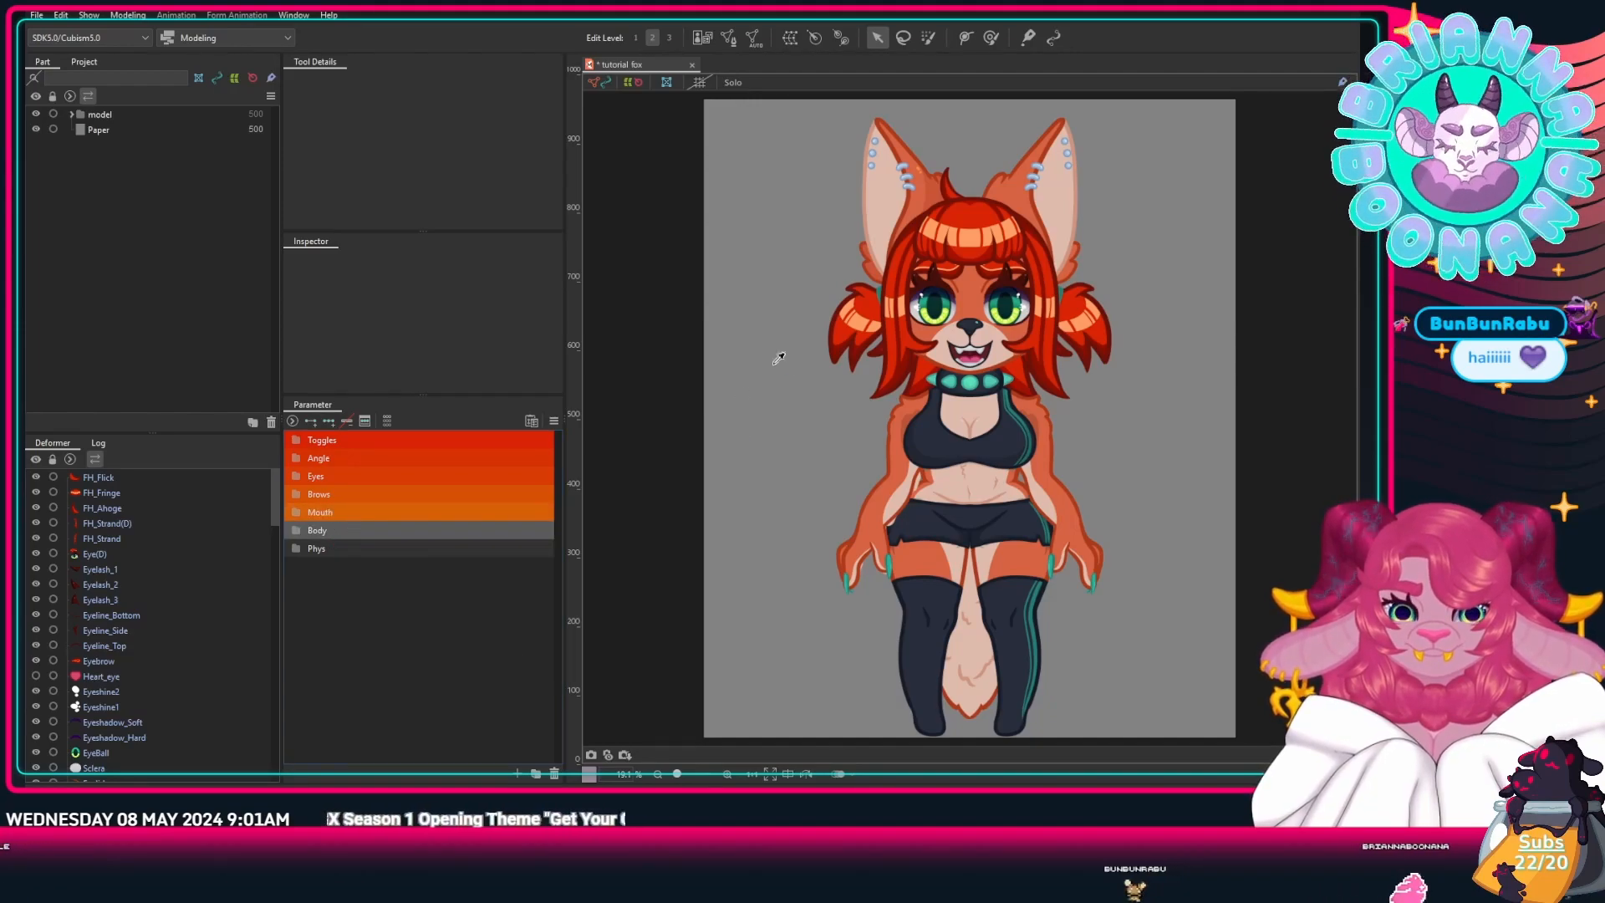
{"action": "left_click", "coordinate": [386, 508]}
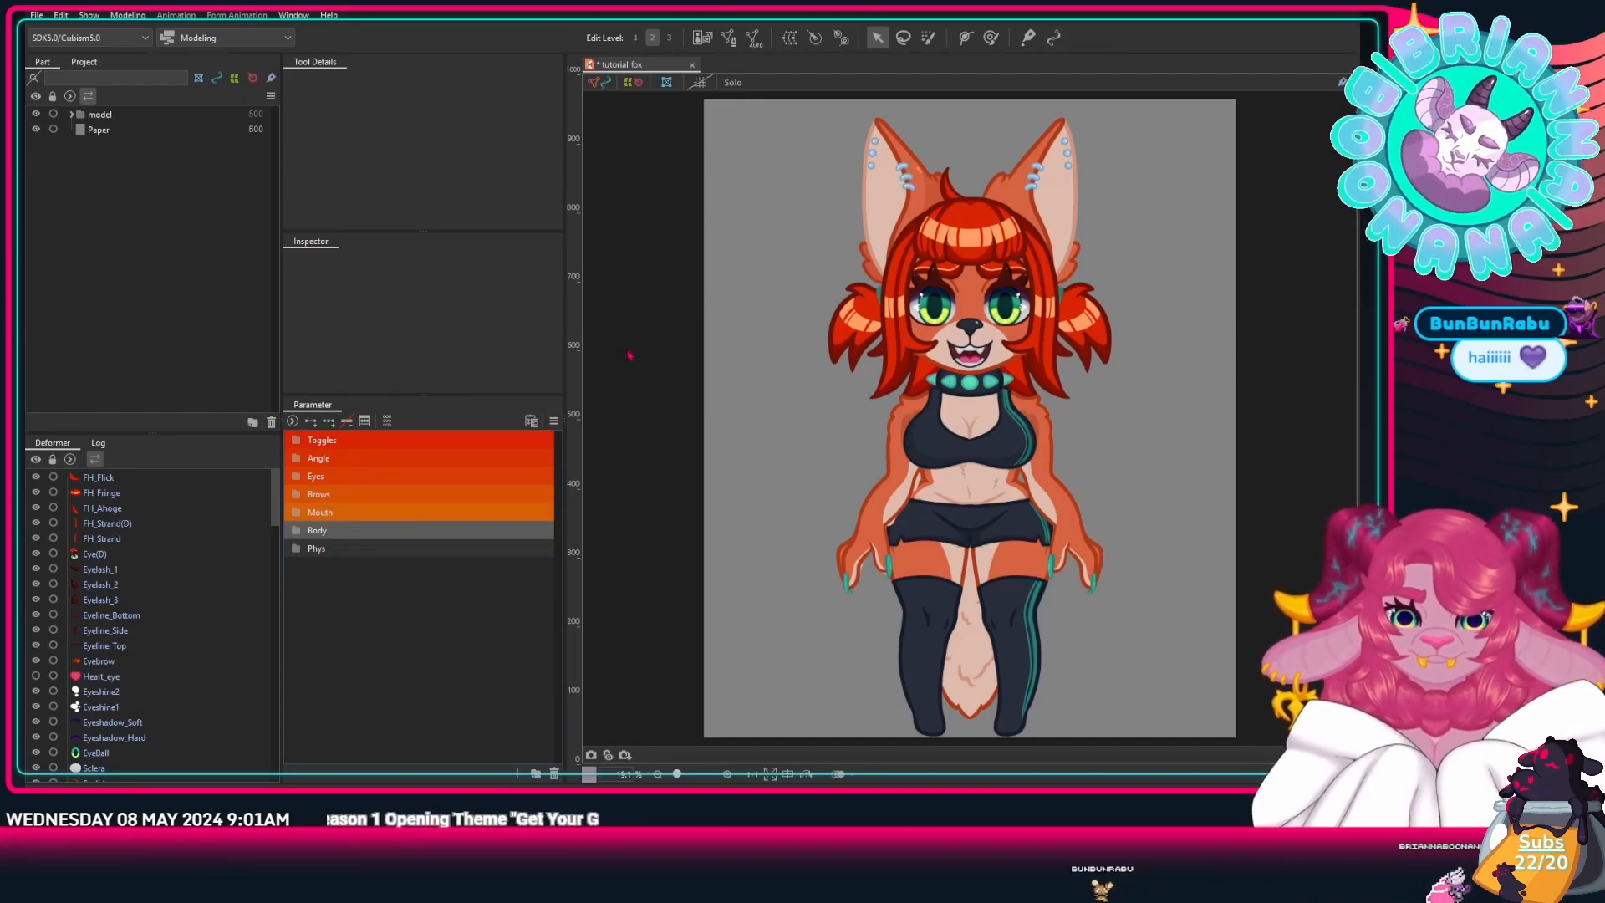
{"action": "left_click", "coordinate": [654, 481]}
{"action": "right_click", "coordinate": [361, 552]}
{"action": "left_click", "coordinate": [514, 673]}
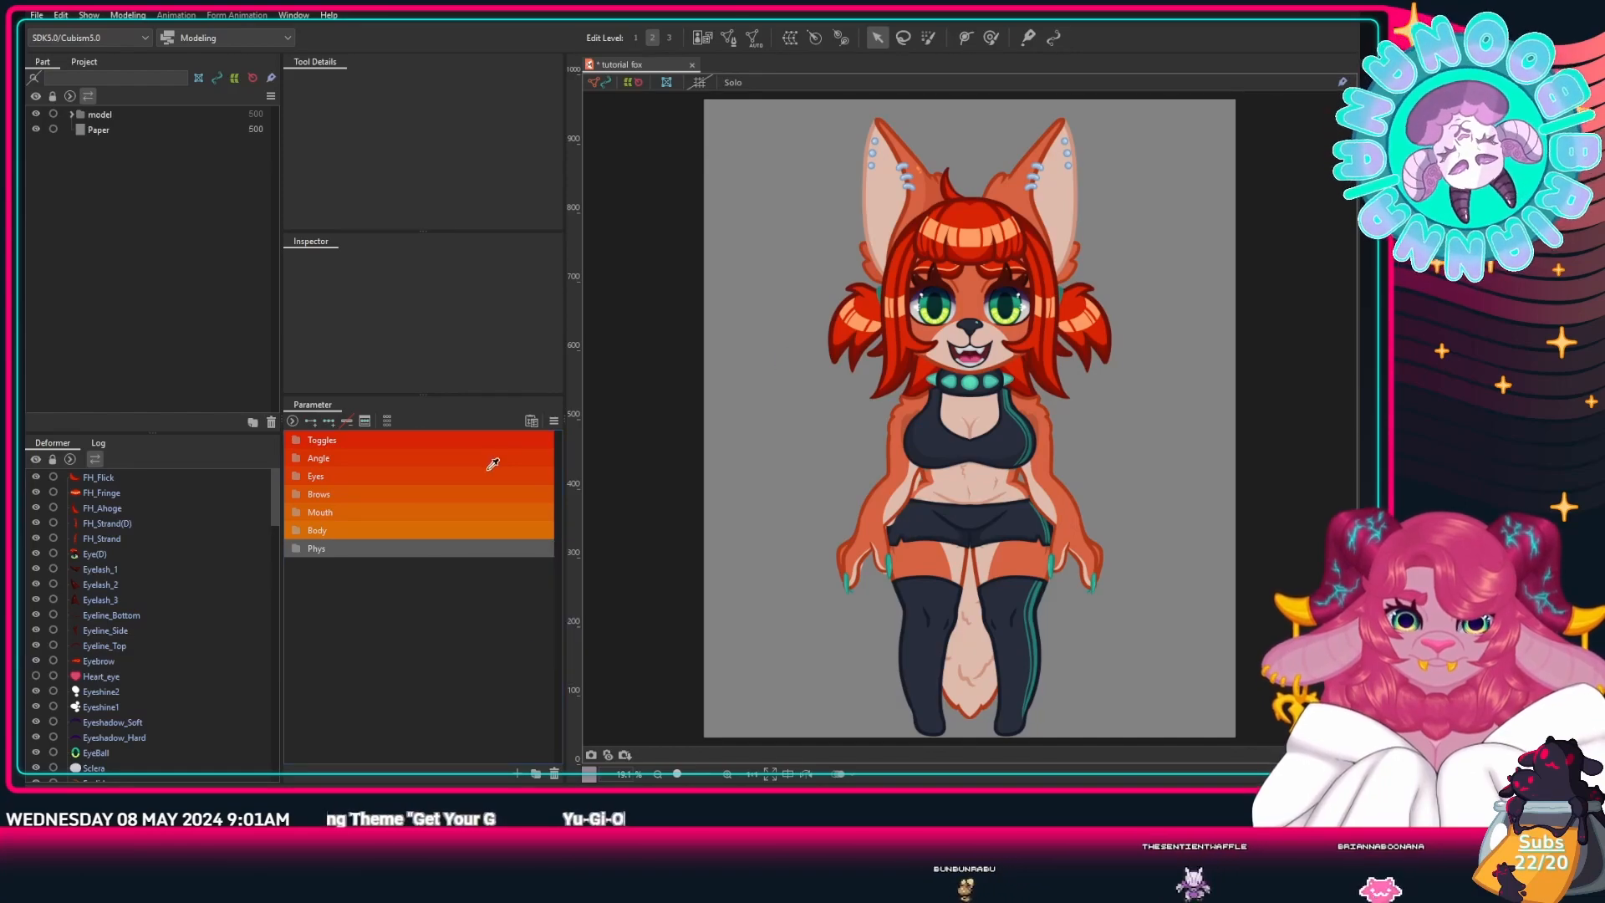
{"action": "left_click", "coordinate": [655, 469]}
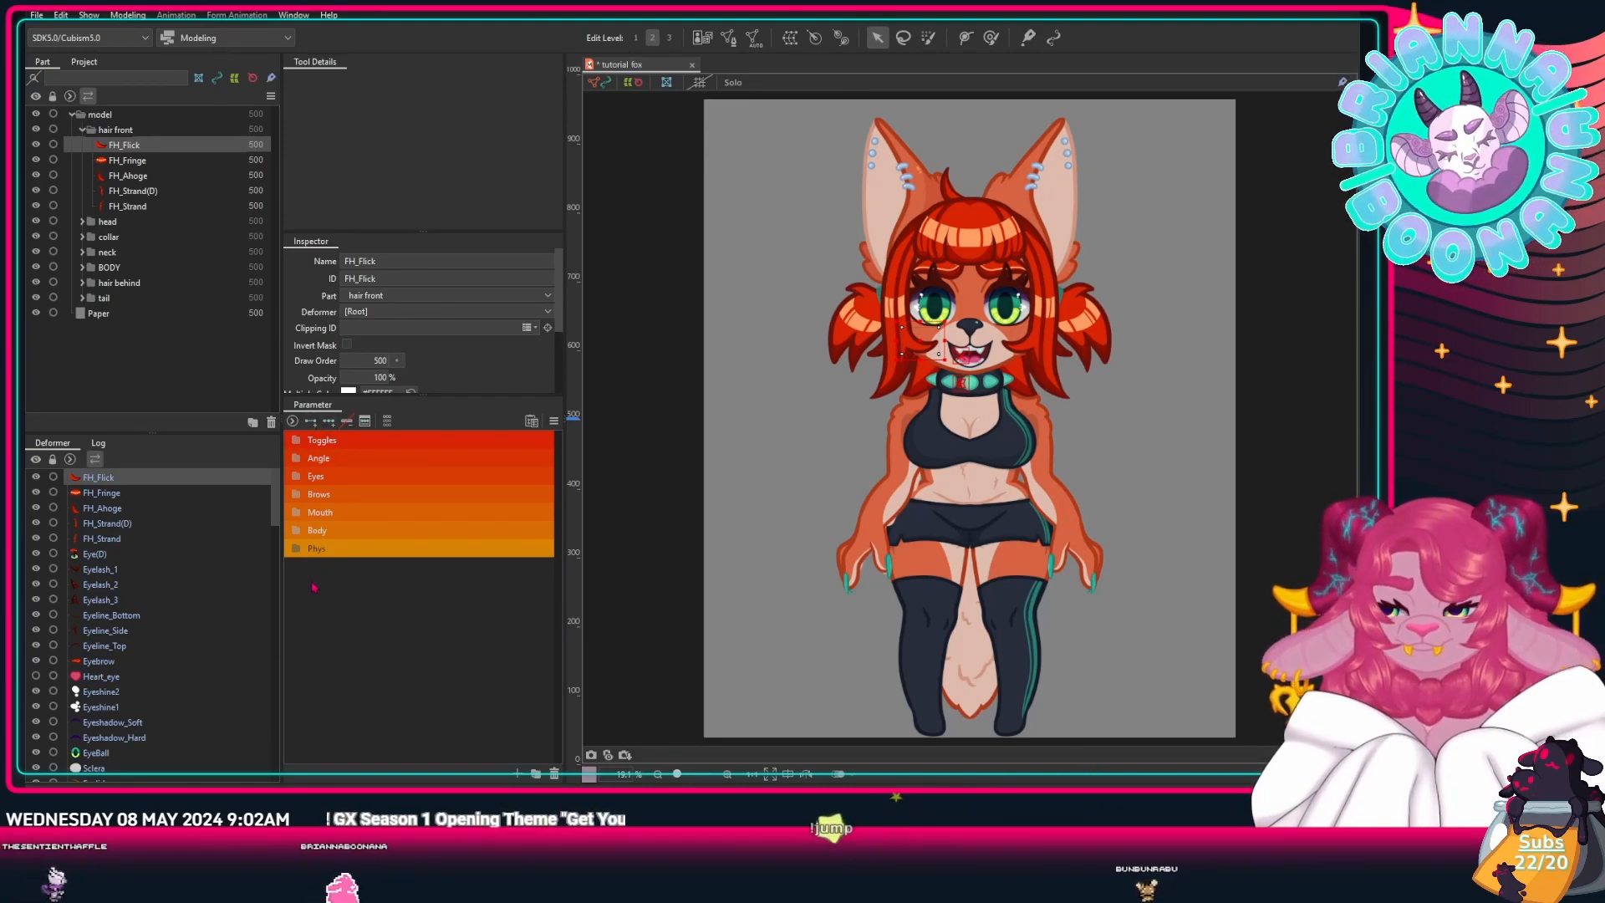
Step: Check the contents of the Body, Mouth, Brows and Eyes parameter folders, collapsing each again
{"action": "left_click", "coordinate": [296, 530]}
{"action": "left_click", "coordinate": [297, 530]}
{"action": "left_click", "coordinate": [298, 512]}
{"action": "left_click", "coordinate": [299, 512]}
{"action": "left_click", "coordinate": [298, 494]}
{"action": "left_click", "coordinate": [298, 494]}
{"action": "left_click", "coordinate": [300, 477]}
{"action": "left_click", "coordinate": [299, 477]}
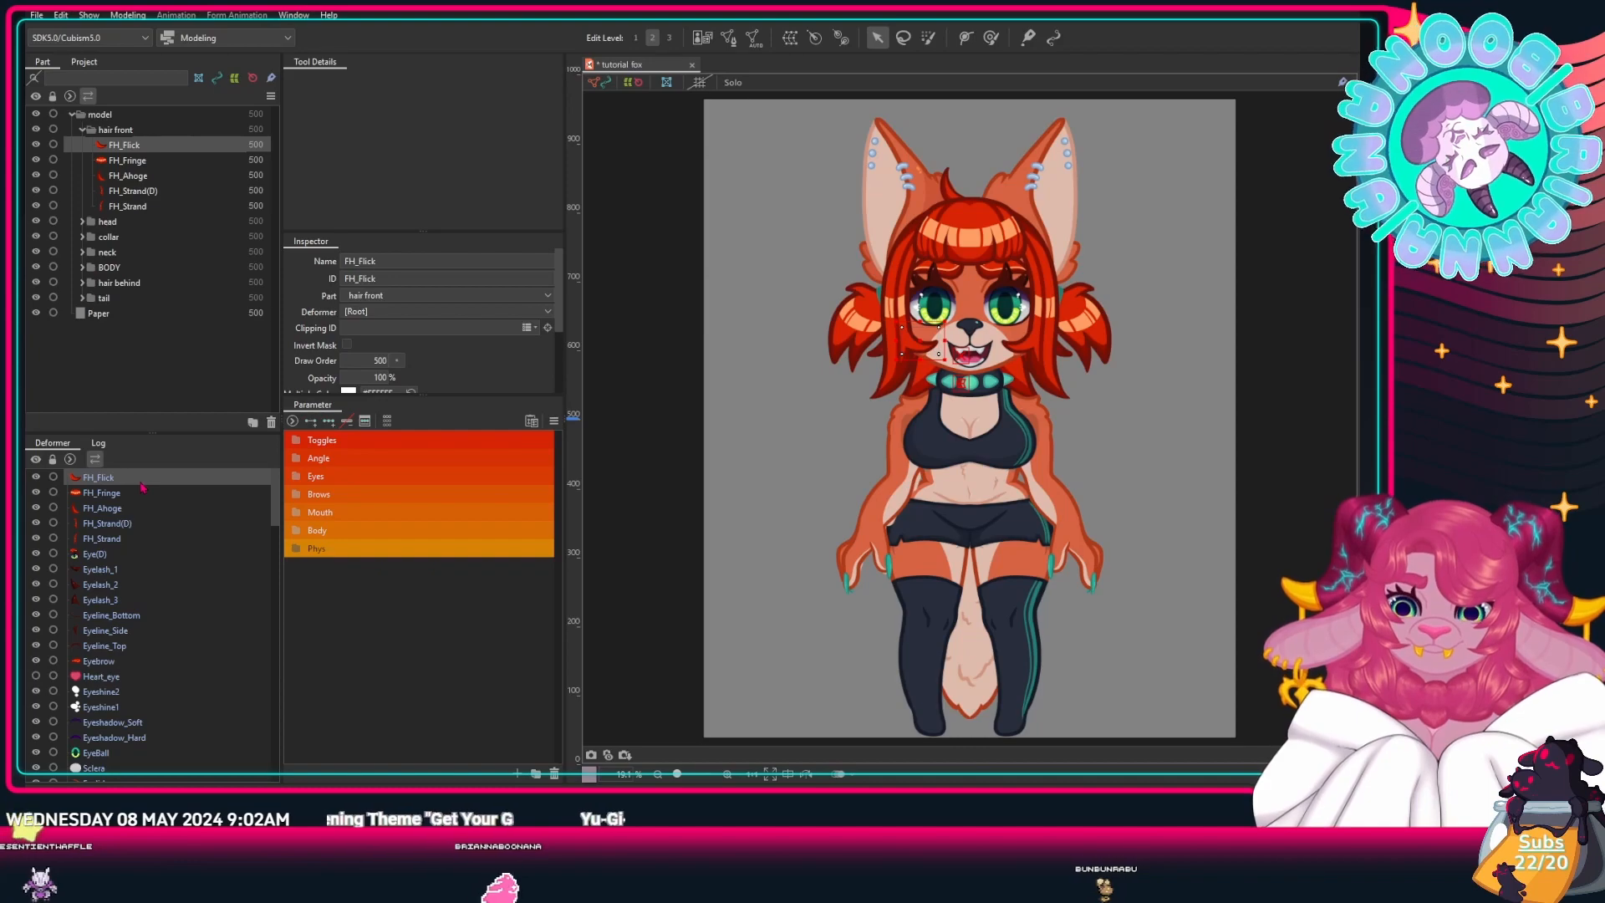
Step: Select all the model's art meshes in the deformer list, from FH_Flick through Tail_Base
{"action": "scroll", "coordinate": [141, 500], "scroll_direction": "down", "scroll_amount": 10}
{"action": "scroll", "coordinate": [141, 501], "scroll_direction": "down", "scroll_amount": 10}
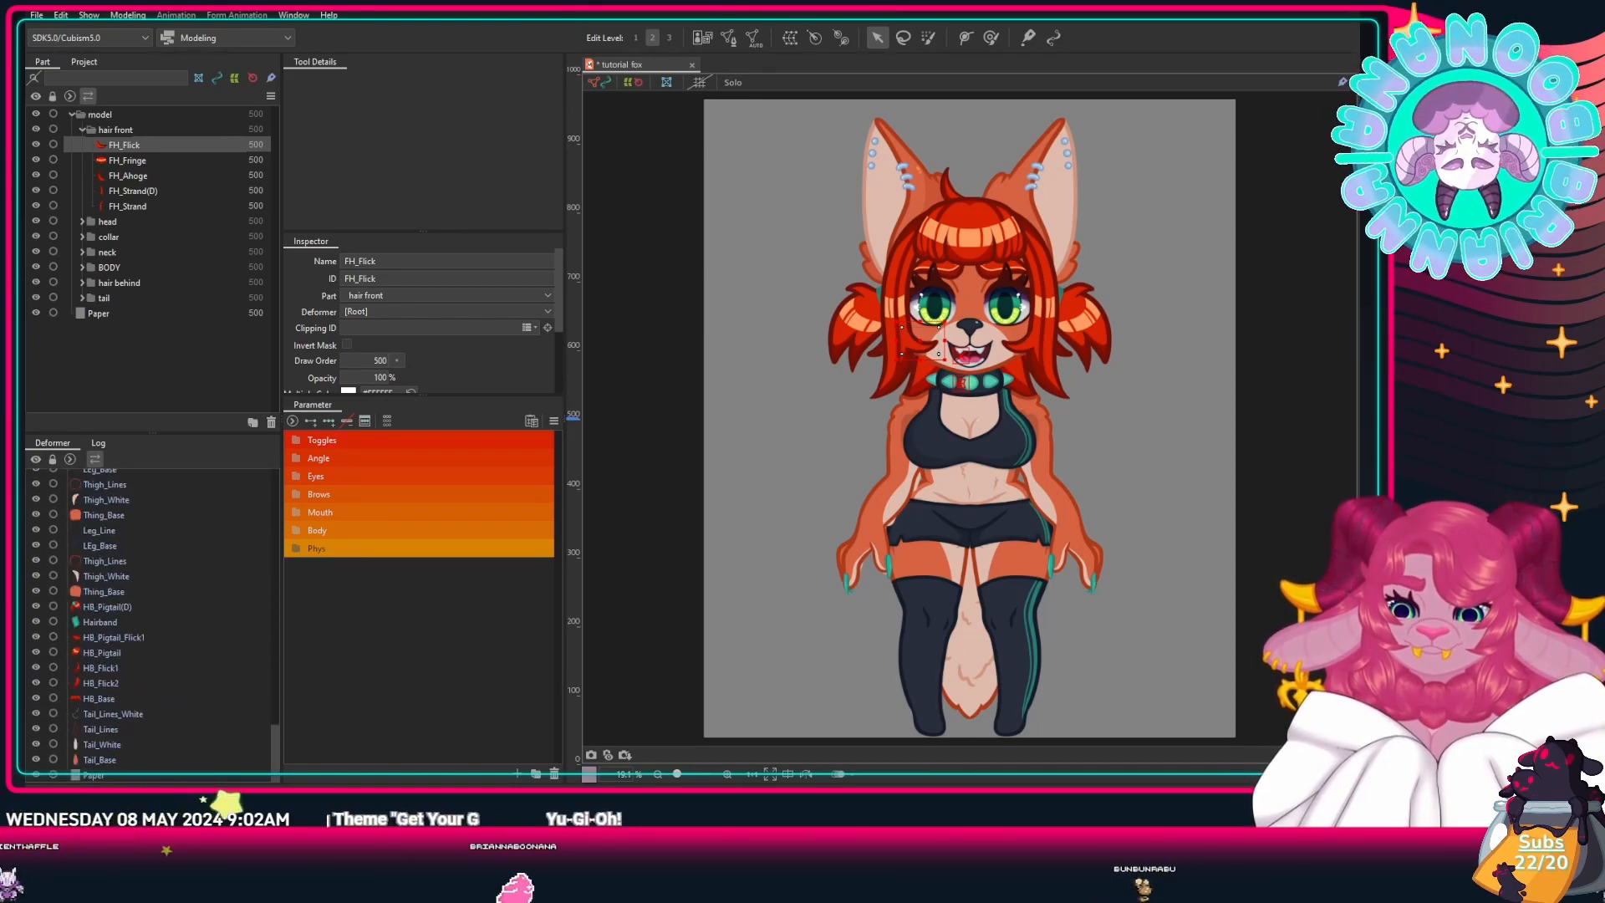
{"action": "left_click", "coordinate": [106, 760], "text": "shift"}
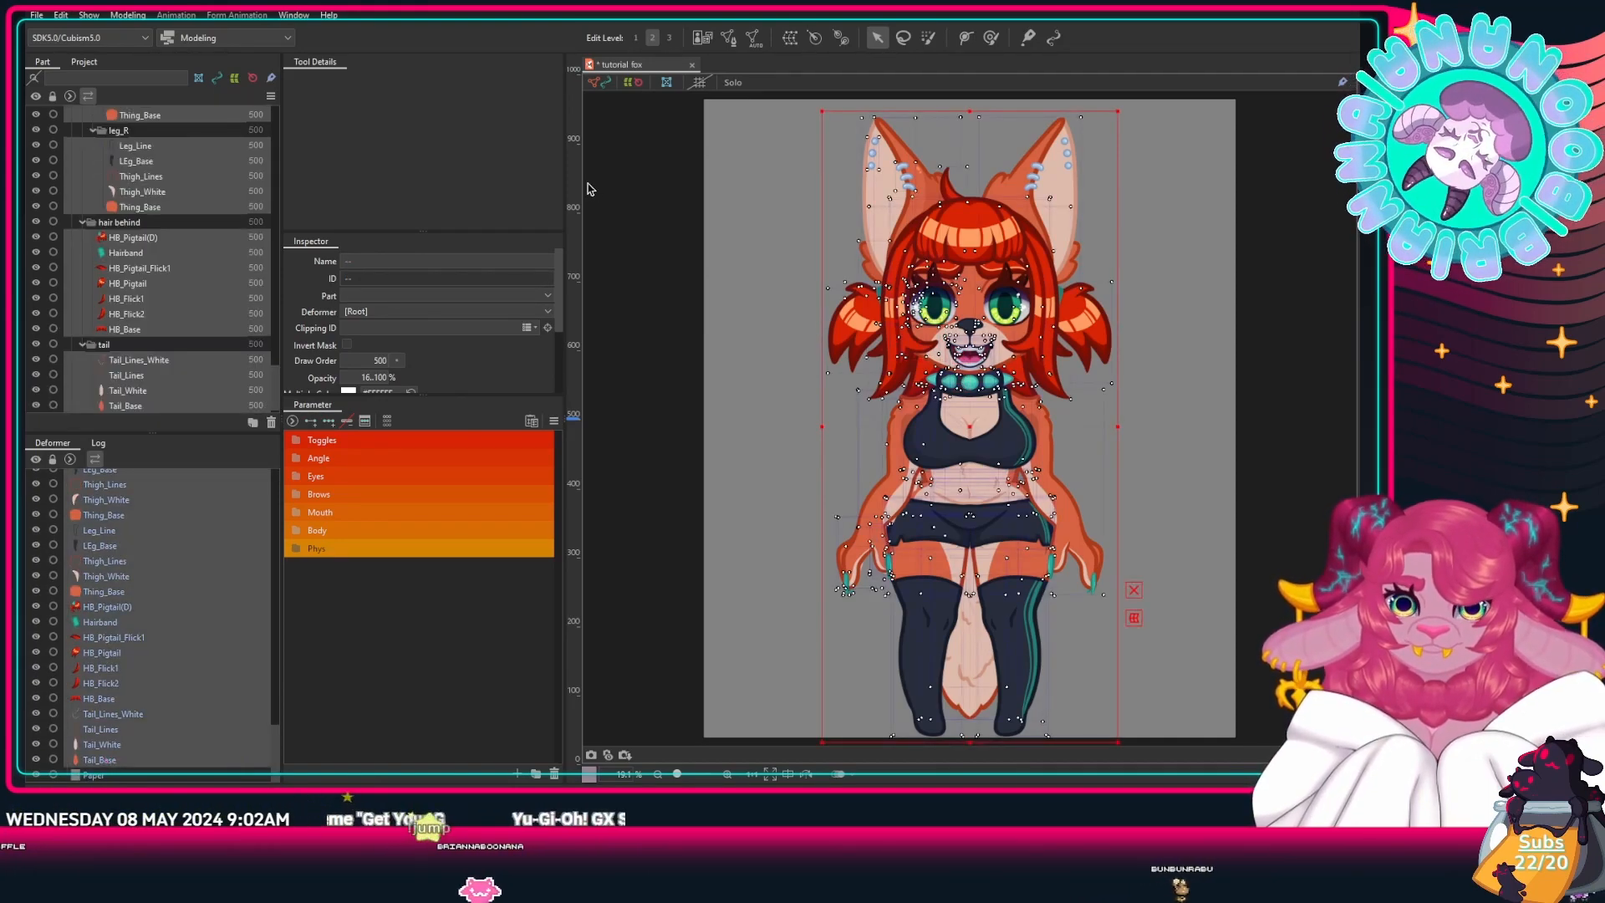
{"action": "scroll", "coordinate": [166, 377], "scroll_direction": "up", "scroll_amount": 15}
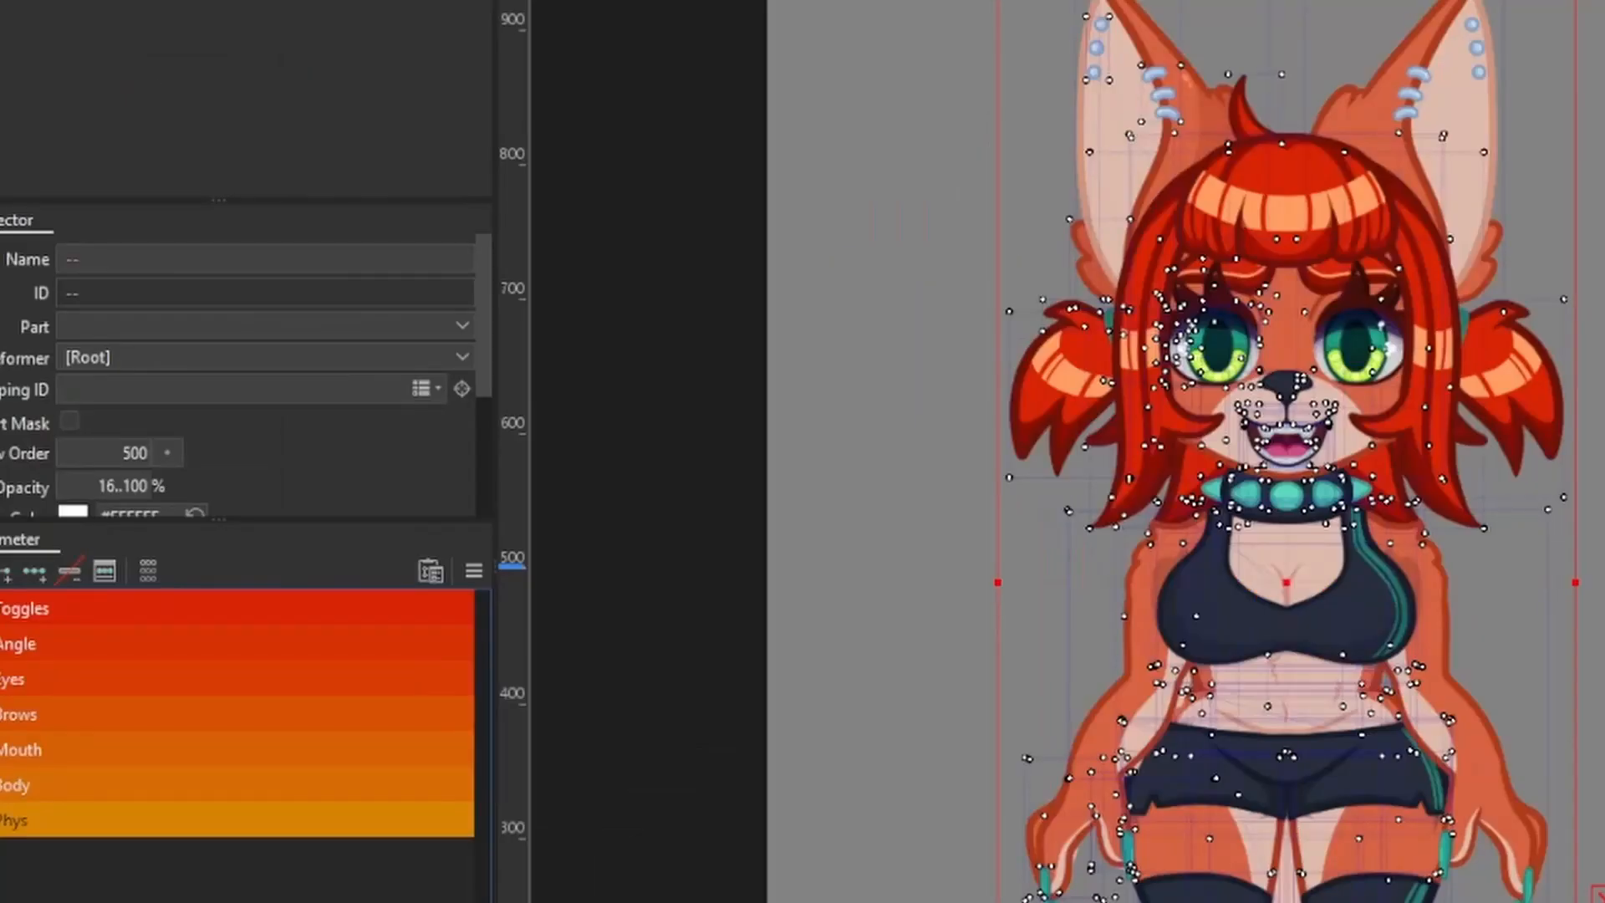
Step: Create a parent warp deformer named Model for the selected meshes, with 1 × 1 Bezier divisions and 2 × 2 conversion divisions
{"action": "left_click", "coordinate": [788, 38]}
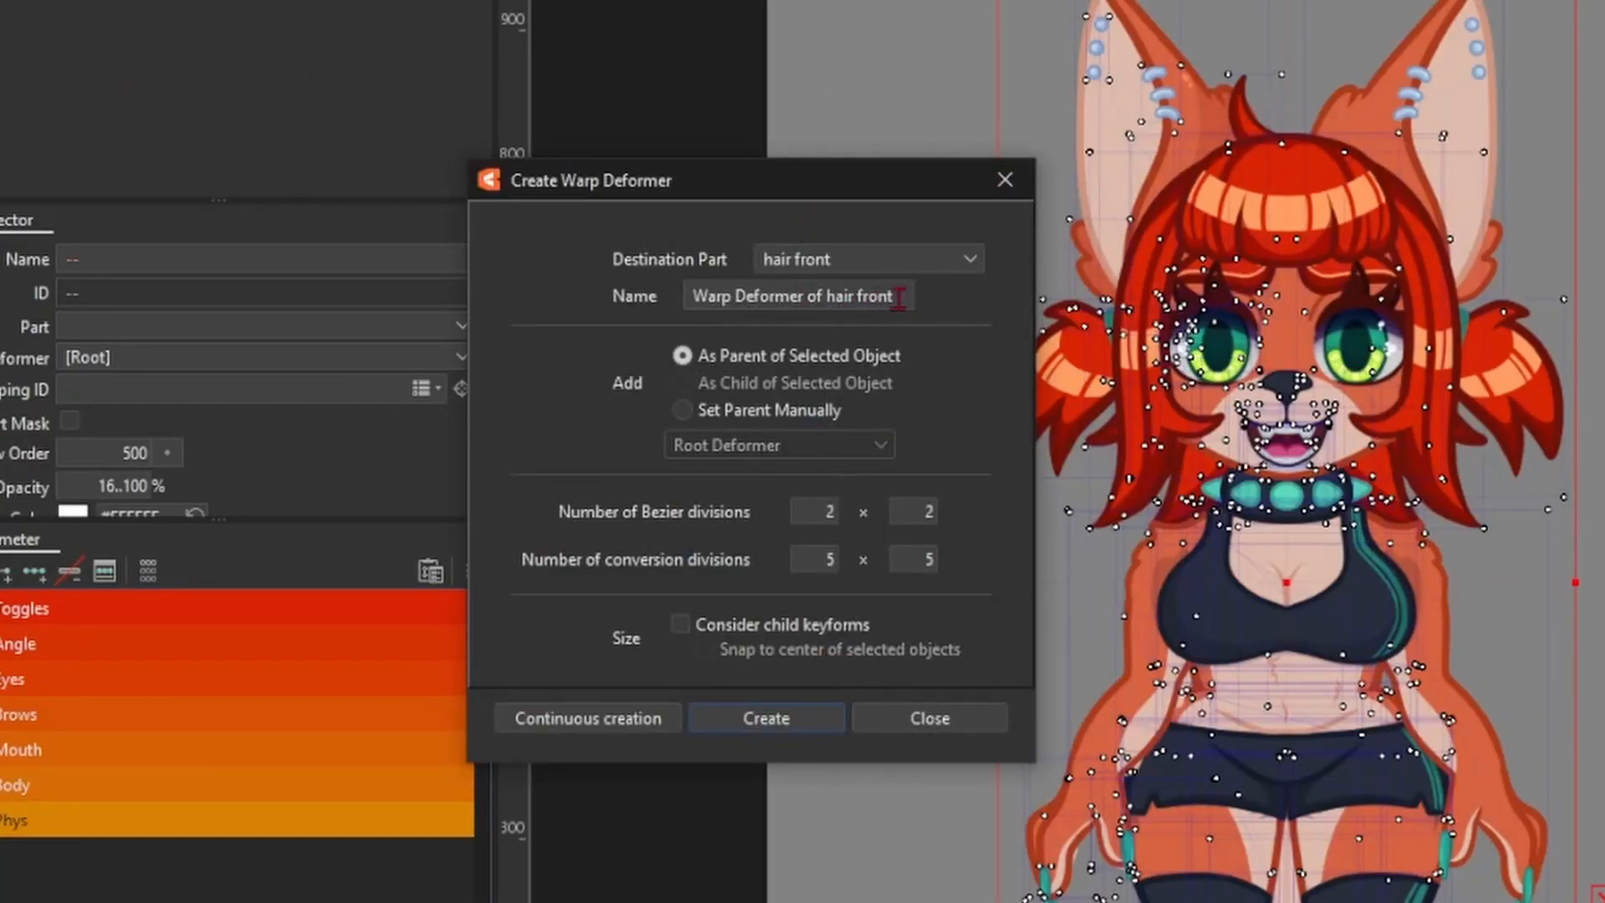
{"action": "left_click_drag", "start_coordinate": [898, 298], "coordinate": [612, 281]}
{"action": "type", "text": "Model"}
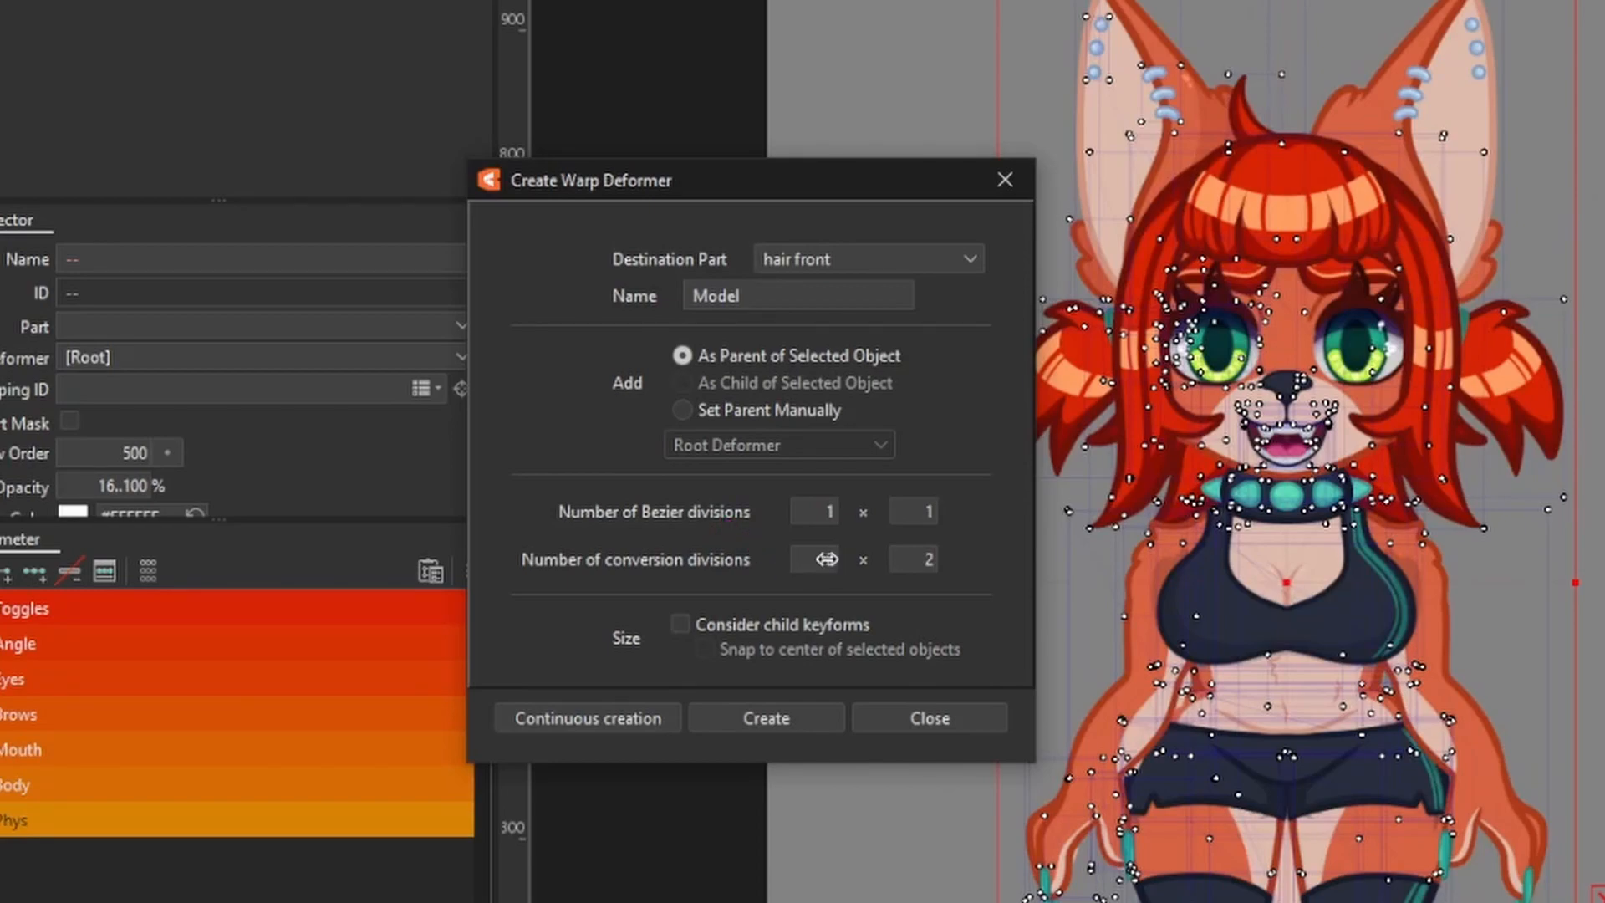
{"action": "left_click", "coordinate": [765, 723]}
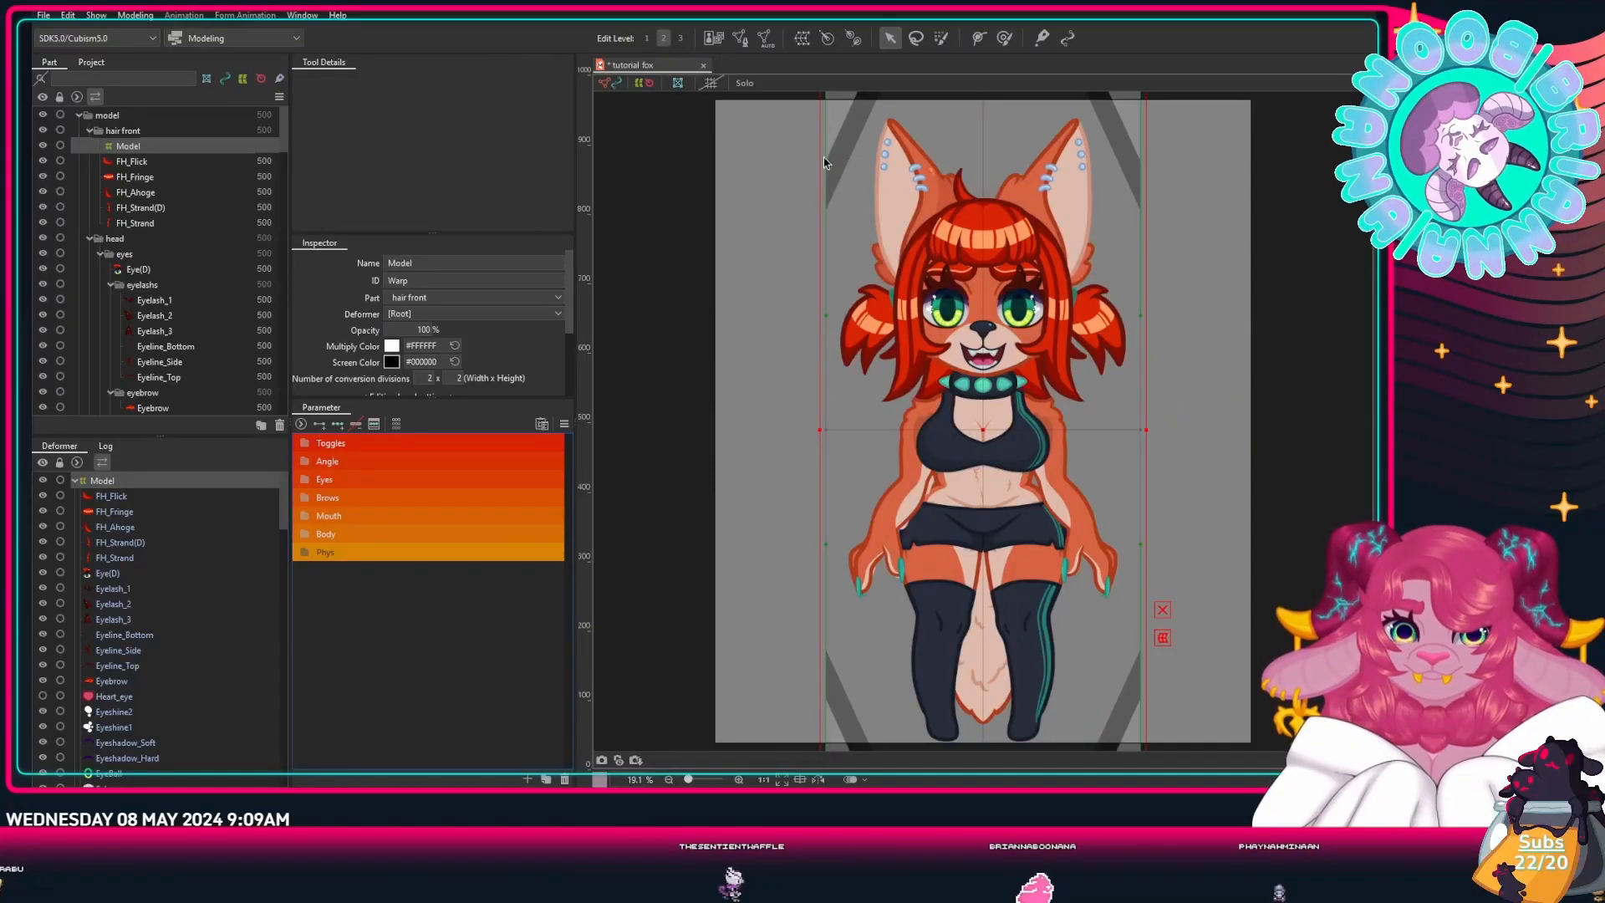
Step: Try 16 conversion divisions in width on the Model deformer, then restore its grid to 2 × 2
{"action": "scroll", "coordinate": [779, 329], "scroll_direction": "up", "scroll_amount": 2}
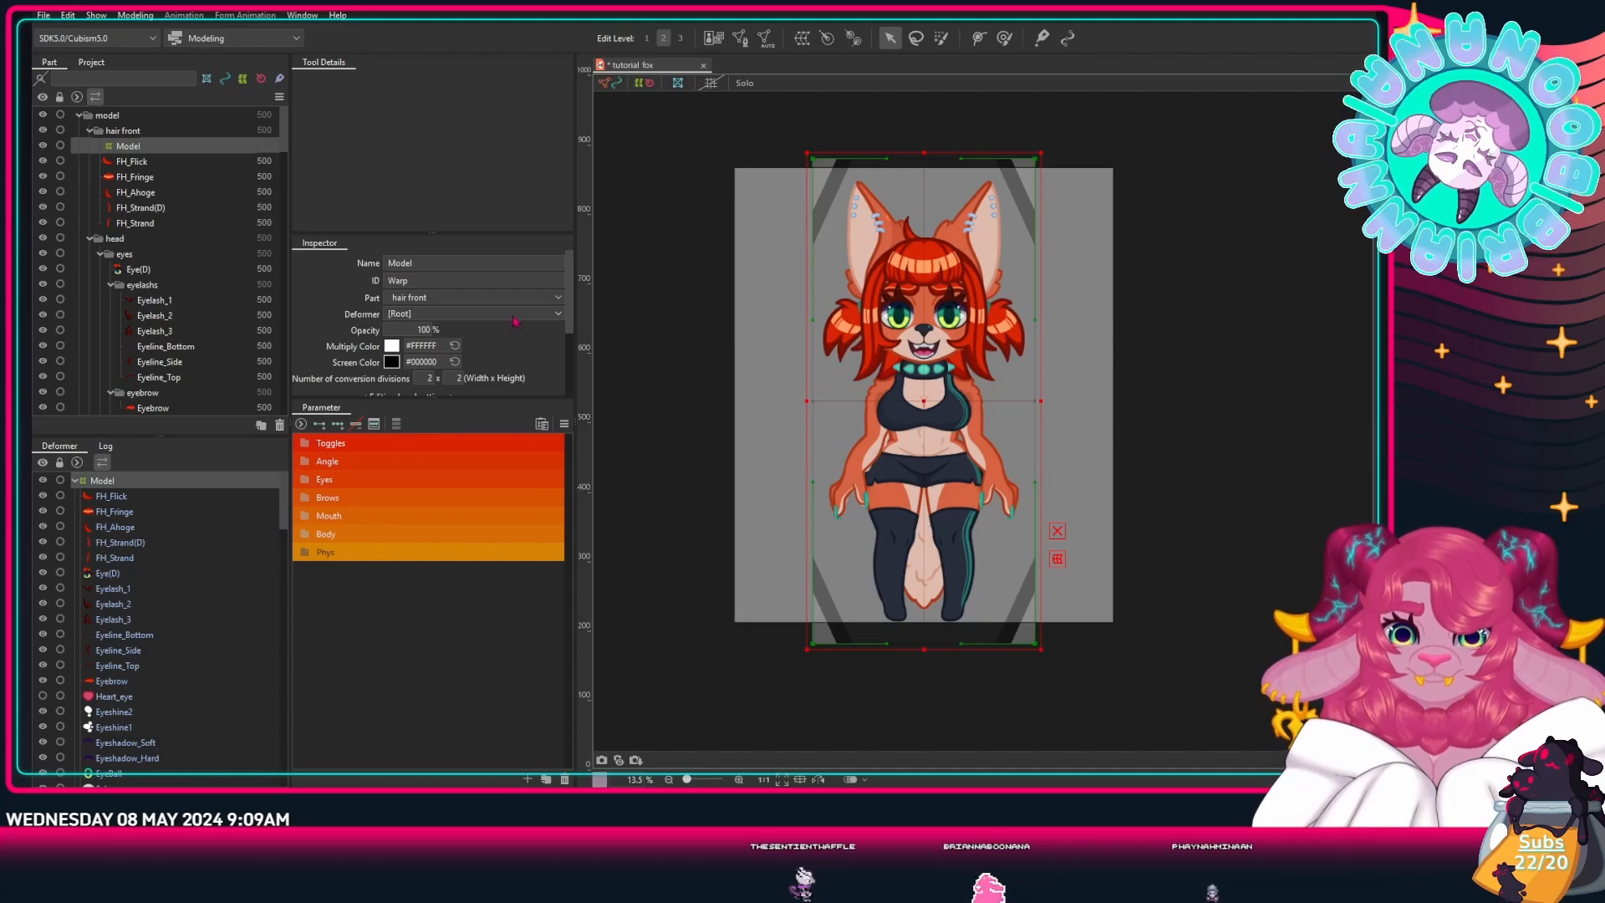
{"action": "scroll", "coordinate": [515, 331], "scroll_direction": "down", "scroll_amount": 2}
{"action": "scroll", "coordinate": [502, 328], "scroll_direction": "down", "scroll_amount": 2}
{"action": "scroll", "coordinate": [435, 321], "scroll_direction": "up", "scroll_amount": 3}
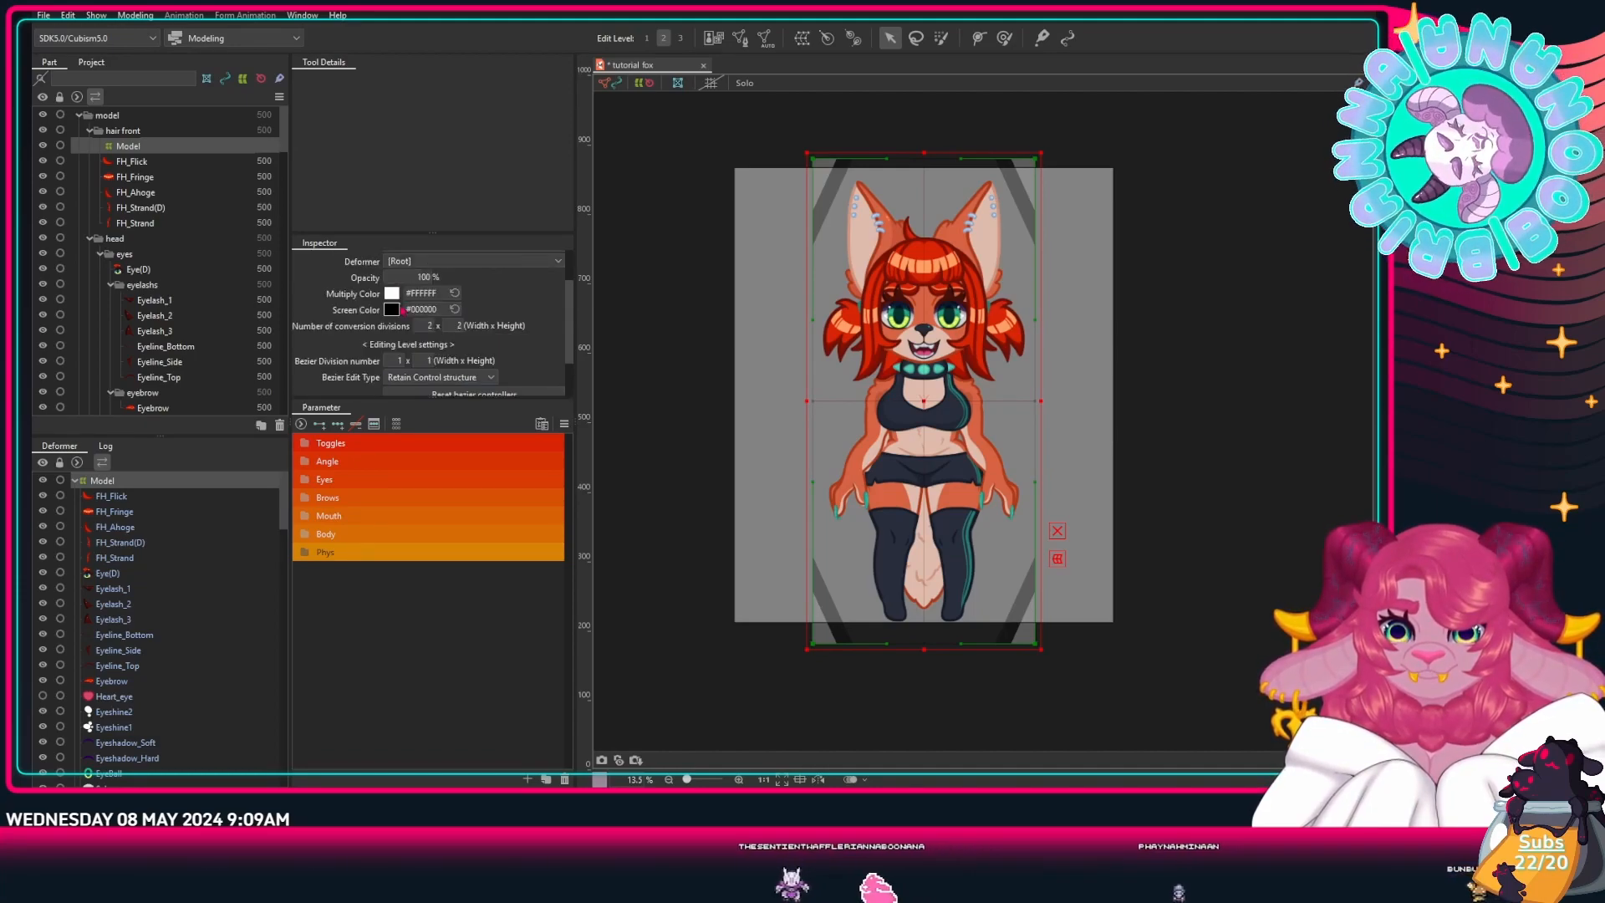
{"action": "left_click_drag", "start_coordinate": [421, 319], "coordinate": [469, 326]}
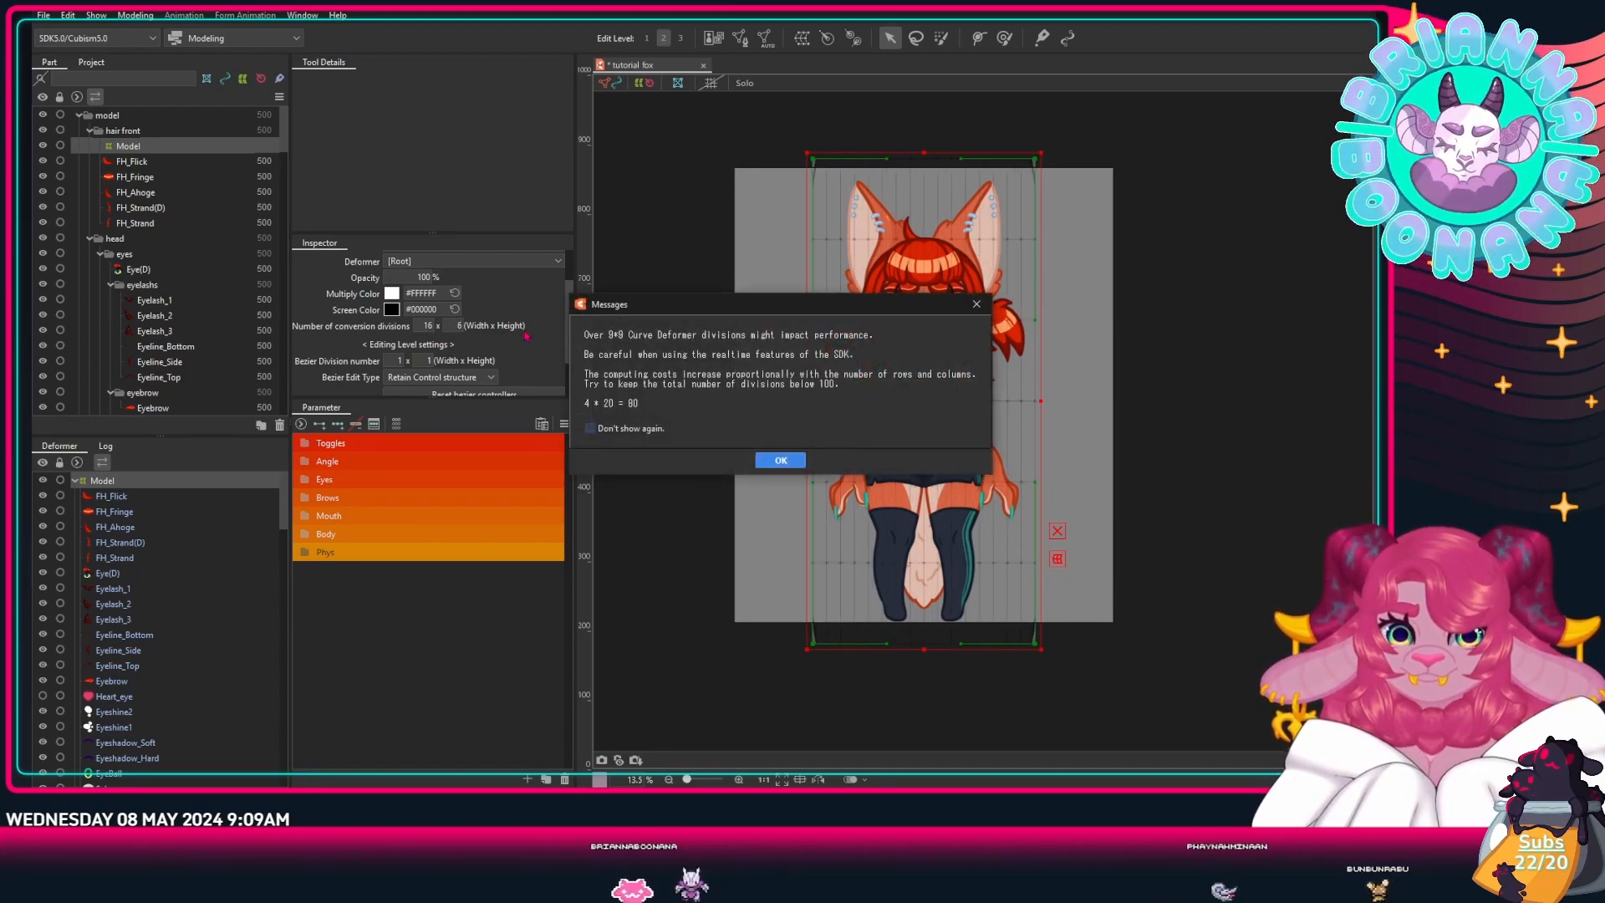
{"action": "left_click", "coordinate": [977, 303]}
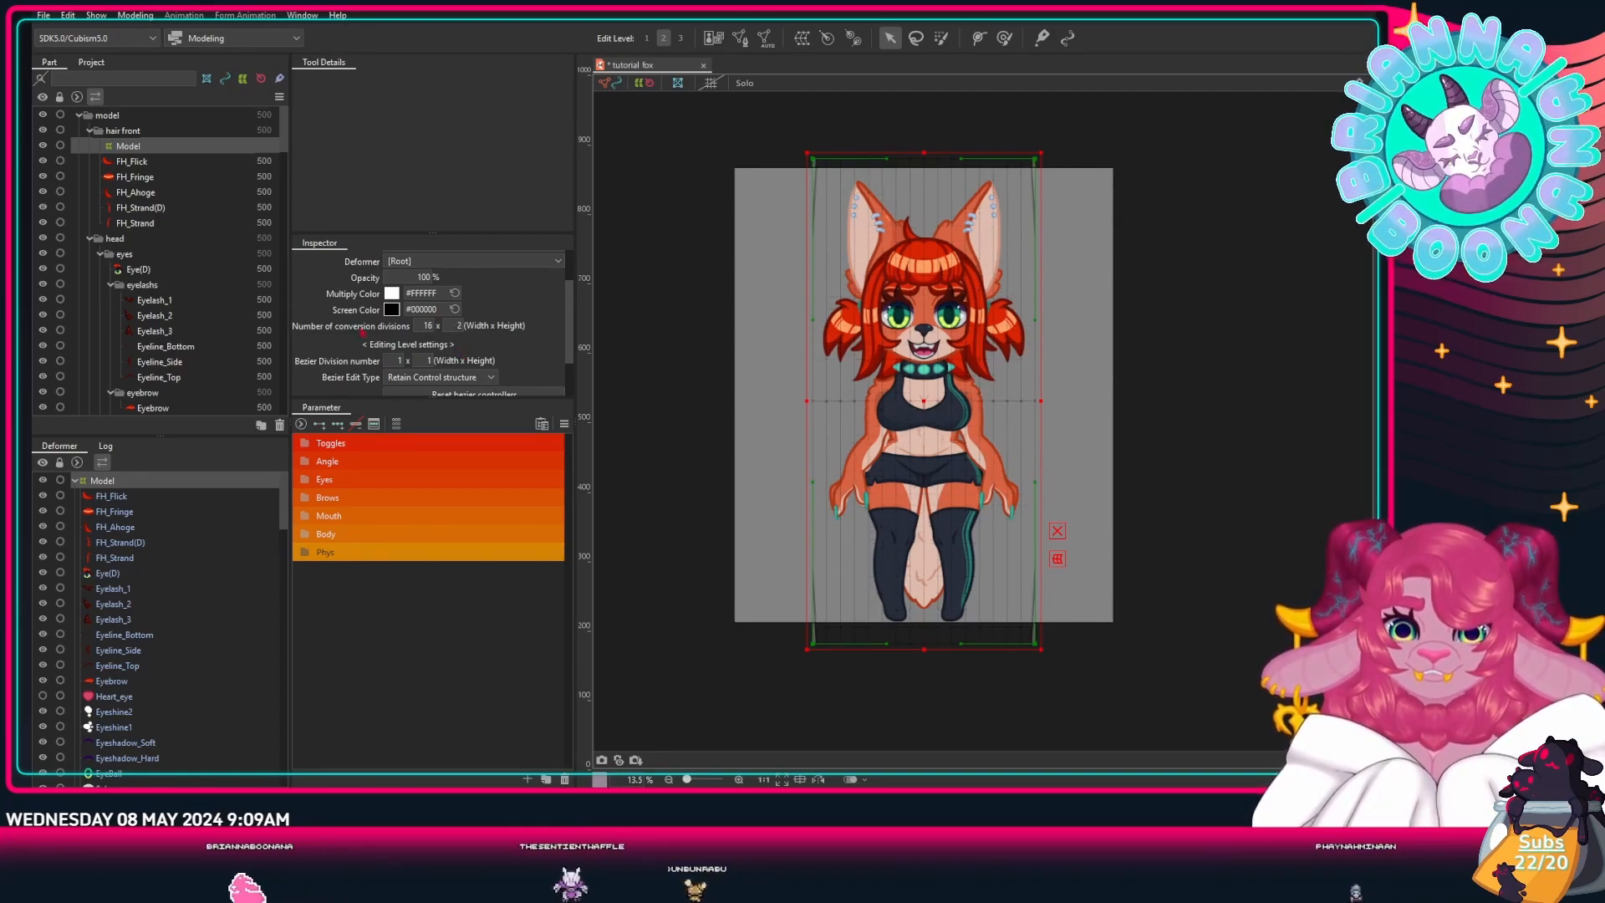
{"action": "left_click", "coordinate": [426, 325]}
{"action": "type", "text": "2"}
{"action": "key", "text": "Return"}
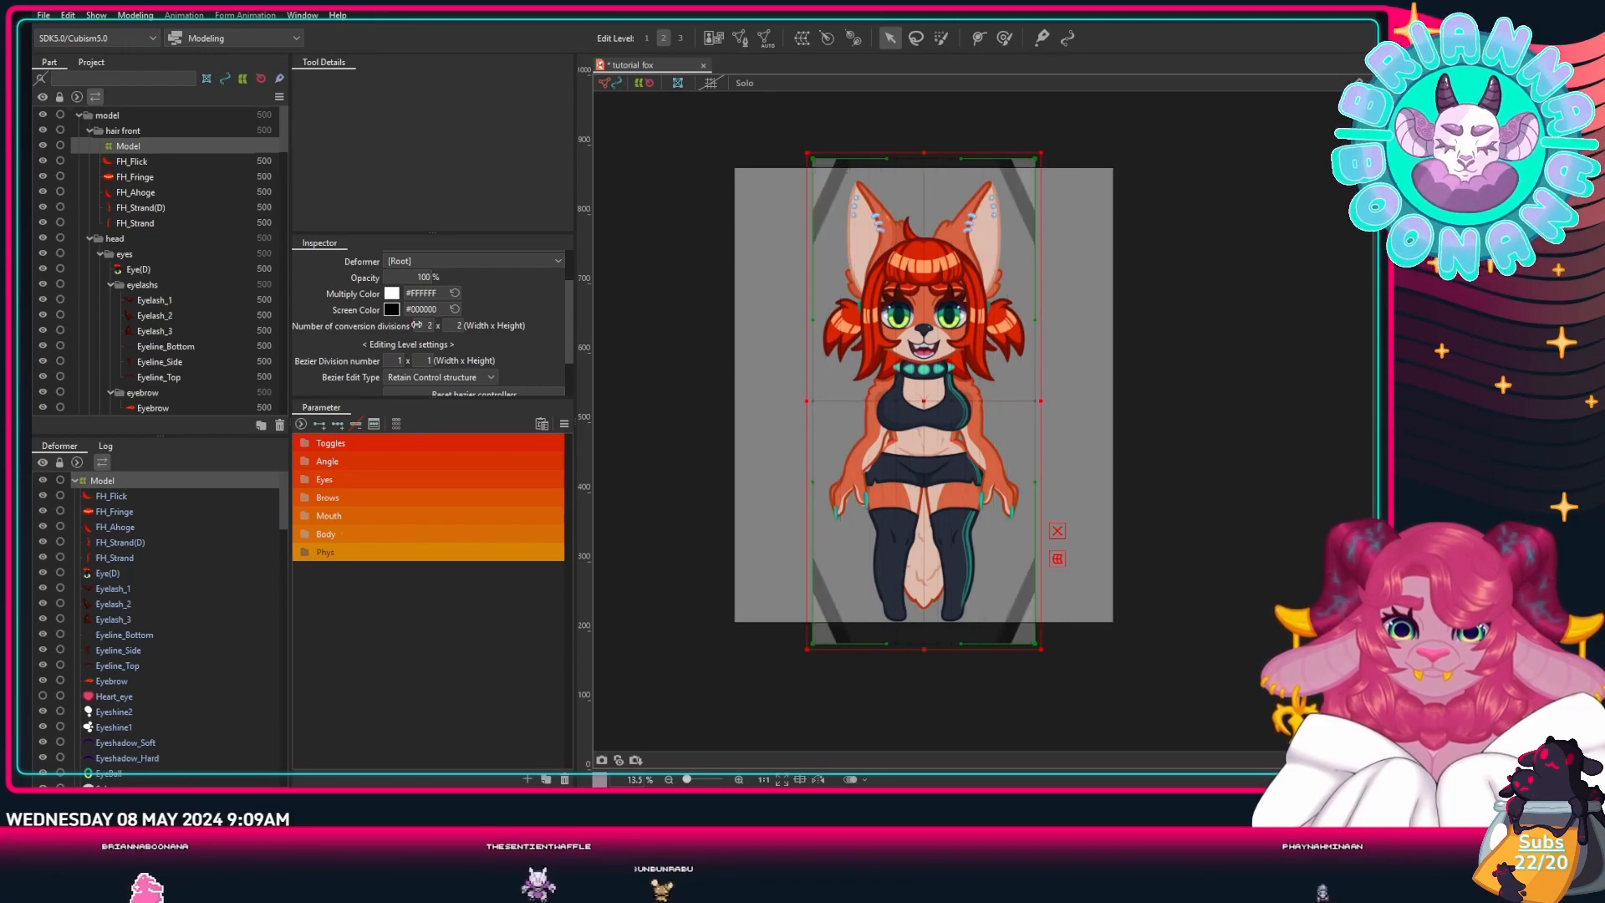
Step: Try stretching the Model deformer upward from its top edge, then undo the stretch
{"action": "scroll", "coordinate": [950, 371], "scroll_direction": "up", "scroll_amount": 3}
{"action": "scroll", "coordinate": [950, 371], "scroll_direction": "down", "scroll_amount": 2}
{"action": "left_click_drag", "start_coordinate": [918, 388], "coordinate": [935, 291]}
{"action": "scroll", "coordinate": [919, 343], "scroll_direction": "down", "scroll_amount": 2}
{"action": "scroll", "coordinate": [918, 342], "scroll_direction": "up", "scroll_amount": 1}
{"action": "left_click_drag", "start_coordinate": [917, 153], "coordinate": [938, 14]}
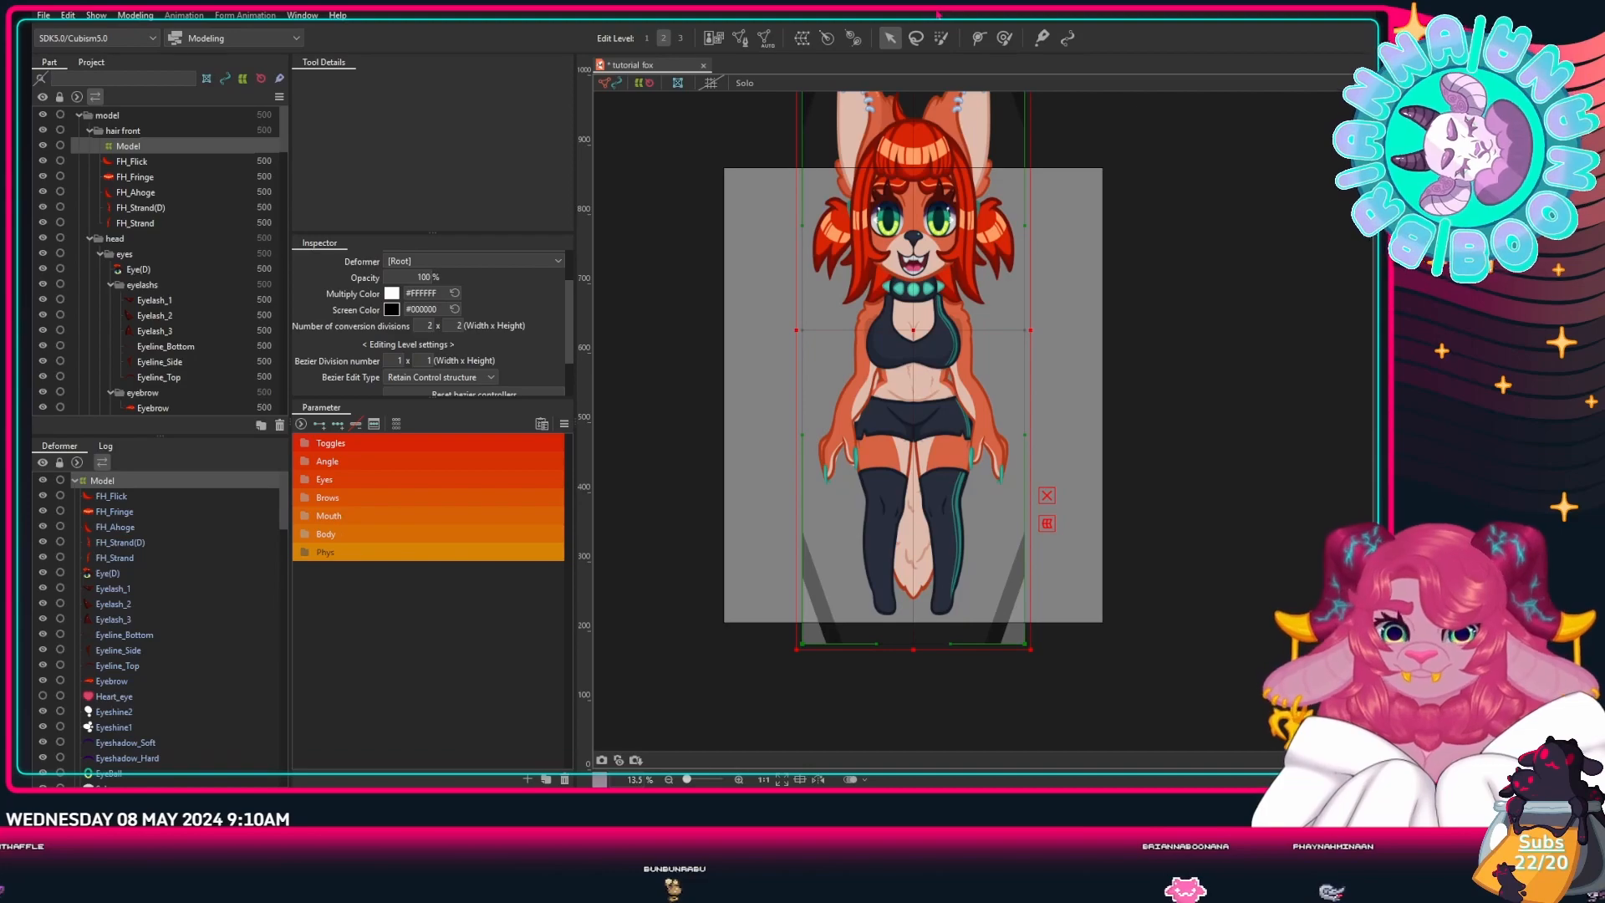
{"action": "key", "text": "ctrl+z"}
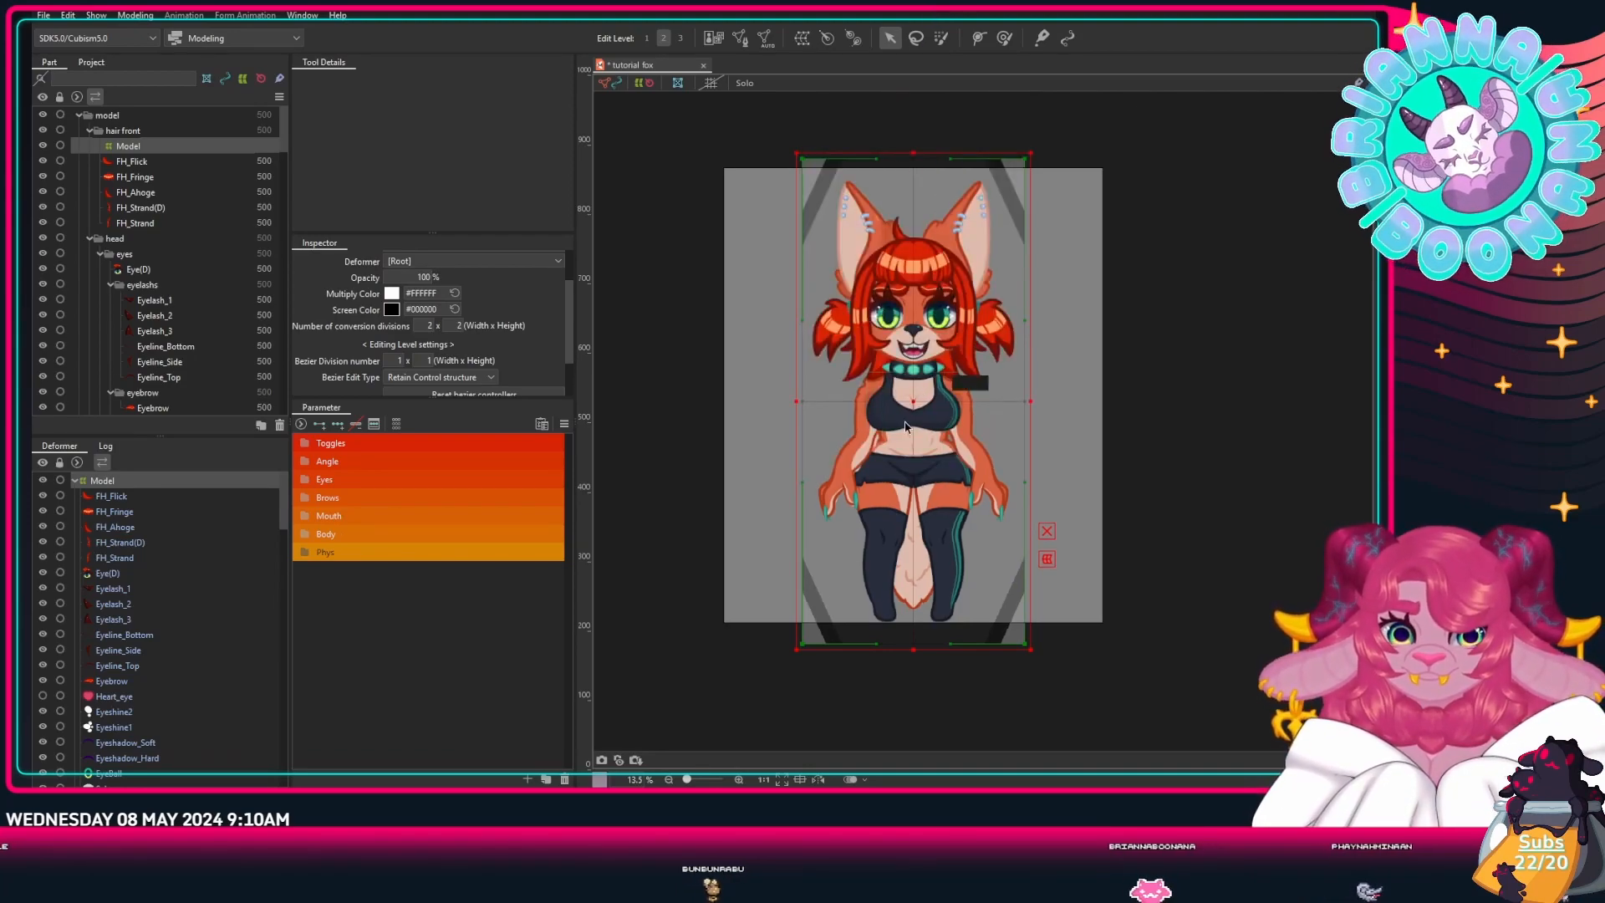
Step: Try widening the Model deformer from its right side and pulling its right Bezier handle outward, undoing each change
{"action": "left_click_drag", "start_coordinate": [1032, 402], "coordinate": [1347, 401]}
{"action": "key", "text": "ctrl+z"}
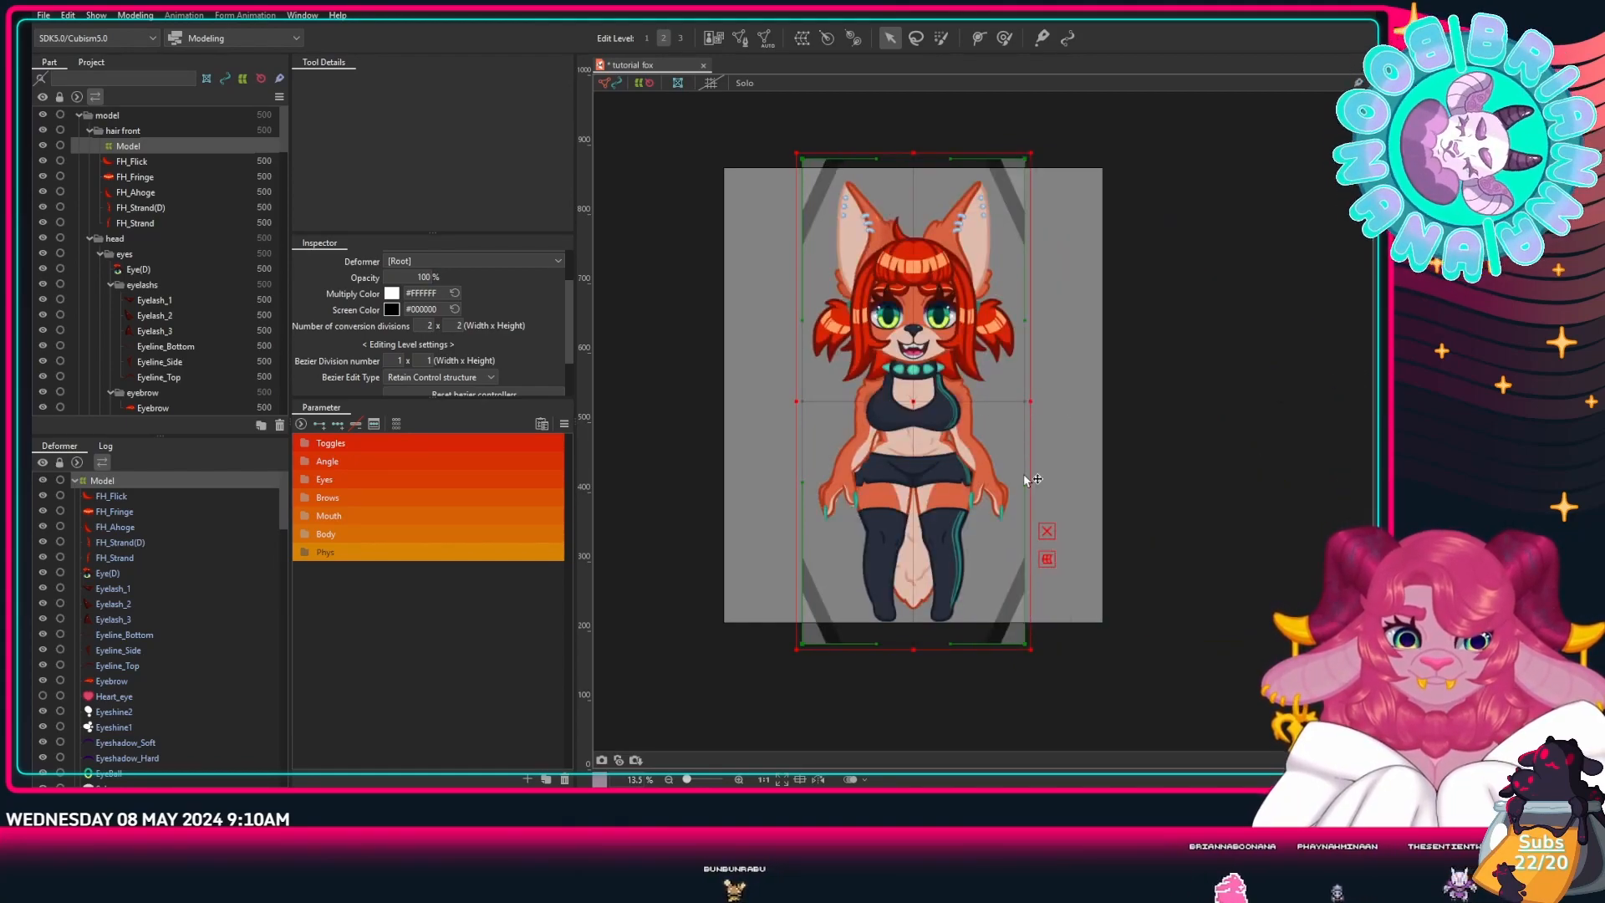
{"action": "left_click_drag", "start_coordinate": [1026, 484], "coordinate": [1359, 368]}
{"action": "key", "text": "ctrl+z"}
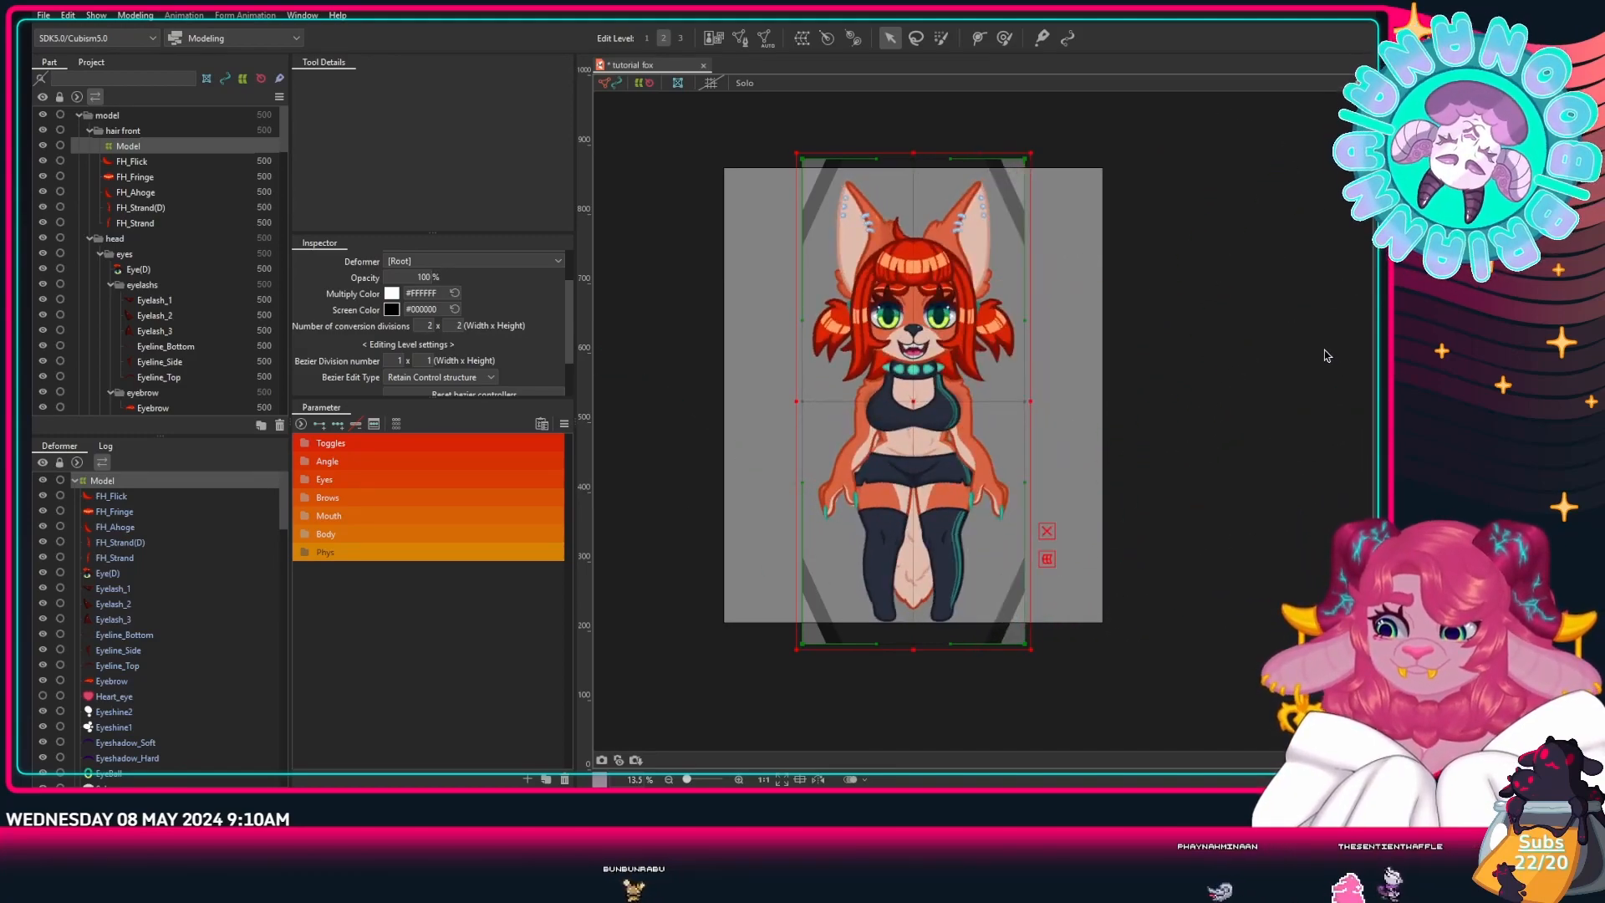
Step: Collapse the Model deformer's hierarchy, then hide and delete the Paper mesh
{"action": "left_click", "coordinate": [76, 481]}
{"action": "left_click", "coordinate": [41, 496]}
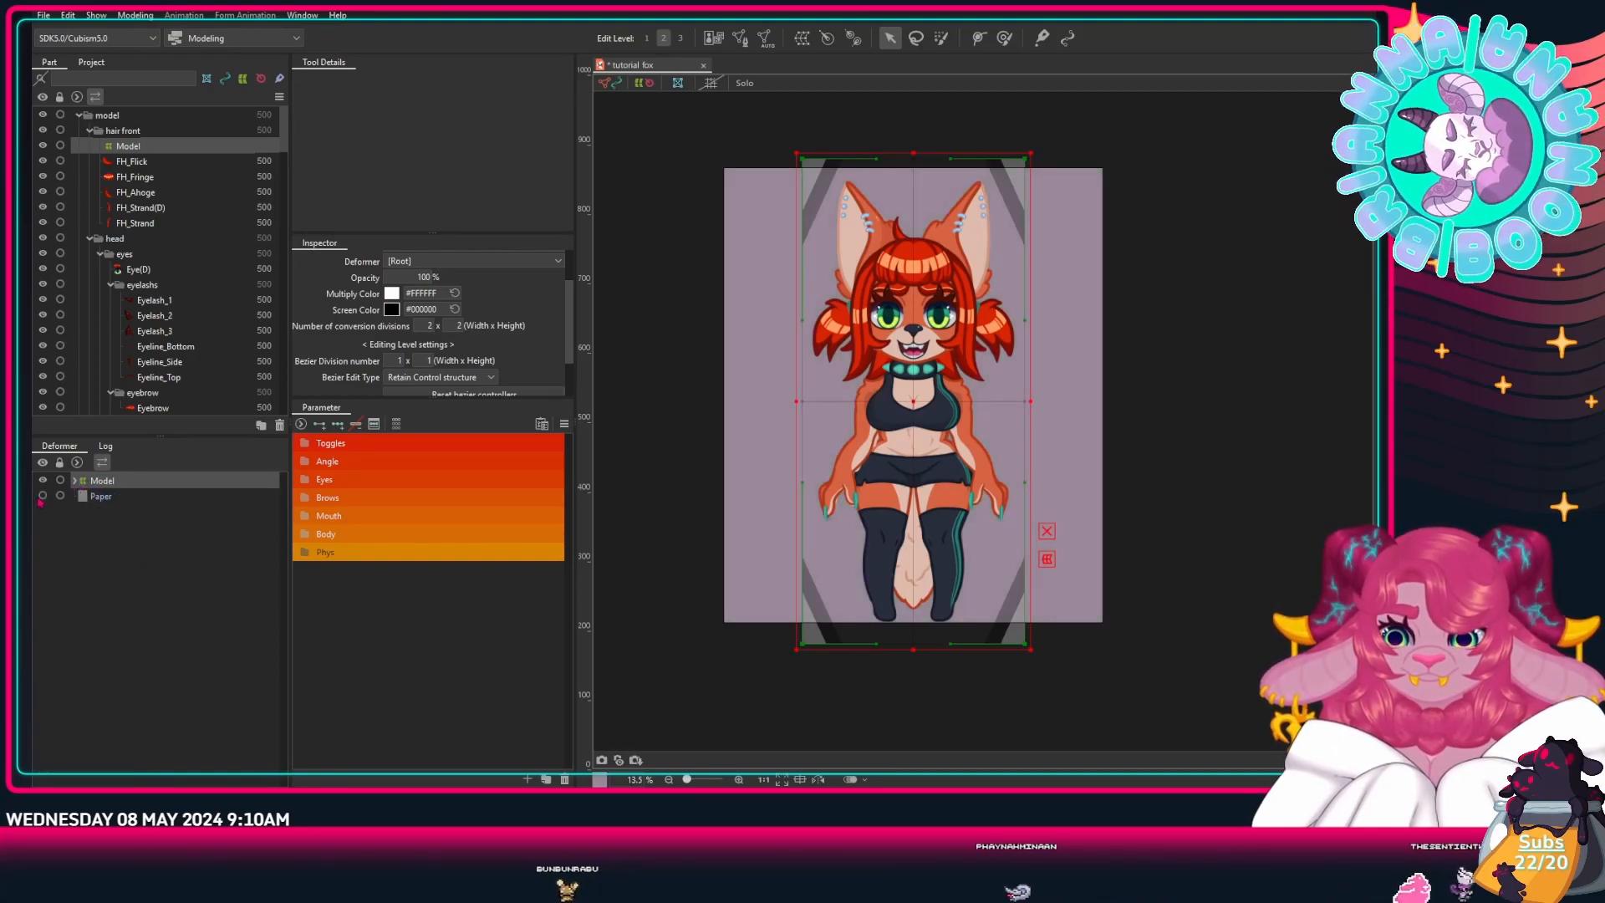
{"action": "left_click", "coordinate": [41, 497]}
{"action": "left_click", "coordinate": [41, 496]}
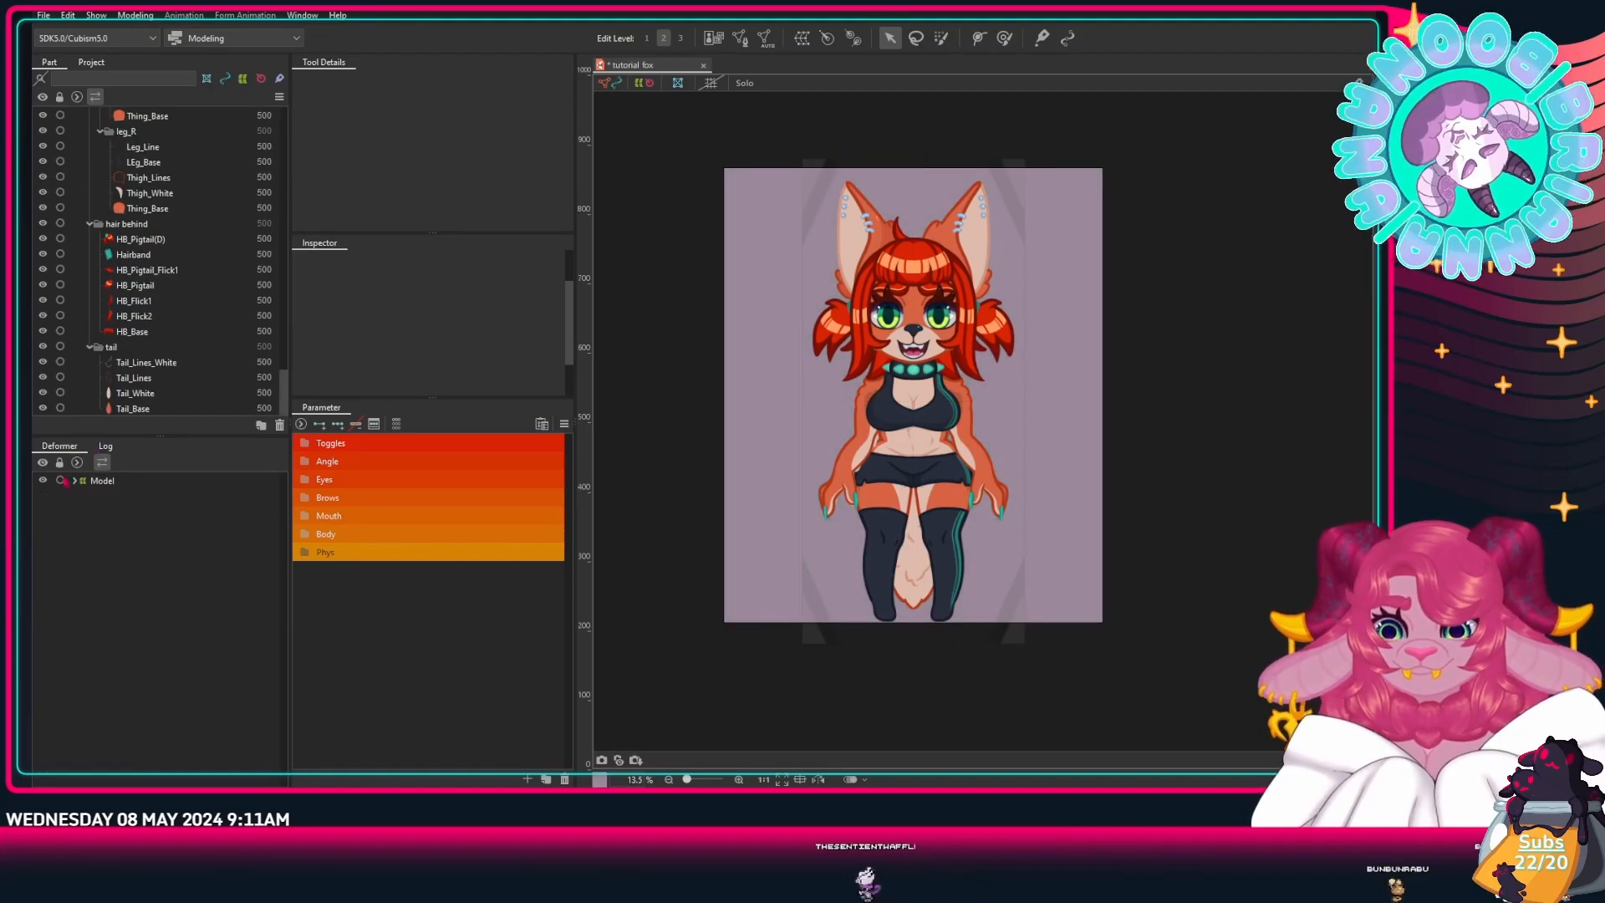
Step: Create a parent warp deformer named Front_Hair for the meshes FH_Flick through FH_Strand, with 1 × 1 Bezier and 2 × 2 conversion divisions
{"action": "left_click", "coordinate": [75, 482]}
{"action": "scroll", "coordinate": [208, 564], "scroll_direction": "down", "scroll_amount": 5}
{"action": "scroll", "coordinate": [209, 564], "scroll_direction": "down", "scroll_amount": 10}
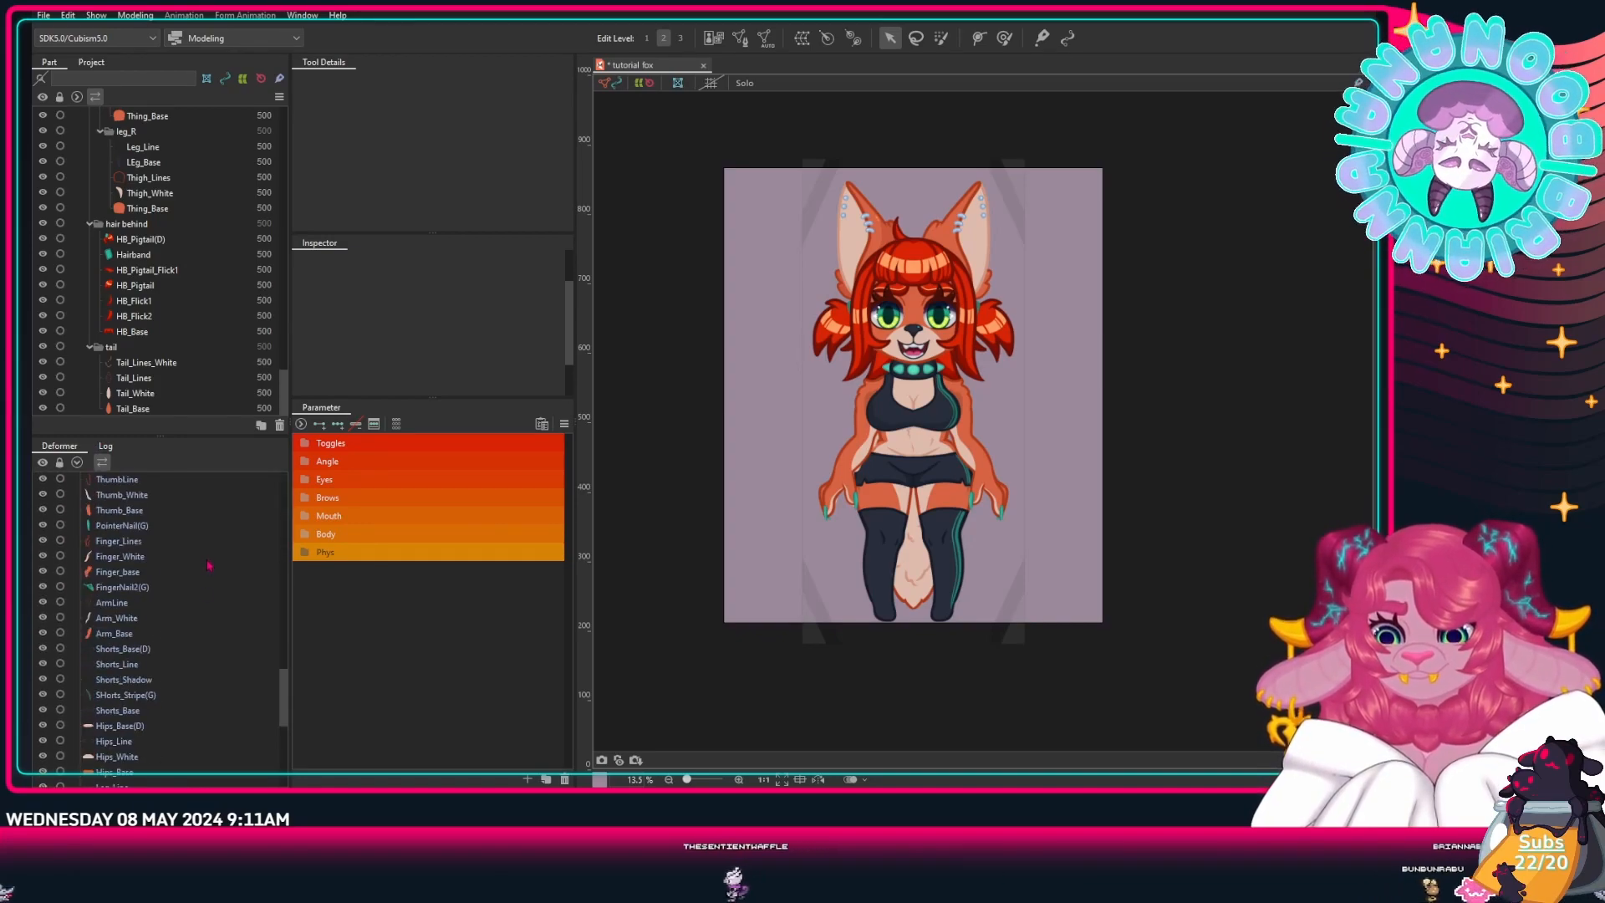
{"action": "scroll", "coordinate": [209, 562], "scroll_direction": "up", "scroll_amount": 15}
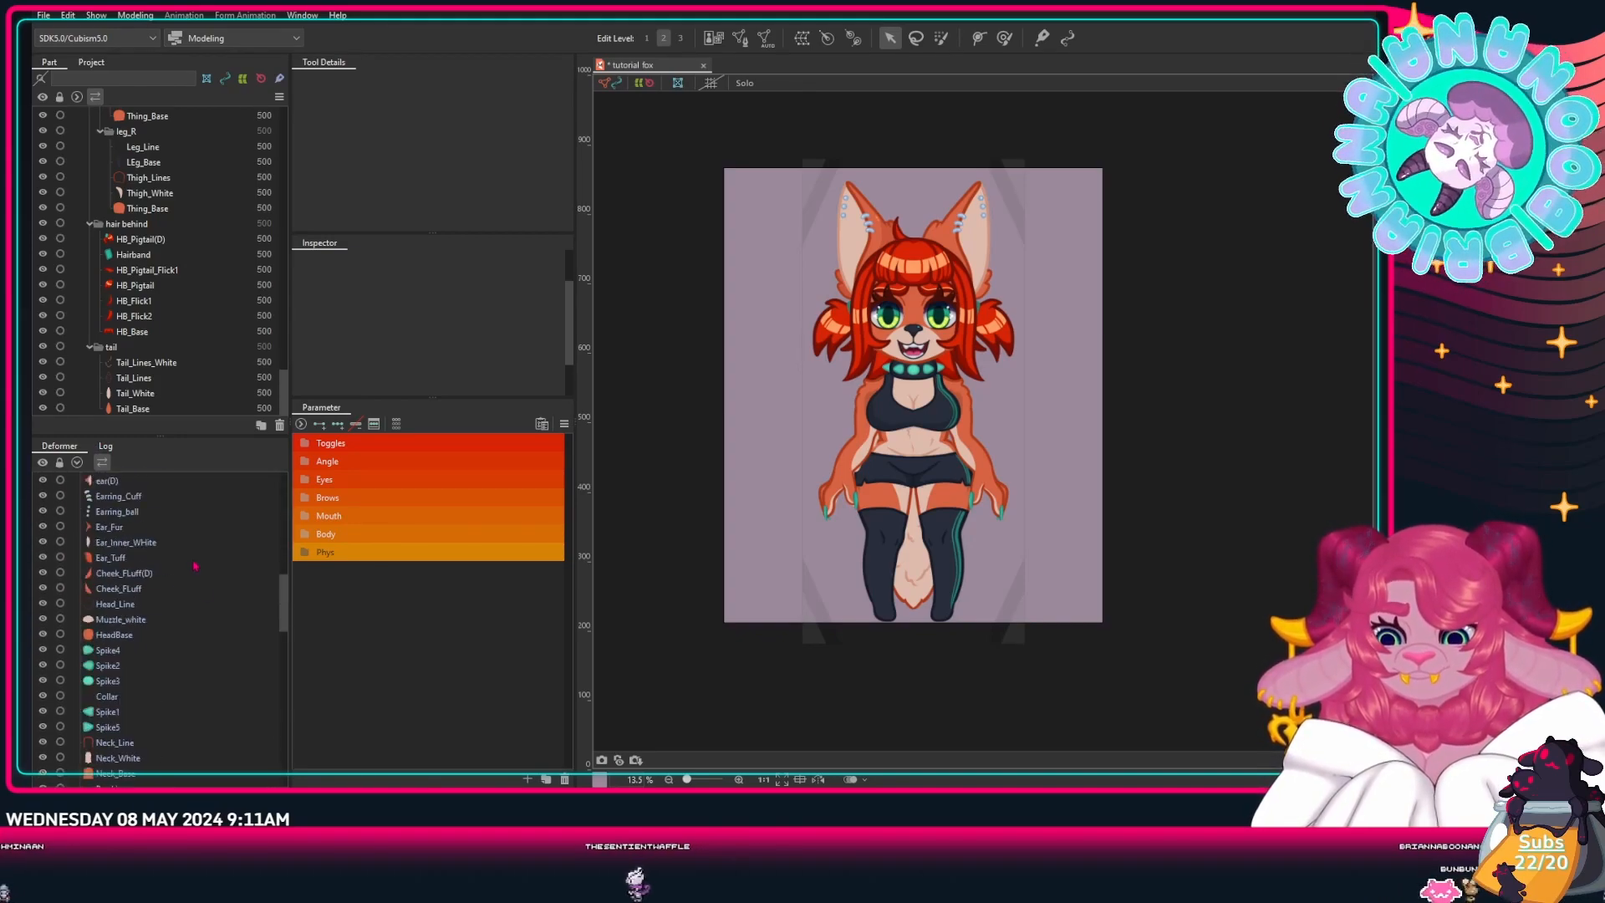
{"action": "left_click", "coordinate": [117, 498]}
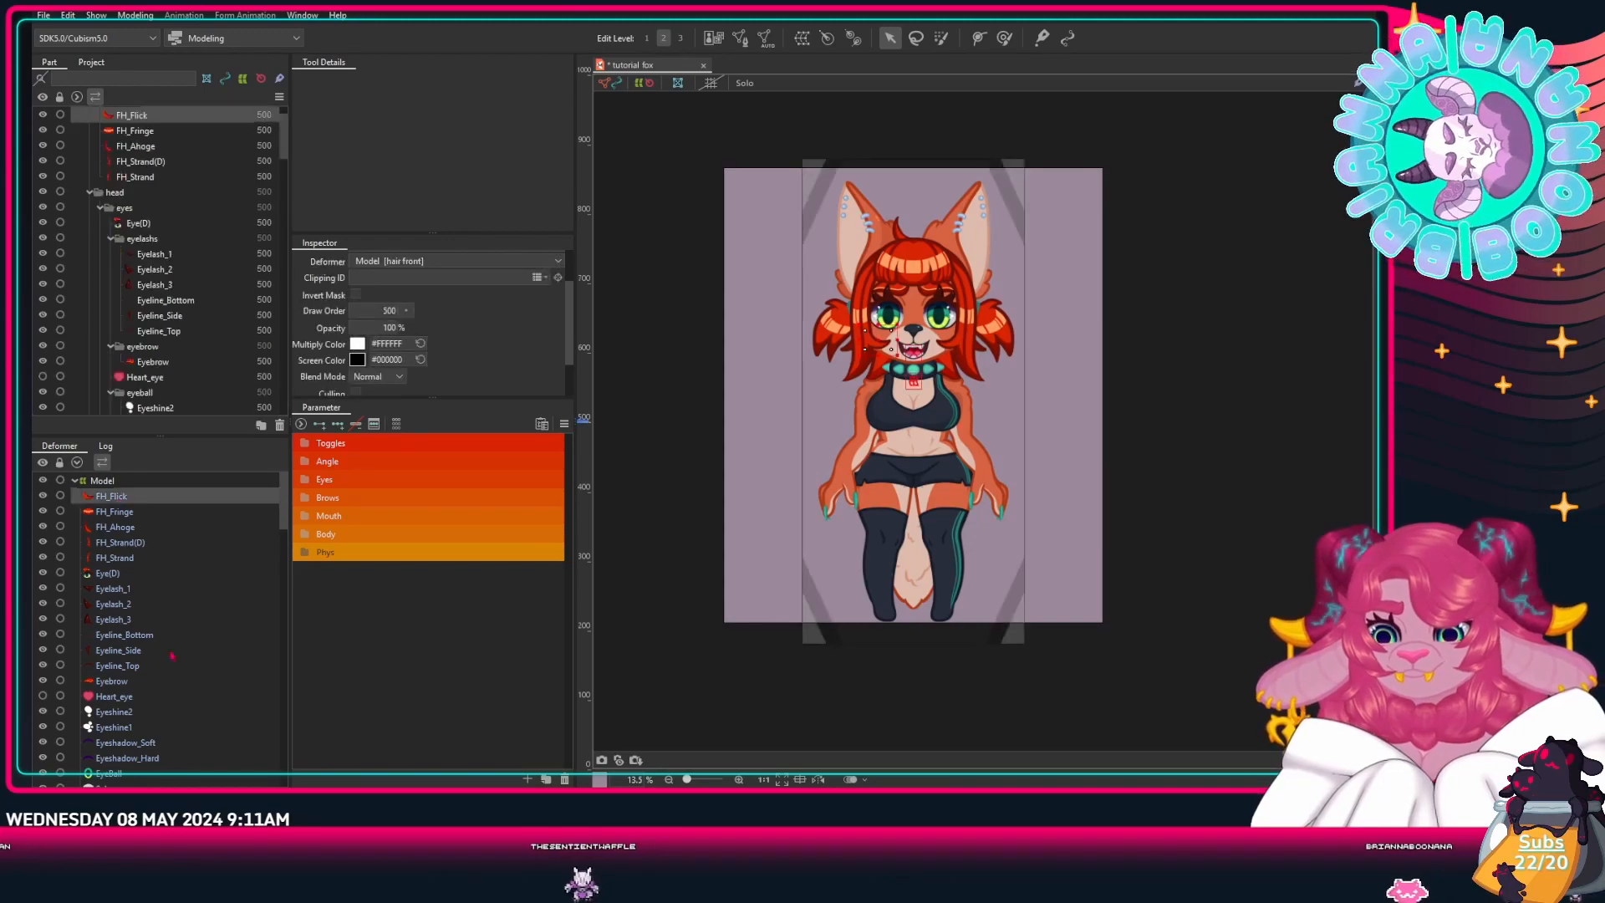
{"action": "left_click", "coordinate": [126, 560], "text": "shift"}
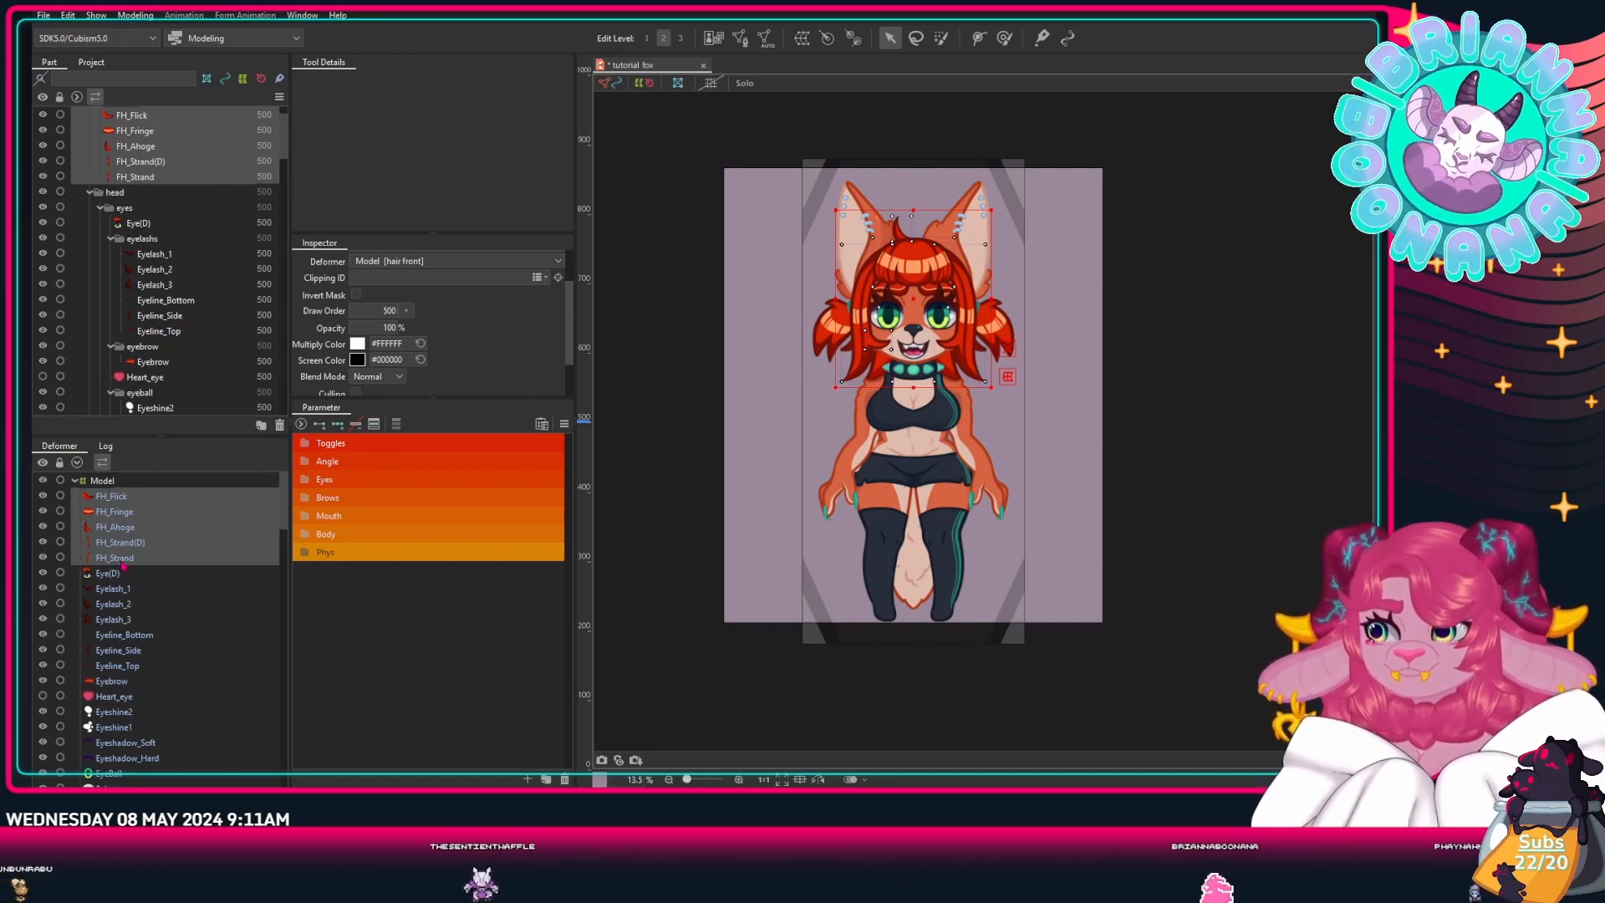
{"action": "left_click", "coordinate": [801, 38]}
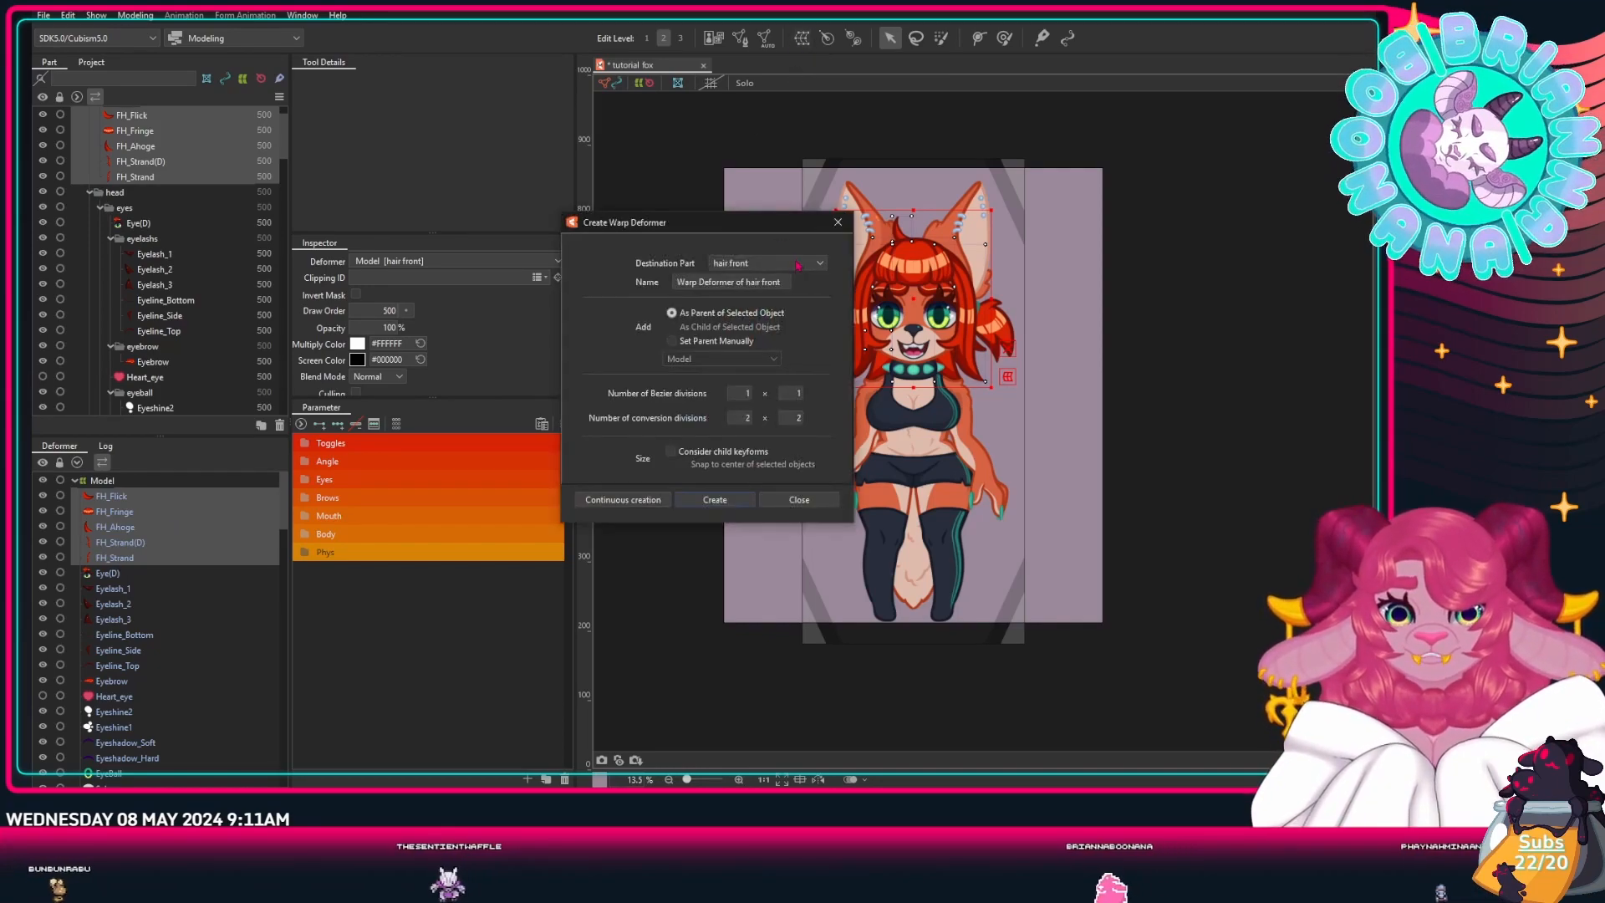
{"action": "left_click_drag", "start_coordinate": [788, 281], "coordinate": [676, 282]}
{"action": "type", "text": "F"}
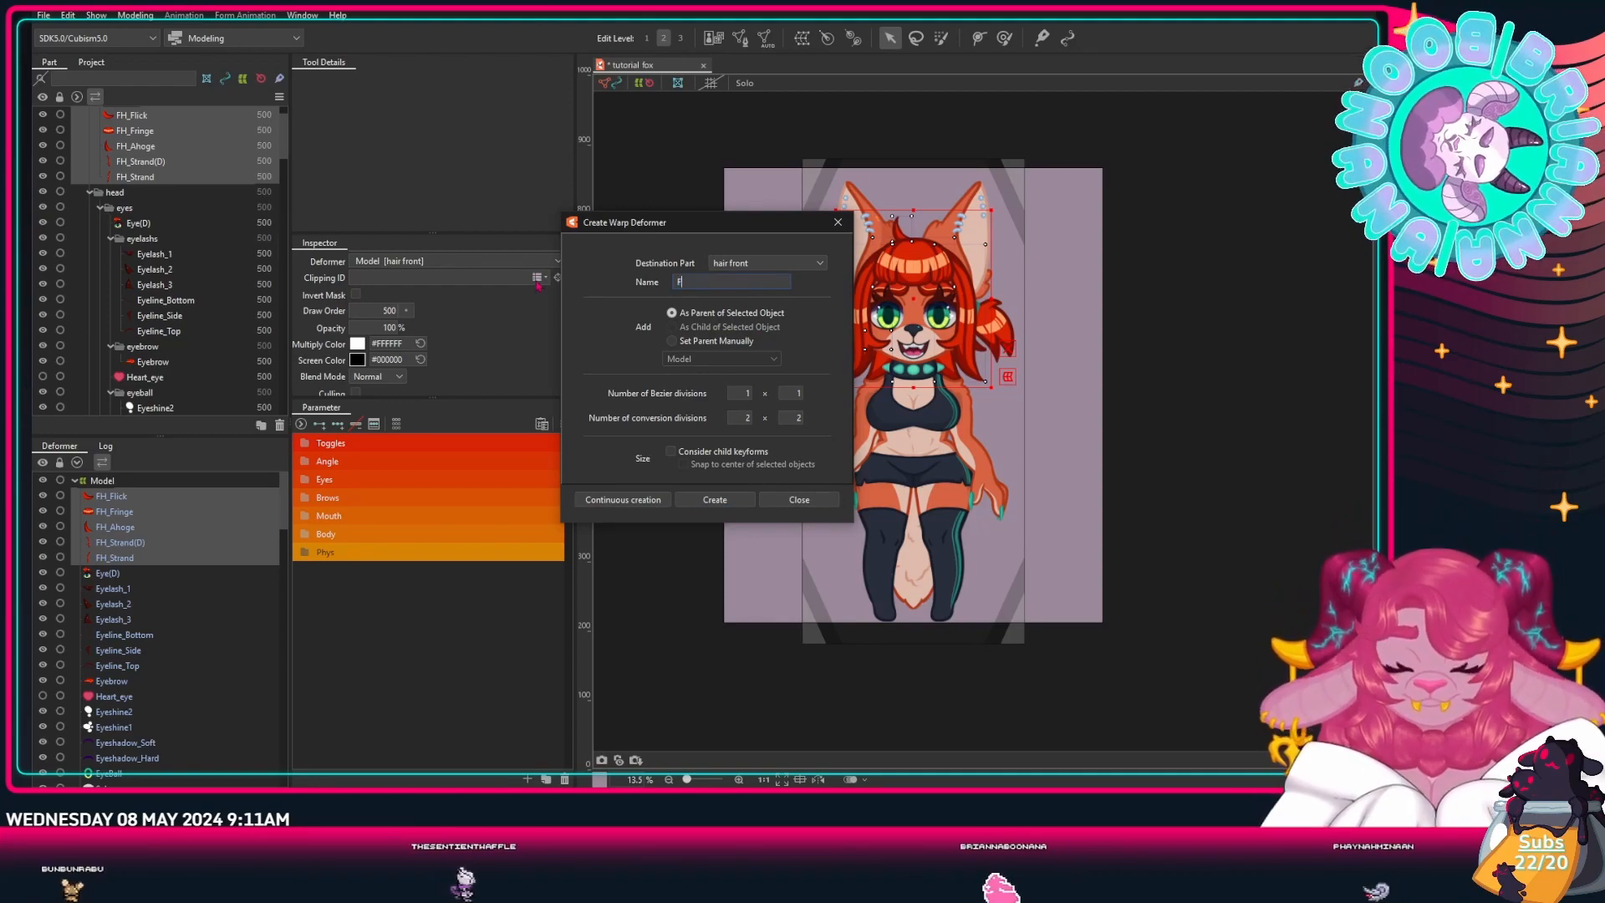
{"action": "type", "text": "Rotn_"}
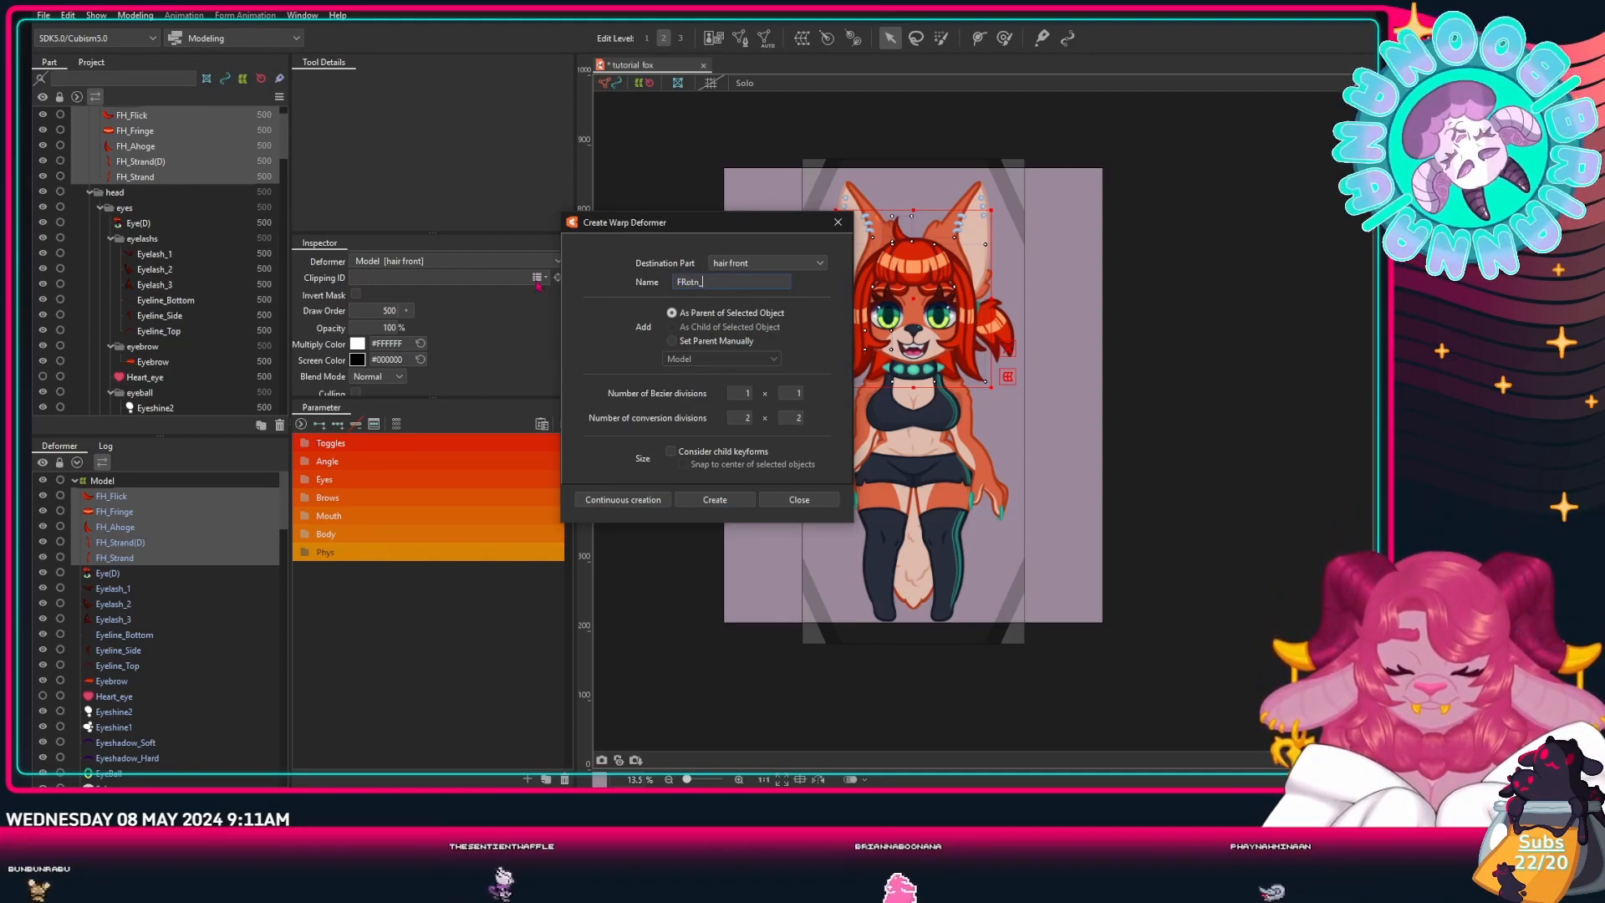
{"action": "key", "text": "BackSpace"}
{"action": "key", "text": "BackSpace"}
{"action": "key", "text": "BackSpace"}
{"action": "key", "text": "BackSpace"}
{"action": "key", "text": "BackSpace"}
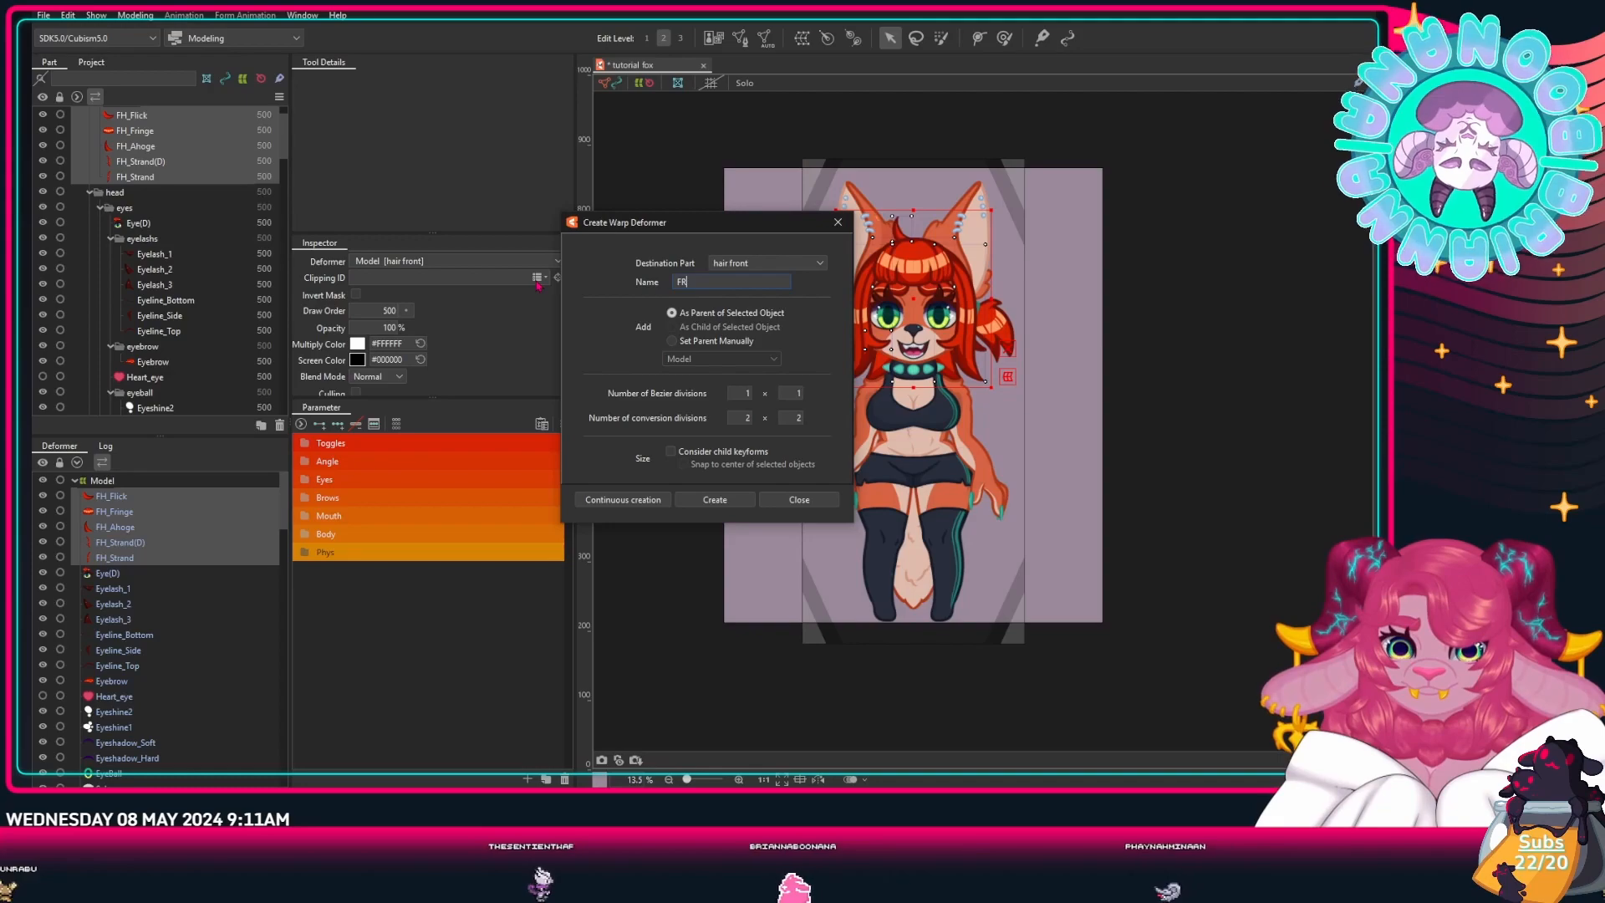
{"action": "type", "text": "ront"}
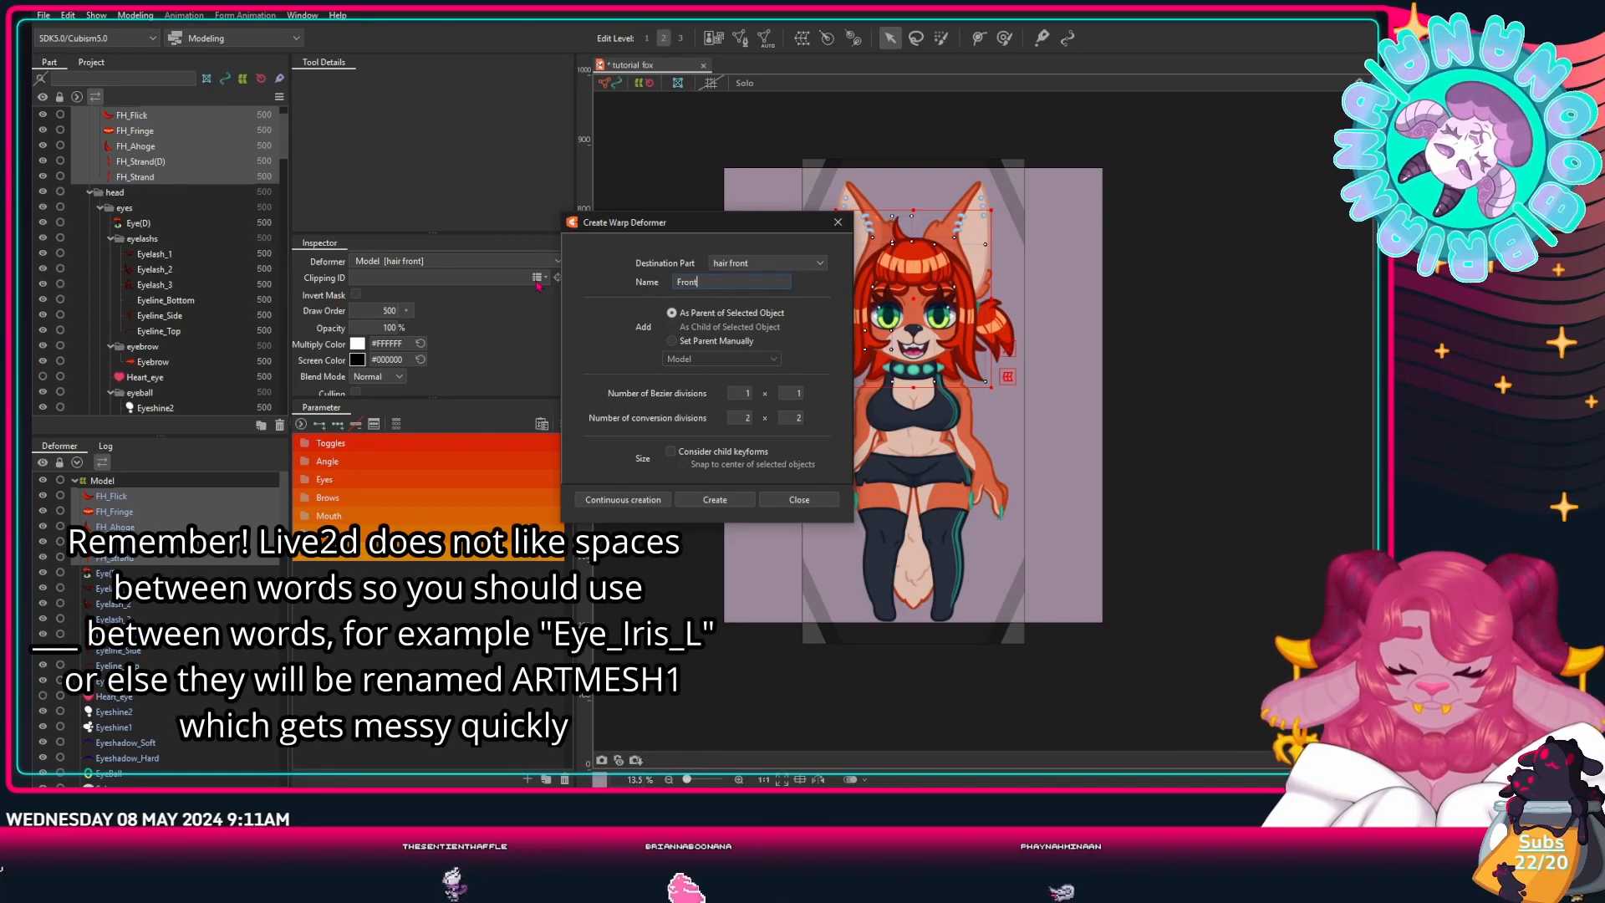
{"action": "type", "text": "_Hair"}
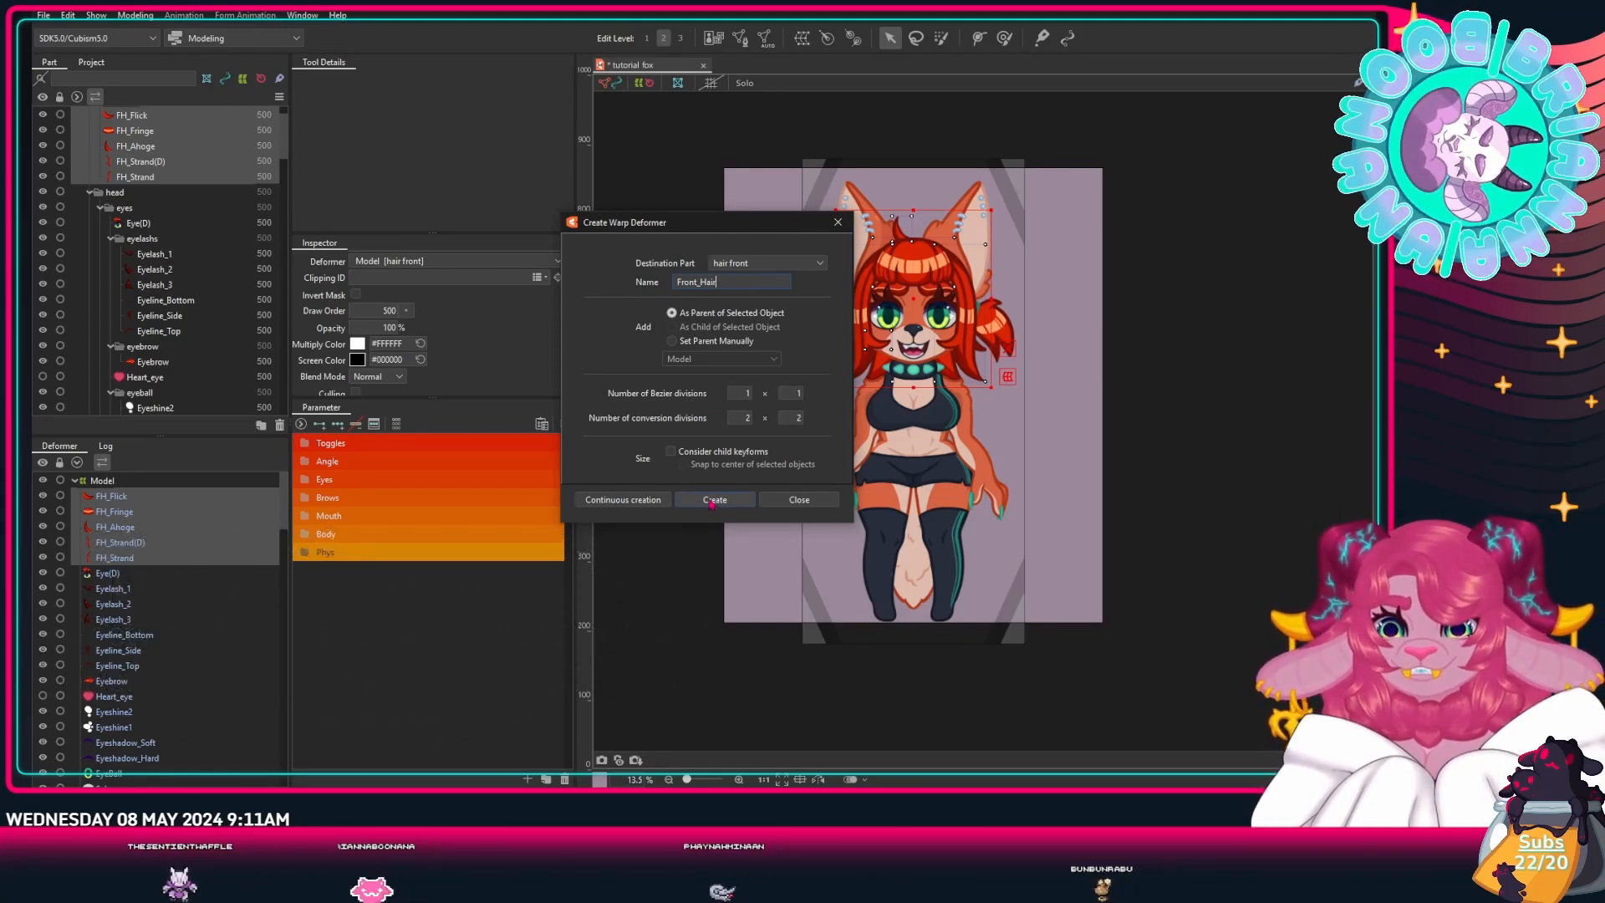
{"action": "left_click", "coordinate": [711, 502]}
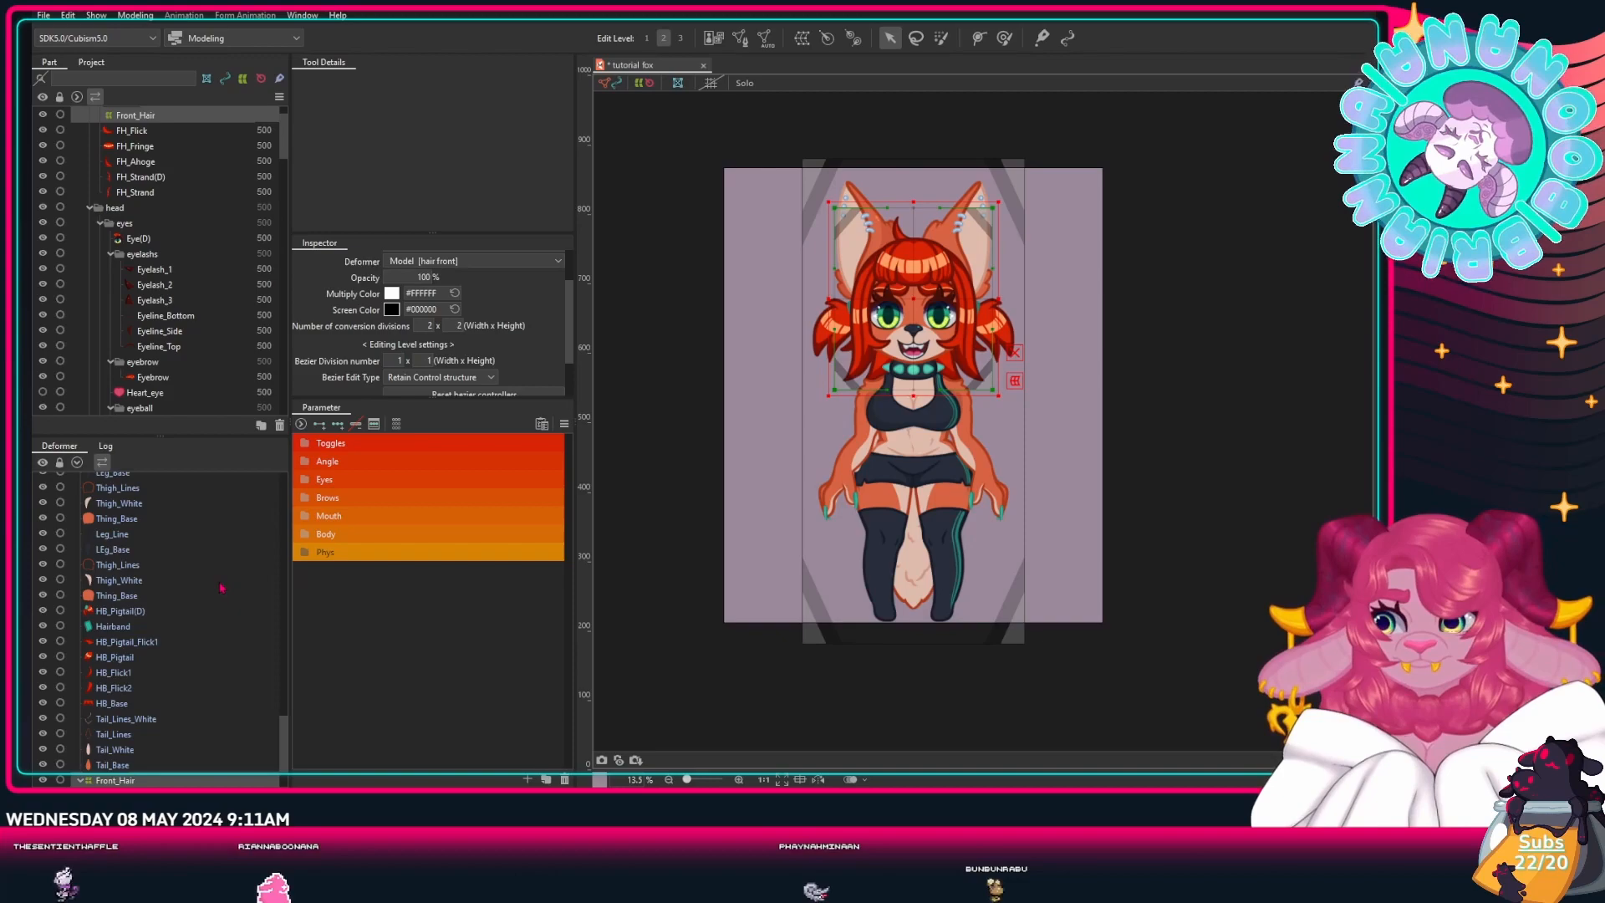
Step: Move the Model deformer out of the hair front folder to directly under the model folder, and collapse hair front
{"action": "scroll", "coordinate": [164, 286], "scroll_direction": "up", "scroll_amount": 1}
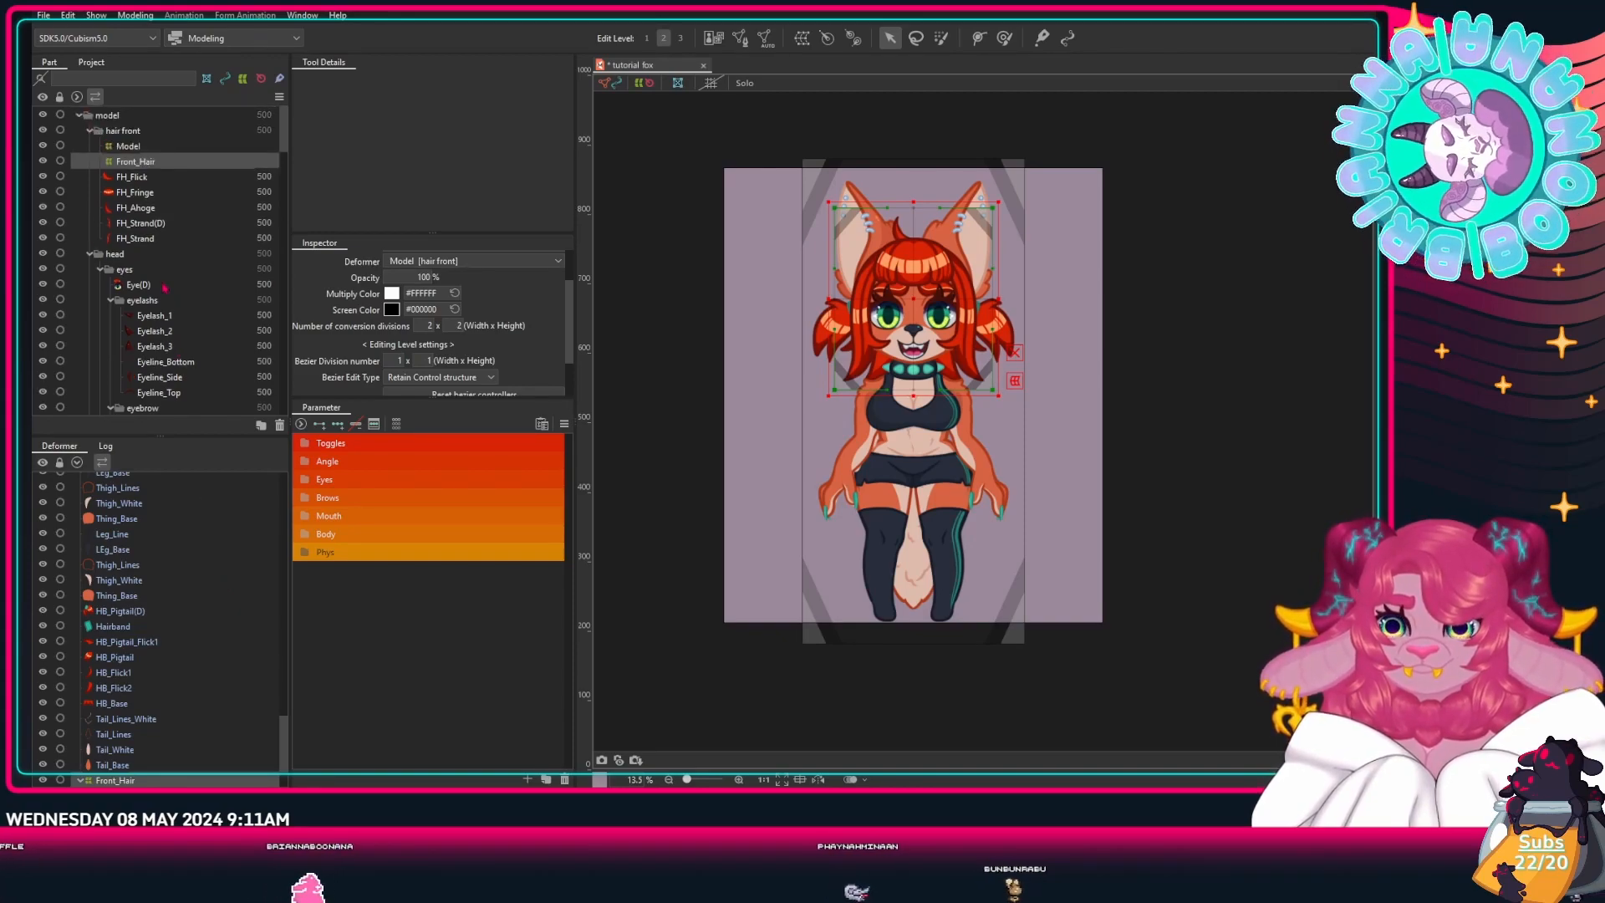
{"action": "left_click_drag", "start_coordinate": [121, 146], "coordinate": [121, 132]}
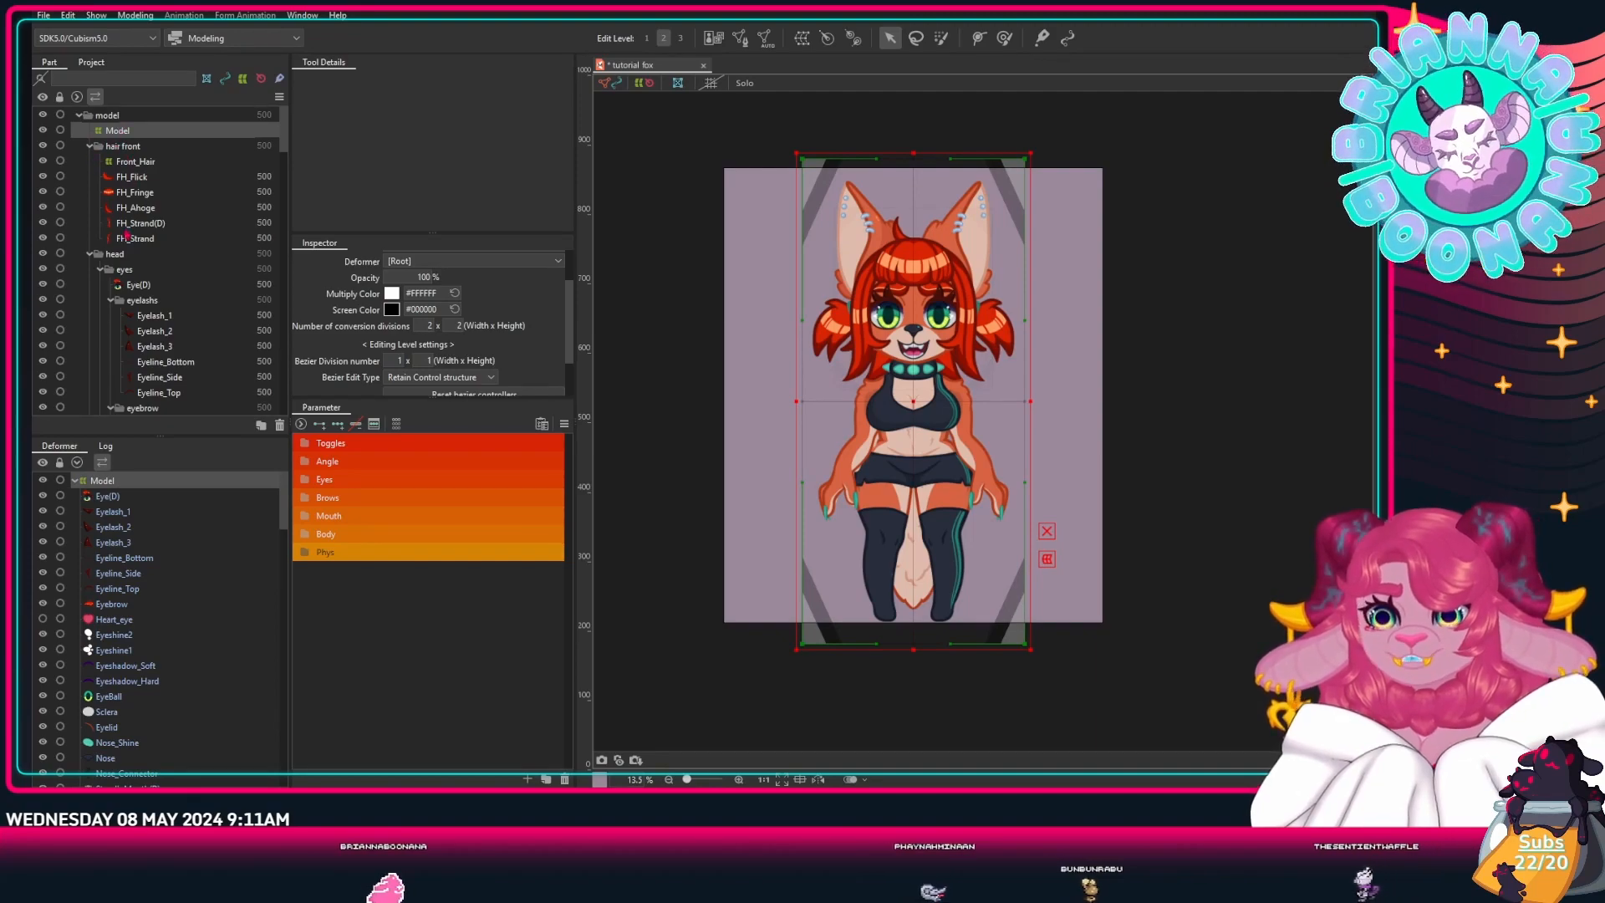
{"action": "left_click", "coordinate": [129, 163]}
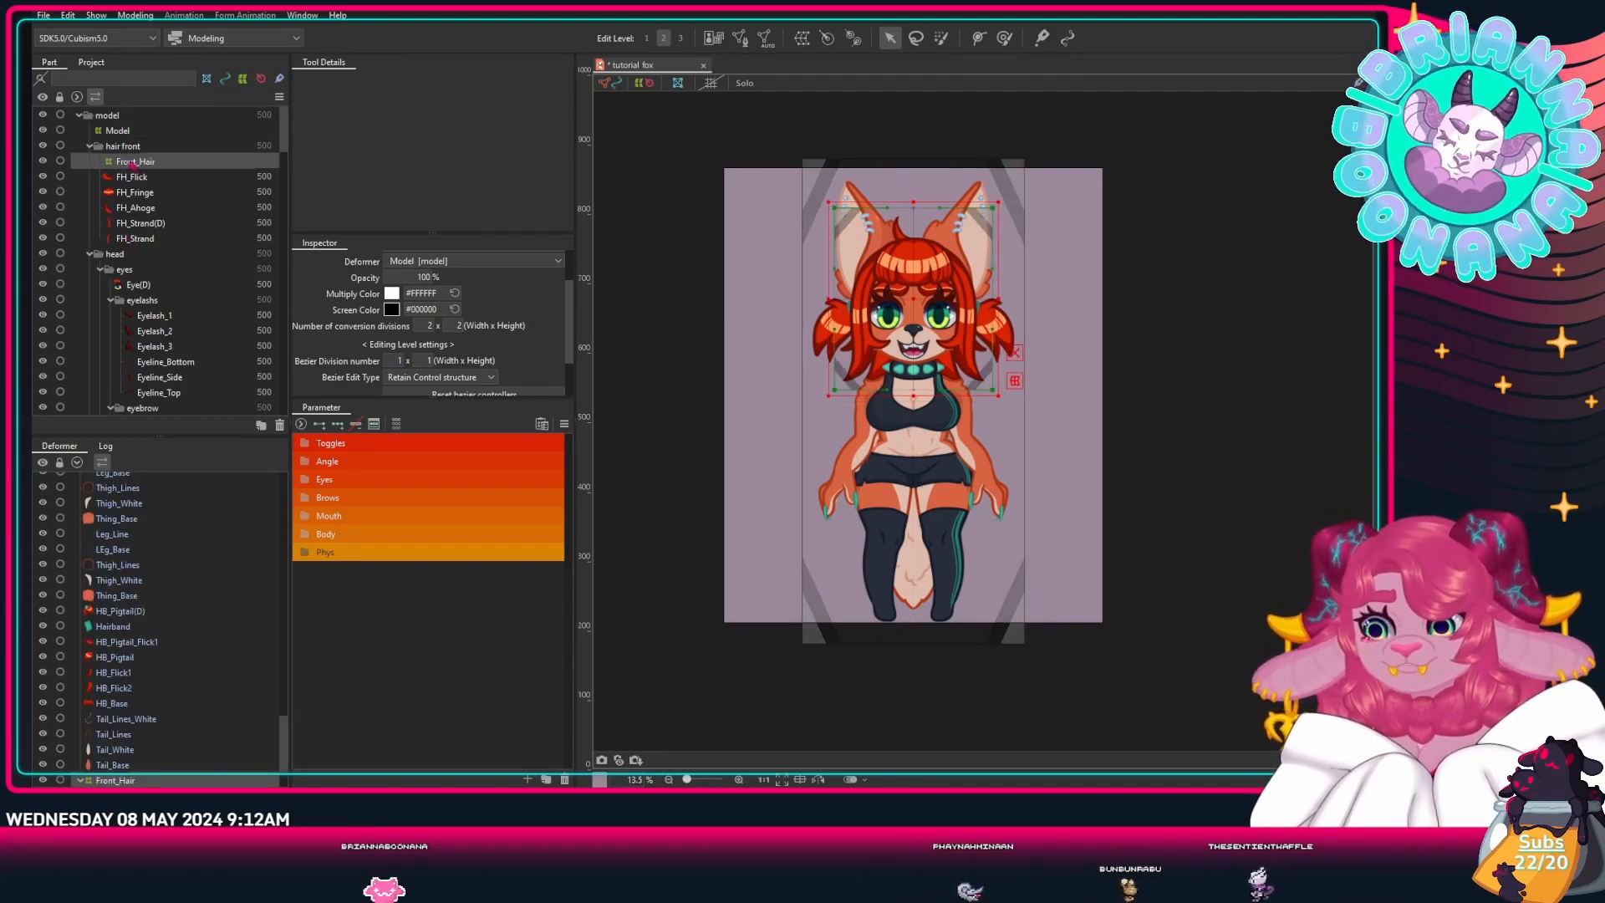
{"action": "left_click", "coordinate": [132, 146]}
{"action": "left_click", "coordinate": [142, 162]}
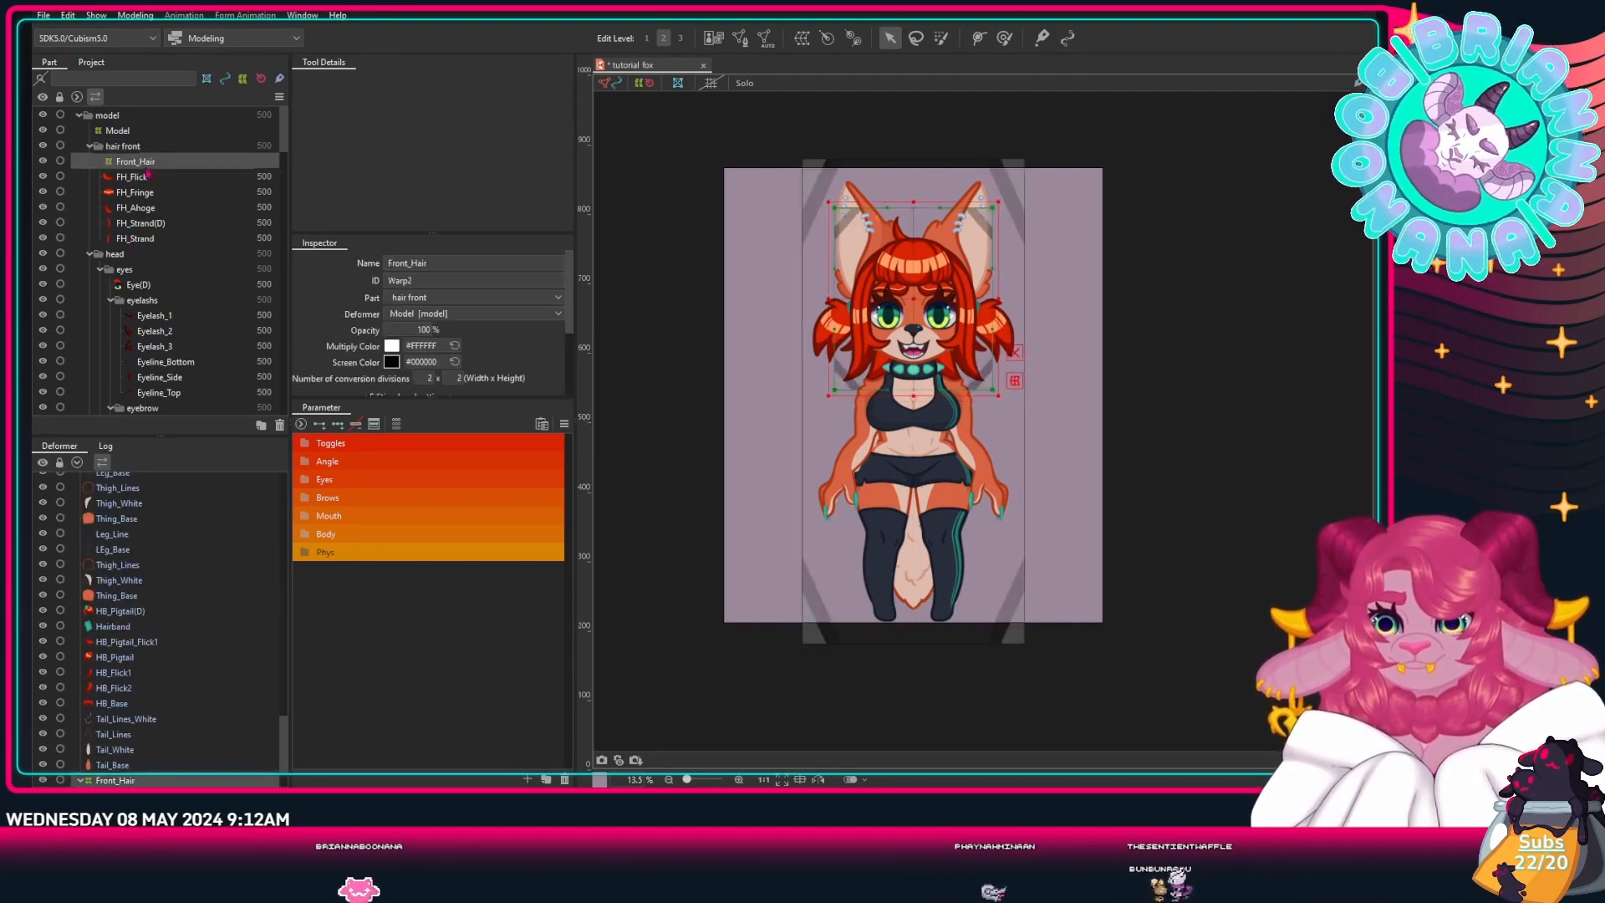
{"action": "left_click", "coordinate": [89, 146]}
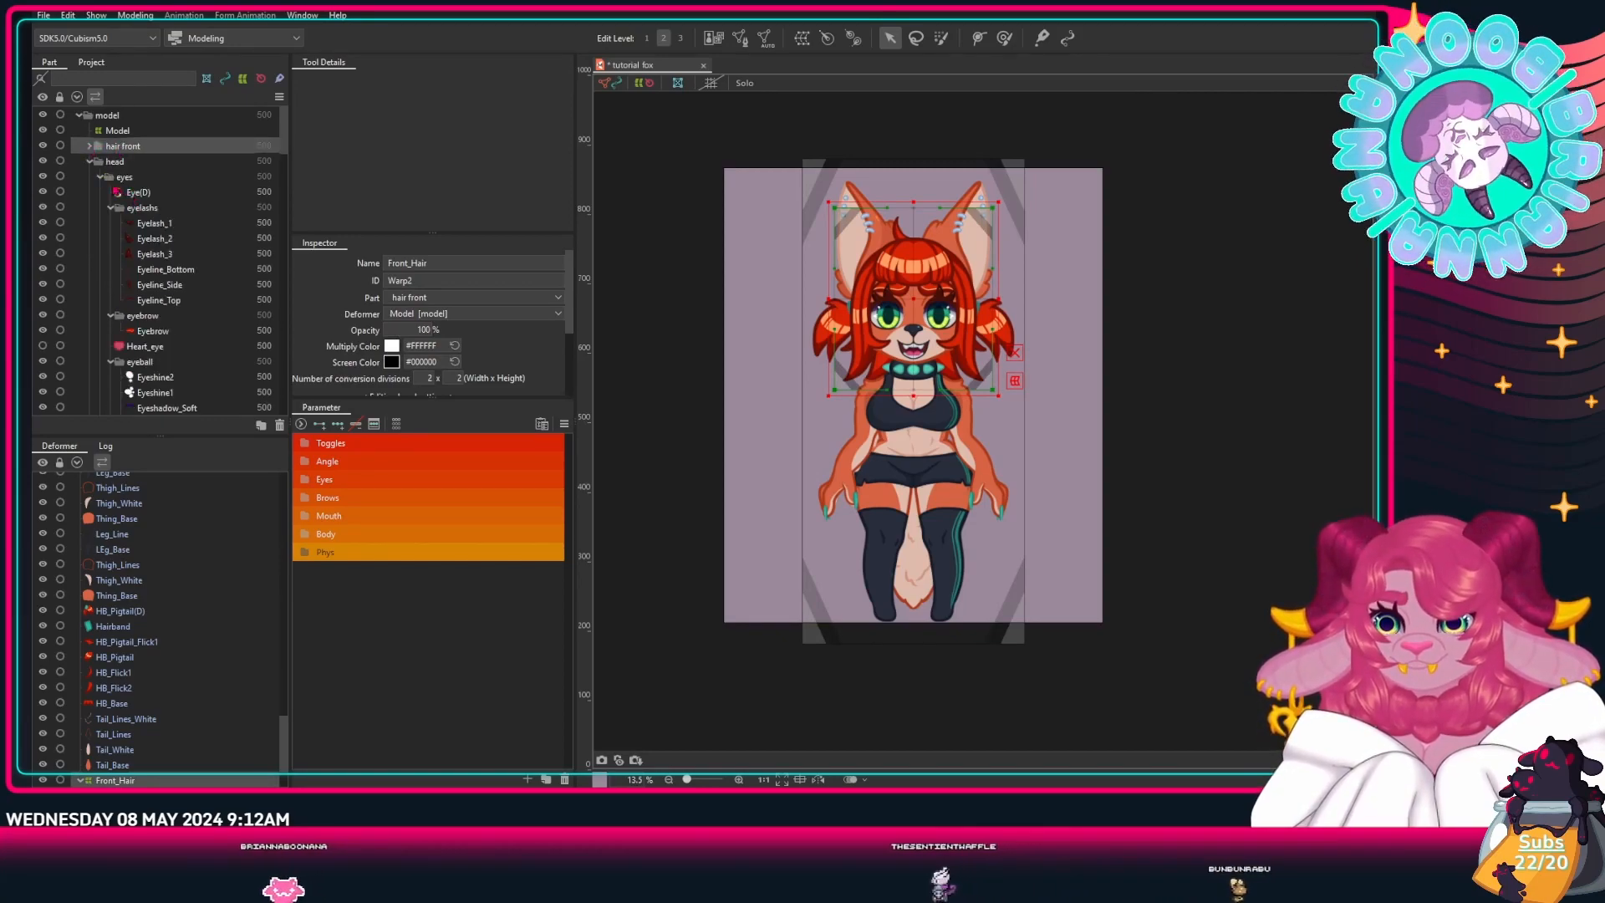
Step: Create a parent warp deformer named Eye_GRP for the meshes Eyelash_1 through Eyelid, with 1 × 1 Bezier and 2 × 2 conversion divisions
{"action": "left_click", "coordinate": [124, 177]}
{"action": "scroll", "coordinate": [141, 565], "scroll_direction": "up", "scroll_amount": 5}
{"action": "scroll", "coordinate": [133, 552], "scroll_direction": "up", "scroll_amount": 10}
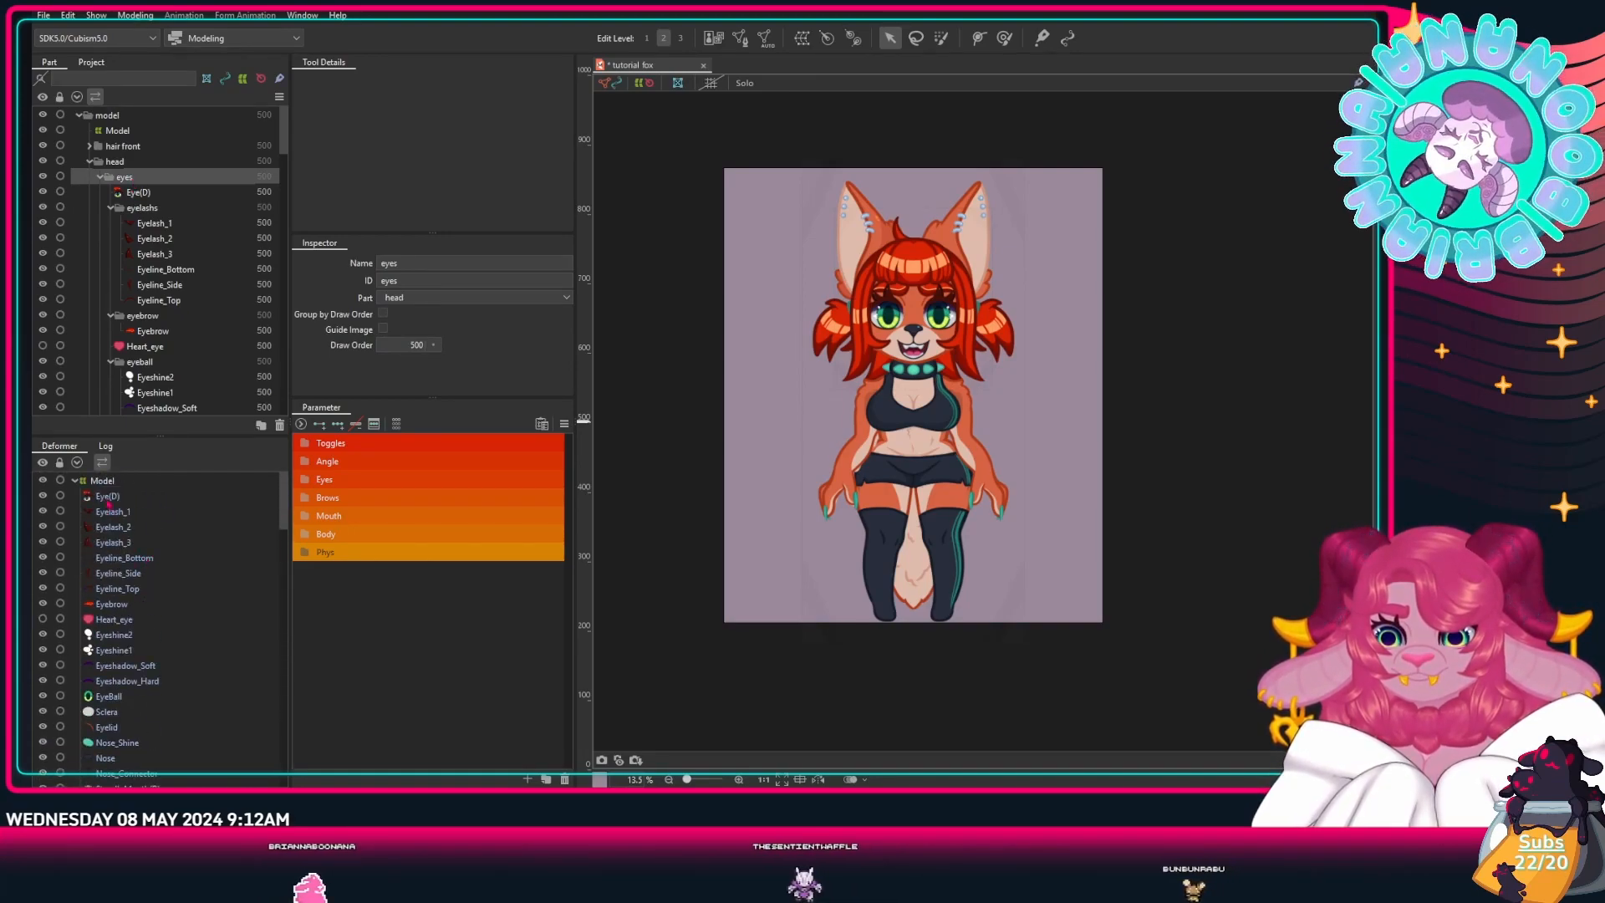
{"action": "left_click", "coordinate": [110, 511]}
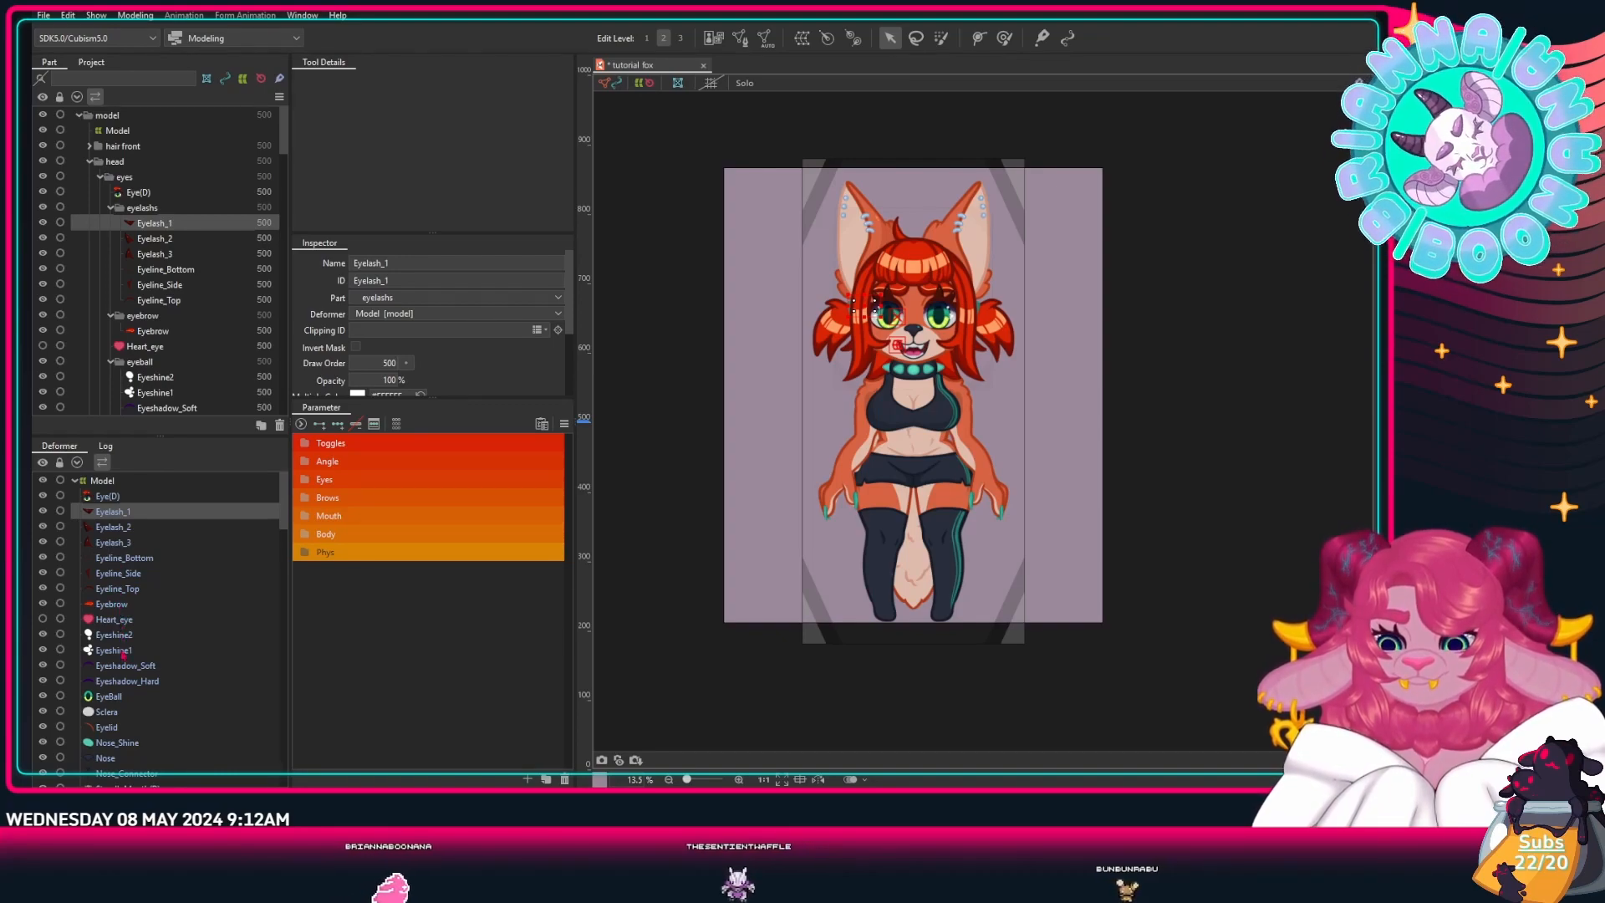
{"action": "left_click", "coordinate": [107, 727], "text": "shift"}
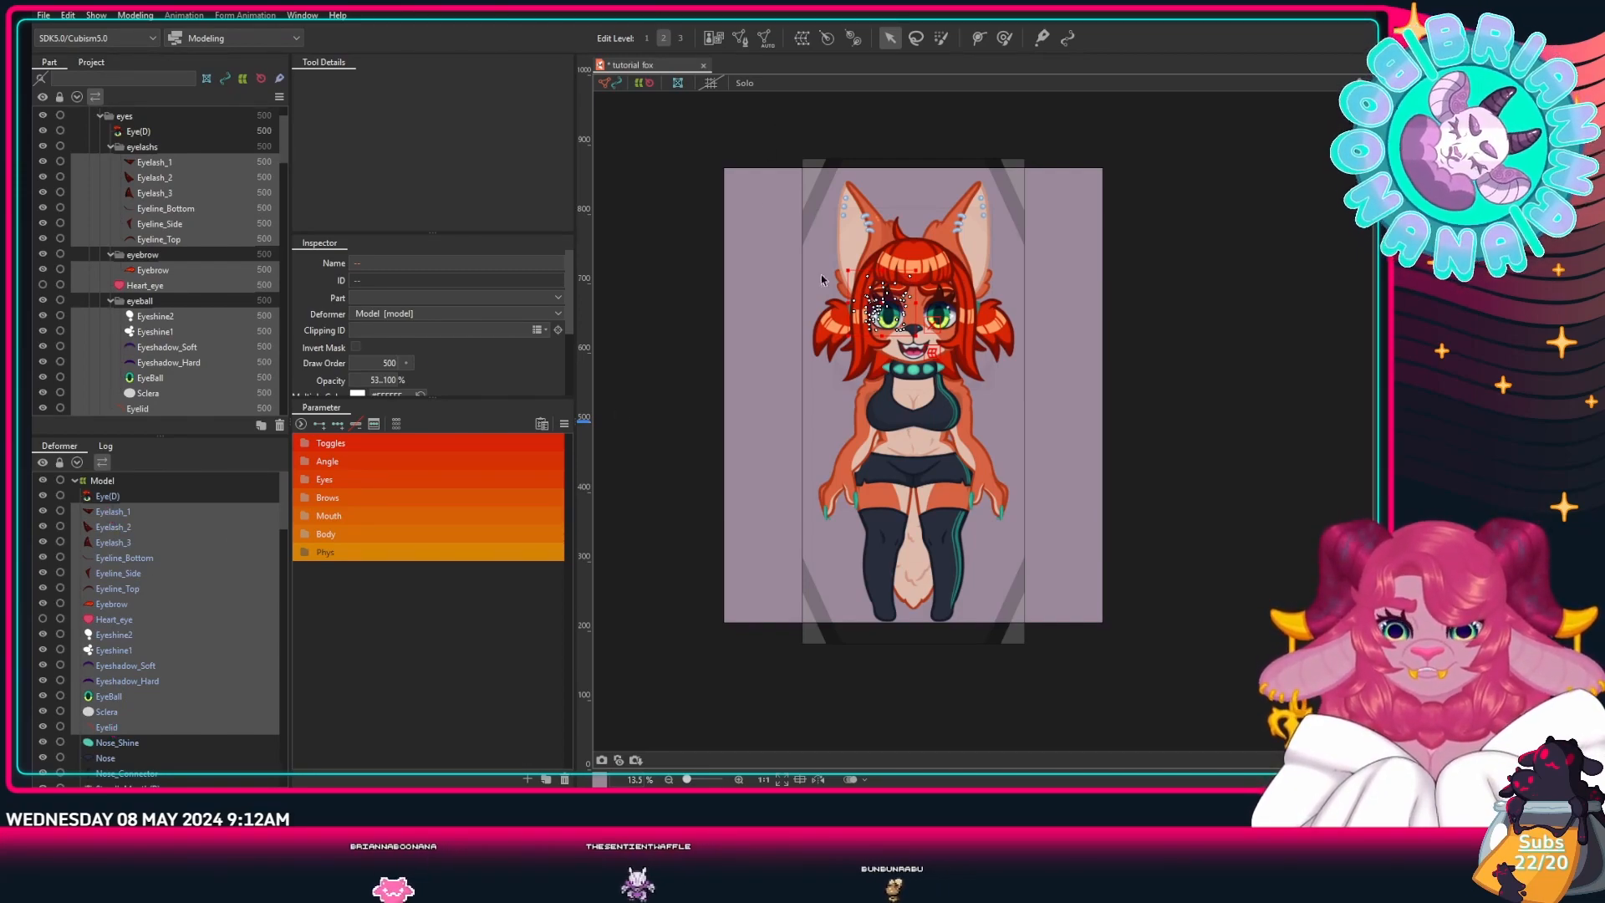
{"action": "left_click", "coordinate": [804, 41]}
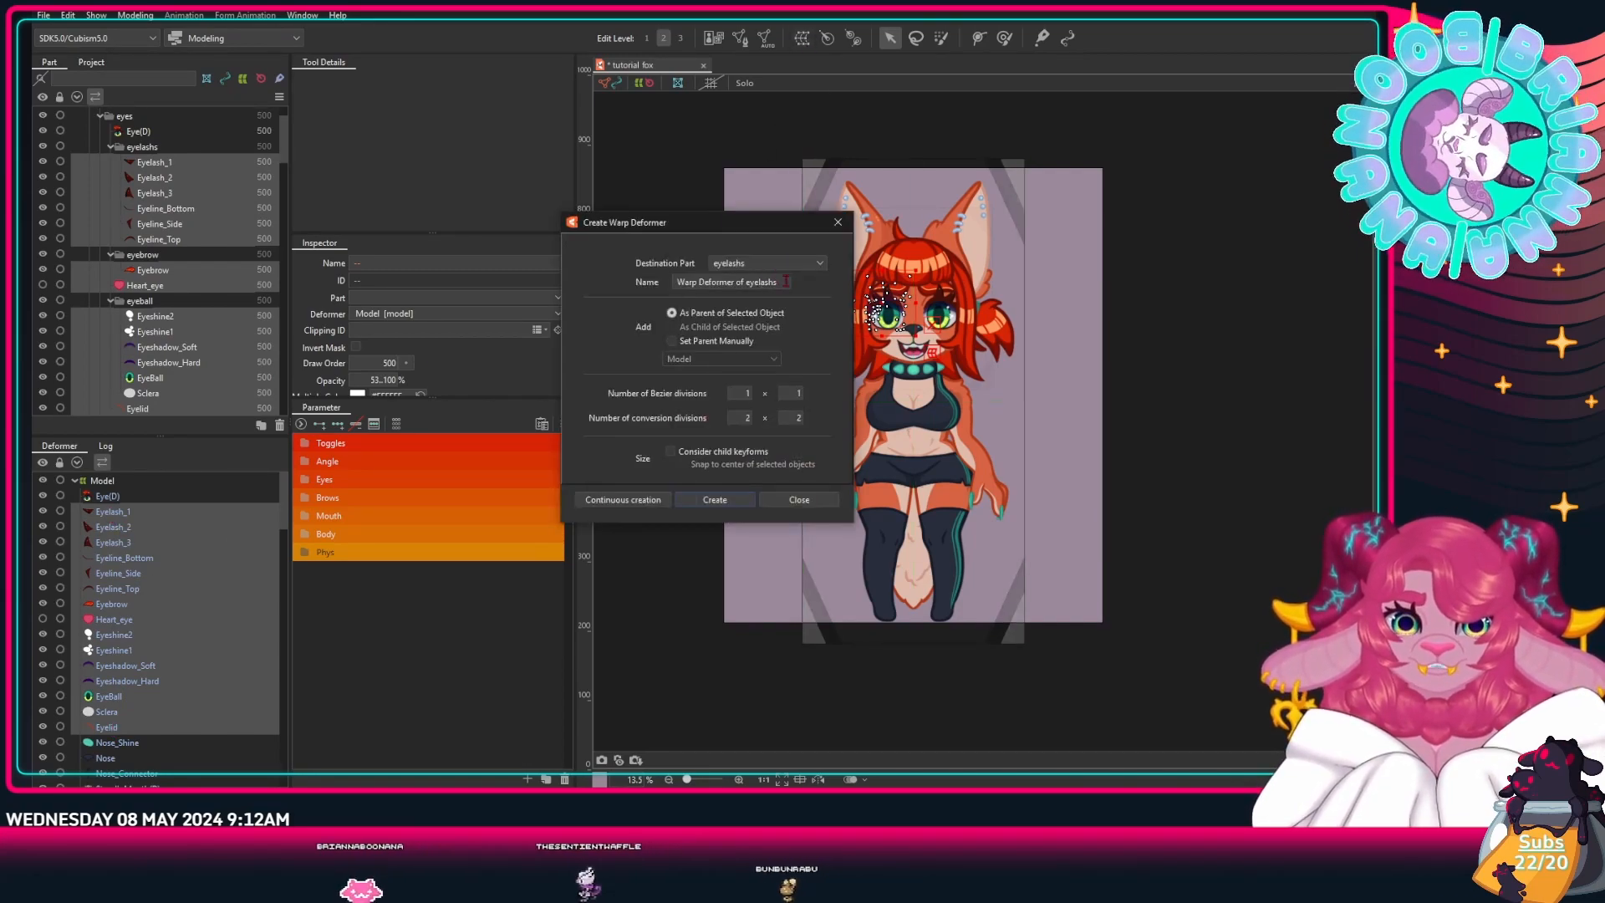
{"action": "type", "text": "Eye"}
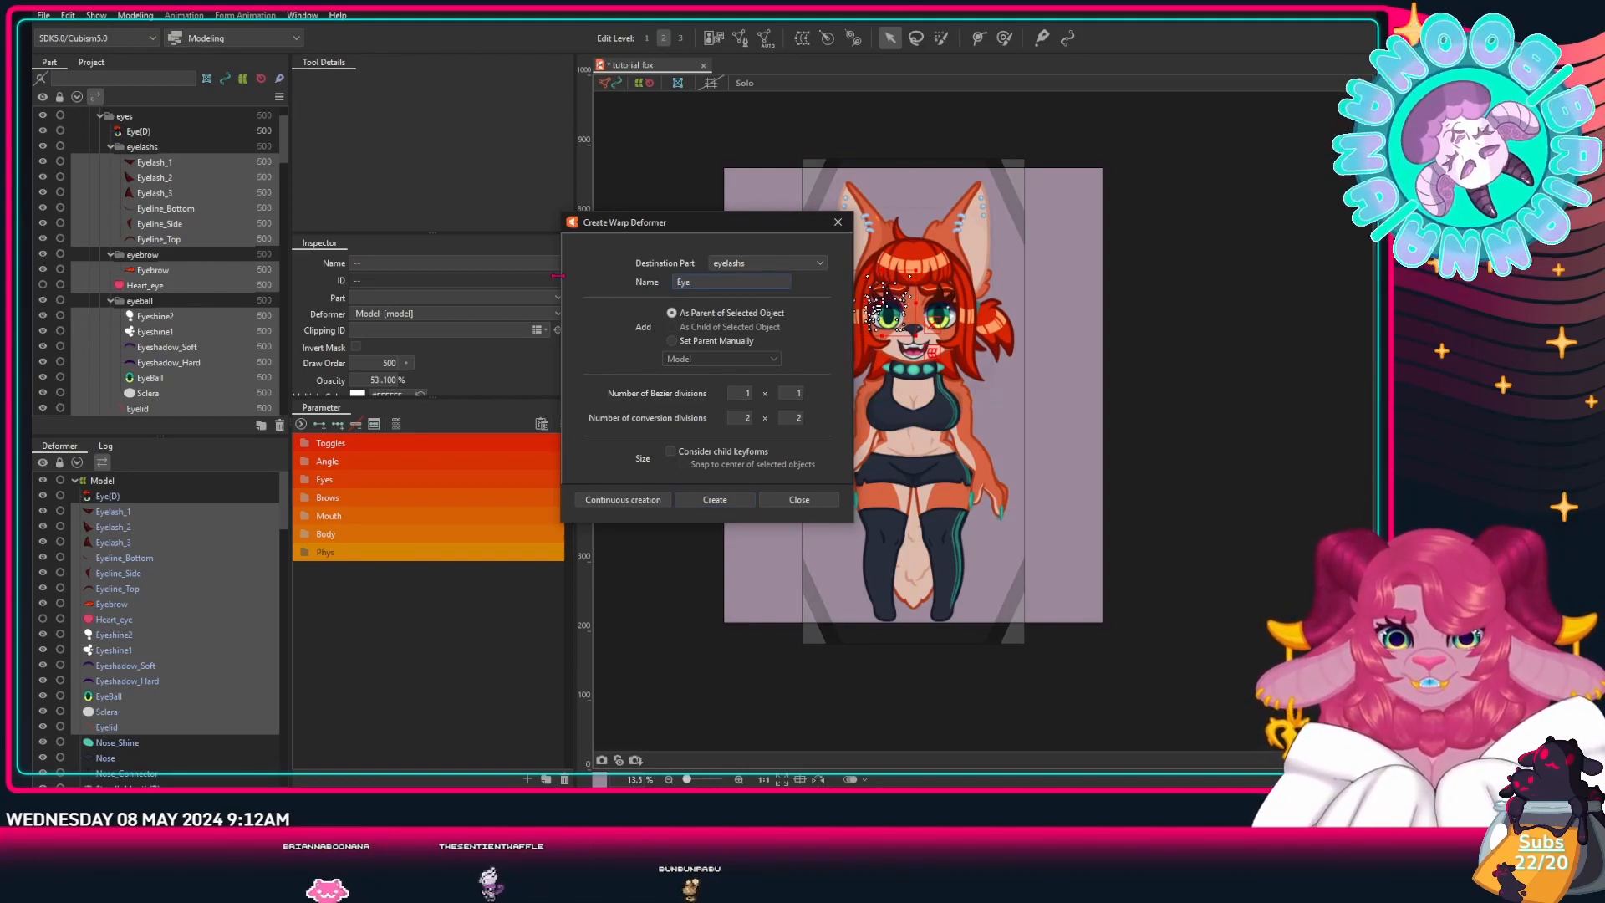
{"action": "type", "text": "_GRP"}
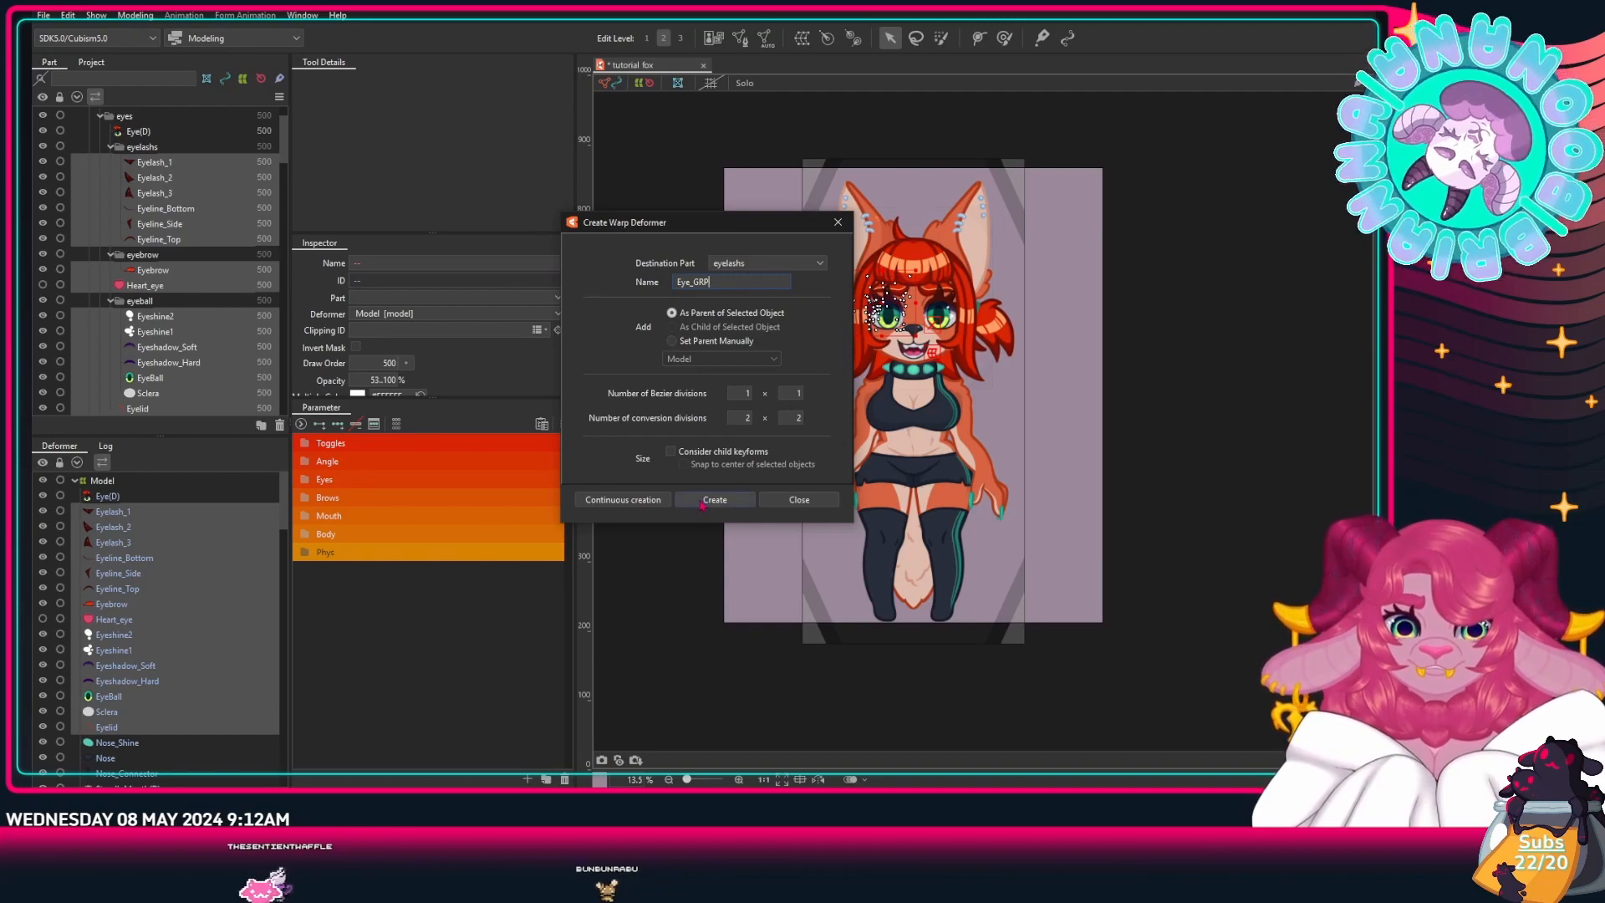
{"action": "left_click", "coordinate": [703, 502]}
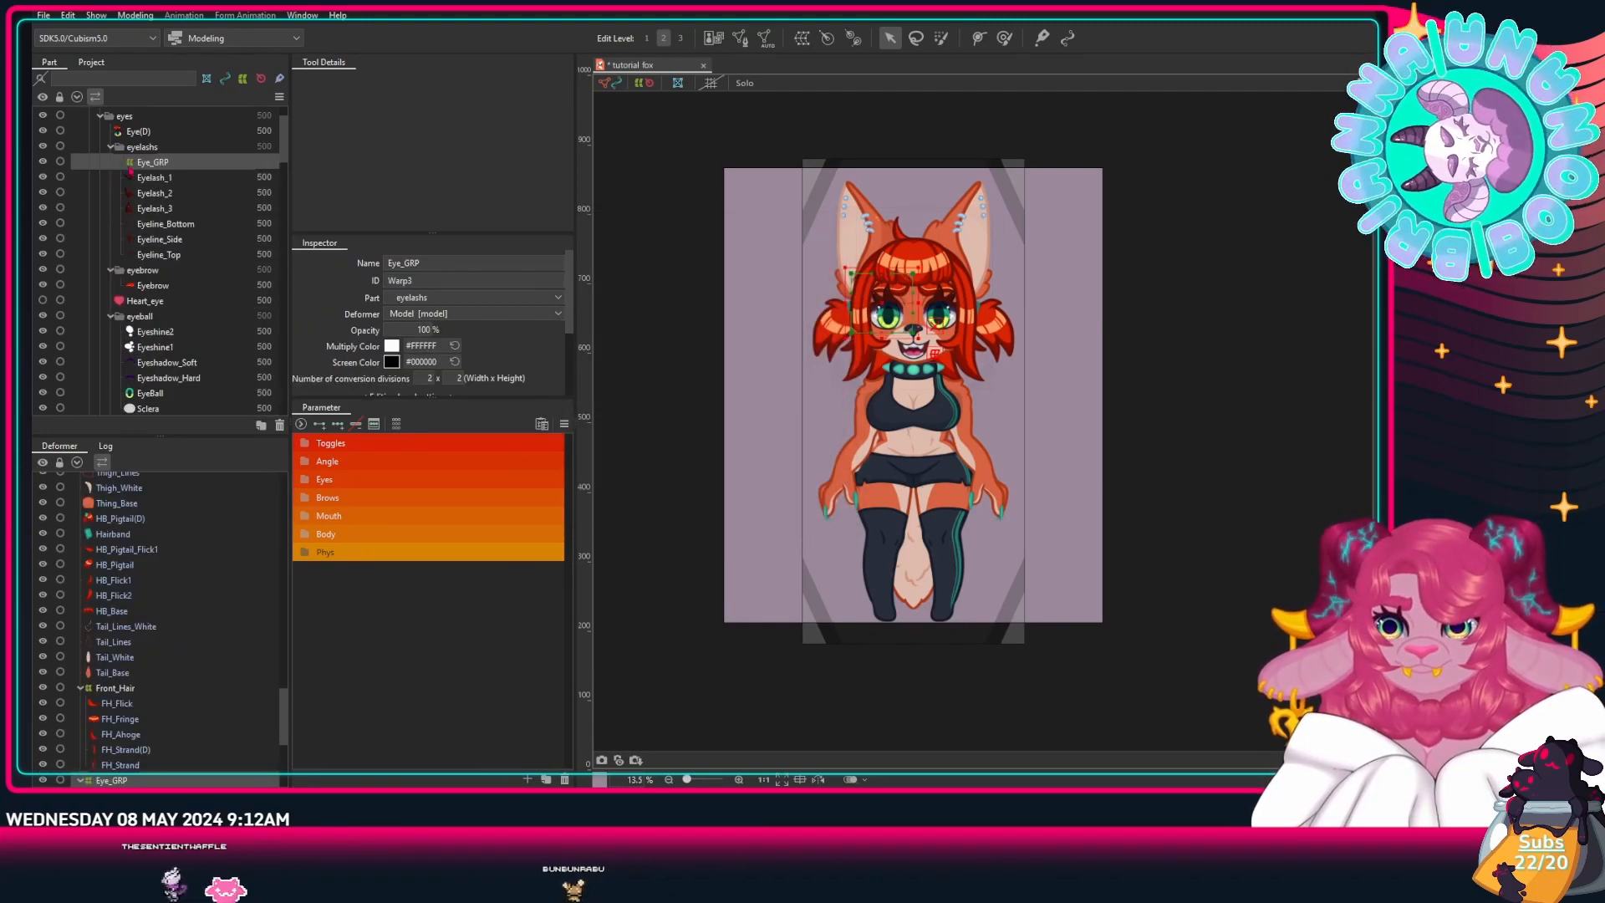
Step: Move the Eye_GRP deformer from the eyelashs folder into the eyes folder, just above eyelashs, and collapse eyelashs
{"action": "scroll", "coordinate": [154, 174], "scroll_direction": "up", "scroll_amount": 1}
{"action": "left_click_drag", "start_coordinate": [146, 218], "coordinate": [139, 204]}
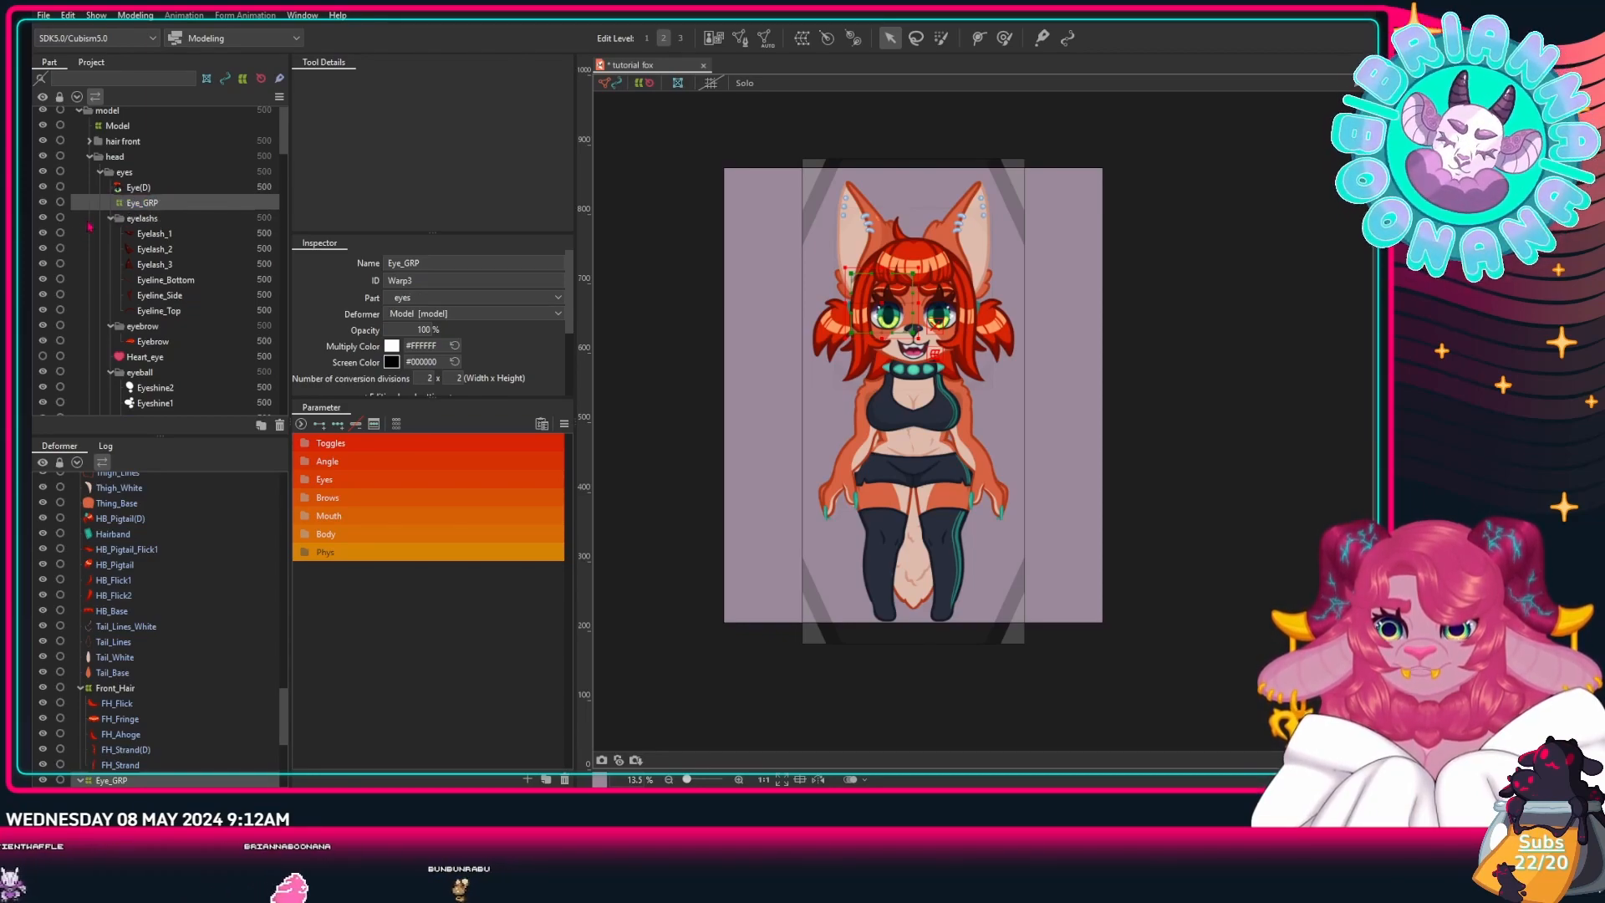
{"action": "left_click", "coordinate": [111, 218]}
Step: Move the Eye(D) mesh out of the eyes folder into the head folder, and collapse the eyebrow and eyeball folders
{"action": "left_click", "coordinate": [127, 186]}
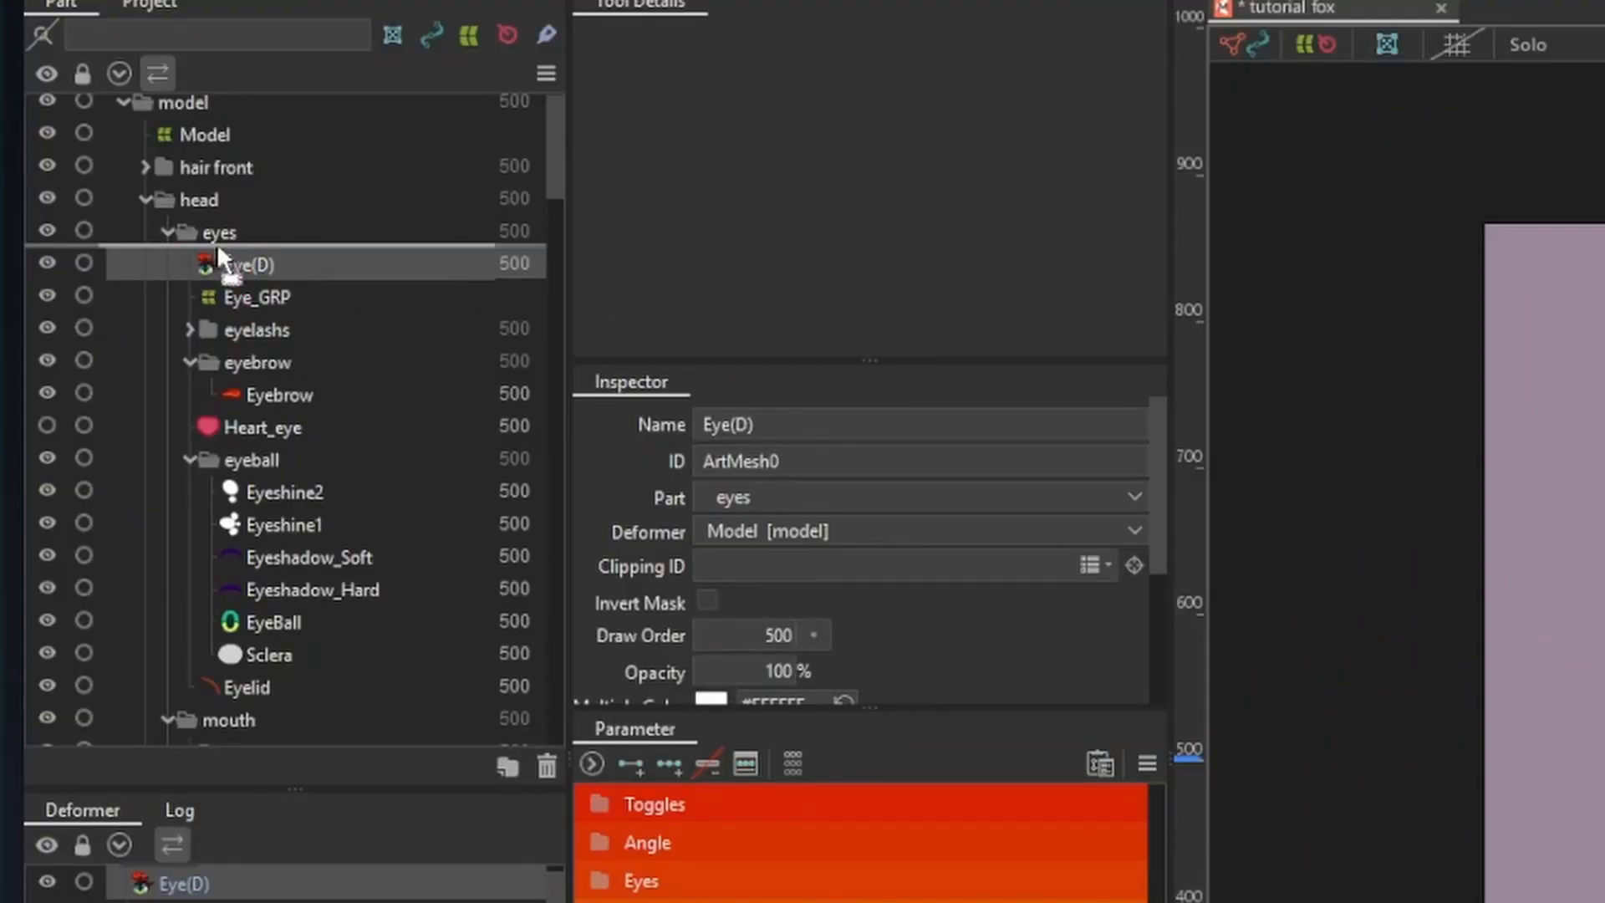
{"action": "left_click_drag", "start_coordinate": [219, 252], "coordinate": [217, 229]}
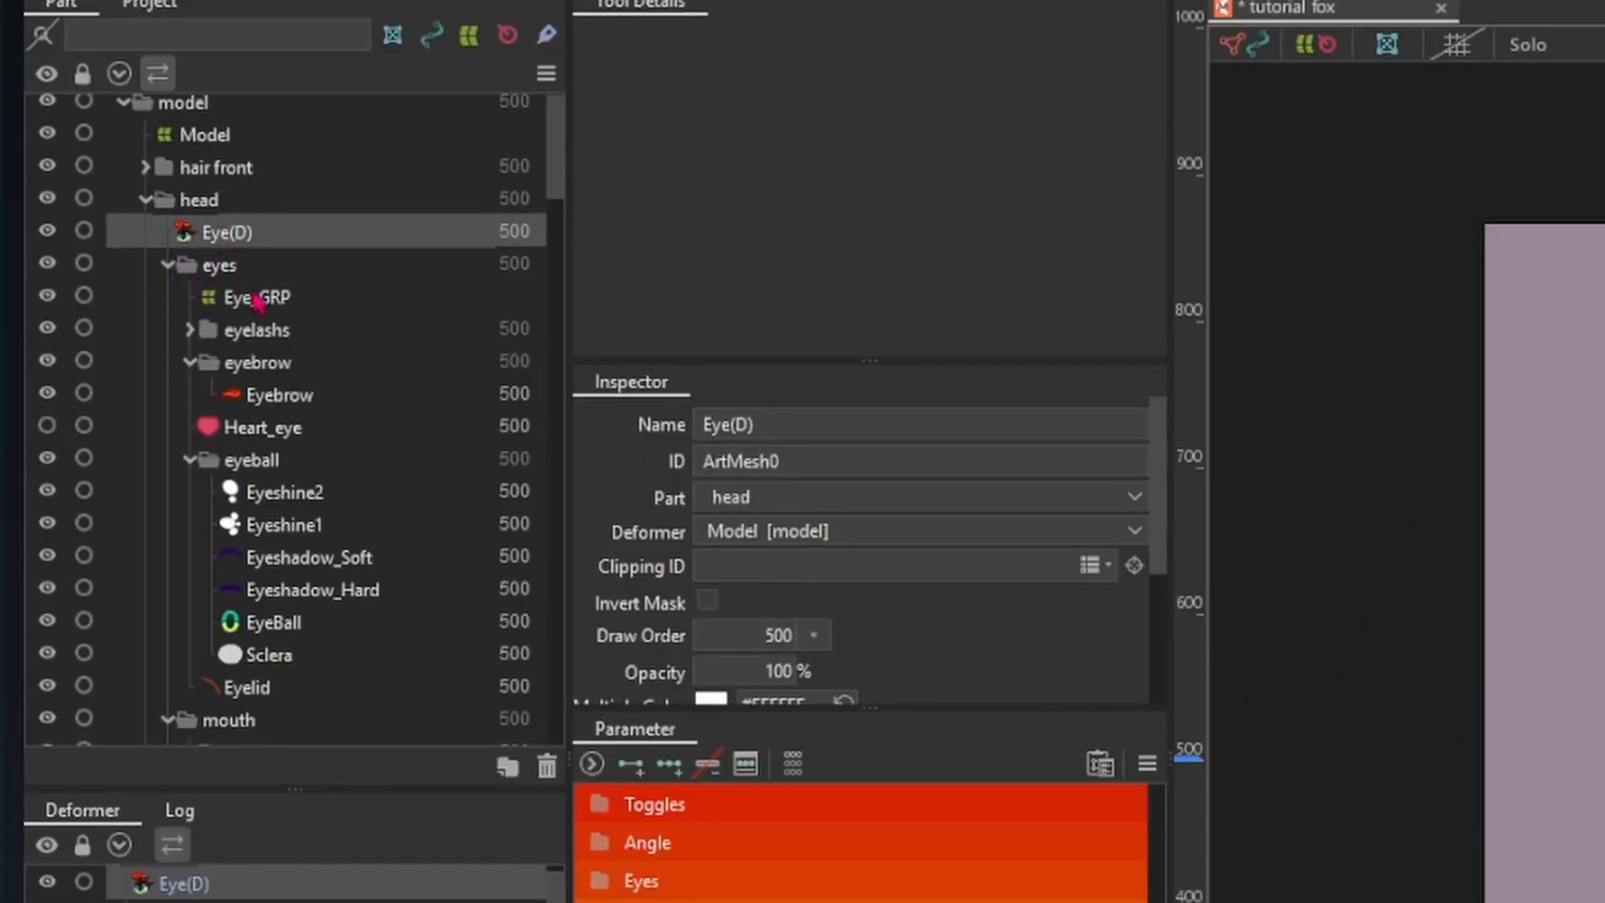
{"action": "left_click", "coordinate": [256, 299]}
{"action": "left_click", "coordinate": [228, 267]}
{"action": "left_click", "coordinate": [236, 297]}
{"action": "left_click", "coordinate": [220, 278]}
{"action": "left_click", "coordinate": [245, 306]}
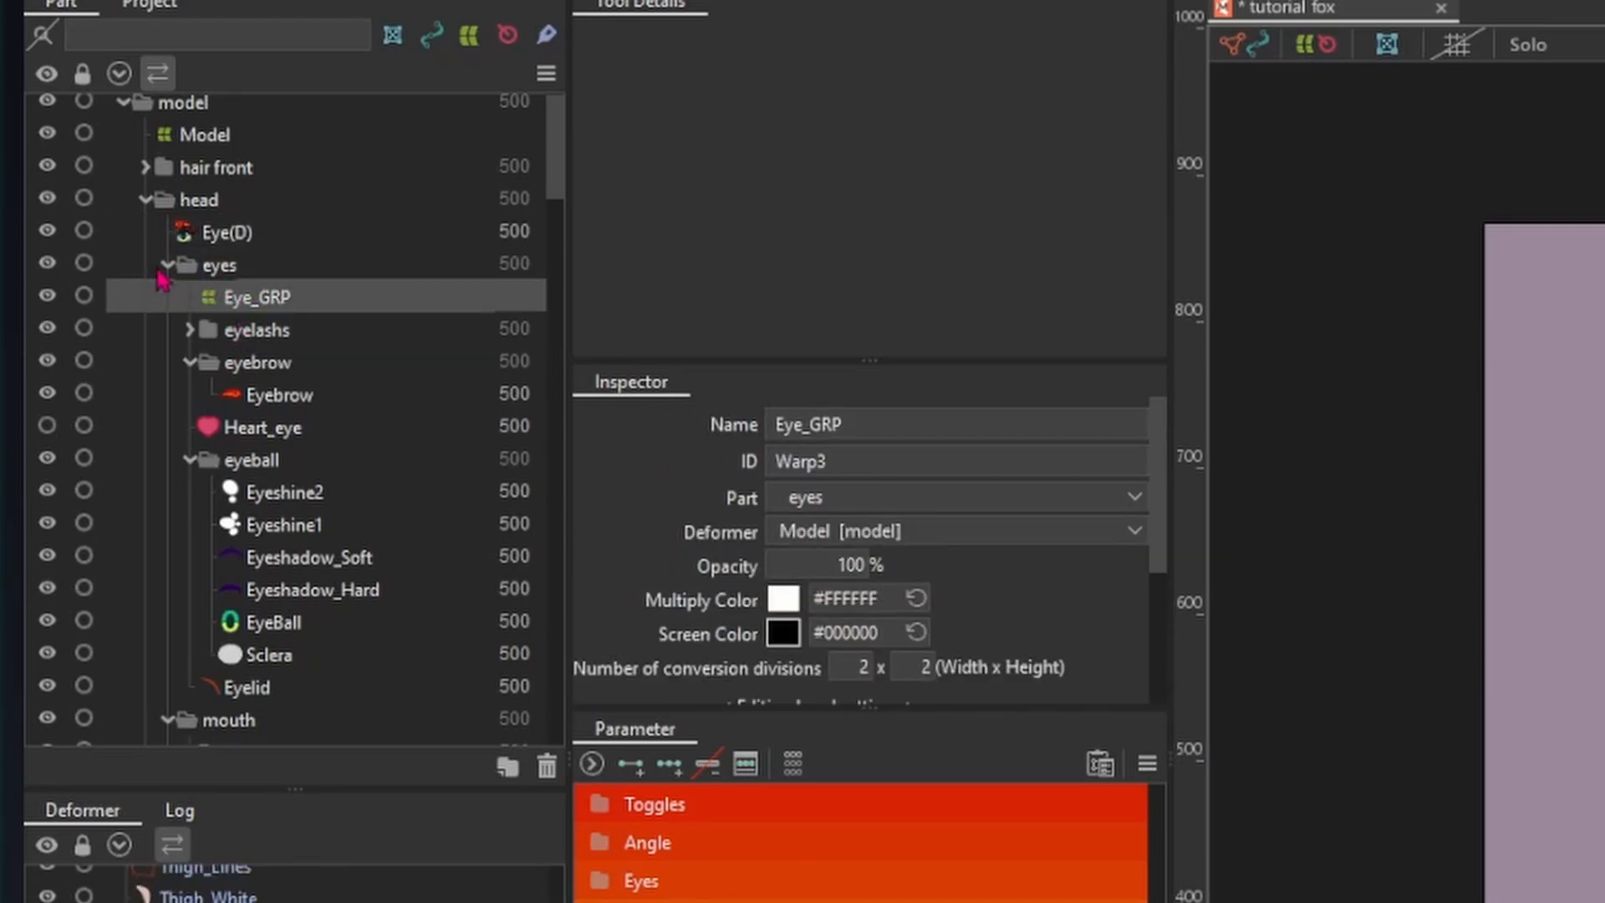
{"action": "left_click", "coordinate": [191, 362]}
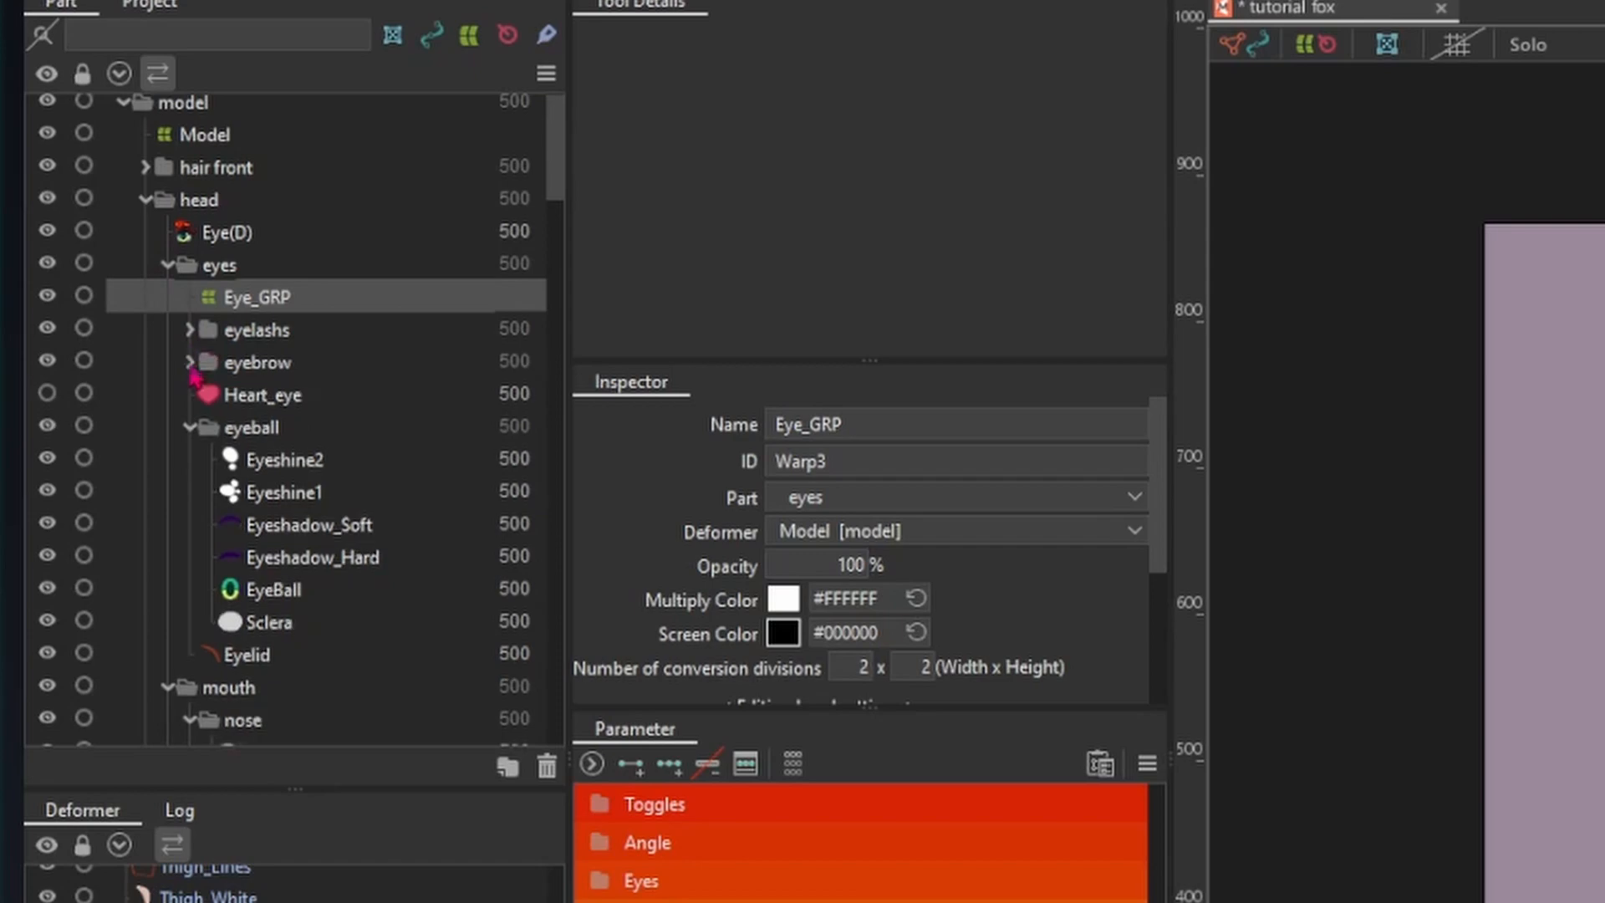
{"action": "left_click", "coordinate": [191, 427]}
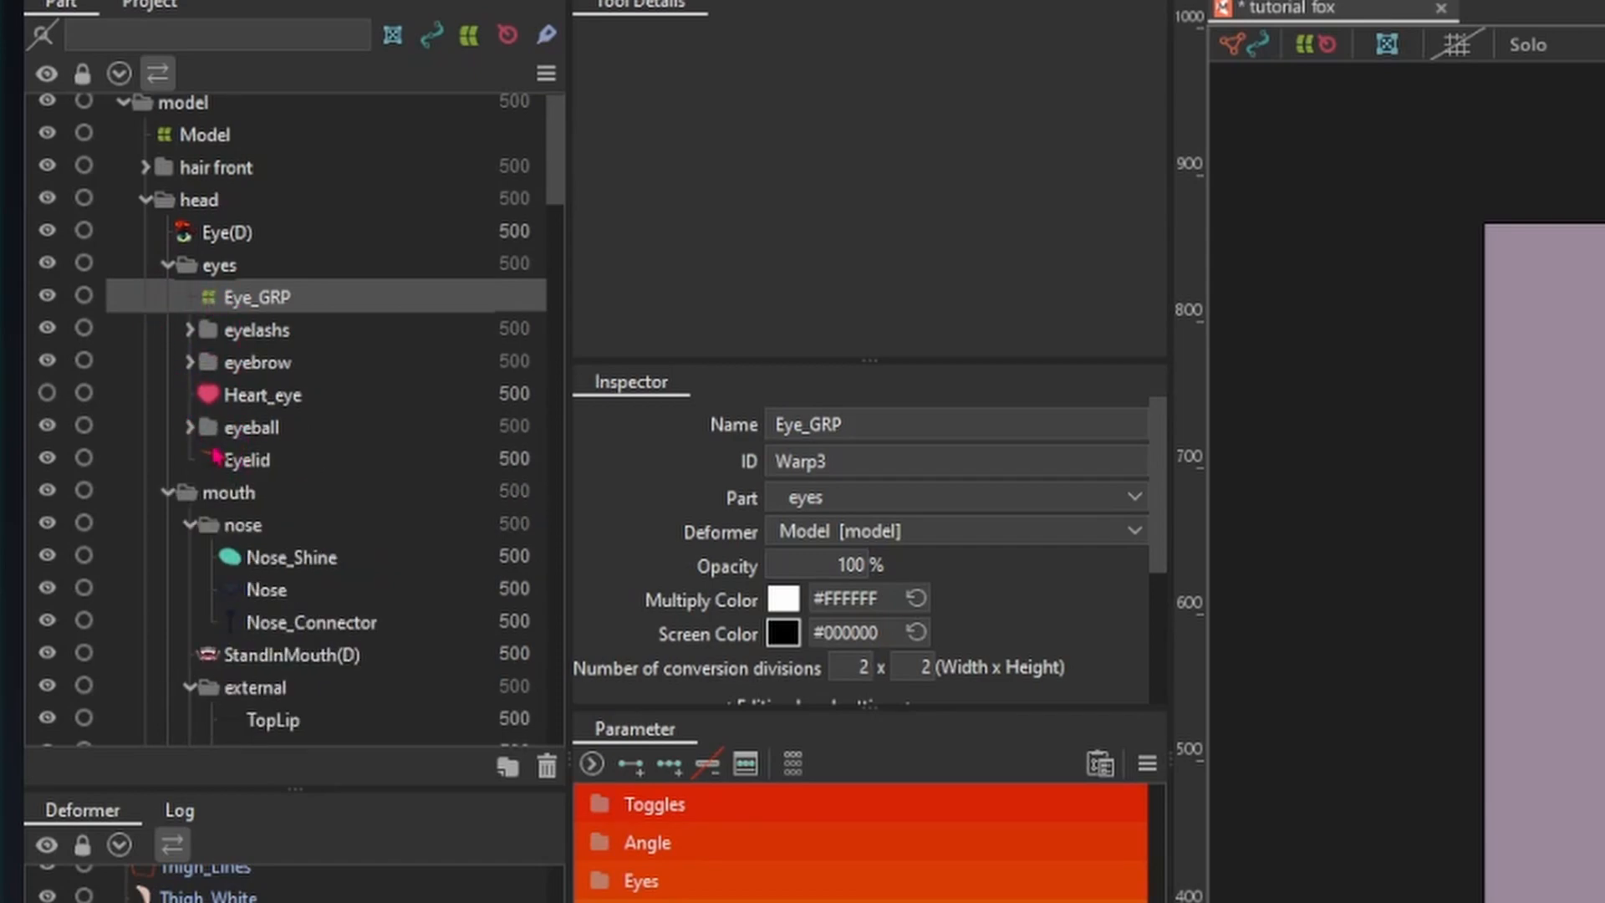
{"action": "left_click", "coordinate": [221, 266]}
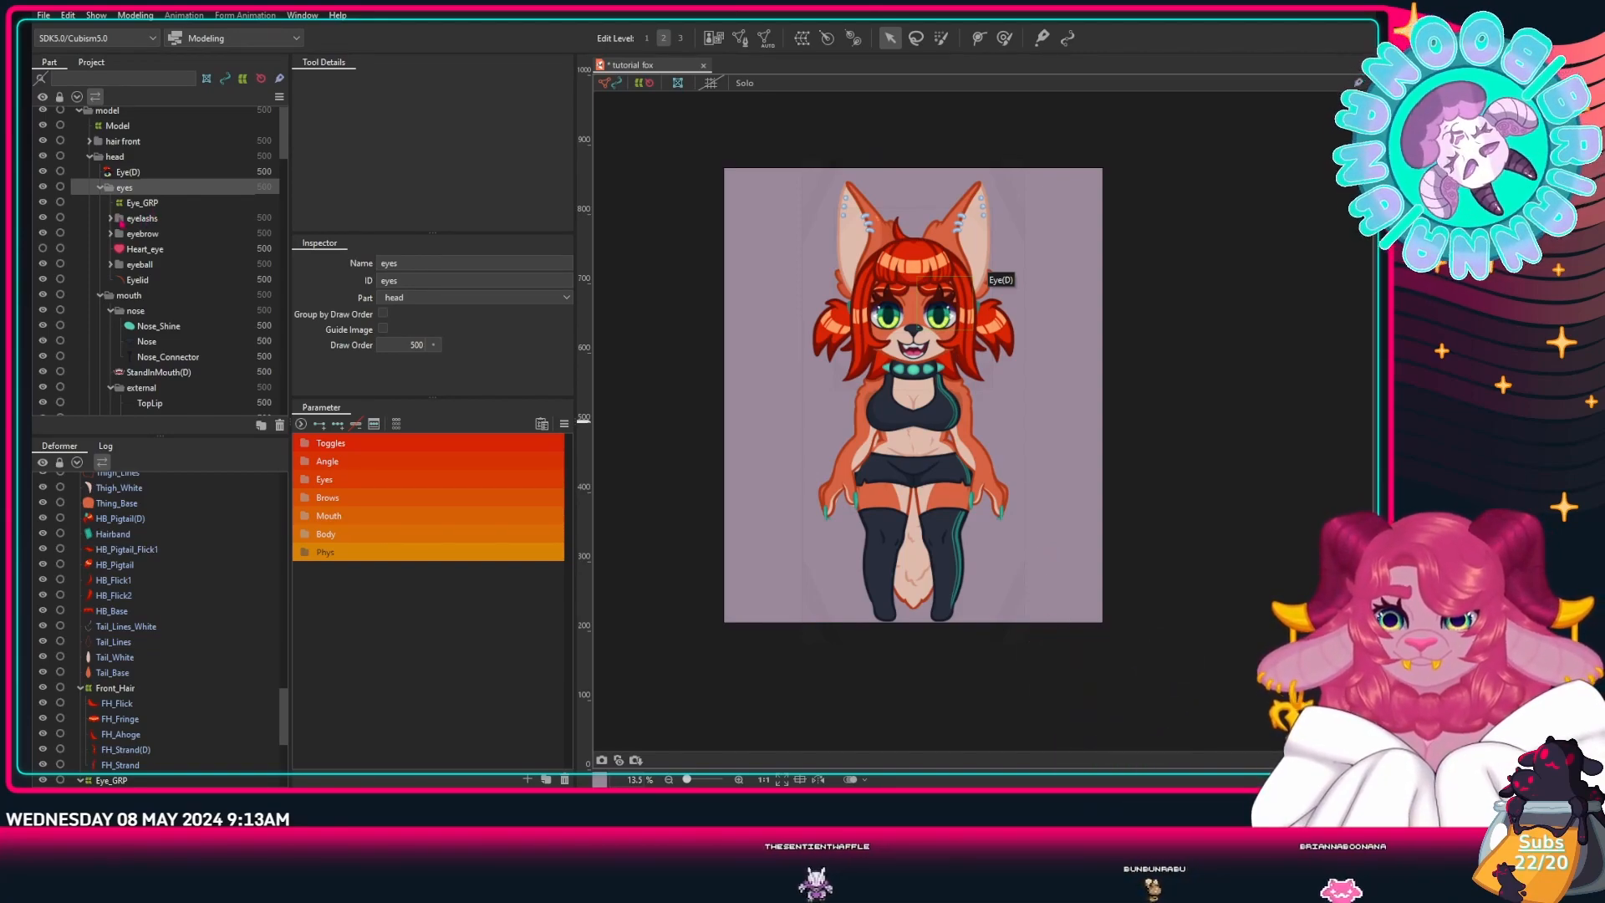
Step: Create a parent warp deformer named Eyelash_GRP for all six meshes in the eyelashs folder, with 1 × 1 Bezier and 2 × 2 conversion divisions
{"action": "left_click", "coordinate": [110, 218]}
{"action": "left_click", "coordinate": [155, 233]}
{"action": "left_click", "coordinate": [155, 312], "text": "shift"}
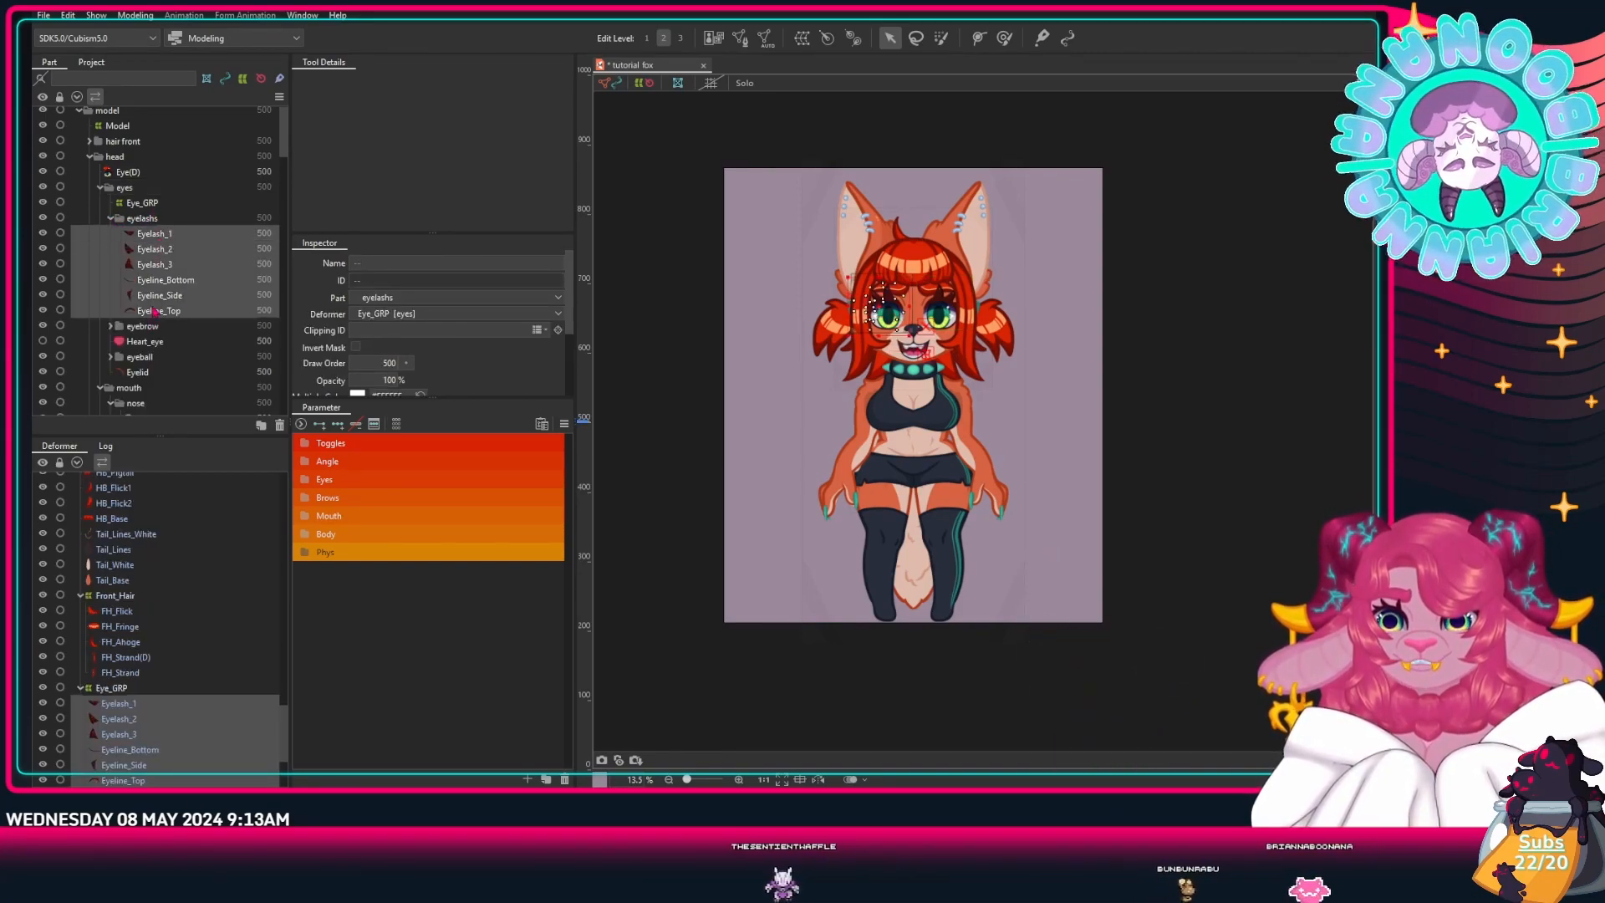
{"action": "left_click", "coordinate": [801, 37]}
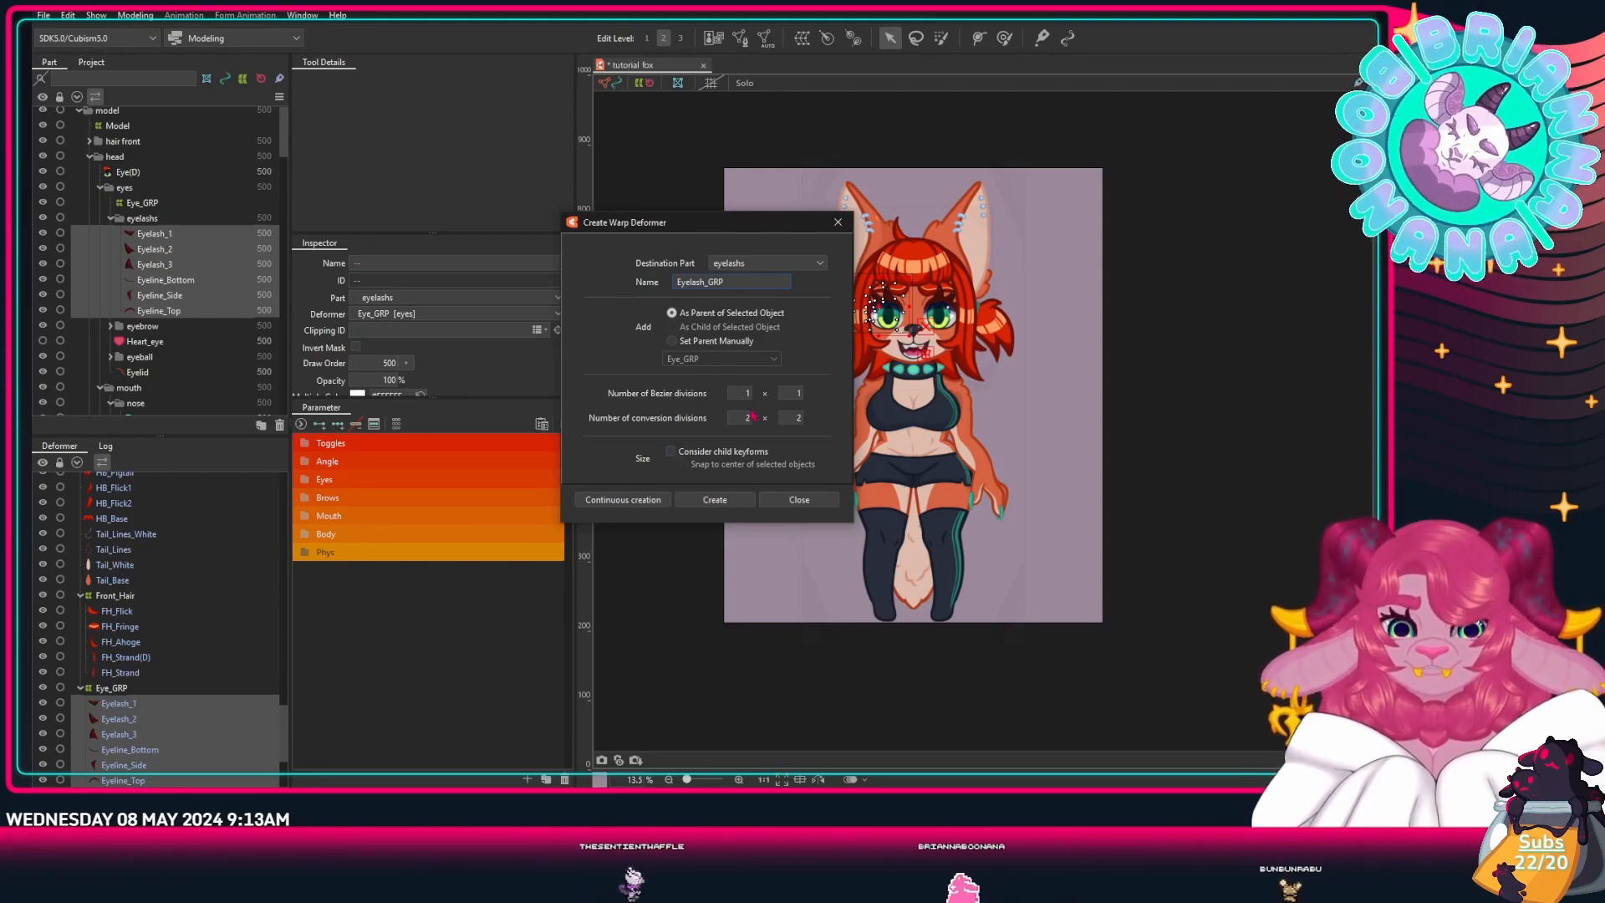
{"action": "left_click", "coordinate": [684, 504]}
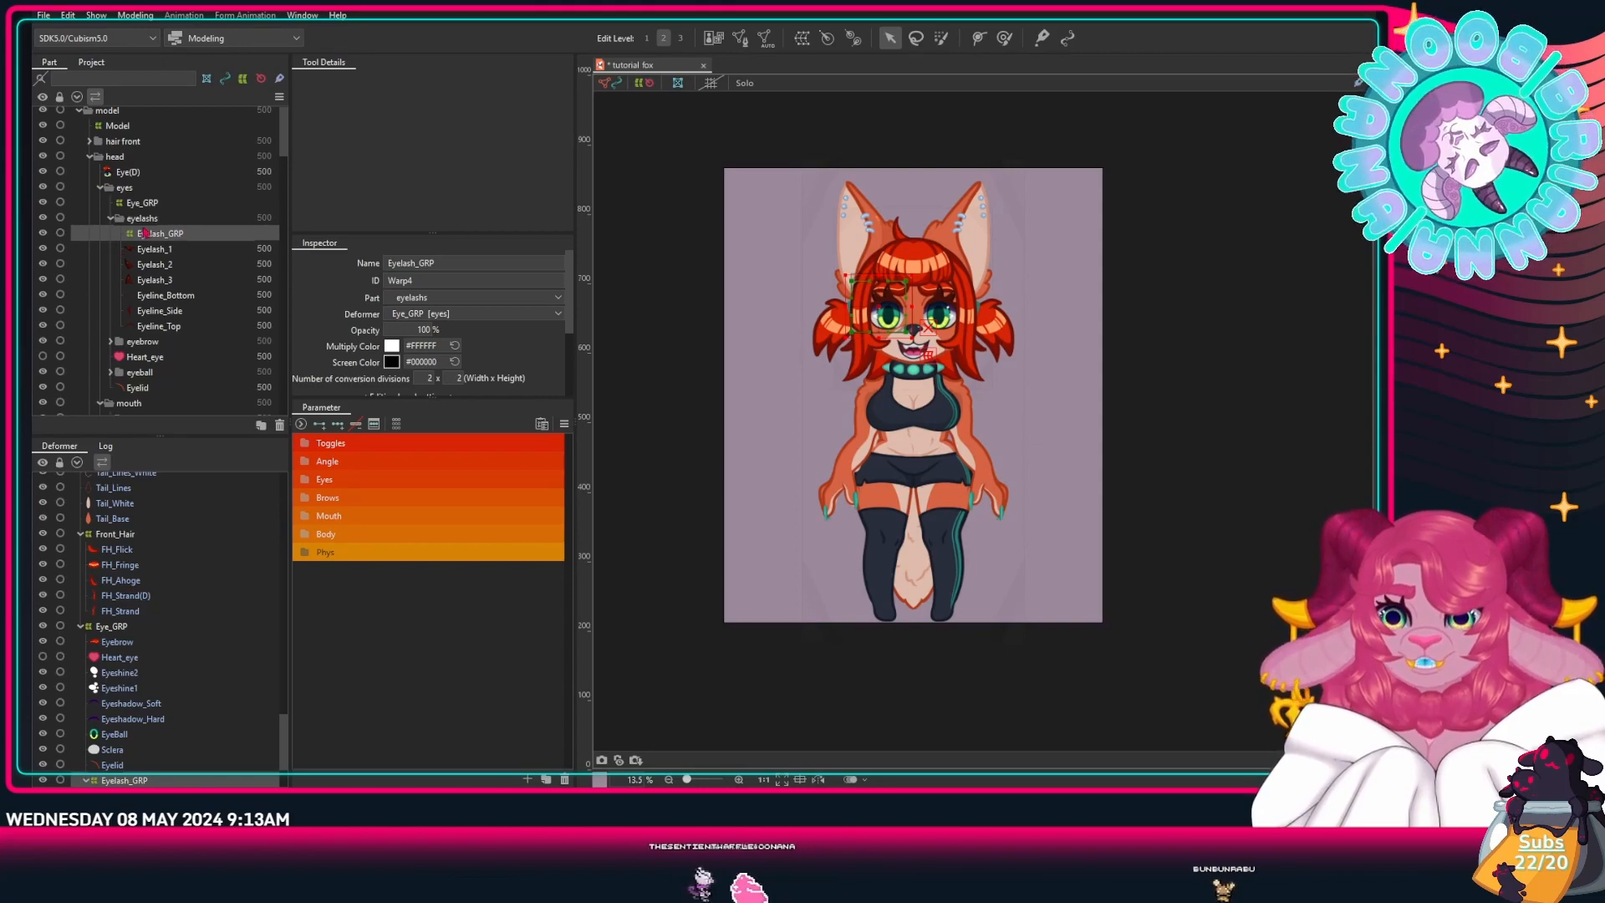
Step: Collapse the eyelashs folder, expand the eyebrow folder and select its Eyebrow mesh
{"action": "left_click", "coordinate": [110, 218]}
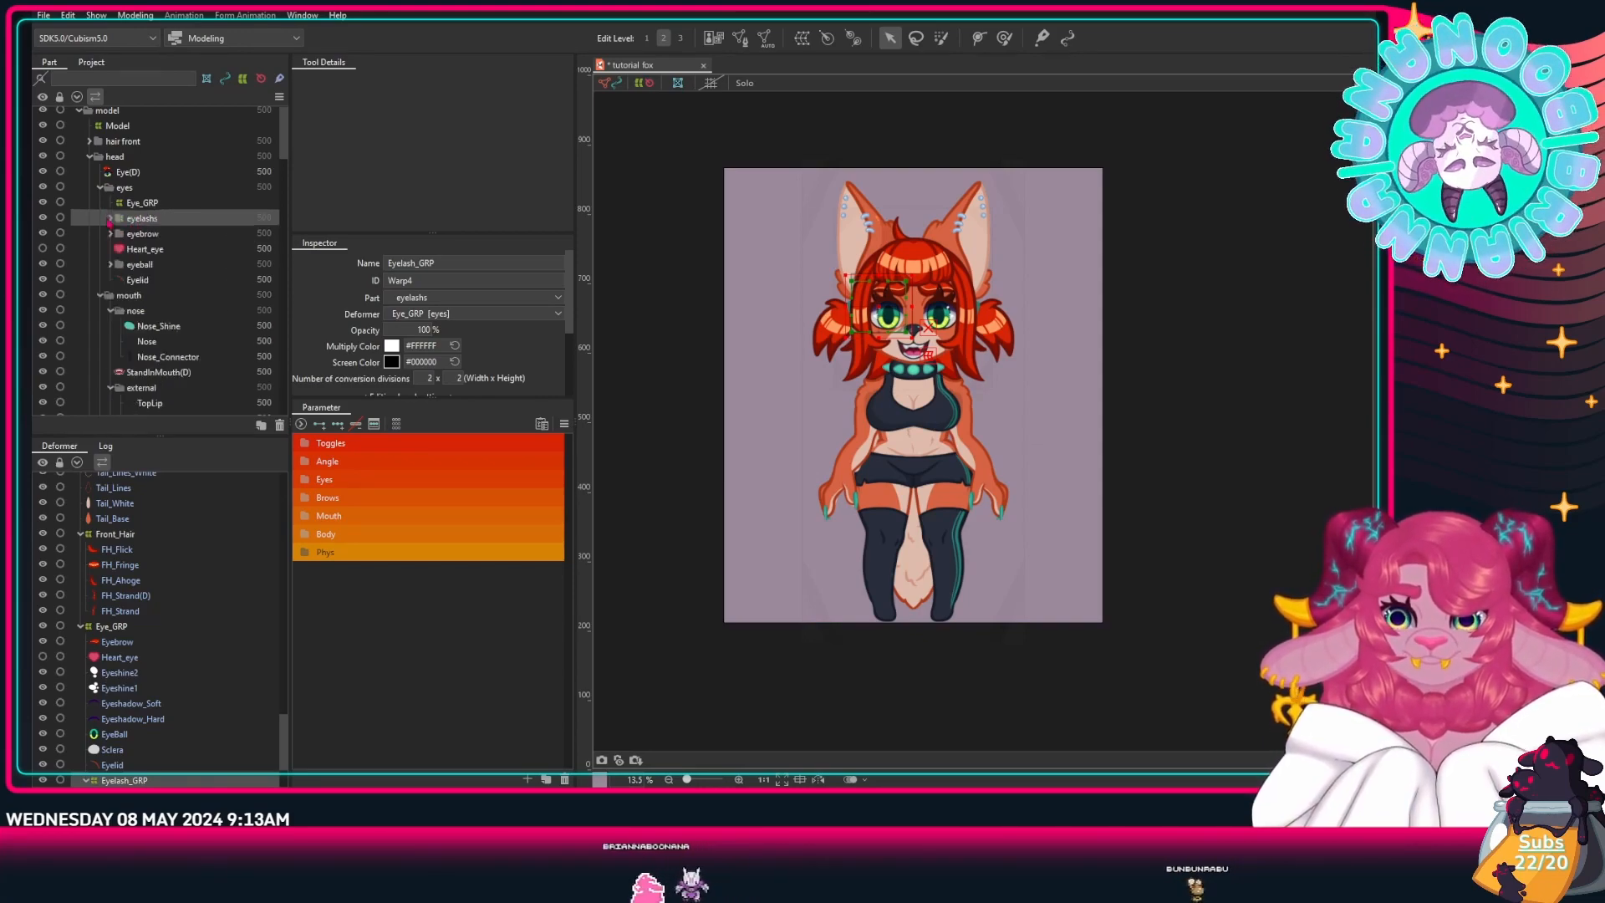
{"action": "left_click", "coordinate": [109, 233]}
{"action": "left_click", "coordinate": [151, 249]}
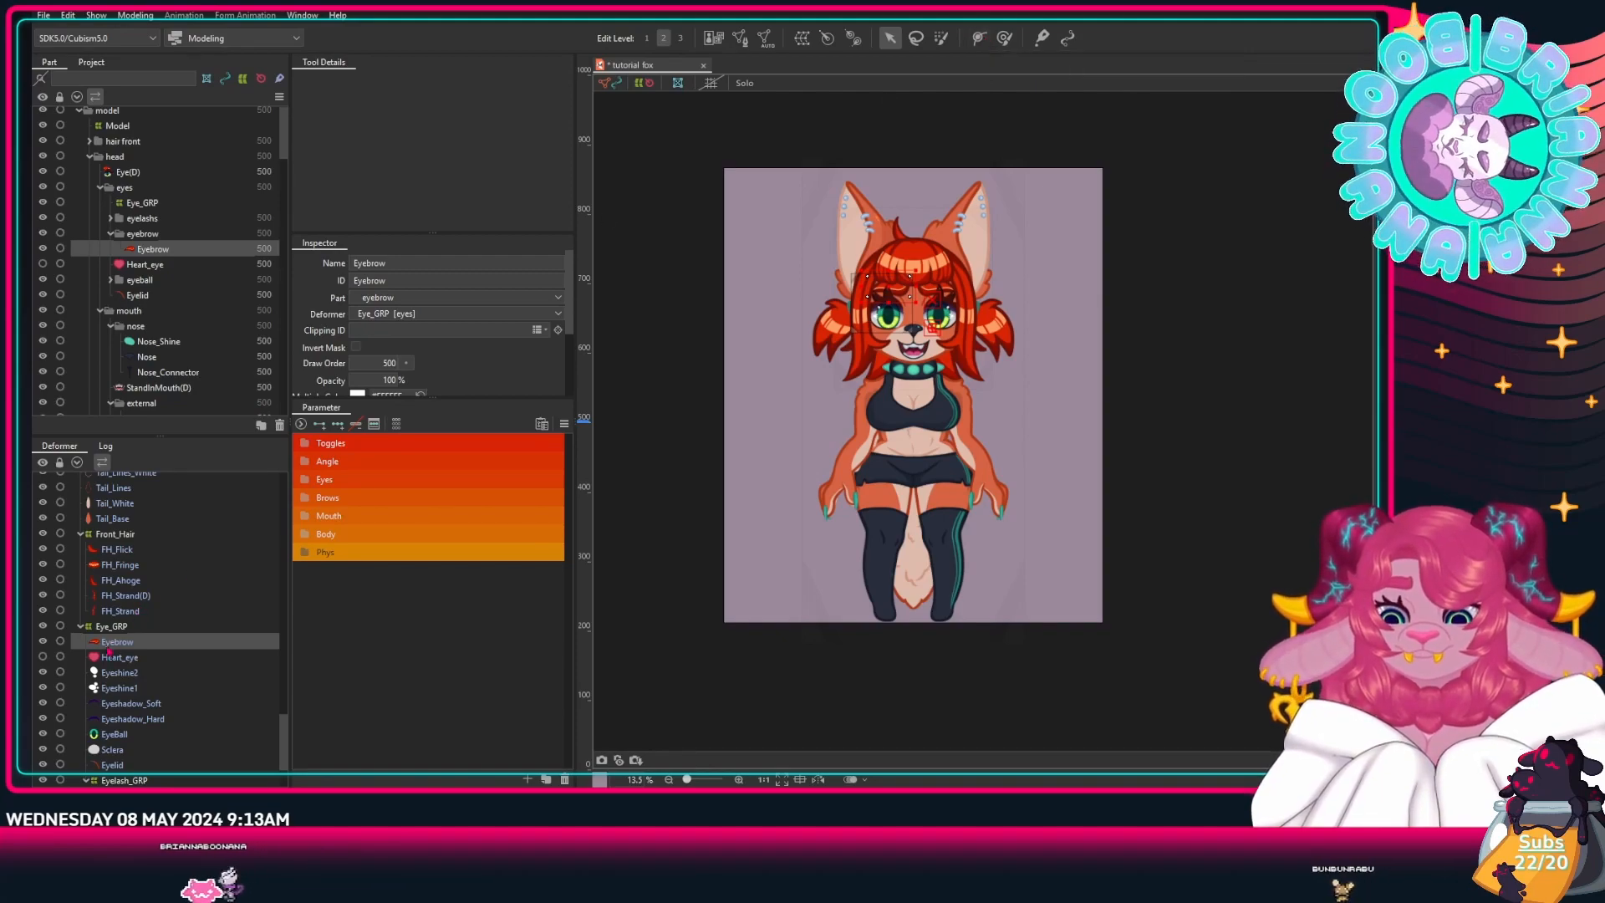
Step: Expand the eyeball folder and create a parent warp deformer named Heart_eye_Toggle for the Heart_eye mesh, with 1 × 1 Bezier and 2 × 2 conversion divisions
{"action": "left_click", "coordinate": [141, 271]}
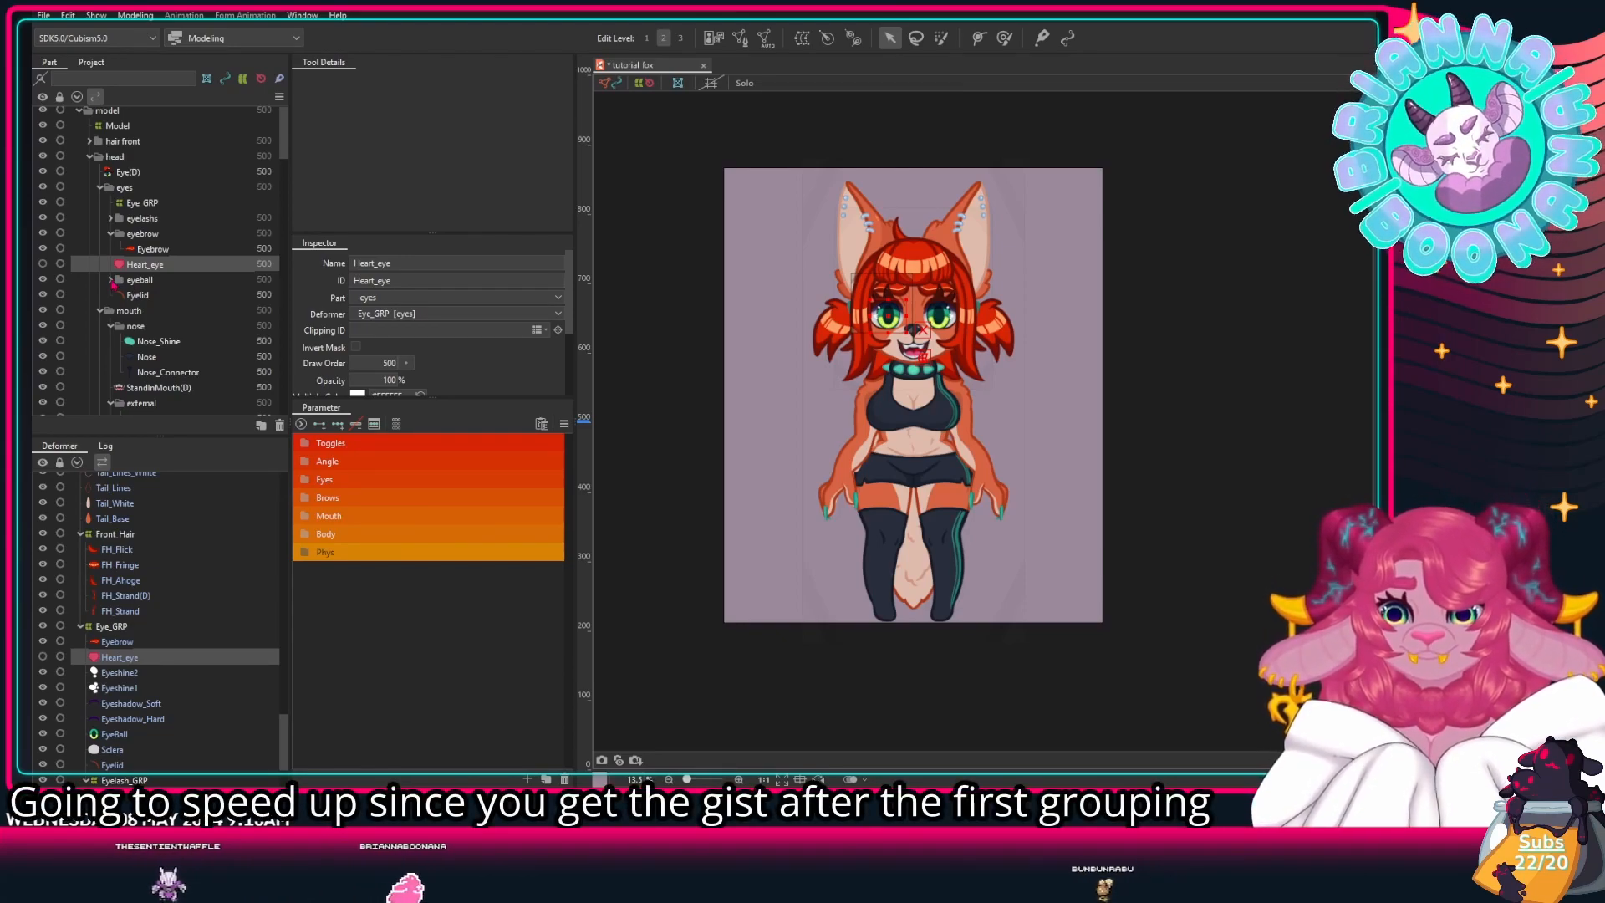
{"action": "left_click", "coordinate": [112, 280]}
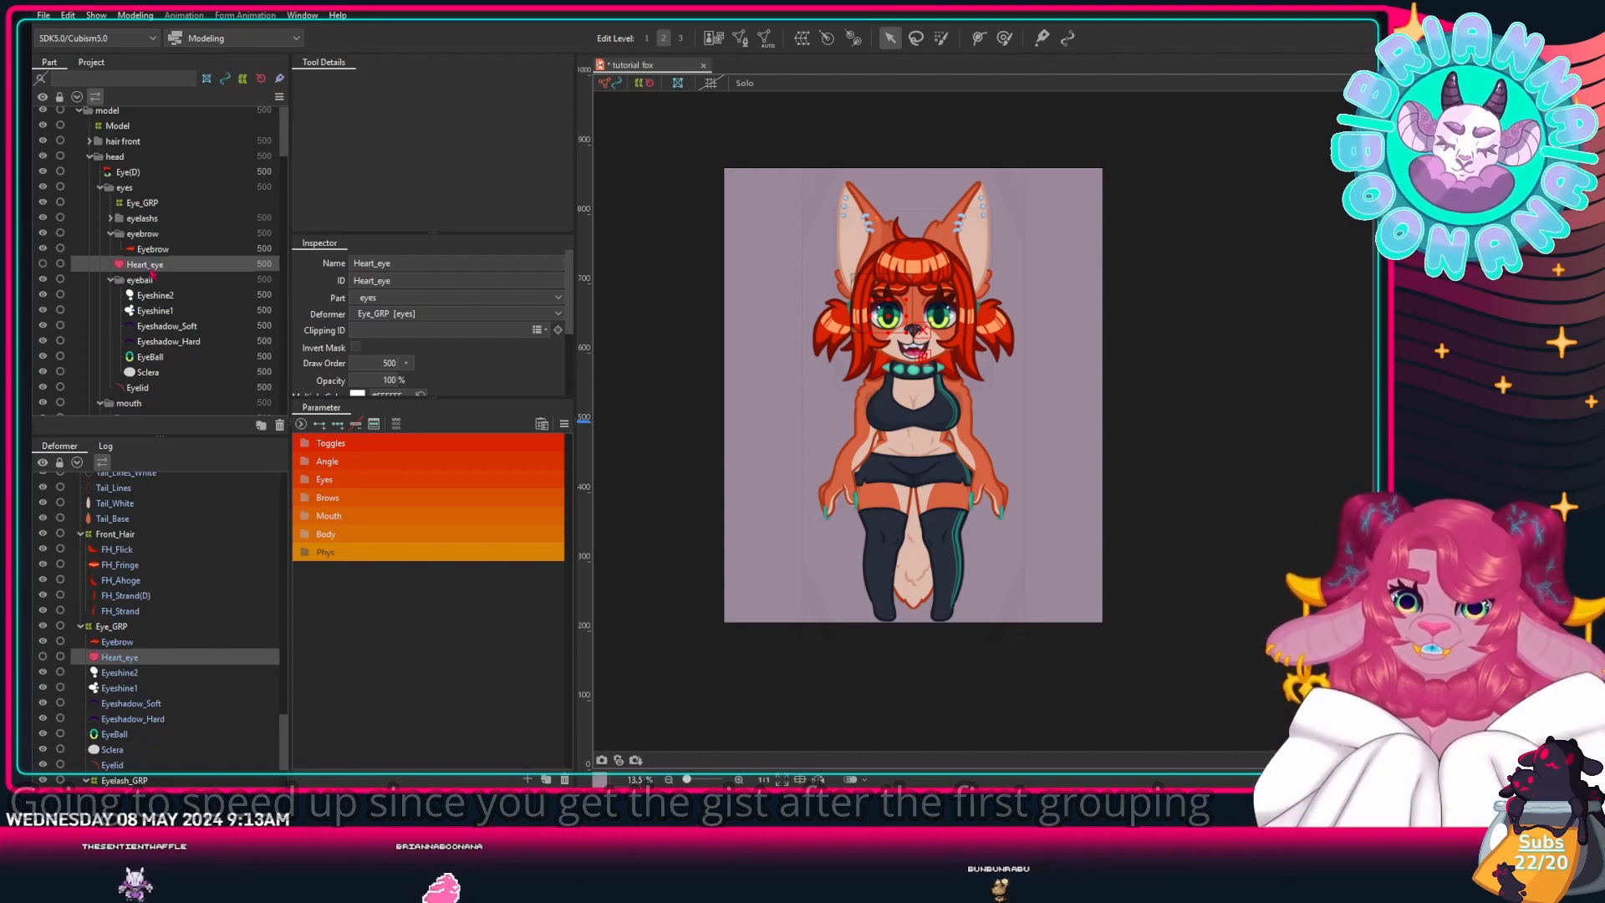
{"action": "left_click", "coordinate": [801, 37]}
{"action": "triple_click", "coordinate": [779, 281]}
{"action": "type", "text": "Heart_eye"}
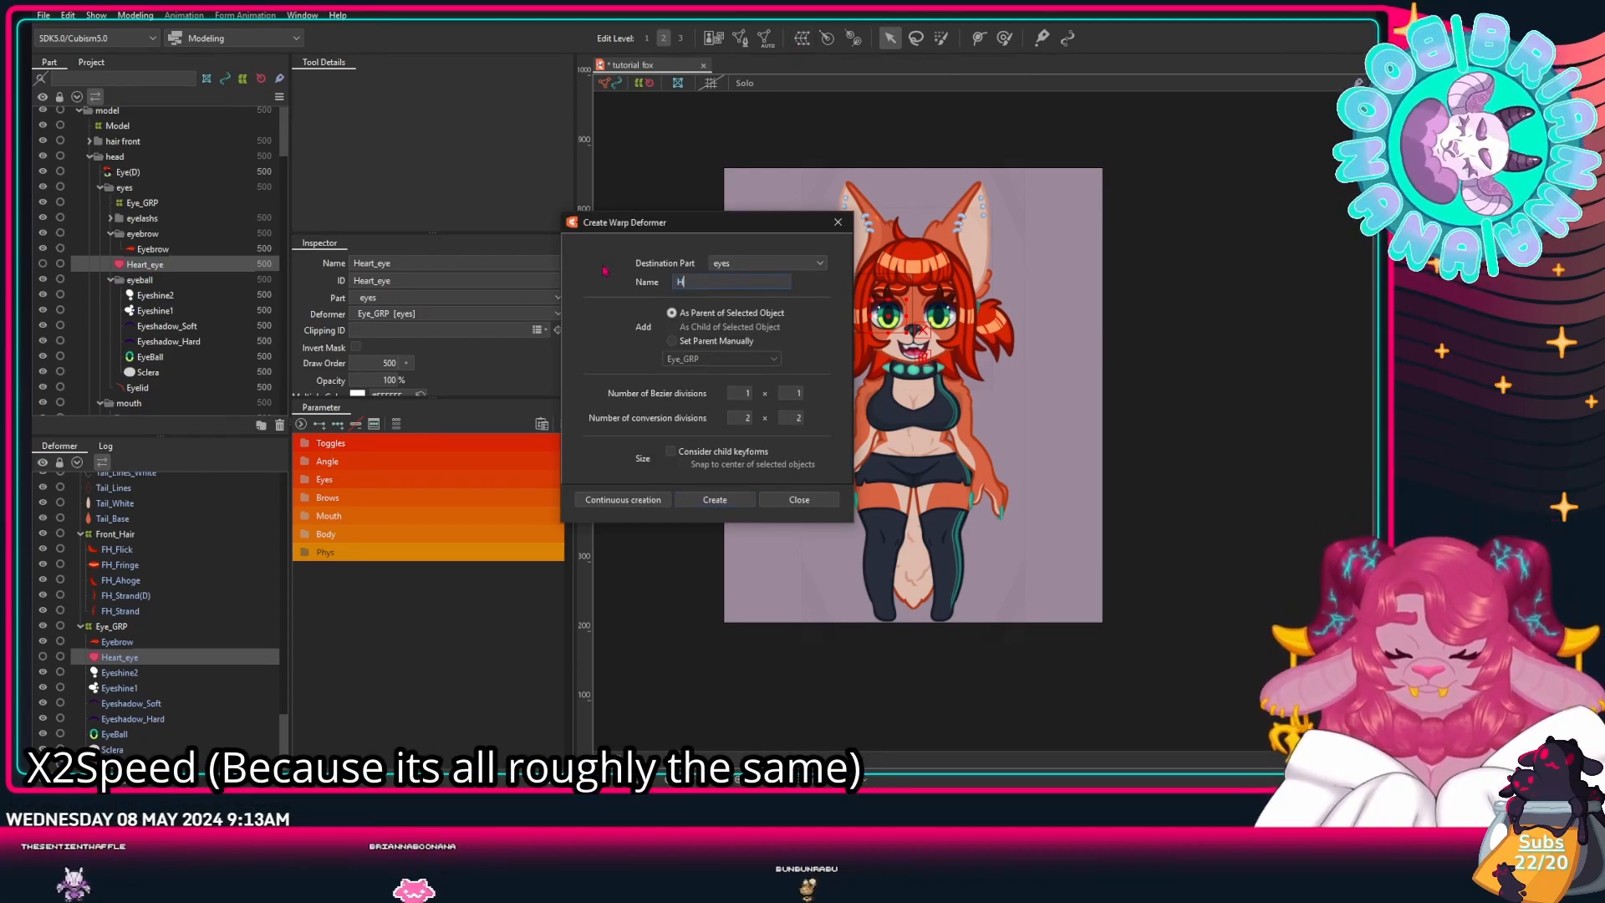
{"action": "type", "text": "_Toggle"}
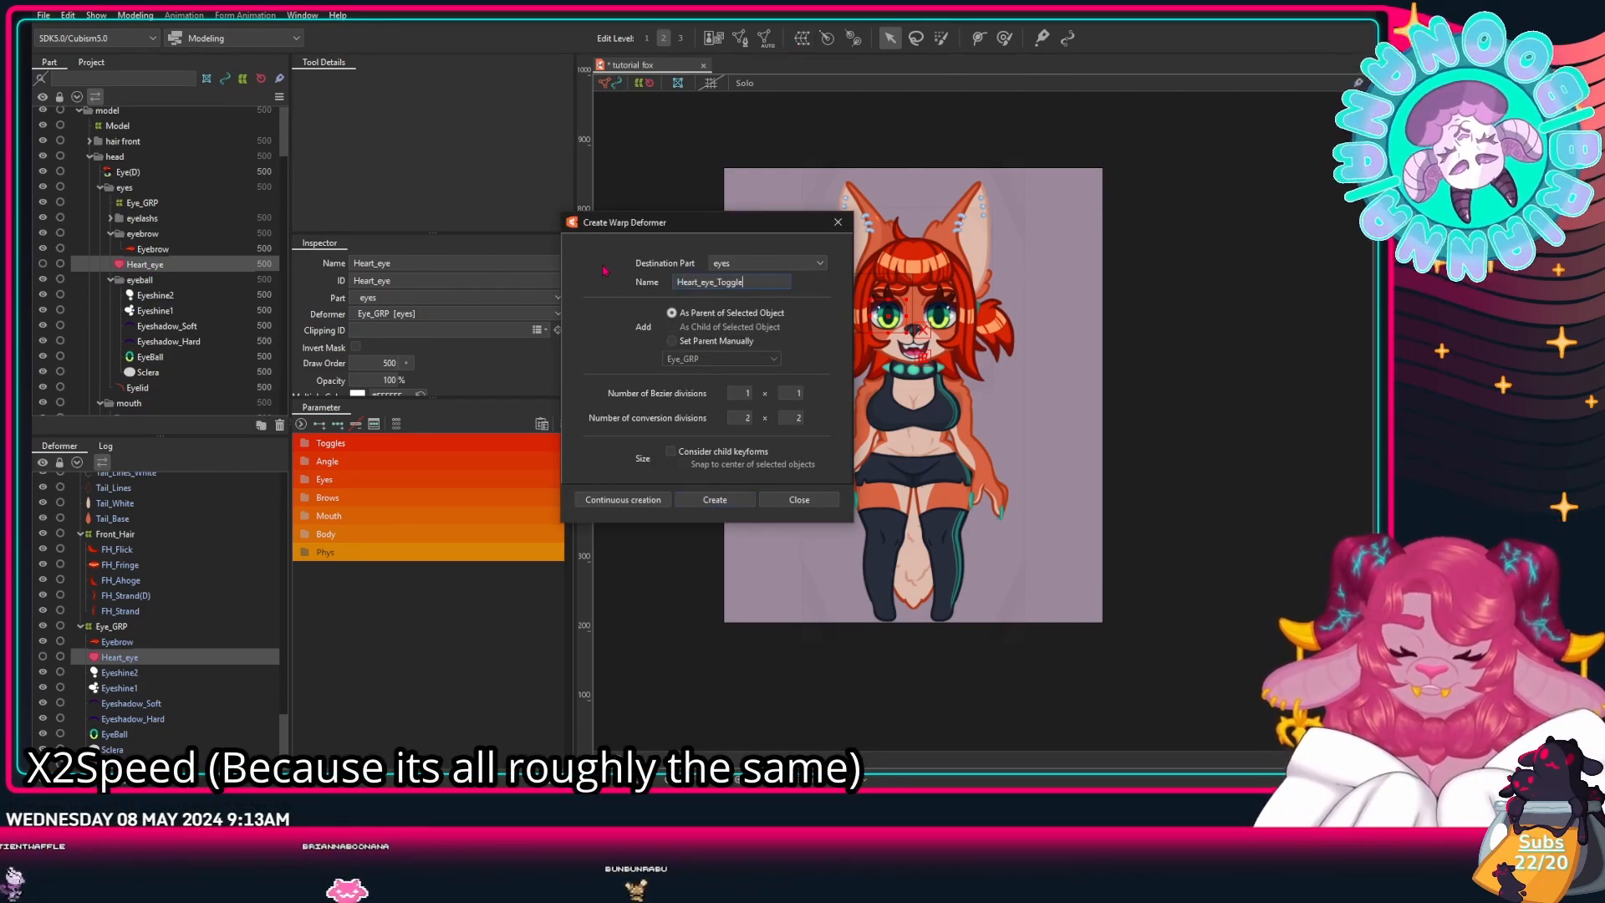
{"action": "key", "text": "Return"}
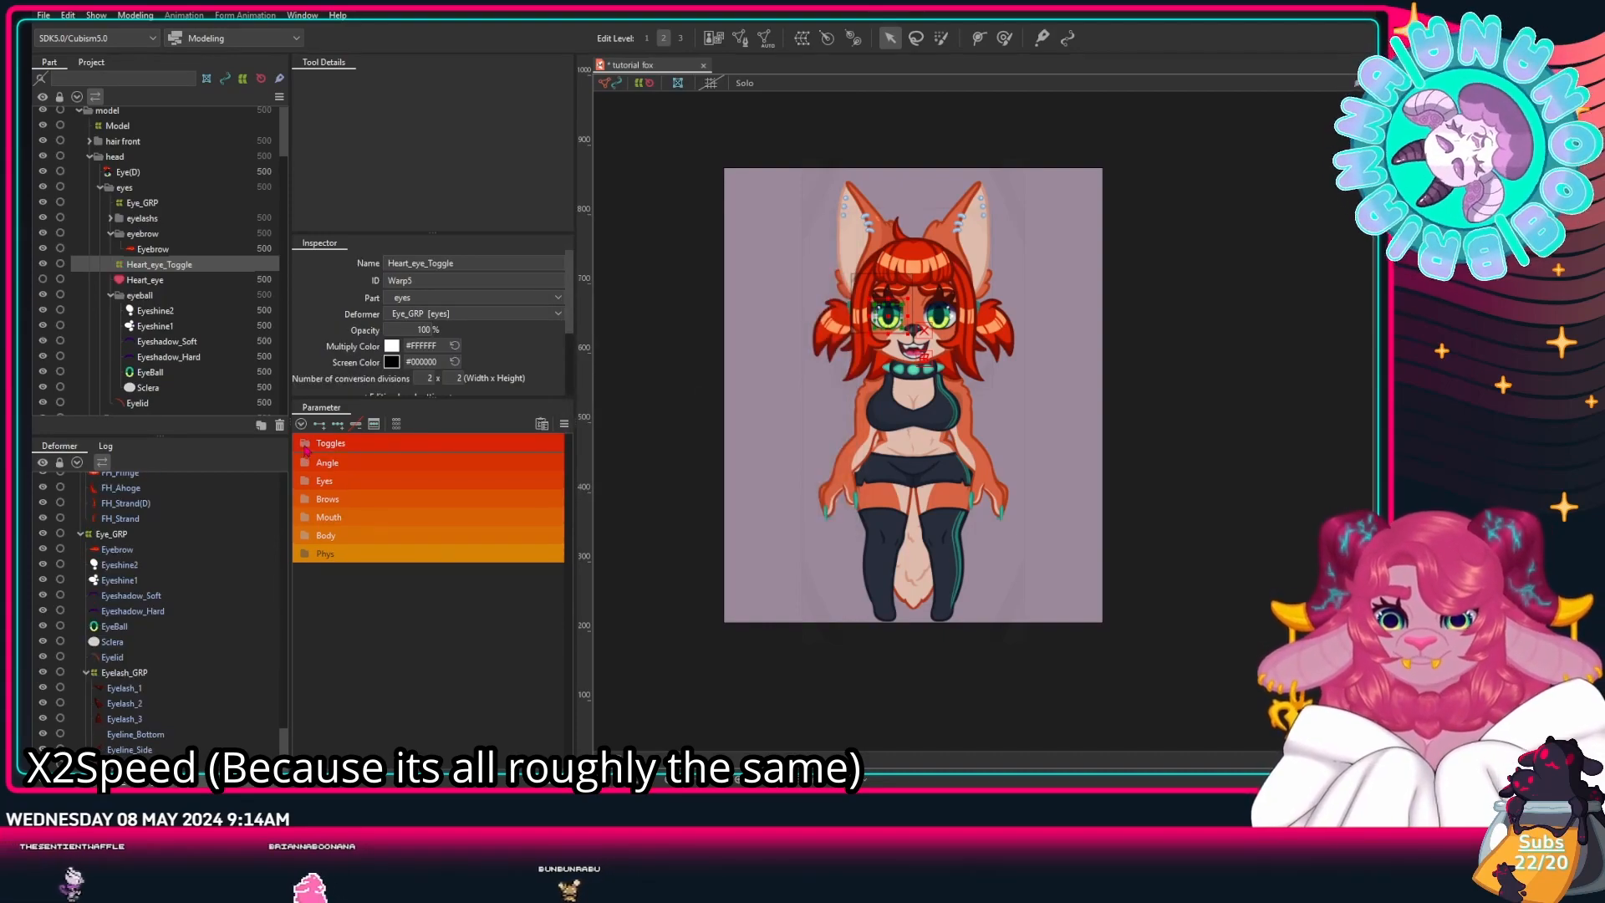
Step: Show the Heart_eye mesh to examine its placement over the eye, and hide it again
{"action": "left_click", "coordinate": [42, 280]}
{"action": "left_click", "coordinate": [144, 279]}
{"action": "scroll", "coordinate": [897, 315], "scroll_direction": "up", "scroll_amount": 8}
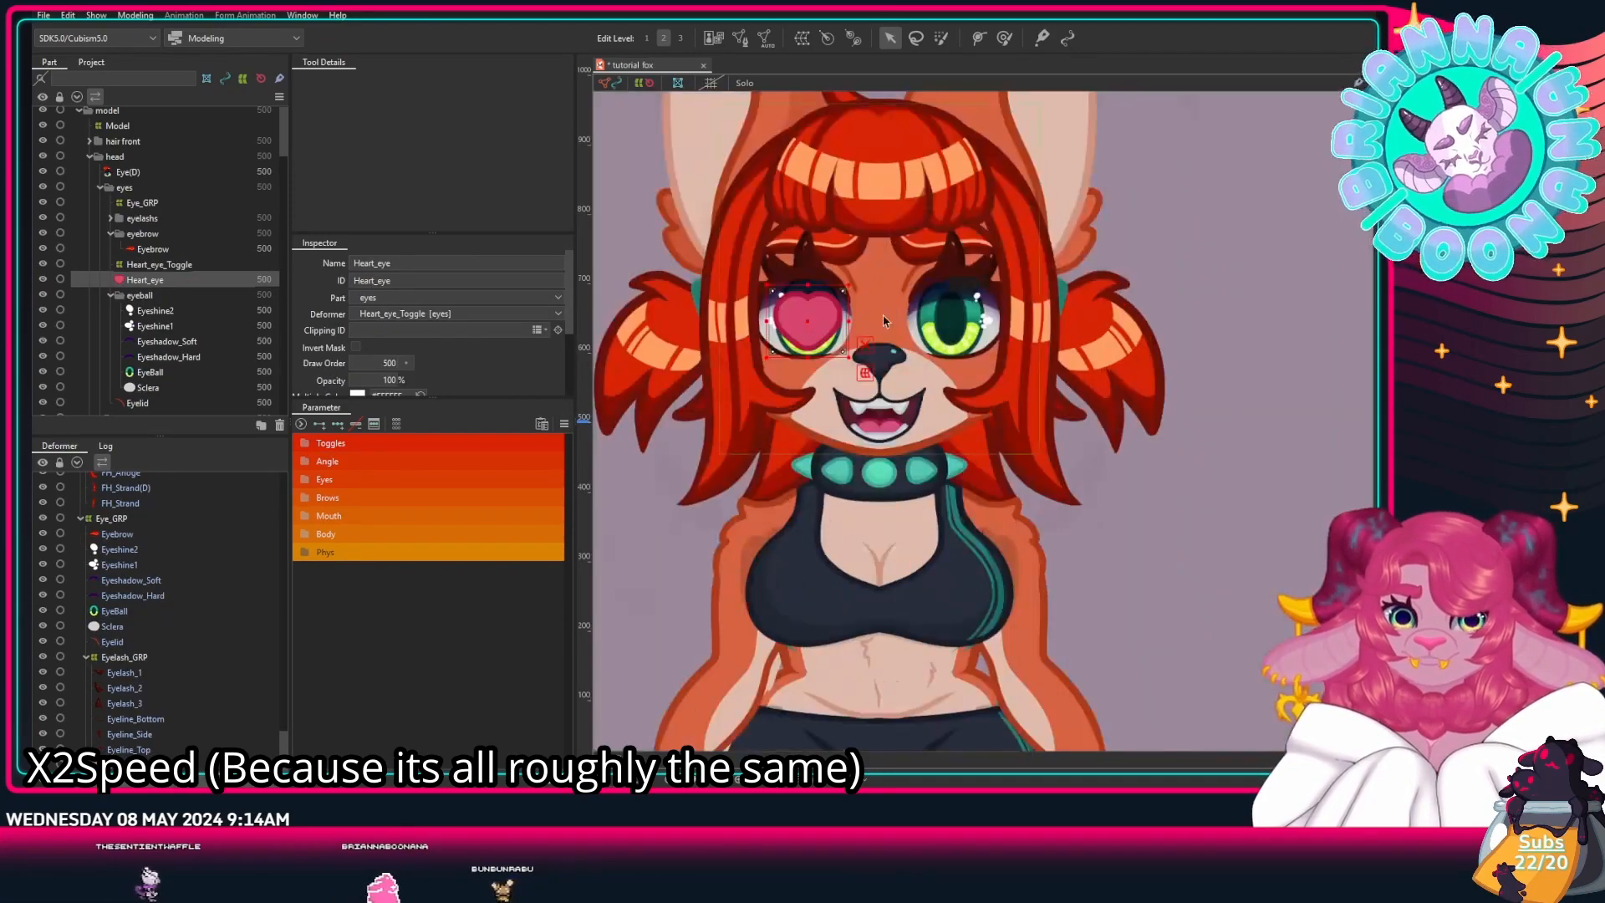
{"action": "mouse_move", "coordinate": [393, 379]}
{"action": "left_mouse_down"}
{"action": "mouse_move", "coordinate": [318, 380]}
{"action": "mouse_move", "coordinate": [398, 377]}
{"action": "left_mouse_up"}
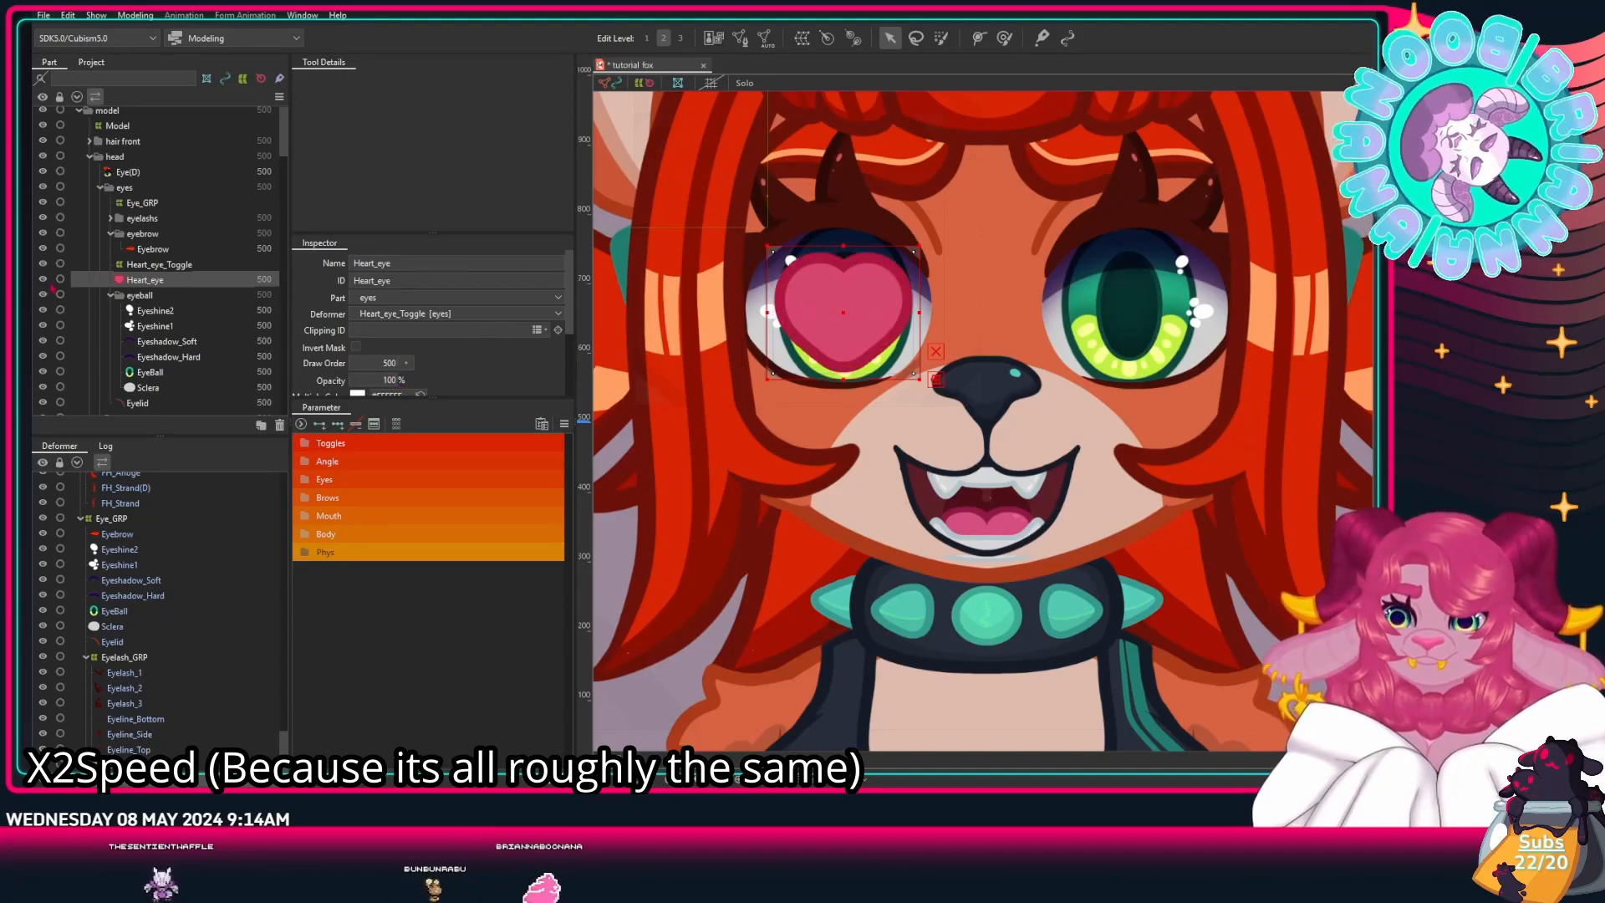
{"action": "left_click", "coordinate": [41, 279]}
Step: Create a parent warp deformer named Eyeball_Grp for the meshes Eyeshine2 through Sclera, with 1 × 1 Bezier and 2 × 2 conversion divisions, and collapse eyeball
{"action": "left_click", "coordinate": [150, 310]}
{"action": "scroll", "coordinate": [151, 311], "scroll_direction": "down", "scroll_amount": 2}
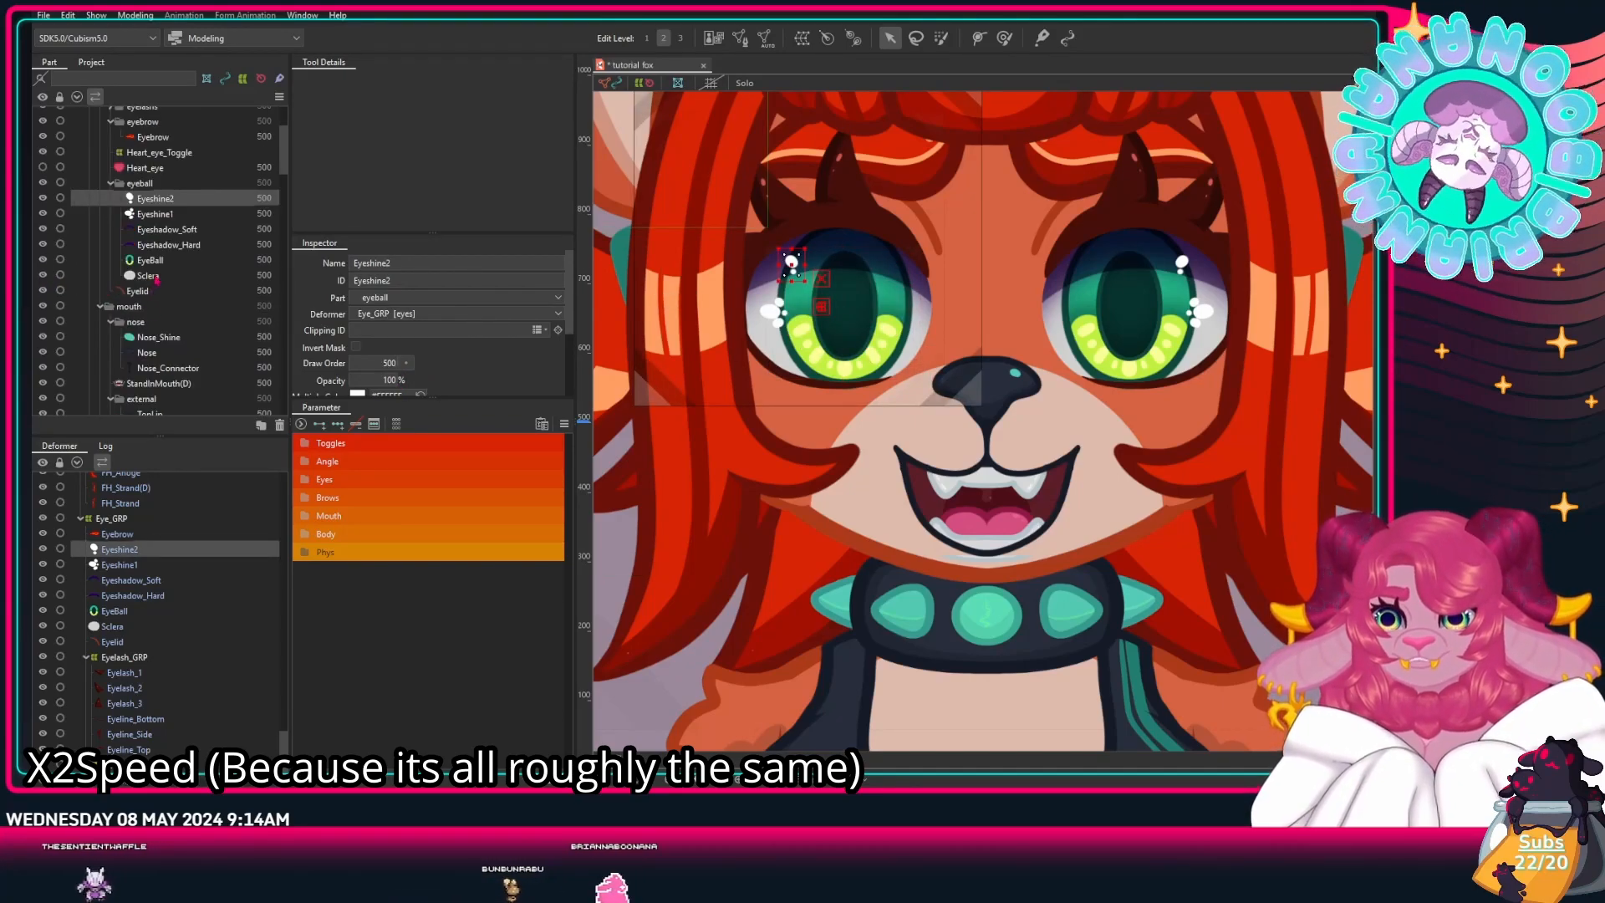
{"action": "left_click", "coordinate": [147, 275], "text": "shift"}
{"action": "left_click", "coordinate": [801, 38]}
{"action": "left_click_drag", "start_coordinate": [774, 281], "coordinate": [631, 280]}
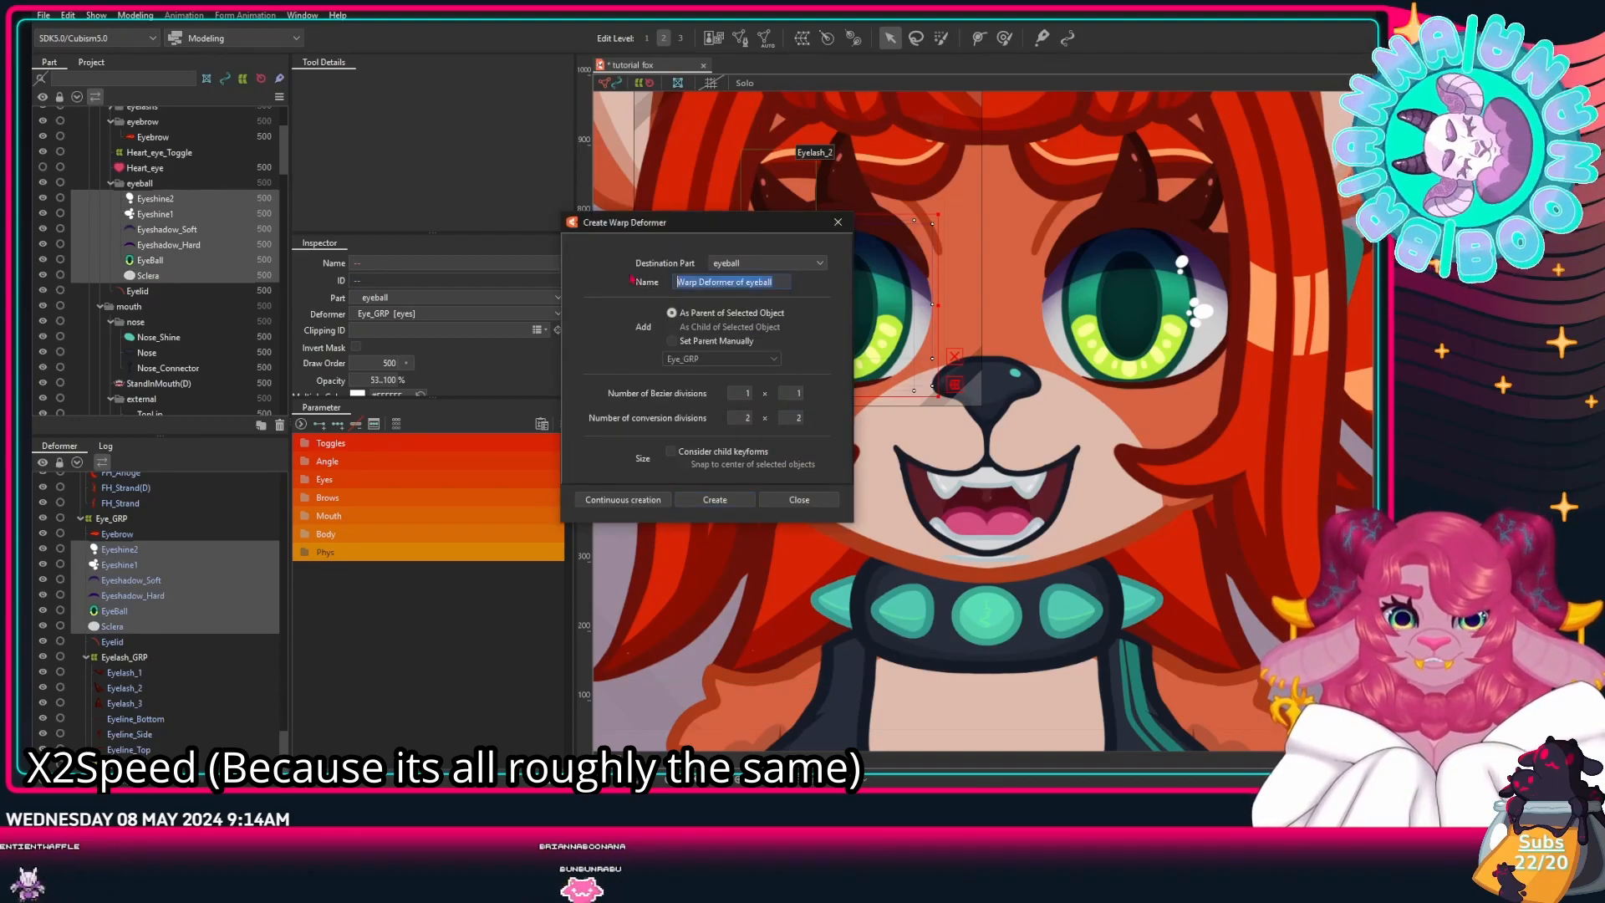
{"action": "type", "text": "Eyeball_Grp"}
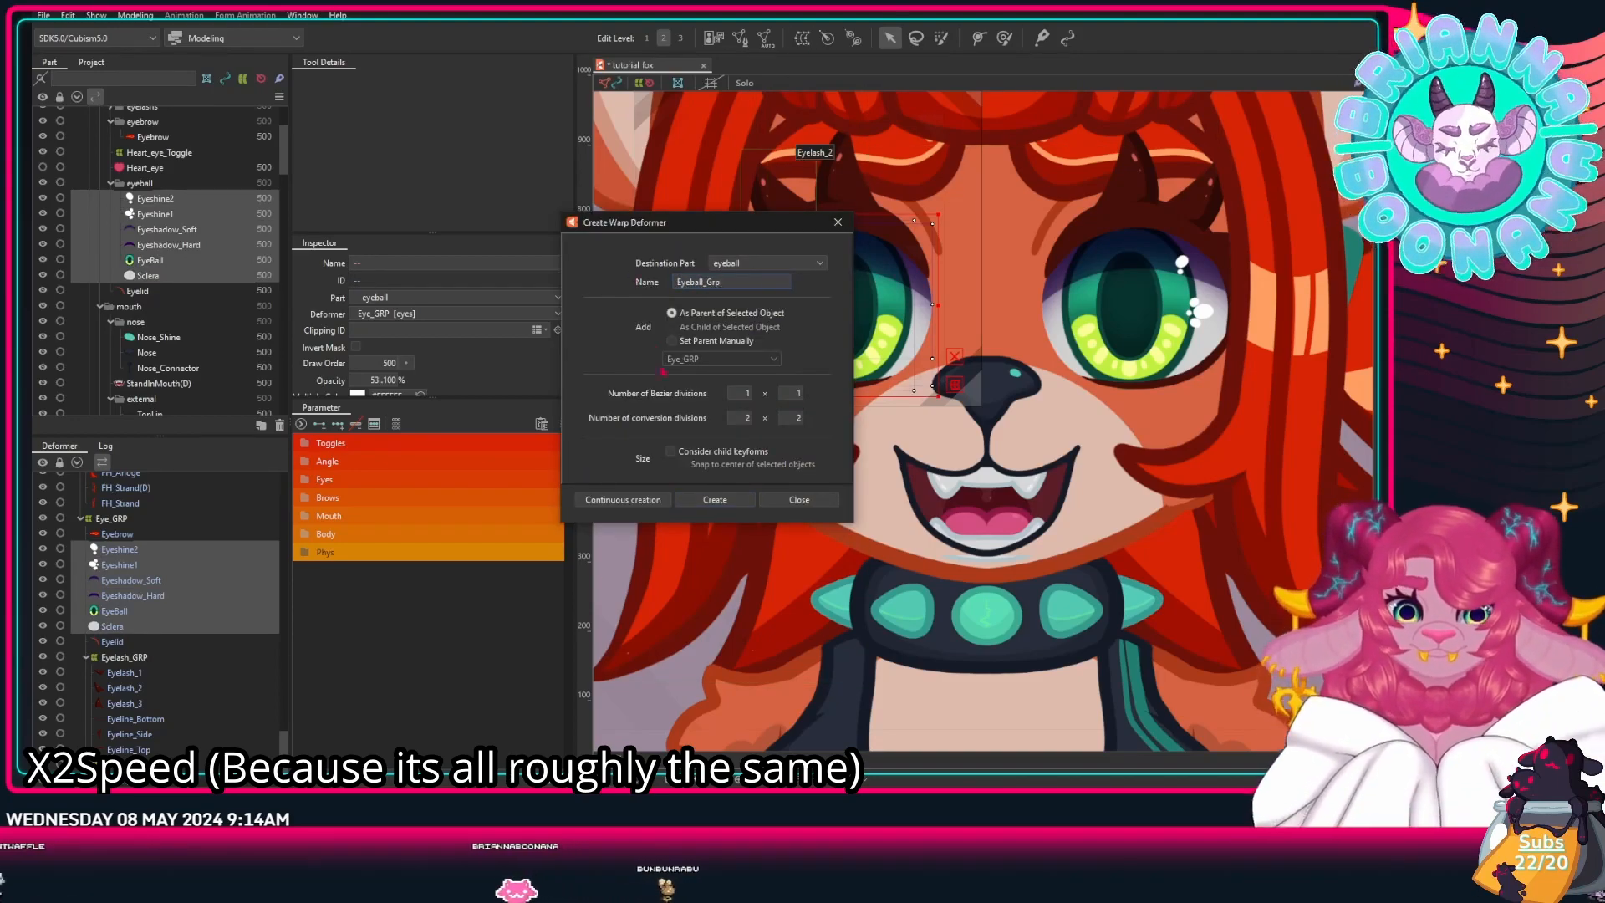
{"action": "key", "text": "Return"}
{"action": "left_click", "coordinate": [151, 275]}
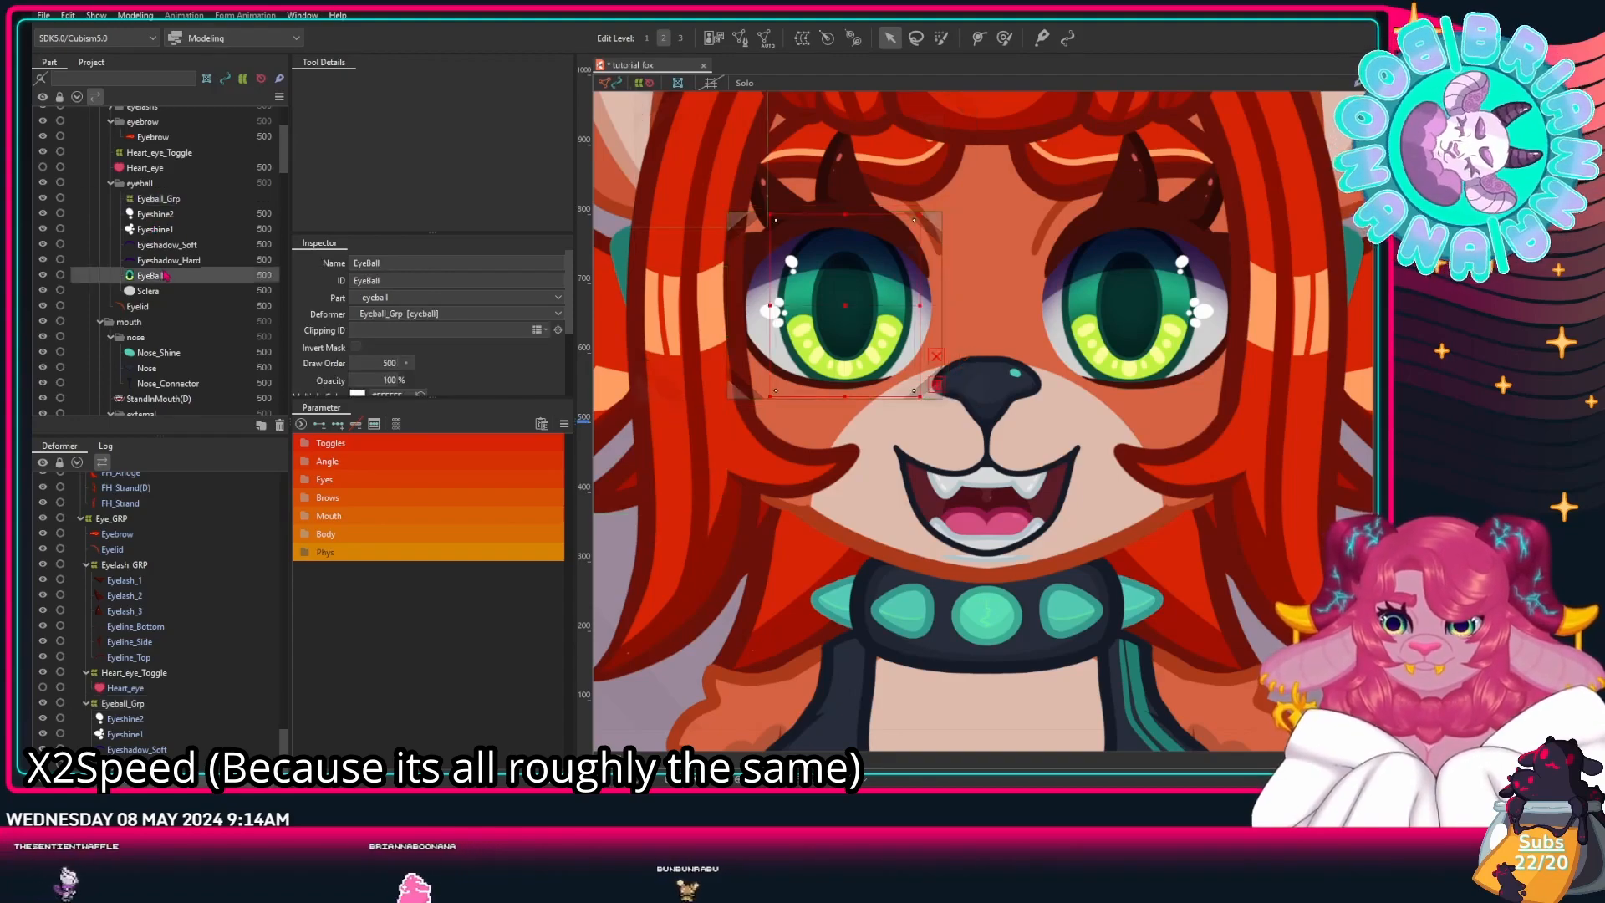
{"action": "left_click", "coordinate": [167, 290]}
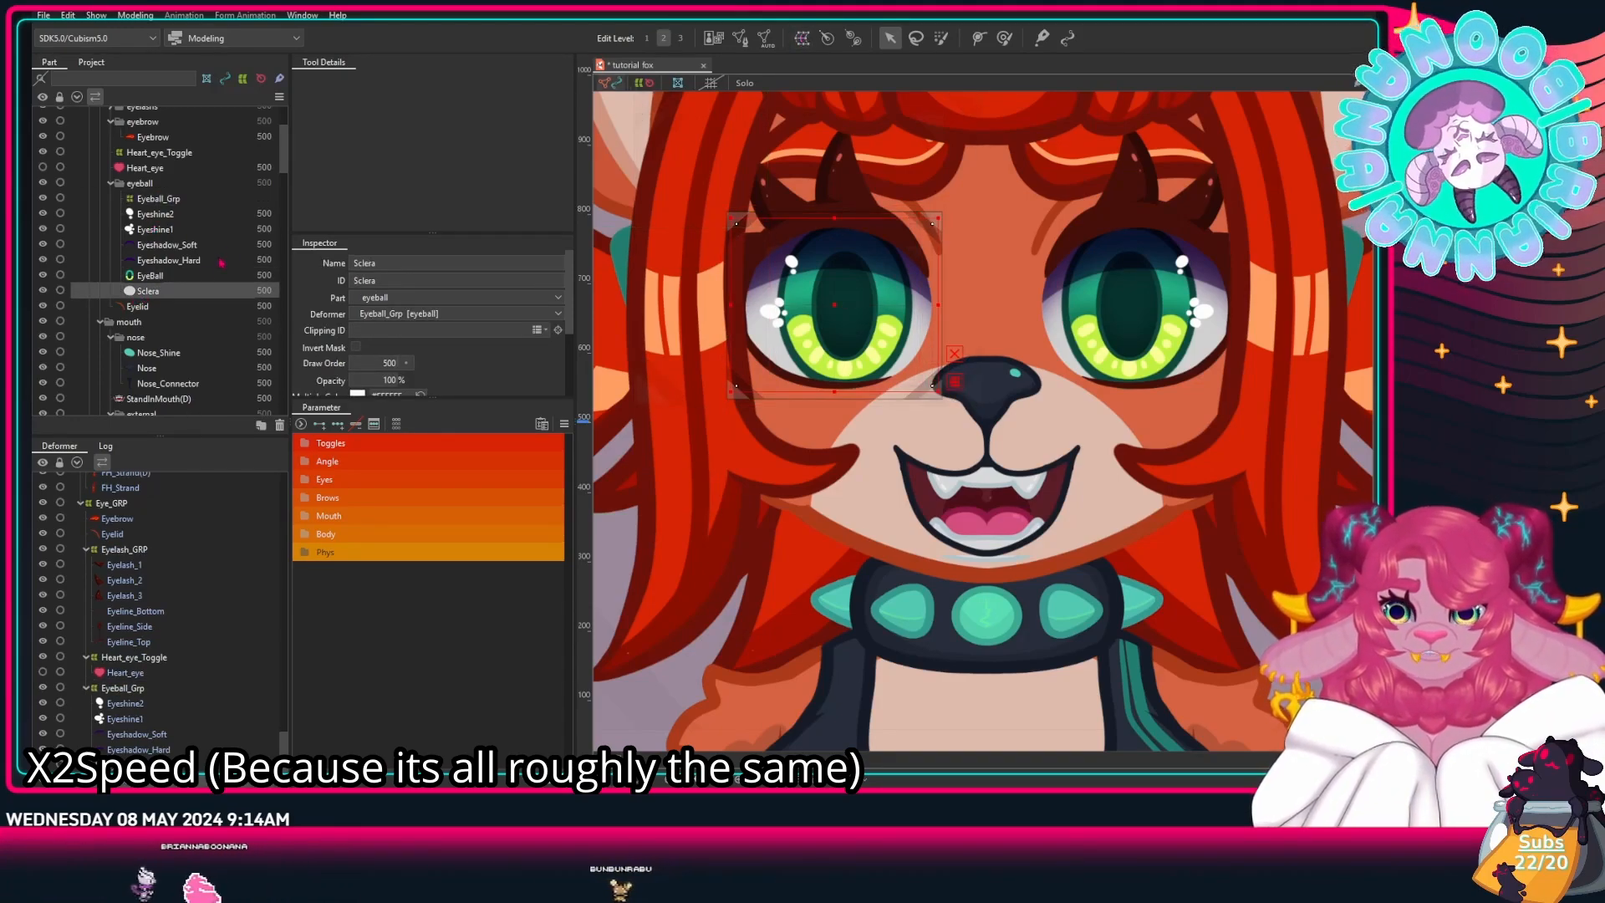
{"action": "left_click", "coordinate": [111, 183]}
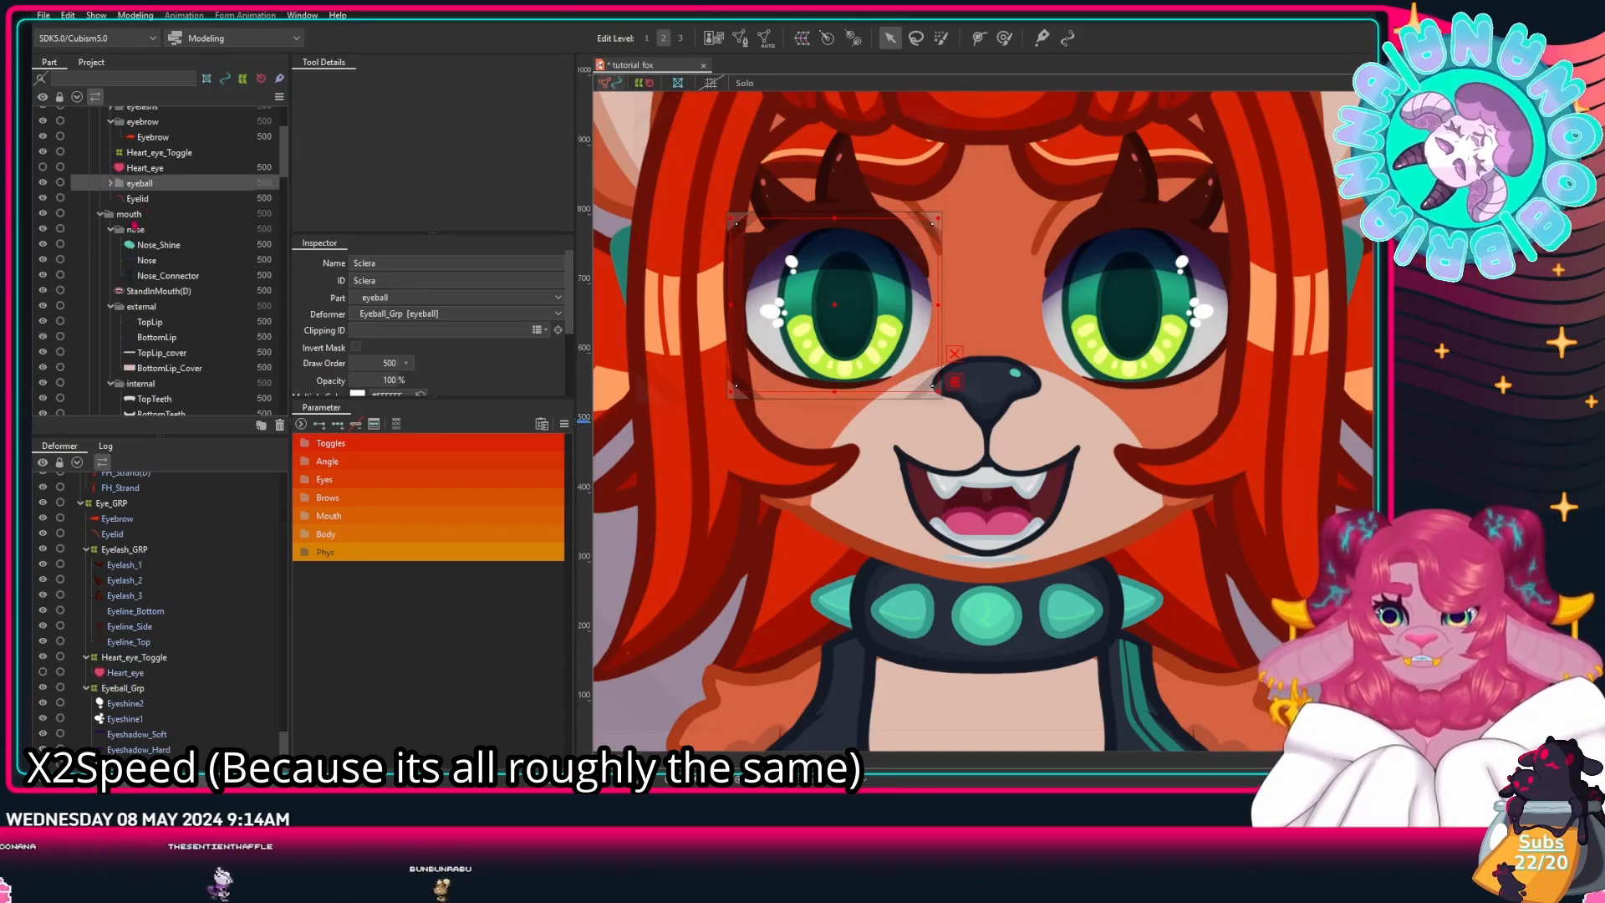
Step: Create a parent warp deformer named Nose_GRP for the three nose meshes, with 1 × 1 Bezier and 2 × 2 conversion divisions, and collapse the nose folder
{"action": "left_click", "coordinate": [150, 244]}
{"action": "left_click", "coordinate": [163, 277], "text": "shift"}
{"action": "left_click", "coordinate": [801, 37]}
{"action": "left_click_drag", "start_coordinate": [765, 281], "coordinate": [526, 283]}
{"action": "type", "text": "Nose_GRP"}
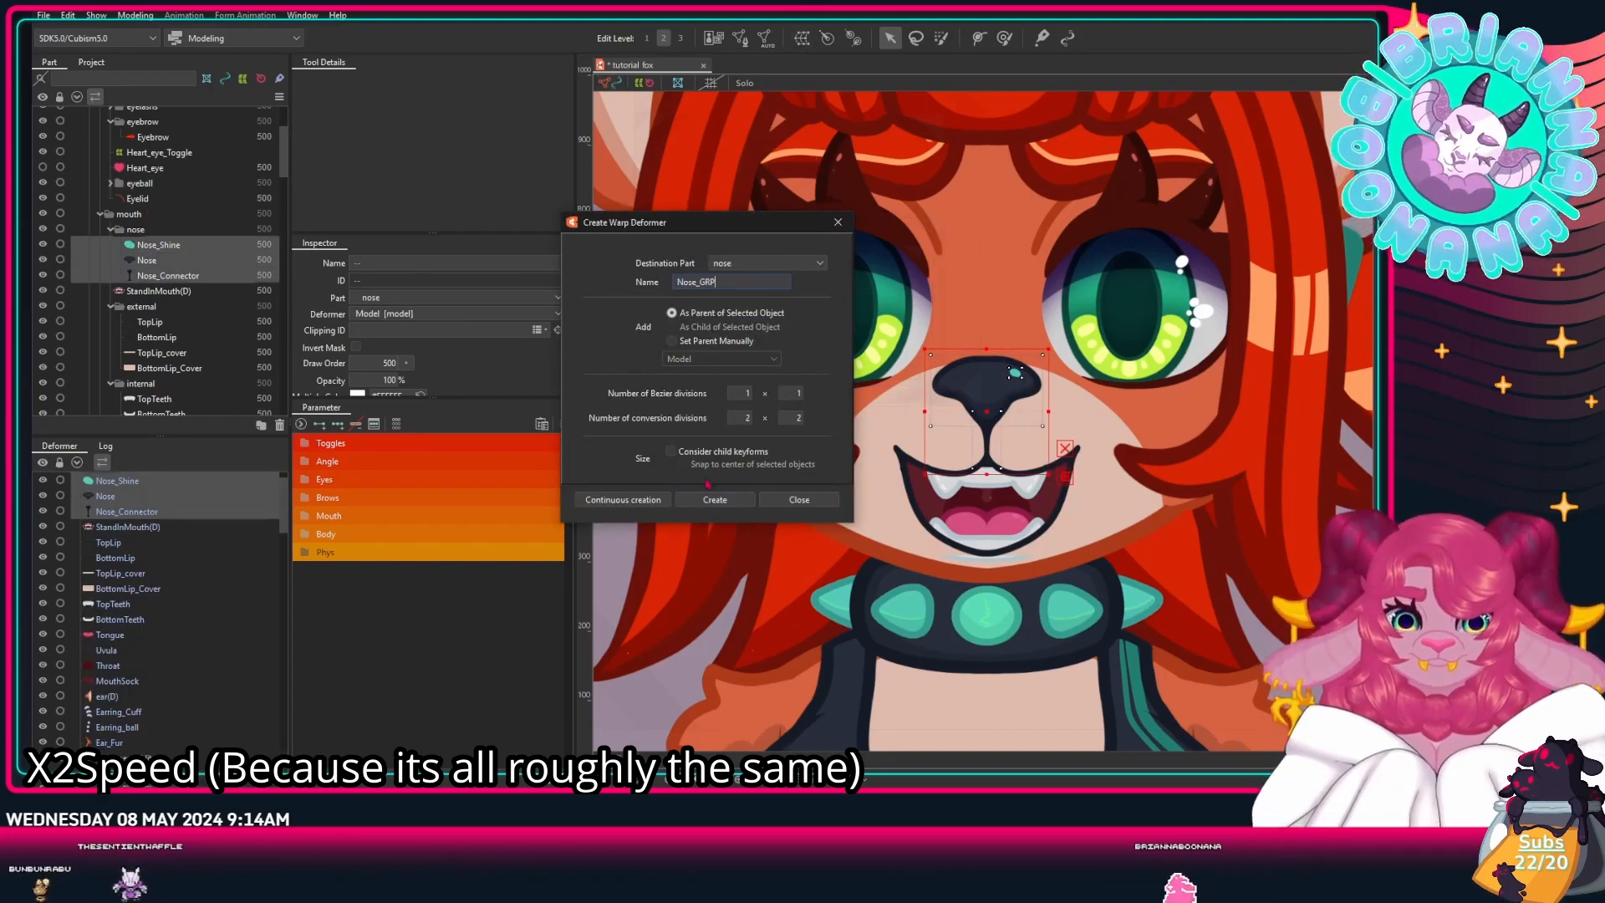
{"action": "key", "text": "Return"}
{"action": "left_click", "coordinate": [111, 229]}
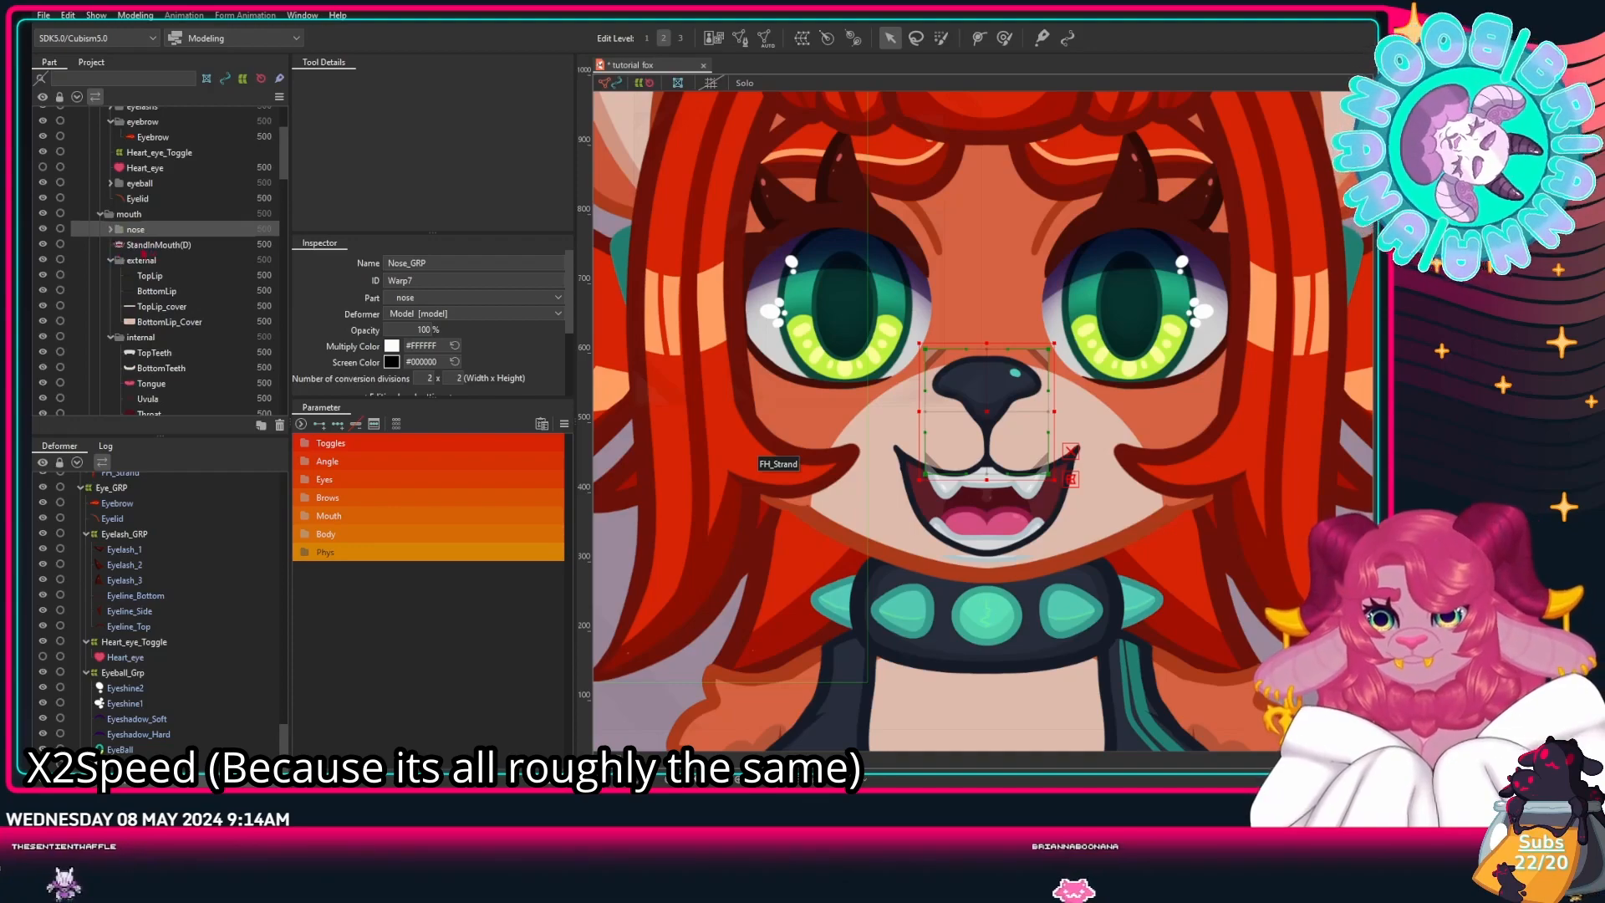
Step: Create a parent warp deformer named External_Mouth_GRP for the four external meshes, with 1 × 1 Bezier and 2 × 2 conversion divisions, and collapse external
{"action": "left_click", "coordinate": [149, 275]}
{"action": "left_click", "coordinate": [167, 322], "text": "shift"}
{"action": "left_click", "coordinate": [801, 37]}
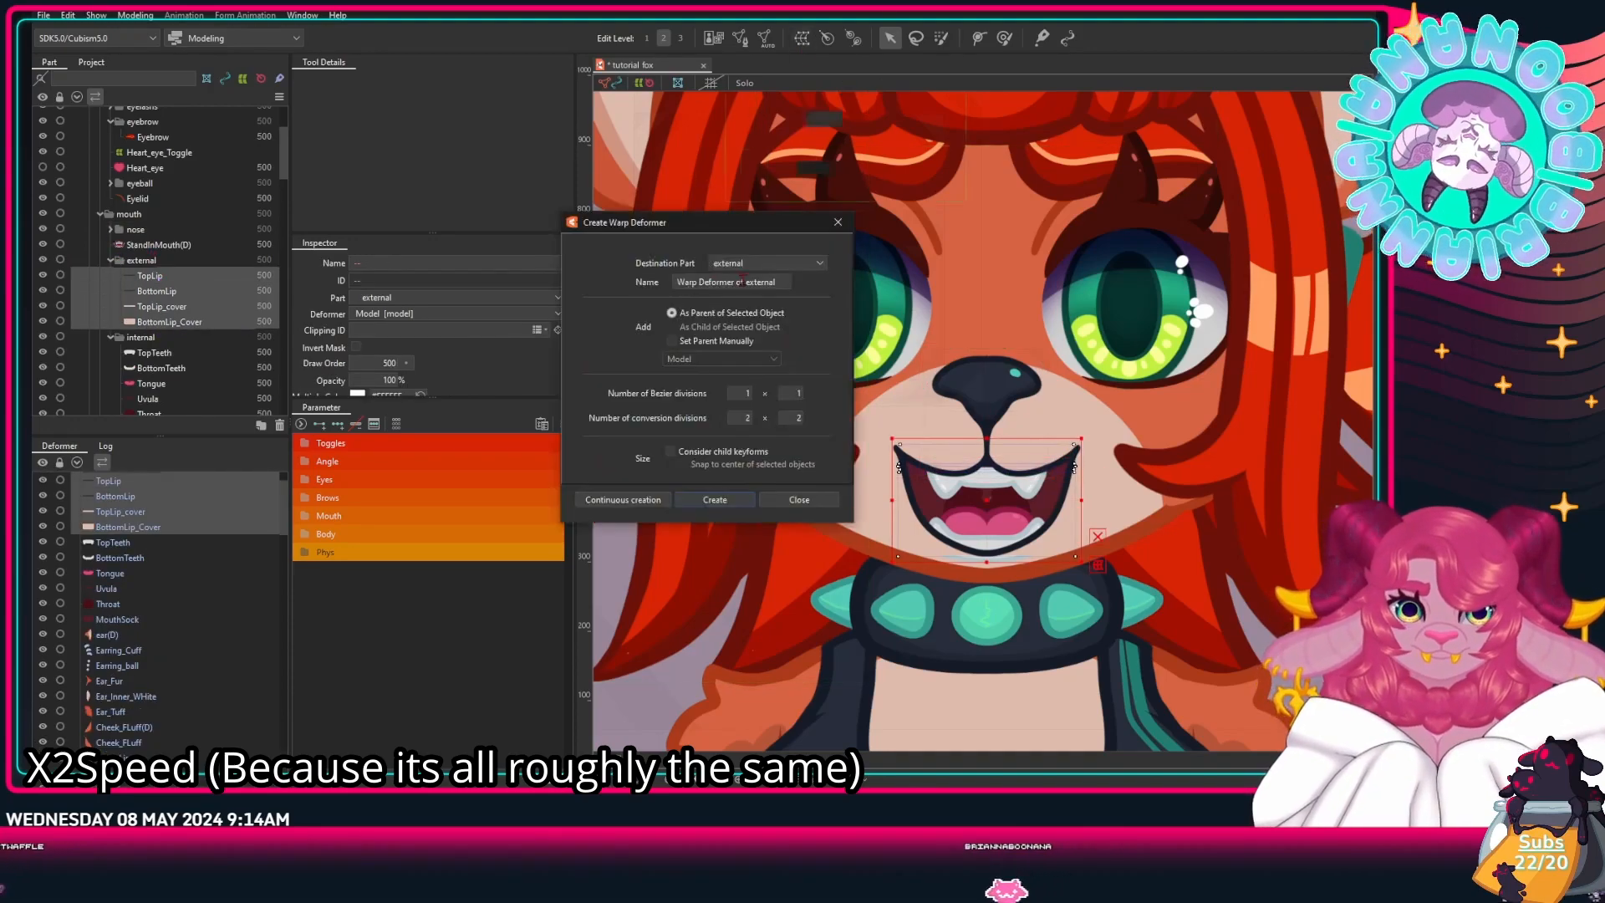
{"action": "type", "text": "External_Mouth_GRP"}
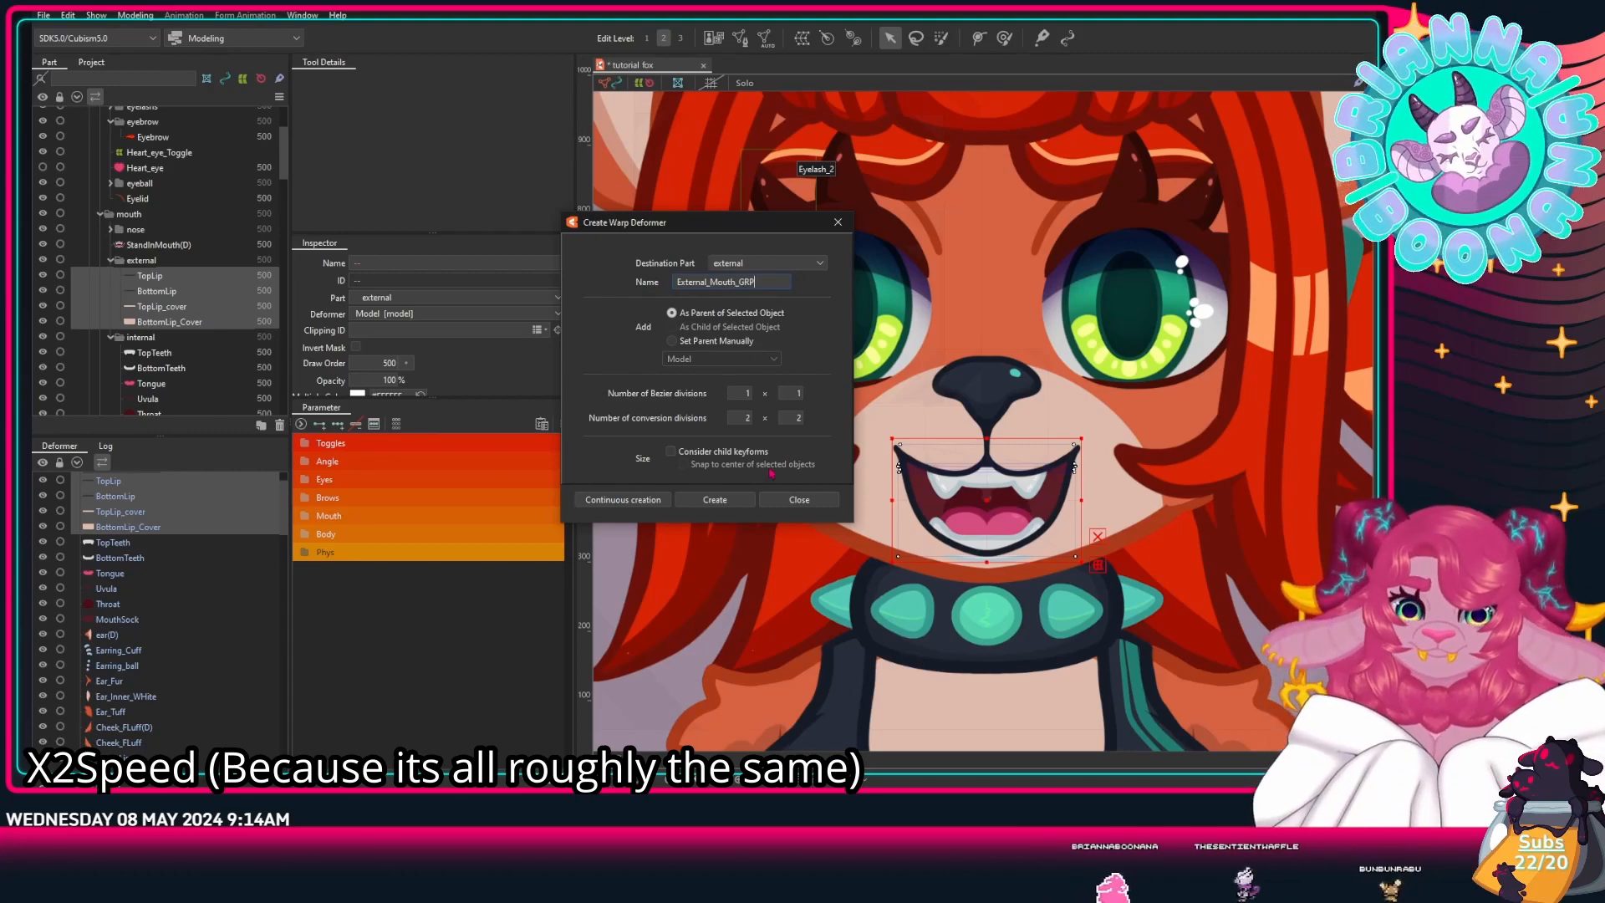
{"action": "left_click", "coordinate": [714, 499]}
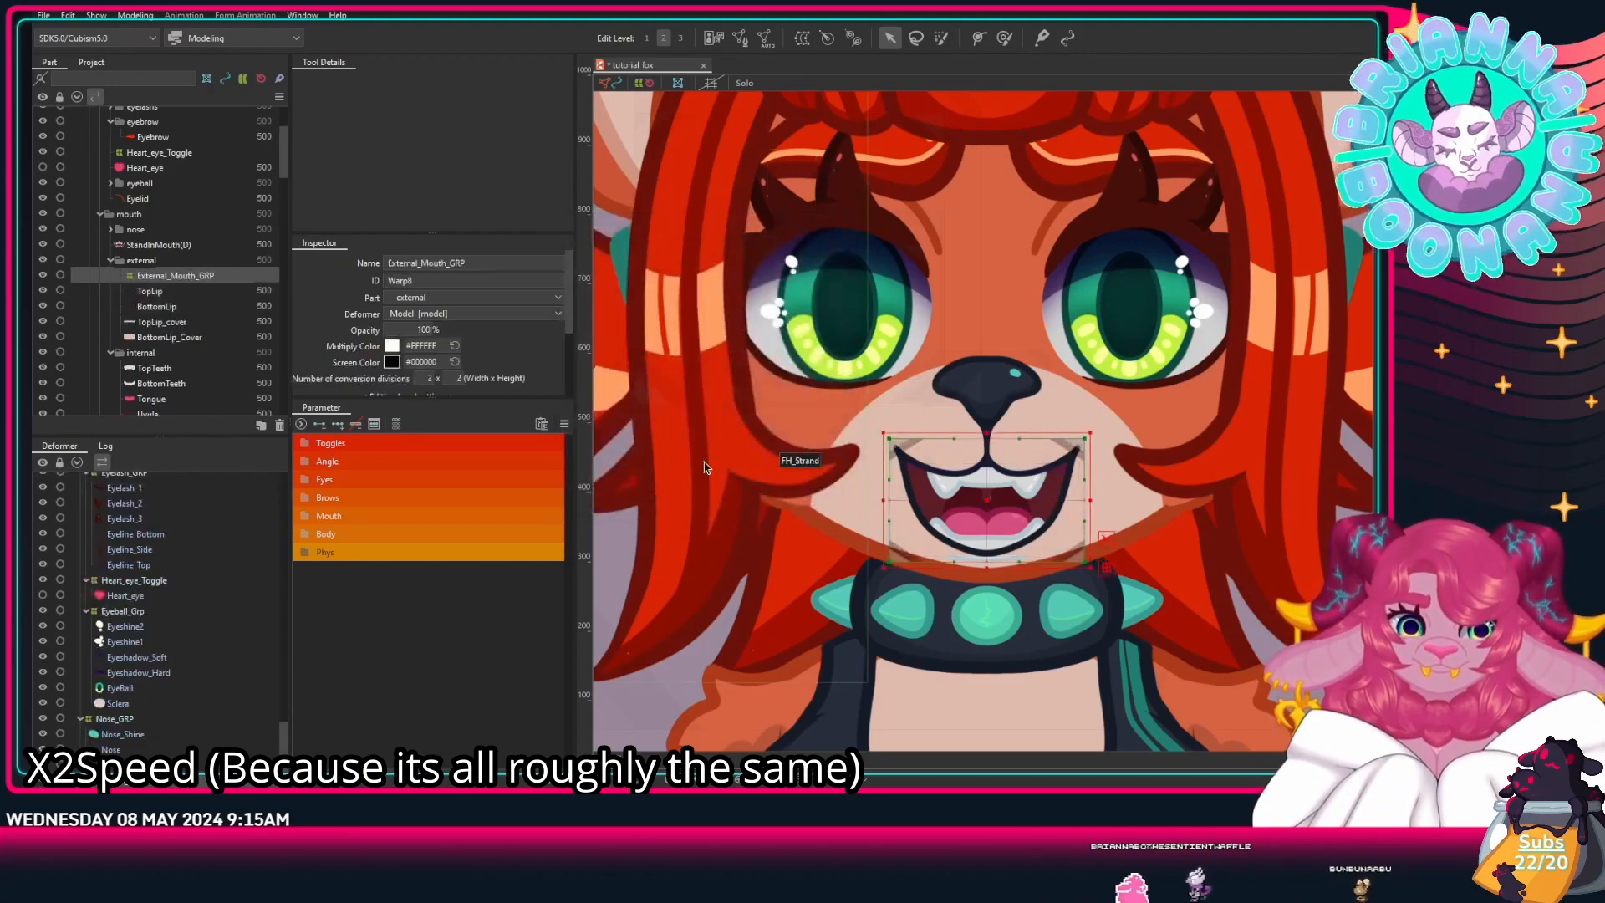
{"action": "left_click", "coordinate": [110, 259]}
Step: Create a parent warp deformer named Internal_mouth_GRP for the meshes TopTeeth through MouthSock, with 1 × 1 Bezier and 2 × 2 conversion divisions
{"action": "left_click", "coordinate": [137, 292]}
{"action": "left_click", "coordinate": [159, 368], "text": "shift"}
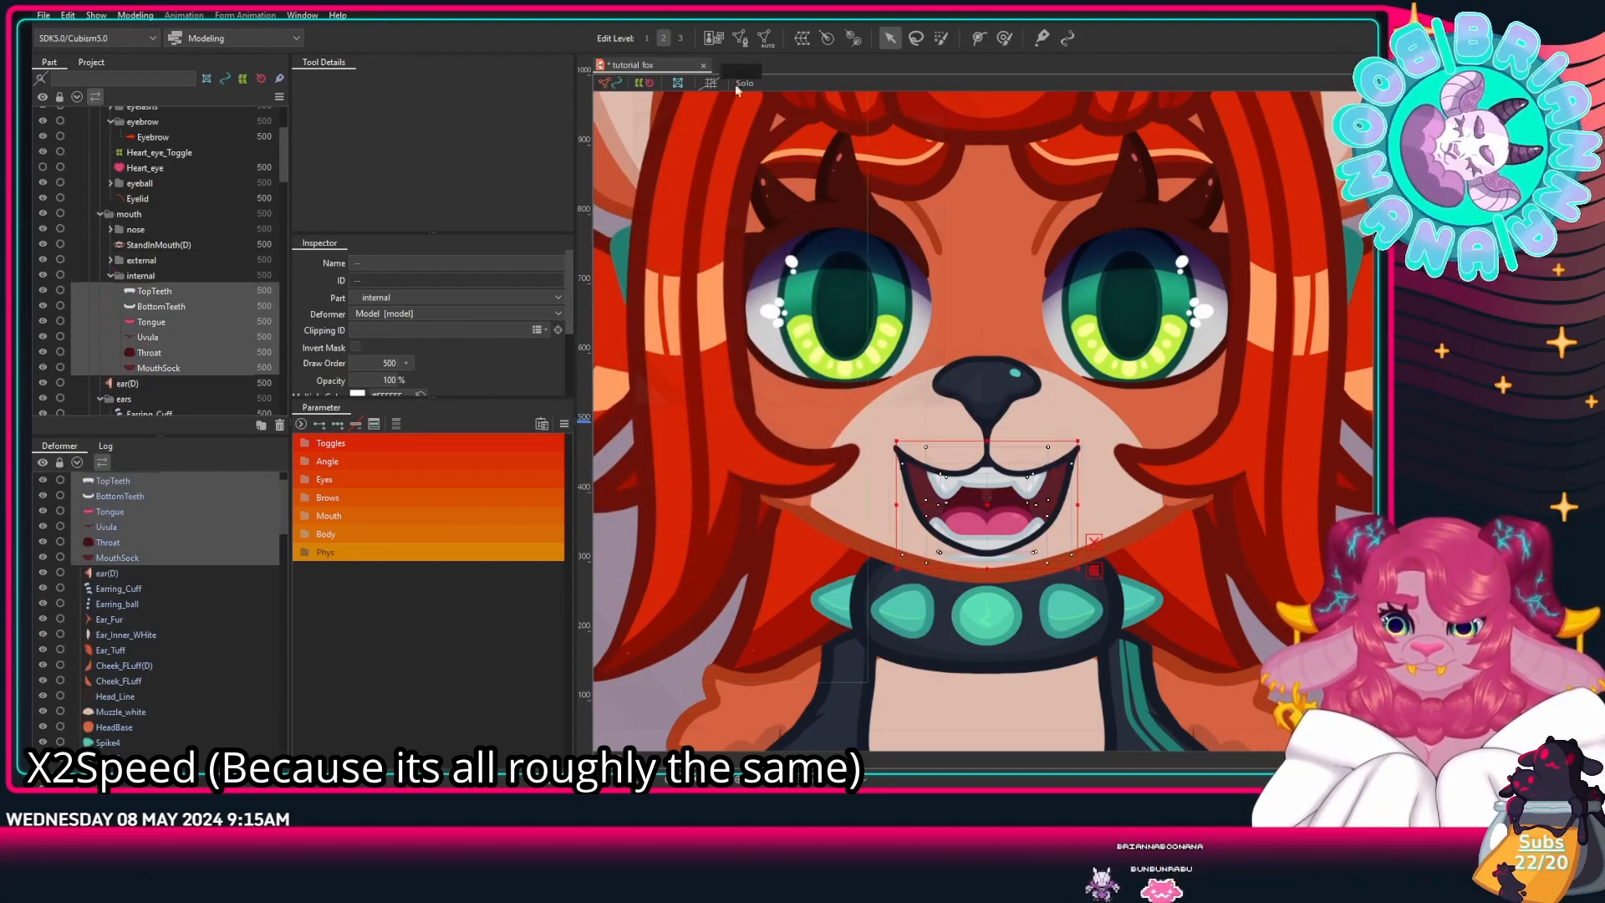
{"action": "left_click", "coordinate": [801, 37]}
{"action": "type", "text": "Internal_mouth_GRP"}
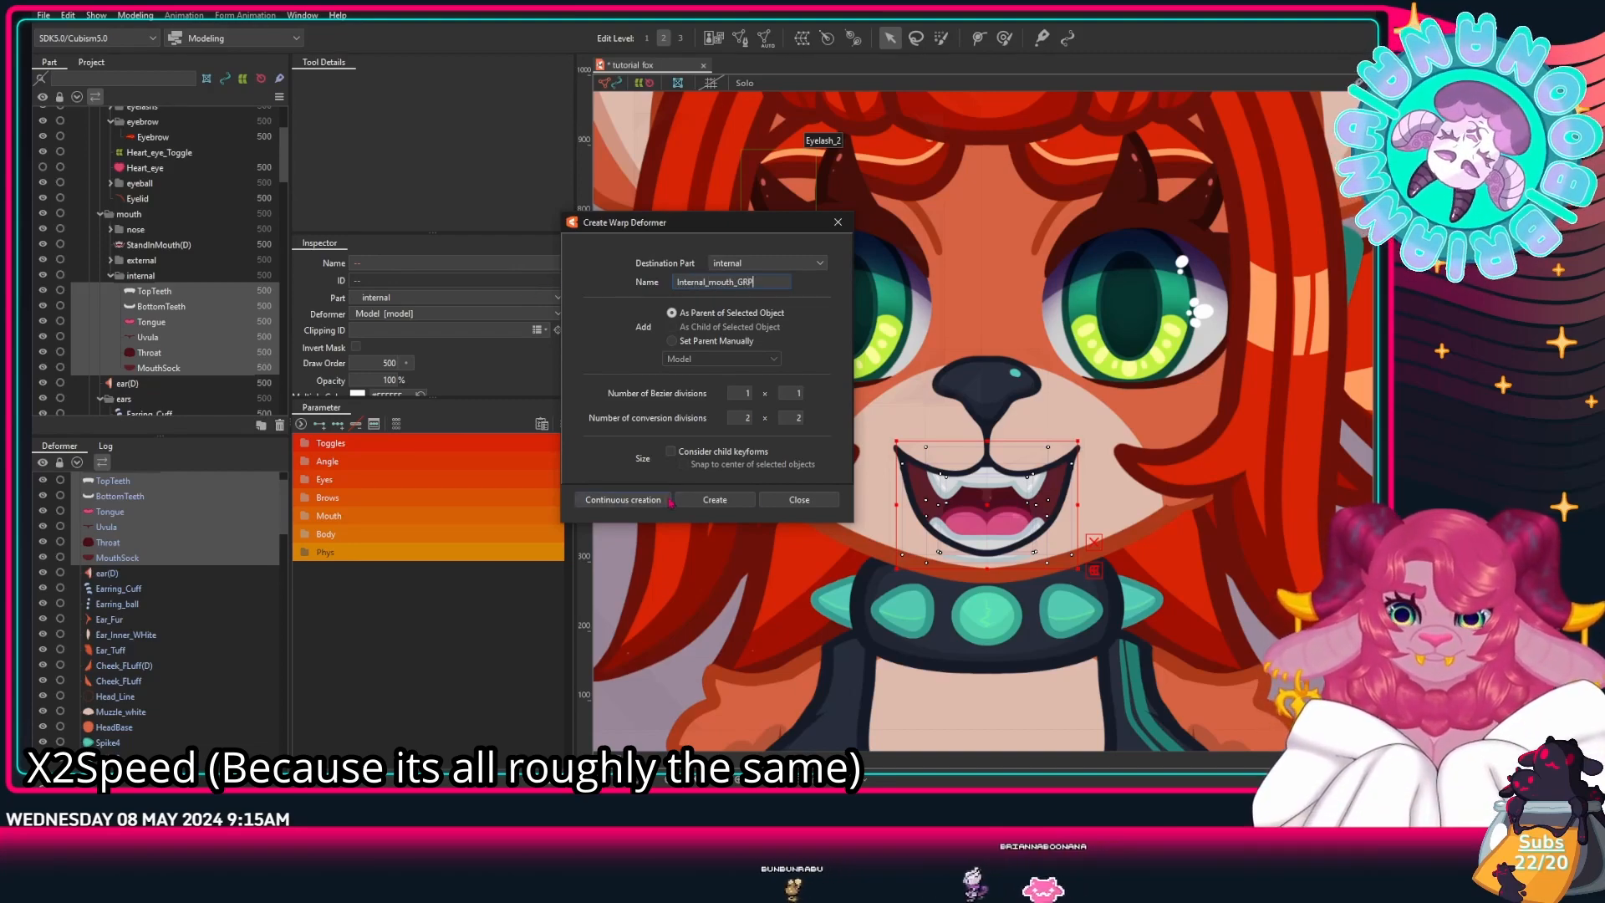
{"action": "left_click", "coordinate": [710, 500]}
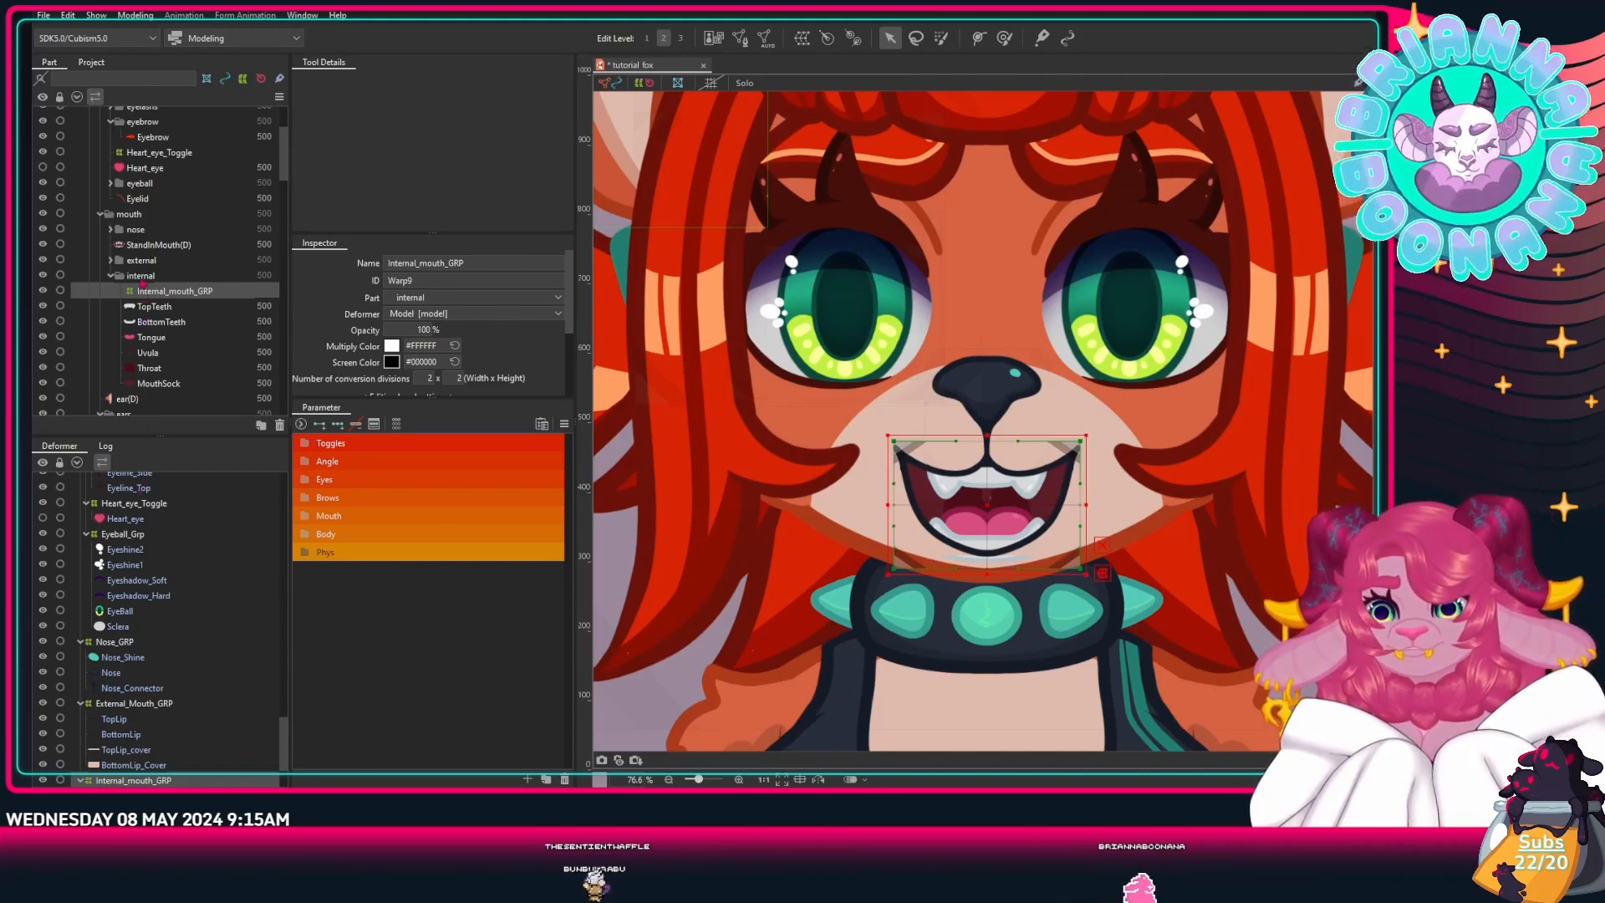
Step: Move the Internal_mouth_GRP deformer into the eyes folder, and return it to the internal folder just above TopTeeth
{"action": "left_click_drag", "start_coordinate": [146, 289], "coordinate": [164, 167]}
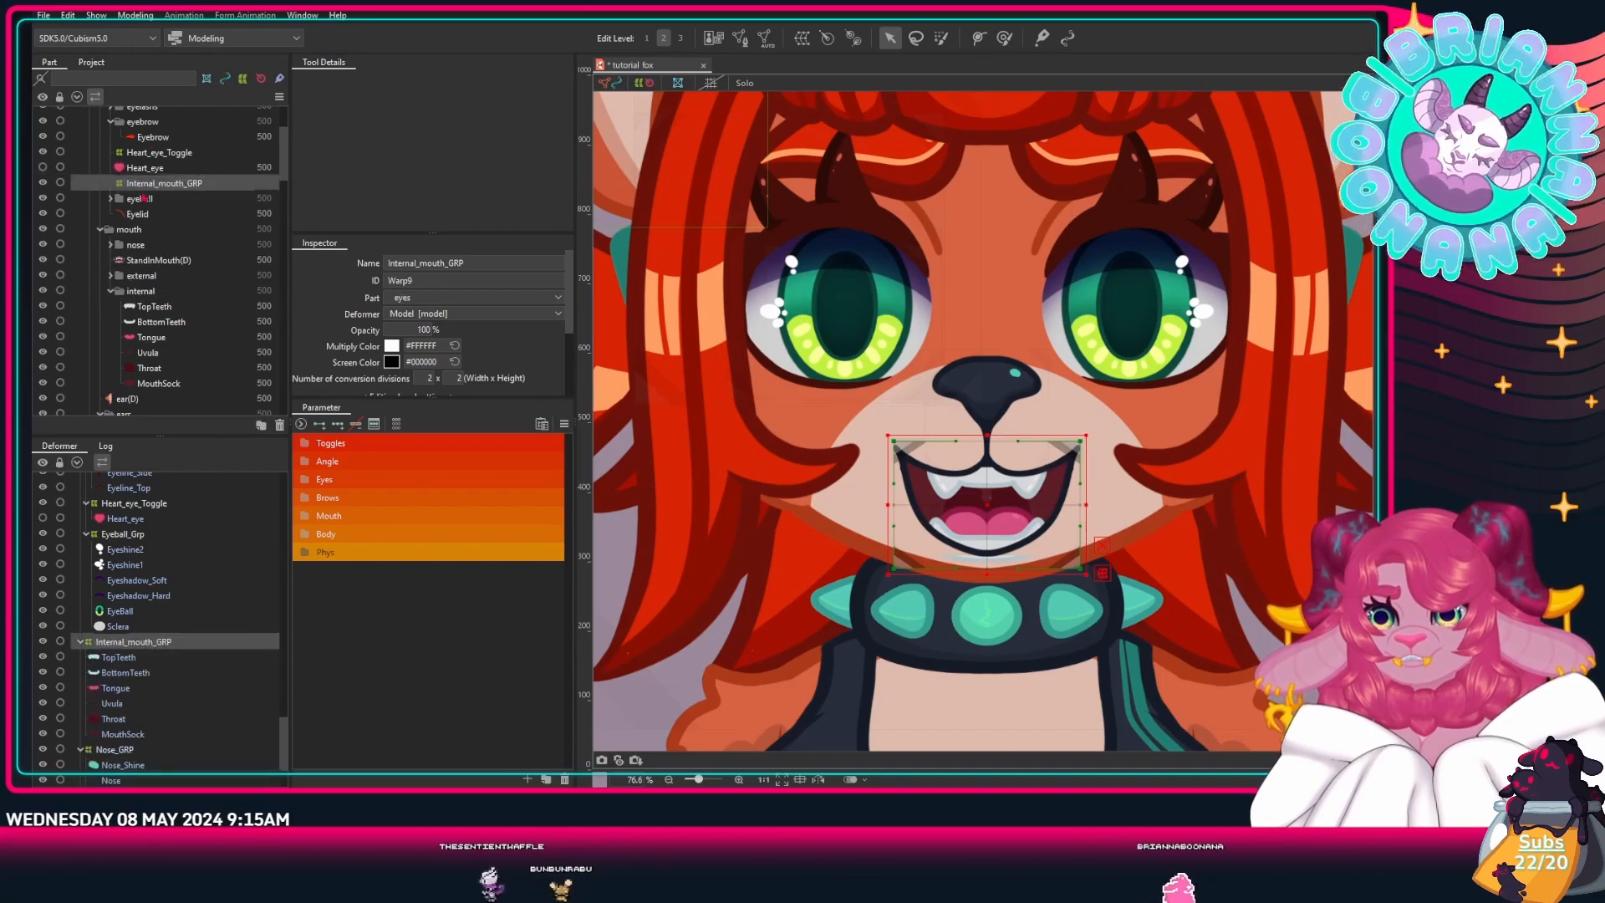
{"action": "scroll", "coordinate": [148, 189], "scroll_direction": "up", "scroll_amount": 3}
{"action": "scroll", "coordinate": [137, 311], "scroll_direction": "down", "scroll_amount": 5}
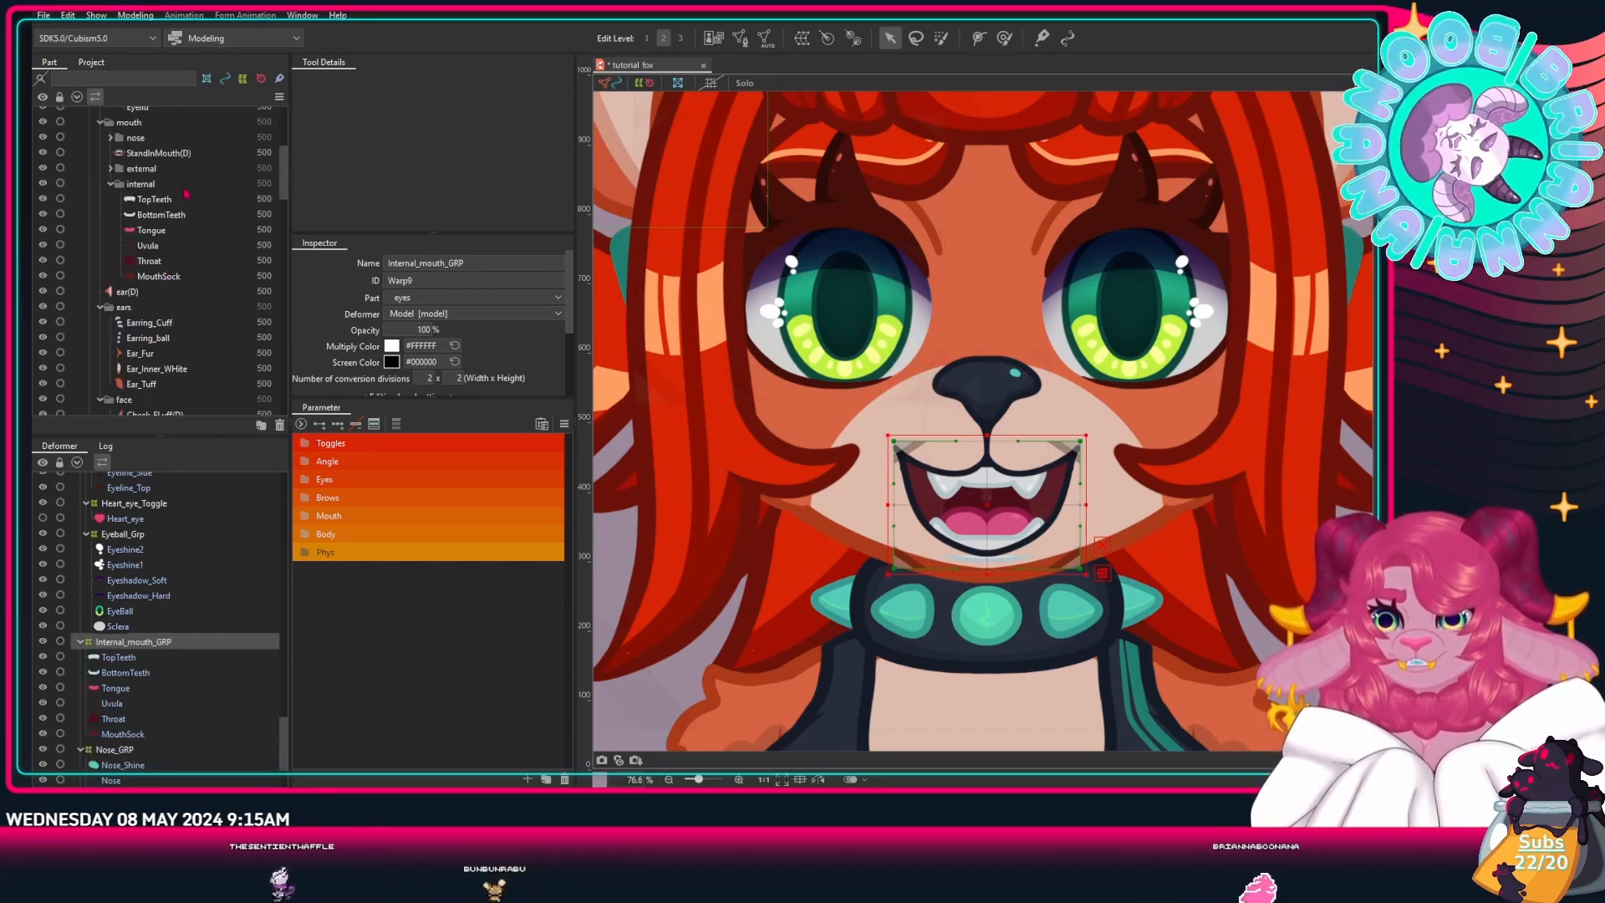
{"action": "scroll", "coordinate": [134, 185], "scroll_direction": "up", "scroll_amount": 2}
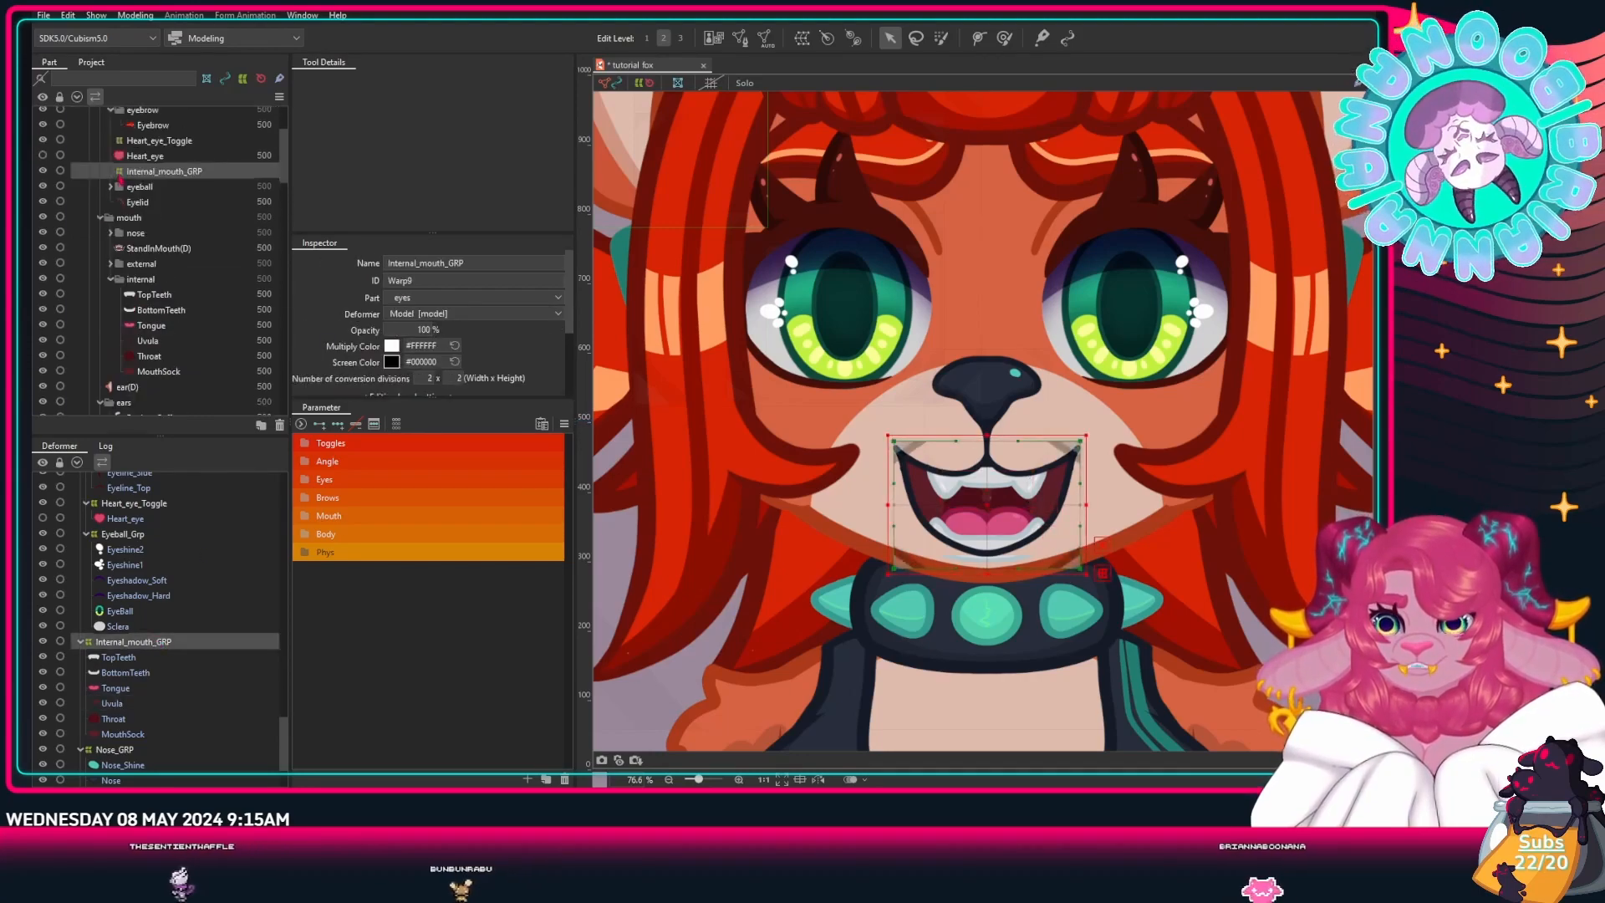
{"action": "scroll", "coordinate": [121, 179], "scroll_direction": "up", "scroll_amount": 3}
{"action": "scroll", "coordinate": [158, 259], "scroll_direction": "down", "scroll_amount": 3}
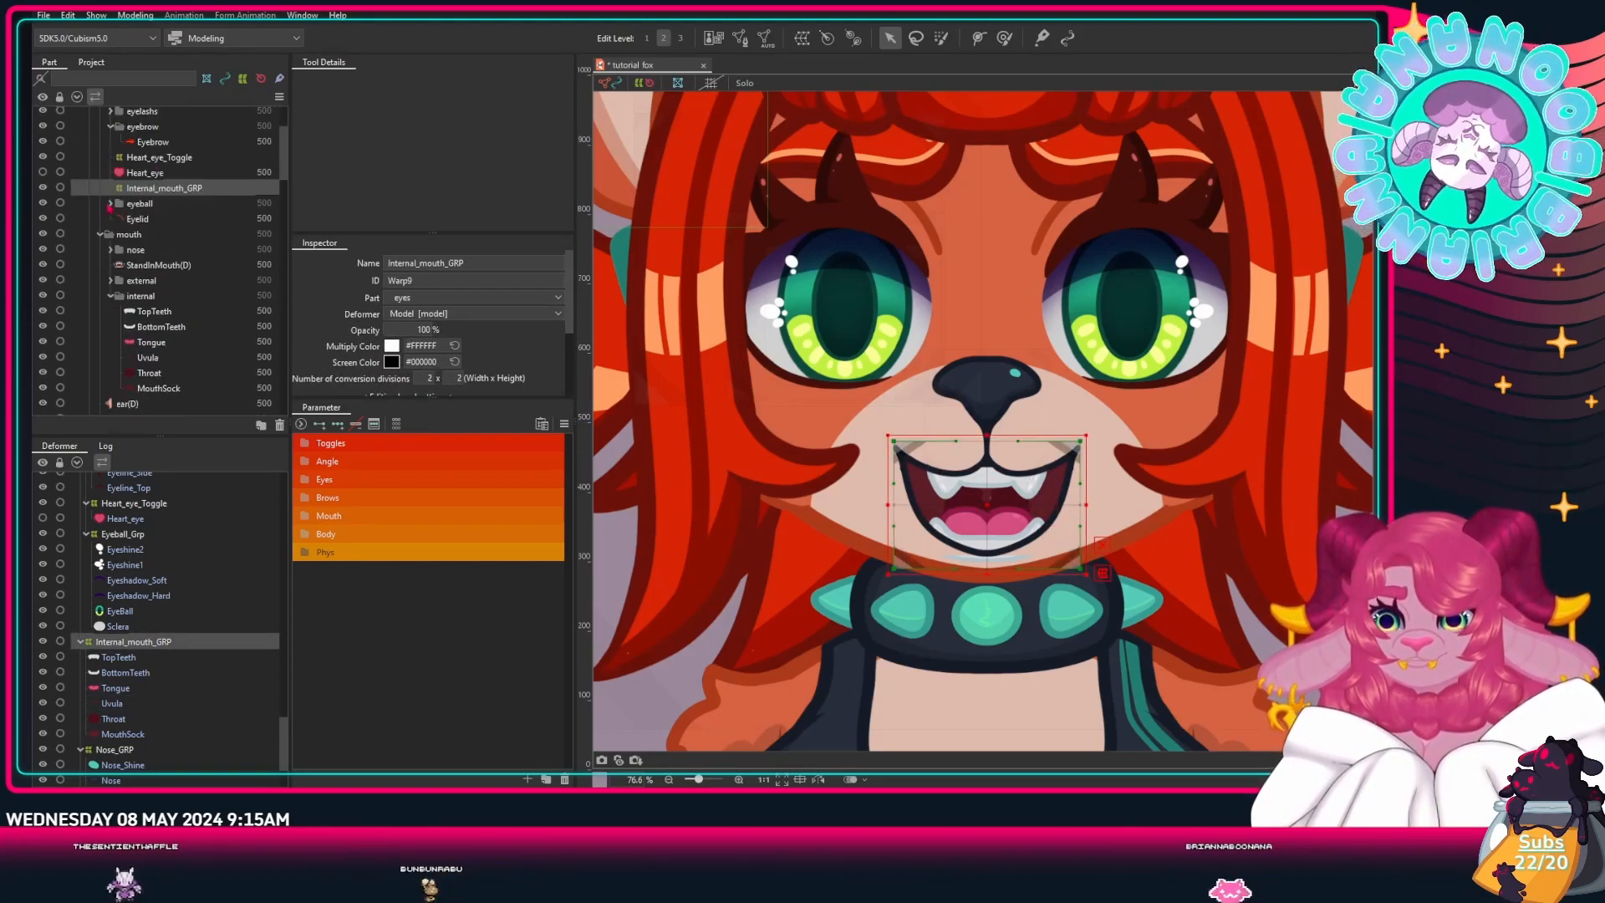
{"action": "left_click_drag", "start_coordinate": [156, 230], "coordinate": [170, 310]}
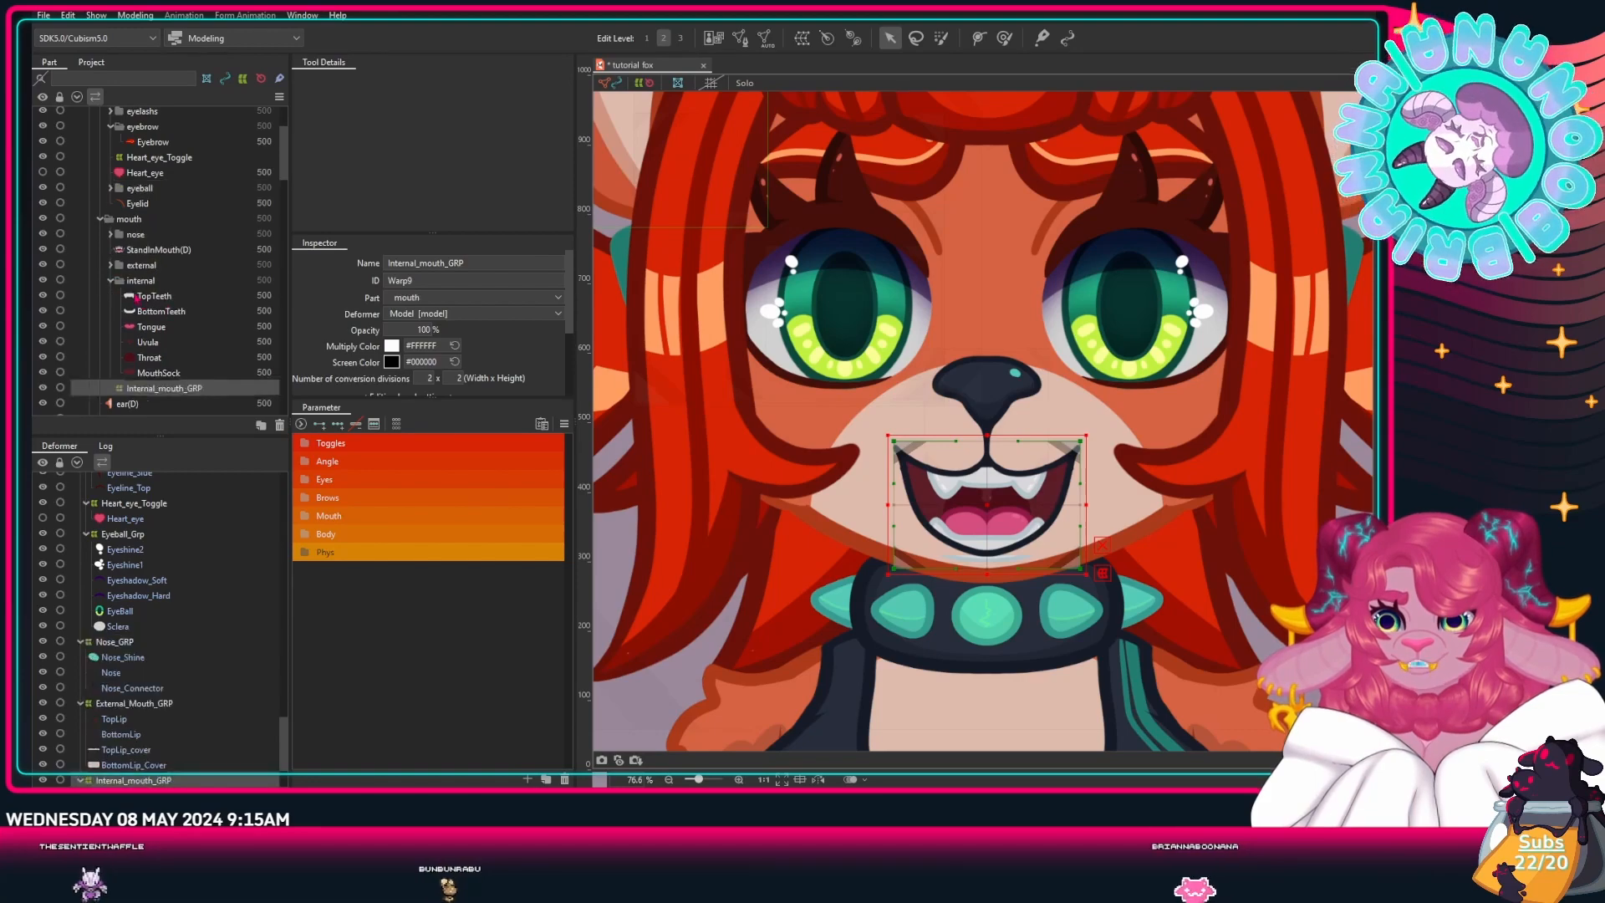
{"action": "left_click_drag", "start_coordinate": [149, 385], "coordinate": [136, 294]}
Step: Check the contents of the internal mouth folder and collapse it
{"action": "left_click", "coordinate": [111, 281]}
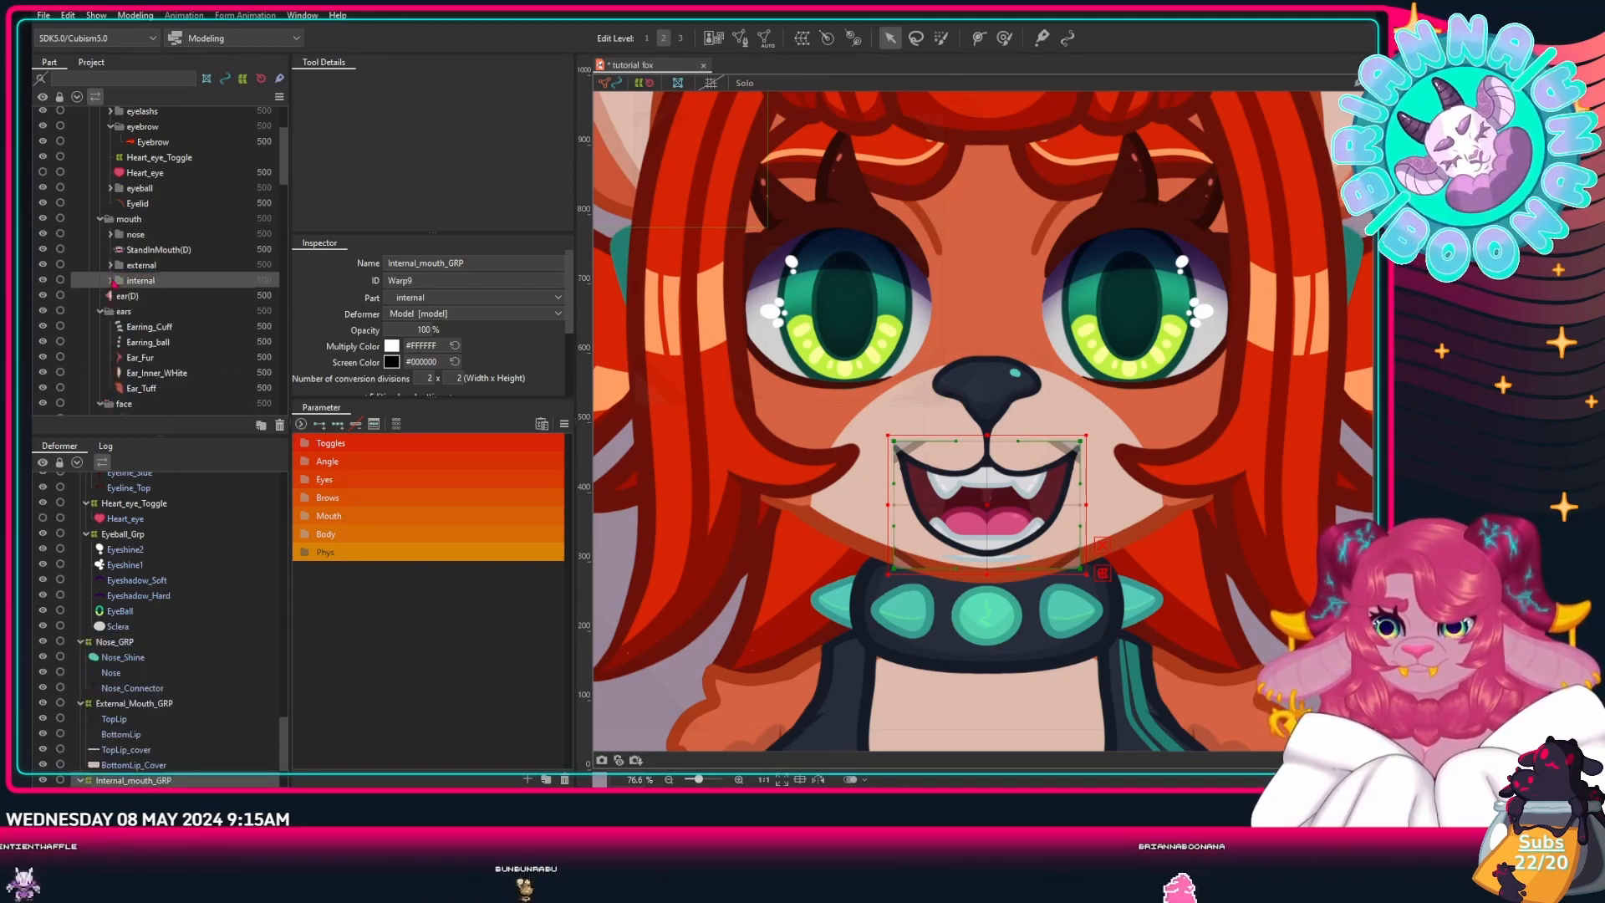
{"action": "left_click", "coordinate": [120, 282]}
{"action": "left_click", "coordinate": [112, 281]}
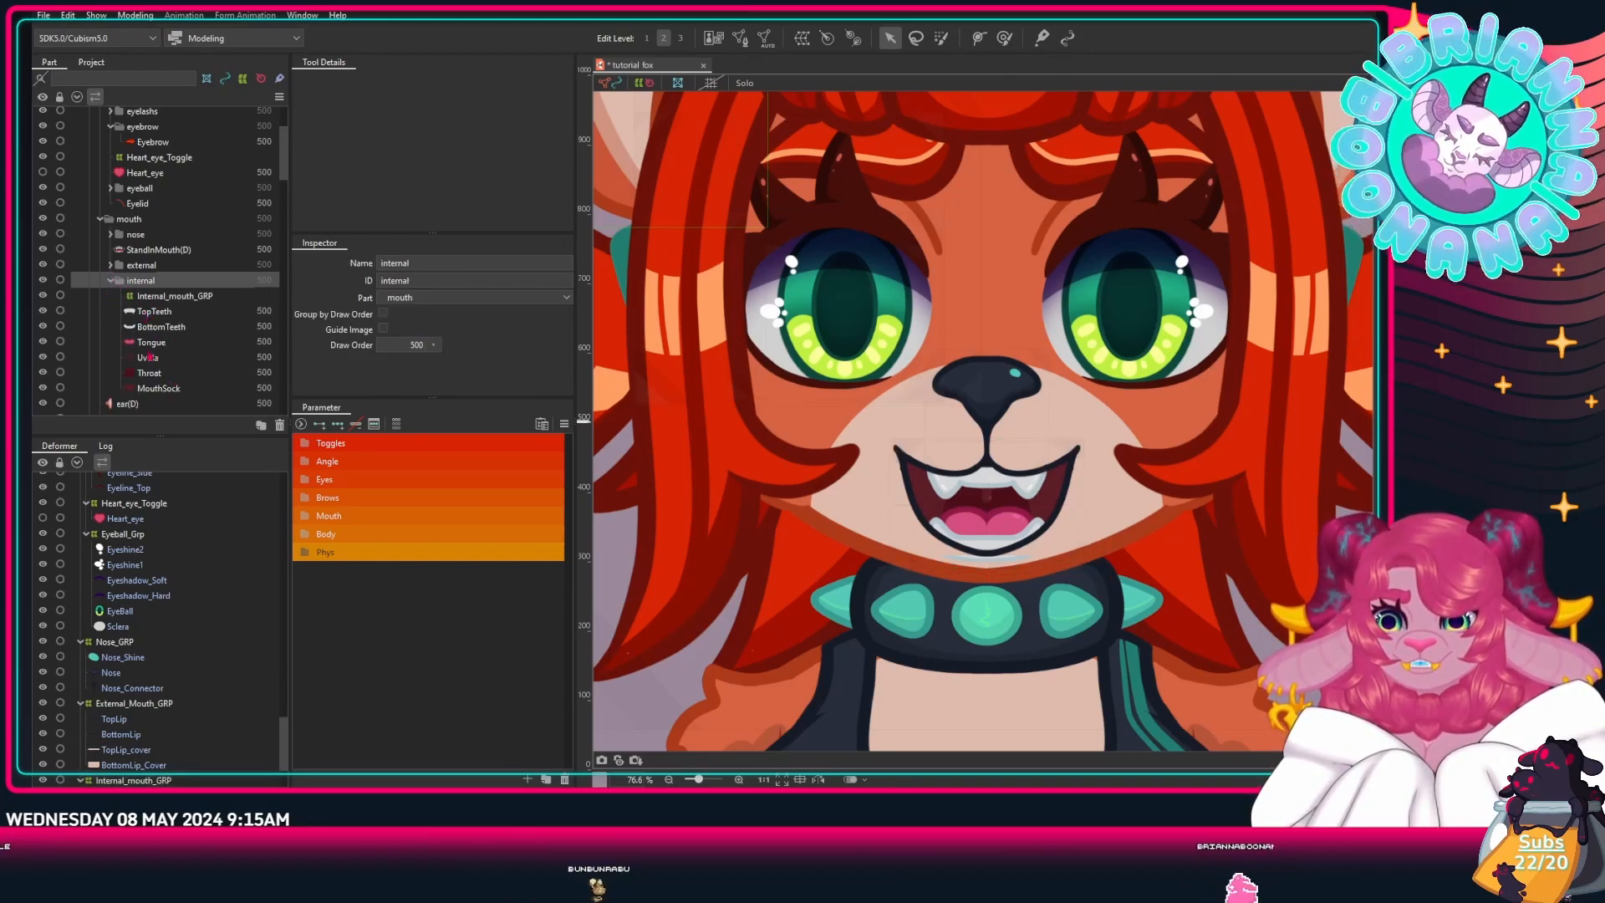
{"action": "left_click", "coordinate": [111, 281]}
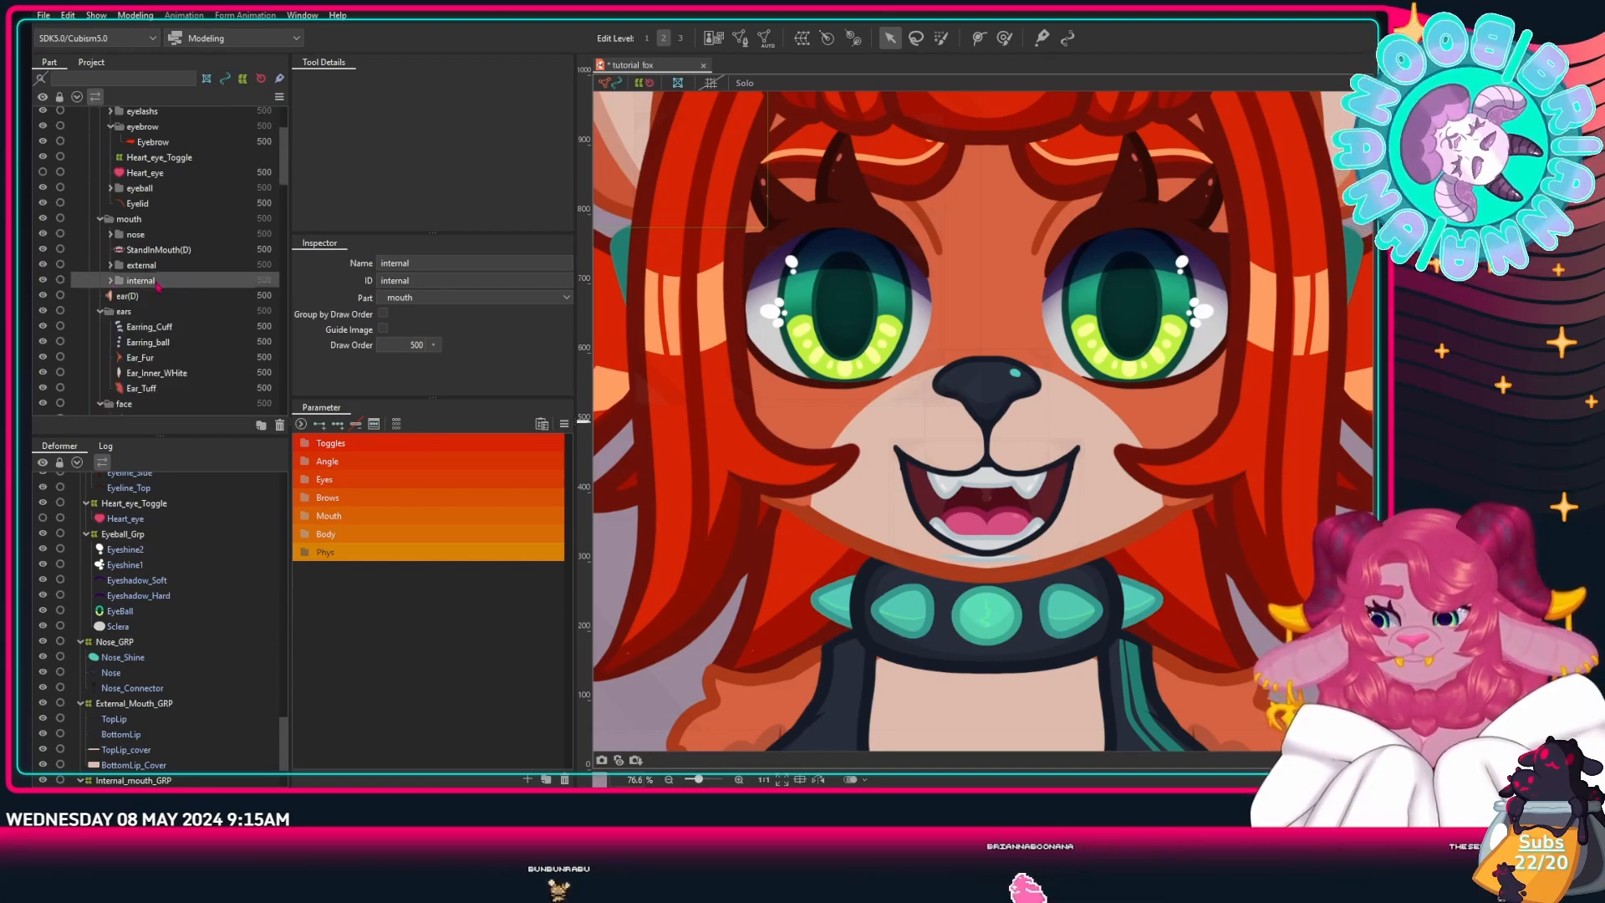
Step: Create a parent warp deformer named Ear_GRP for the five meshes in the ears folder, with 1 × 1 Bezier and 2 × 2 conversion divisions
{"action": "scroll", "coordinate": [146, 295], "scroll_direction": "down", "scroll_amount": 3}
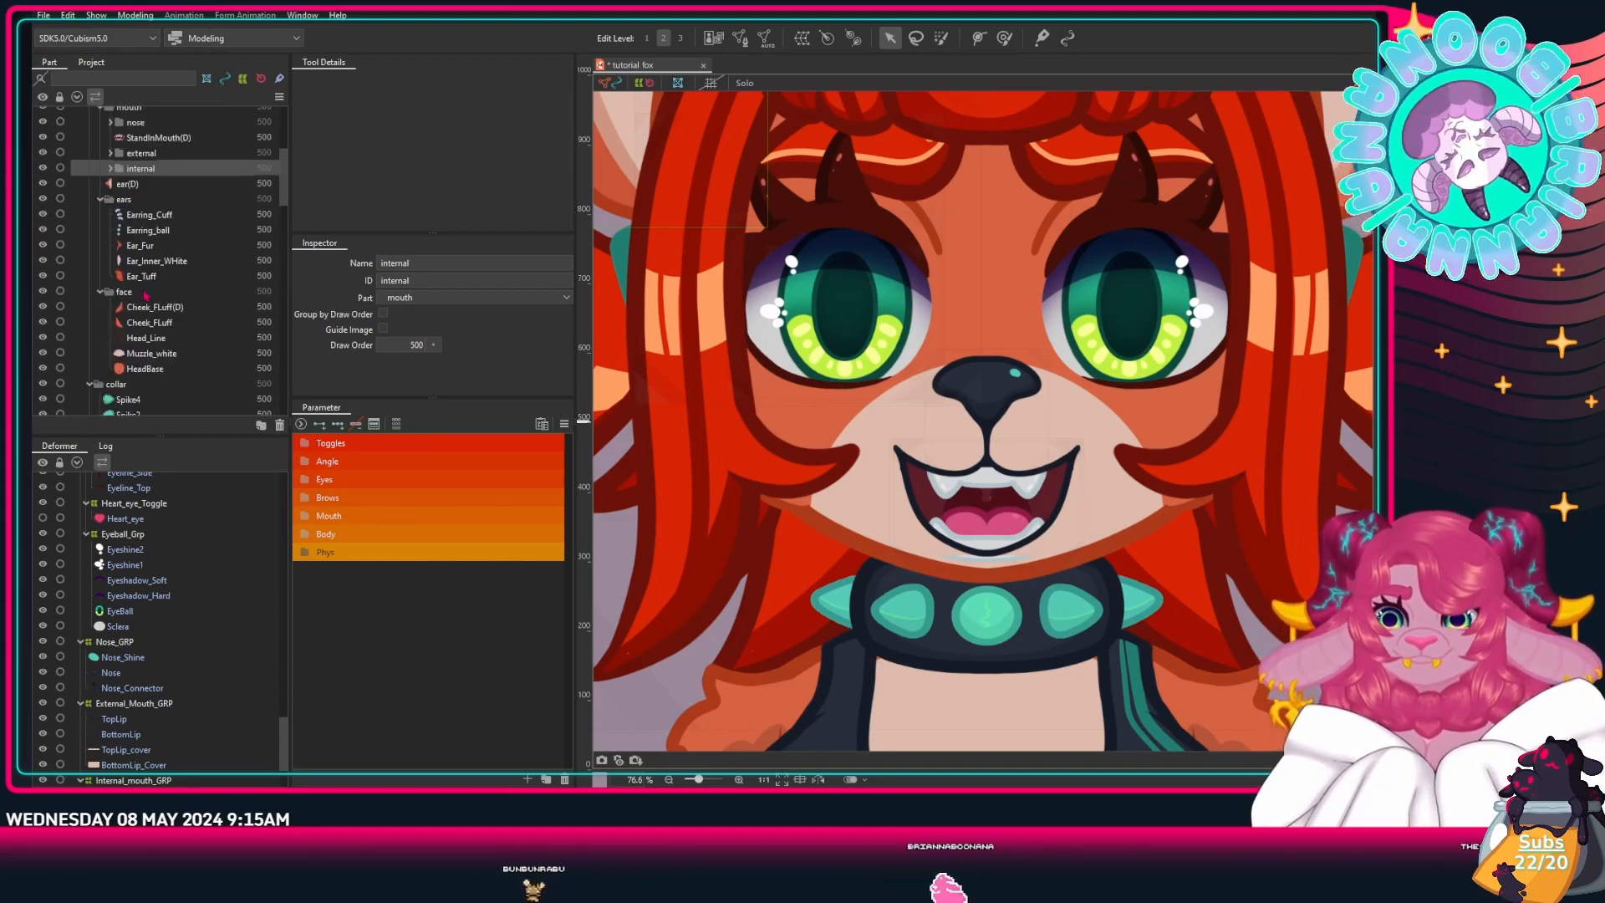
{"action": "left_click", "coordinate": [144, 215]}
{"action": "left_click", "coordinate": [141, 275], "text": "shift"}
{"action": "left_click", "coordinate": [800, 37]}
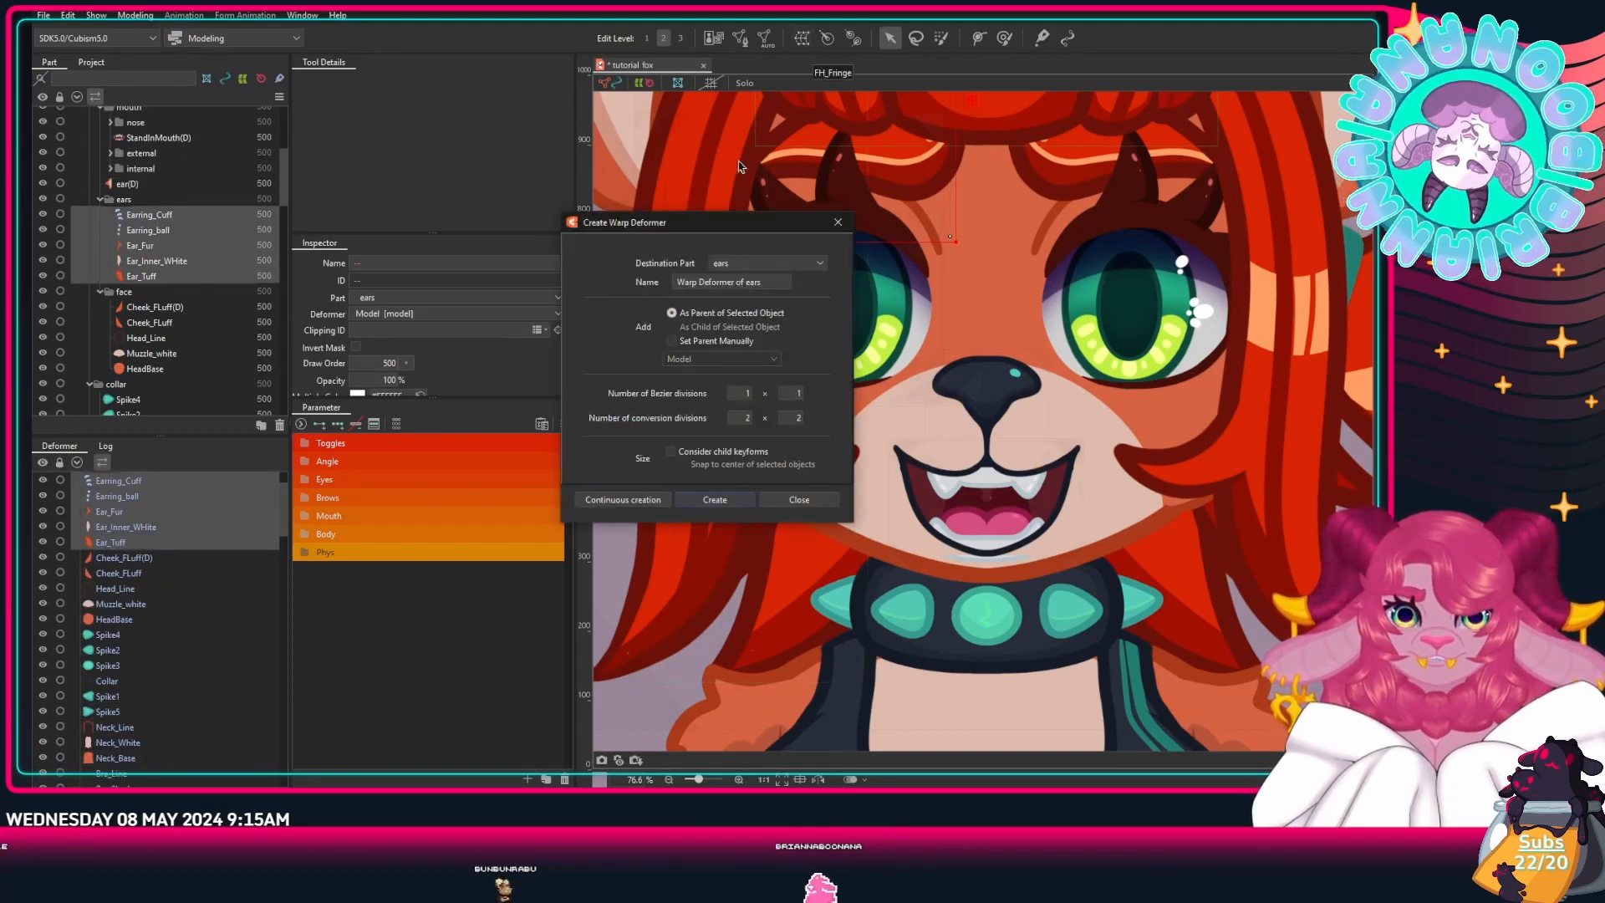
{"action": "left_click_drag", "start_coordinate": [763, 282], "coordinate": [551, 286]}
{"action": "type", "text": "Ear_GRP"}
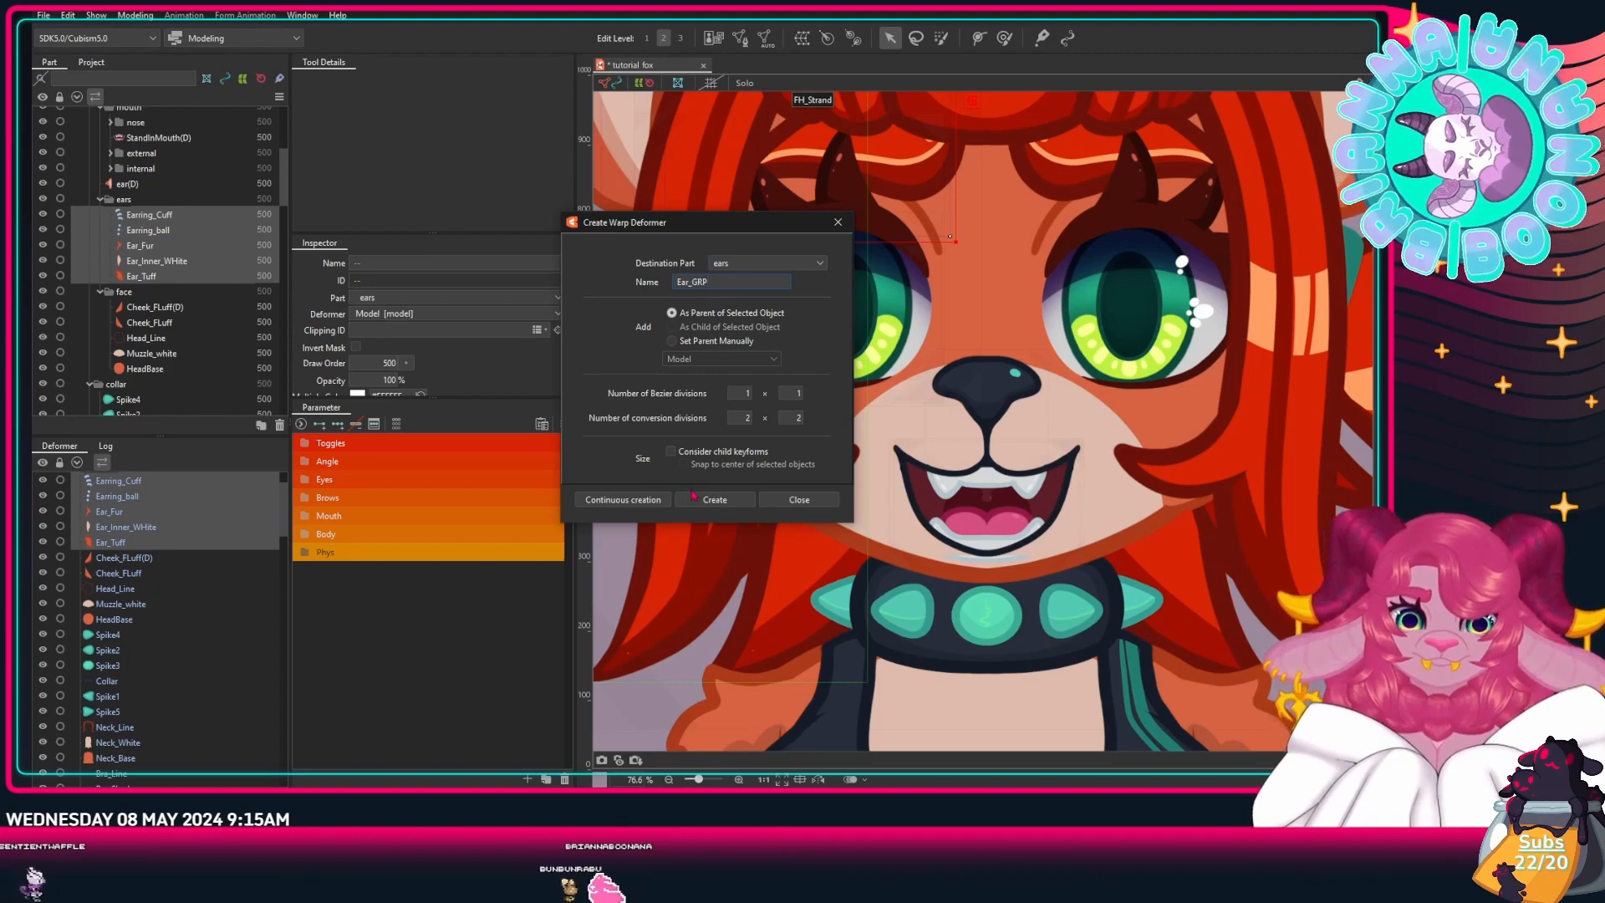
{"action": "left_click", "coordinate": [693, 499]}
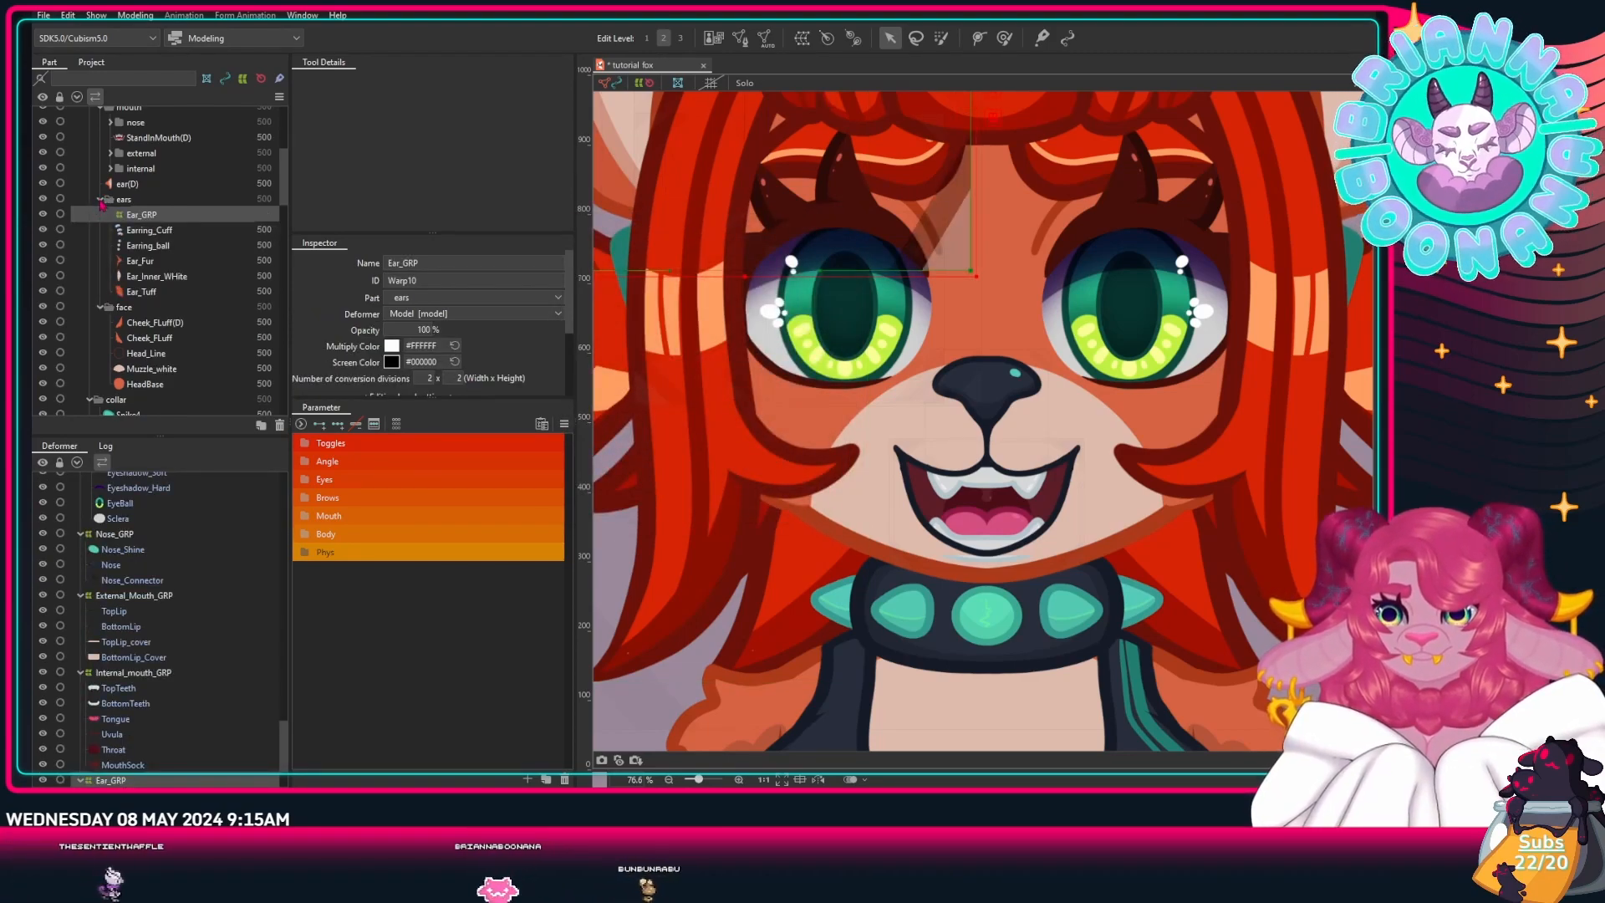
Step: Create a part folder named Ear1 with part ID Ear1 inside ears, containing Ear_GRP and the five ear meshes
{"action": "left_click", "coordinate": [155, 294], "text": "shift"}
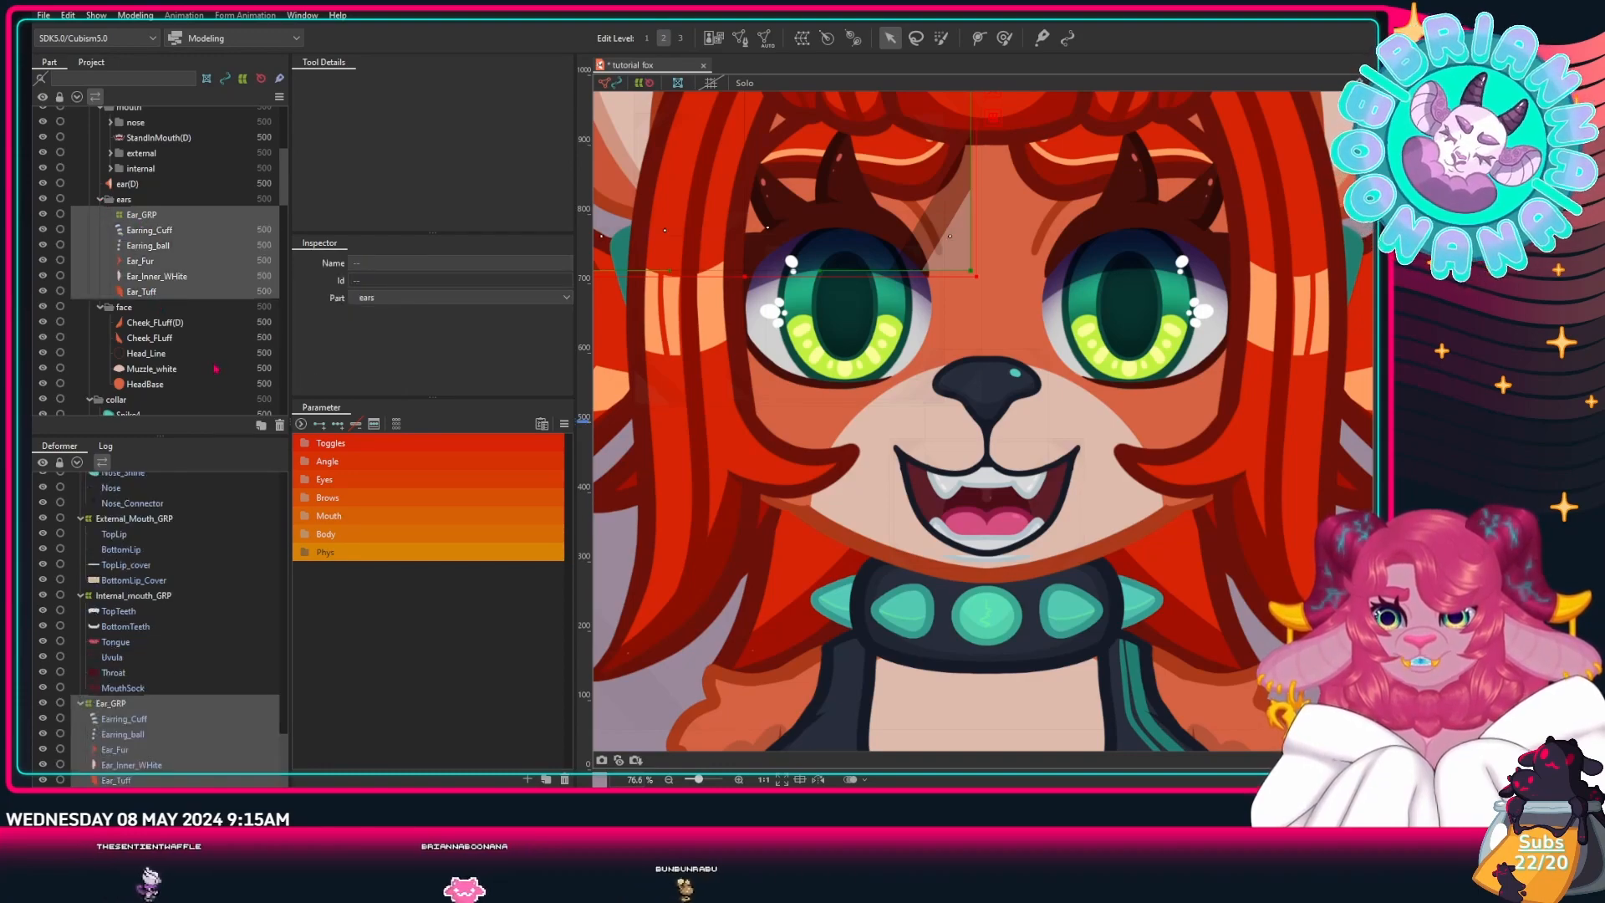
{"action": "type", "text": "Ear"}
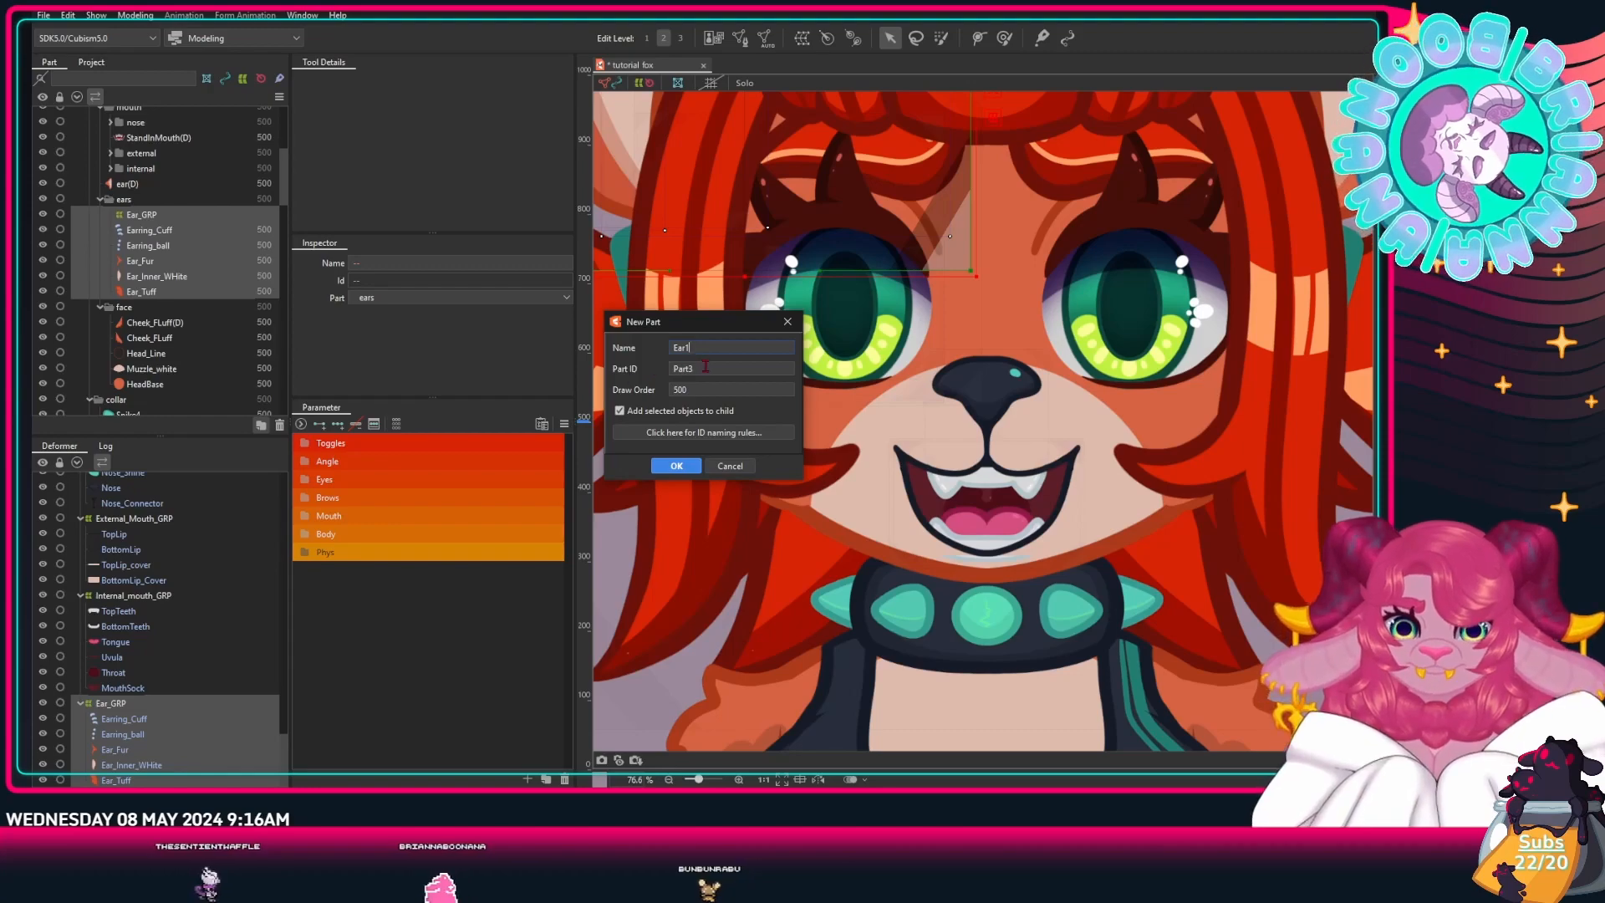
{"action": "key", "text": "Tab"}
{"action": "type", "text": "E"}
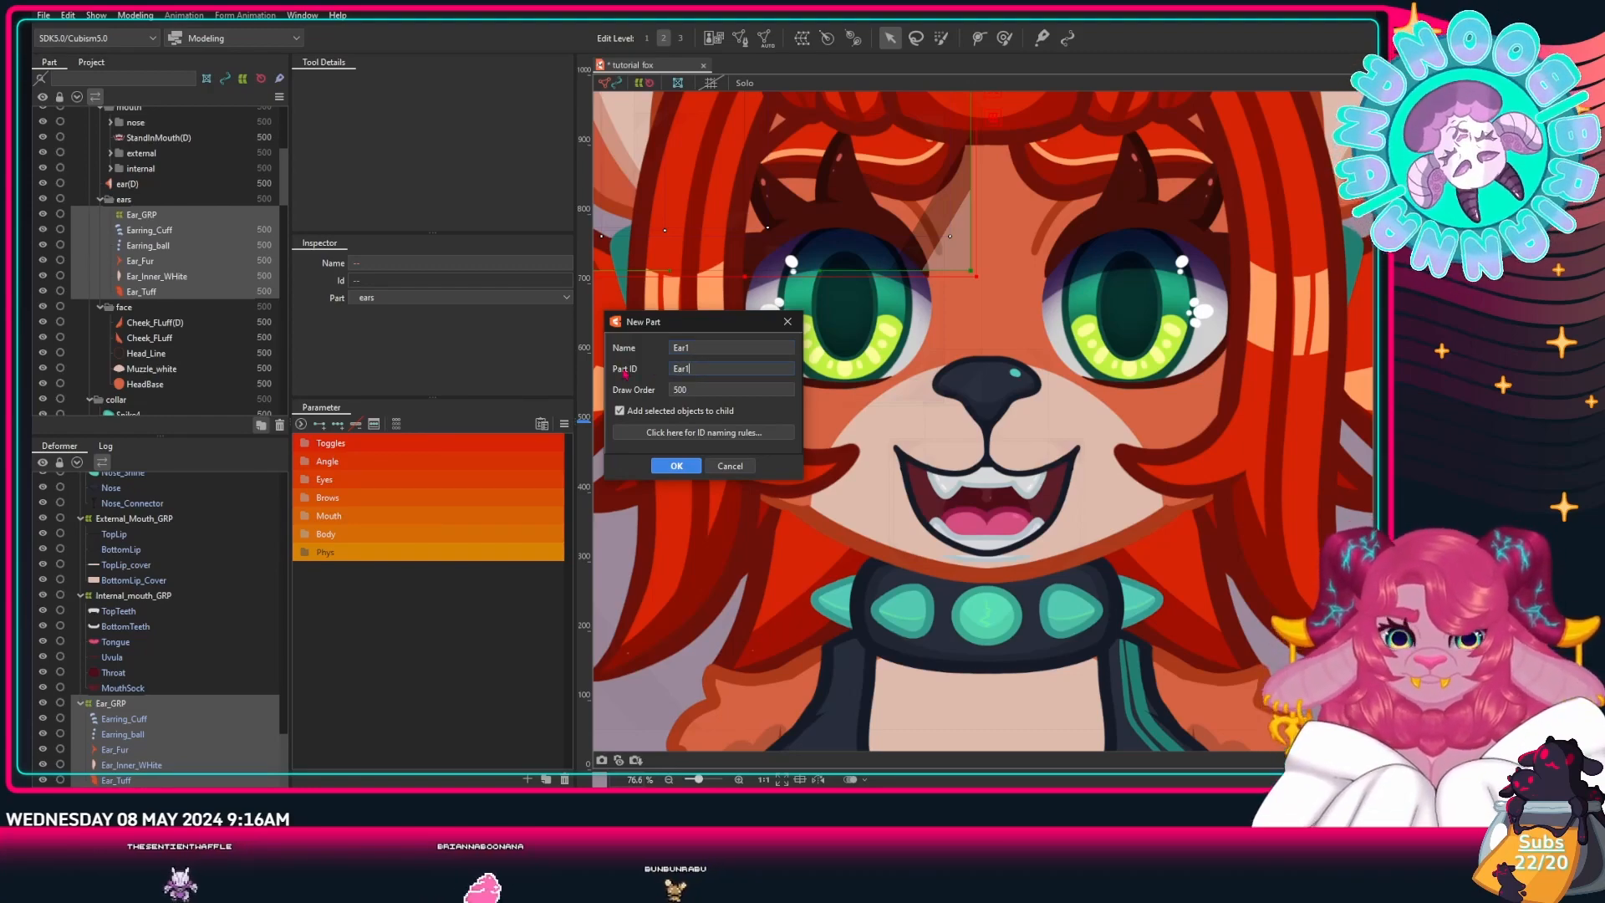
{"action": "left_click", "coordinate": [669, 464]}
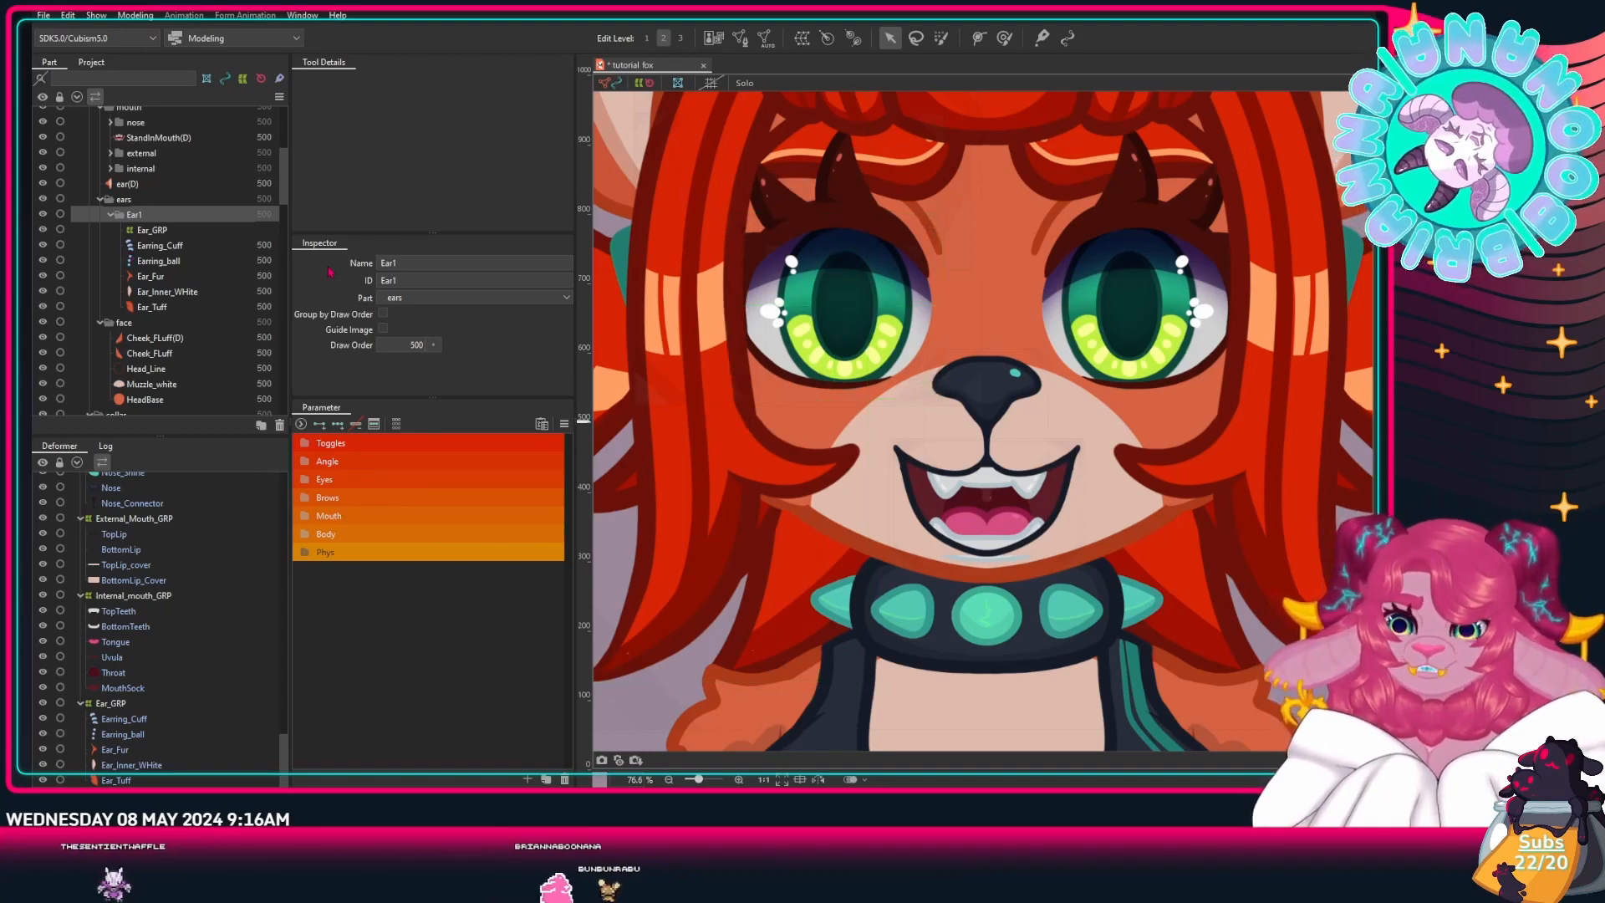
Step: Examine the draw order values through the part hierarchy, including the Earring_Cuff mesh, against the fox's layering
{"action": "scroll", "coordinate": [262, 270], "scroll_direction": "down", "scroll_amount": 5}
{"action": "scroll", "coordinate": [281, 224], "scroll_direction": "down", "scroll_amount": 4}
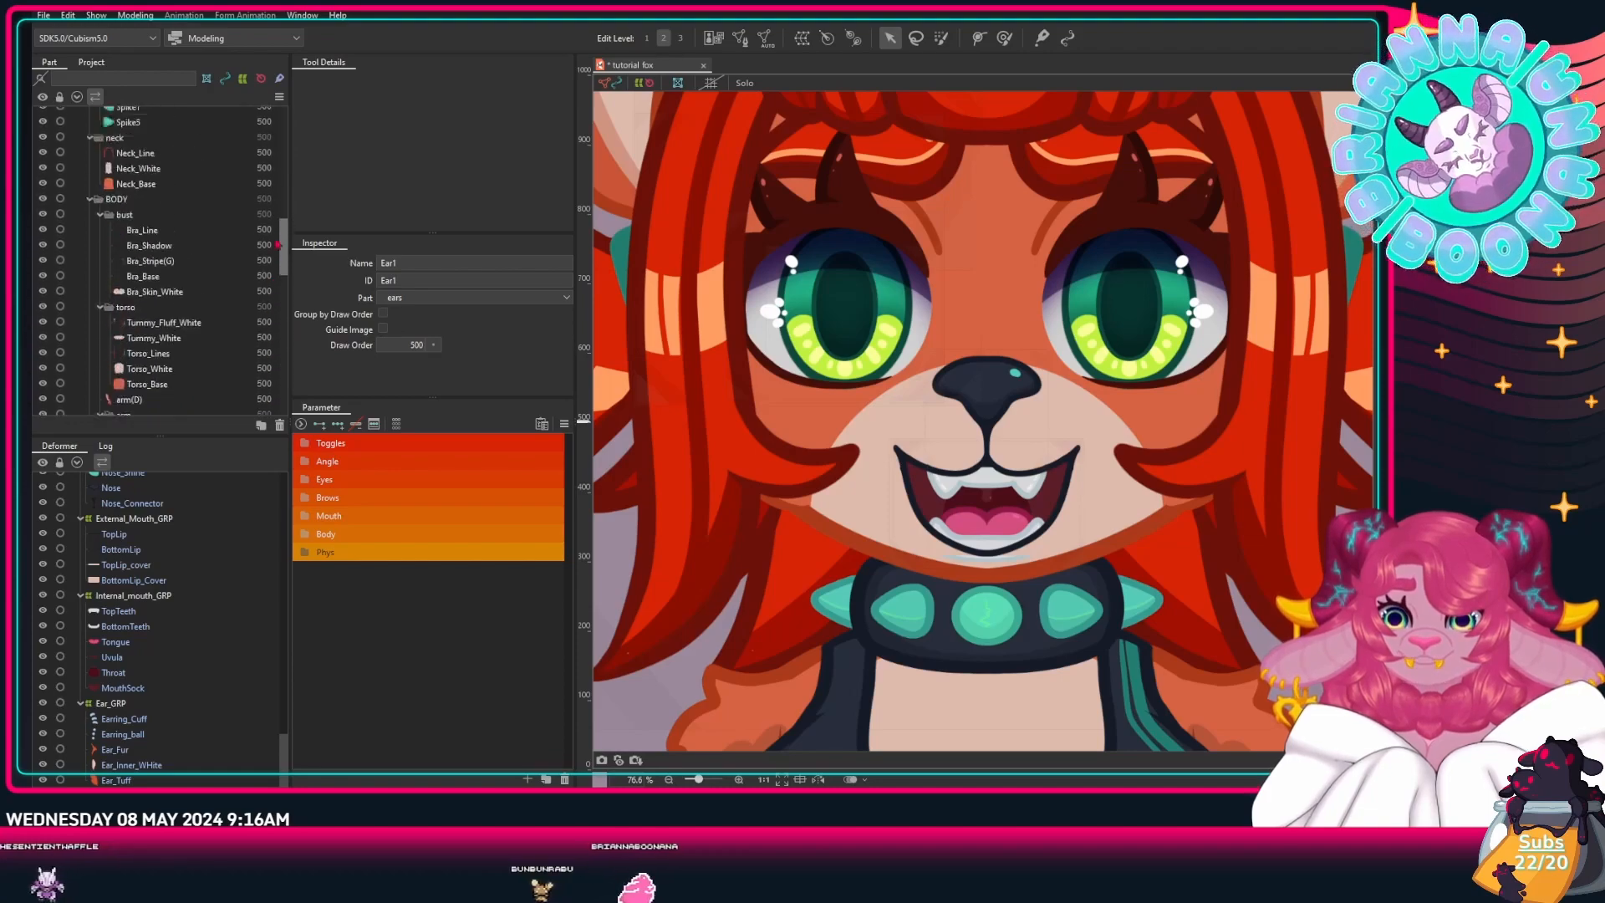
{"action": "scroll", "coordinate": [281, 209], "scroll_direction": "up", "scroll_amount": 10}
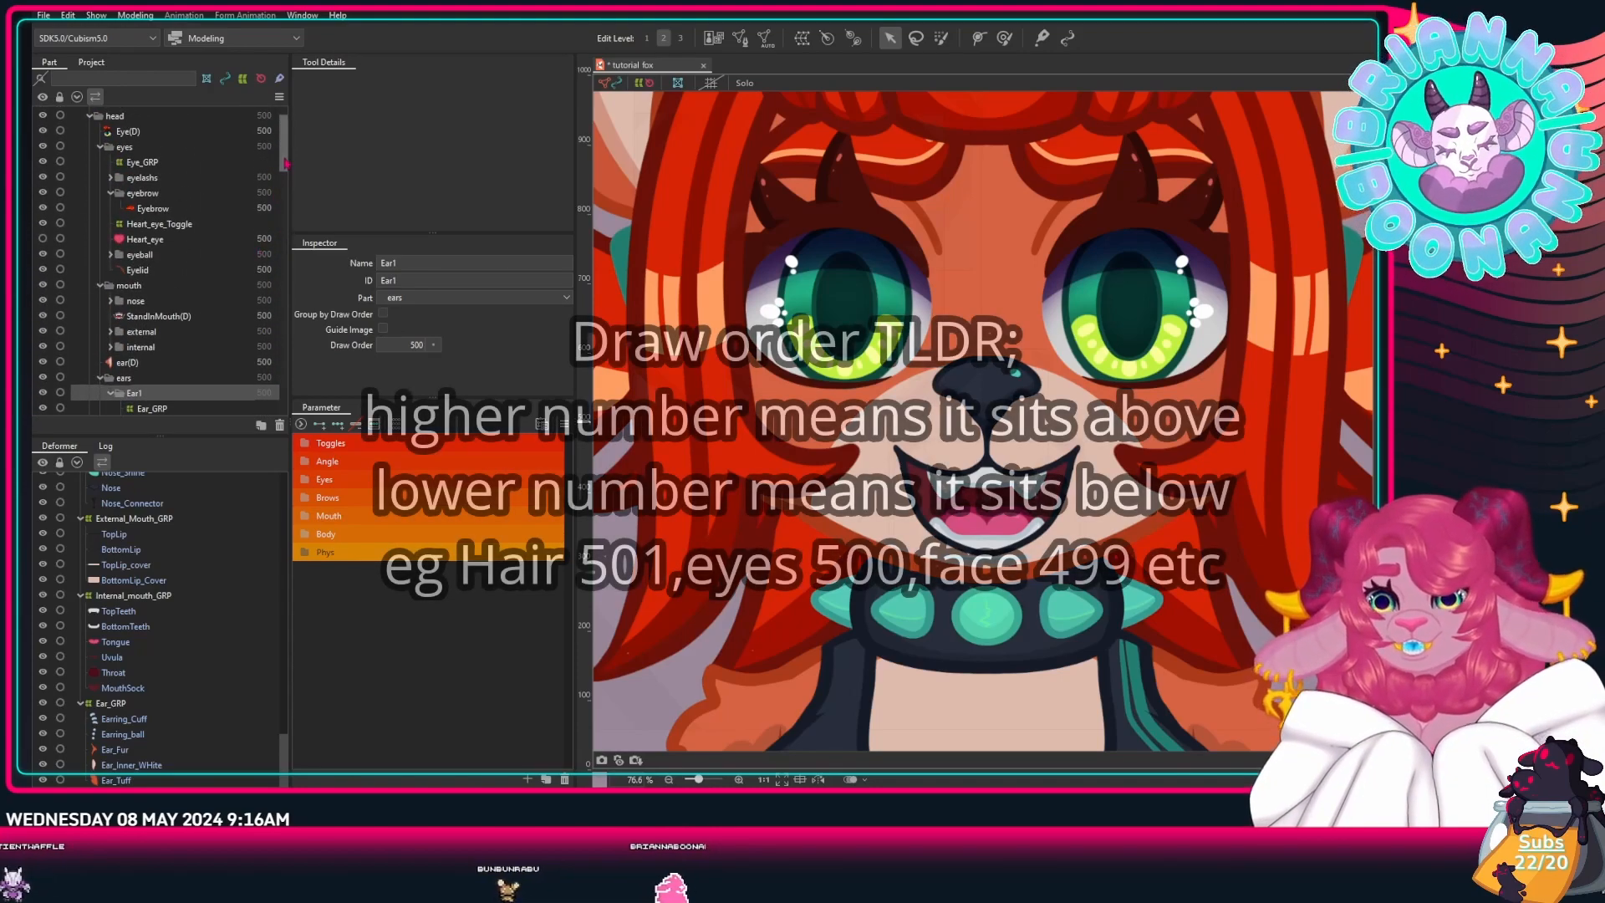
{"action": "scroll", "coordinate": [286, 163], "scroll_direction": "down", "scroll_amount": 4}
{"action": "scroll", "coordinate": [1026, 519], "scroll_direction": "down", "scroll_amount": 5}
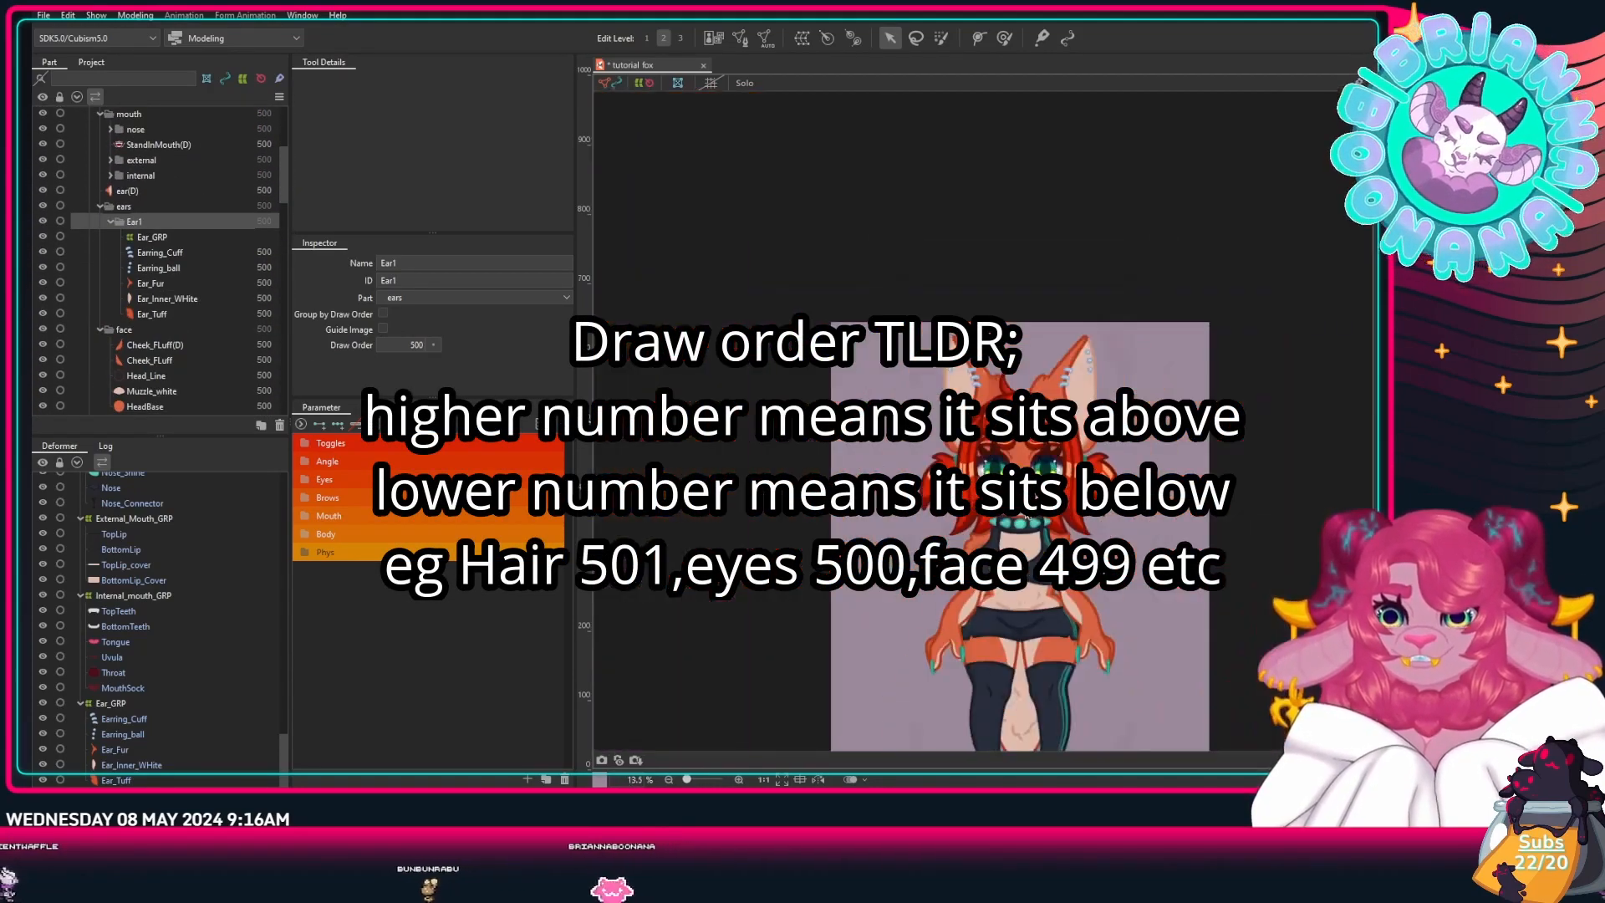
{"action": "scroll", "coordinate": [1027, 518], "scroll_direction": "up", "scroll_amount": 3}
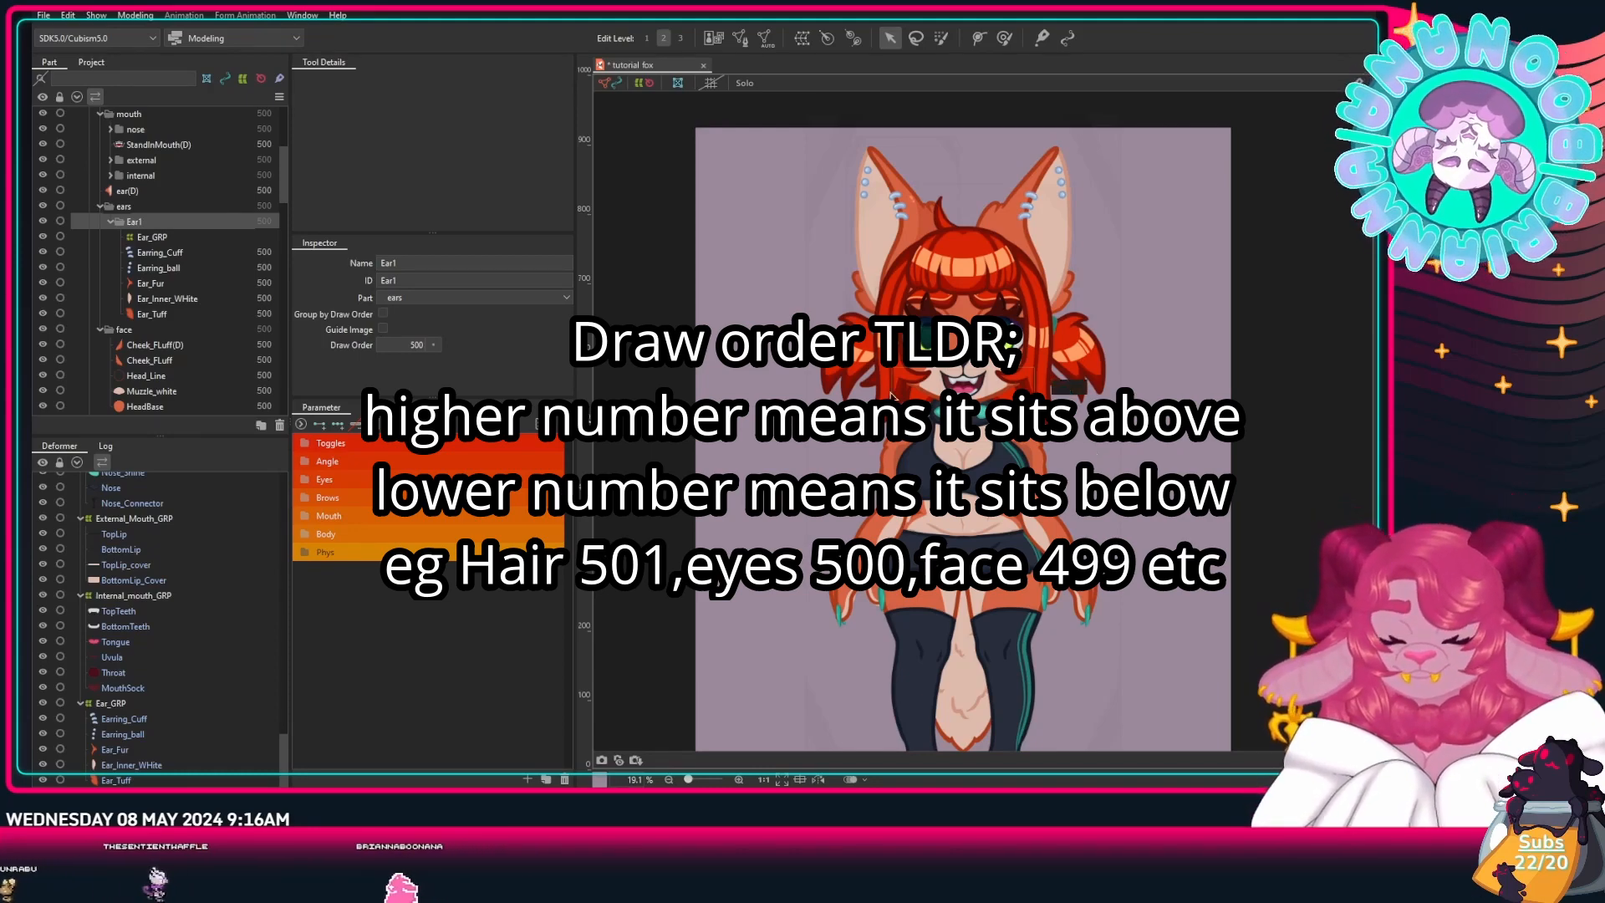
{"action": "scroll", "coordinate": [146, 318], "scroll_direction": "up", "scroll_amount": 5}
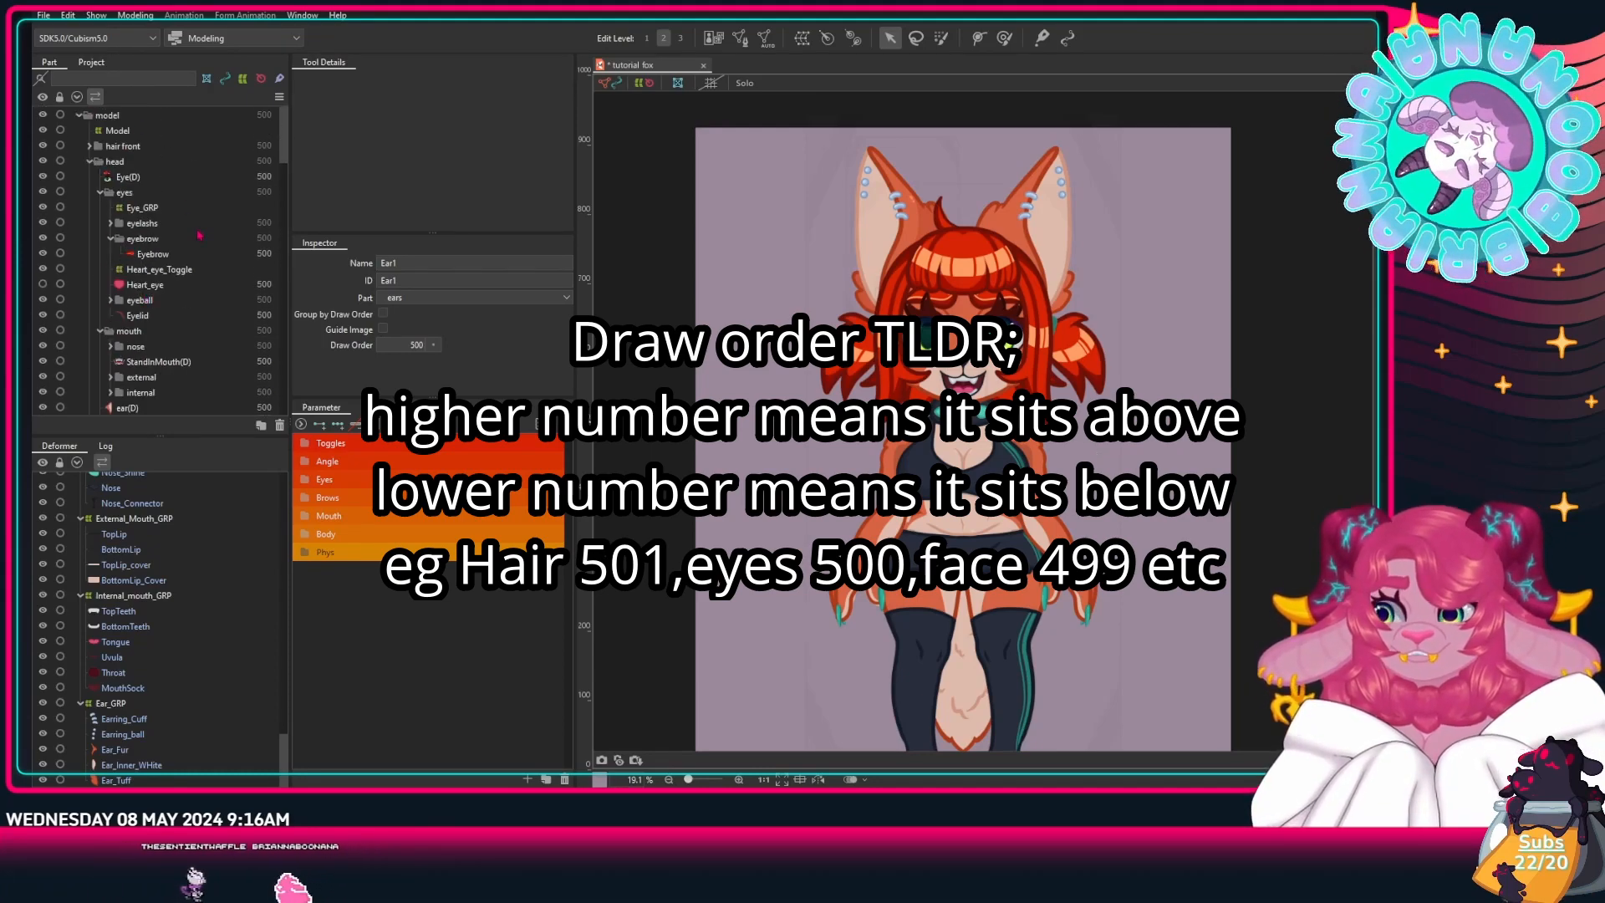
{"action": "scroll", "coordinate": [199, 236], "scroll_direction": "down", "scroll_amount": 6}
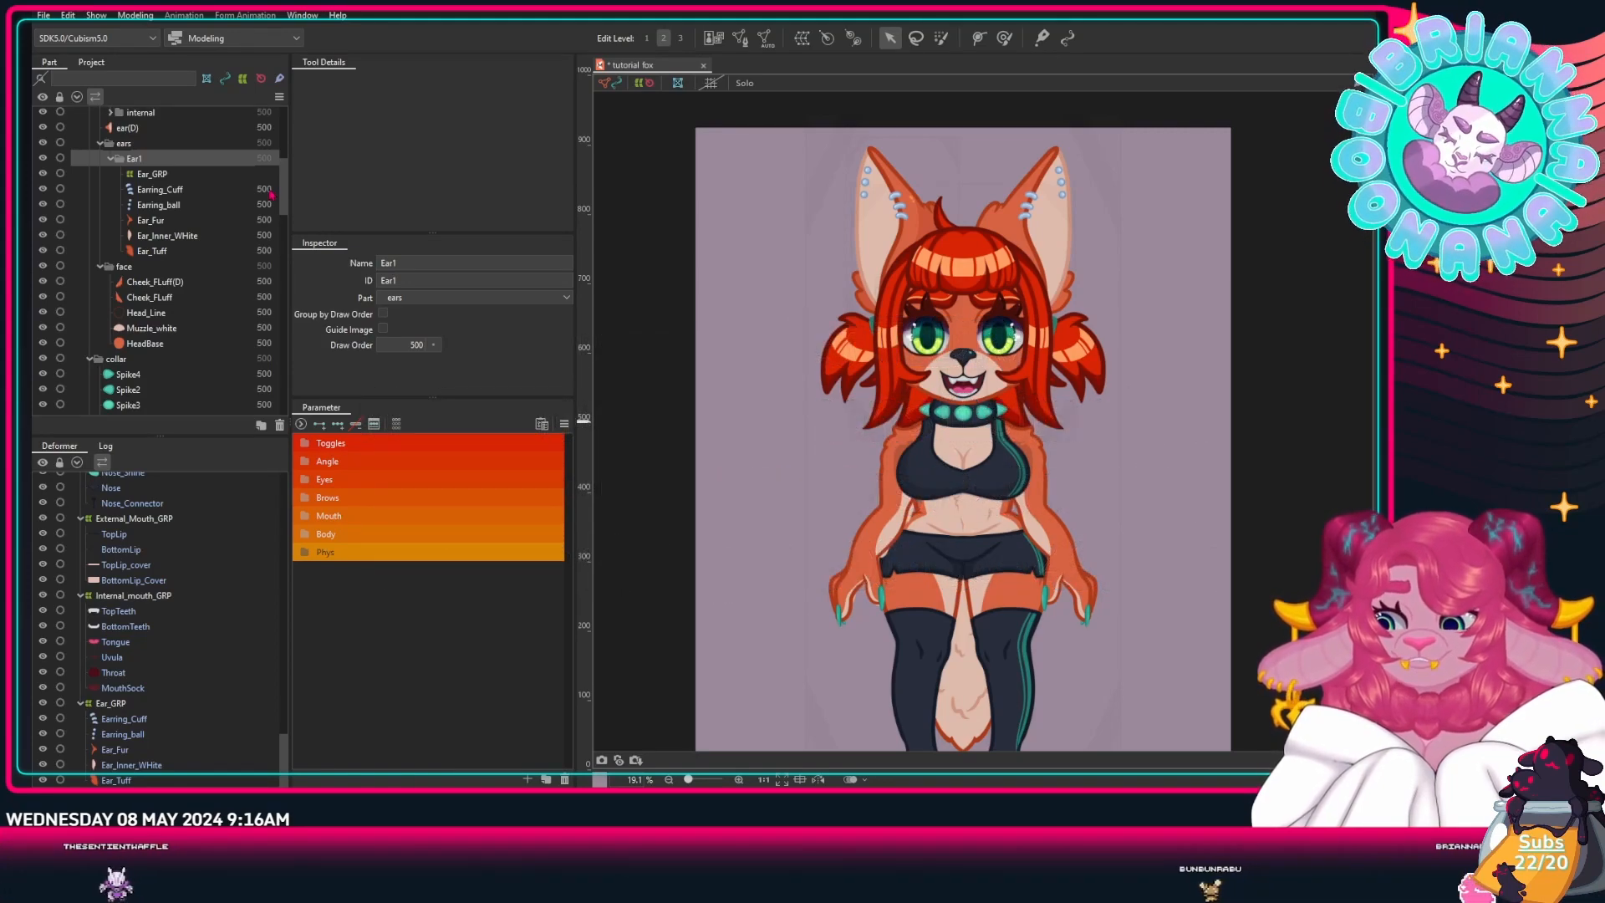
{"action": "left_click", "coordinate": [270, 192]}
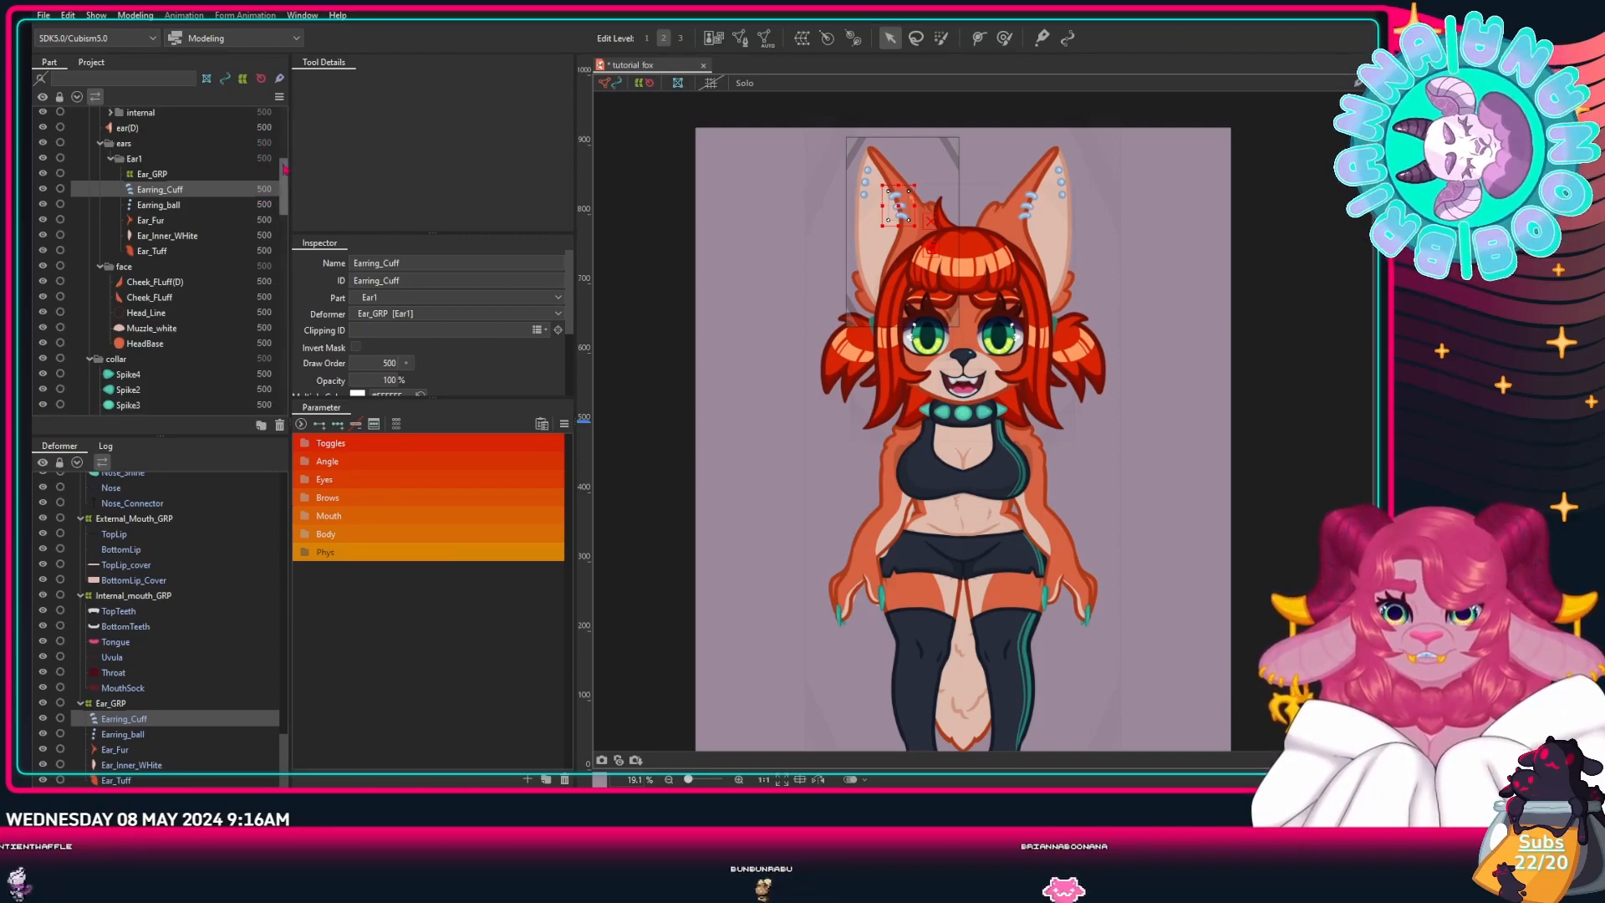
{"action": "scroll", "coordinate": [281, 334], "scroll_direction": "down", "scroll_amount": 10}
{"action": "left_click_drag", "start_coordinate": [282, 391], "coordinate": [288, 149]}
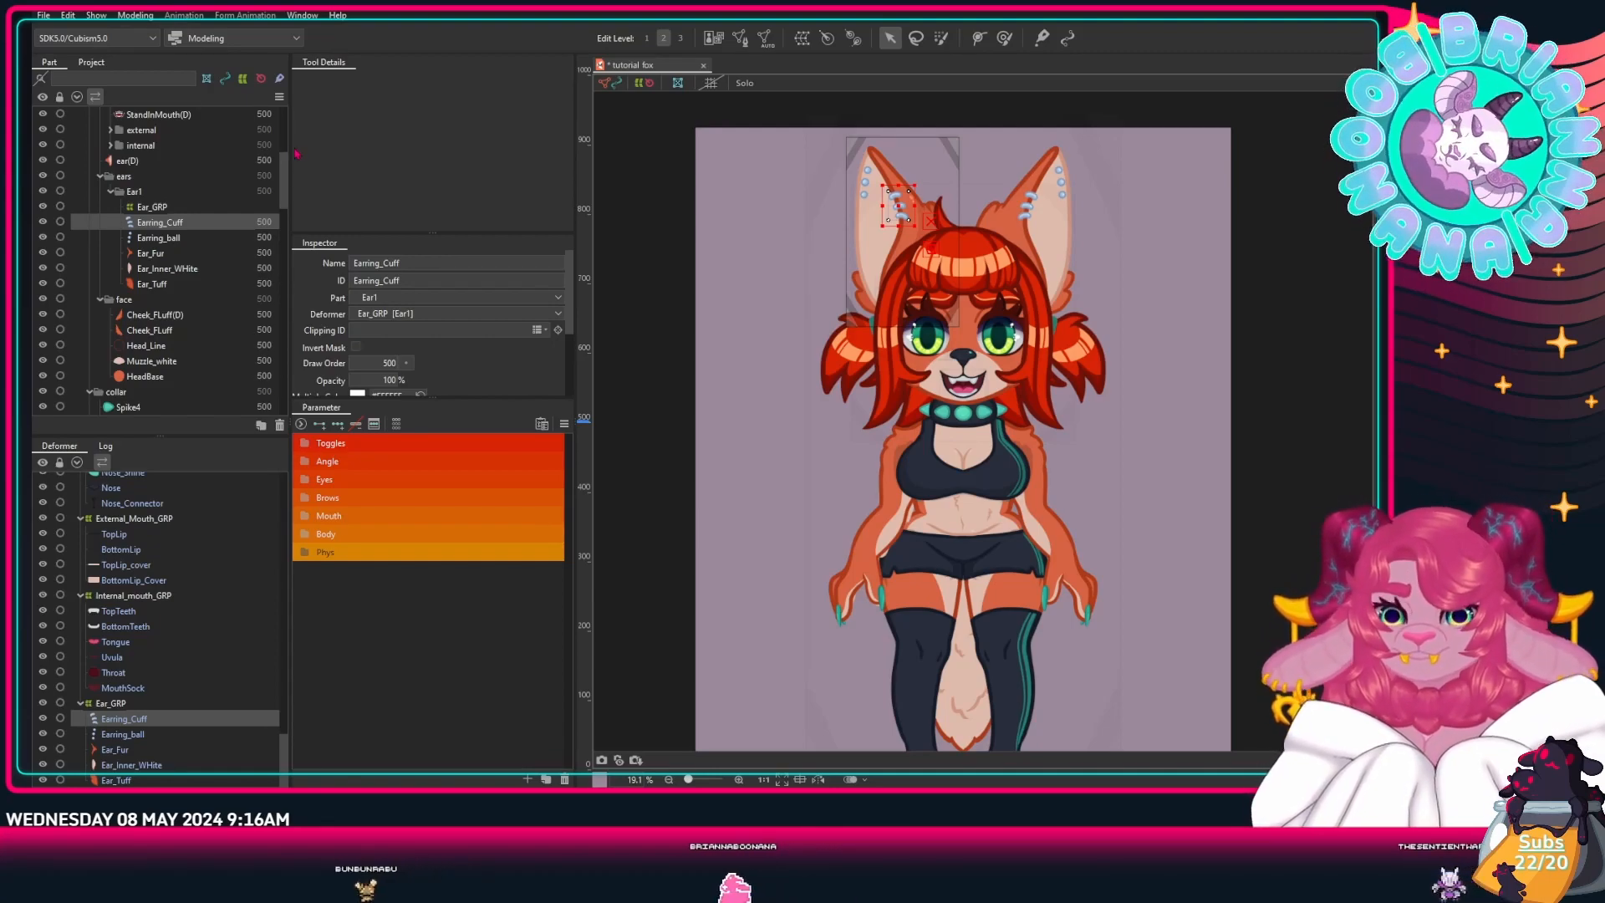
{"action": "scroll", "coordinate": [859, 314], "scroll_direction": "up", "scroll_amount": 5}
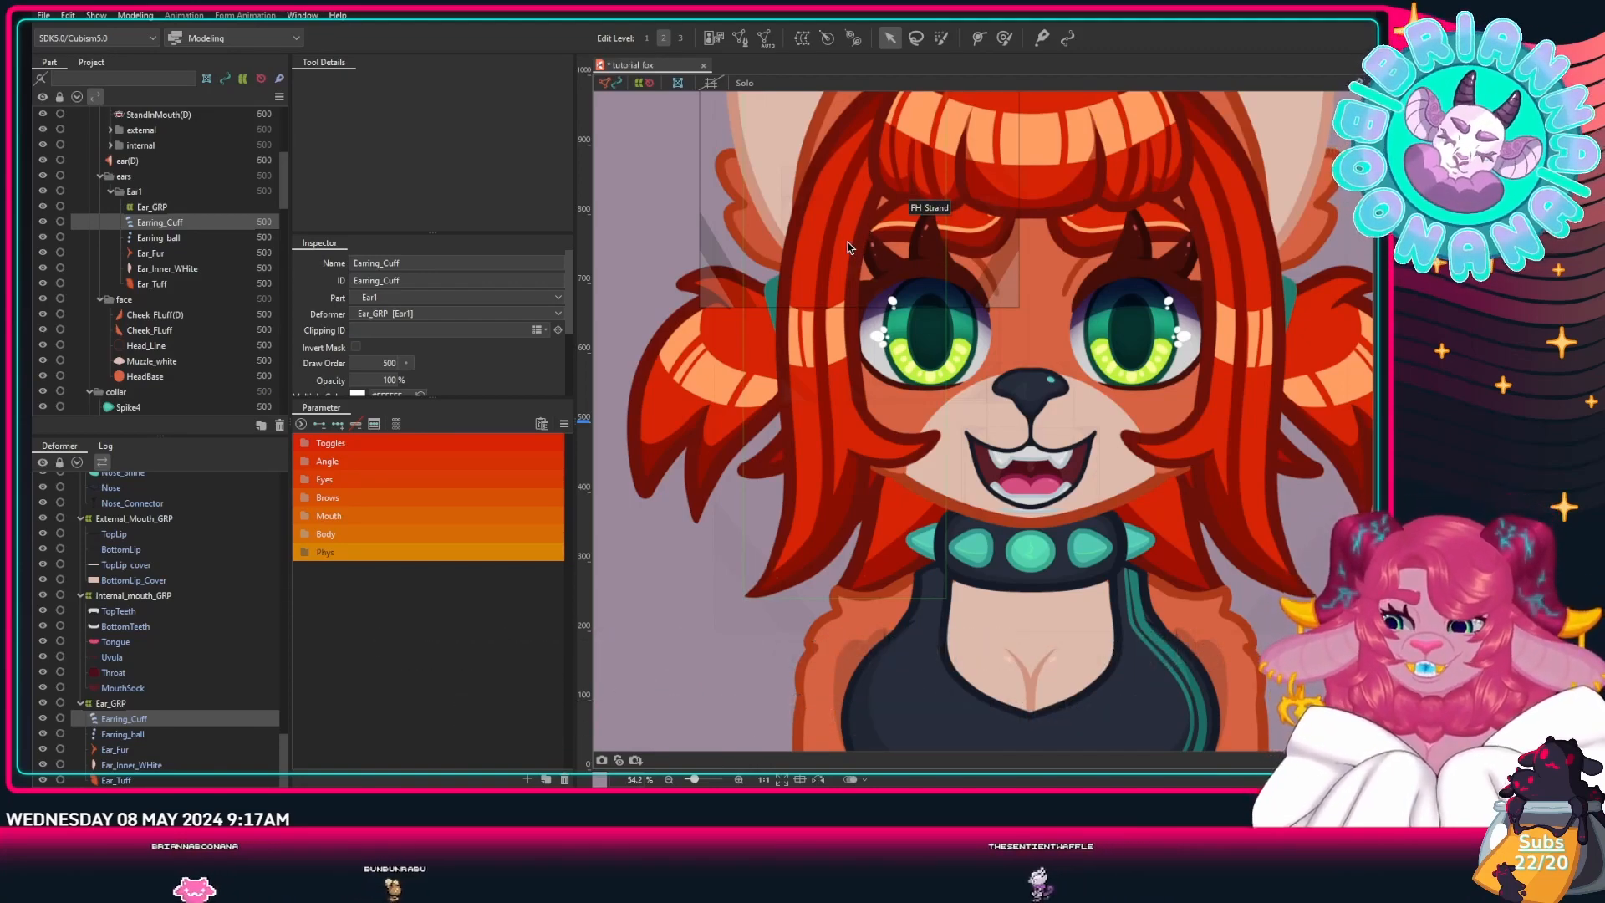
Step: Check which parameters the Angle group contains and collapse the group again
{"action": "left_click", "coordinate": [308, 480]}
{"action": "left_click", "coordinate": [308, 480]}
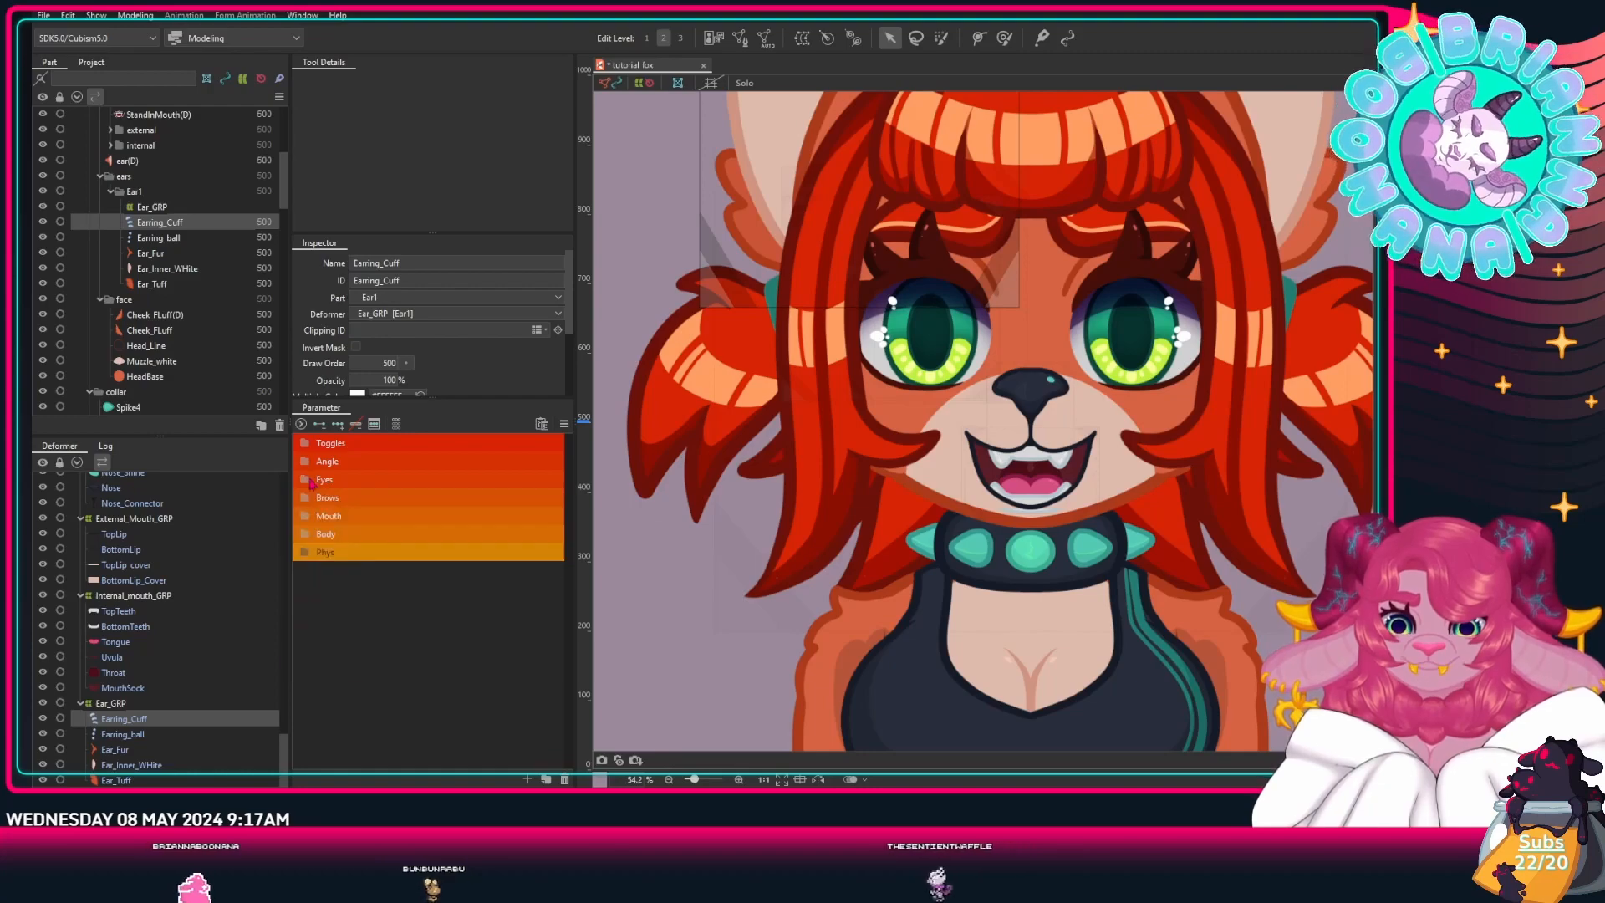
{"action": "left_click", "coordinate": [313, 464]}
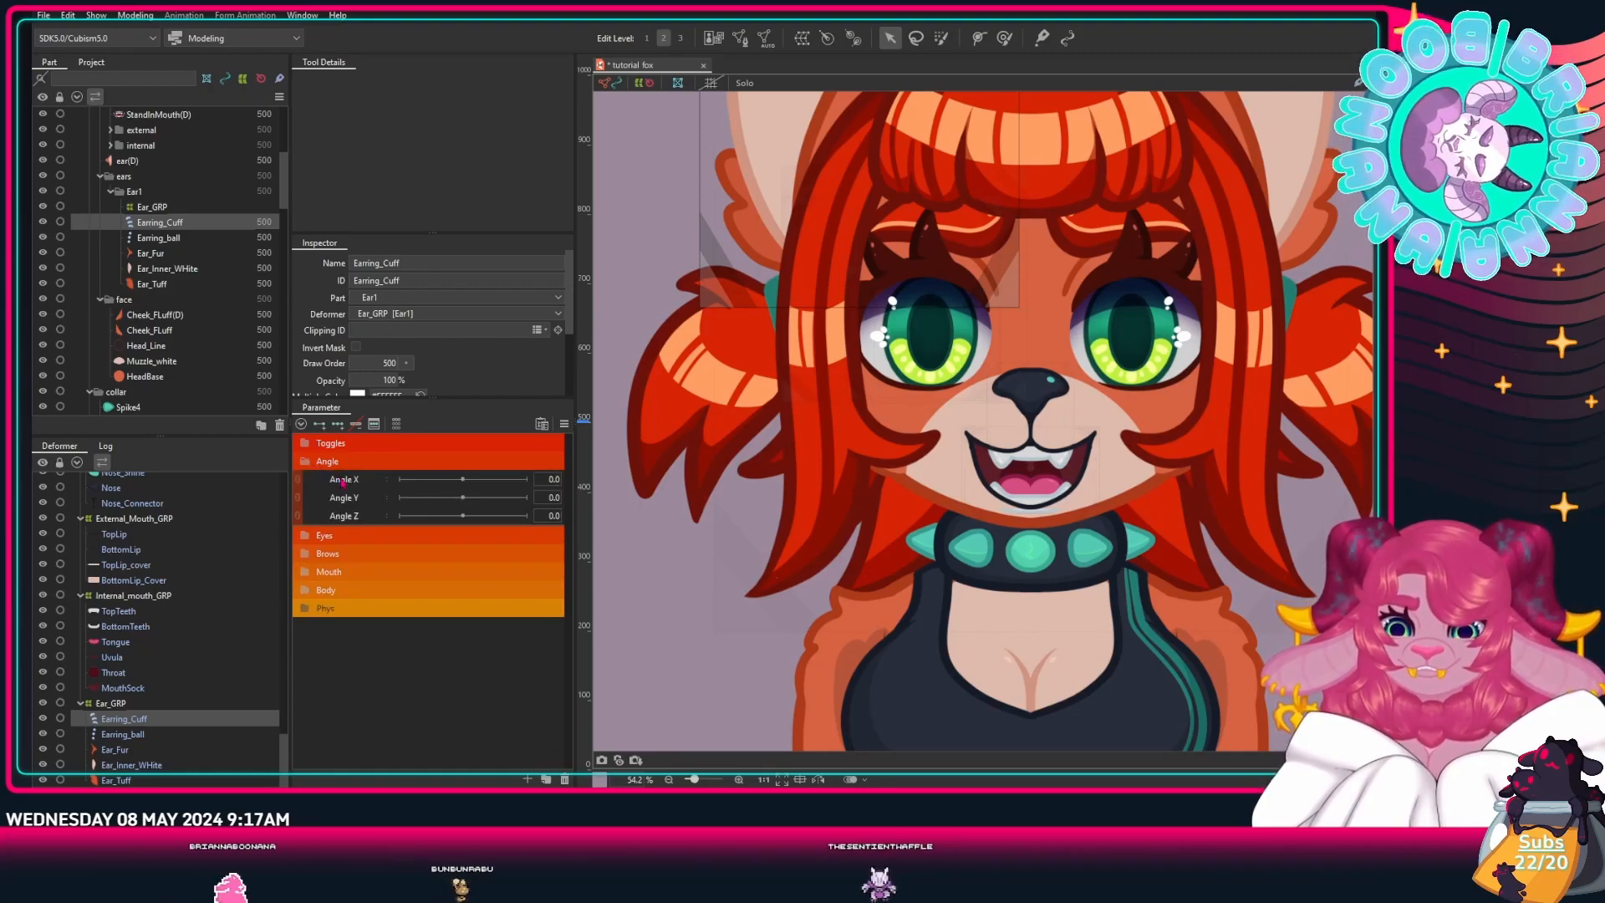
{"action": "left_click", "coordinate": [311, 465]}
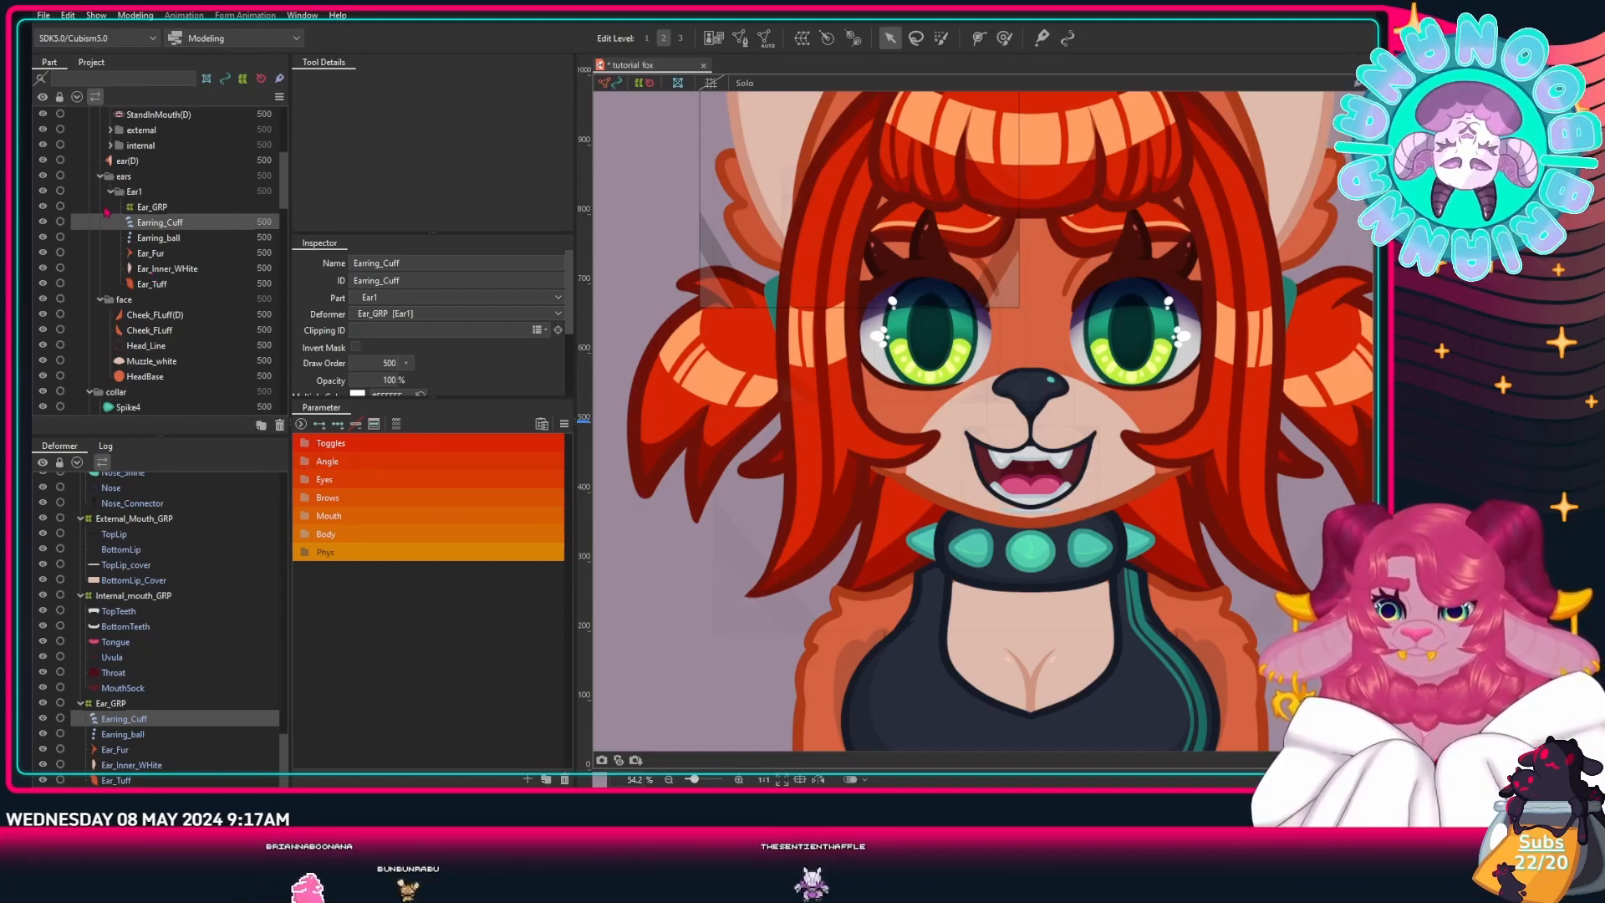
Step: Collapse the Ear1 part folder and select its parent ears folder
{"action": "left_click", "coordinate": [112, 193]}
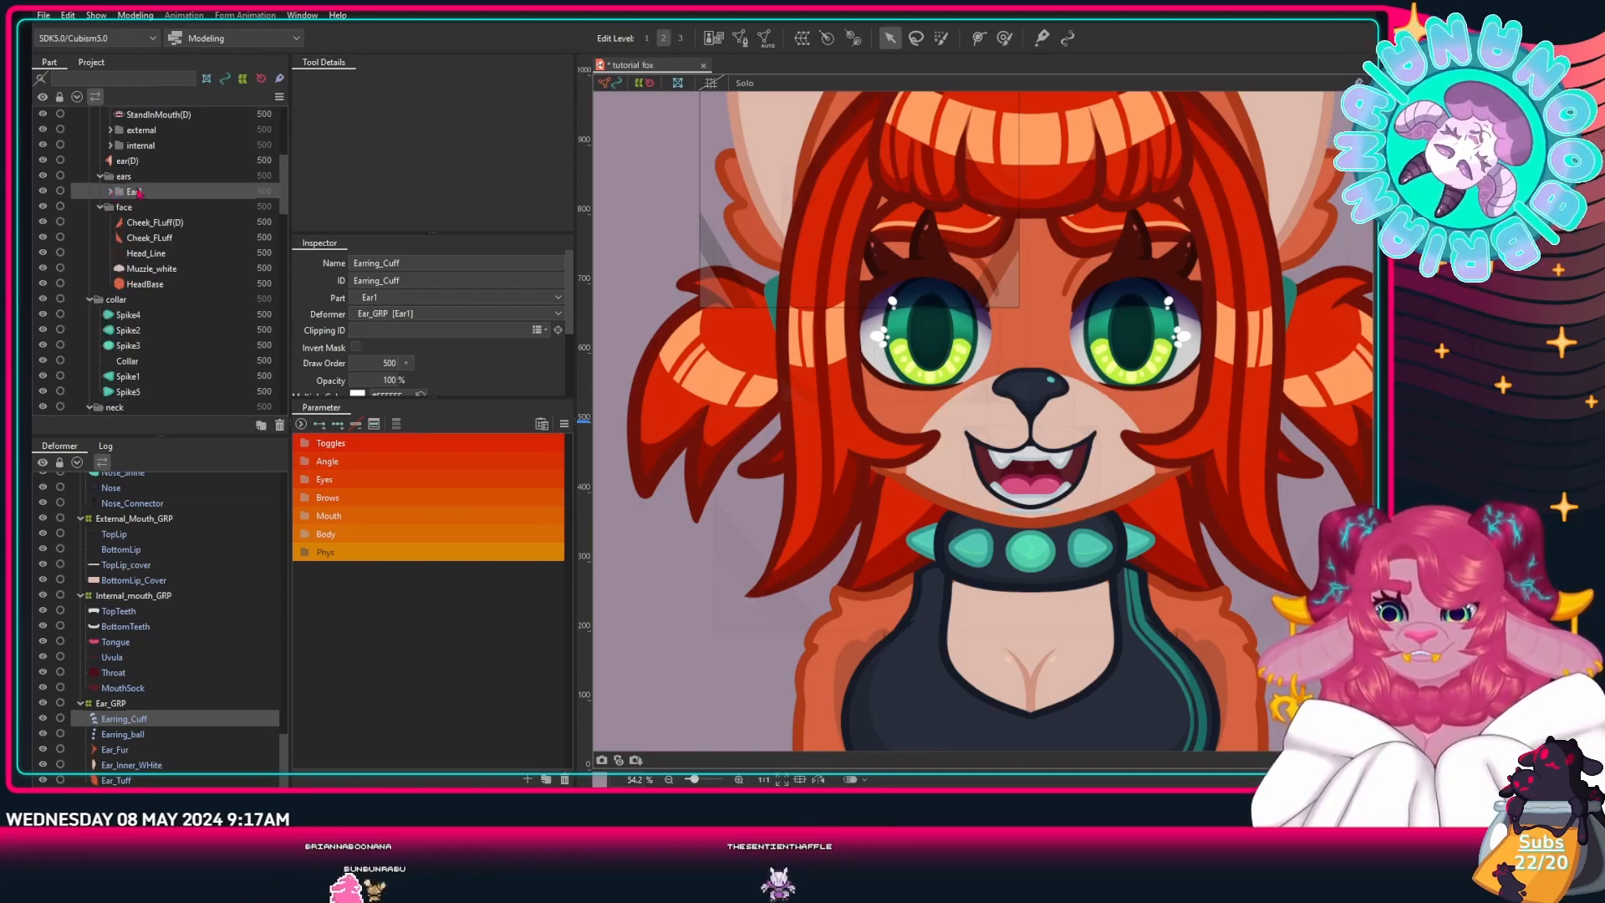
{"action": "left_click", "coordinate": [138, 193]}
{"action": "scroll", "coordinate": [971, 302], "scroll_direction": "down", "scroll_amount": 2}
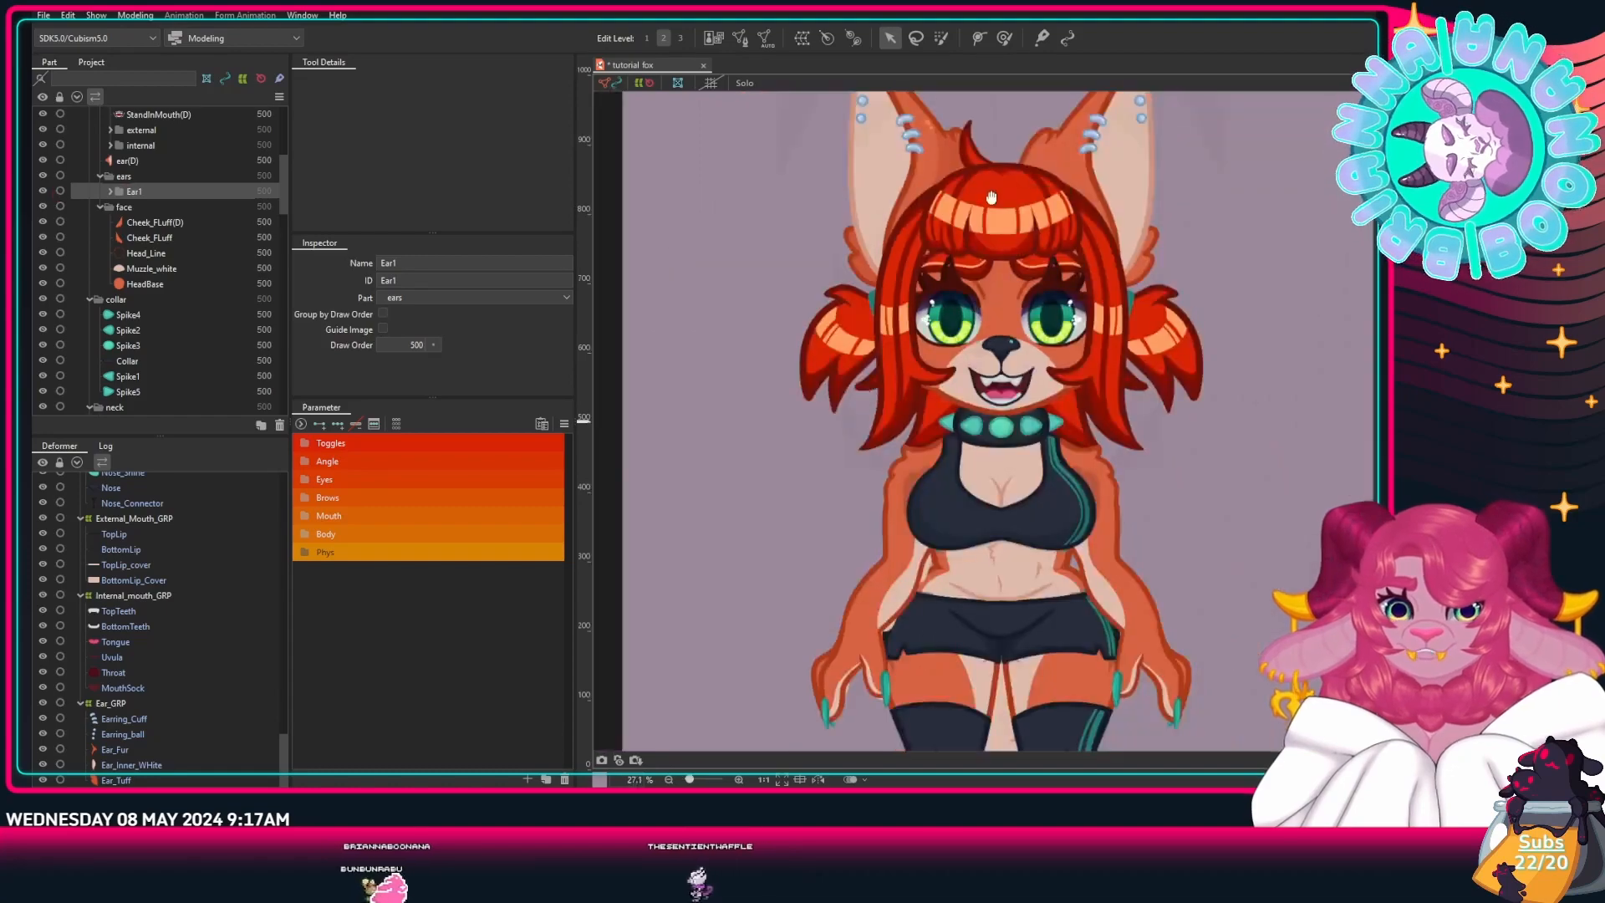
{"action": "left_click_drag", "start_coordinate": [970, 302], "coordinate": [968, 352]}
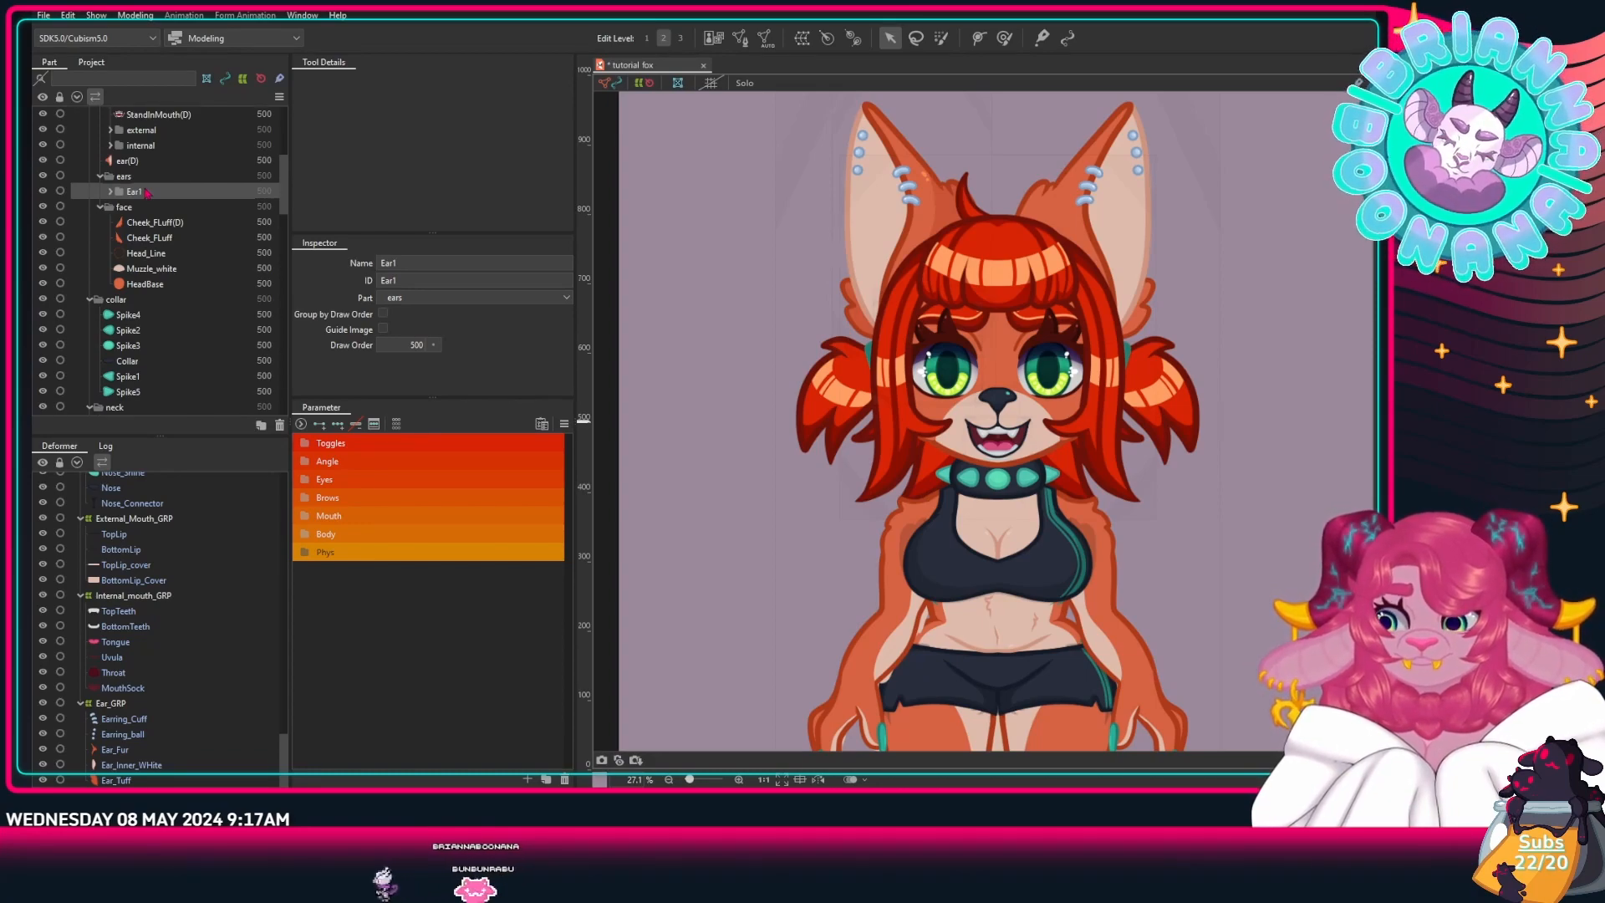
{"action": "left_click", "coordinate": [101, 177]}
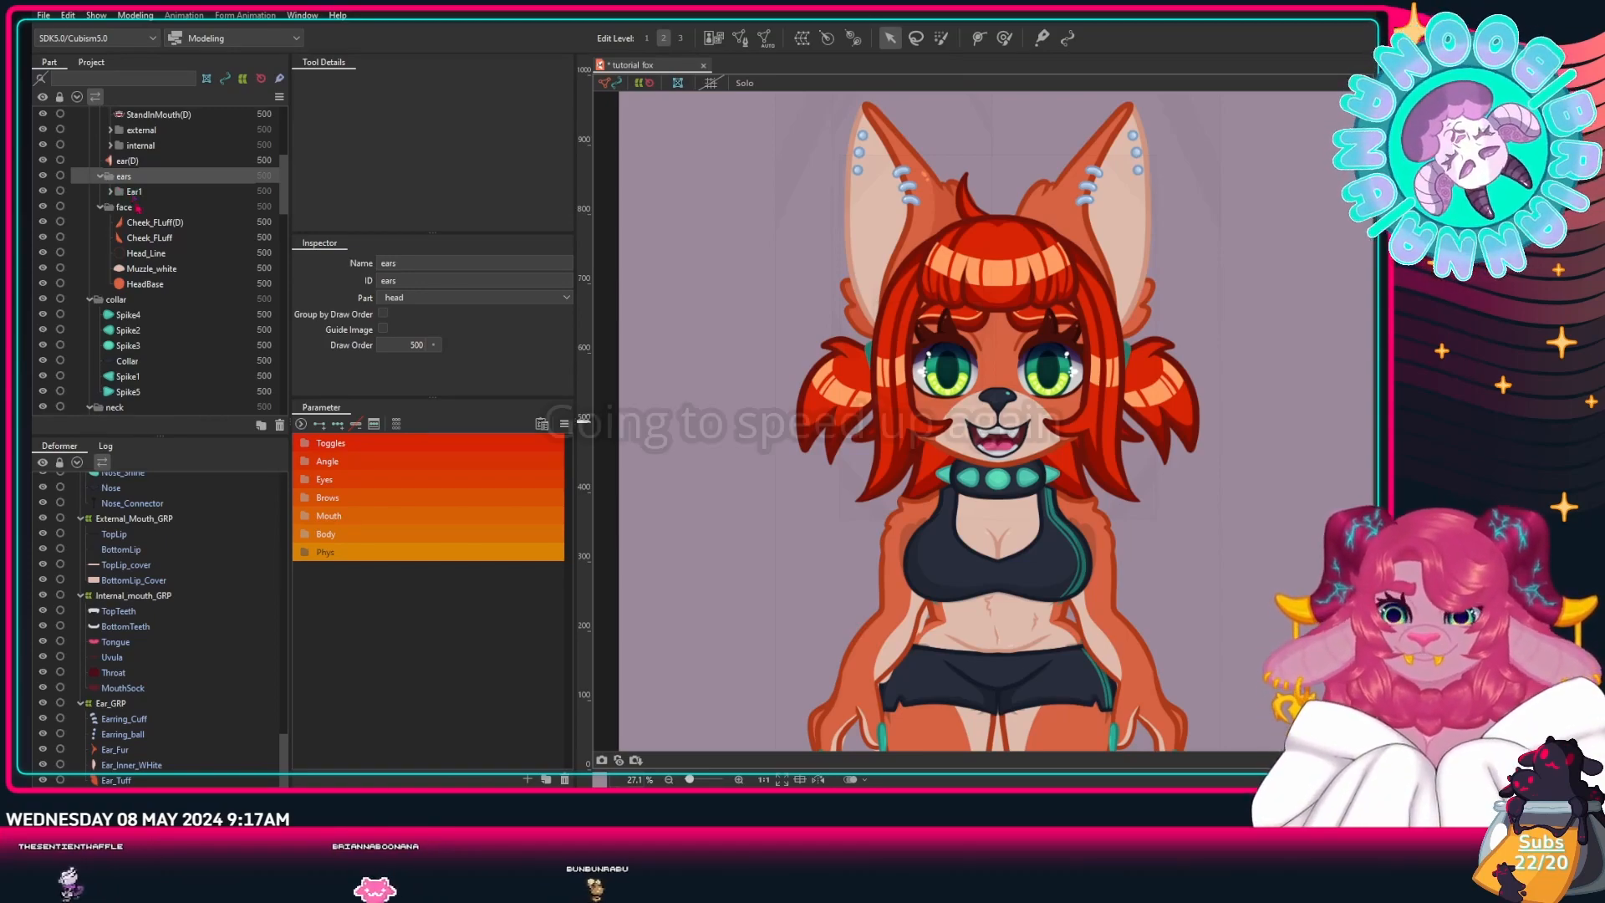
Step: Create a parent warp deformer named Face_Shape_GRP for the five face meshes, with 1 × 1 Bezier and 2 × 2 conversion divisions
{"action": "left_click", "coordinate": [146, 223]}
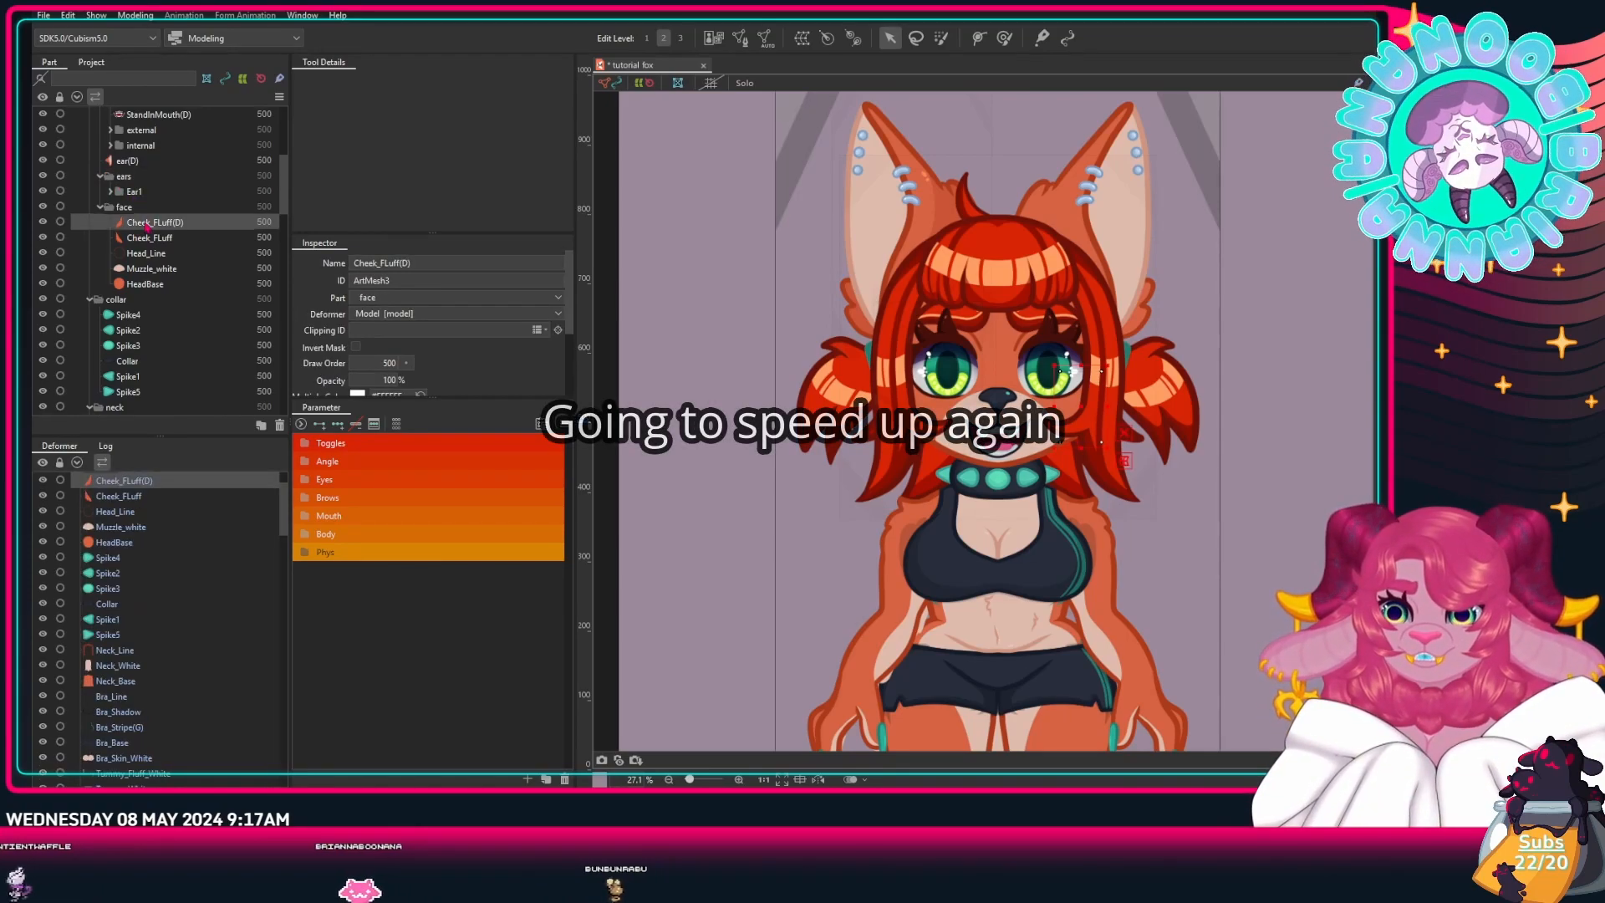
{"action": "left_click", "coordinate": [142, 286], "text": "shift"}
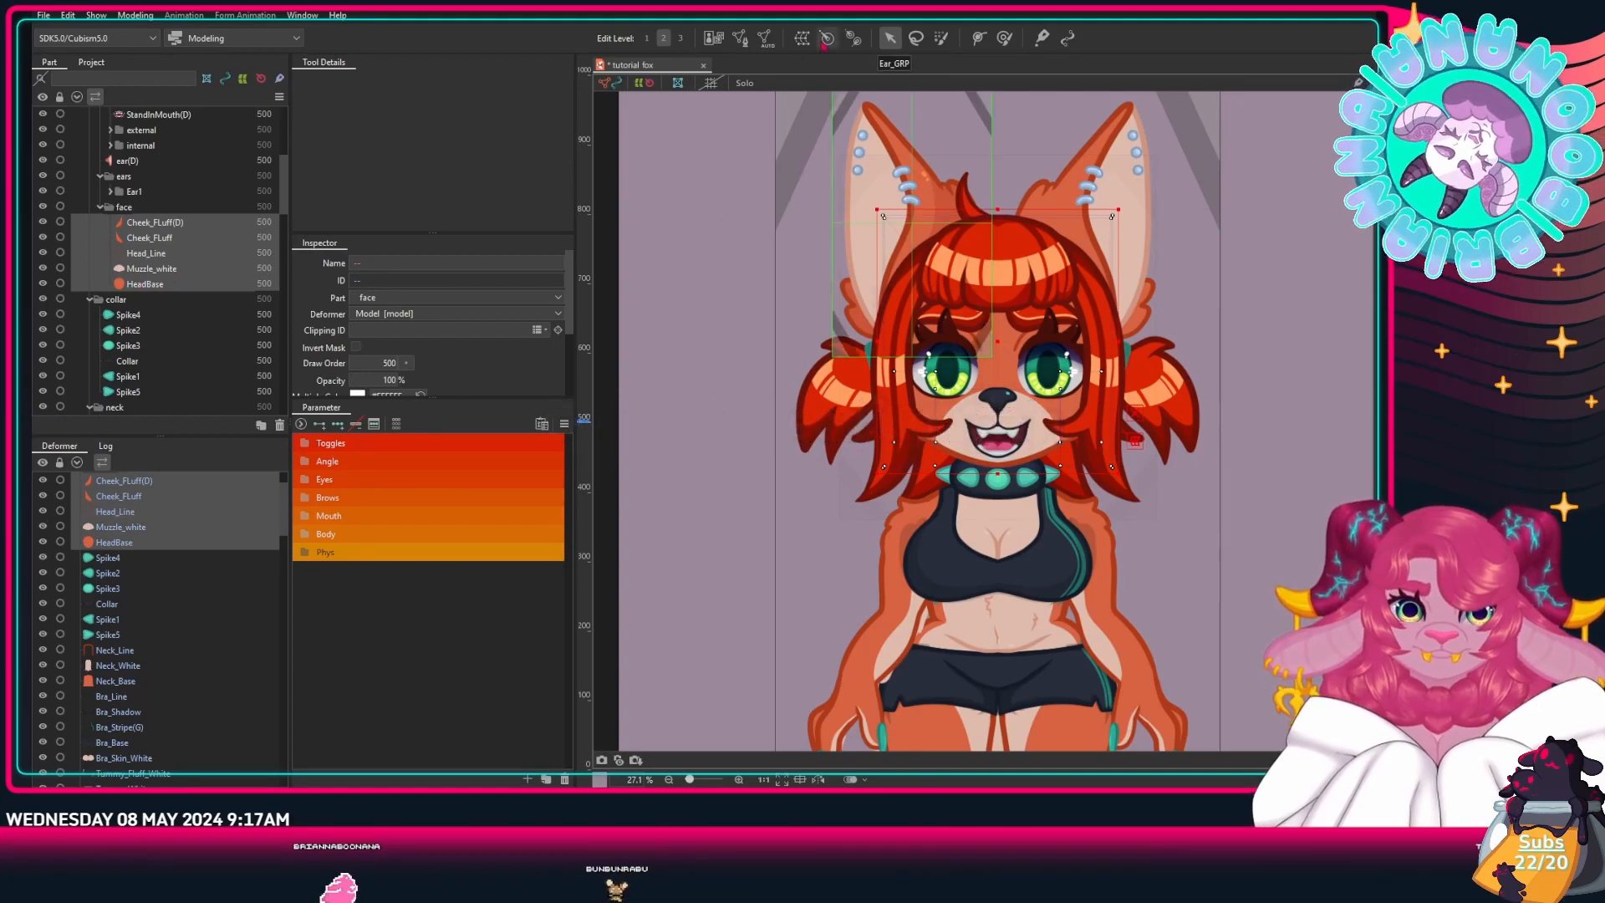
{"action": "left_click", "coordinate": [825, 42]}
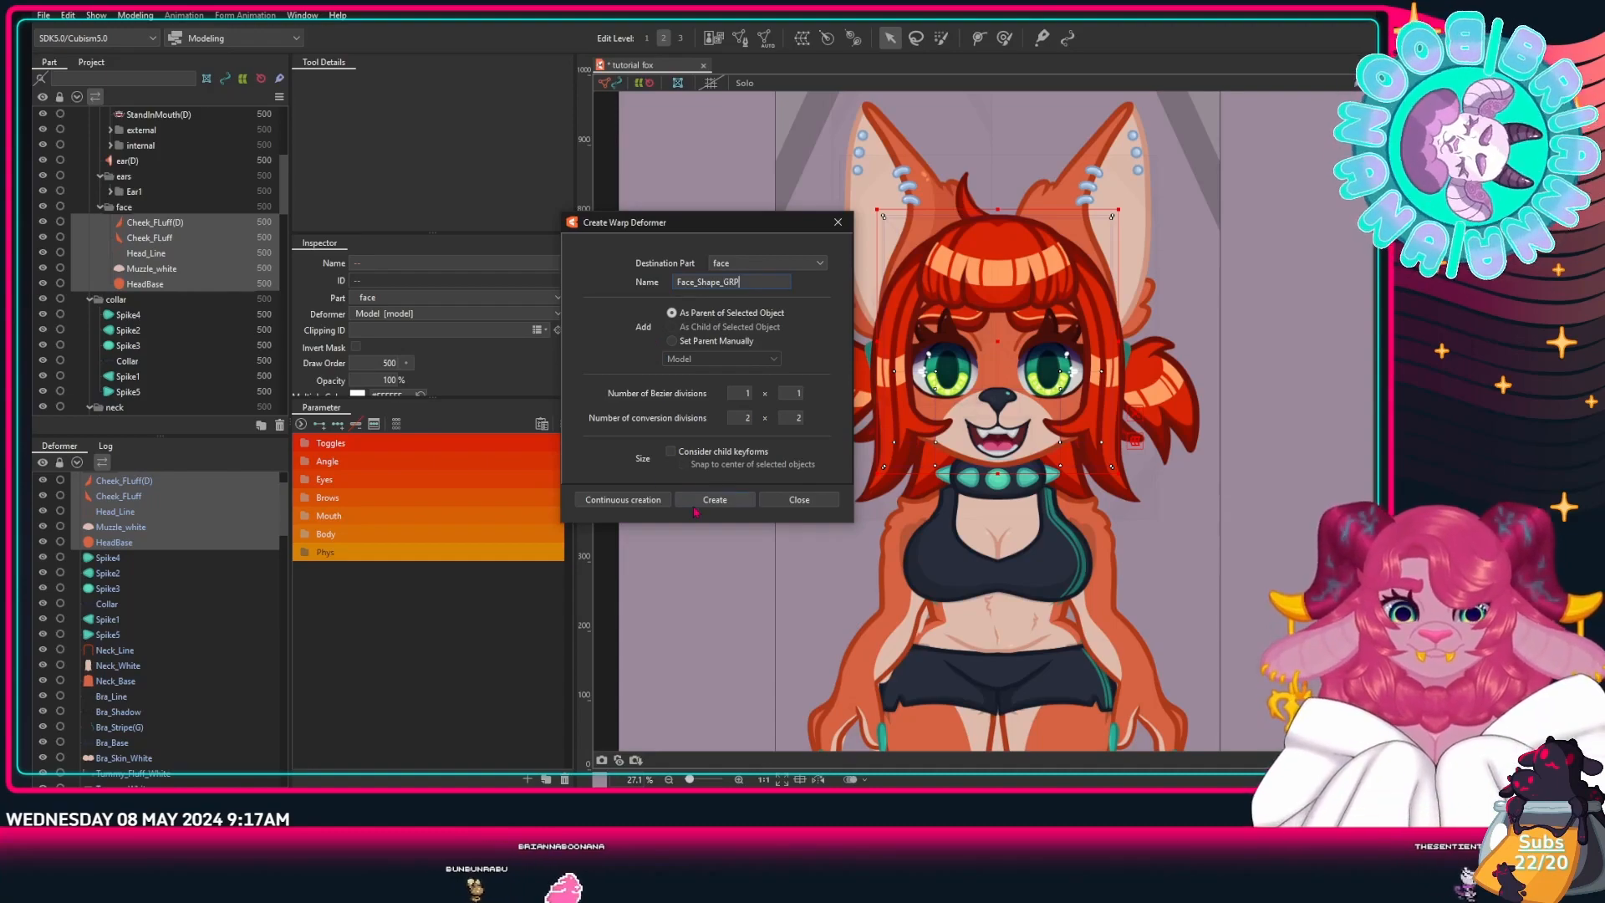
{"action": "left_click", "coordinate": [710, 499]}
{"action": "left_click", "coordinate": [99, 208]}
{"action": "left_click", "coordinate": [99, 177]}
Step: Create a parent warp deformer named Collar_GRP for the collar and its five spikes, and collapse the collar folder
{"action": "left_click", "coordinate": [128, 223]}
{"action": "type", "text": "Collar_WRP"}
{"action": "left_click", "coordinate": [715, 499]}
{"action": "left_click", "coordinate": [89, 206]}
Step: Create a parent warp deformer for the meshes Neck_Line, Neck_White and Neck_Base in the neck folder
{"action": "left_click", "coordinate": [135, 238]}
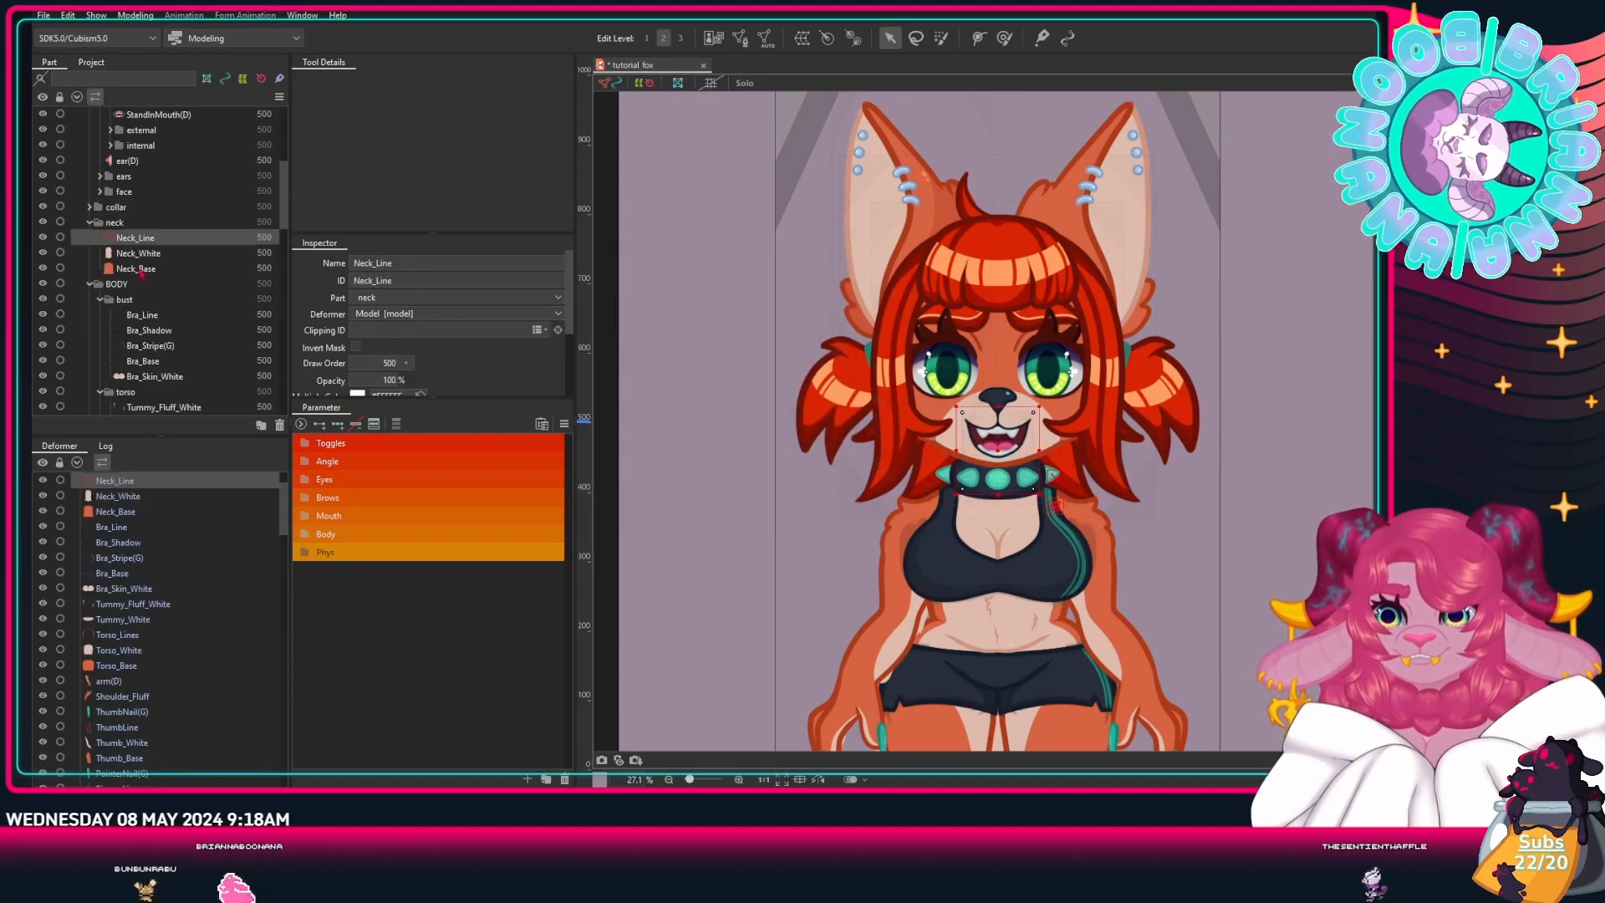
{"action": "left_click", "coordinate": [139, 270], "text": "shift"}
{"action": "key", "text": "ctrl+w"}
{"action": "left_click", "coordinate": [715, 499]}
{"action": "scroll", "coordinate": [153, 737], "scroll_direction": "down", "scroll_amount": 1}
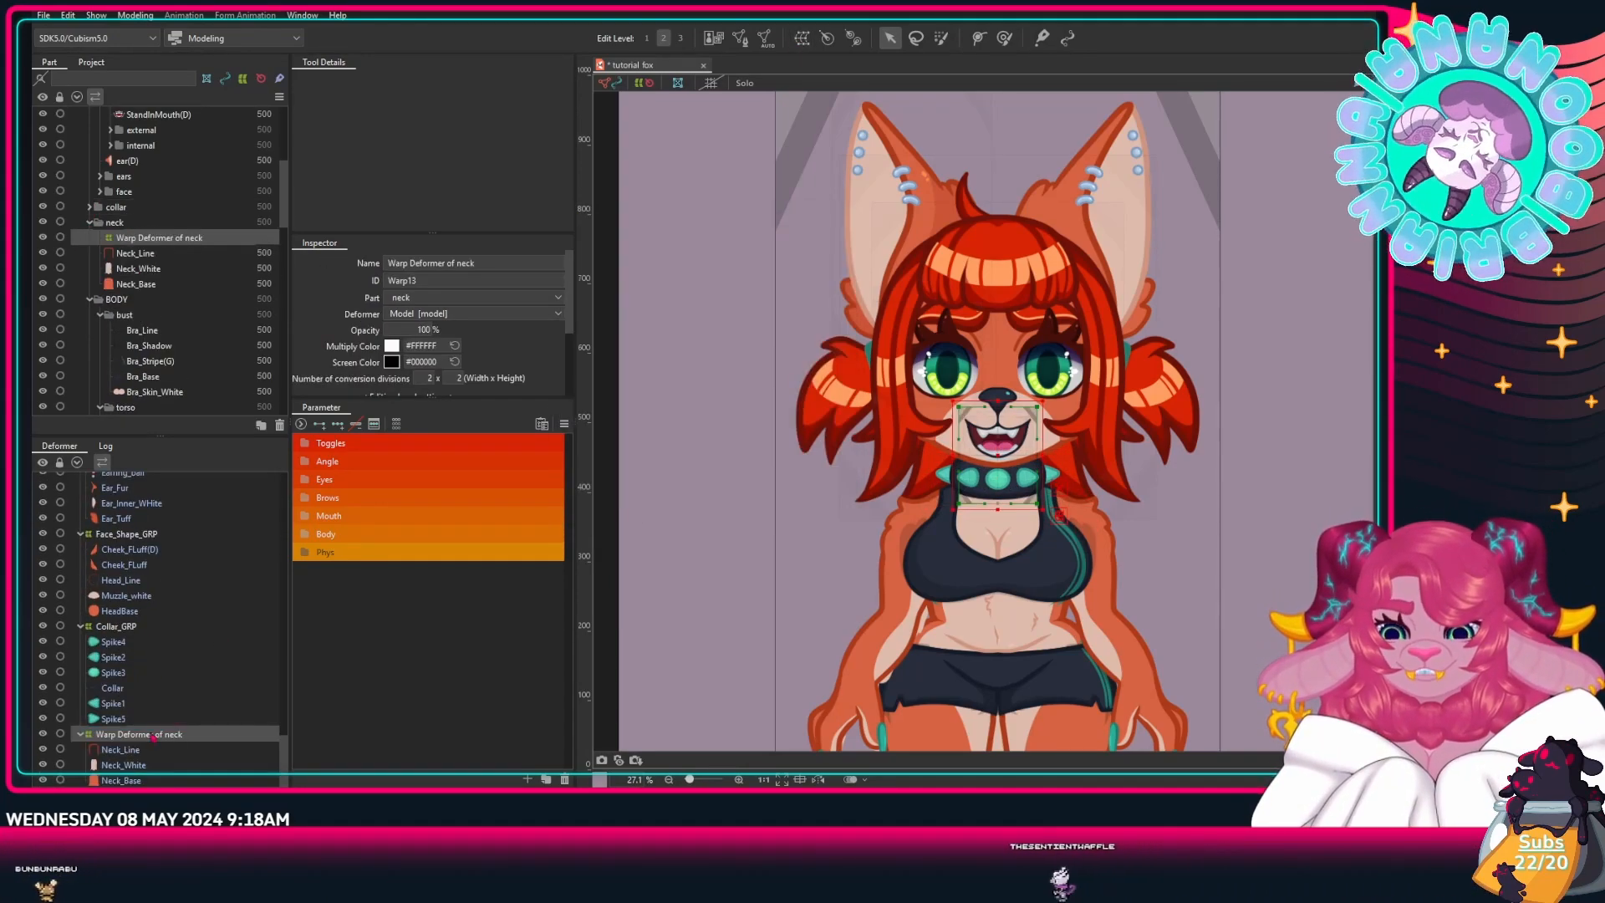
Step: Rename the neck warp deformer as Neck_GRP and set its ID to Neck_GRP as well
{"action": "left_click", "coordinate": [478, 262]}
{"action": "type", "text": "Neck_GRP"}
{"action": "key", "text": "Return"}
{"action": "left_click", "coordinate": [478, 262]}
{"action": "key", "text": "ctrl+c"}
{"action": "left_click", "coordinate": [478, 280]}
{"action": "key", "text": "ctrl+v"}
Step: Check the Internal_mouth_GRP deformer in the internal mouth folder, collapse that folder and reselect Neck_GRP
{"action": "scroll", "coordinate": [158, 219], "scroll_direction": "up", "scroll_amount": 1}
{"action": "left_click", "coordinate": [111, 202]}
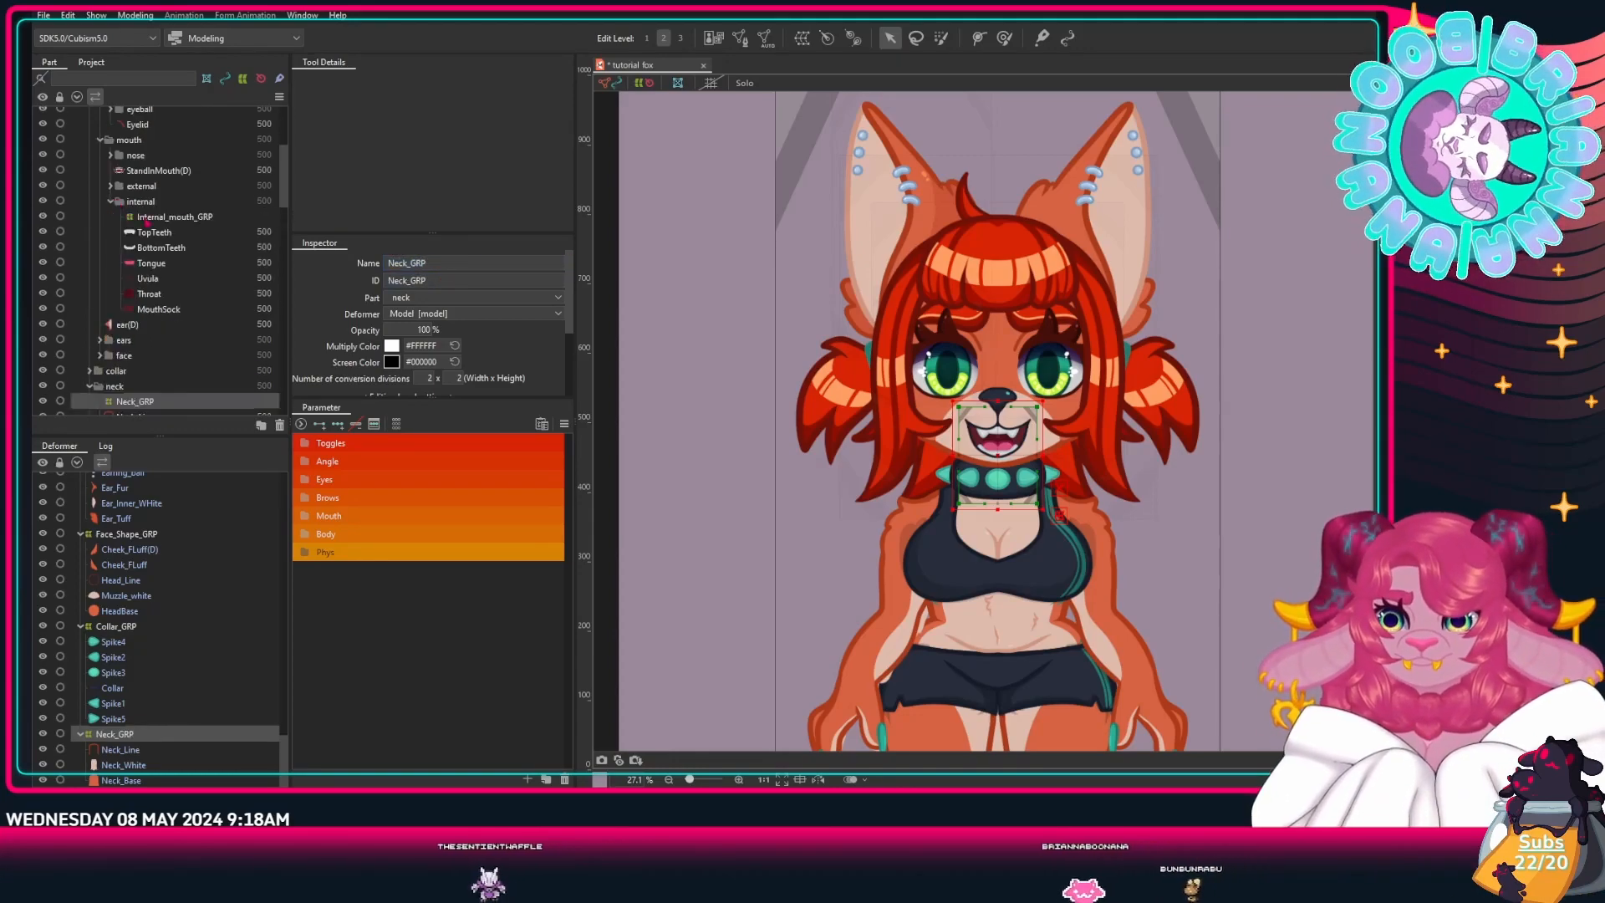
{"action": "left_click", "coordinate": [147, 218]}
{"action": "left_click", "coordinate": [111, 201]}
{"action": "left_click", "coordinate": [133, 294]}
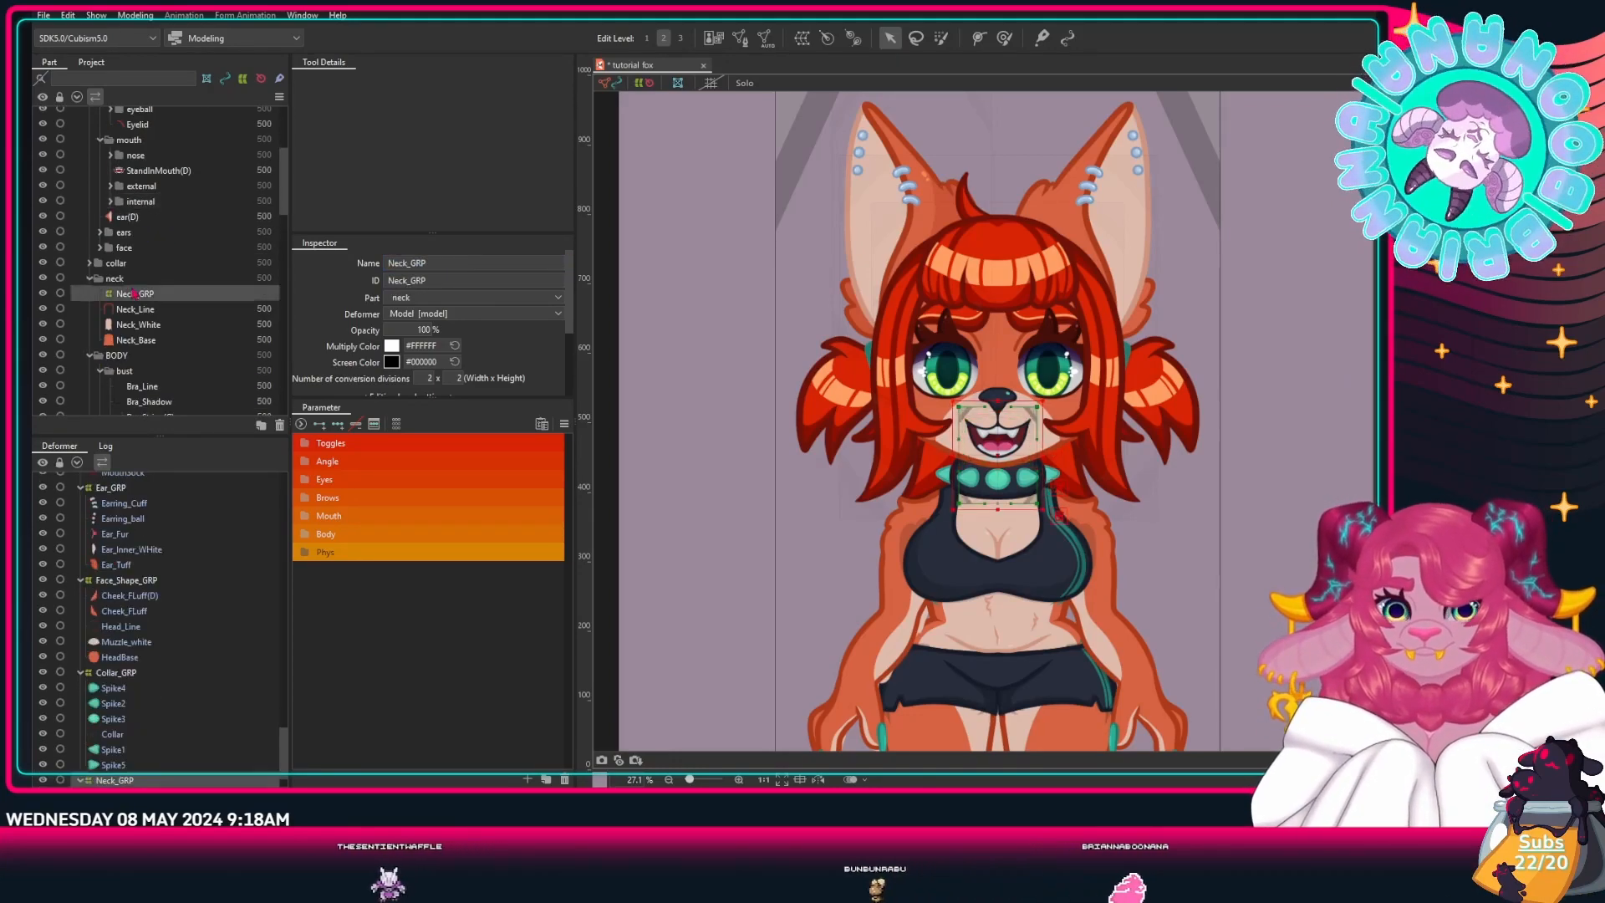
Step: Create a parent warp deformer named Bust_GRP for the five meshes Bra_Line through Bra_Skin_White
{"action": "scroll", "coordinate": [134, 293], "scroll_direction": "down", "scroll_amount": 4}
{"action": "left_click", "coordinate": [142, 218]}
{"action": "left_click", "coordinate": [155, 279], "text": "shift"}
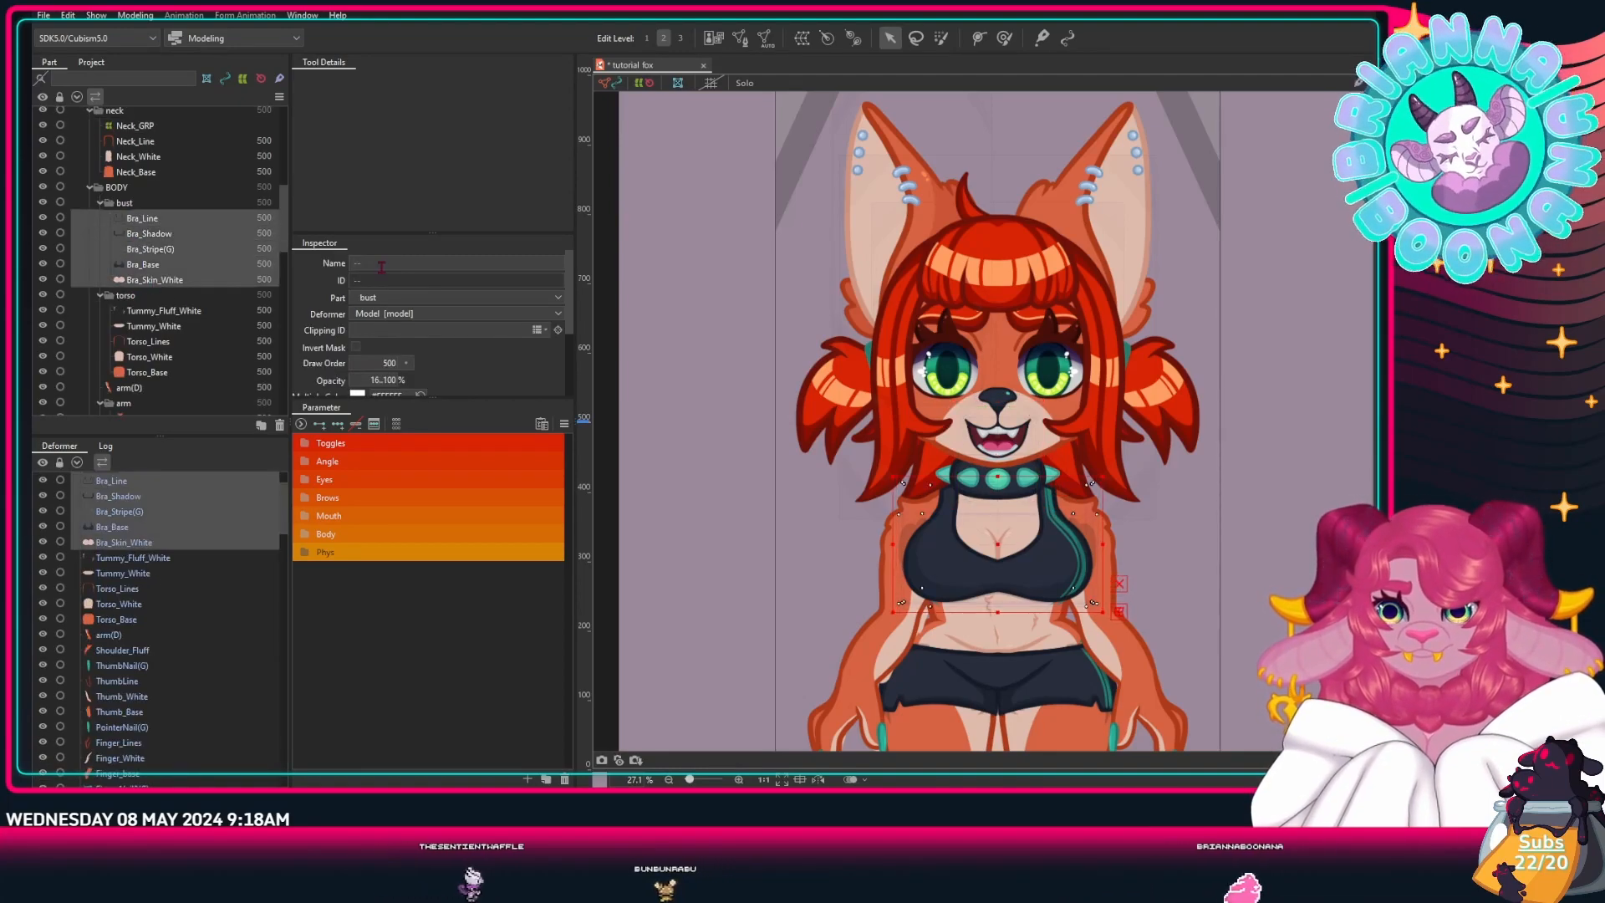
{"action": "key", "text": "ctrl+w"}
{"action": "type", "text": "Bust_GRP"}
{"action": "key", "text": "Return"}
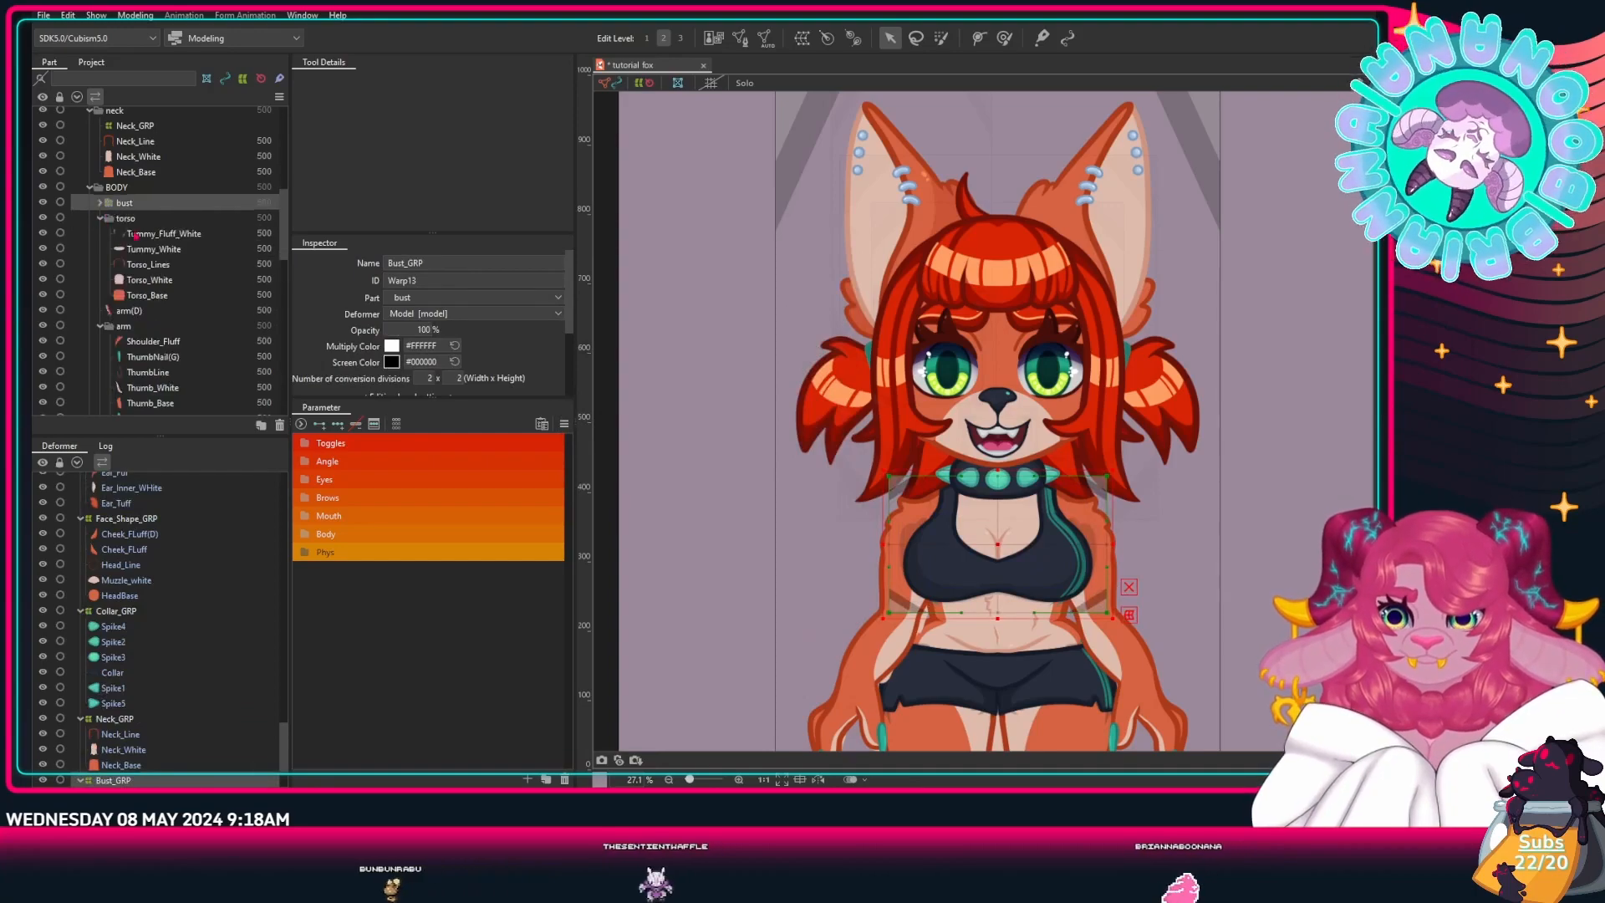
Step: Create a parent warp deformer named Torso_GRP for the five torso meshes, with 1 × 1 Bezier and 2 × 2 conversion divisions
{"action": "left_click", "coordinate": [164, 233]}
{"action": "left_click", "coordinate": [147, 295], "text": "shift"}
{"action": "key", "text": "ctrl+w"}
{"action": "type", "text": "Torso_GRP"}
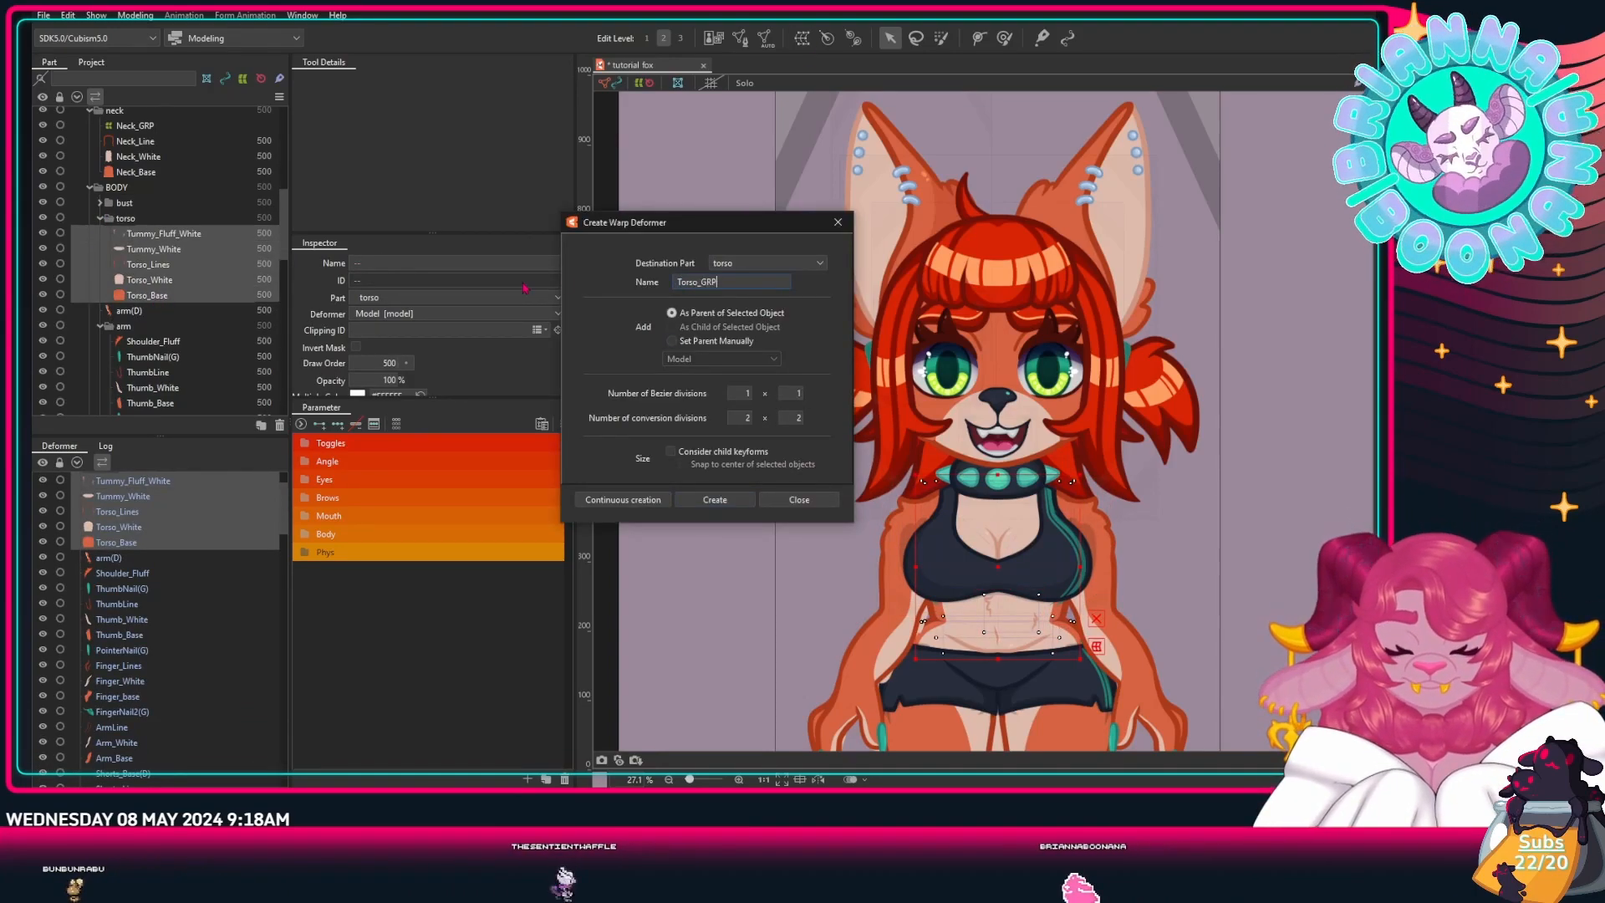
{"action": "left_click", "coordinate": [714, 499]}
{"action": "left_click", "coordinate": [99, 218]}
Step: Create a parent warp deformer named Arm_GRP for Shoulder_Fluff through Arm_Base, with 1 × 1 Bezier and 2 × 2 conversion divisions
{"action": "left_click", "coordinate": [153, 264]}
{"action": "scroll", "coordinate": [155, 275], "scroll_direction": "down", "scroll_amount": 2}
{"action": "left_click", "coordinate": [158, 340], "text": "shift"}
{"action": "key", "text": "ctrl+w"}
{"action": "type", "text": "Arm_GRP"}
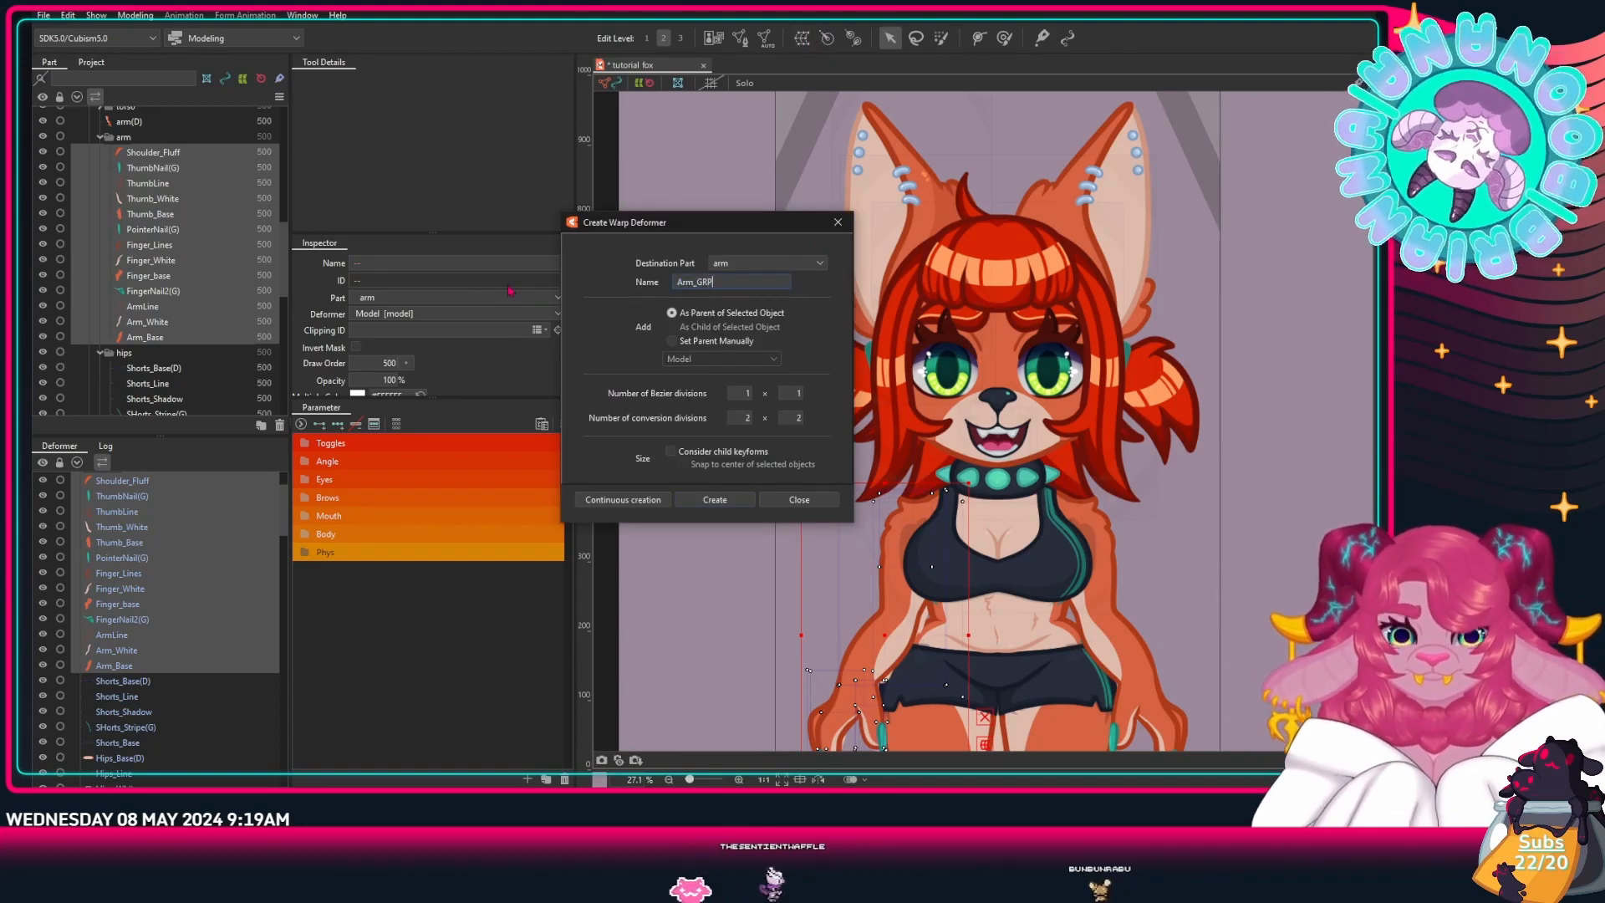
{"action": "key", "text": "Return"}
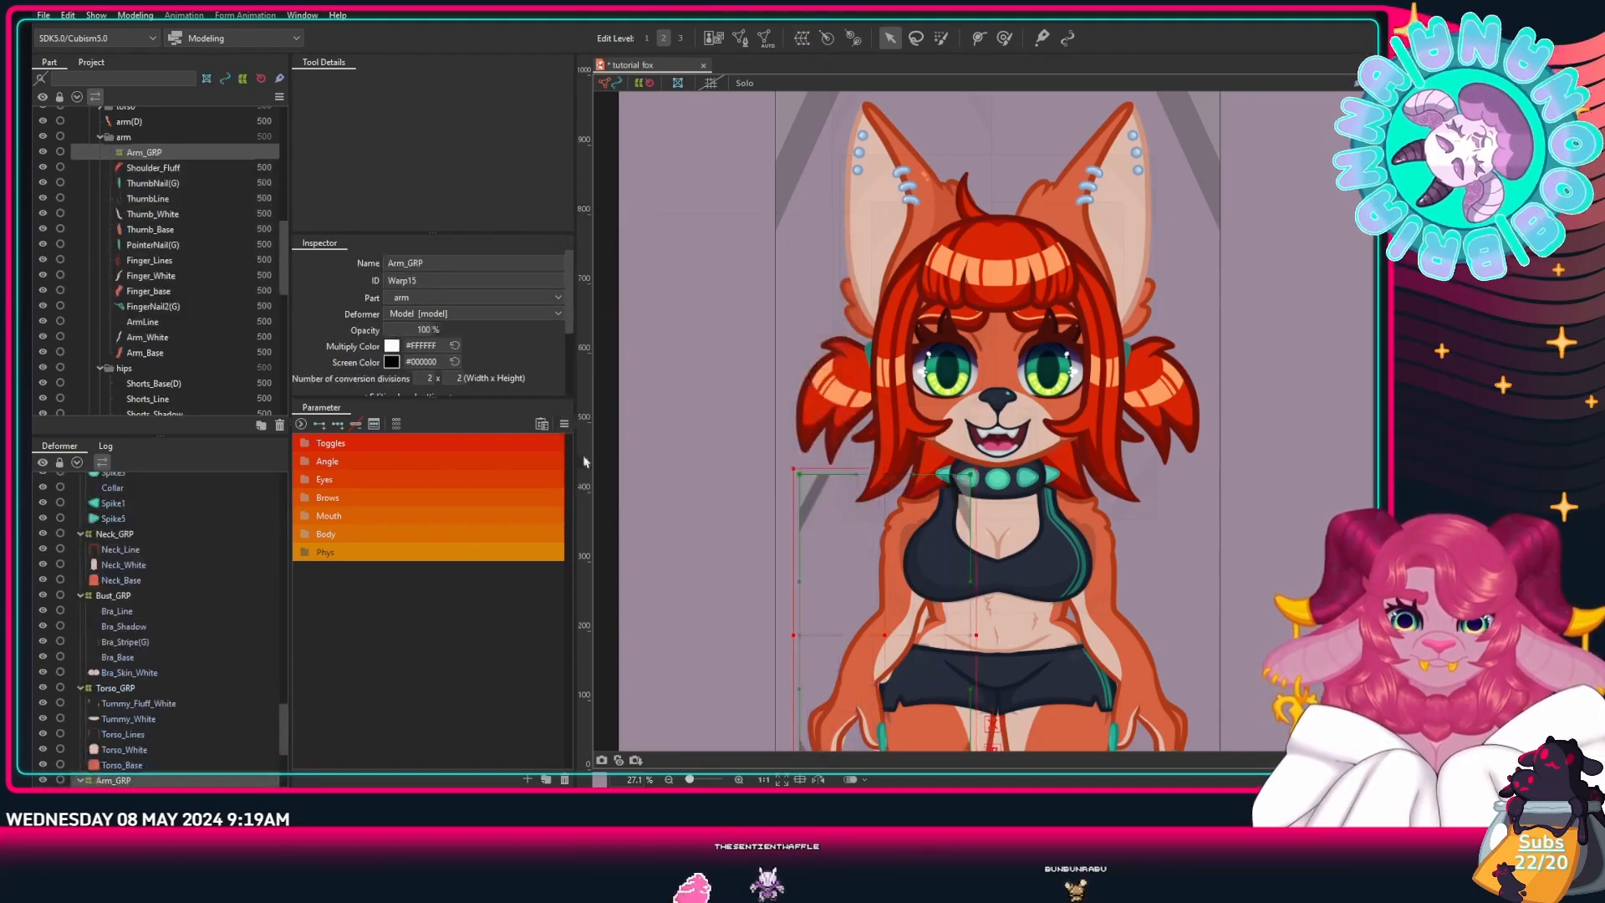
Step: Create a parent warp deformer named Hand_GRP for ThumbNail(G) through FingerNail2(G), and place it directly below Arm_GRP in the arm folder
{"action": "left_click", "coordinate": [149, 306]}
{"action": "left_click", "coordinate": [135, 182], "text": "shift"}
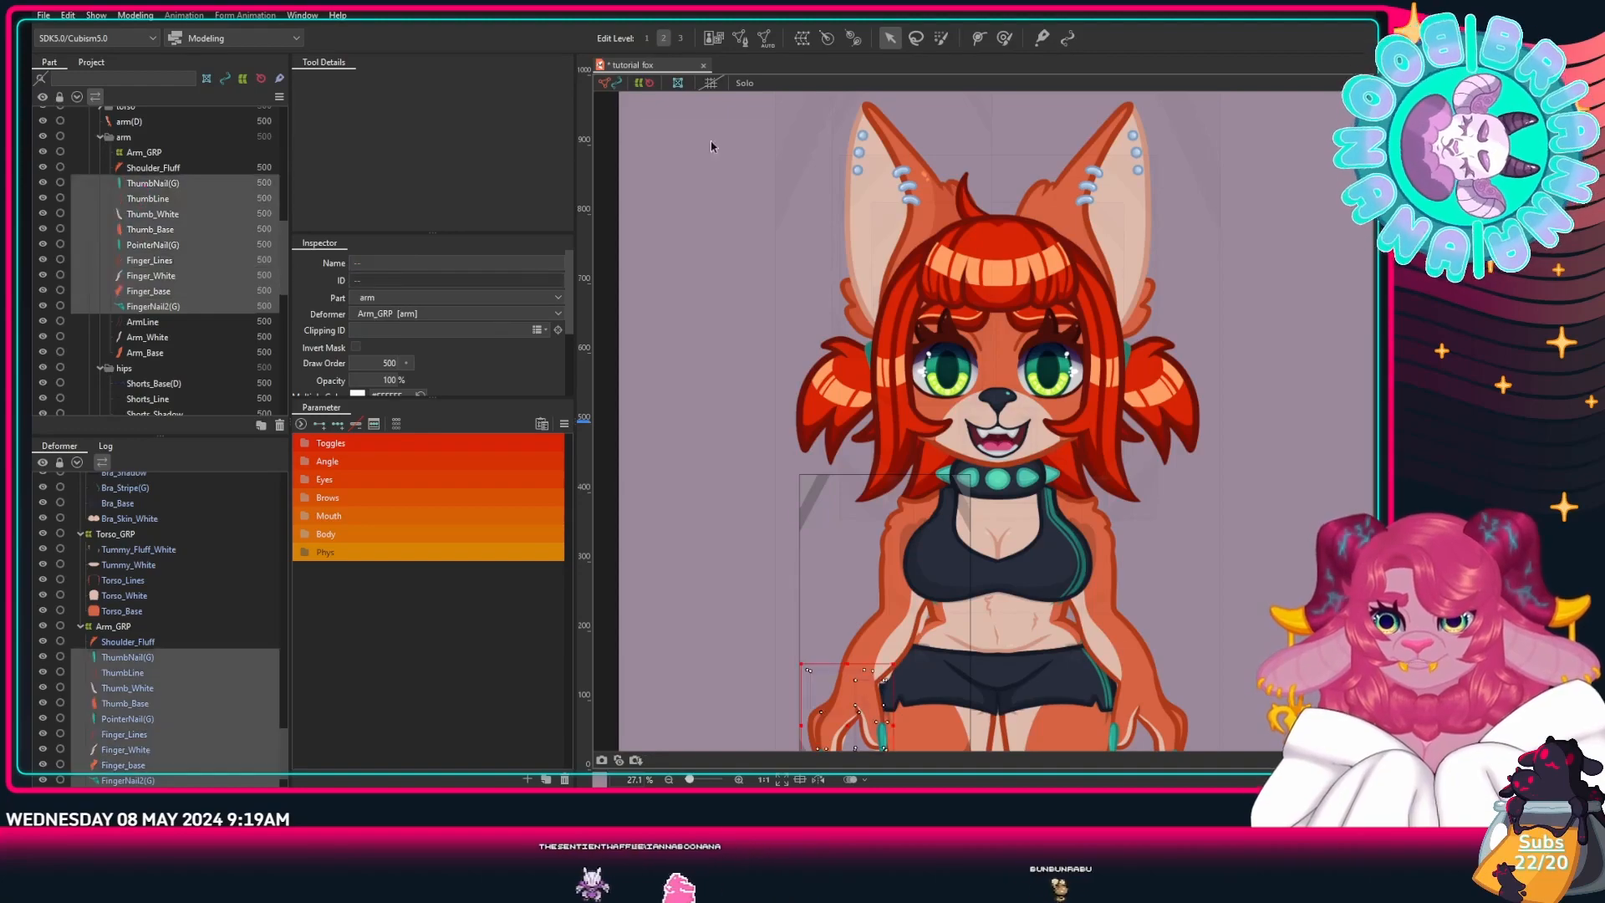
{"action": "key", "text": "ctrl+w"}
{"action": "type", "text": "Hand_GRP"}
{"action": "key", "text": "Return"}
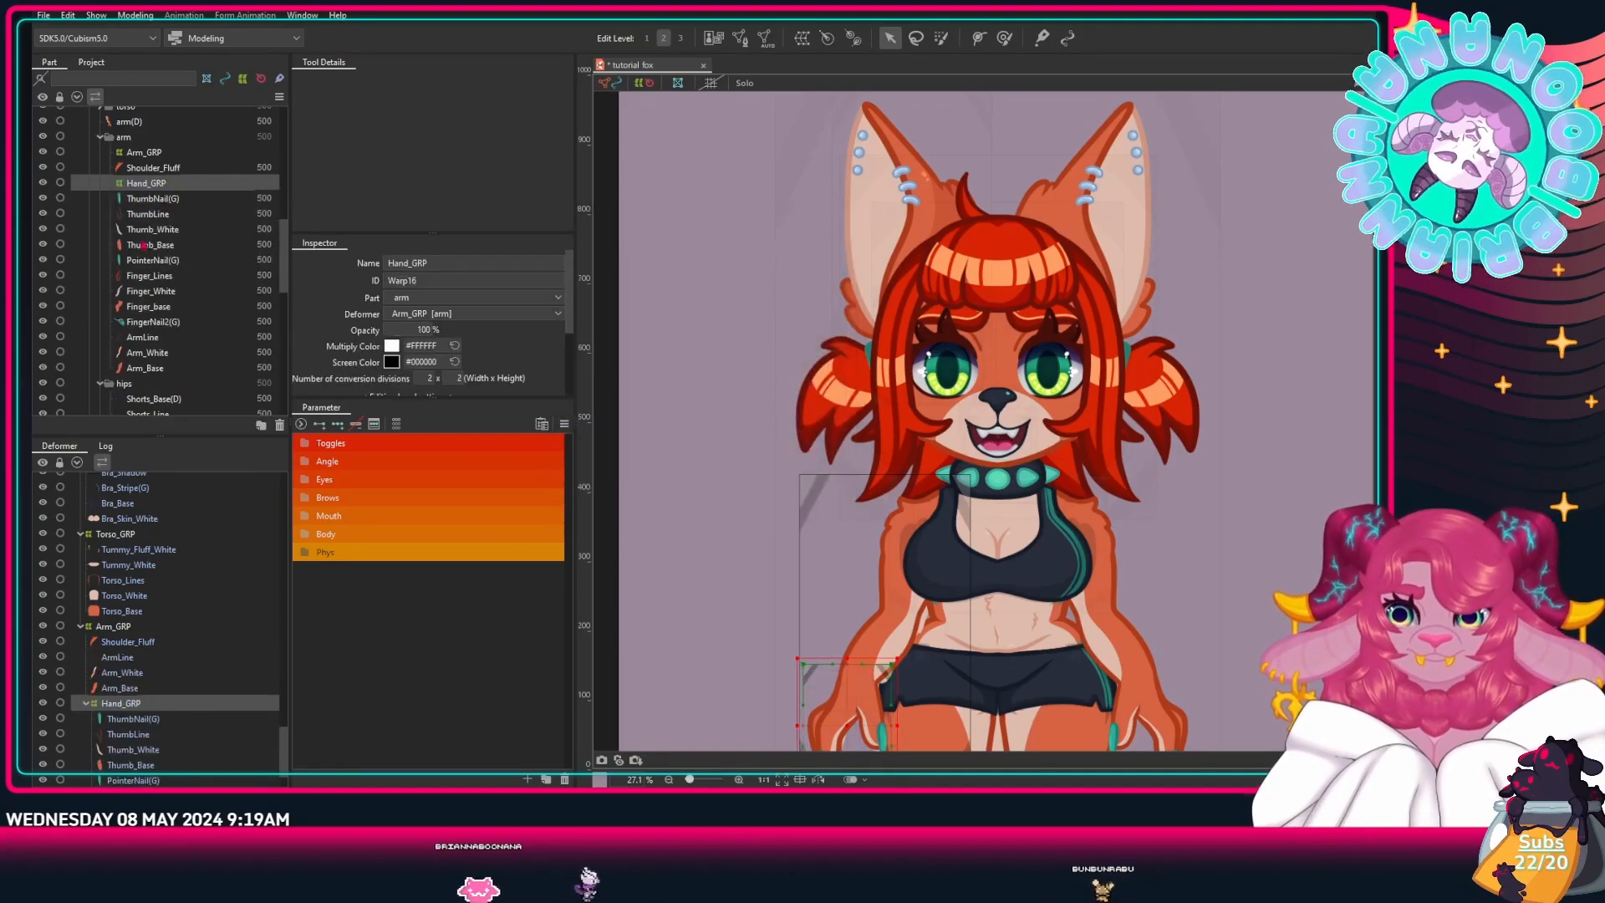
{"action": "left_click_drag", "start_coordinate": [145, 186], "coordinate": [142, 161]}
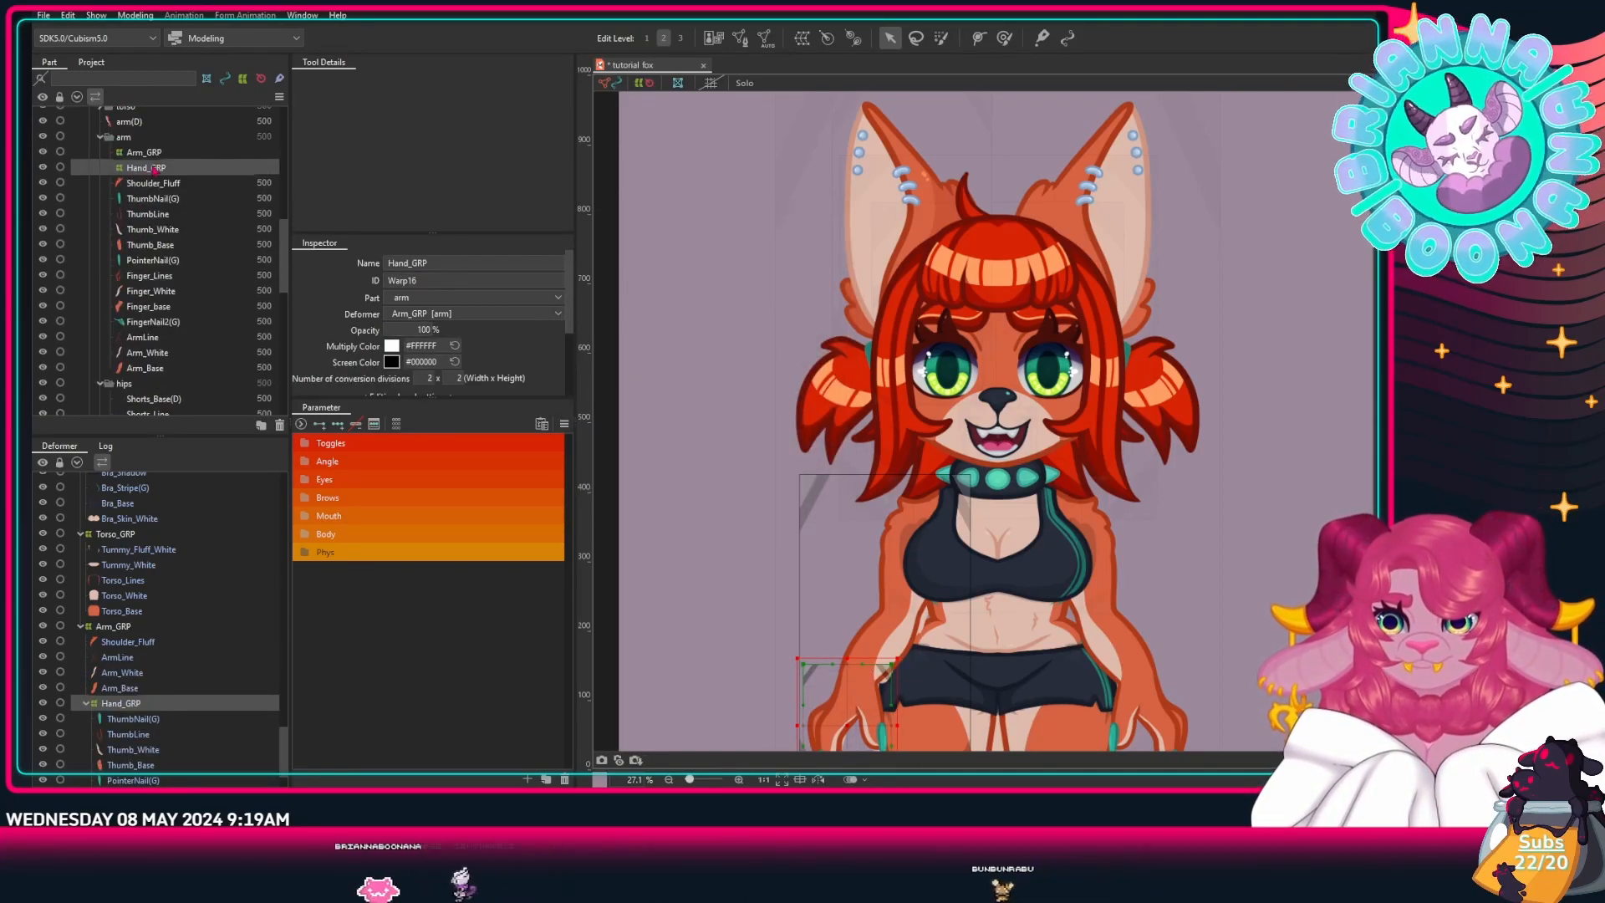
Step: Collapse the part groups in the deformer hierarchy down to the entries directly under Model
{"action": "left_click", "coordinate": [114, 702]}
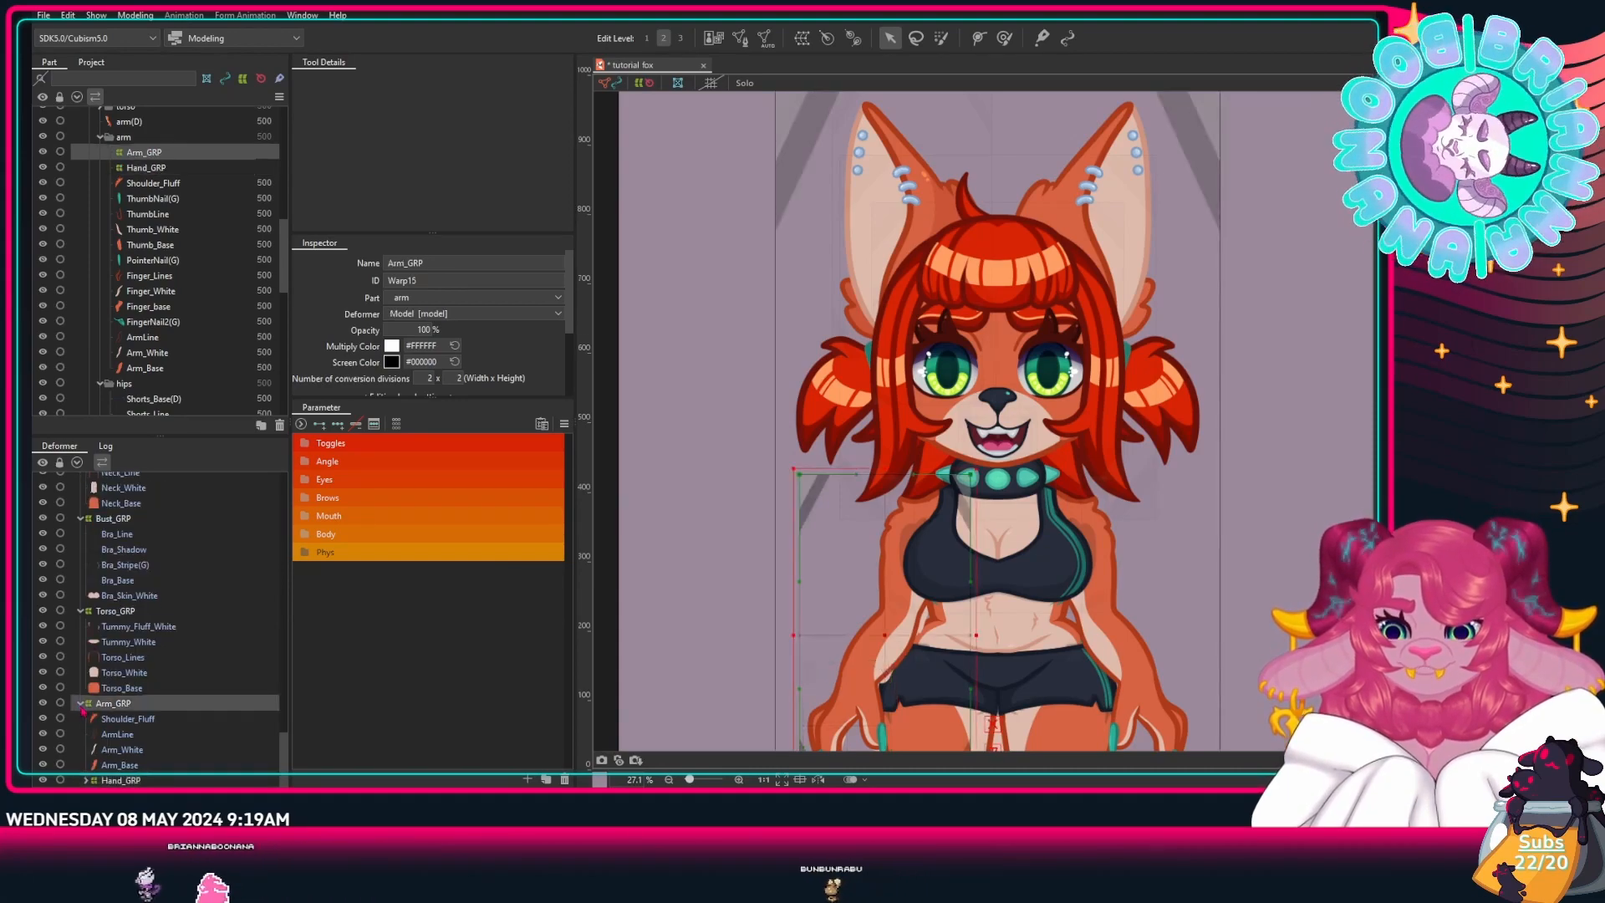
{"action": "left_click", "coordinate": [76, 464]}
{"action": "left_click", "coordinate": [75, 480]}
{"action": "scroll", "coordinate": [154, 562], "scroll_direction": "down", "scroll_amount": 5}
{"action": "scroll", "coordinate": [101, 641], "scroll_direction": "up", "scroll_amount": 10}
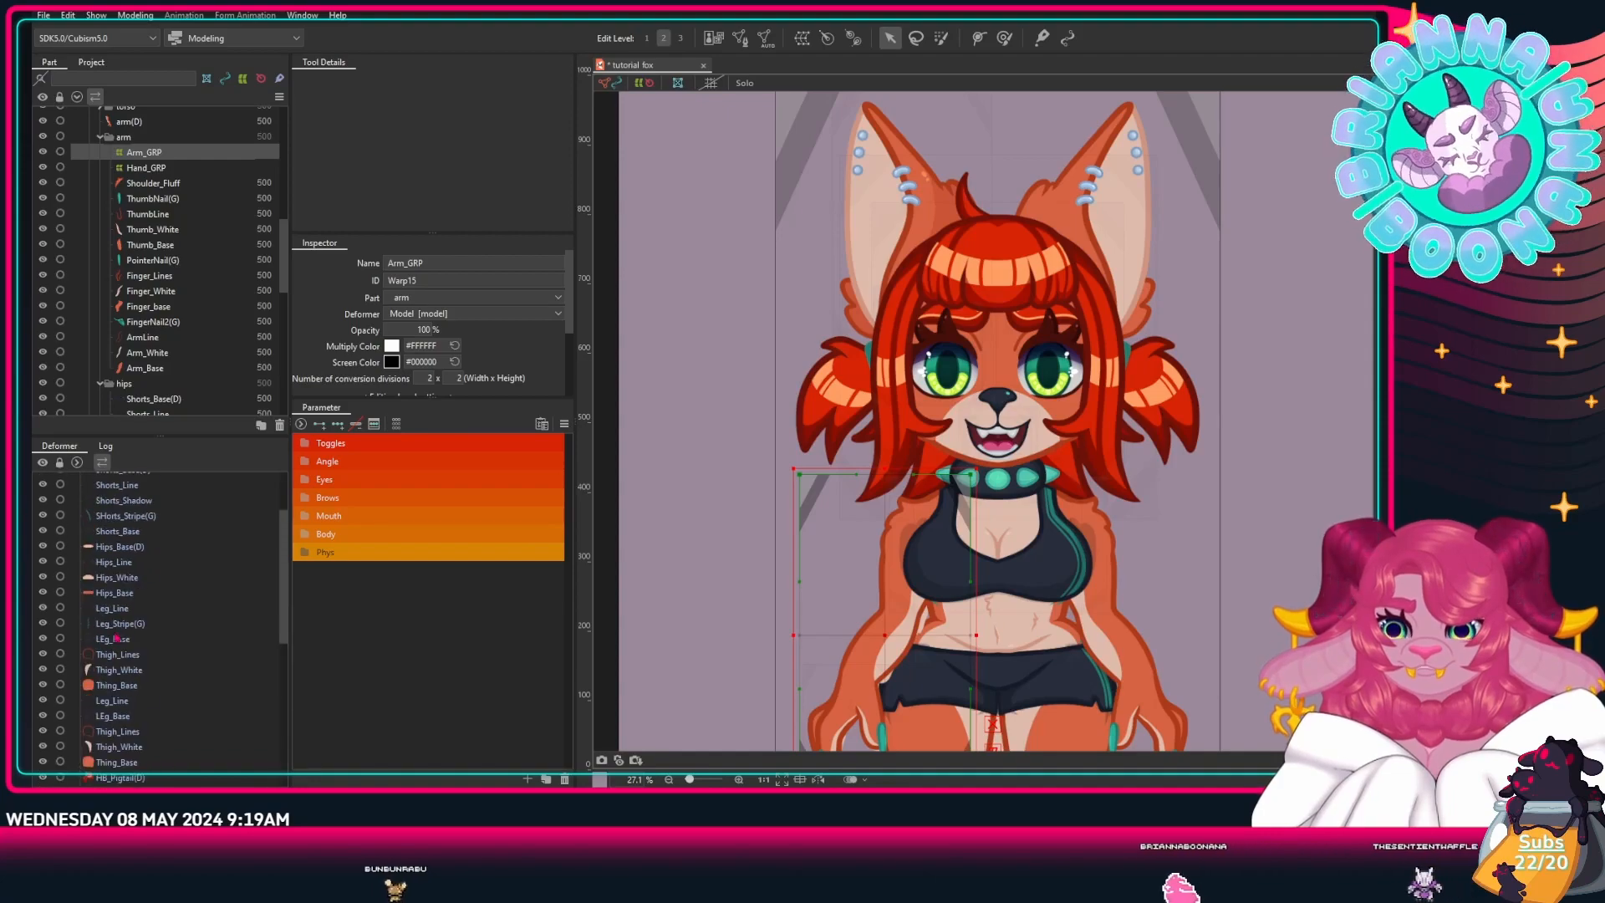
Step: Create a parent warp deformer named Thumb_GRP for ThumbNail(G) through Thumb_Base, with 1 × 1 Bezier and 2 × 2 conversion divisions
{"action": "left_click_drag", "start_coordinate": [148, 198], "coordinate": [155, 245]}
{"action": "key", "text": "ctrl+w"}
{"action": "type", "text": "Thumb_GRP"}
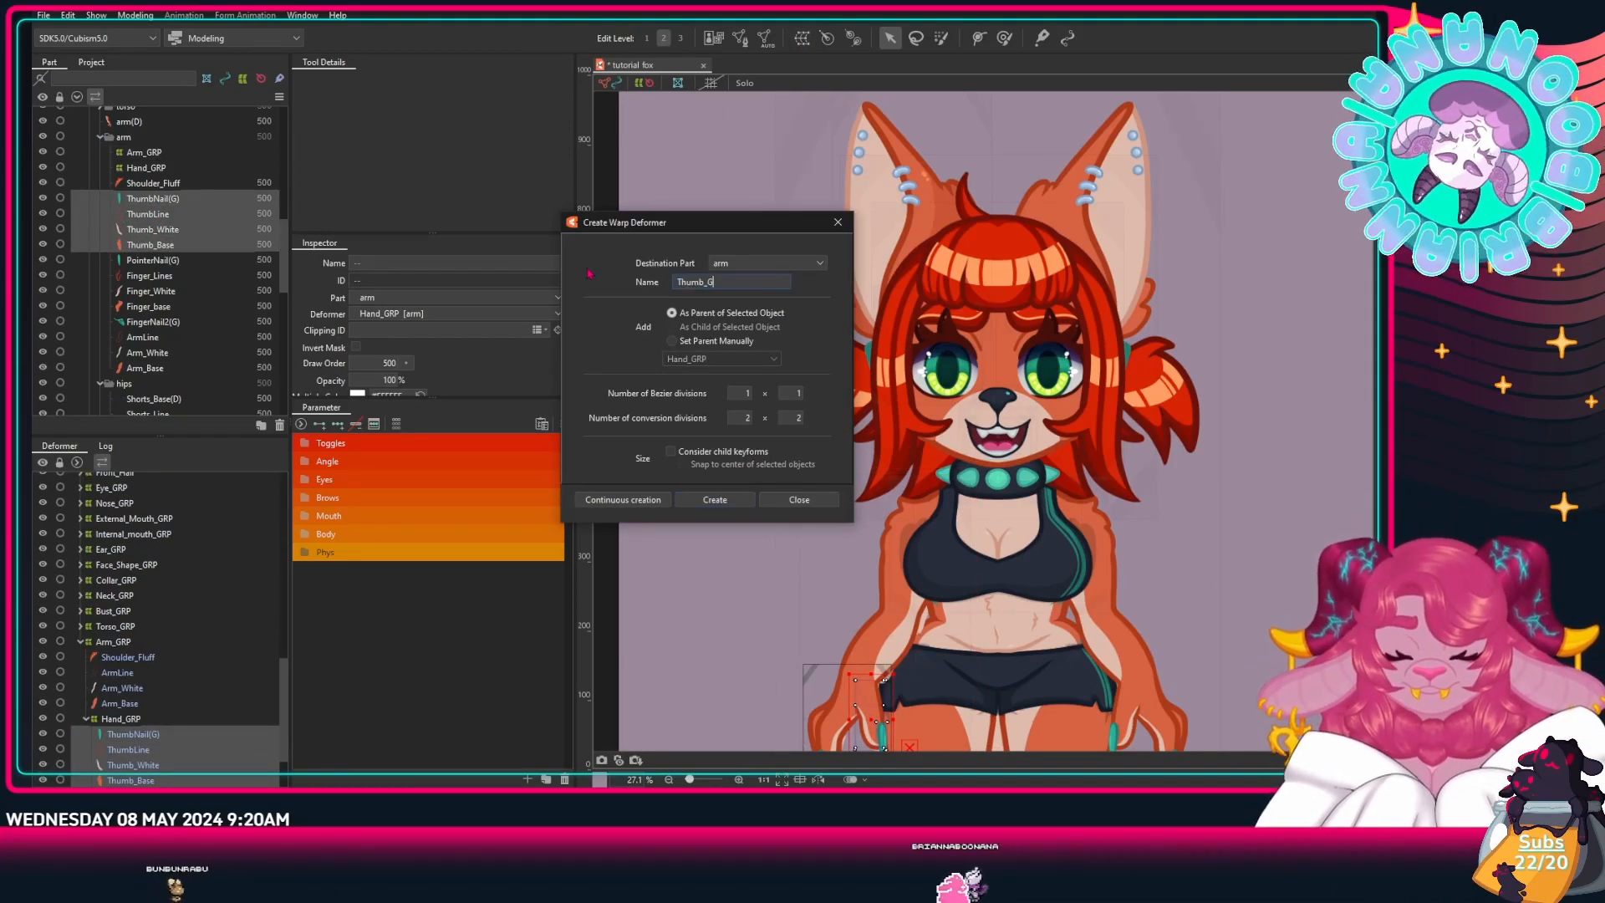
{"action": "key", "text": "Return"}
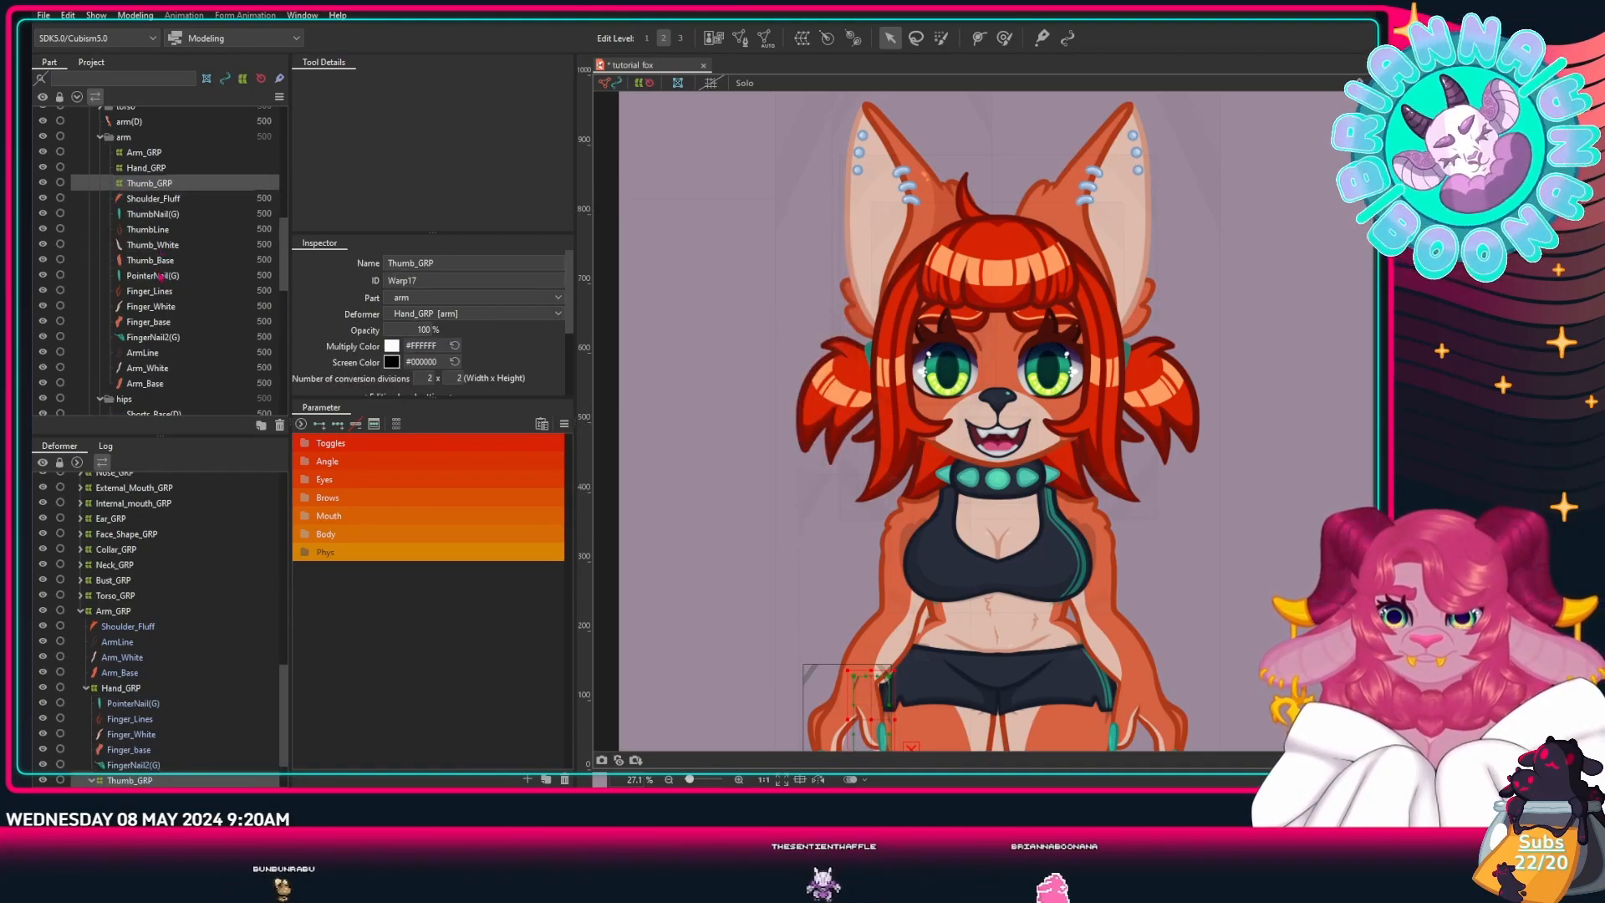
Step: Create a parent warp deformer named Fingers_GRP for PointerNail(G) through FingerNail2(G), and collapse the arm folder
{"action": "left_click", "coordinate": [153, 275]}
{"action": "left_click", "coordinate": [153, 337], "text": "shift"}
{"action": "left_click_drag", "start_coordinate": [797, 540], "coordinate": [814, 240]}
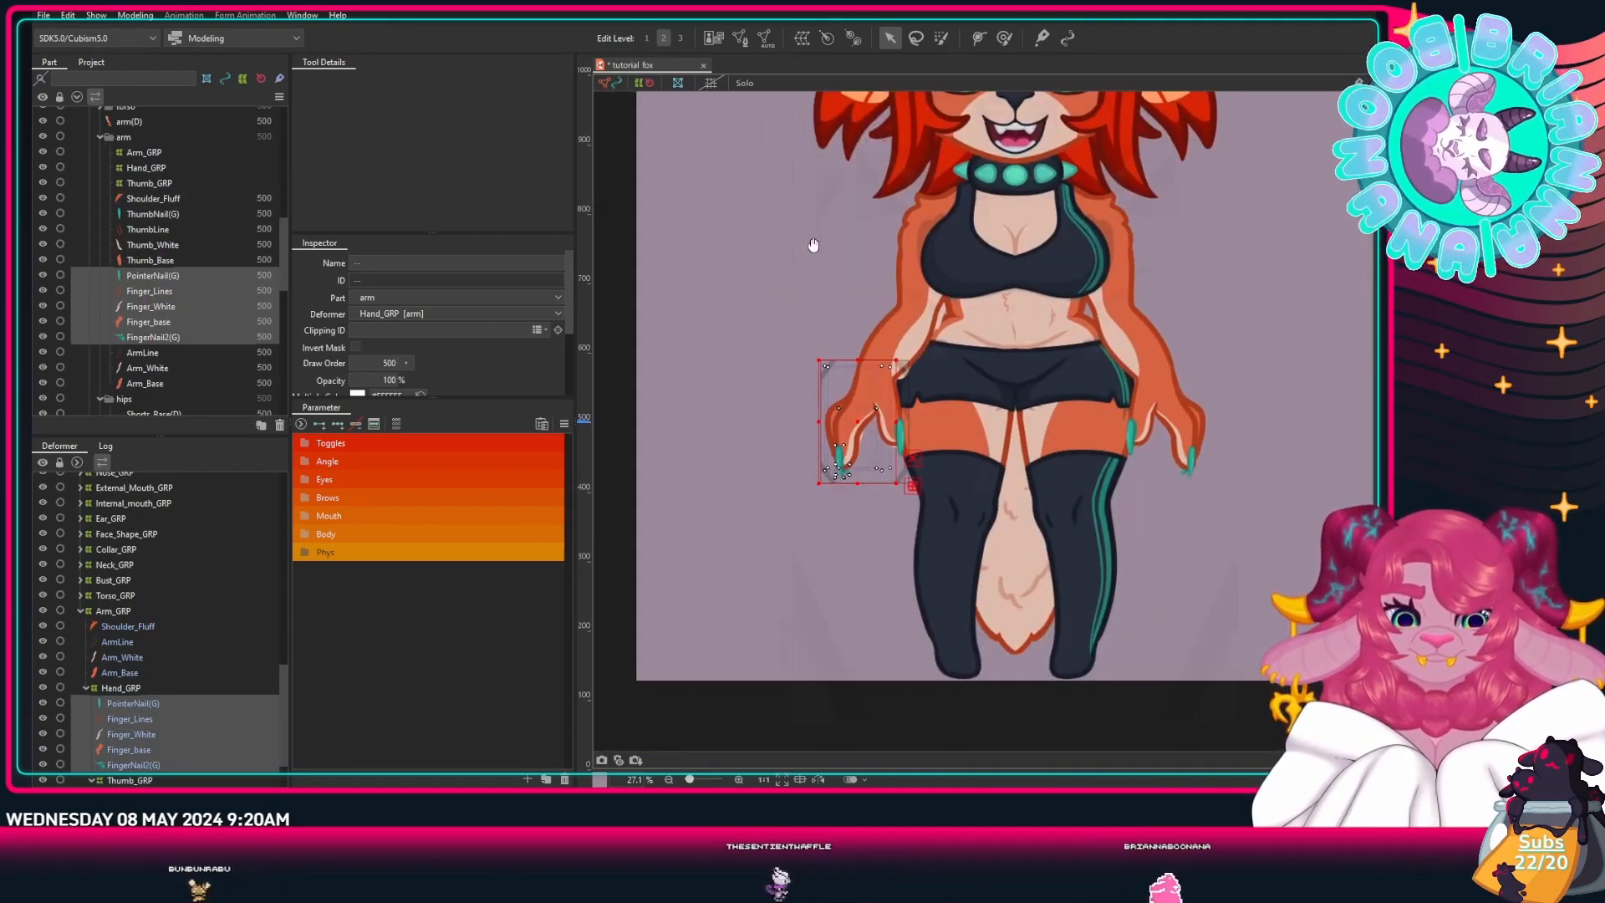
{"action": "scroll", "coordinate": [848, 443], "scroll_direction": "up", "scroll_amount": 5}
{"action": "scroll", "coordinate": [804, 501], "scroll_direction": "down", "scroll_amount": 6}
{"action": "left_click", "coordinate": [800, 38]}
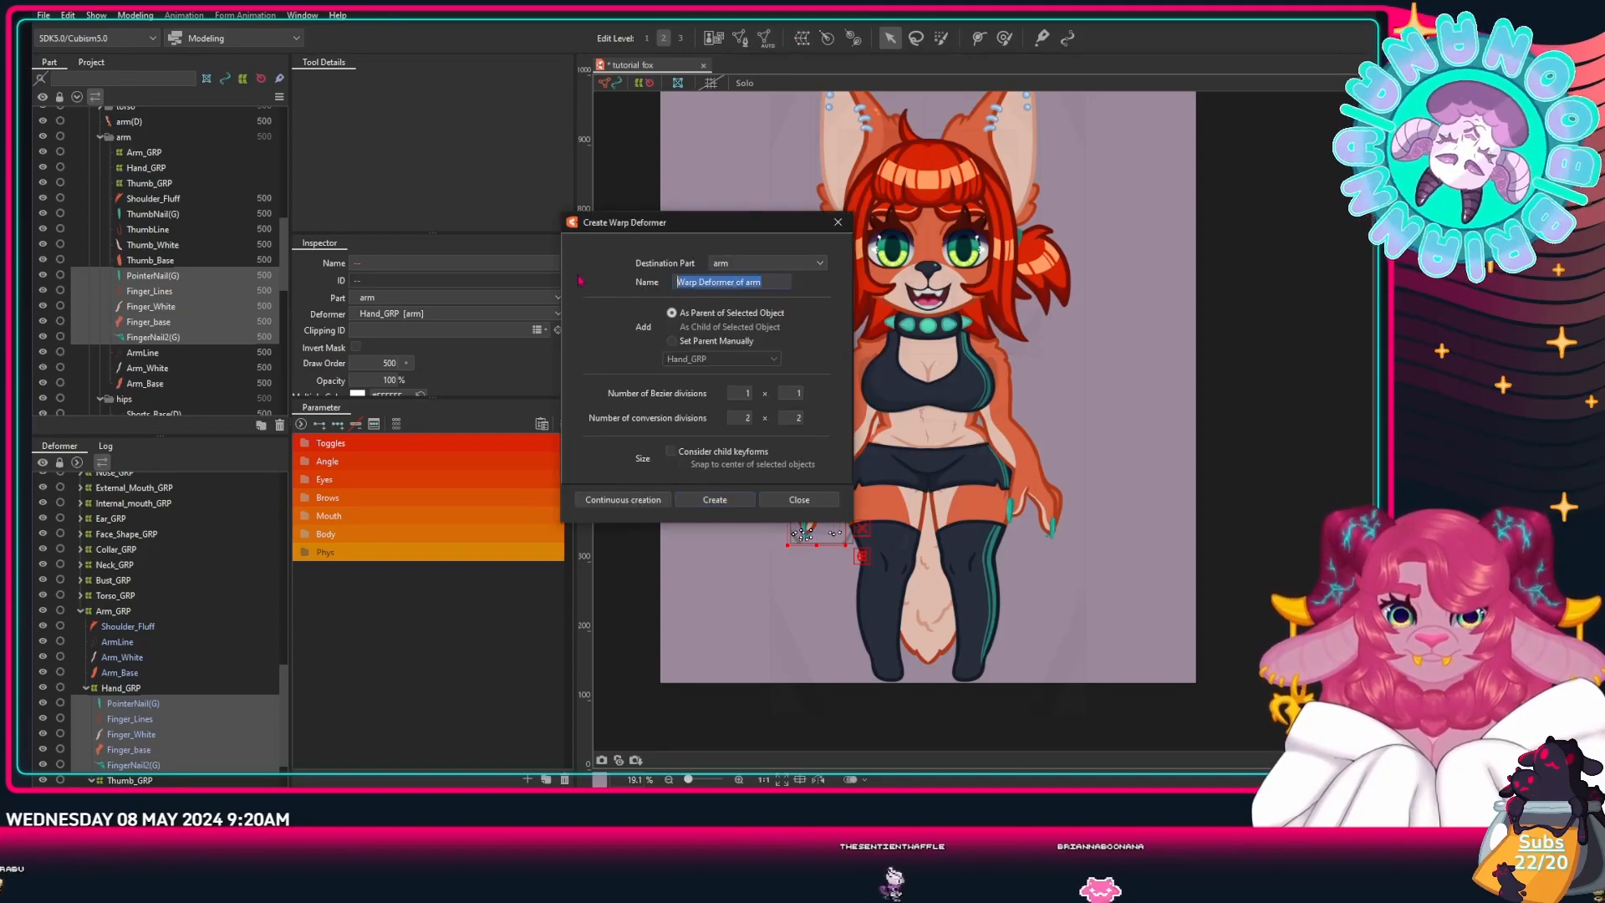
{"action": "type", "text": "Fingers_GRP"}
{"action": "left_click", "coordinate": [715, 500]}
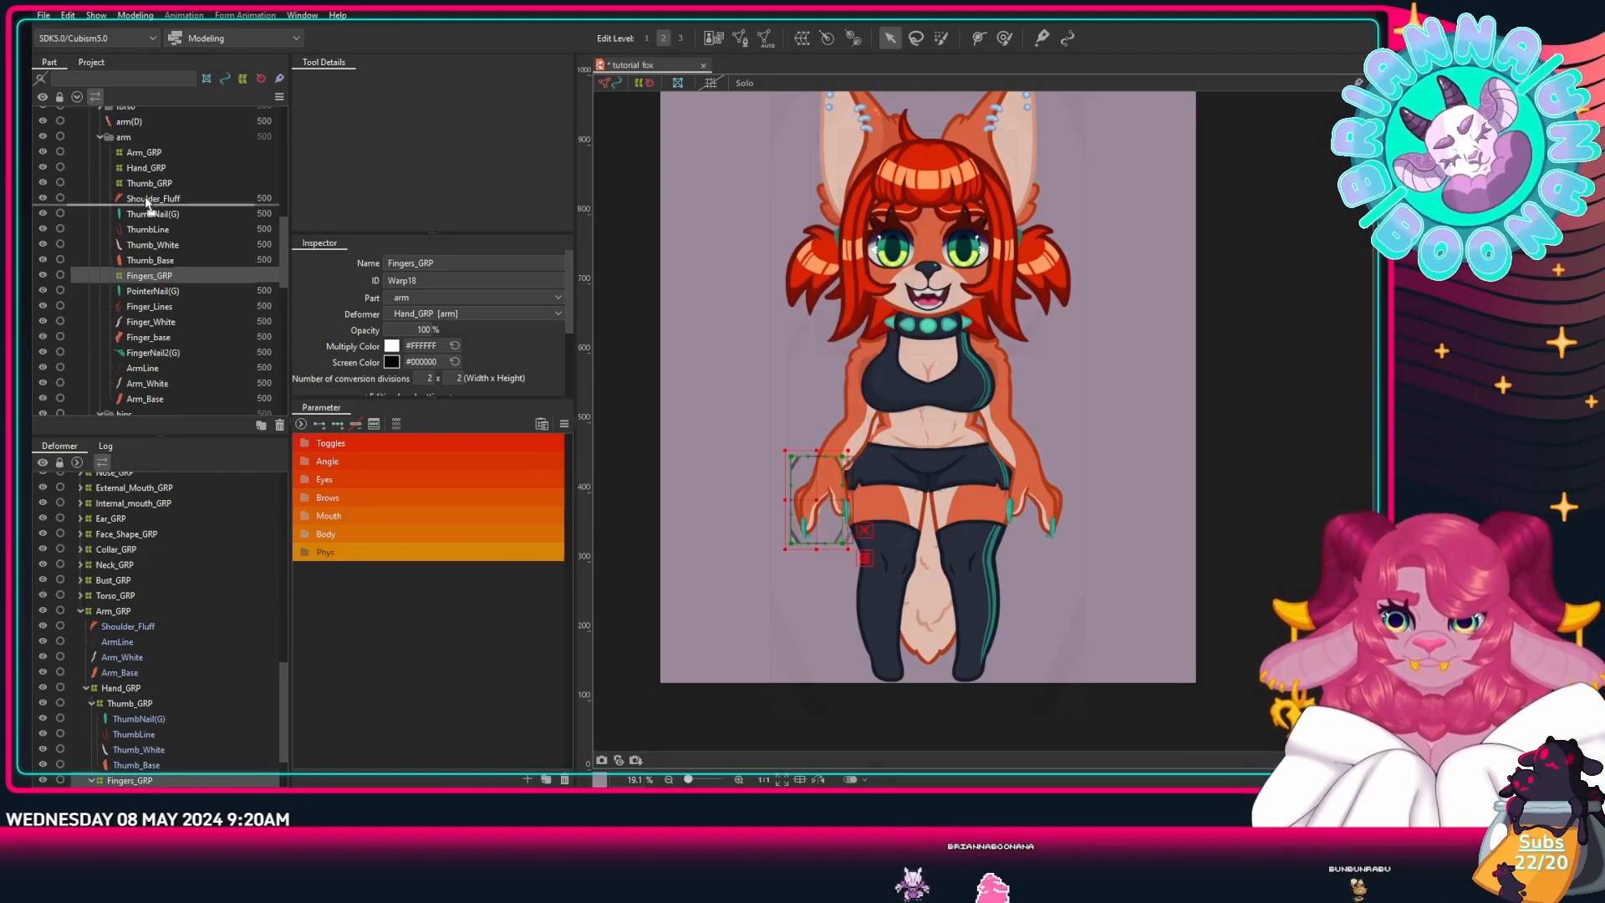
{"action": "left_click", "coordinate": [100, 136]}
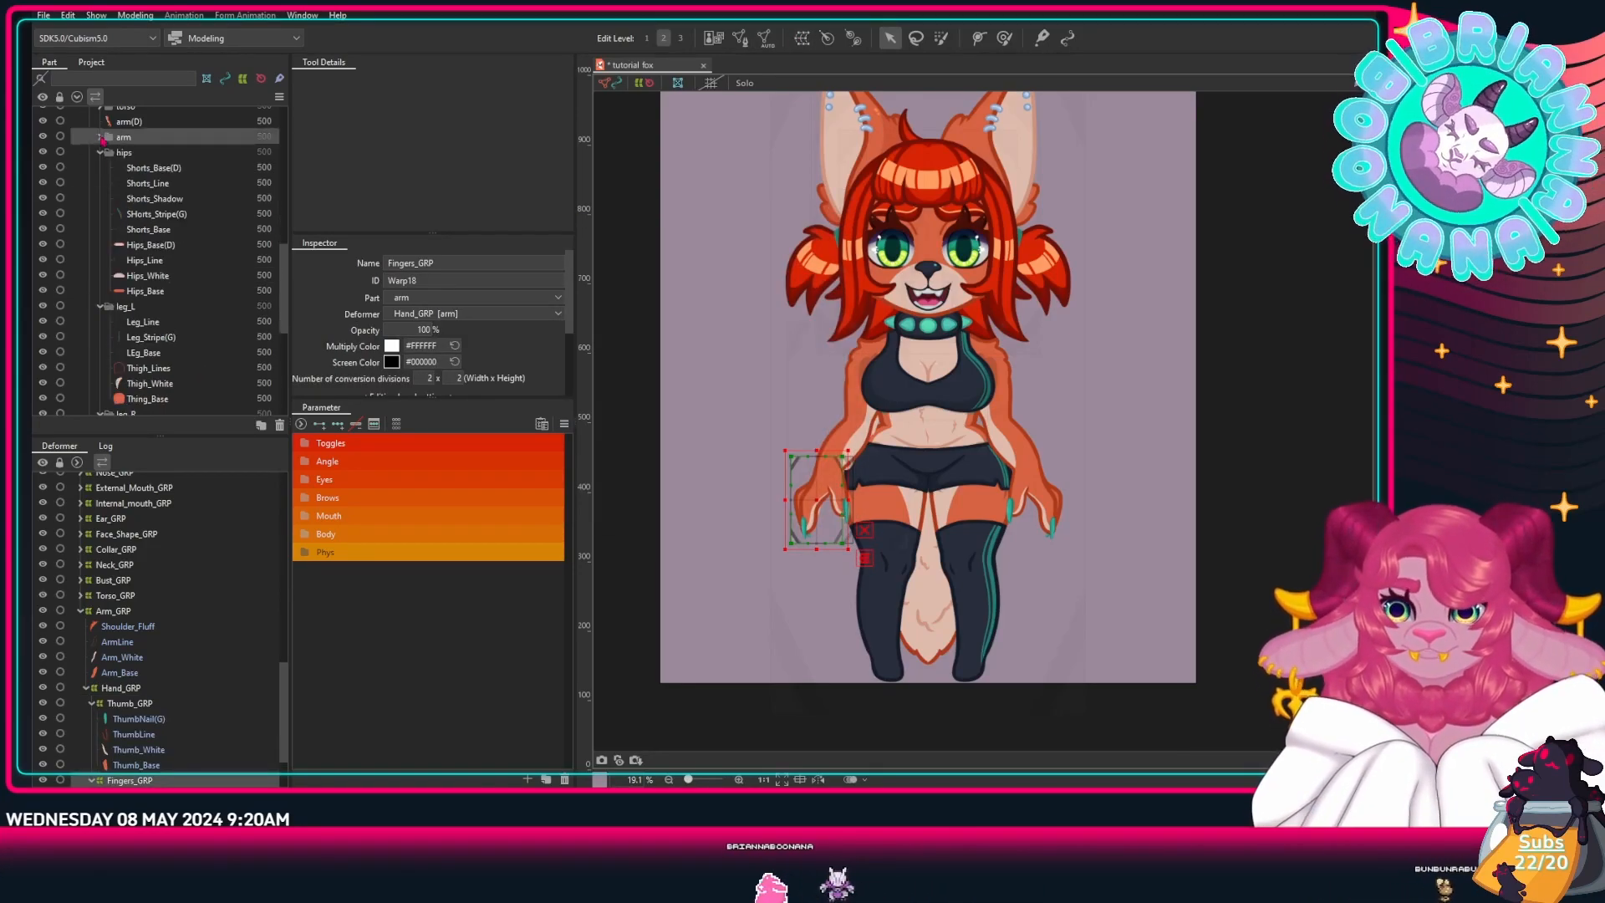
Step: Create a parent warp deformer named Hips_GRP for Shorts_Base(D) through Hips_Base, and collapse the hips folder
{"action": "left_click", "coordinate": [153, 167]}
{"action": "left_click", "coordinate": [145, 290], "text": "shift"}
{"action": "left_click", "coordinate": [801, 38]}
{"action": "type", "text": "Hips_GRP"}
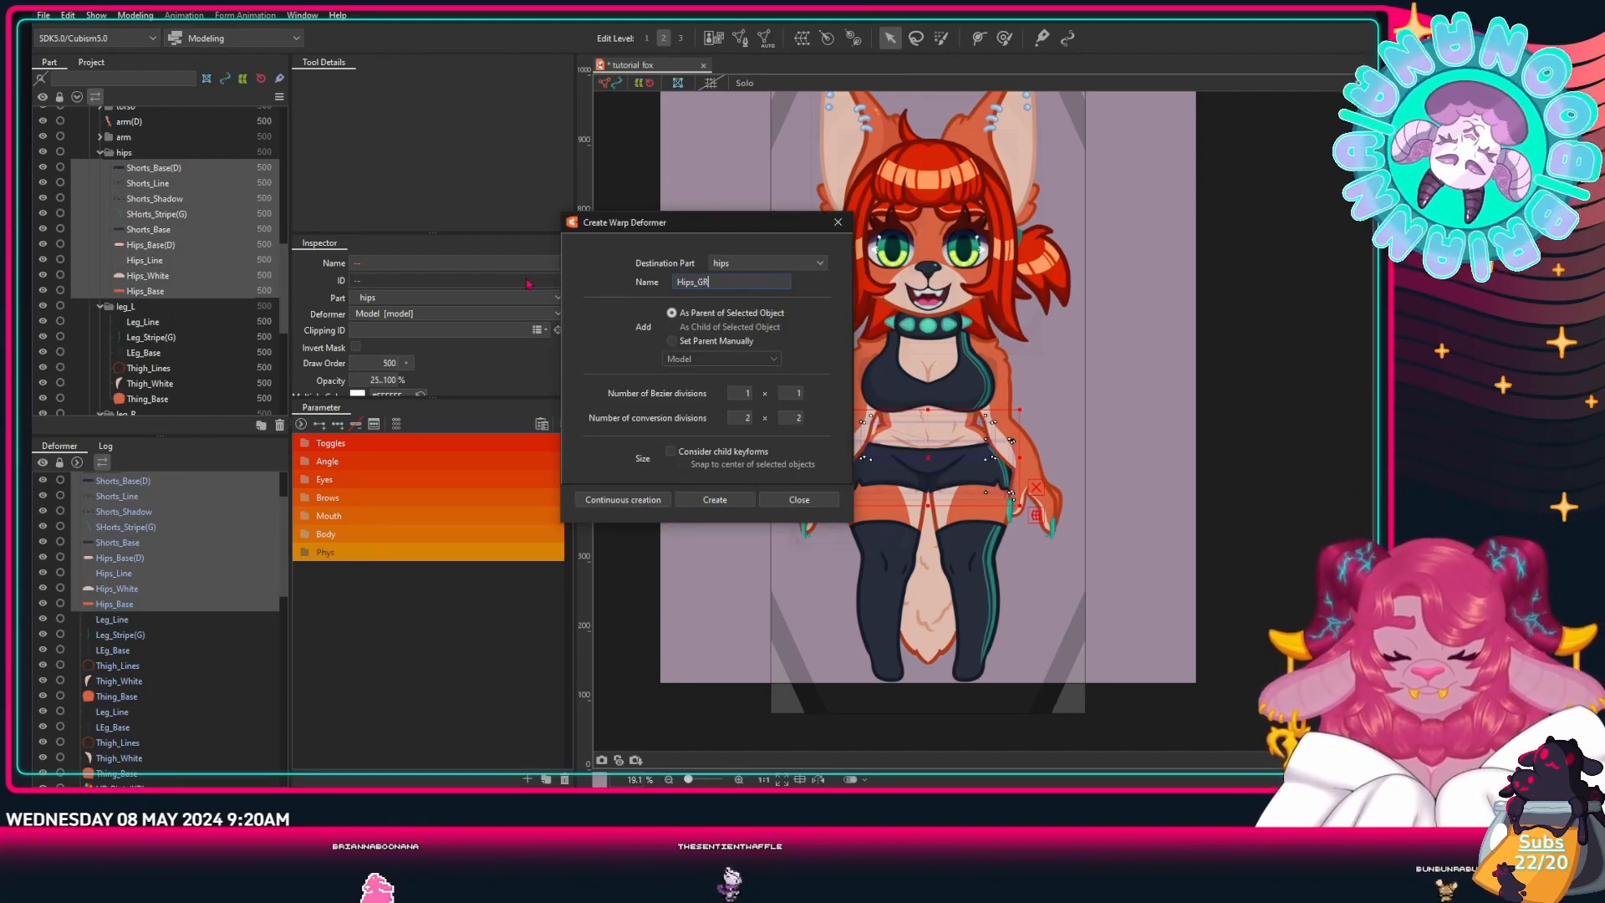
{"action": "left_click", "coordinate": [714, 500]}
{"action": "left_click", "coordinate": [100, 152]}
Step: Create a parent warp deformer named Leg_GRP for the six leg_L meshes, Leg_Line through Thing_Base
{"action": "left_click", "coordinate": [143, 183]}
{"action": "left_click", "coordinate": [147, 260], "text": "shift"}
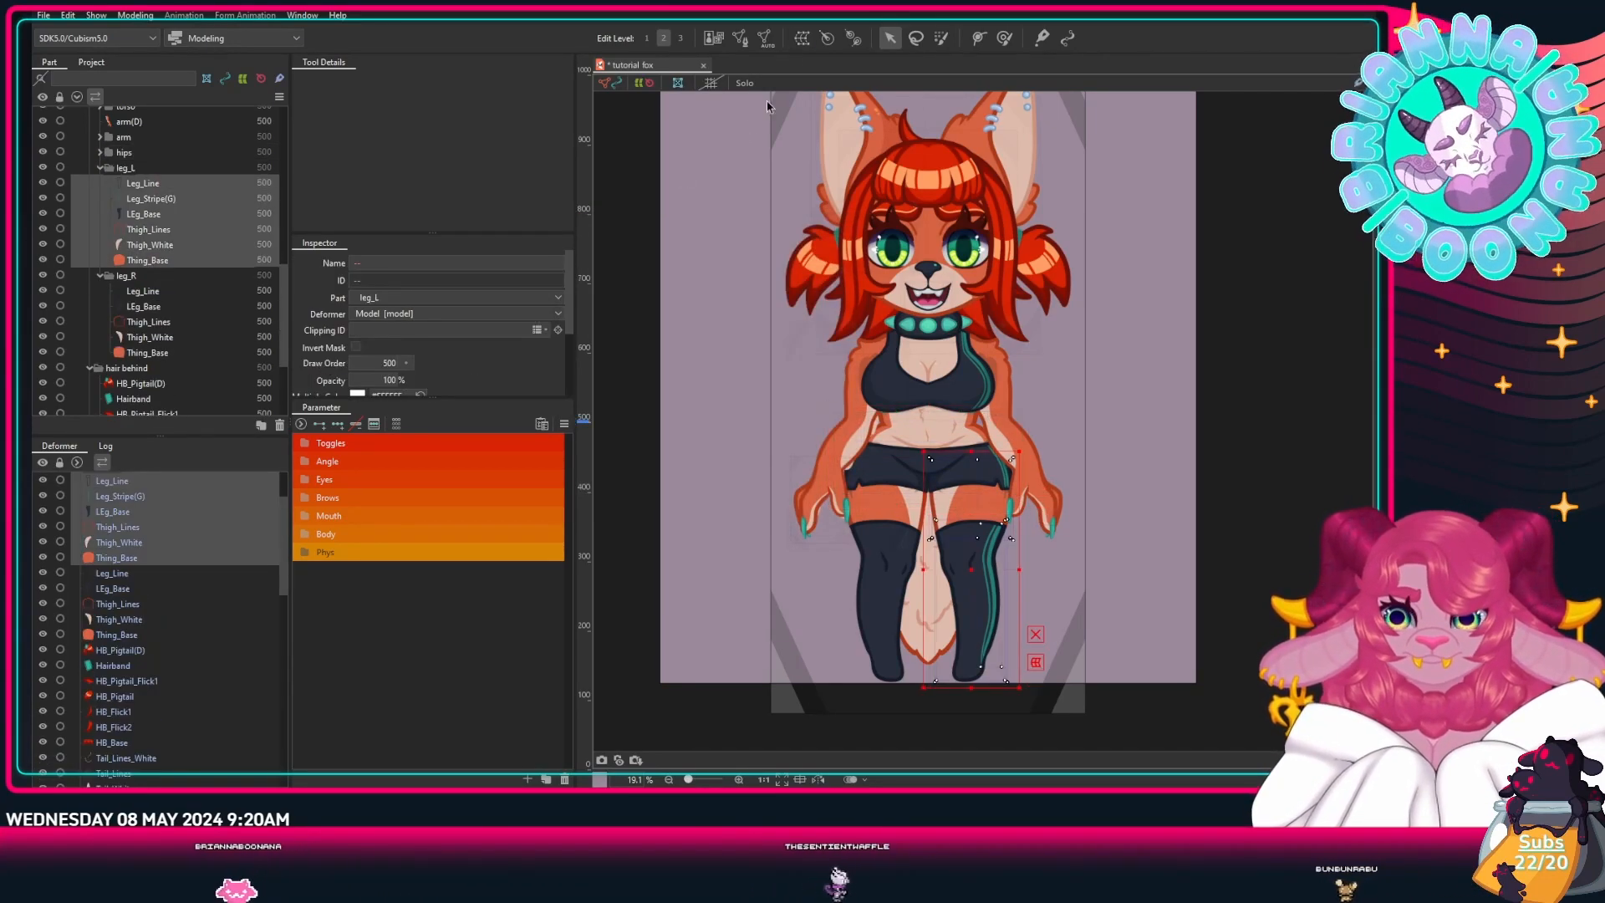
{"action": "left_click", "coordinate": [801, 38]}
{"action": "type", "text": "Leg"}
{"action": "left_click", "coordinate": [715, 500]}
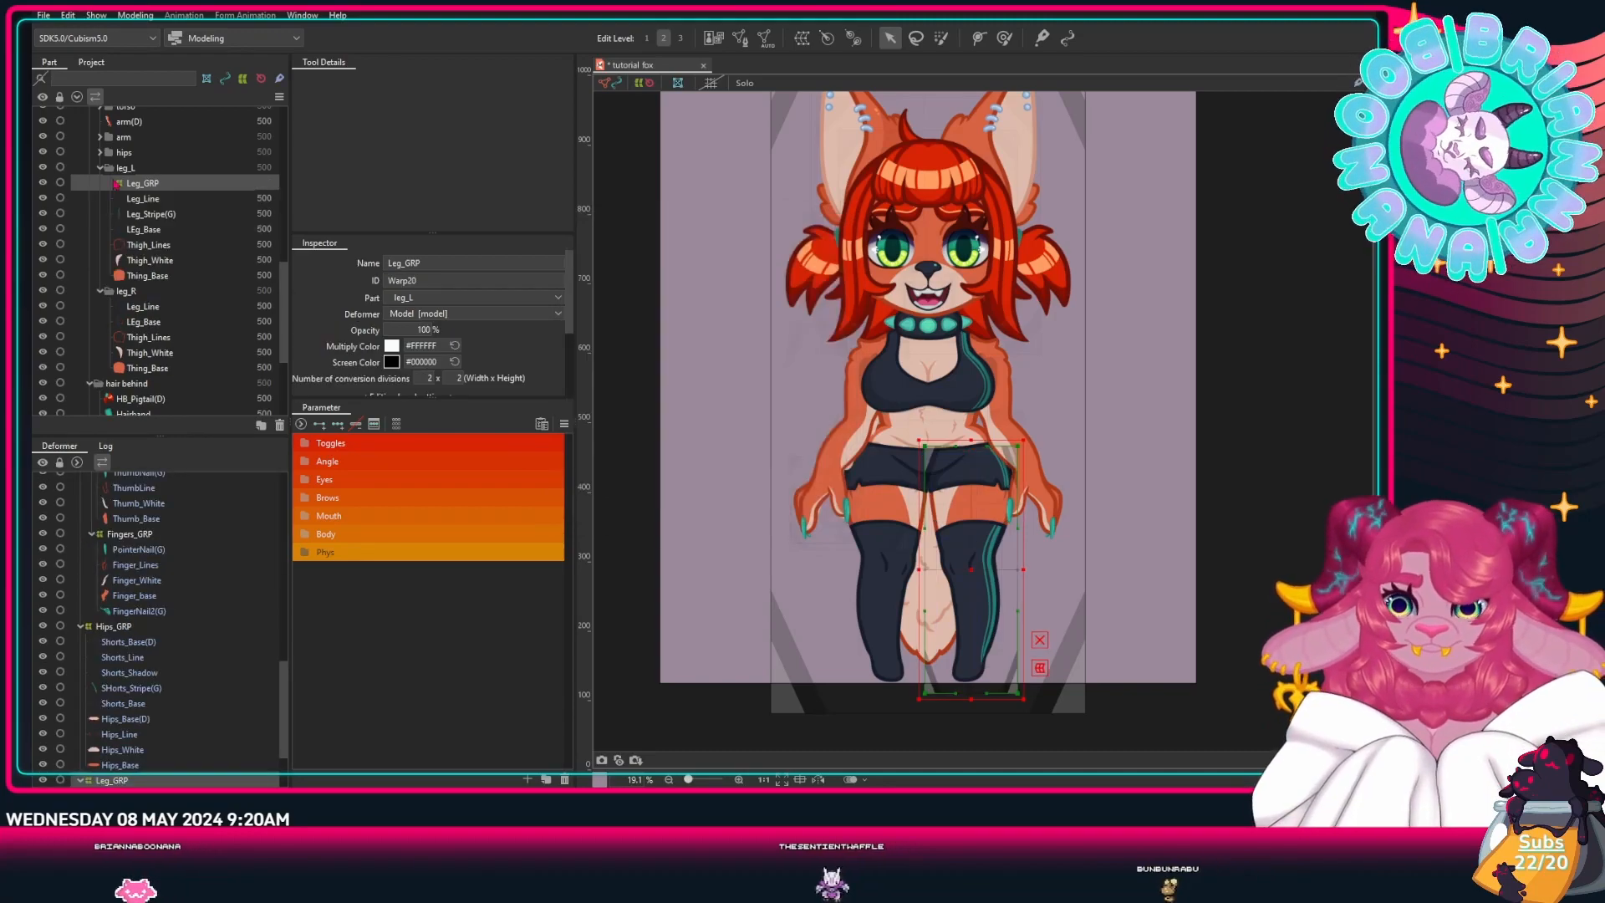
Step: Rename the warp deformer in the leg_L folder to Leg_L_GRP, and collapse that folder
{"action": "left_click", "coordinate": [100, 167]}
{"action": "left_click", "coordinate": [143, 198]}
{"action": "left_click", "coordinate": [101, 167]}
{"action": "left_click", "coordinate": [142, 183]}
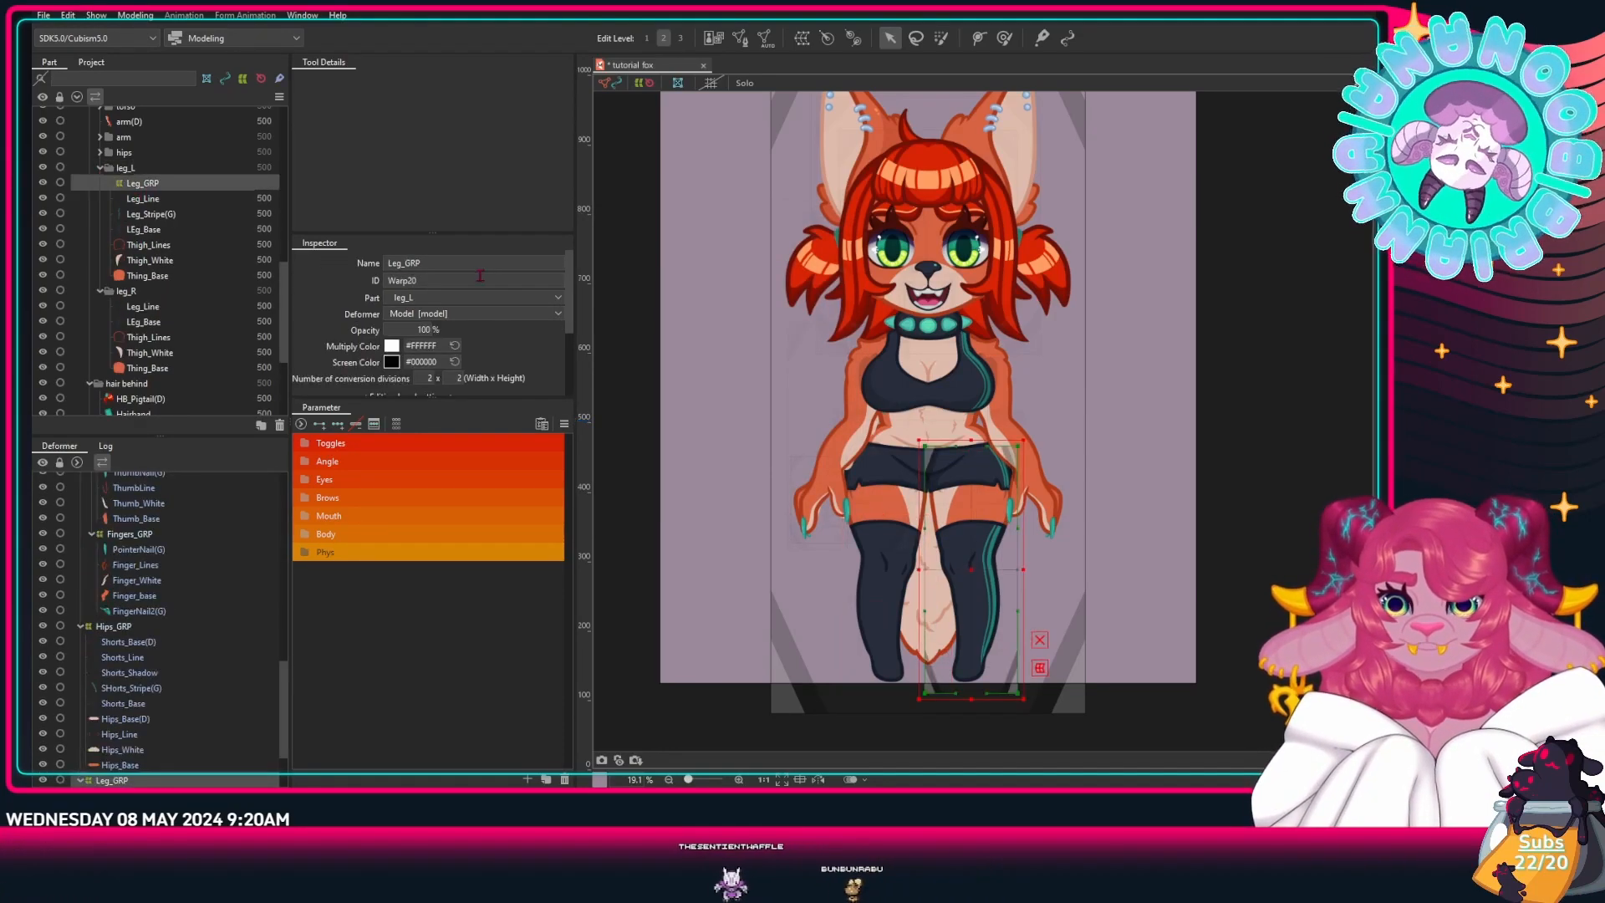
{"action": "left_click", "coordinate": [399, 264]}
{"action": "type", "text": "_L"}
{"action": "key", "text": "Return"}
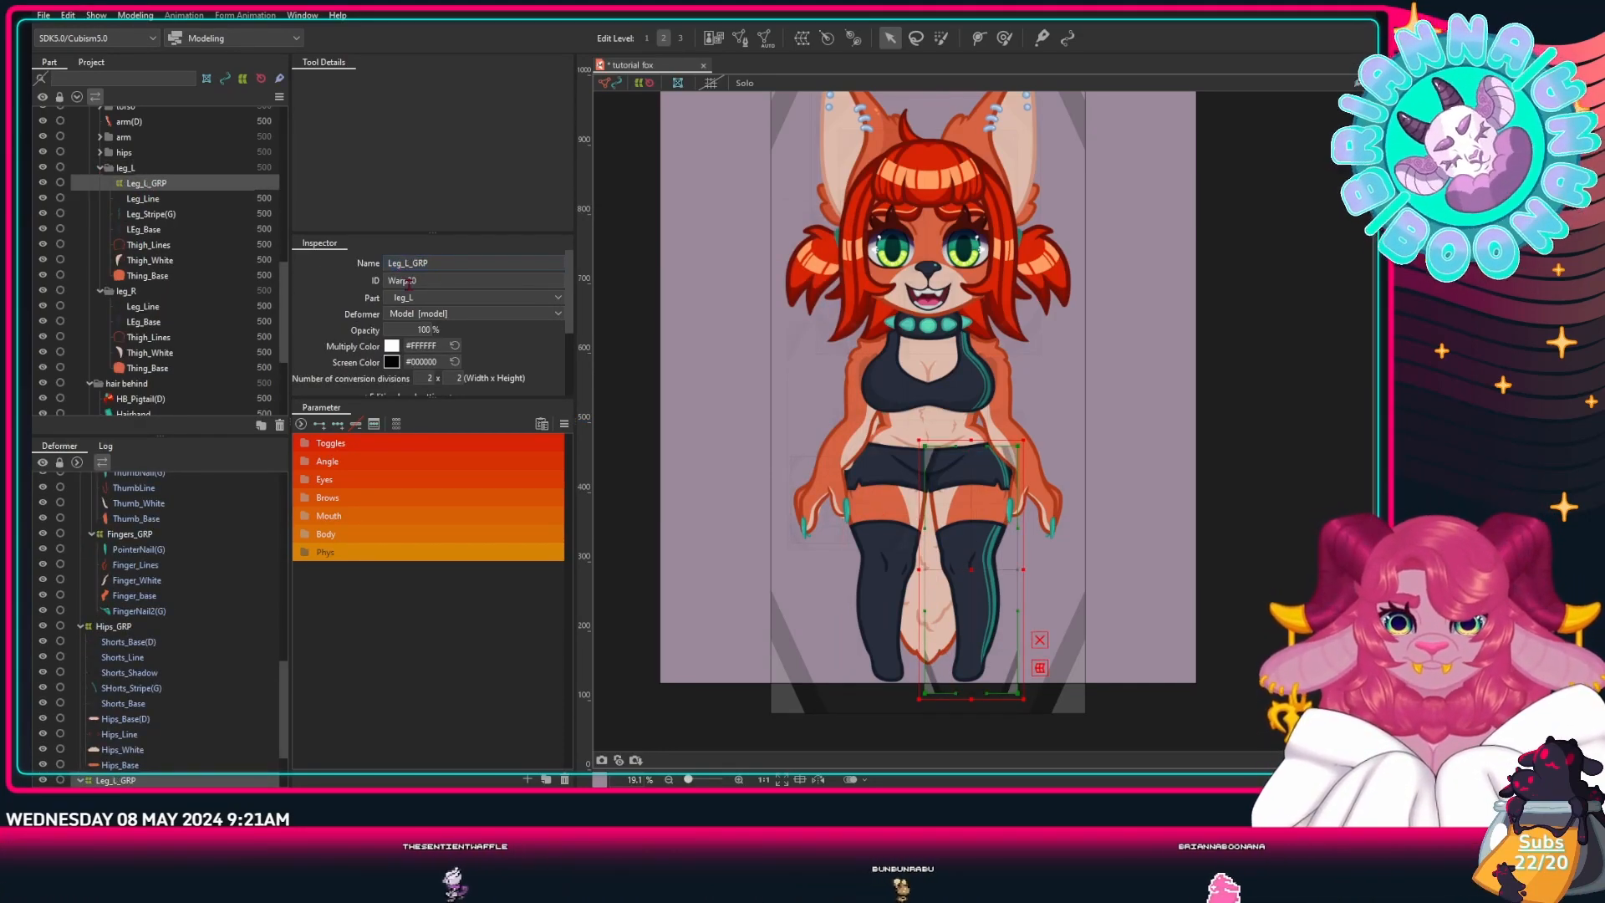
{"action": "left_click", "coordinate": [100, 167]}
Step: Compare the leg_R meshes with the leg_L folder's Leg_Stripe(G) mesh to check which leg each folder covers
{"action": "left_click", "coordinate": [143, 198]}
{"action": "left_click", "coordinate": [147, 260], "text": "shift"}
{"action": "scroll", "coordinate": [1016, 545], "scroll_direction": "up", "scroll_amount": 5}
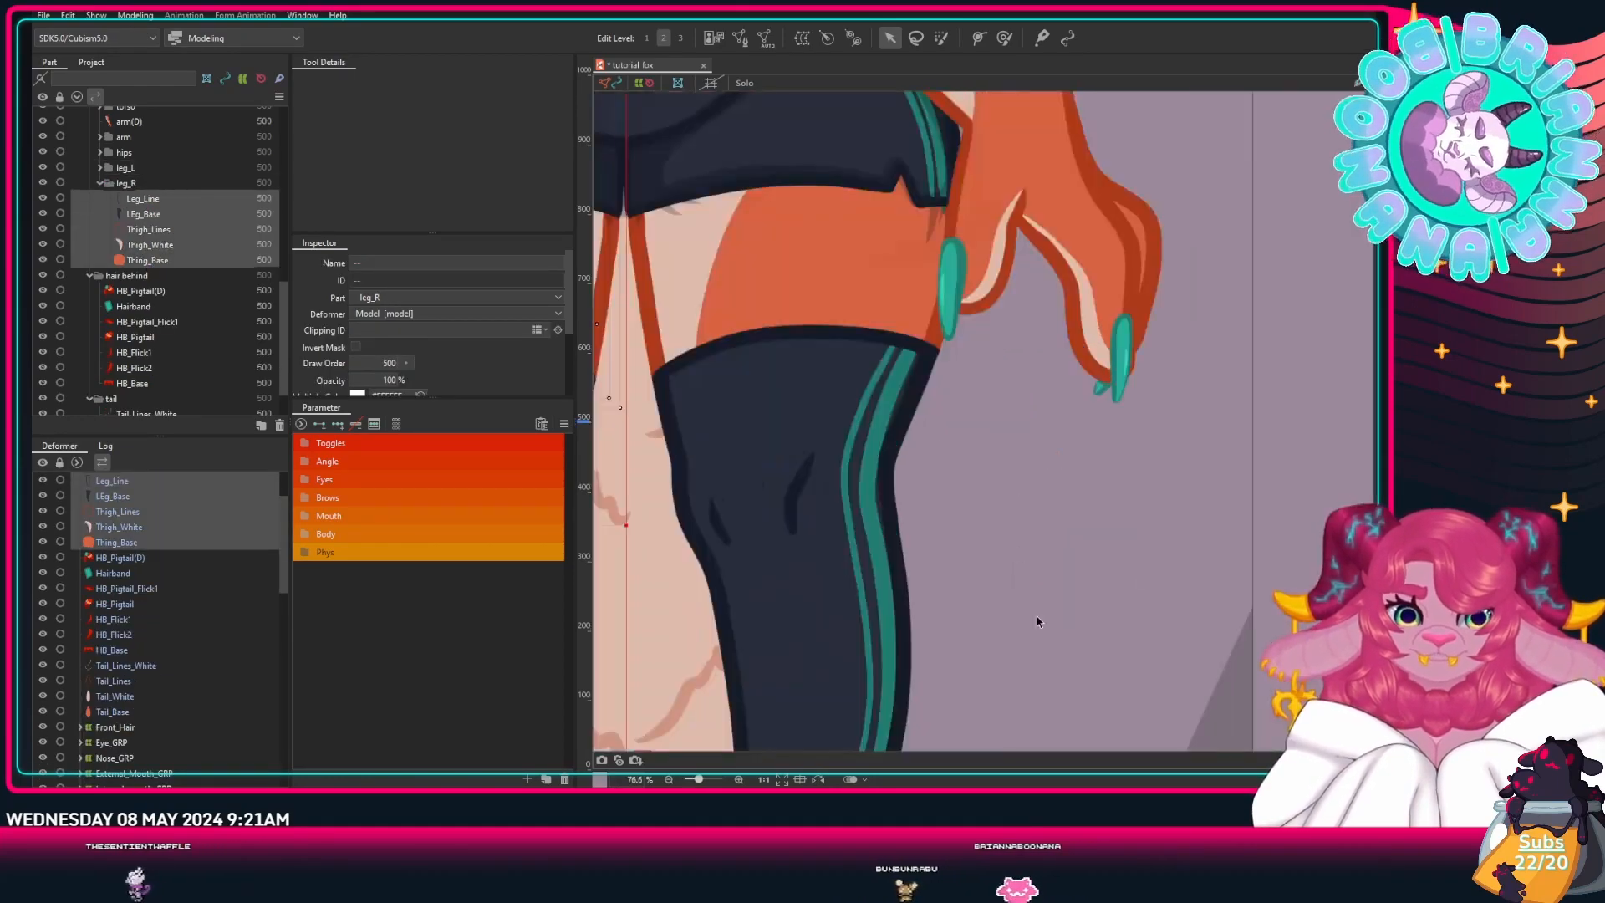
{"action": "scroll", "coordinate": [928, 551], "scroll_direction": "down", "scroll_amount": 4}
{"action": "scroll", "coordinate": [888, 535], "scroll_direction": "up", "scroll_amount": 2}
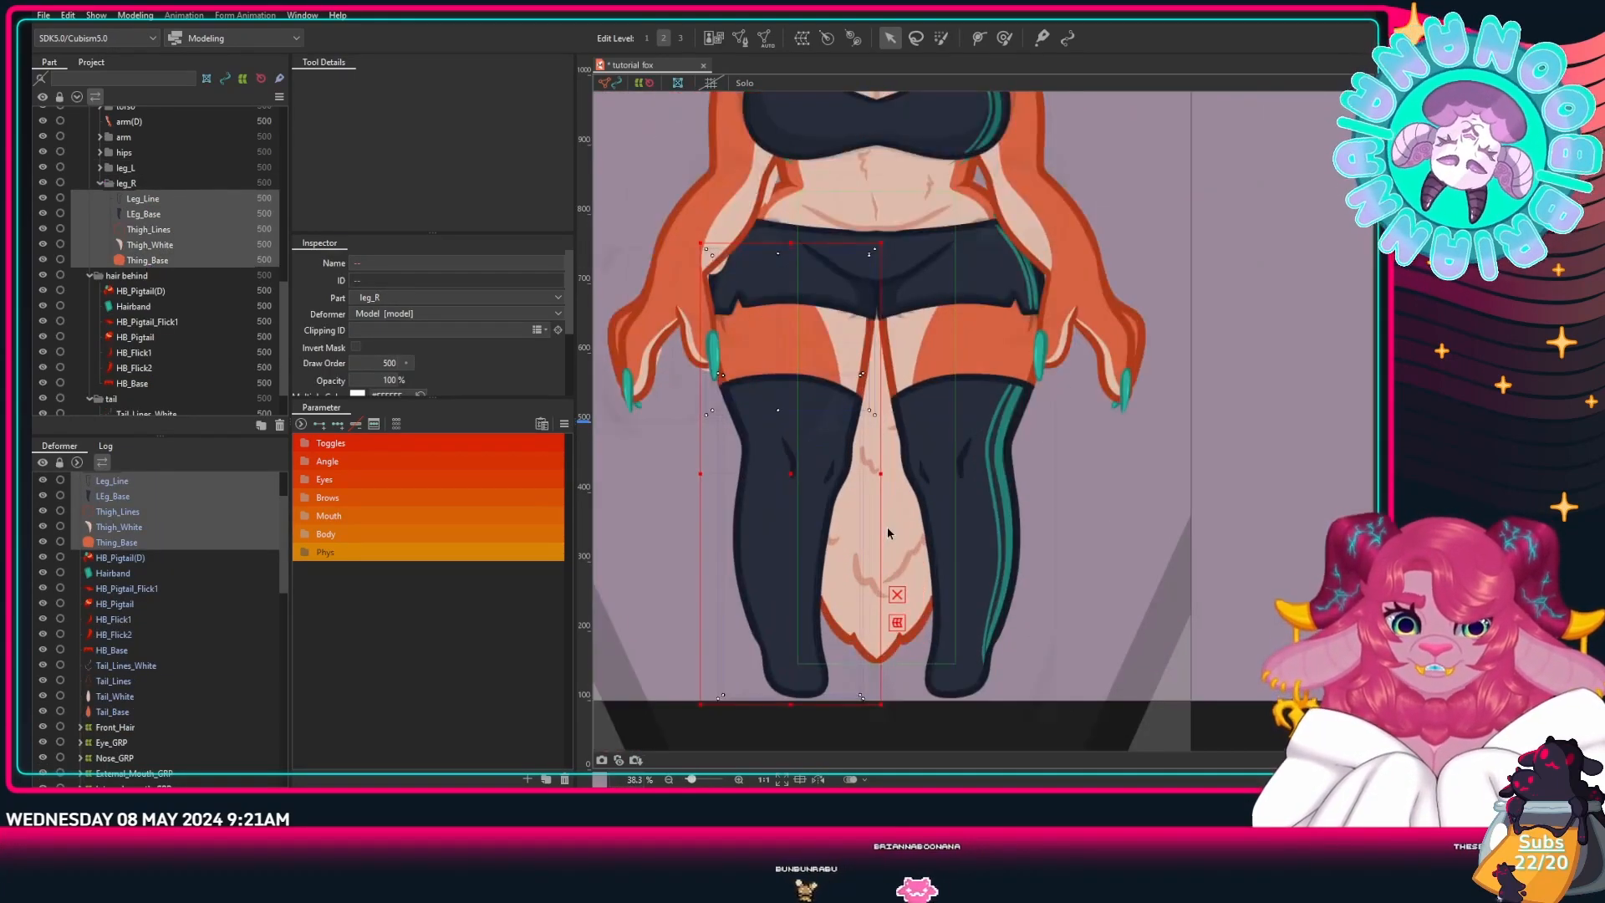
{"action": "left_click", "coordinate": [100, 167]}
{"action": "left_click", "coordinate": [171, 214]}
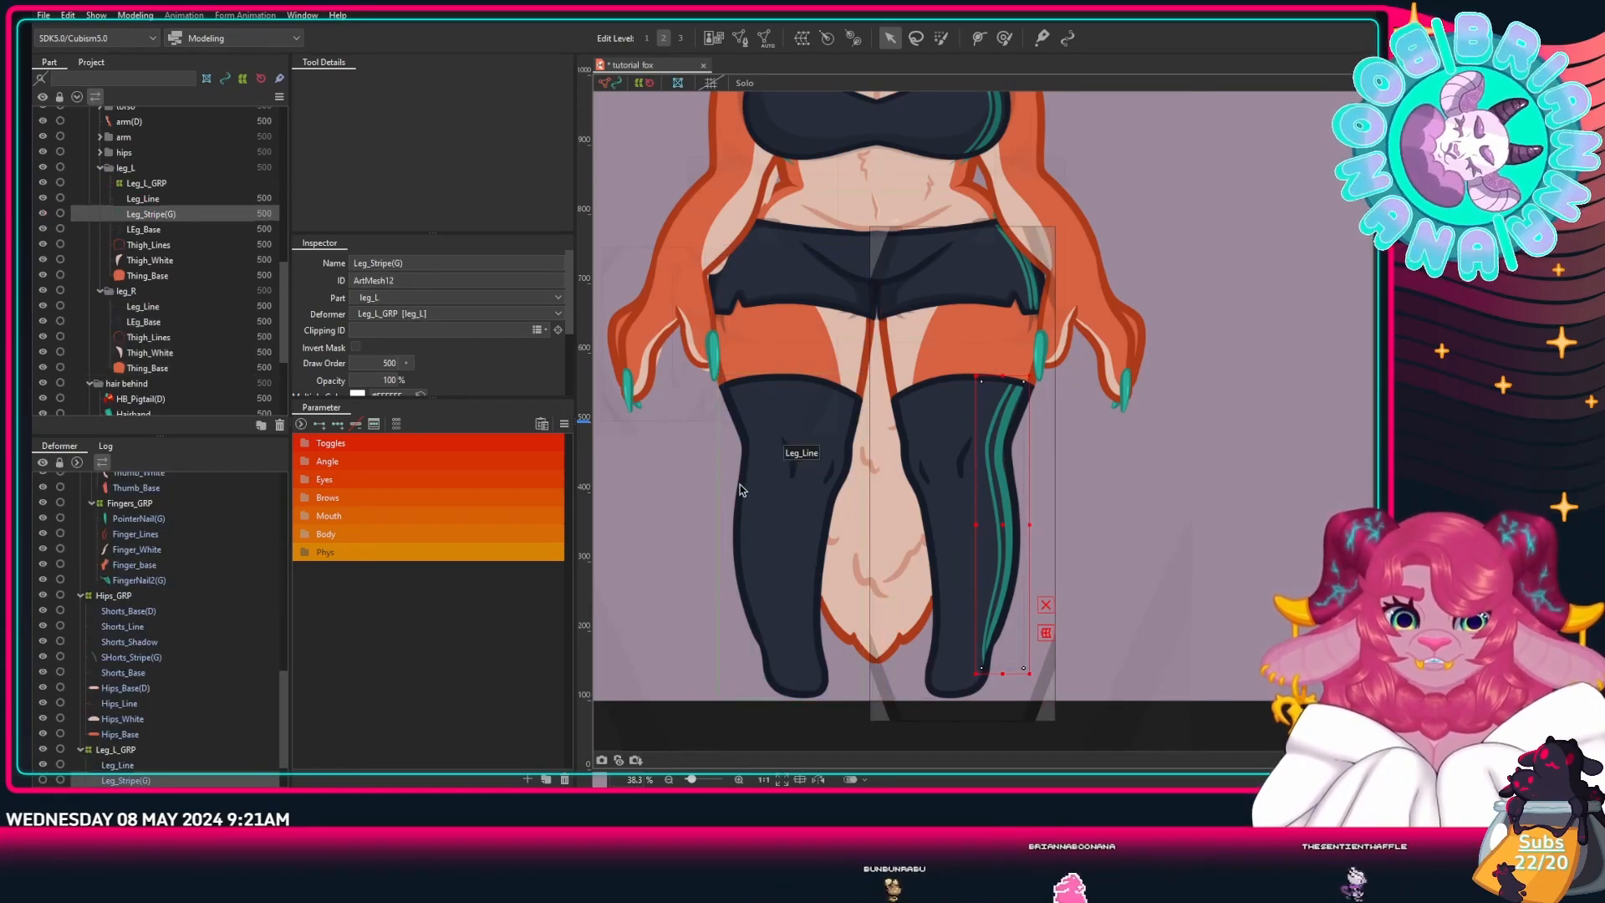
{"action": "left_click", "coordinate": [100, 168]}
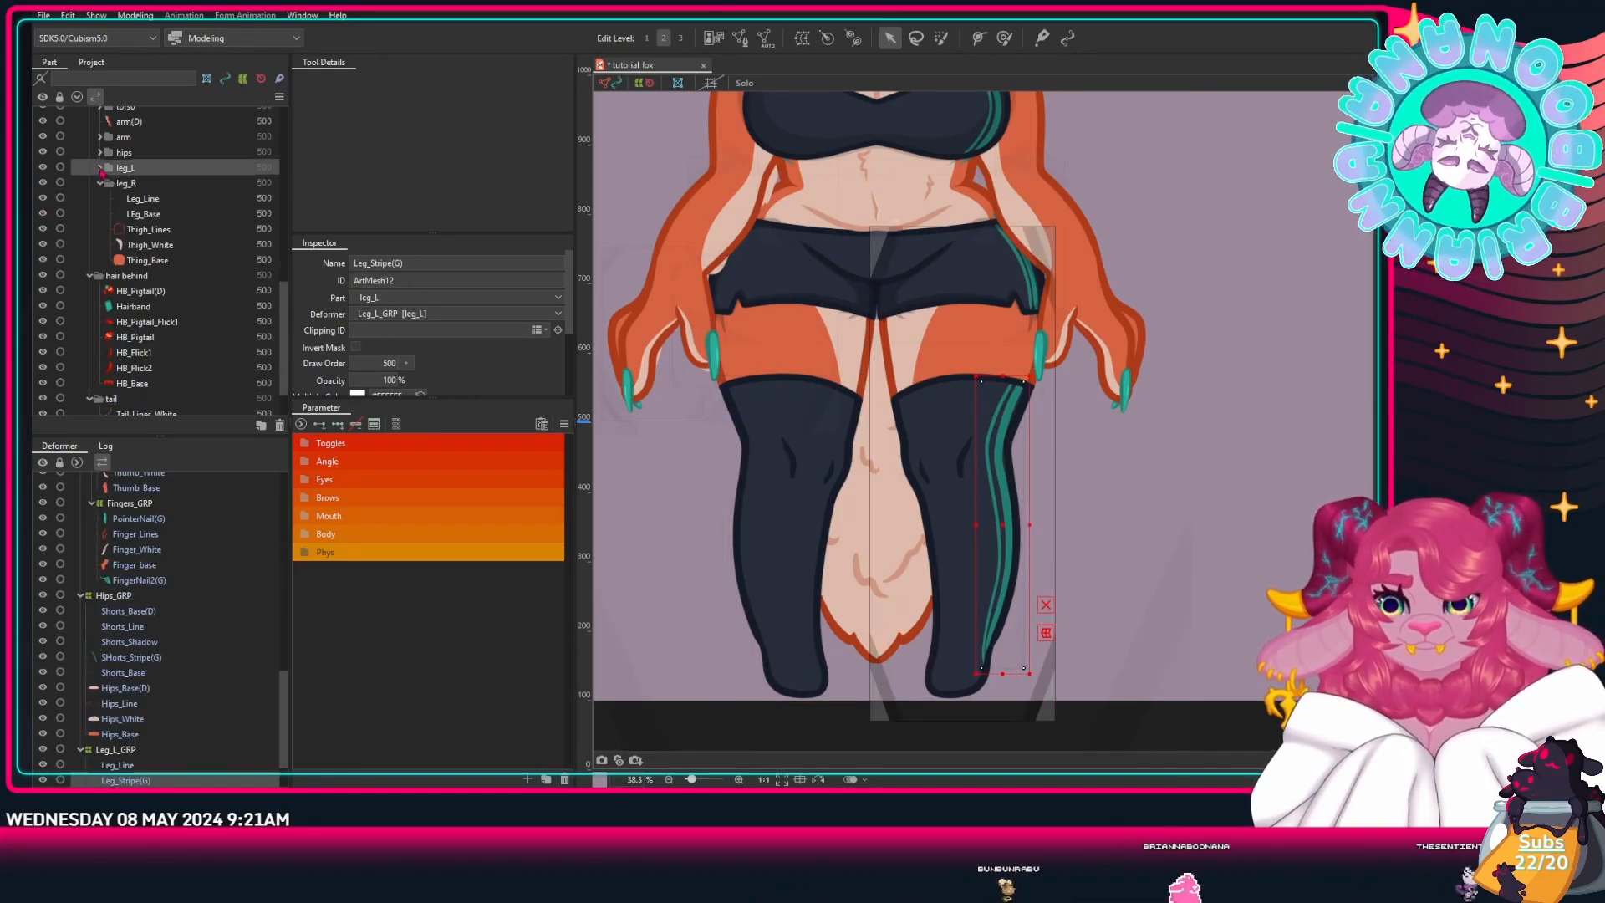
Step: Create a parent warp deformer named Leg_R_GRP for the five leg_R meshes, and collapse the leg_R folder
{"action": "left_click", "coordinate": [143, 198]}
{"action": "left_click", "coordinate": [145, 261], "text": "shift"}
{"action": "left_click", "coordinate": [800, 38]}
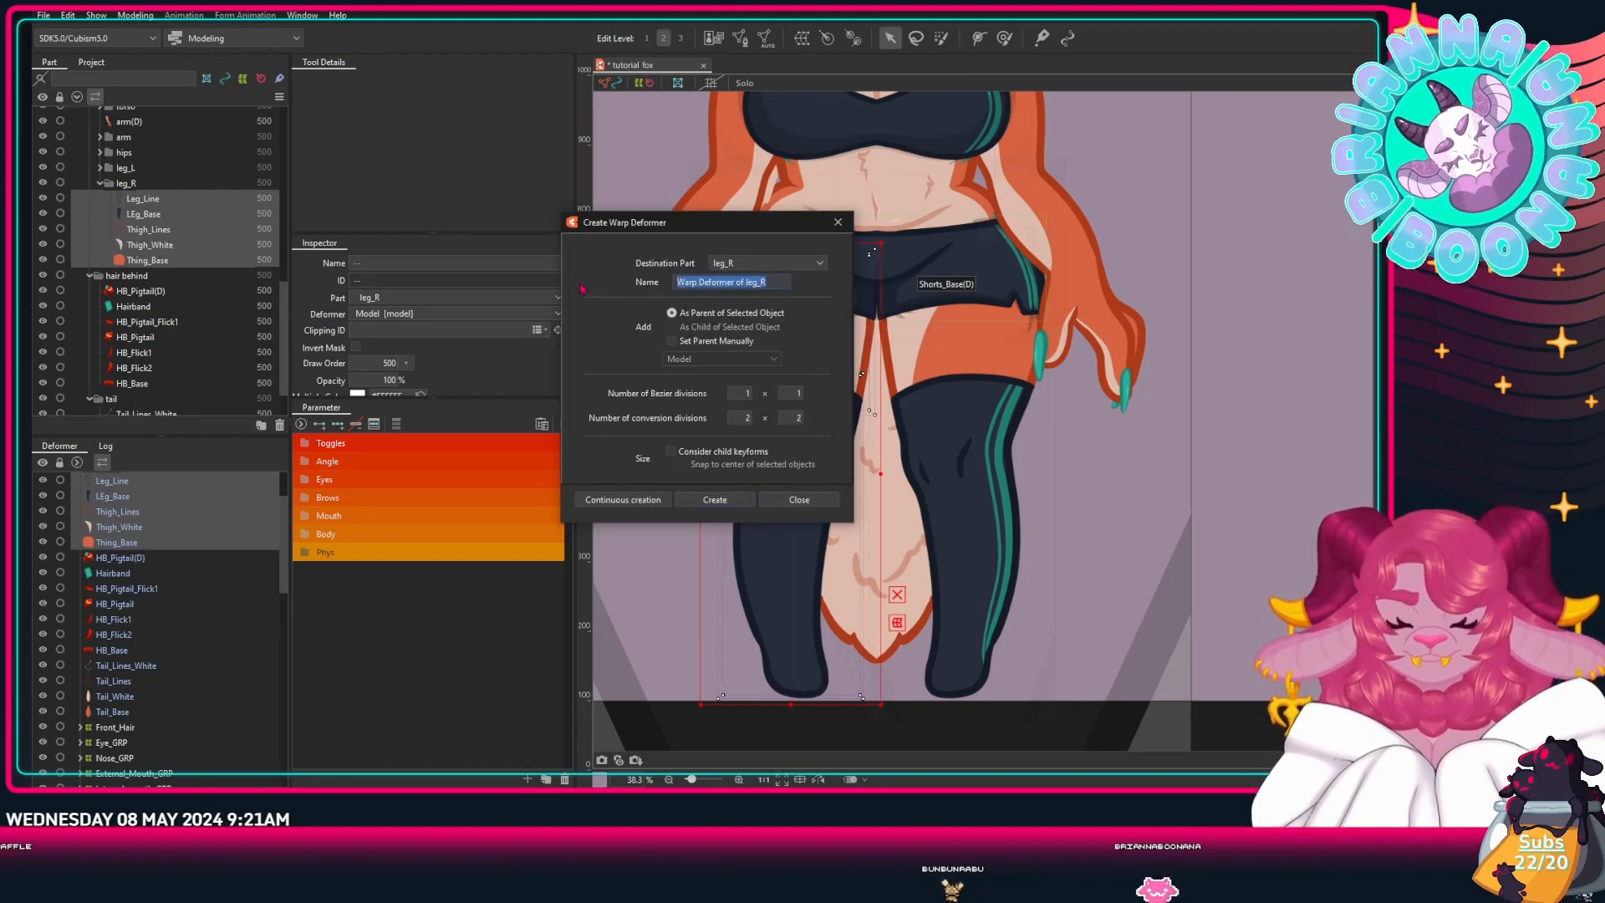
{"action": "type", "text": "Leg_R_GRP"}
{"action": "left_click", "coordinate": [715, 500]}
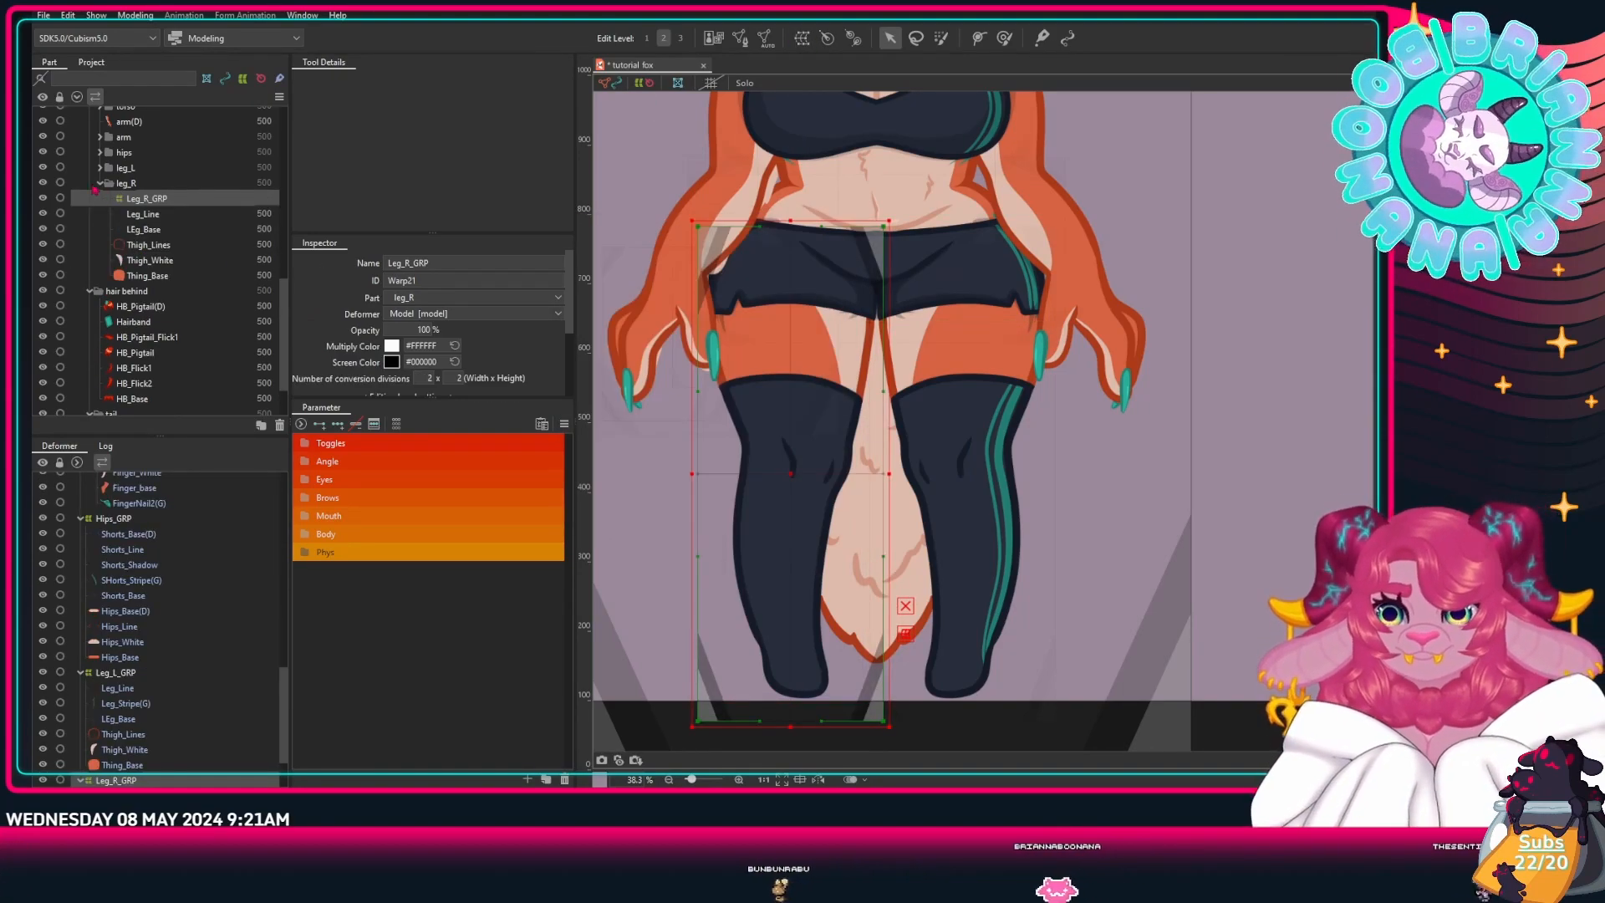
{"action": "left_click", "coordinate": [100, 183]}
Step: Create a parent warp deformer named Hair_Behind_GRP for HB_Pigtail(D) through HB_Base, and collapse the hair behind folder
{"action": "left_click", "coordinate": [144, 239]}
{"action": "left_click", "coordinate": [147, 332], "text": "shift"}
{"action": "left_click", "coordinate": [804, 43]}
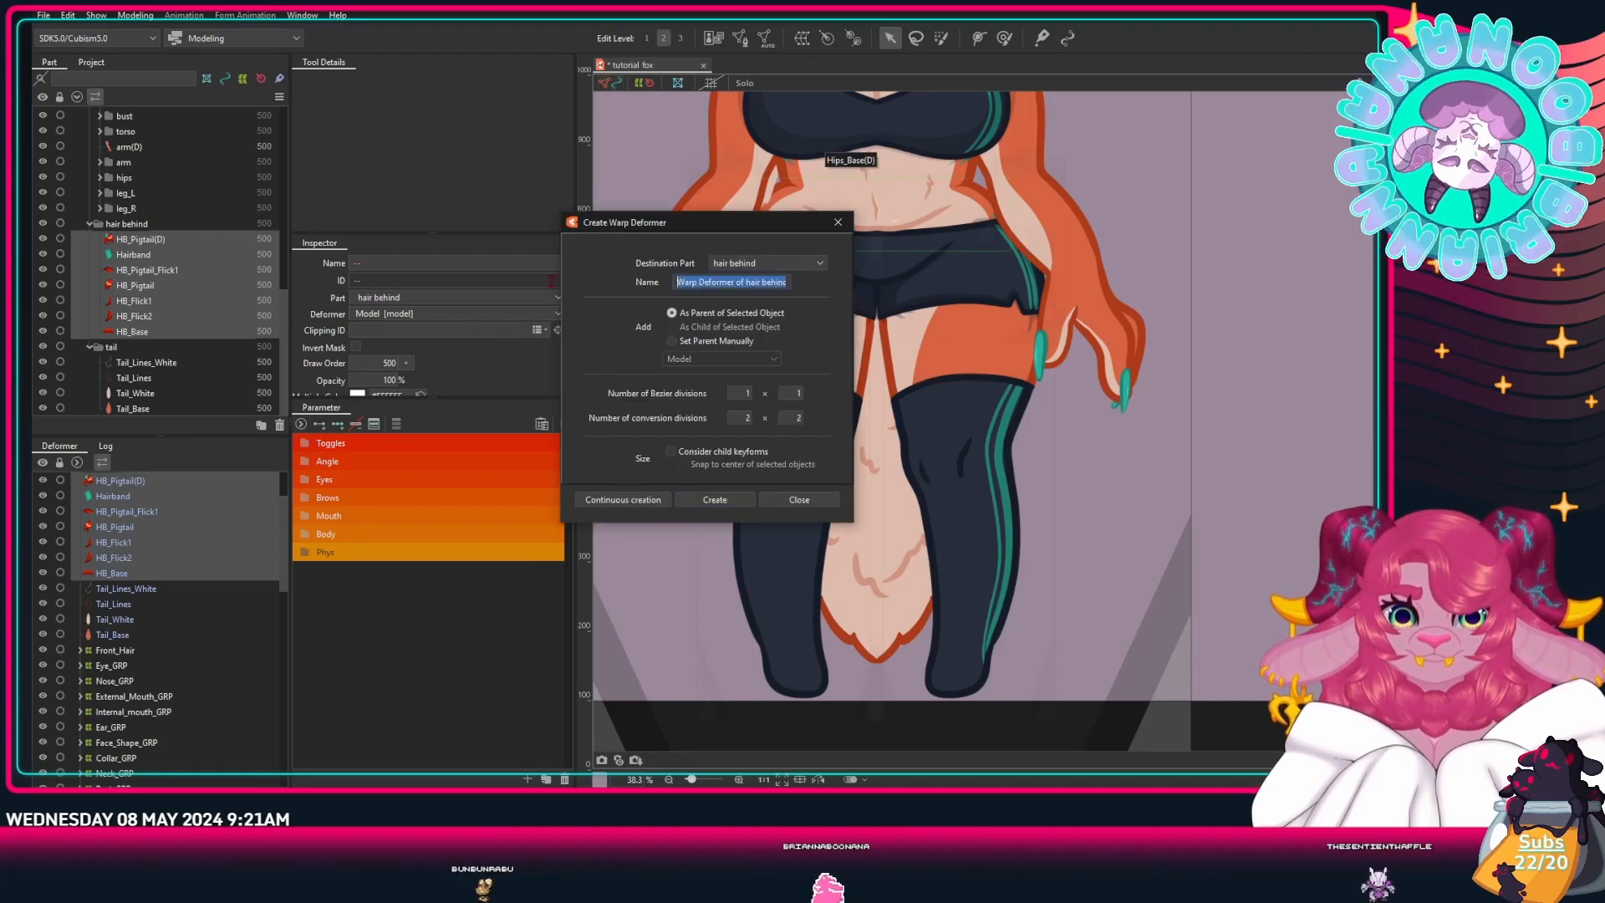
{"action": "type", "text": "Hair_Behind_GRP"}
{"action": "left_click", "coordinate": [715, 498]}
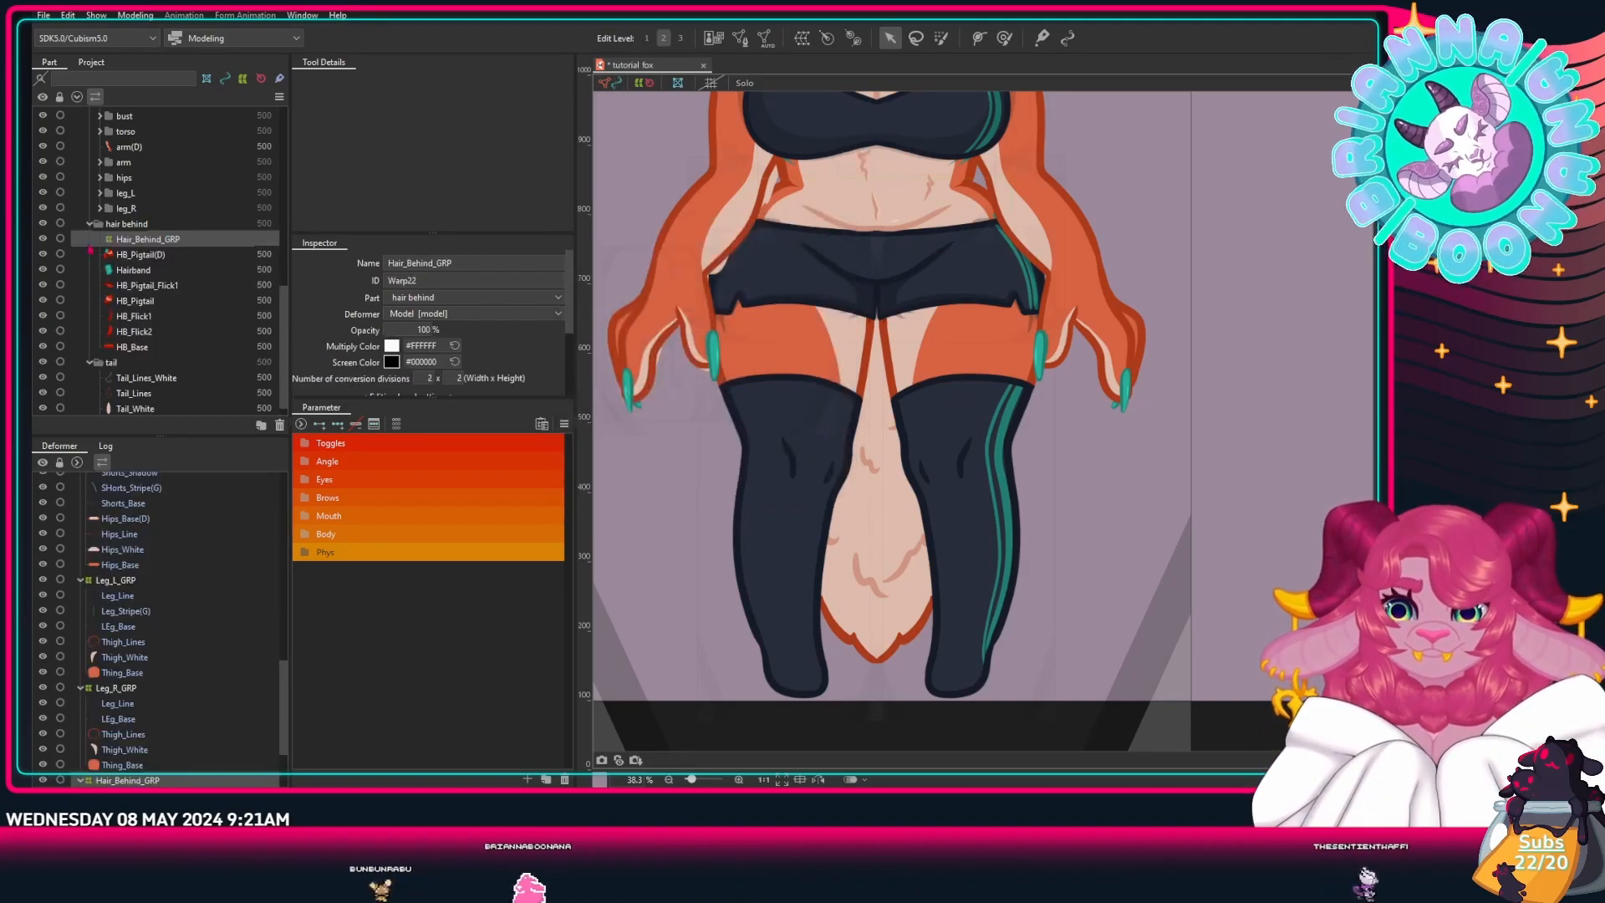
{"action": "left_click", "coordinate": [91, 223]}
Step: Create a parent warp deformer named Tail_GRP for Tail_Lines_White through Tail_Base, and collapse the tail folder
{"action": "left_click", "coordinate": [147, 361]}
{"action": "left_click", "coordinate": [142, 408], "text": "shift"}
{"action": "left_click", "coordinate": [802, 39]}
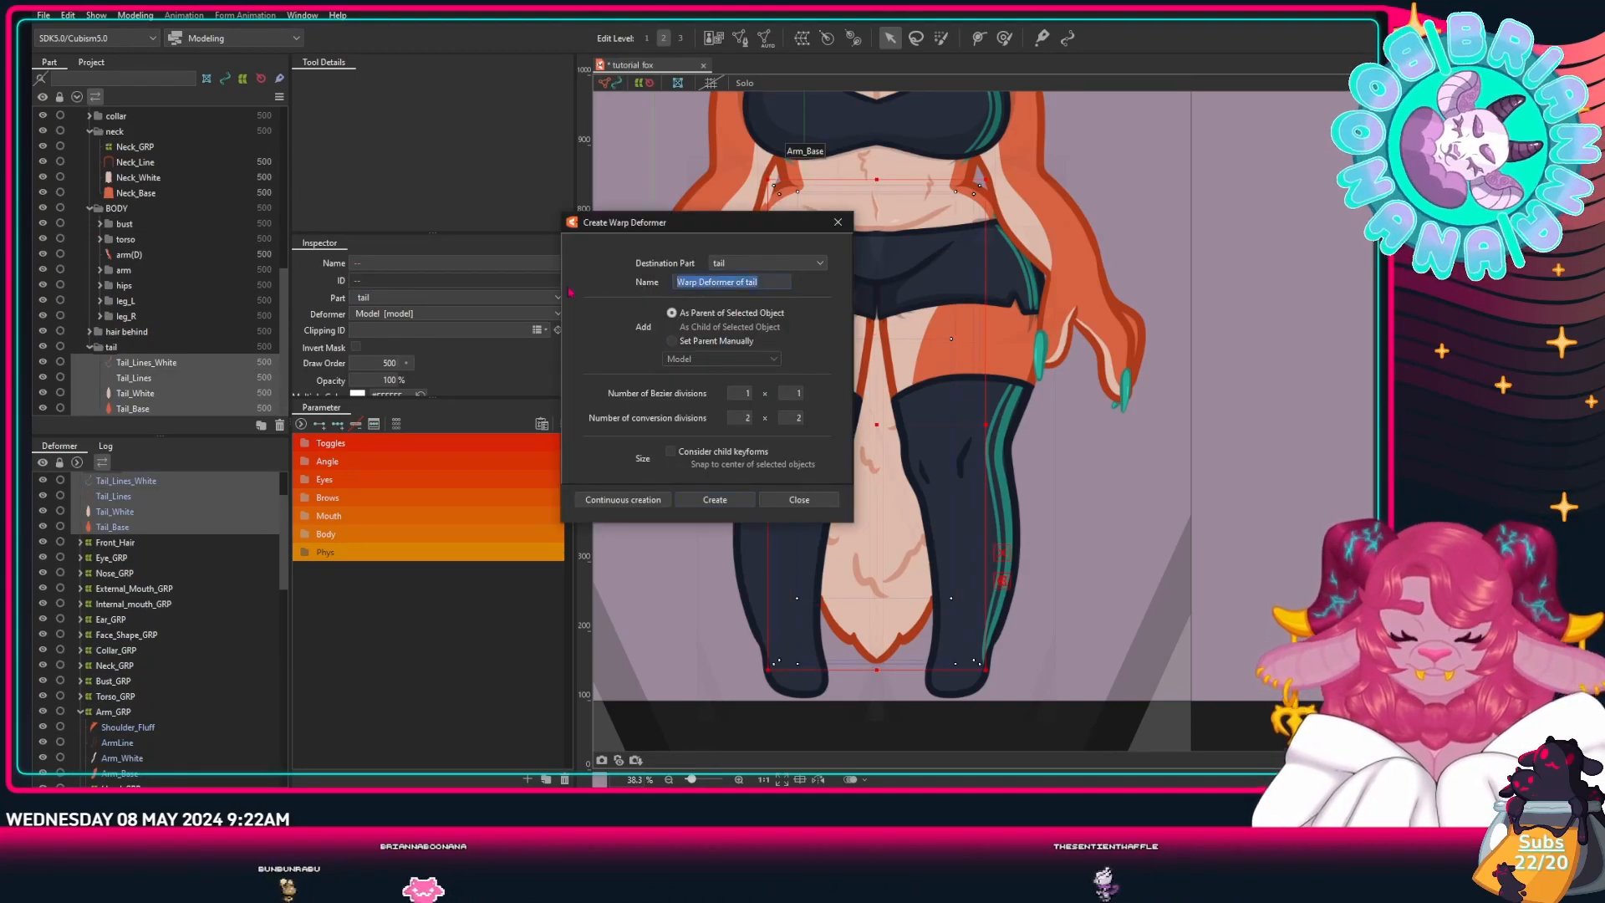
{"action": "type", "text": "Tail_GRP"}
{"action": "key", "text": "Return"}
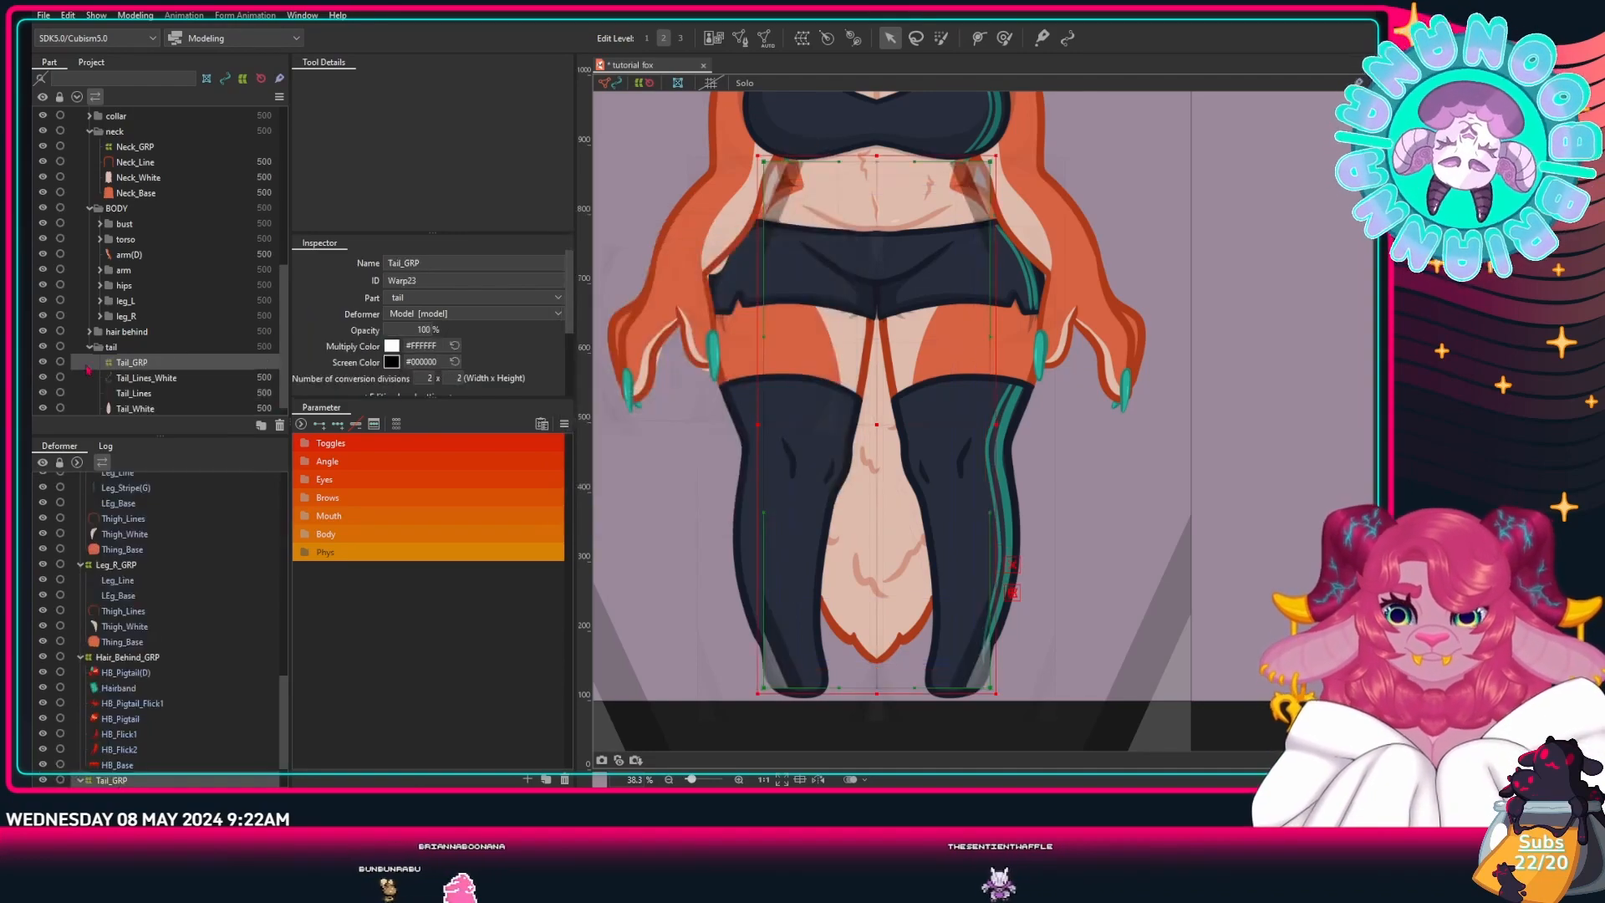
{"action": "left_click", "coordinate": [90, 346]}
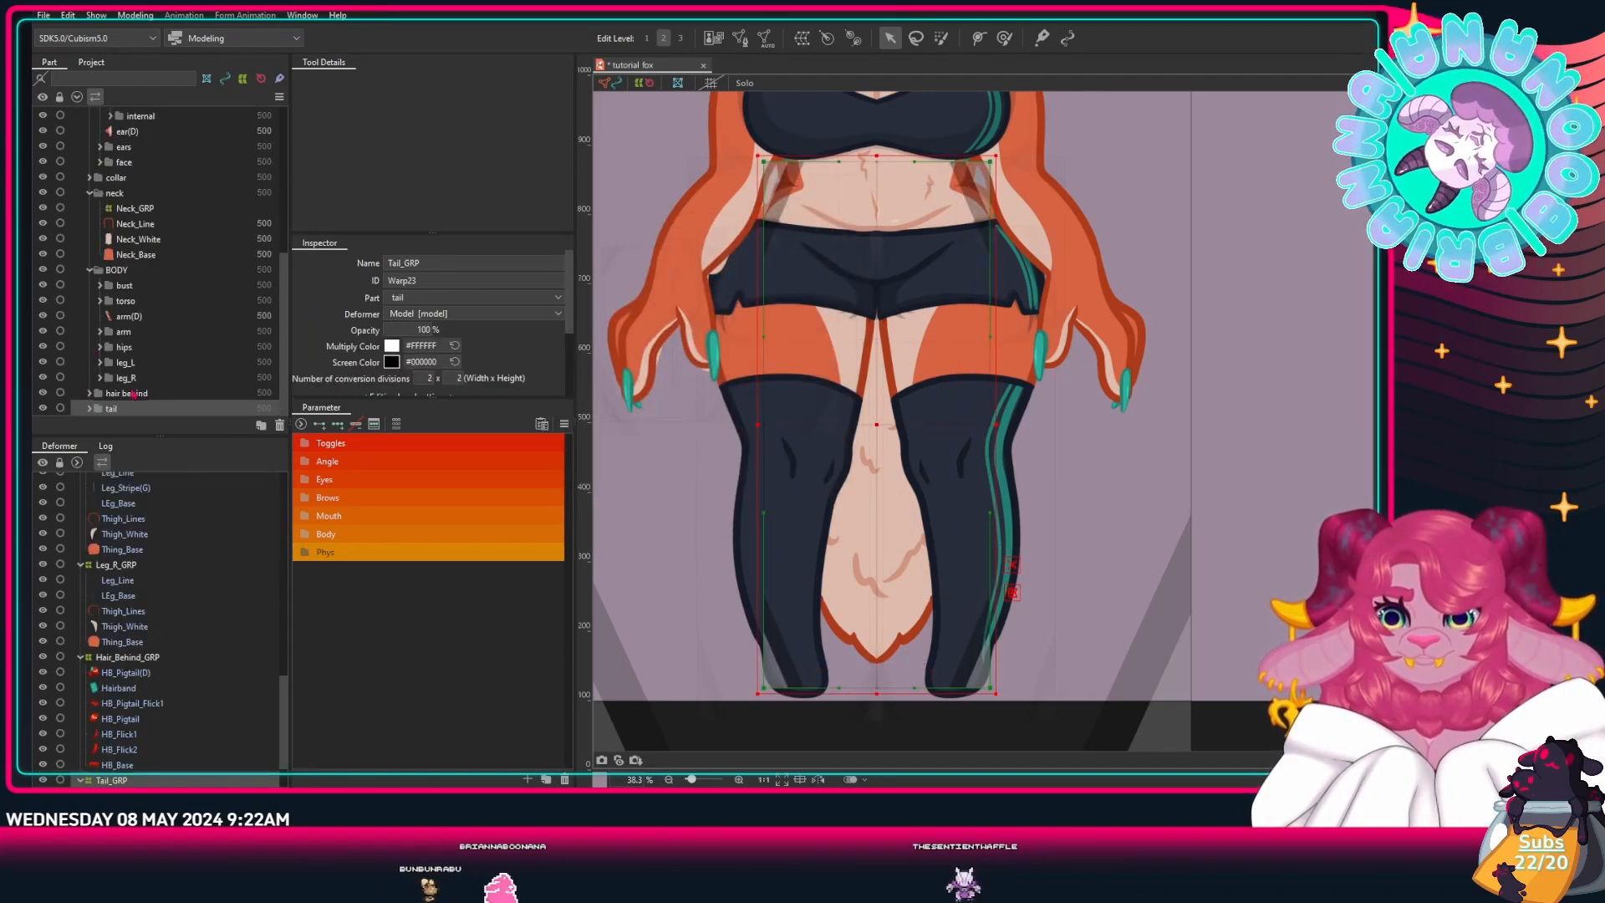
Step: Collapse every deformer group again so only the direct children of Model are listed
{"action": "scroll", "coordinate": [60, 502], "scroll_direction": "up", "scroll_amount": 5}
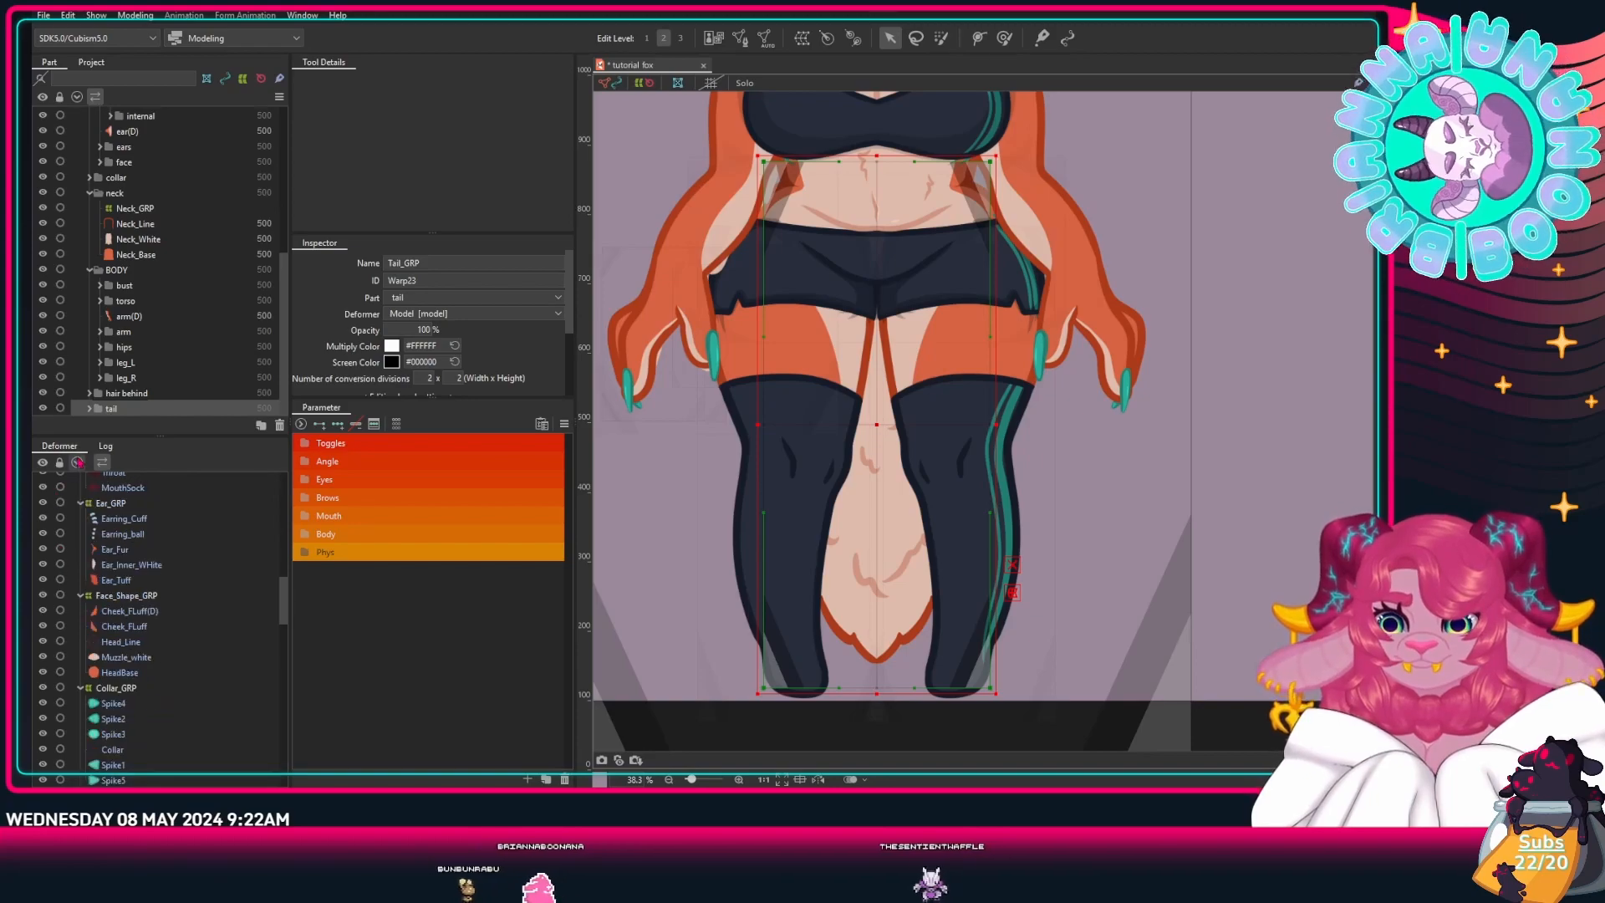
{"action": "scroll", "coordinate": [158, 626], "scroll_direction": "up", "scroll_amount": 5}
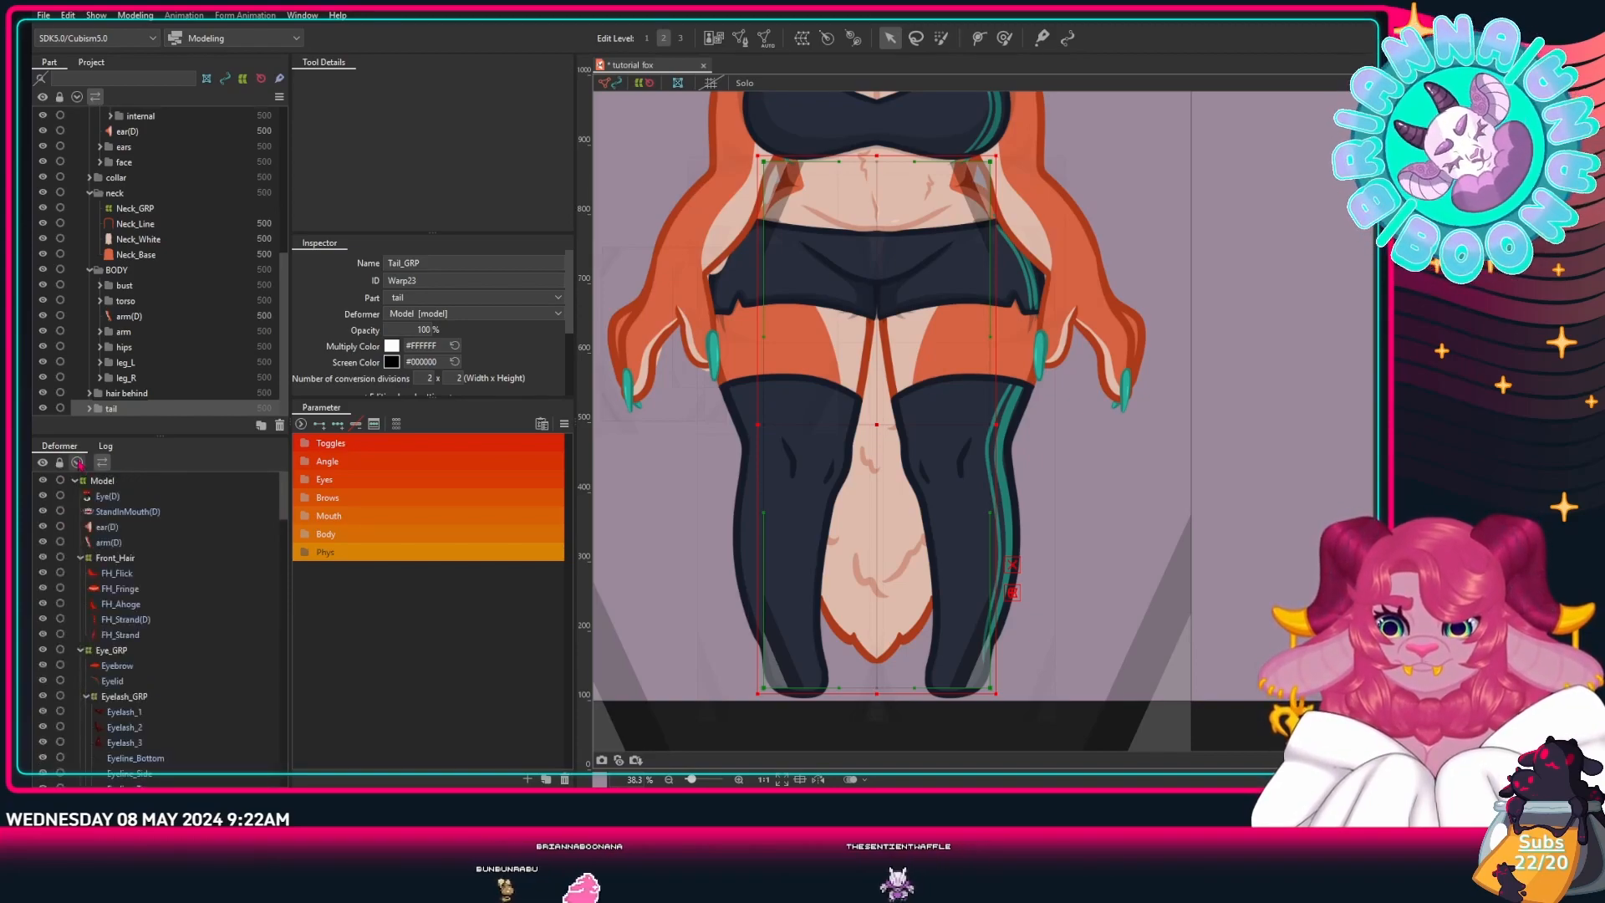
{"action": "left_click", "coordinate": [78, 463]}
{"action": "left_click", "coordinate": [75, 482]}
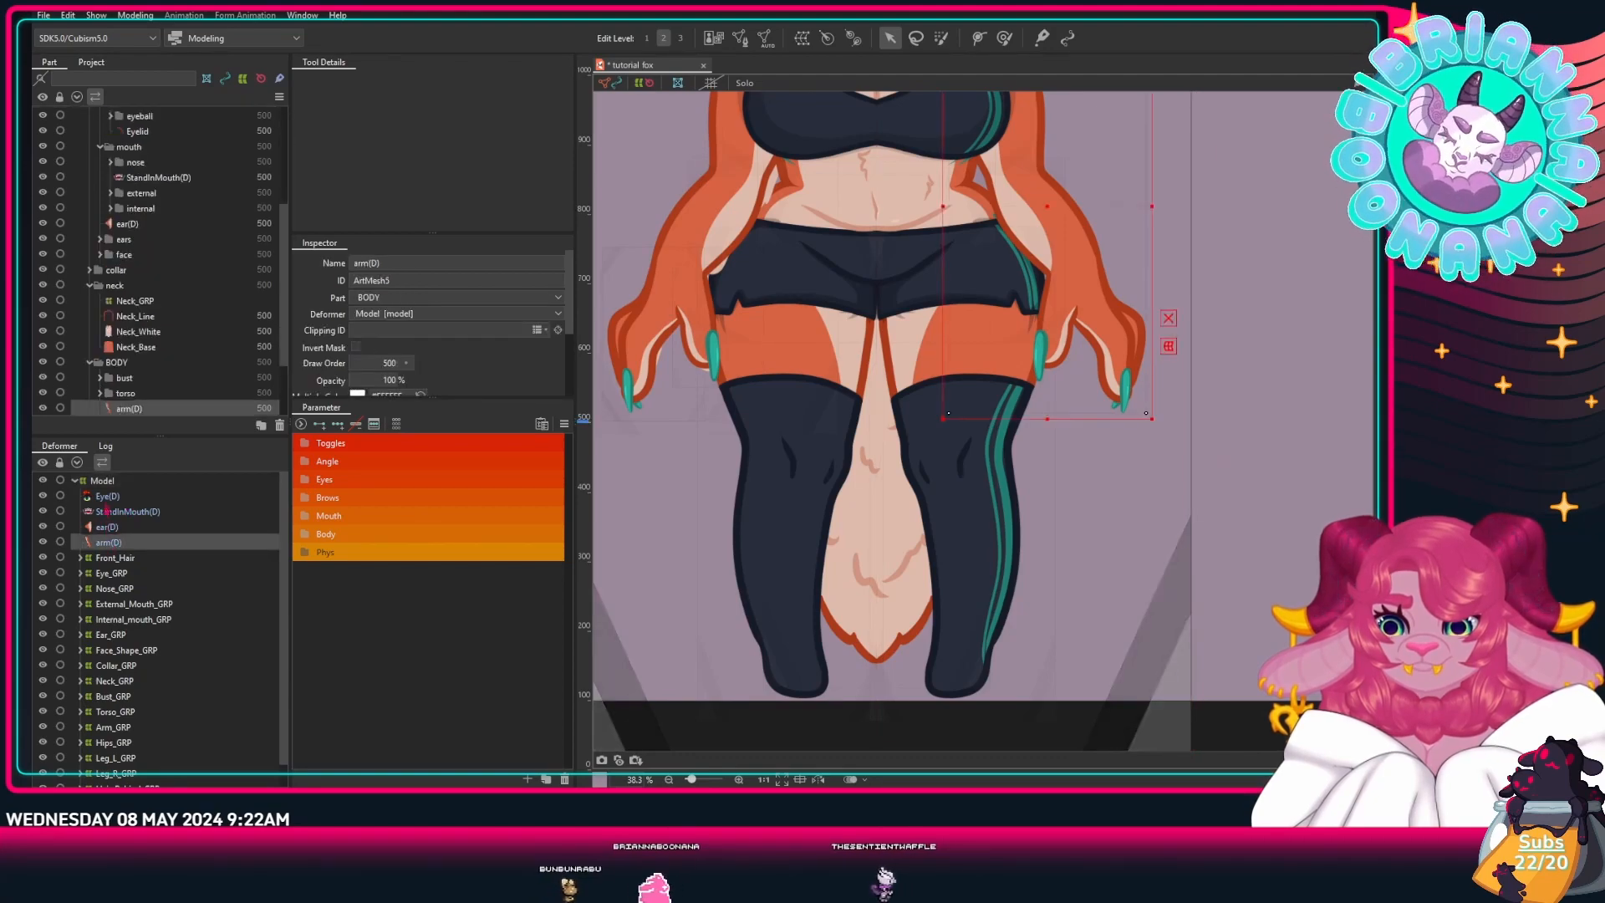
Step: Try moving Eye(D), StandInMouth(D), ear(D) and arm(D) together off the canvas beside the fox, and undo the move
{"action": "left_click", "coordinate": [107, 498]}
{"action": "left_click", "coordinate": [109, 542], "text": "shift"}
{"action": "scroll", "coordinate": [945, 272], "scroll_direction": "down", "scroll_amount": 2}
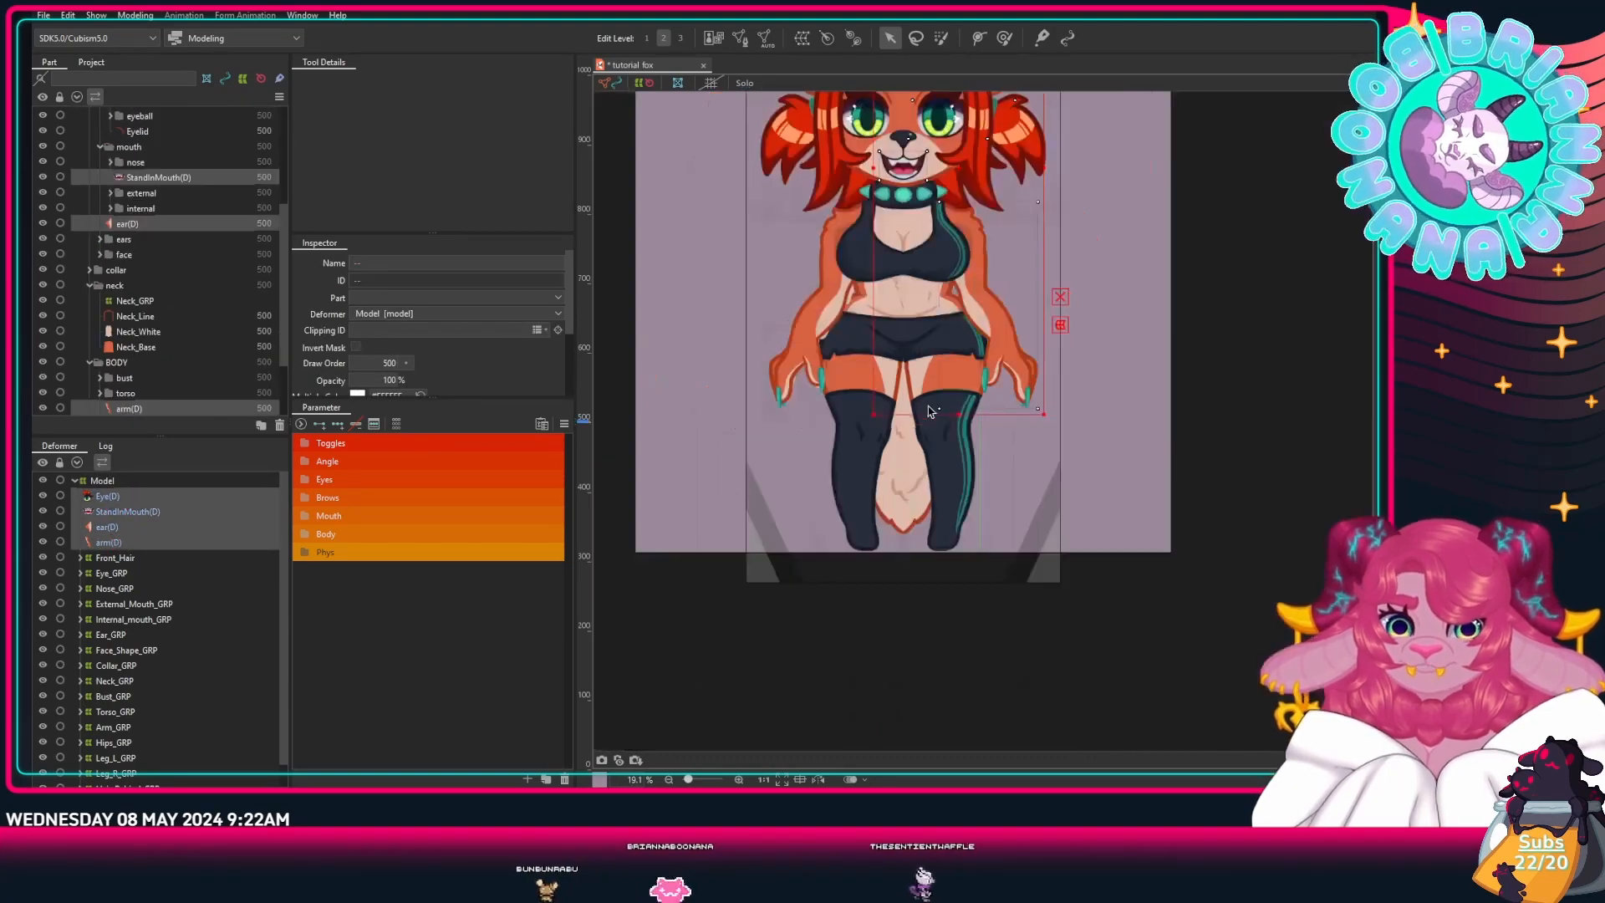
{"action": "scroll", "coordinate": [944, 272], "scroll_direction": "down", "scroll_amount": 1}
{"action": "left_click_drag", "start_coordinate": [944, 272], "coordinate": [1102, 241]}
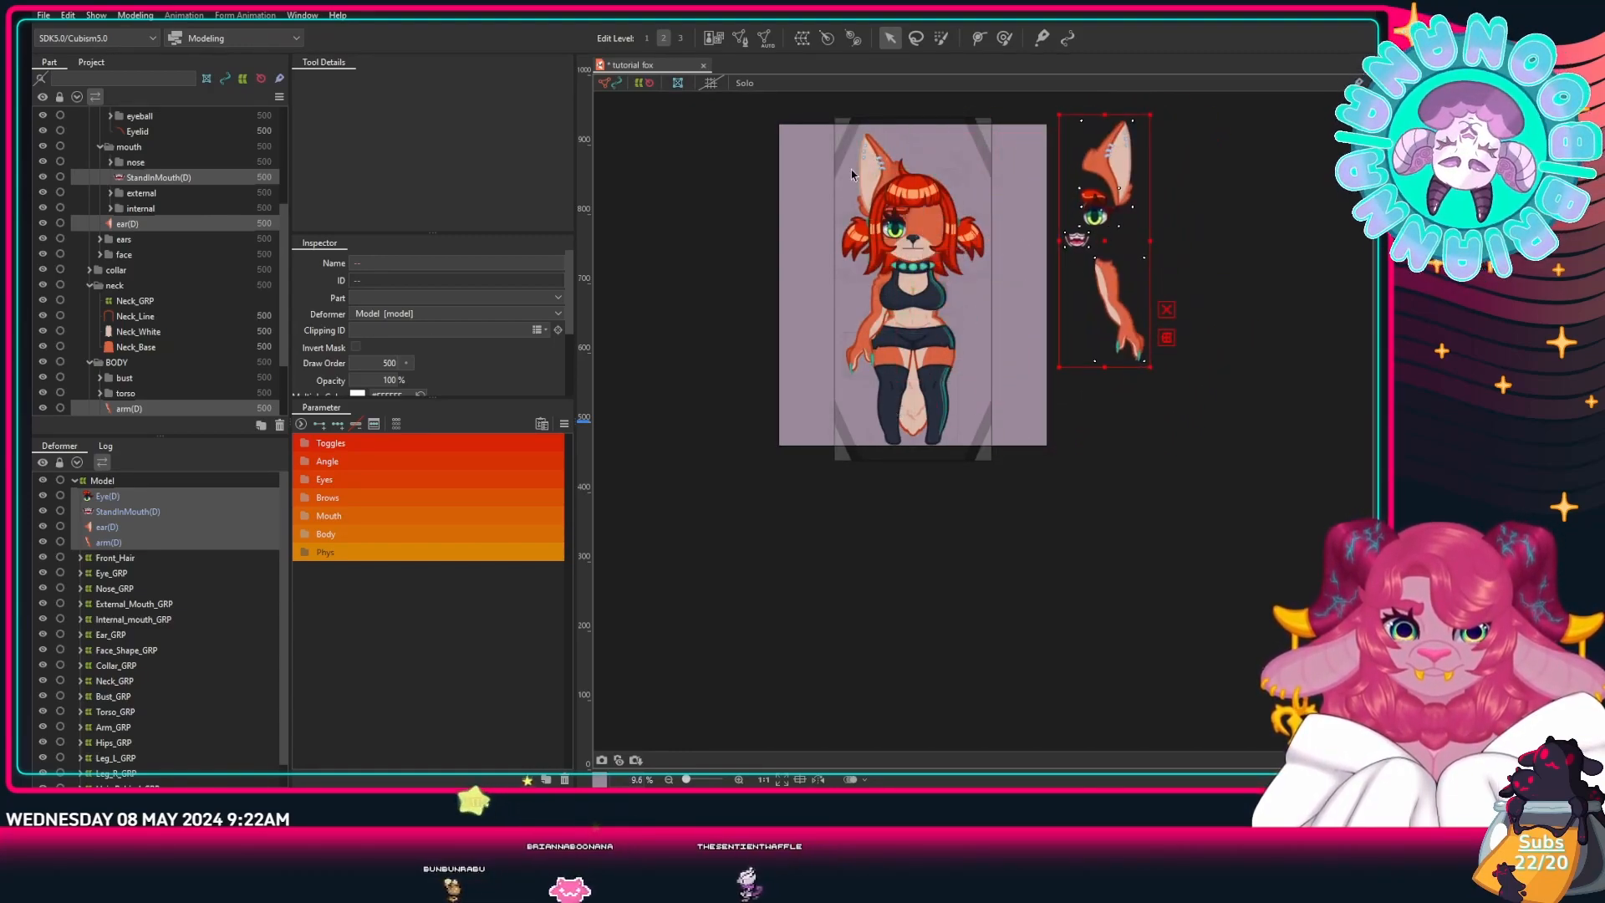
{"action": "key", "text": "ctrl+z"}
Step: Inspect the shadow spilling below the shorts hem on the fox's thighs and select the Shorts_Shadow mesh
{"action": "scroll", "coordinate": [869, 214], "scroll_direction": "up", "scroll_amount": 3}
{"action": "left_click_drag", "start_coordinate": [1059, 476], "coordinate": [1011, 417]}
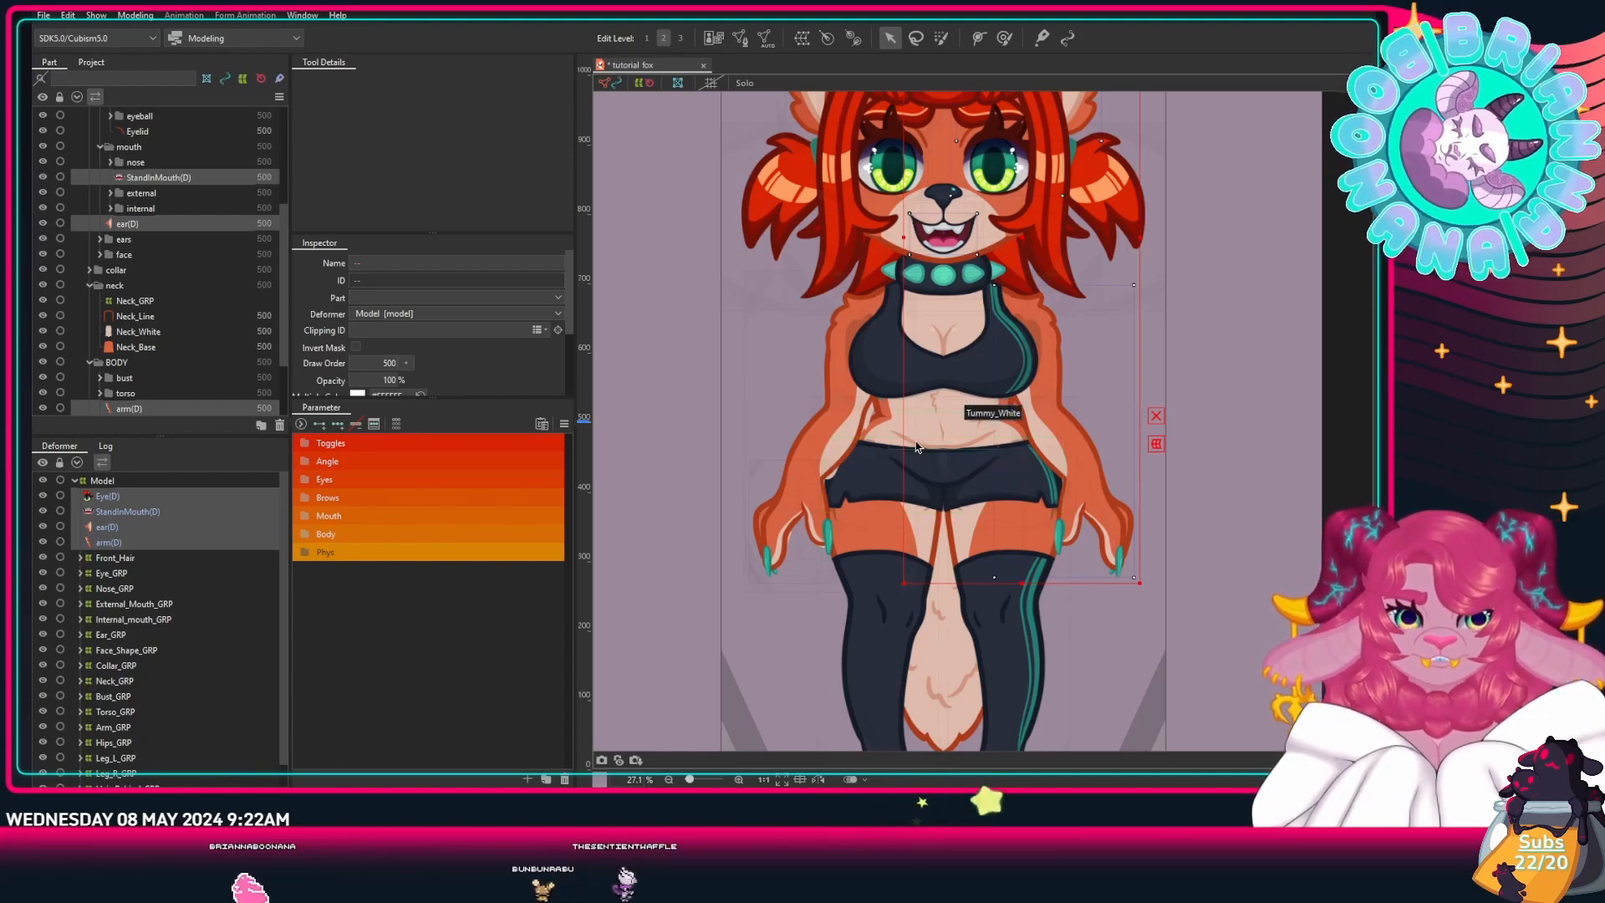
{"action": "scroll", "coordinate": [925, 476], "scroll_direction": "up", "scroll_amount": 2}
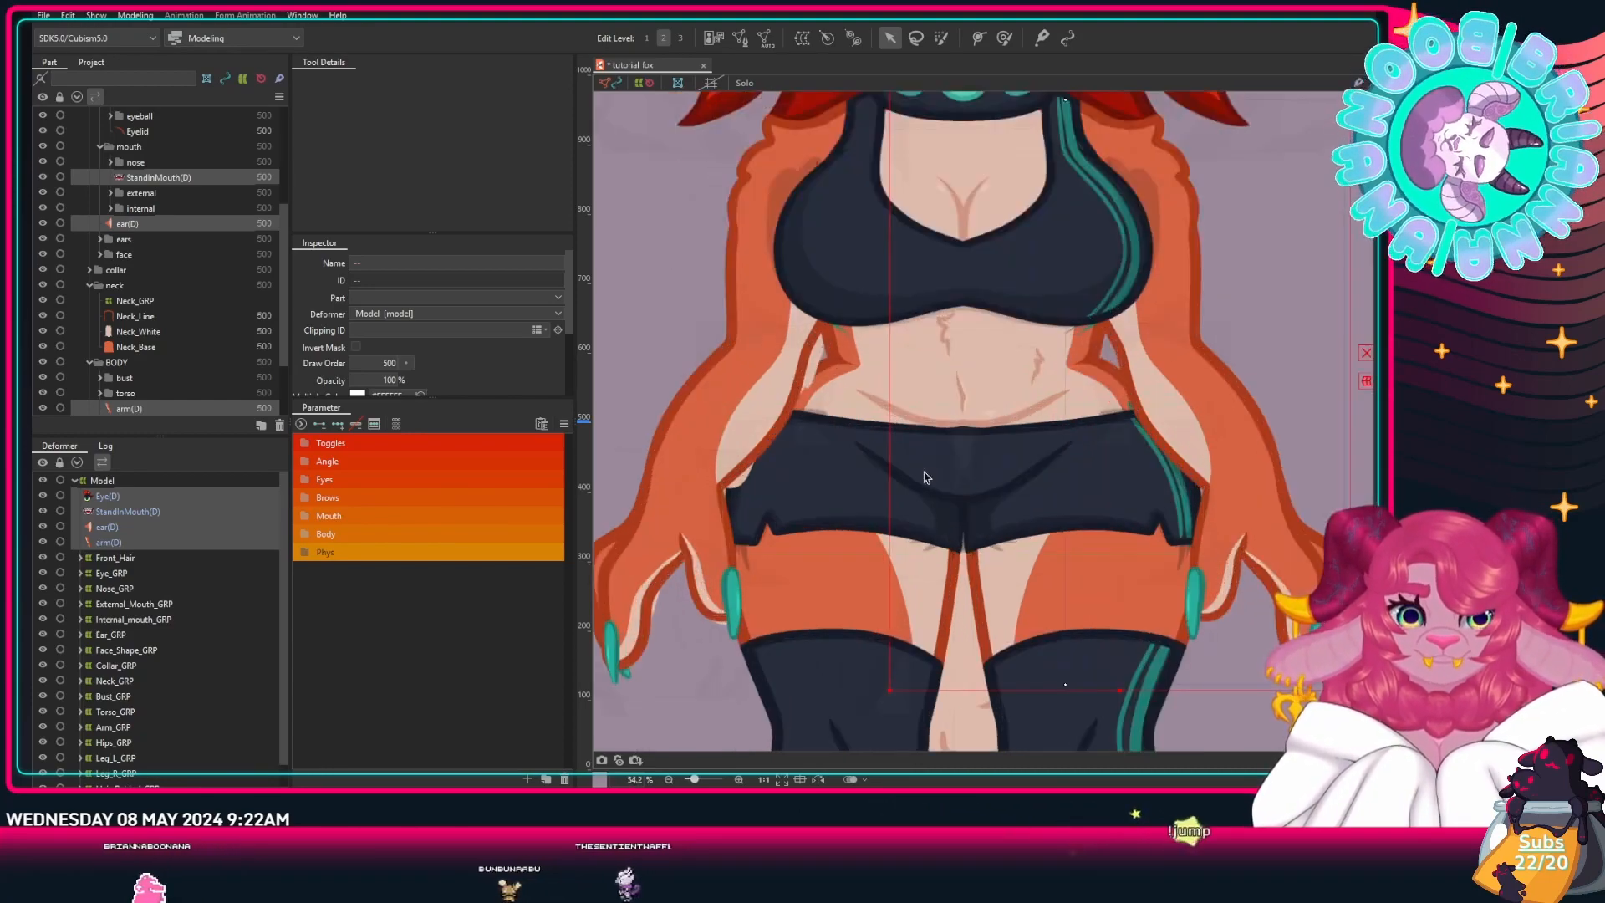
{"action": "scroll", "coordinate": [926, 477], "scroll_direction": "up", "scroll_amount": 4}
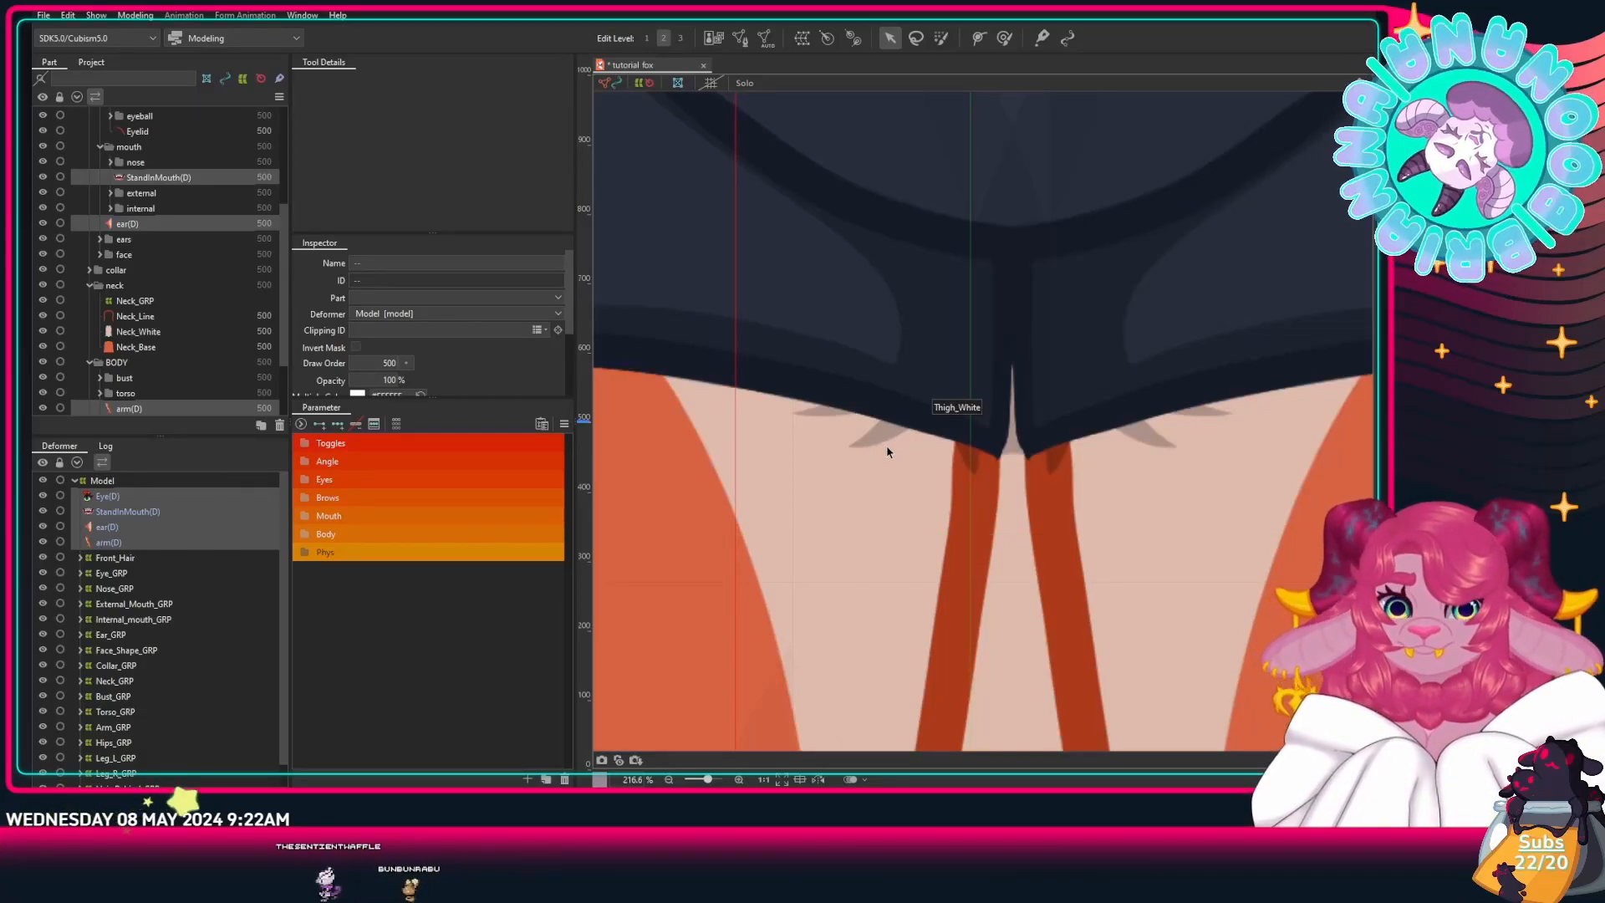
{"action": "left_click", "coordinate": [879, 437]}
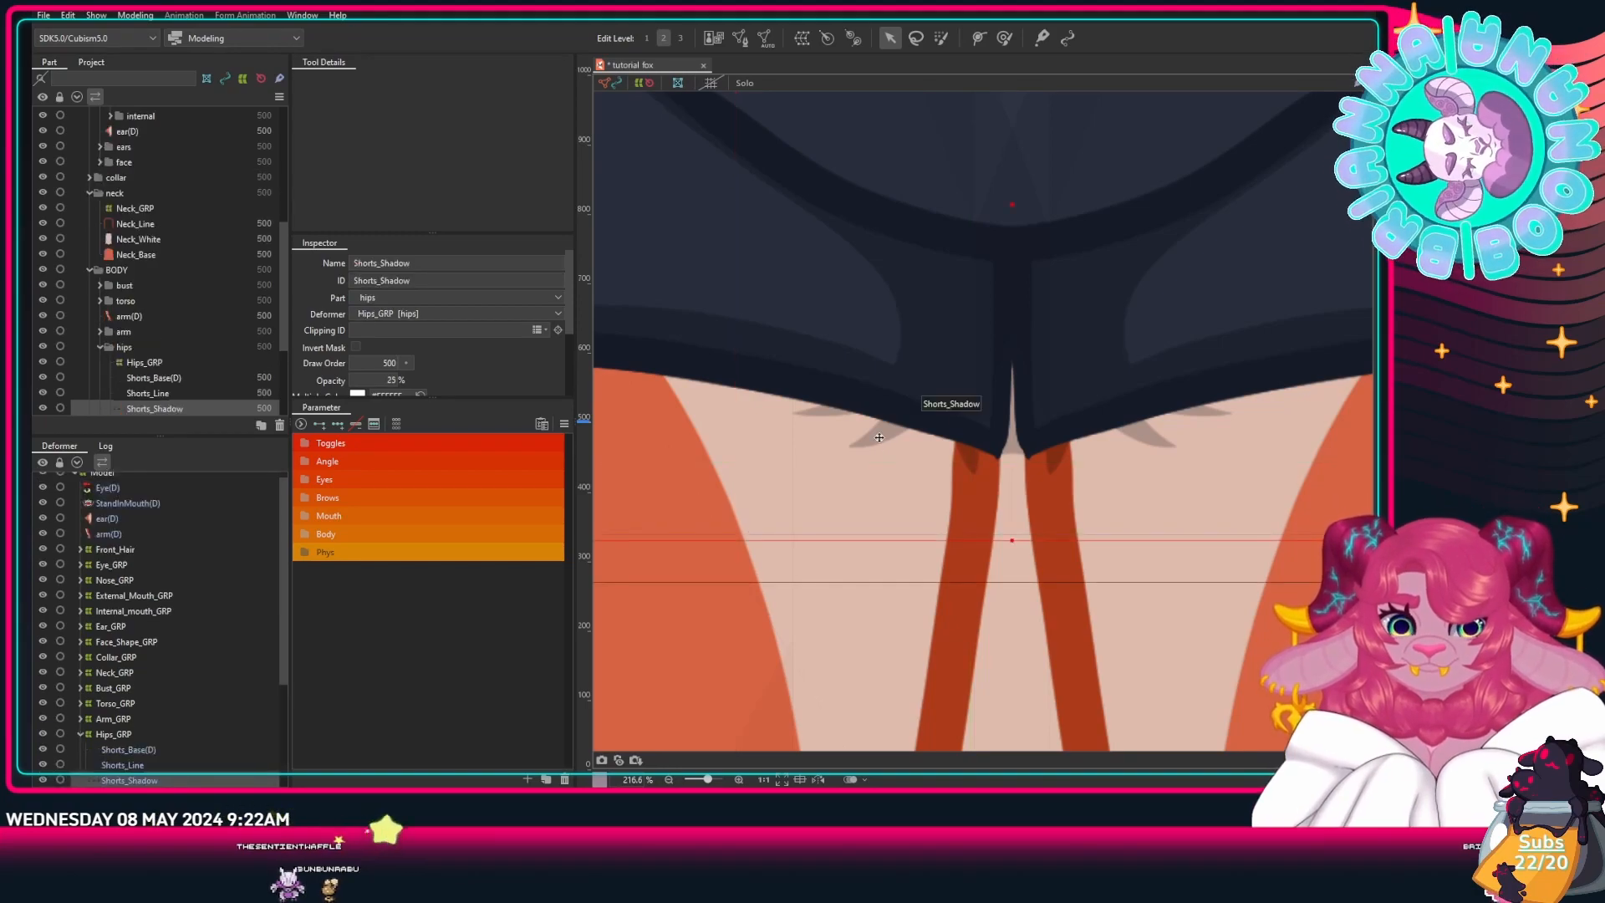
{"action": "scroll", "coordinate": [226, 359], "scroll_direction": "down", "scroll_amount": 1}
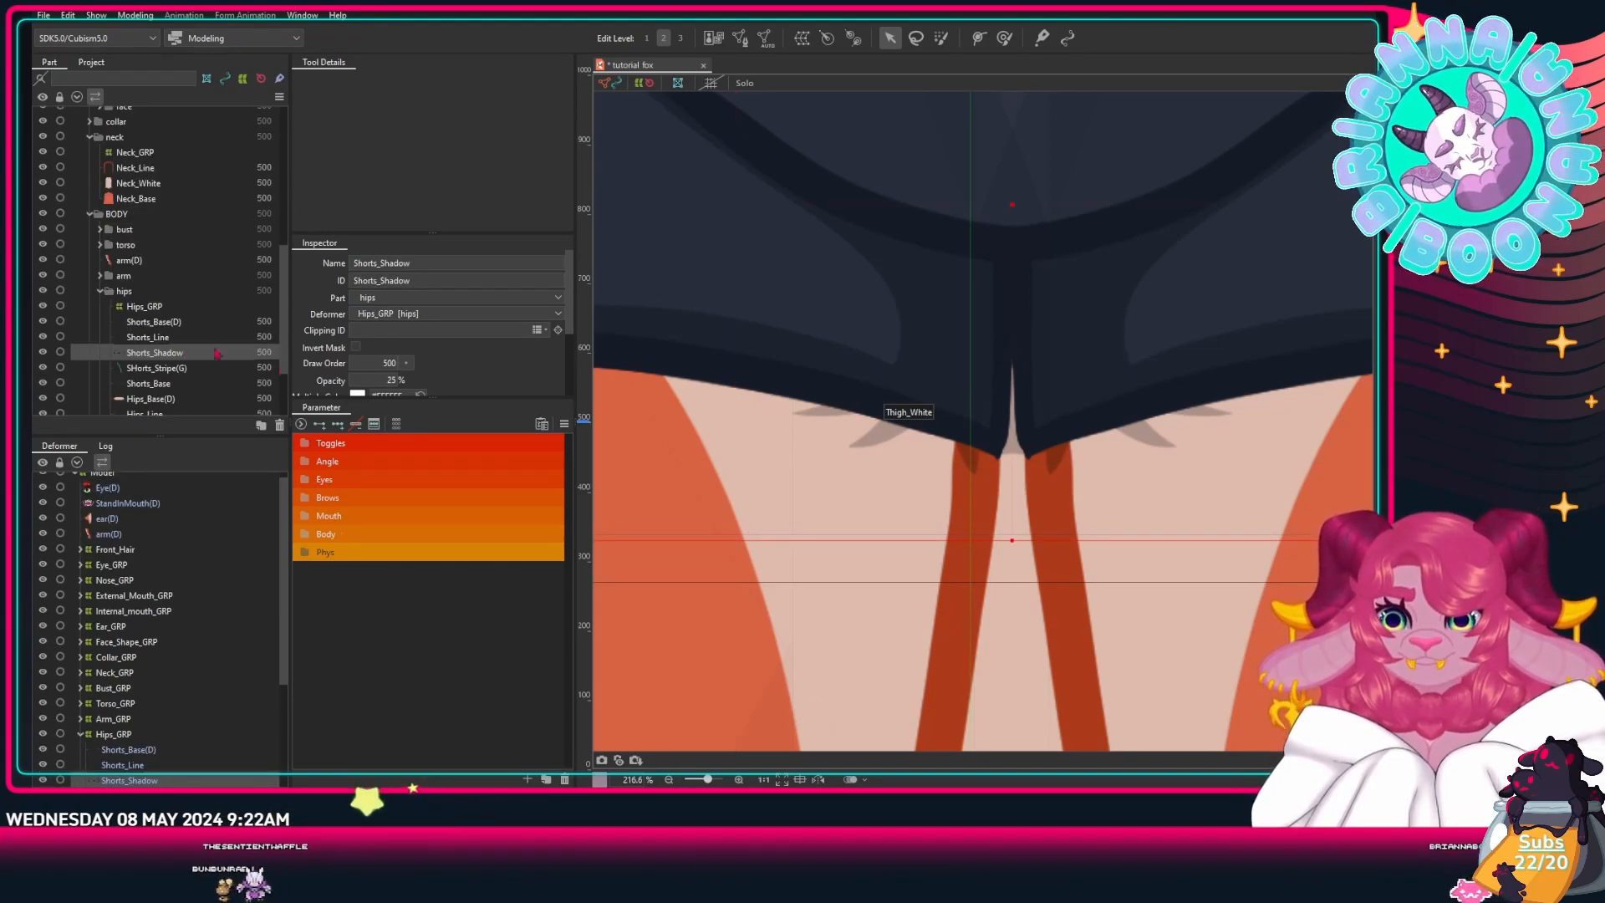
{"action": "scroll", "coordinate": [875, 364], "scroll_direction": "down", "scroll_amount": 2}
{"action": "left_click_drag", "start_coordinate": [878, 280], "coordinate": [889, 387]}
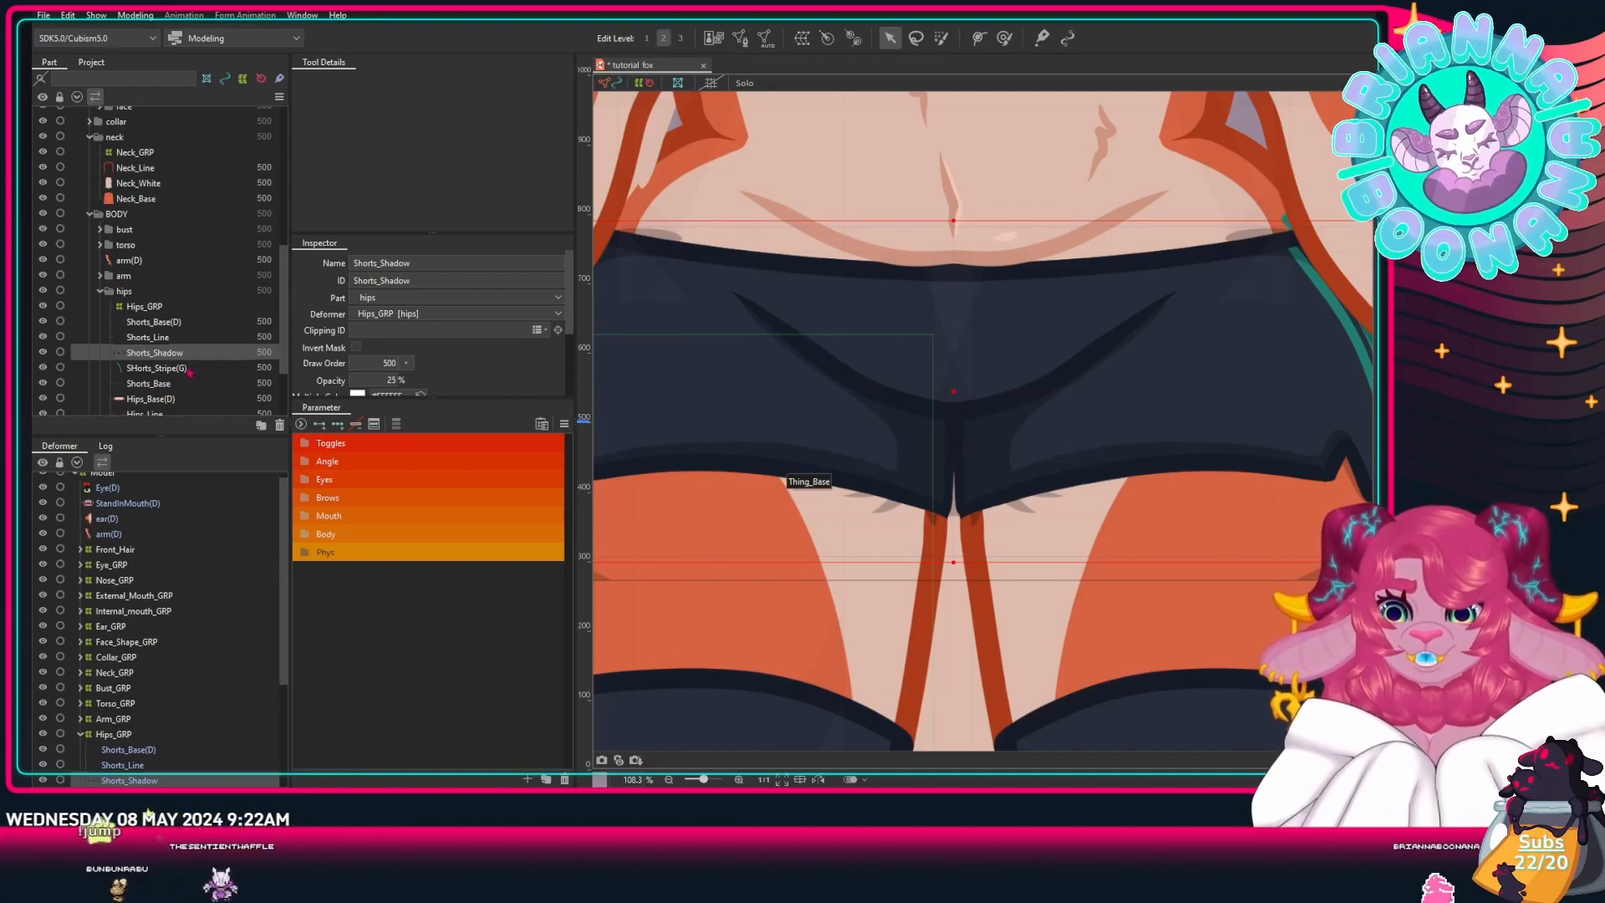
{"action": "scroll", "coordinate": [180, 359], "scroll_direction": "down", "scroll_amount": 1}
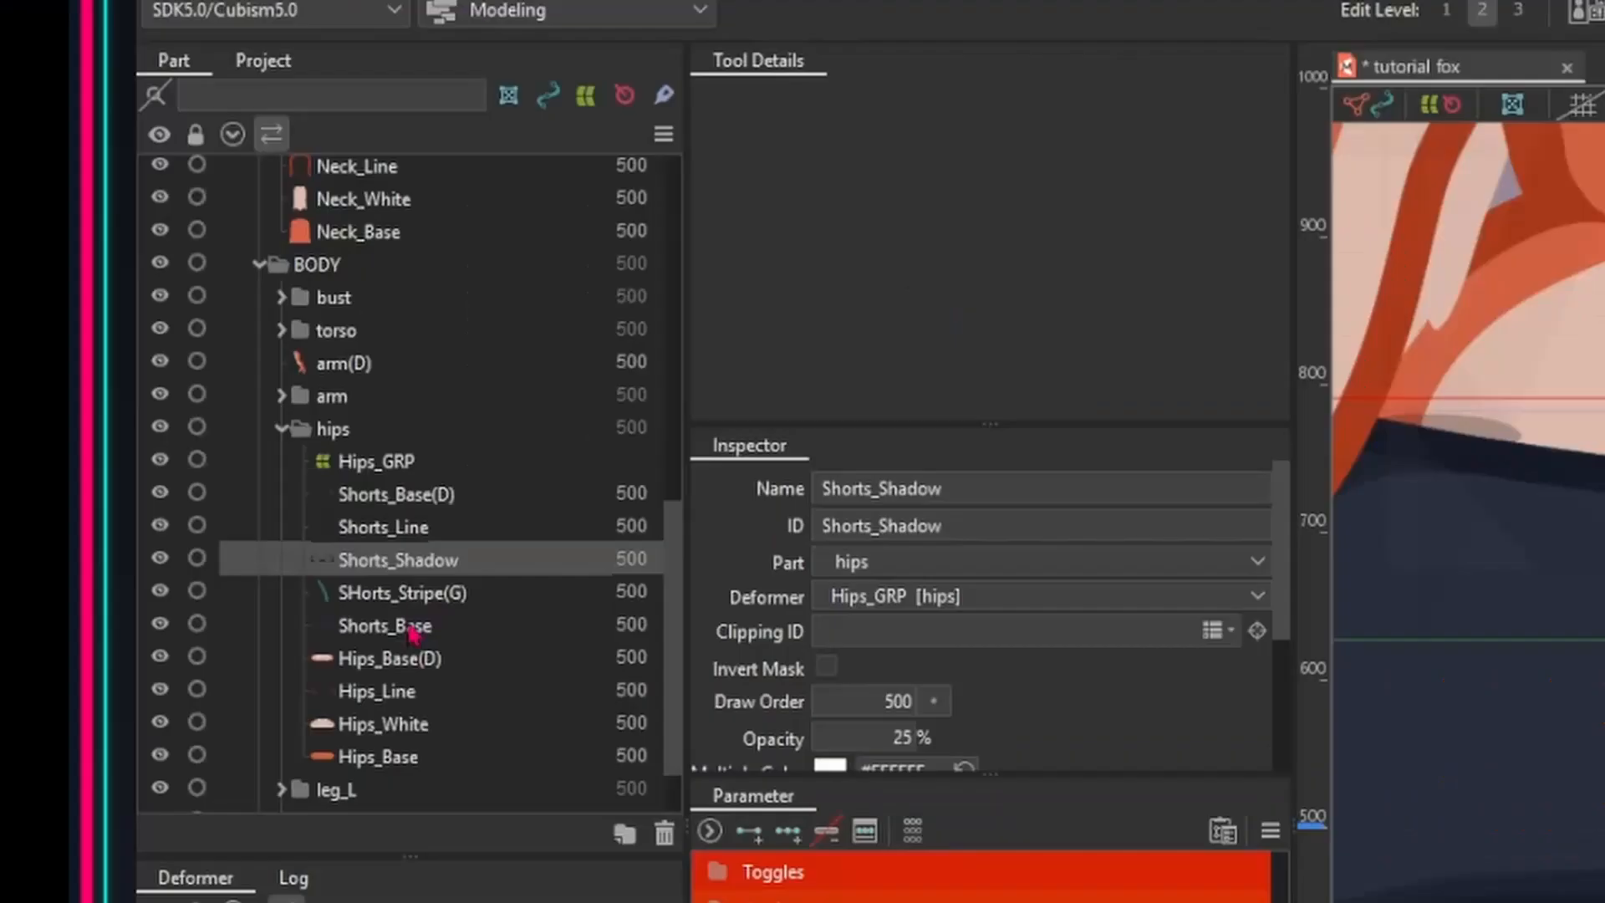
Step: Select Shorts_Base in the hips folder and compare its name with its ID
{"action": "left_click", "coordinate": [412, 629]}
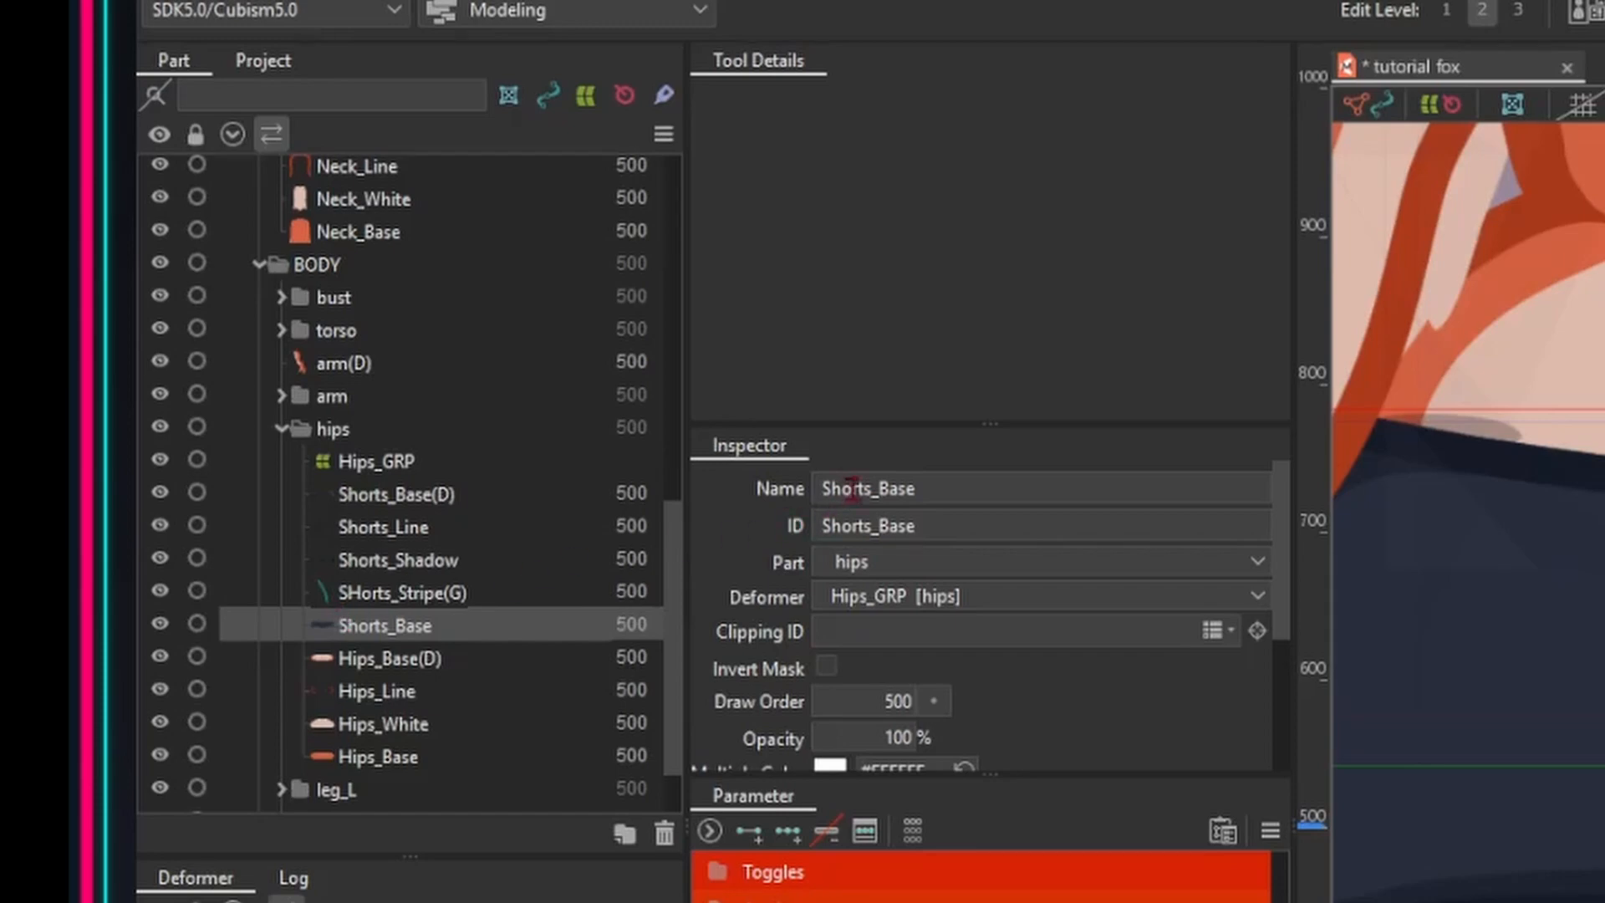
{"action": "left_click", "coordinate": [932, 524]}
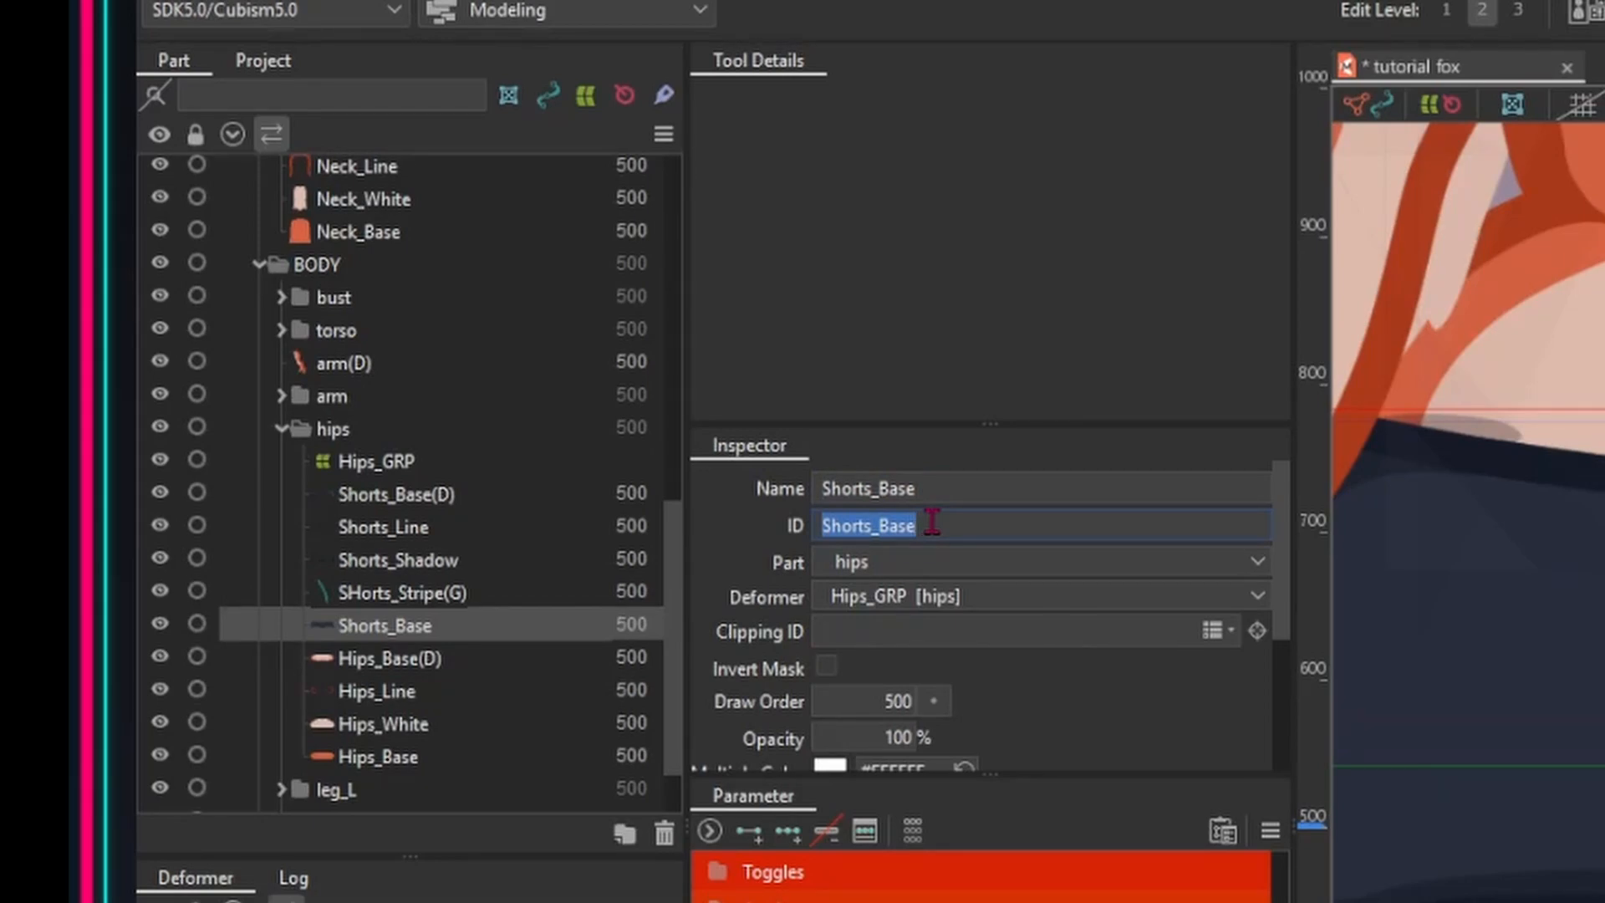
{"action": "left_click", "coordinate": [879, 490]}
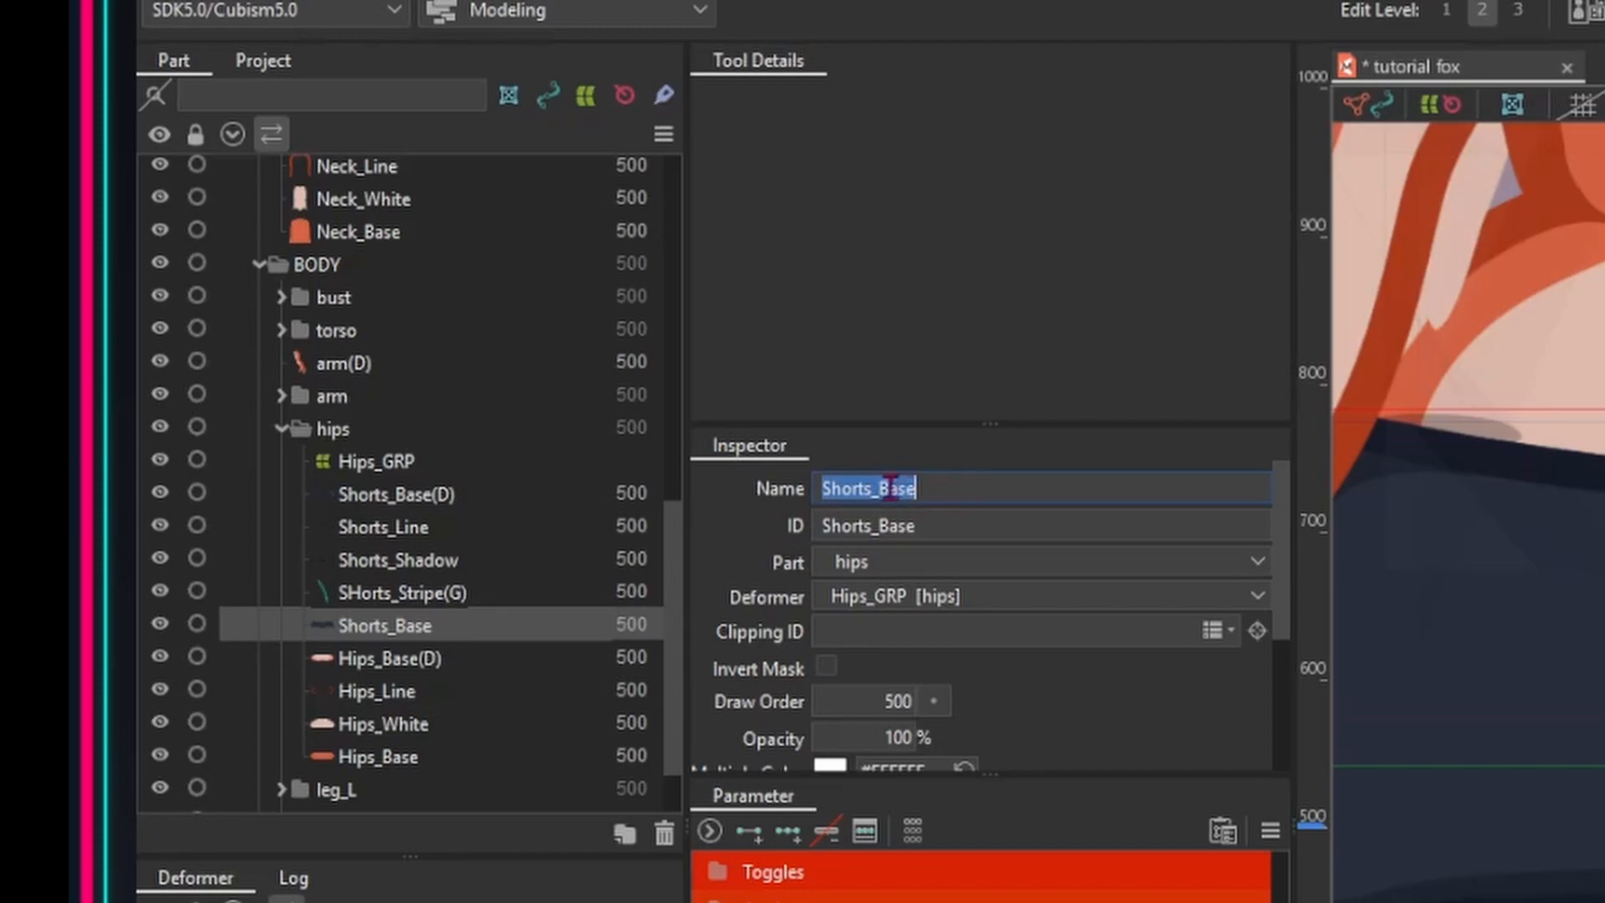
{"action": "left_click", "coordinate": [954, 524]}
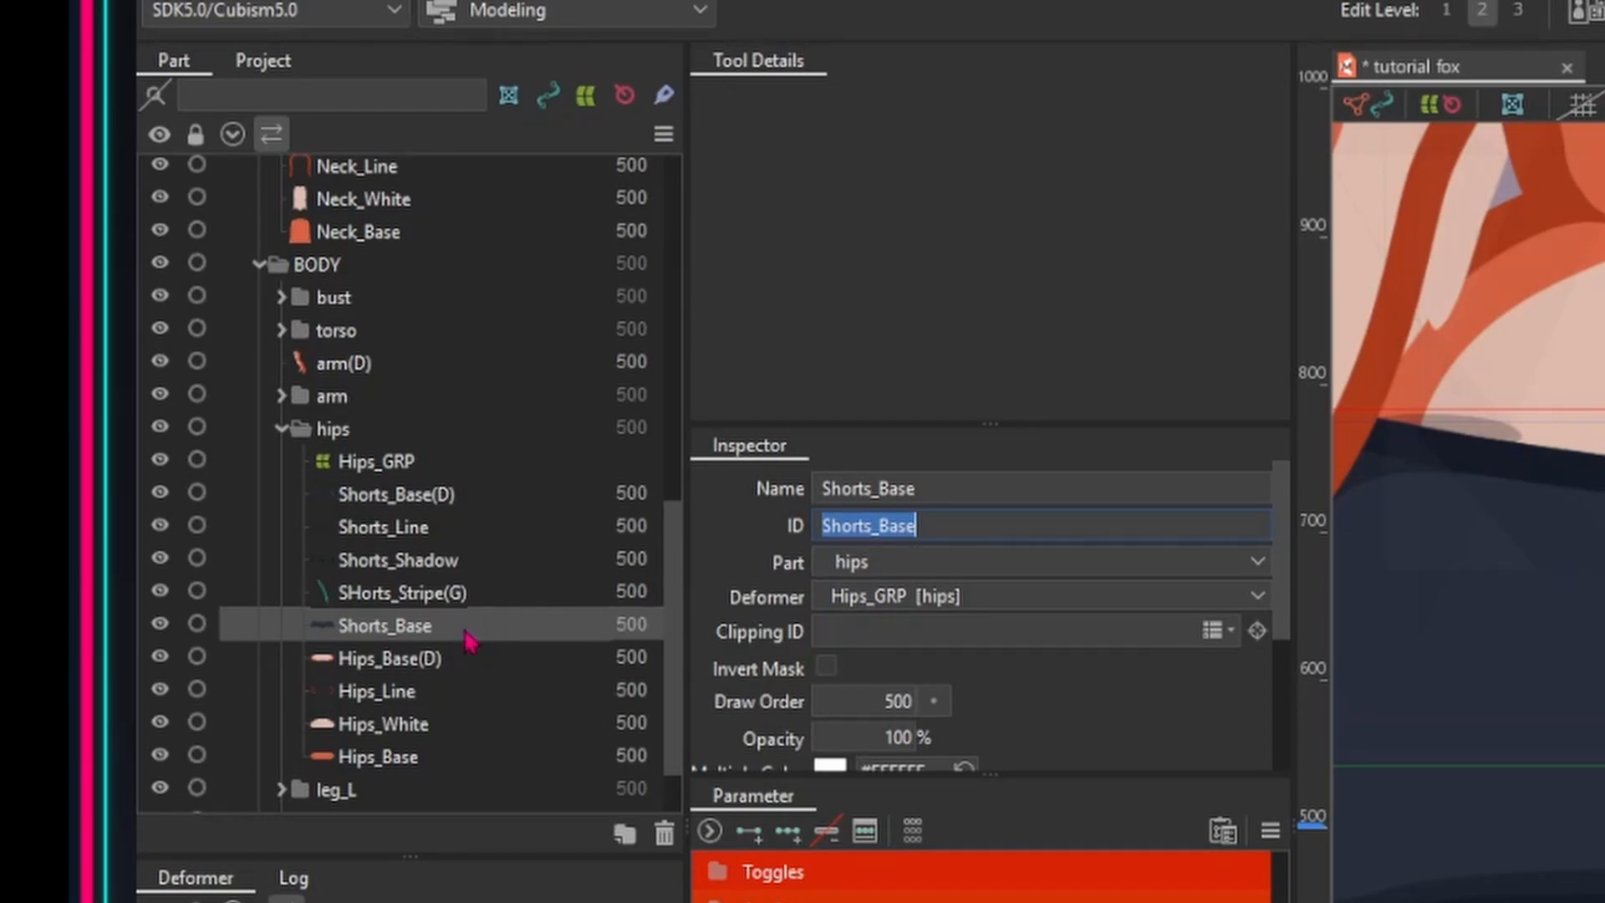
Step: Try to replace the shorts stripe mesh's ID with a copy of its name, SHorts_Stripe(G)
{"action": "left_click", "coordinate": [401, 562]}
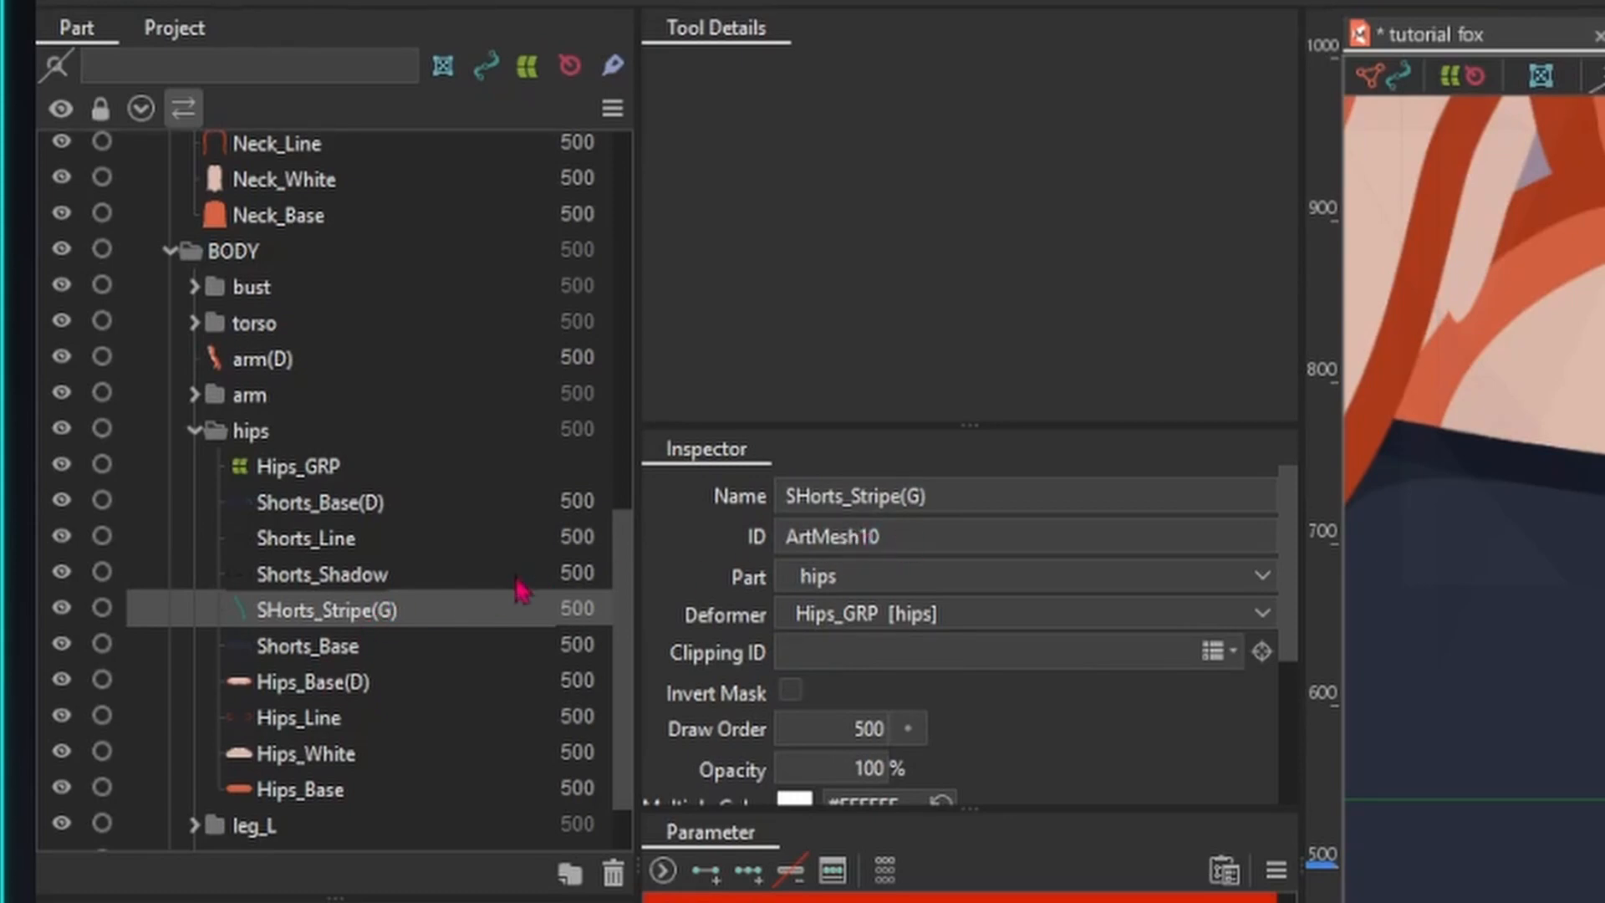
{"action": "left_click", "coordinate": [785, 499]}
{"action": "left_click", "coordinate": [787, 500]}
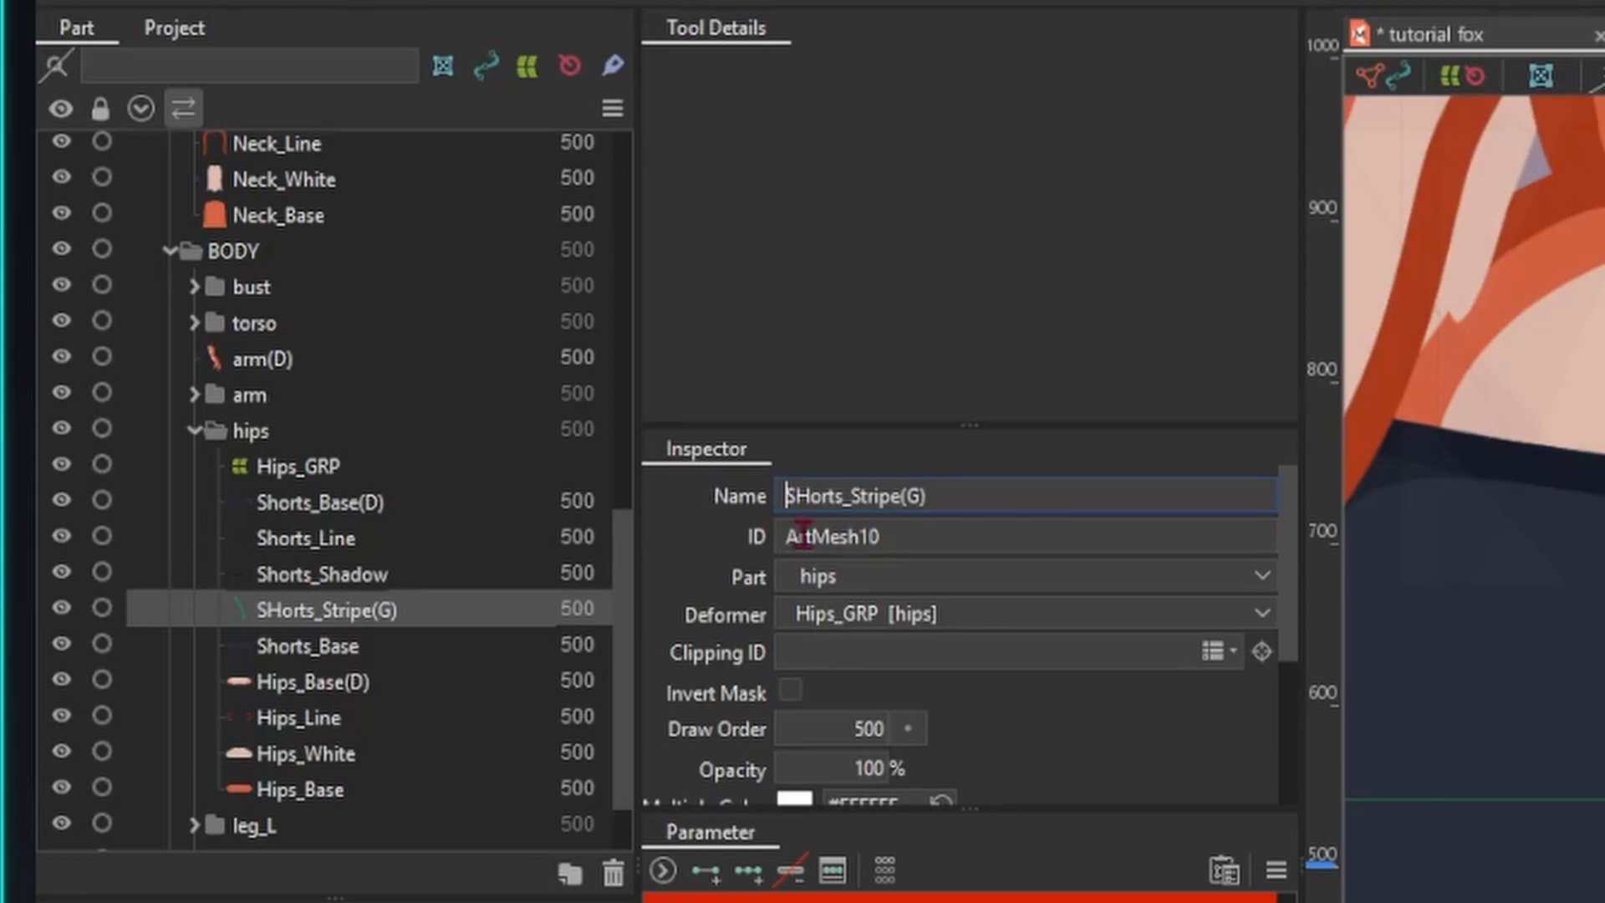
{"action": "left_click", "coordinate": [941, 505]}
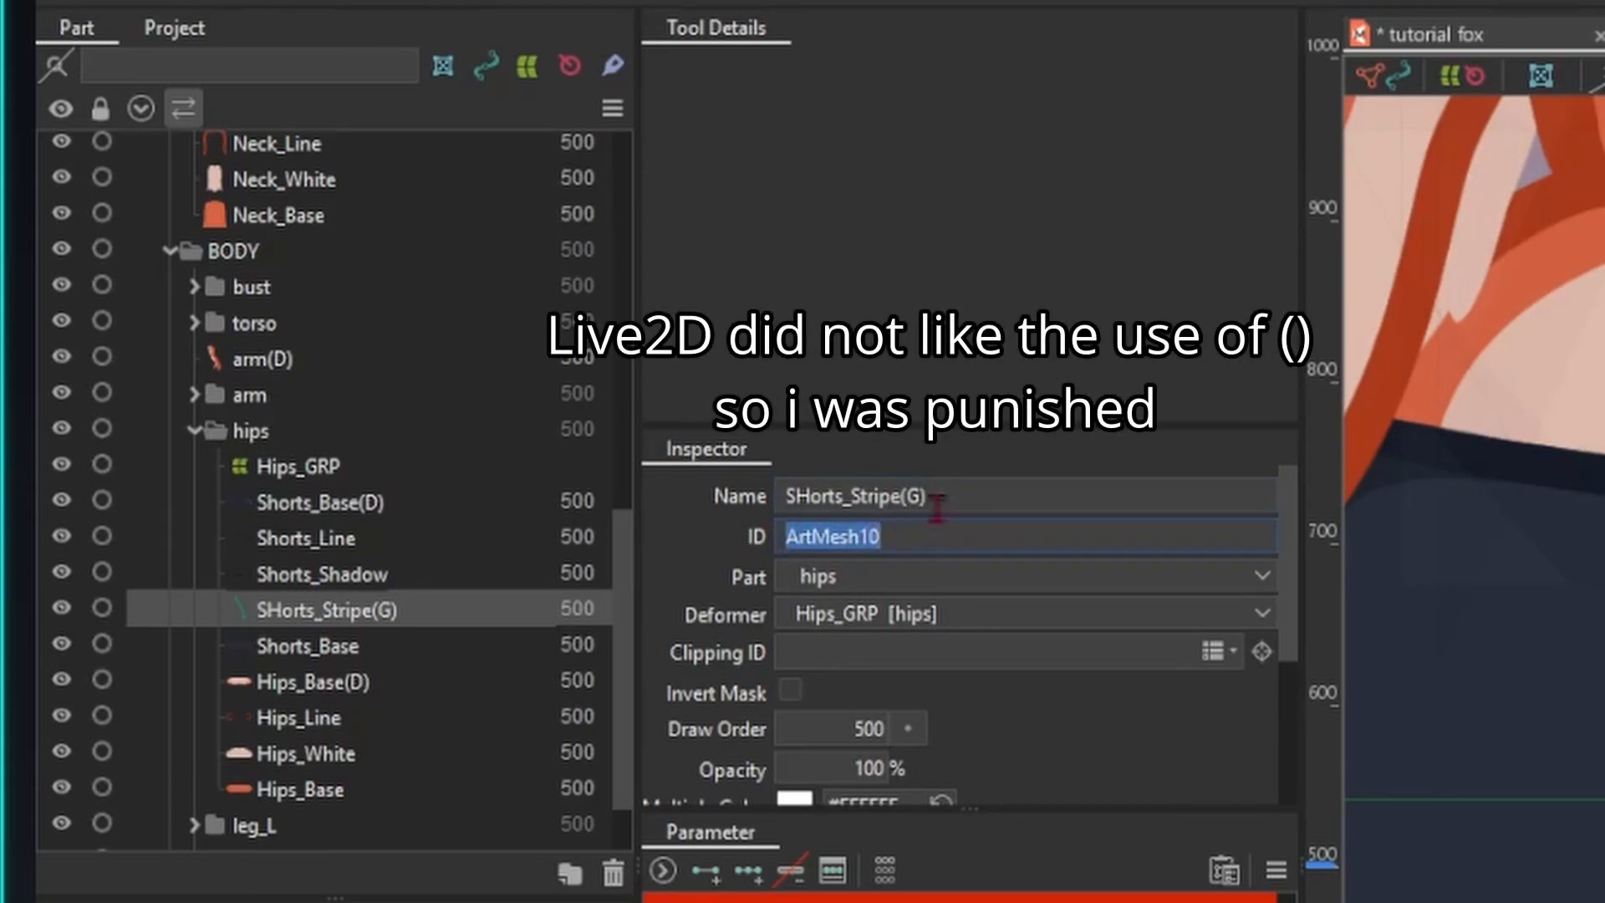
{"action": "left_click", "coordinate": [967, 483]}
{"action": "key", "text": "ctrl+c"}
{"action": "left_click", "coordinate": [936, 534]}
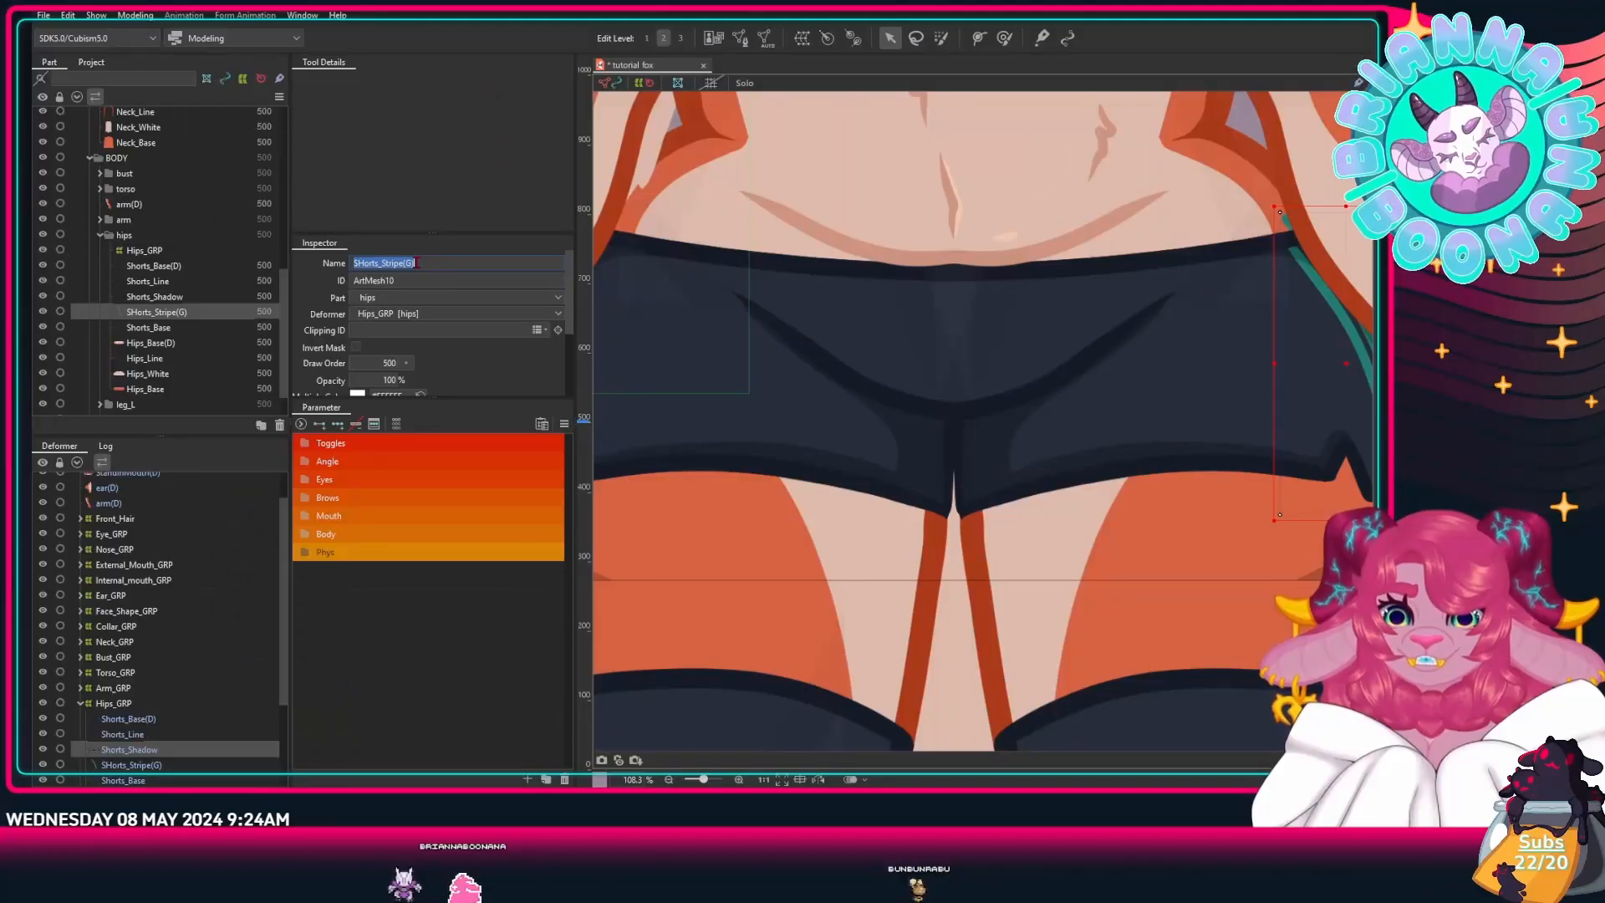
{"action": "key", "text": "ctrl+v"}
{"action": "key", "text": "Return"}
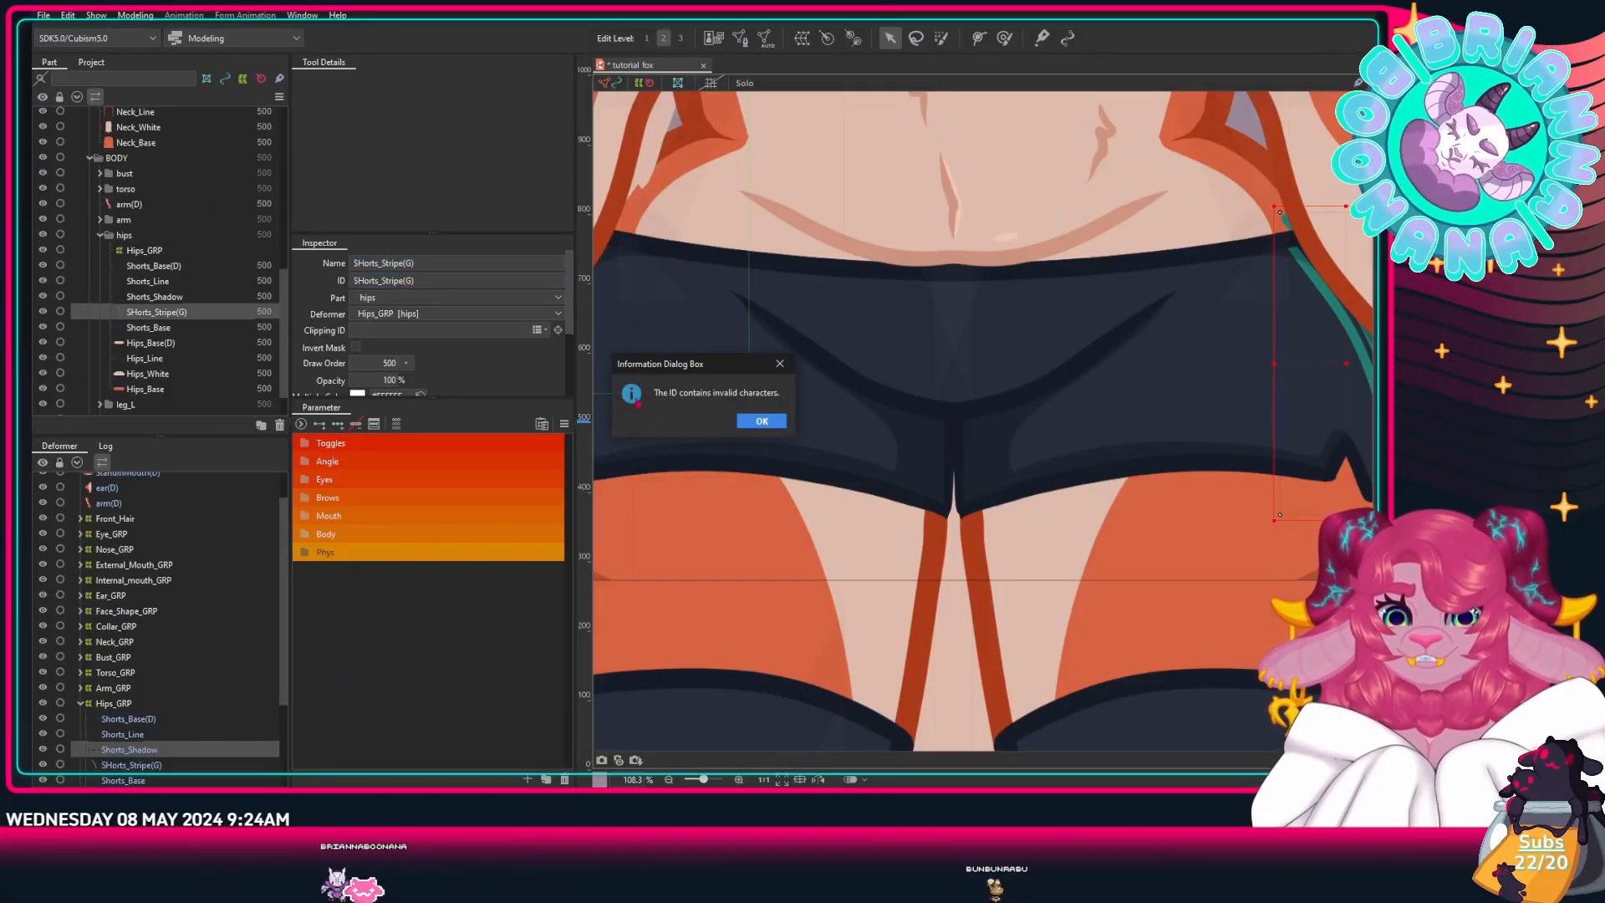
{"action": "key", "text": "Return"}
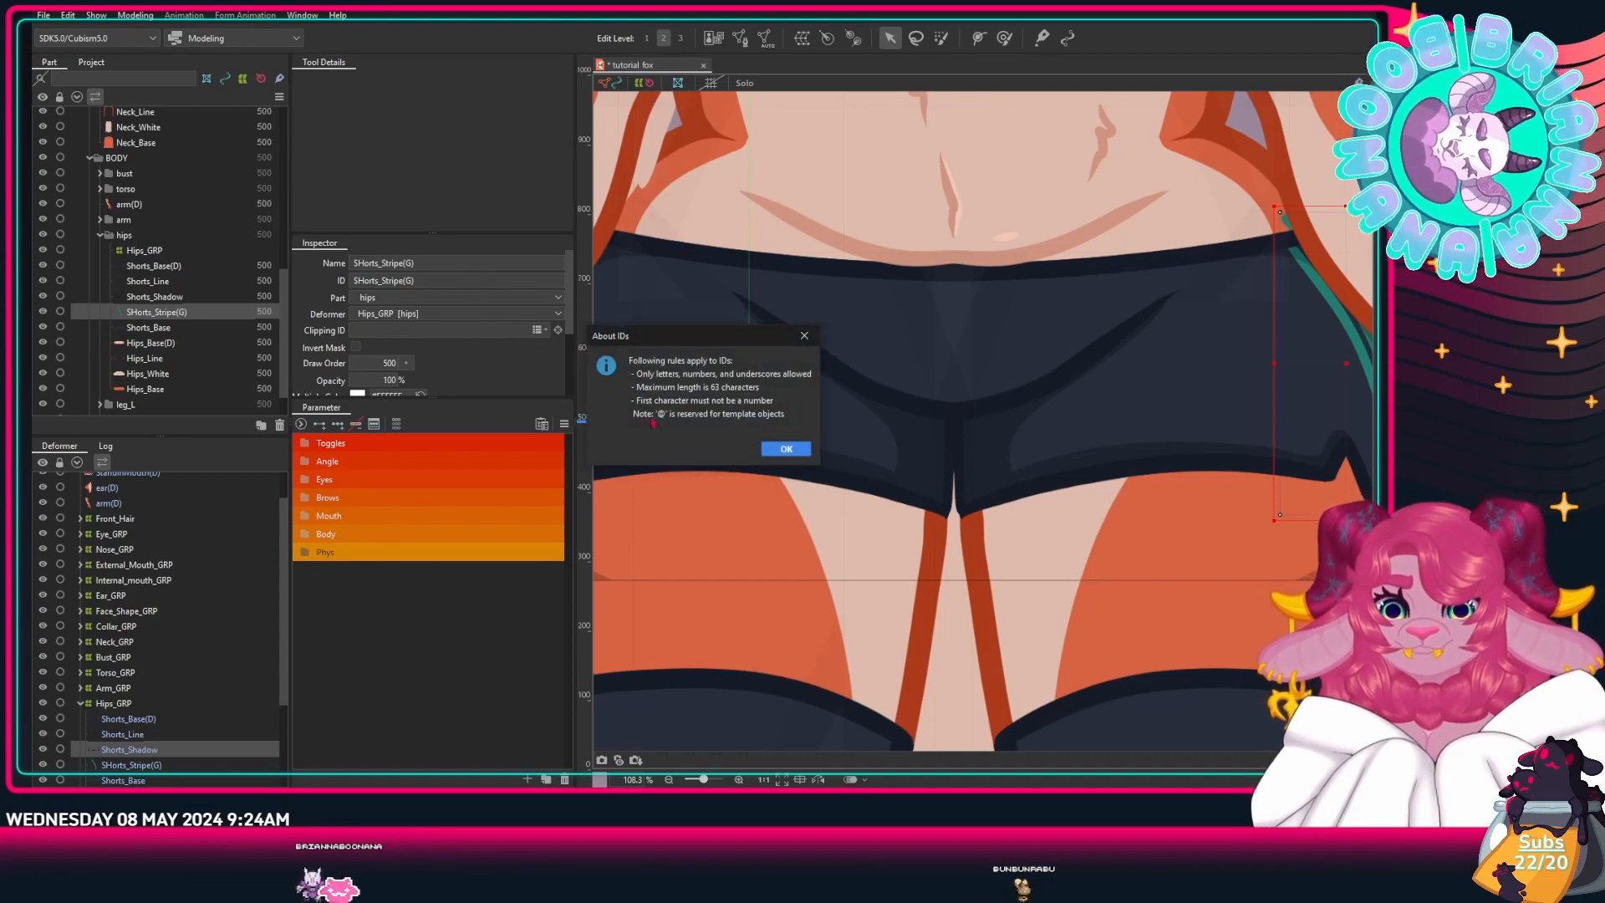
{"action": "left_click", "coordinate": [785, 448]}
Step: Set the shorts stripe mesh's ID to SHorts_Stripe_G, using an underscore instead of parentheses
{"action": "key", "text": "ctrl+v"}
{"action": "key", "text": "BackSpace"}
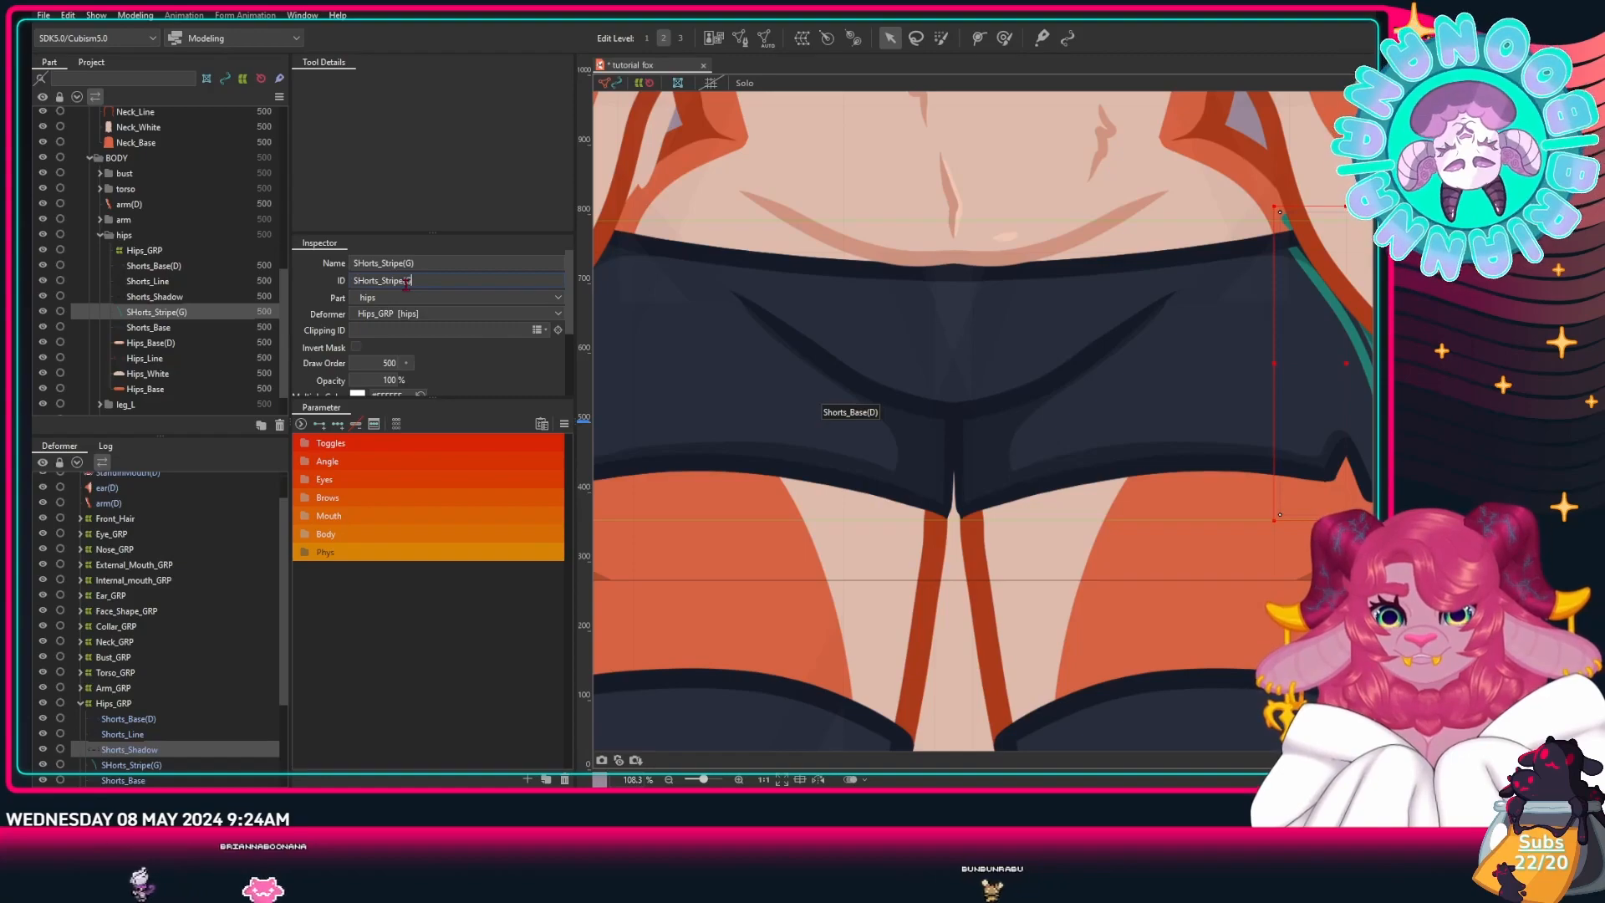
{"action": "key", "text": "Left"}
{"action": "key", "text": "BackSpace"}
{"action": "type", "text": "_"}
{"action": "key", "text": "Return"}
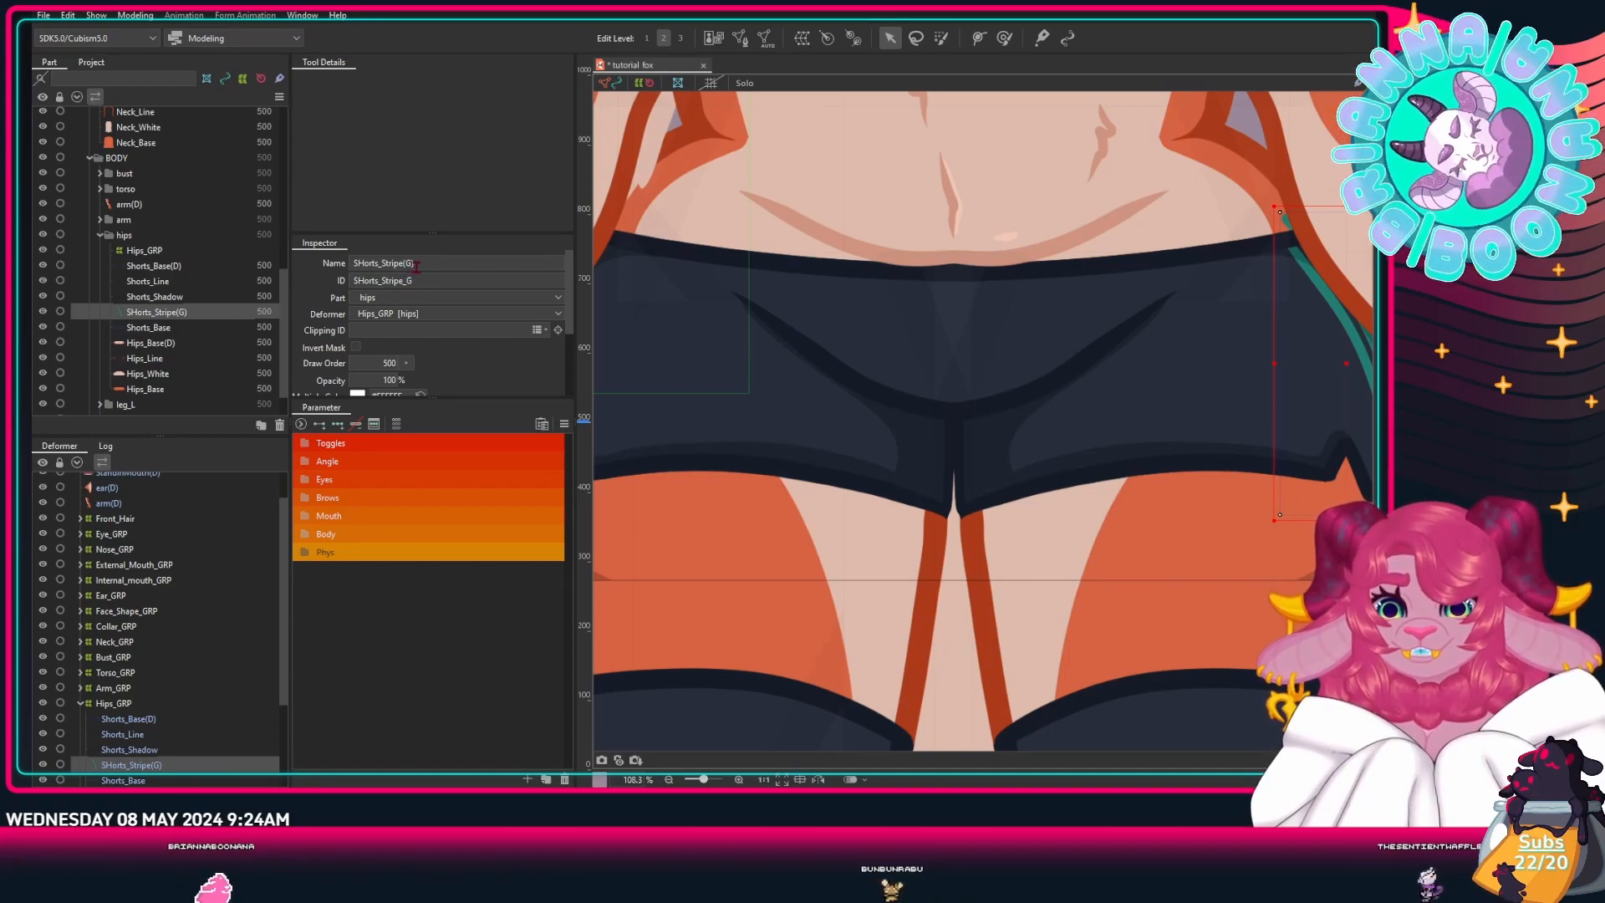
Step: Correct the capitalisation of the shorts stripe mesh's ID so it reads Shorts_Stripe_G
{"action": "left_click", "coordinate": [198, 266]}
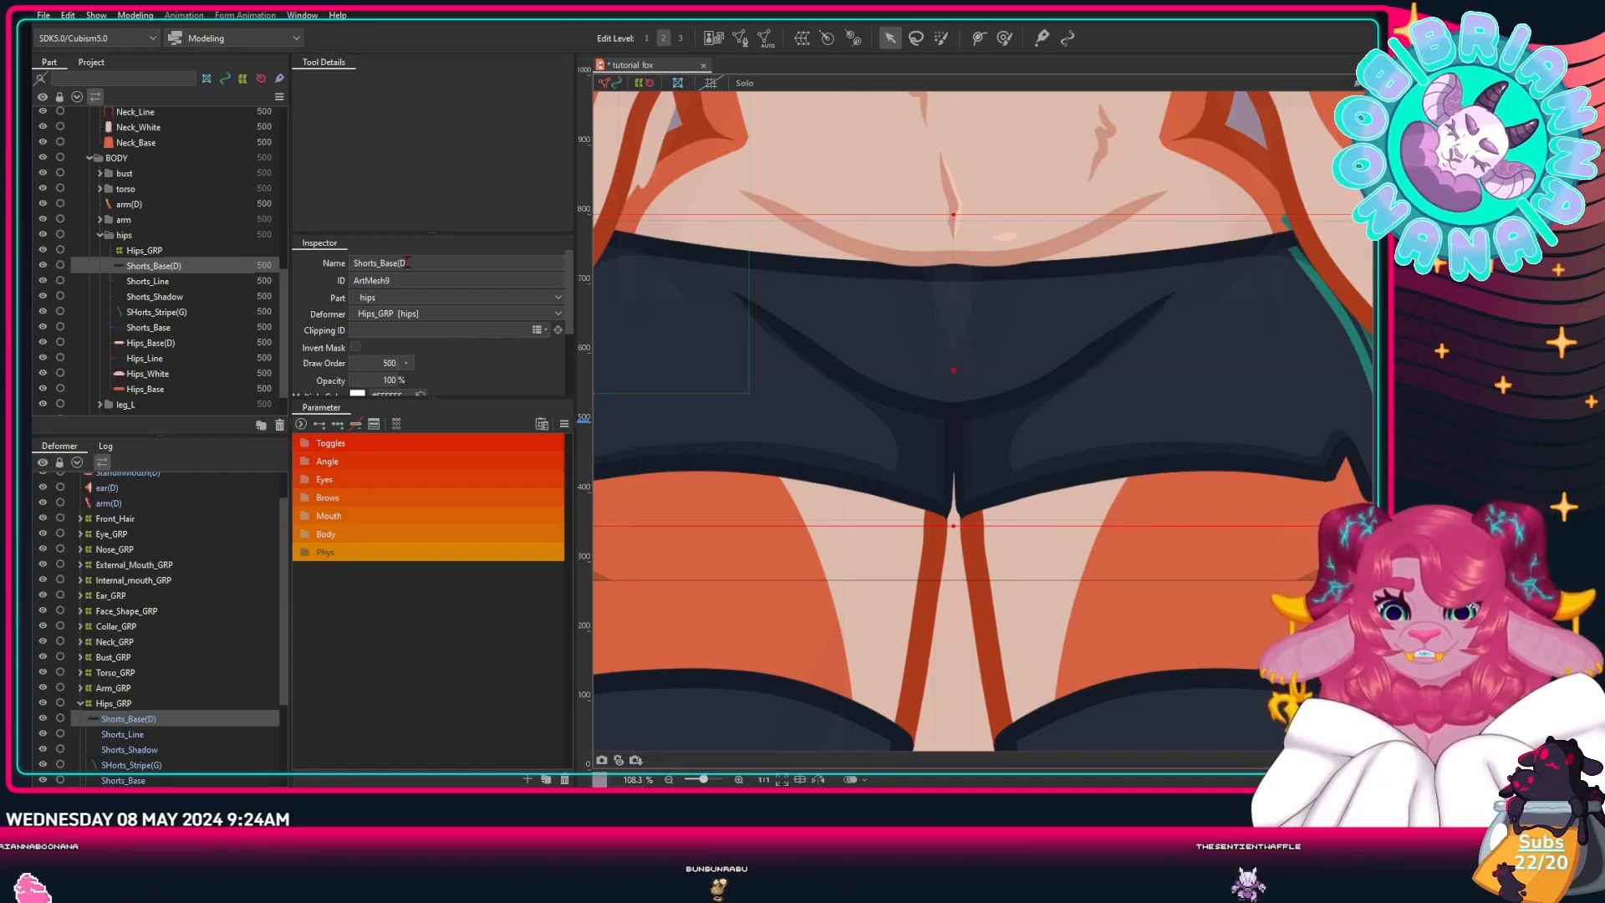
{"action": "left_click", "coordinate": [198, 312]}
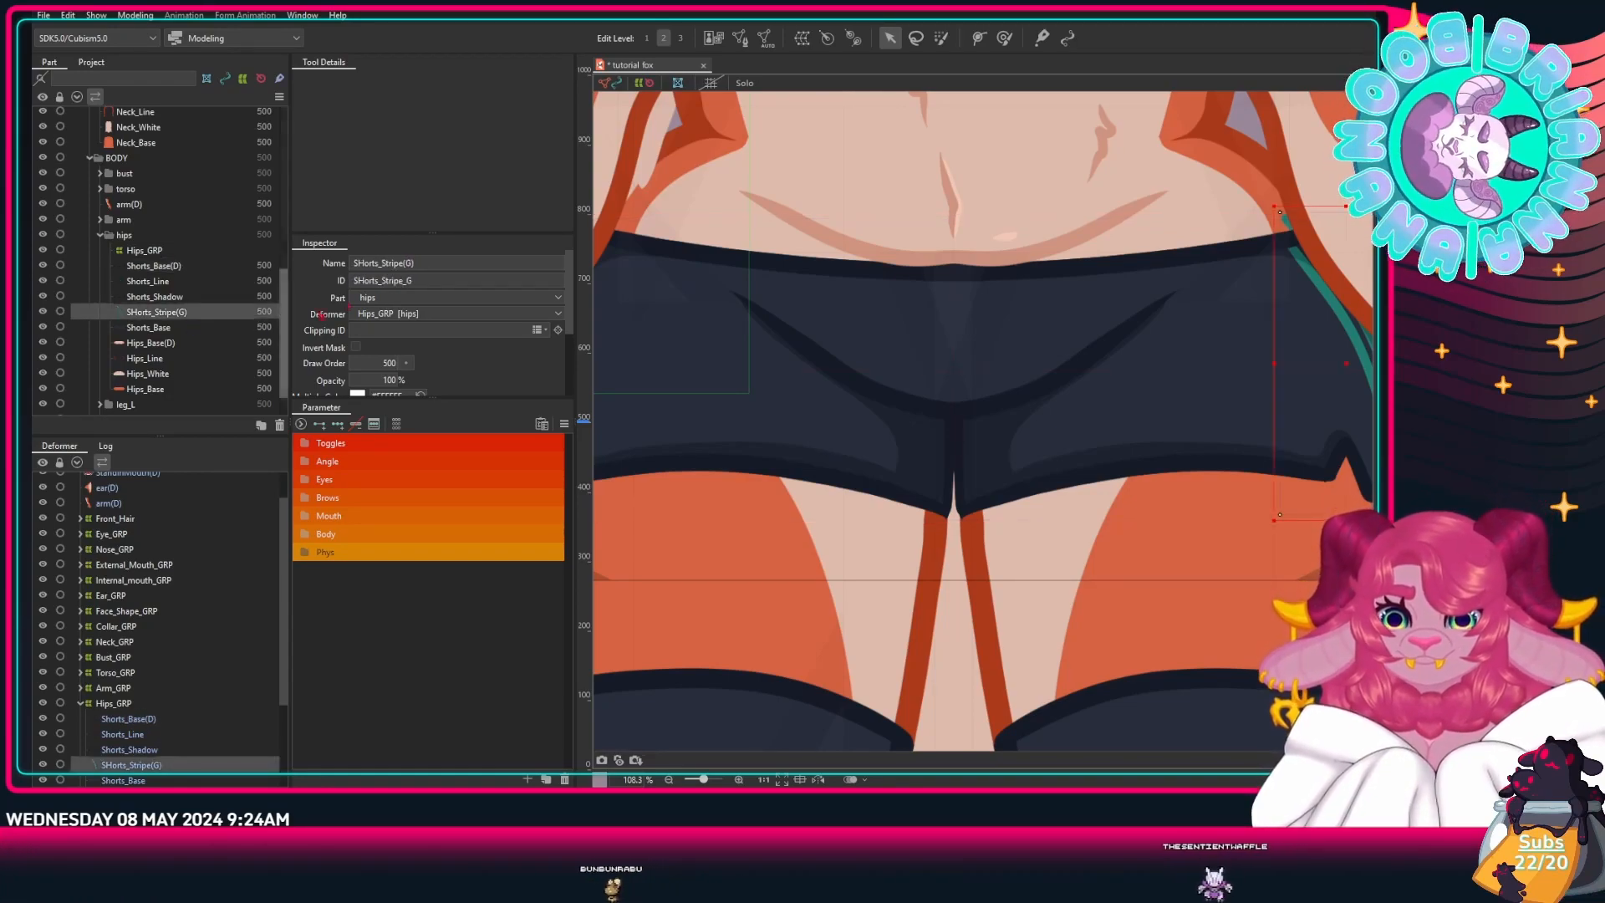
{"action": "double_click", "coordinate": [365, 280]}
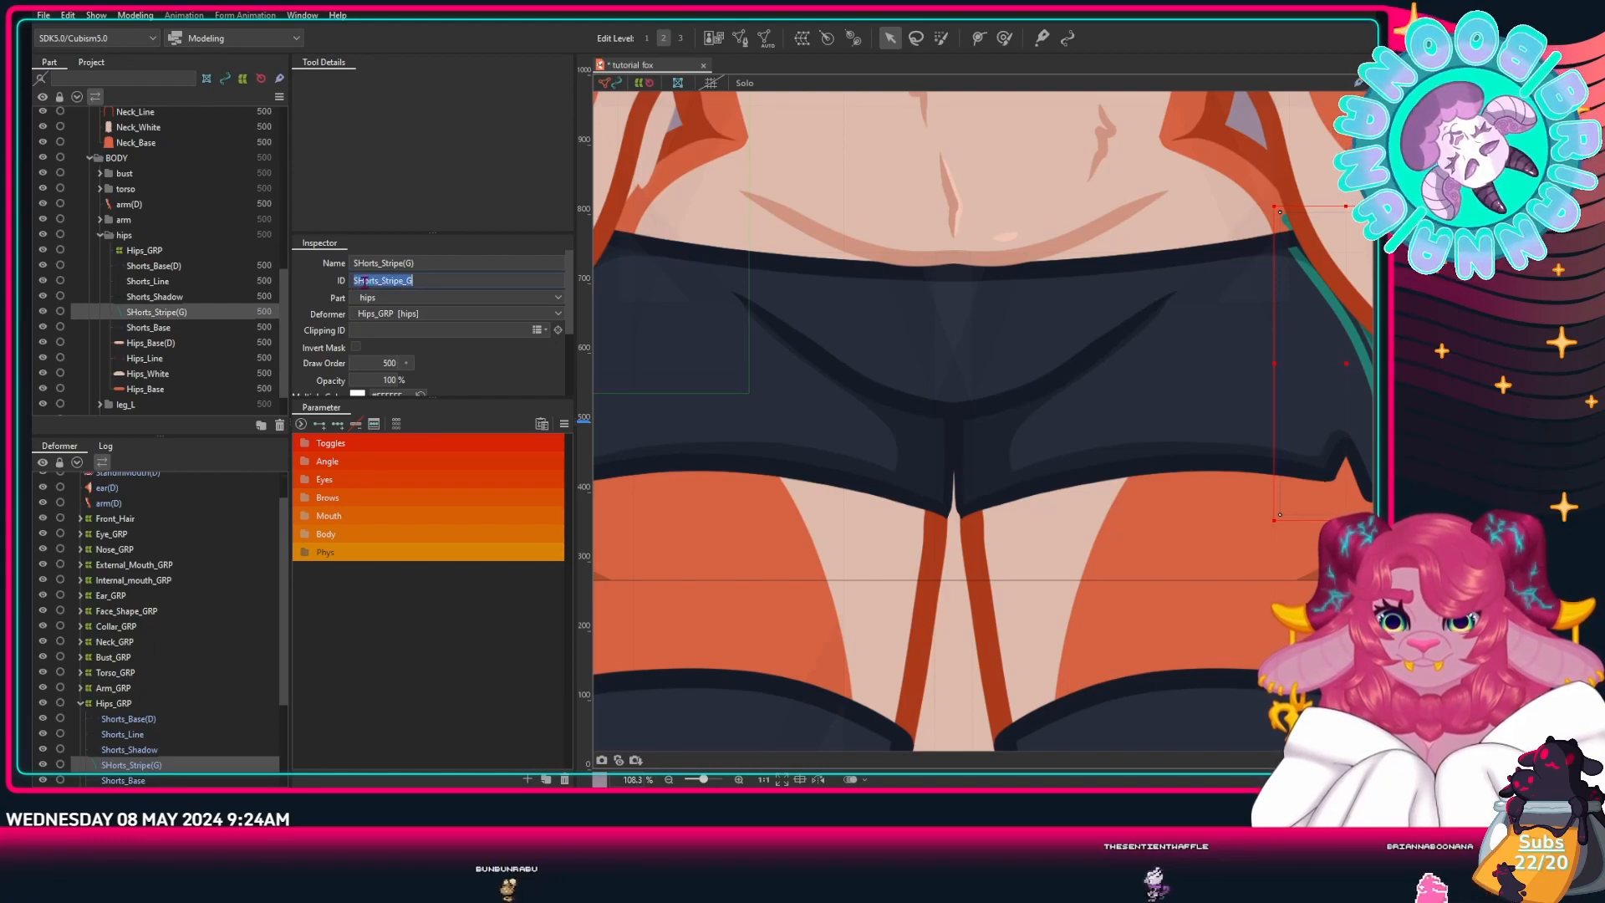
{"action": "left_click", "coordinate": [365, 280]}
{"action": "key", "text": "BackSpace"}
{"action": "type", "text": "h"}
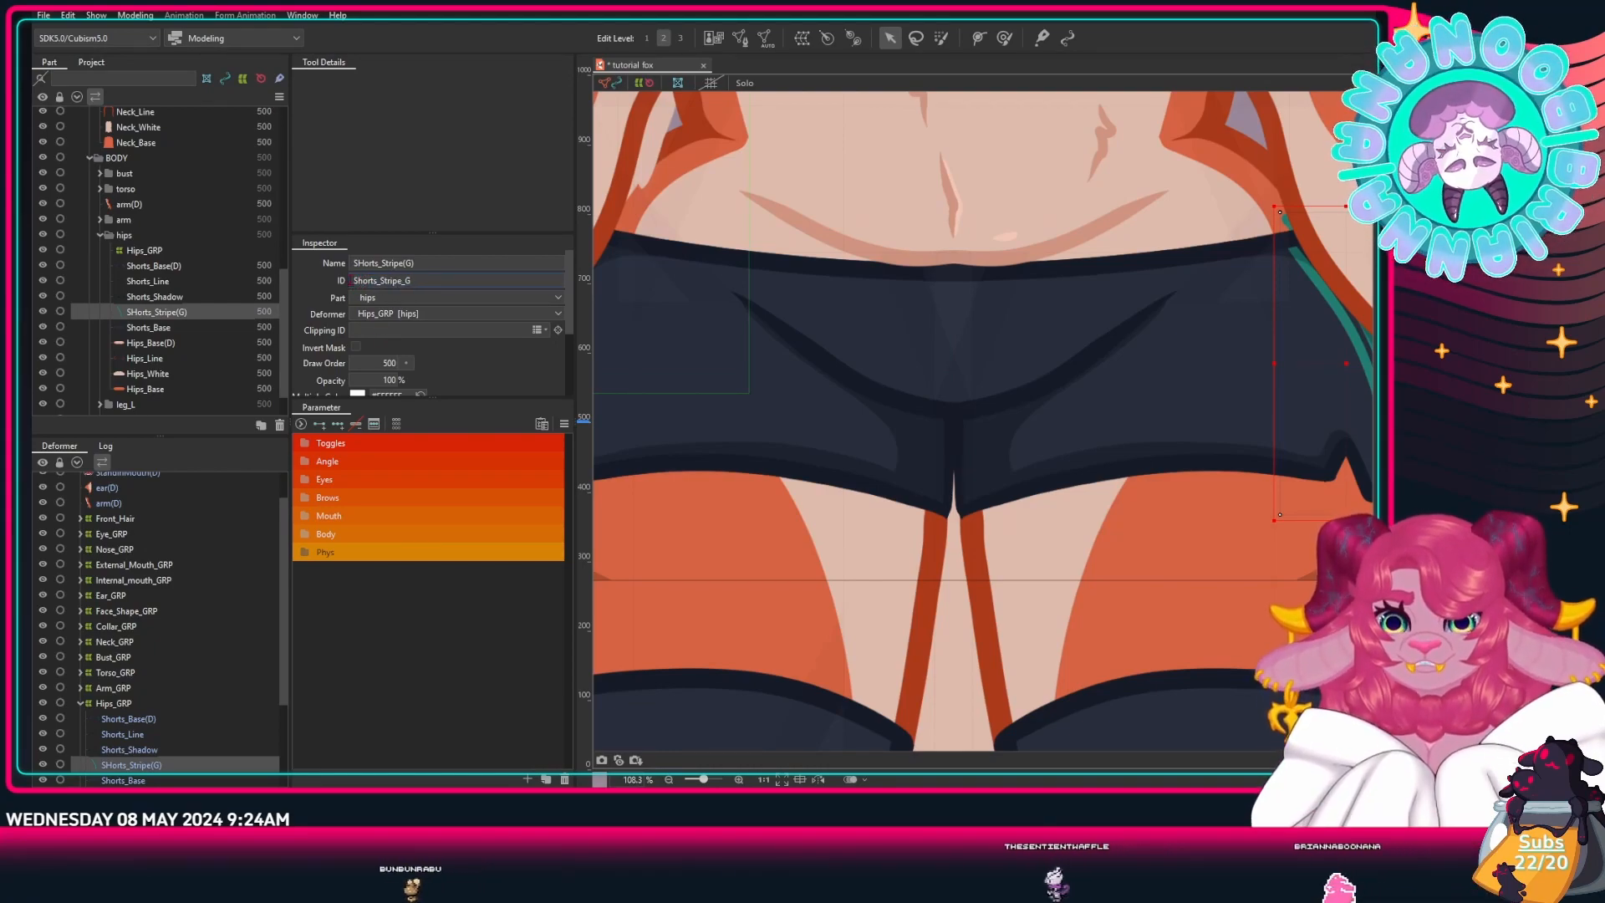
Step: Rename the shorts stripe mesh as Shorts_Stripe_G to match its ID
{"action": "double_click", "coordinate": [365, 263]}
{"action": "left_click", "coordinate": [365, 264]}
{"action": "key", "text": "BackSpace"}
{"action": "type", "text": "h"}
{"action": "key", "text": "Return"}
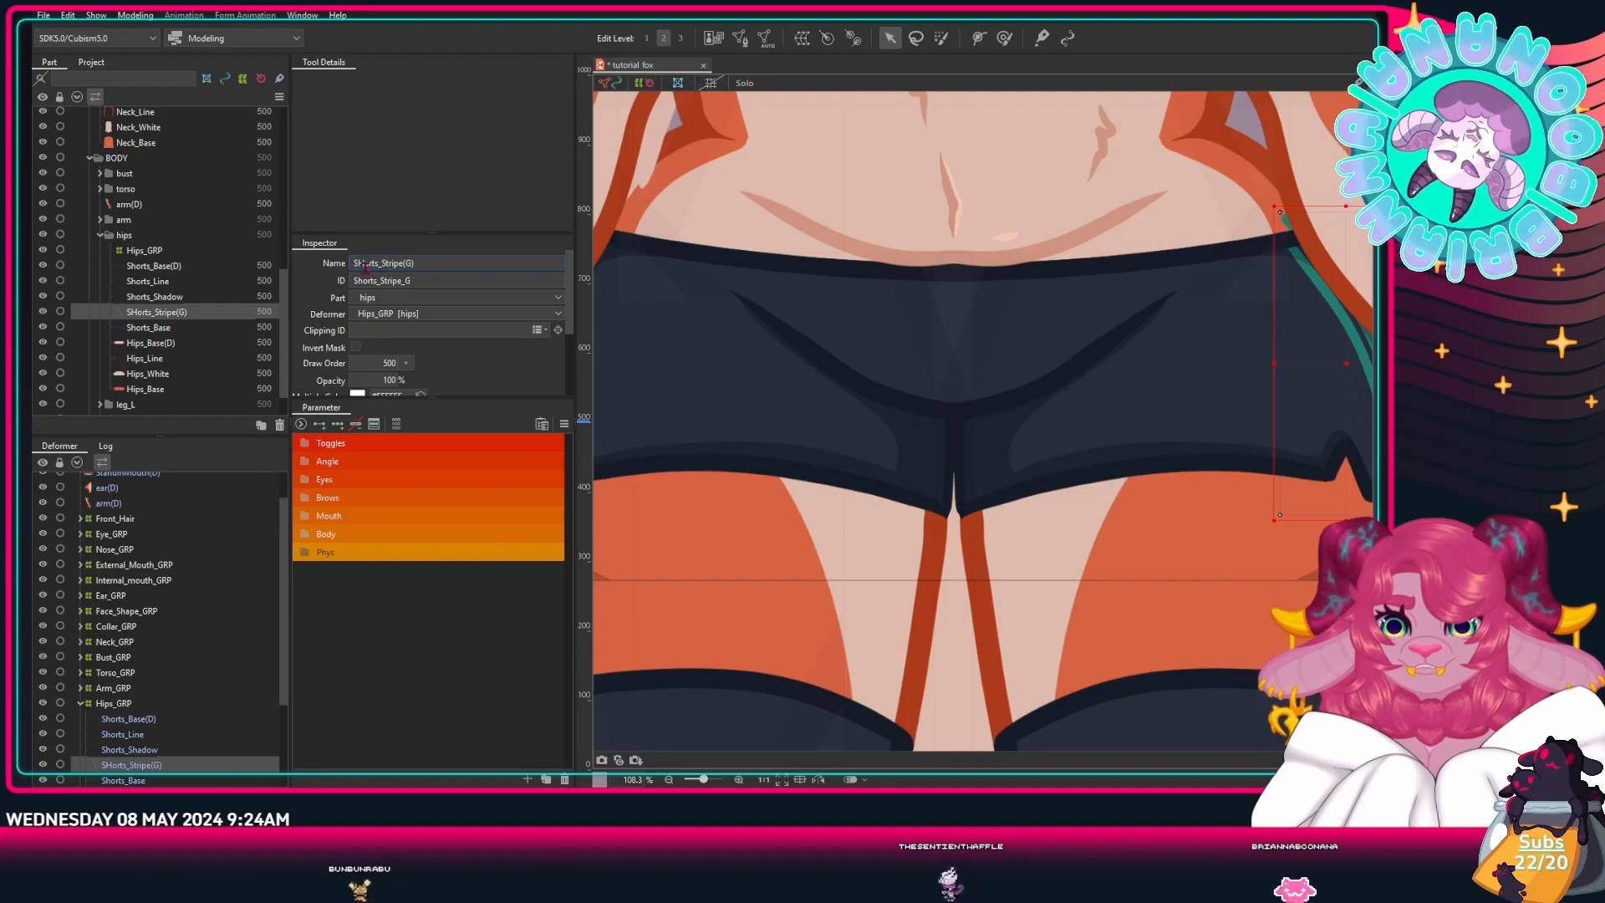
{"action": "double_click", "coordinate": [422, 264]}
{"action": "left_click", "coordinate": [422, 264]}
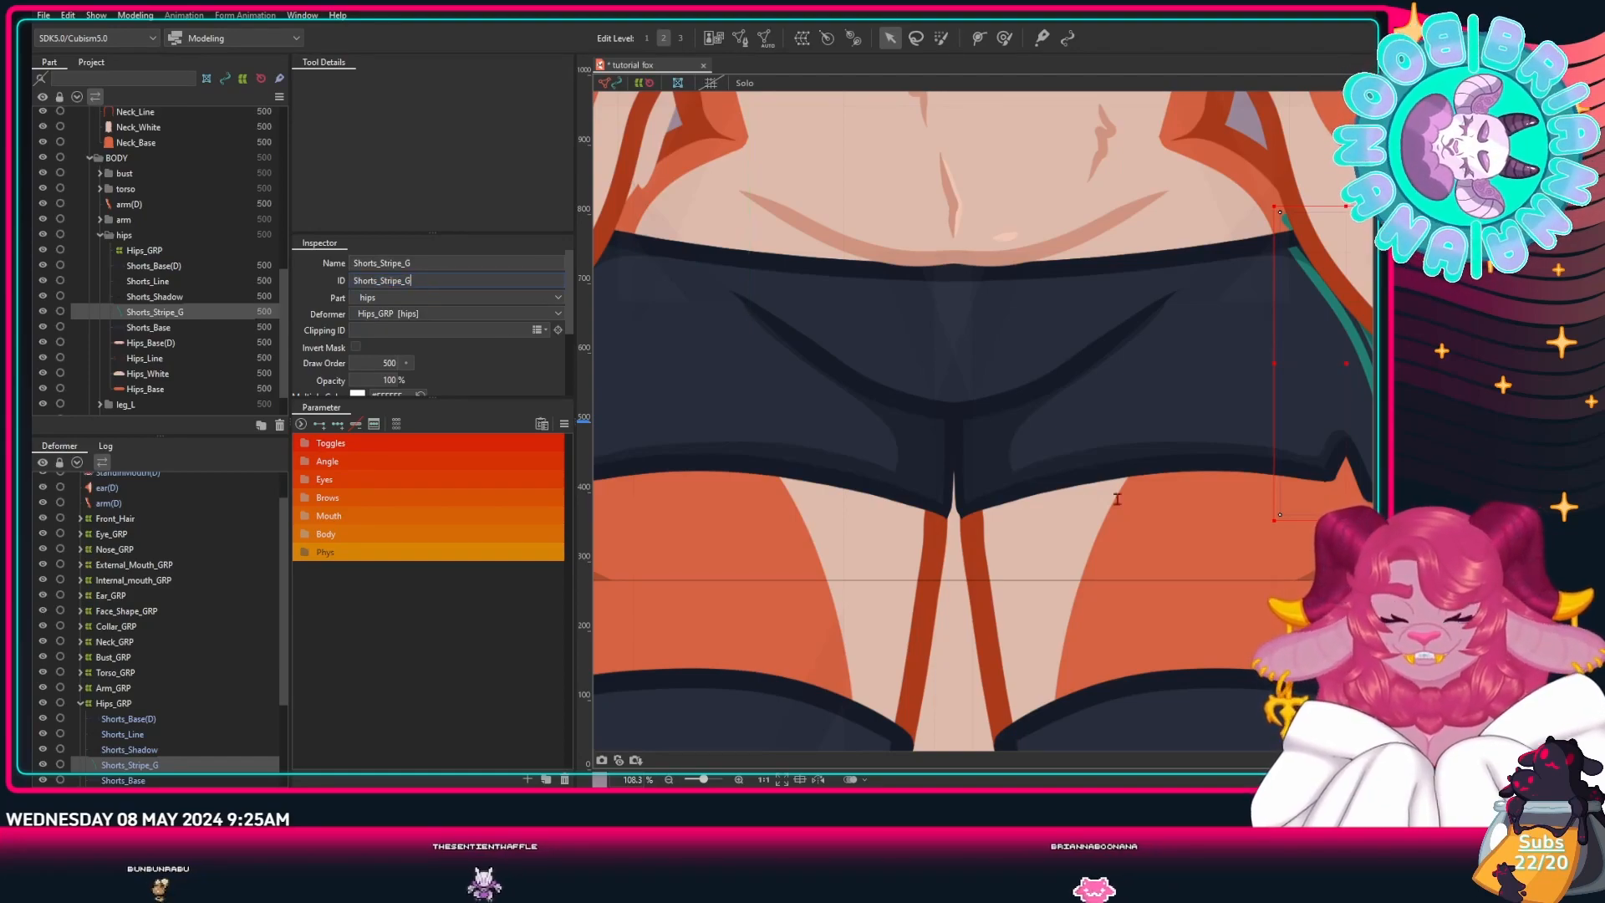
Step: Clip Shorts_Stripe_G to the shorts by setting its clipping ID to Shorts_Base, and check the stripe's edges on the model
{"action": "scroll", "coordinate": [1001, 499], "scroll_direction": "down", "scroll_amount": 5}
{"action": "left_click_drag", "start_coordinate": [990, 525], "coordinate": [981, 498]}
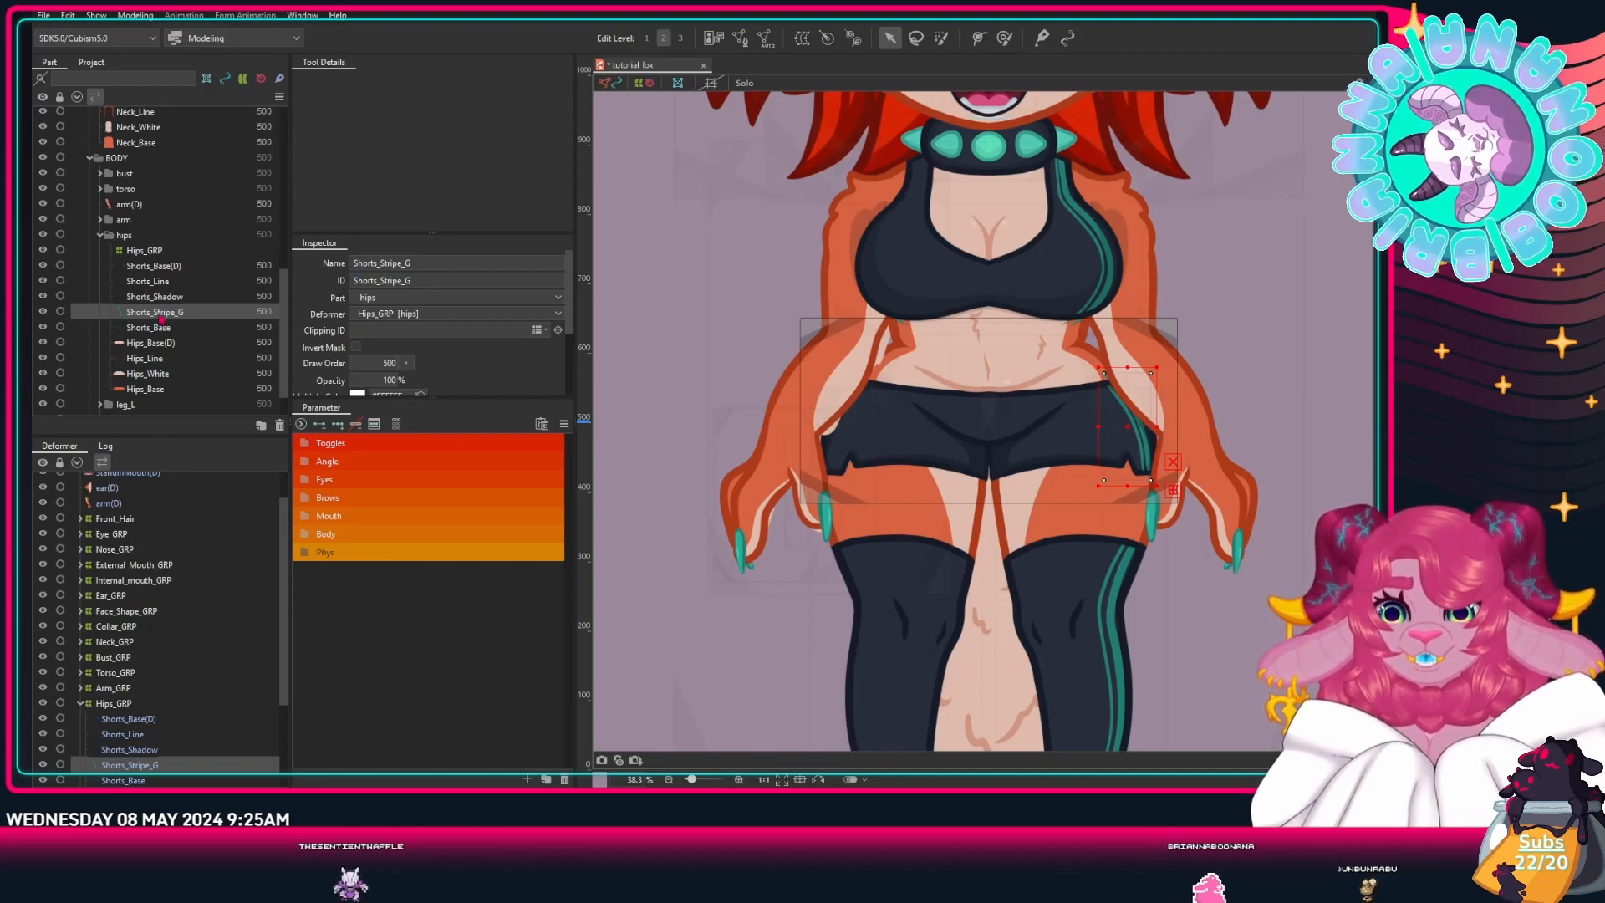
{"action": "left_click", "coordinate": [156, 267]}
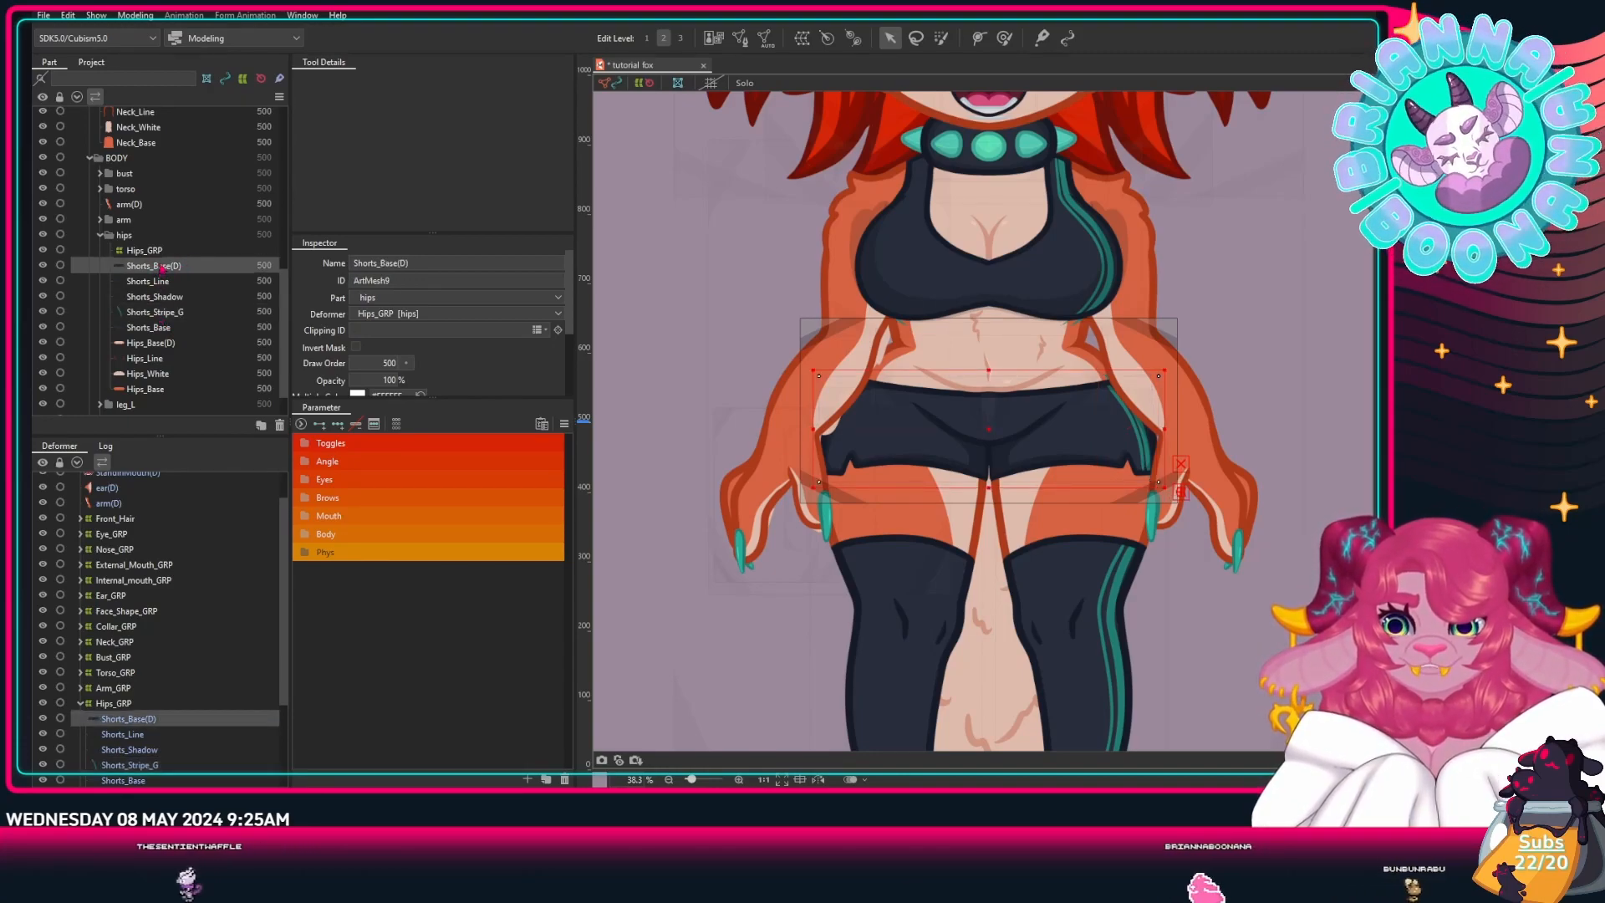
{"action": "left_click", "coordinate": [160, 343]}
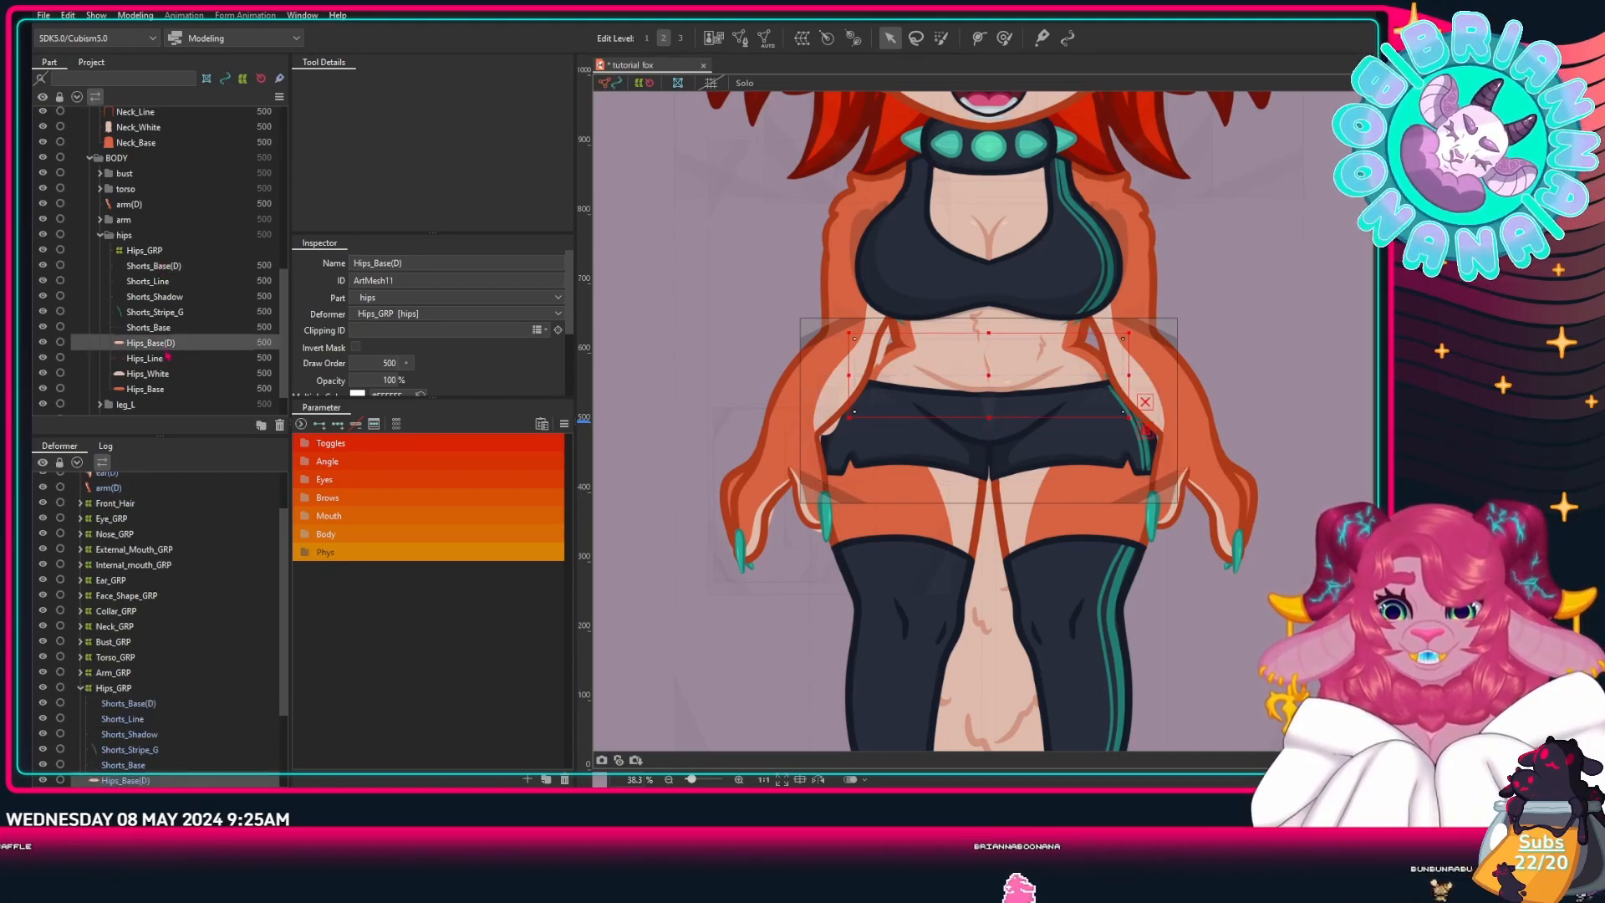
{"action": "left_click", "coordinate": [157, 311]}
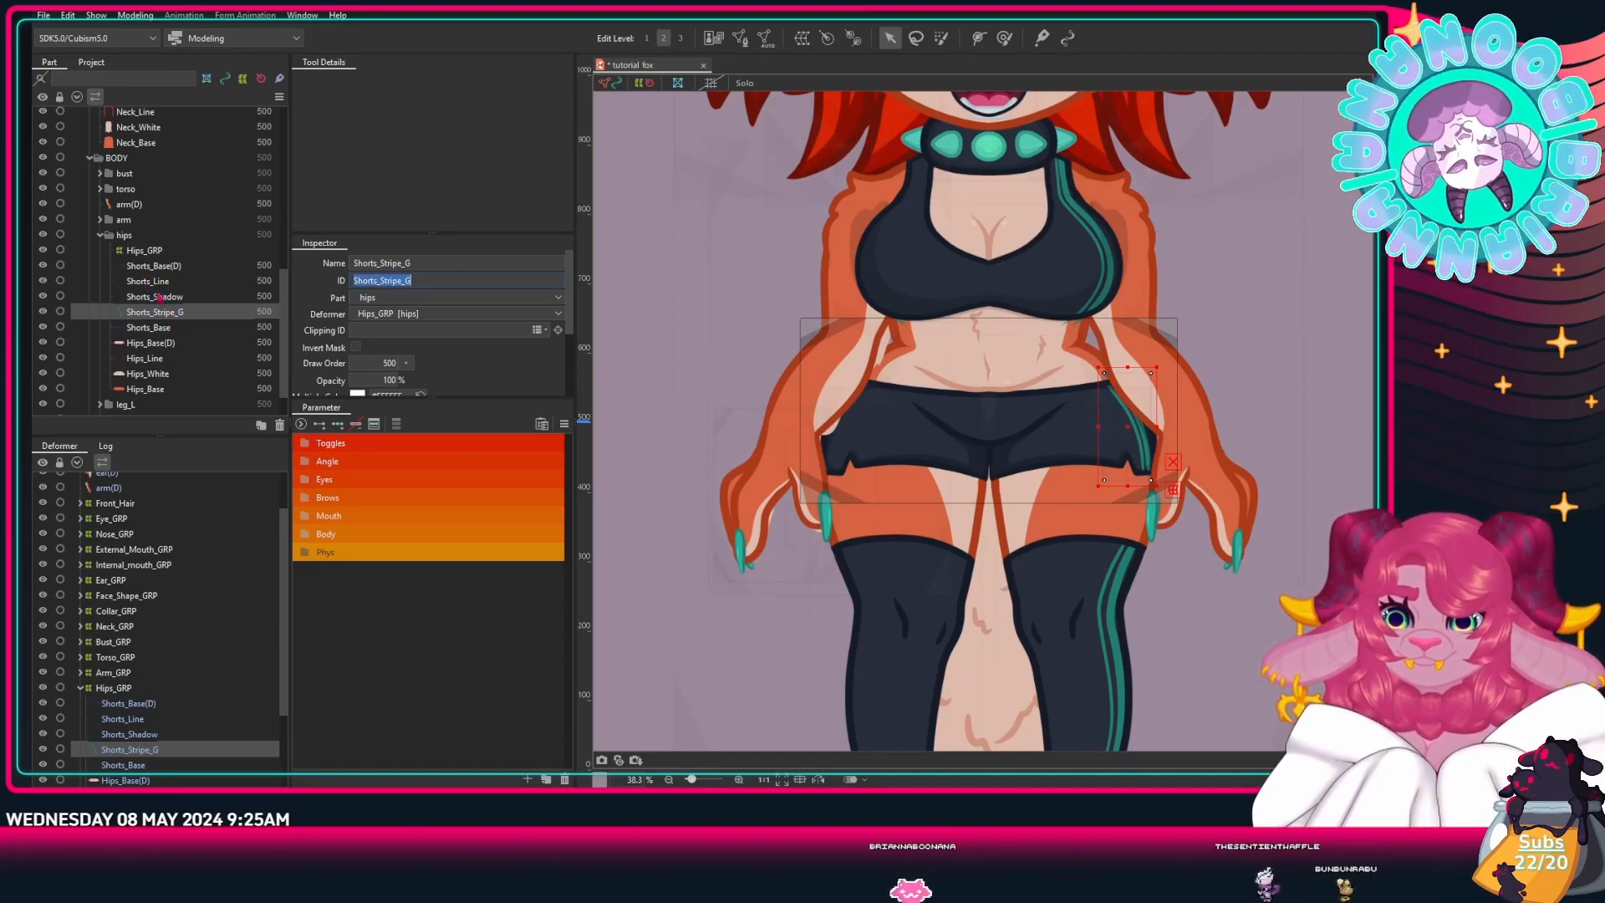
{"action": "left_click", "coordinate": [159, 328]}
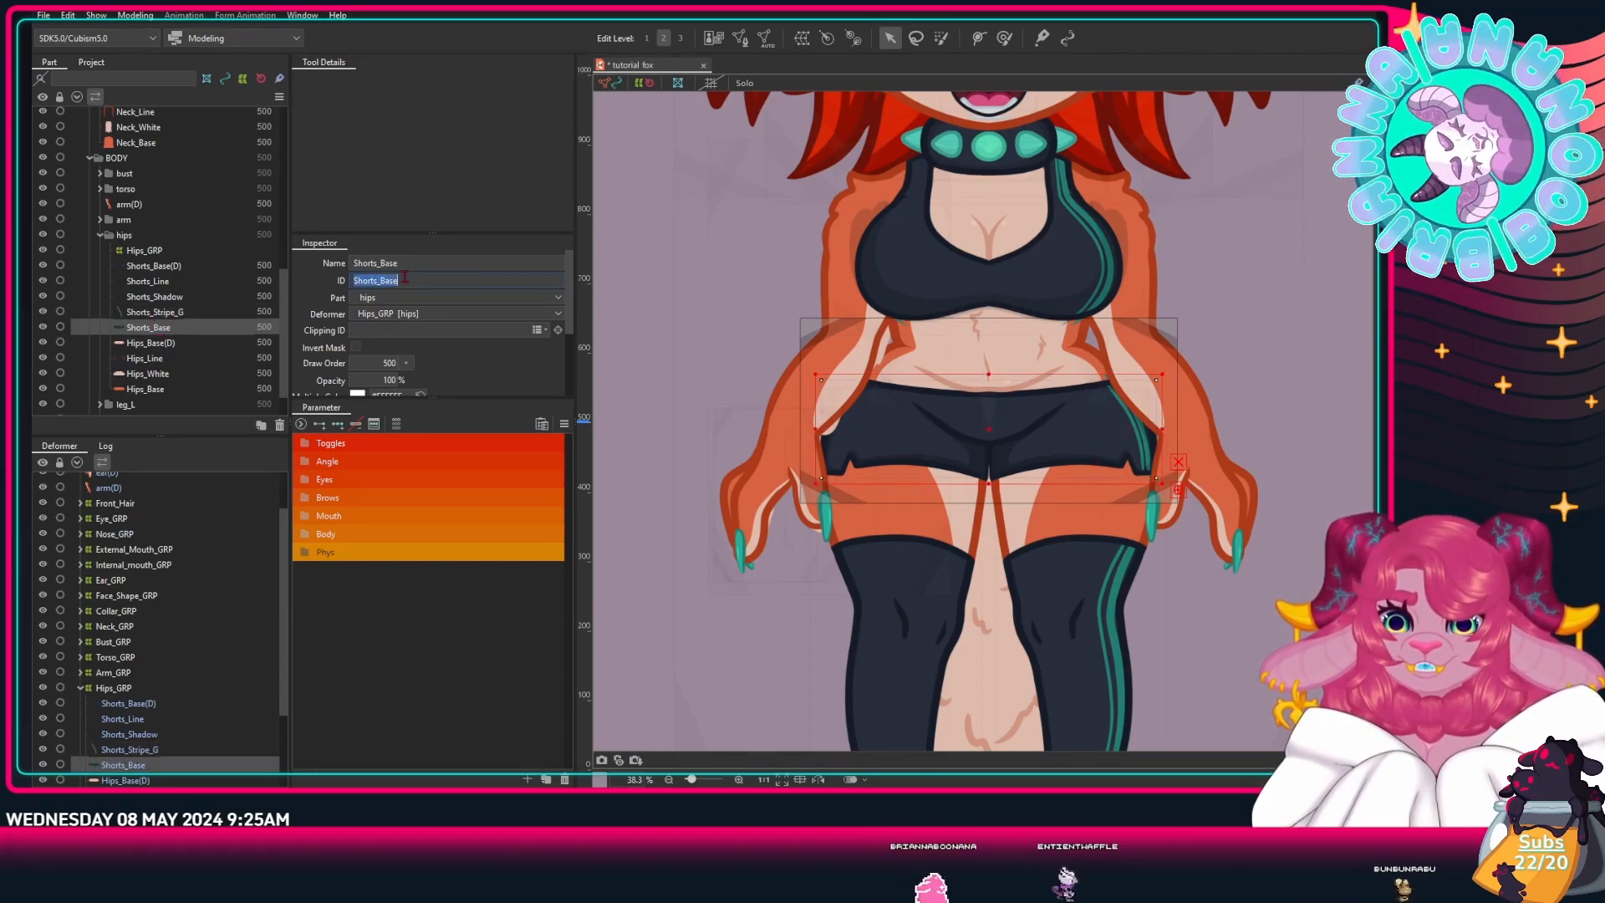
{"action": "left_click", "coordinate": [181, 312]}
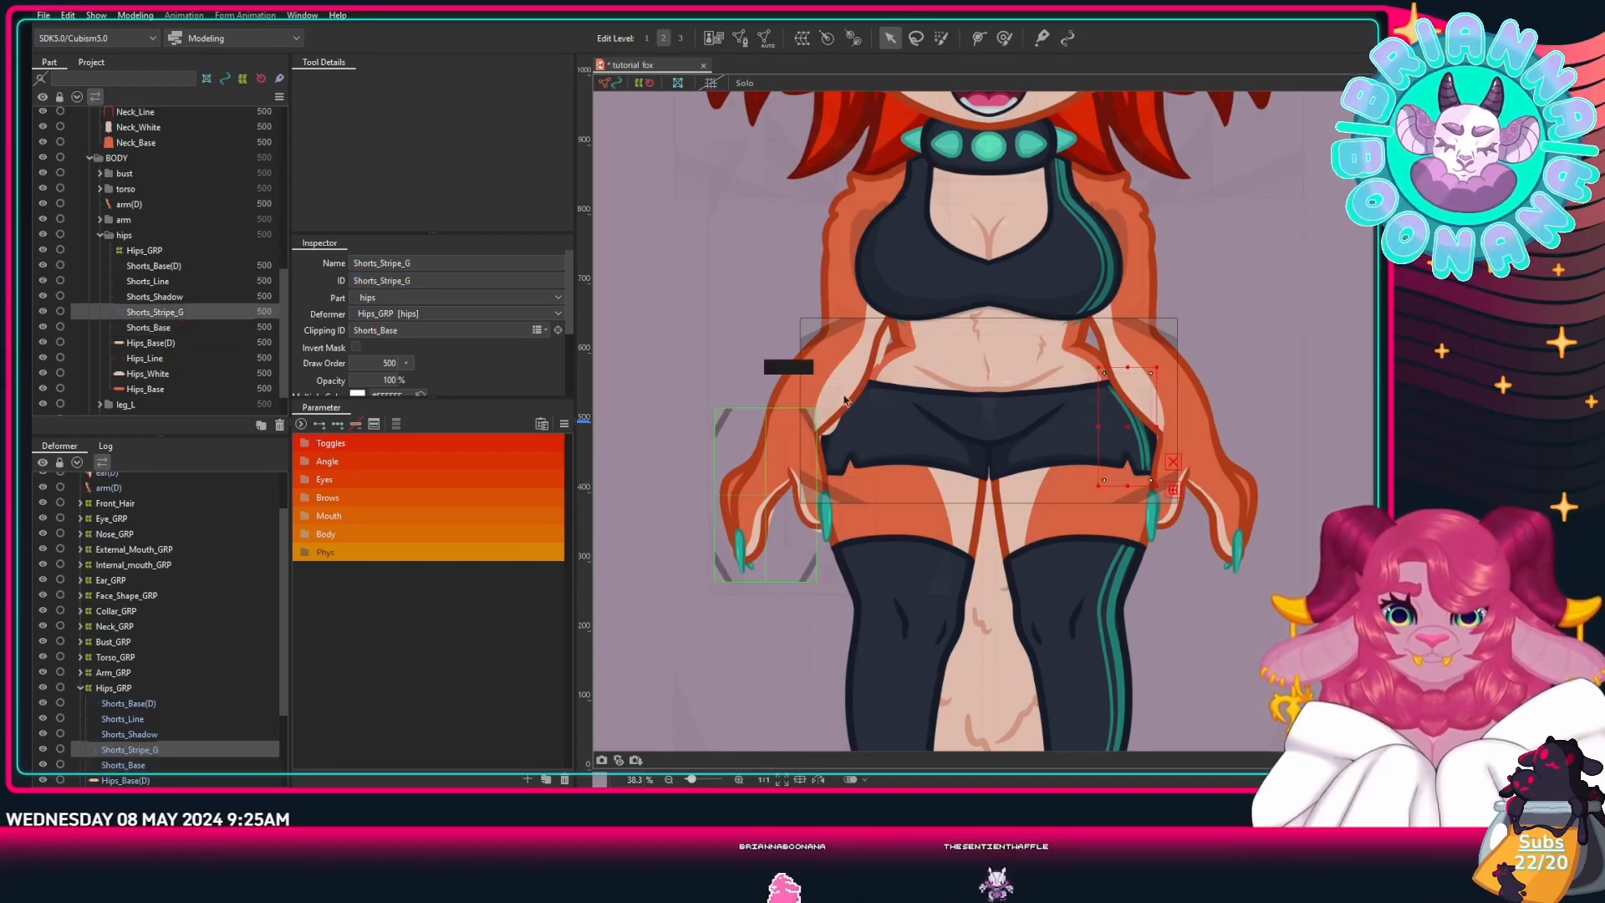
{"action": "scroll", "coordinate": [1128, 416], "scroll_direction": "up", "scroll_amount": 5}
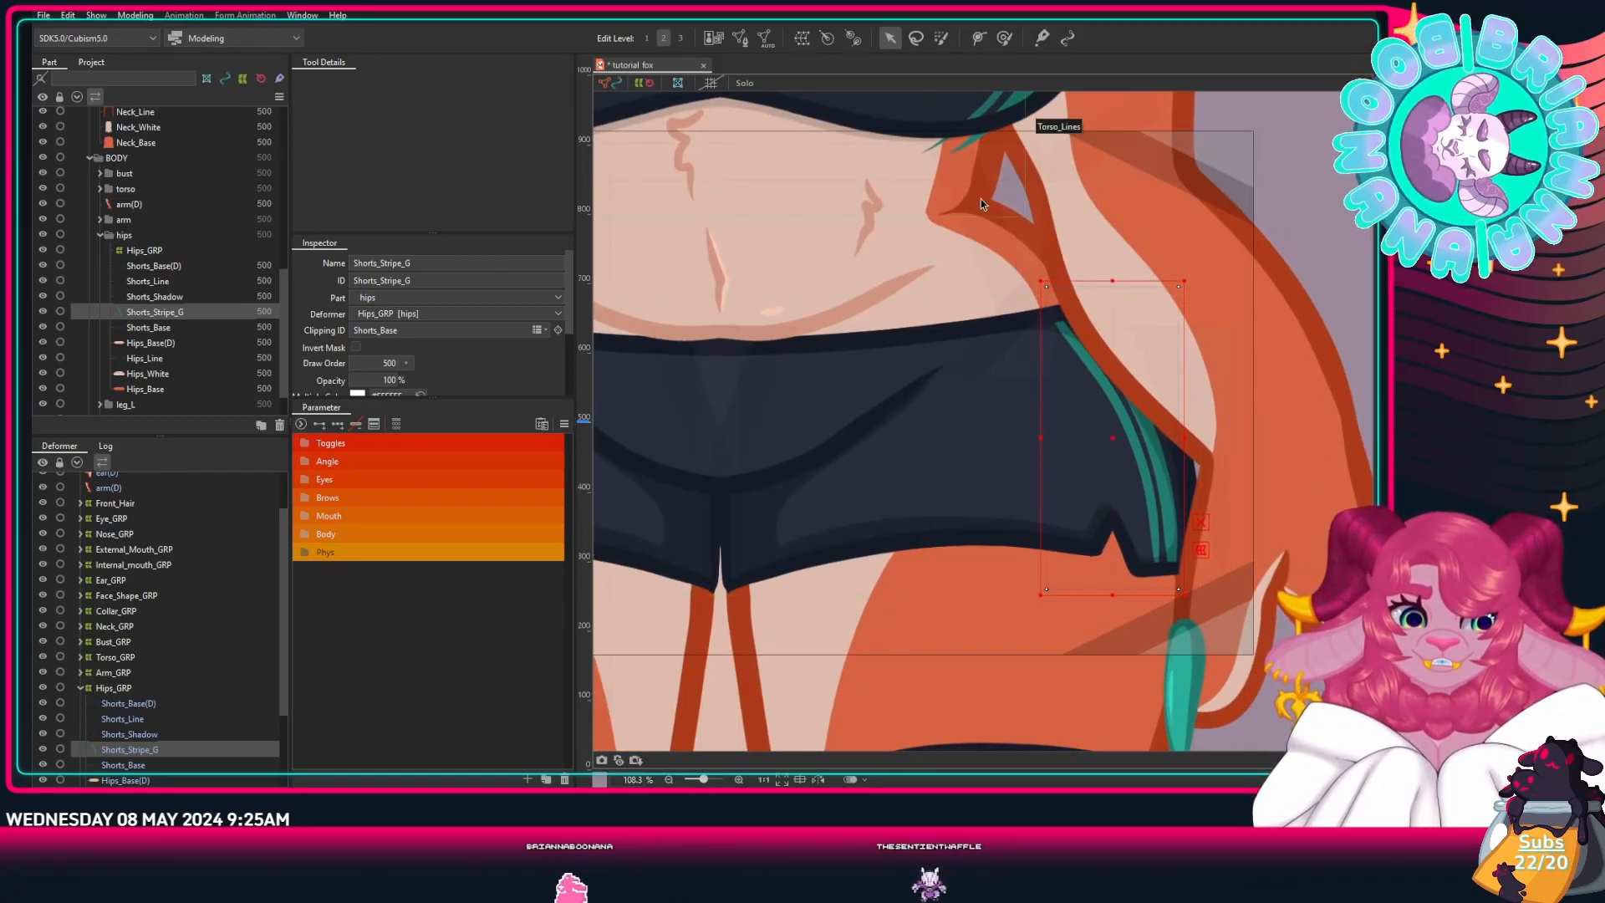
{"action": "scroll", "coordinate": [921, 421], "scroll_direction": "down", "scroll_amount": 5}
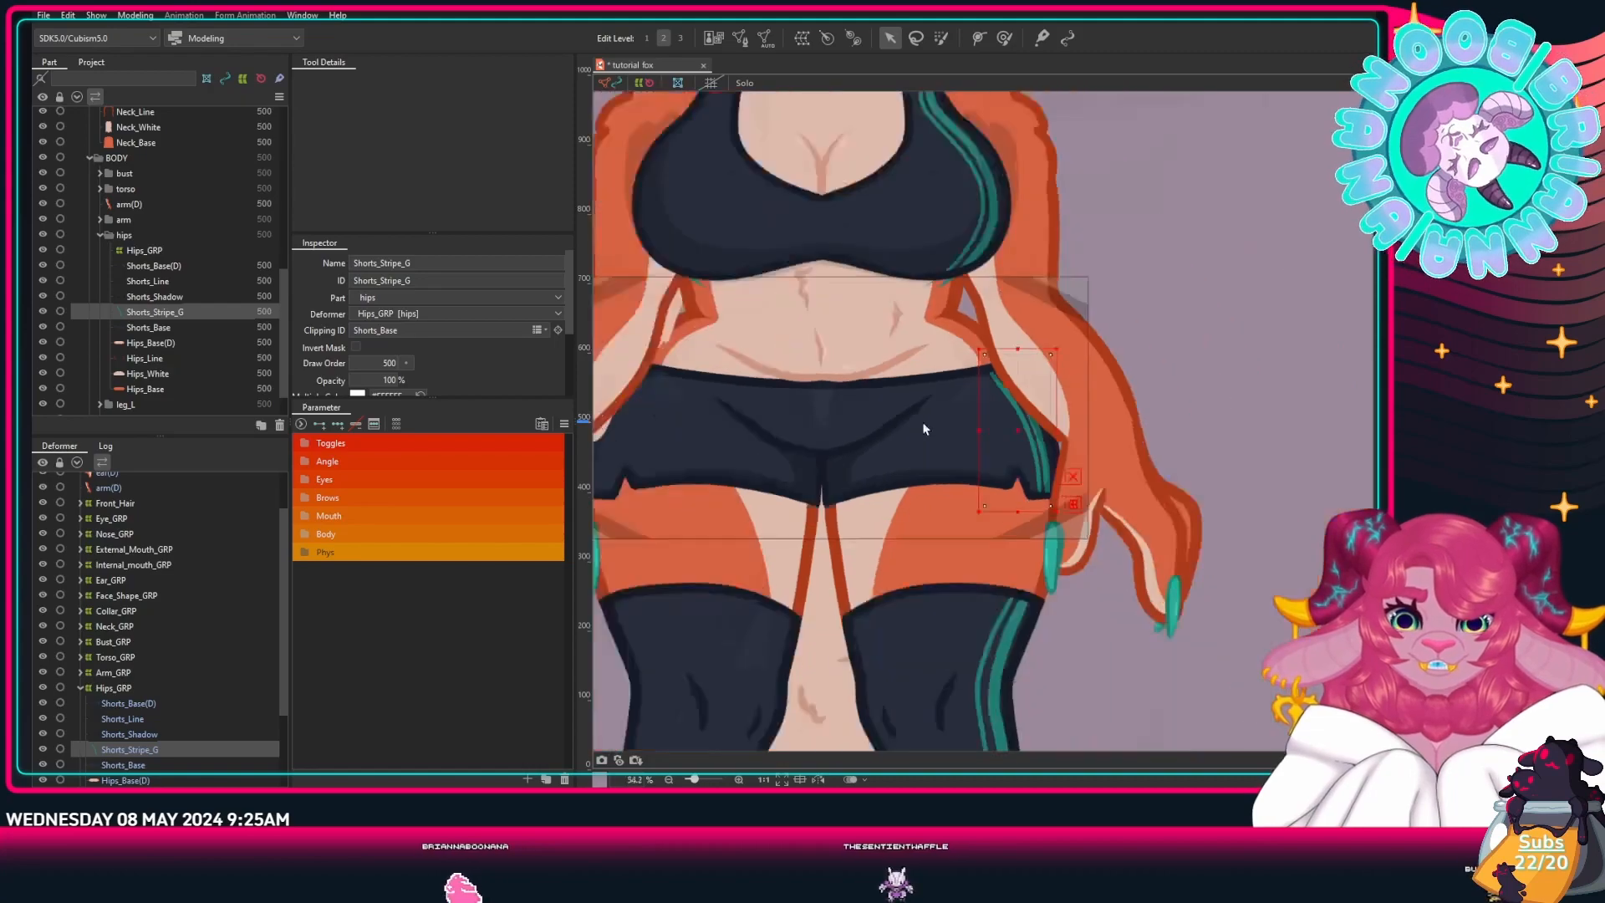
Step: Clip Bra_Shadow and Bra_Stripe(G) to the bra by setting their clipping ID to Bra_Base
{"action": "left_click_drag", "start_coordinate": [1048, 664], "coordinate": [1015, 743]}
{"action": "scroll", "coordinate": [885, 402], "scroll_direction": "up", "scroll_amount": 3}
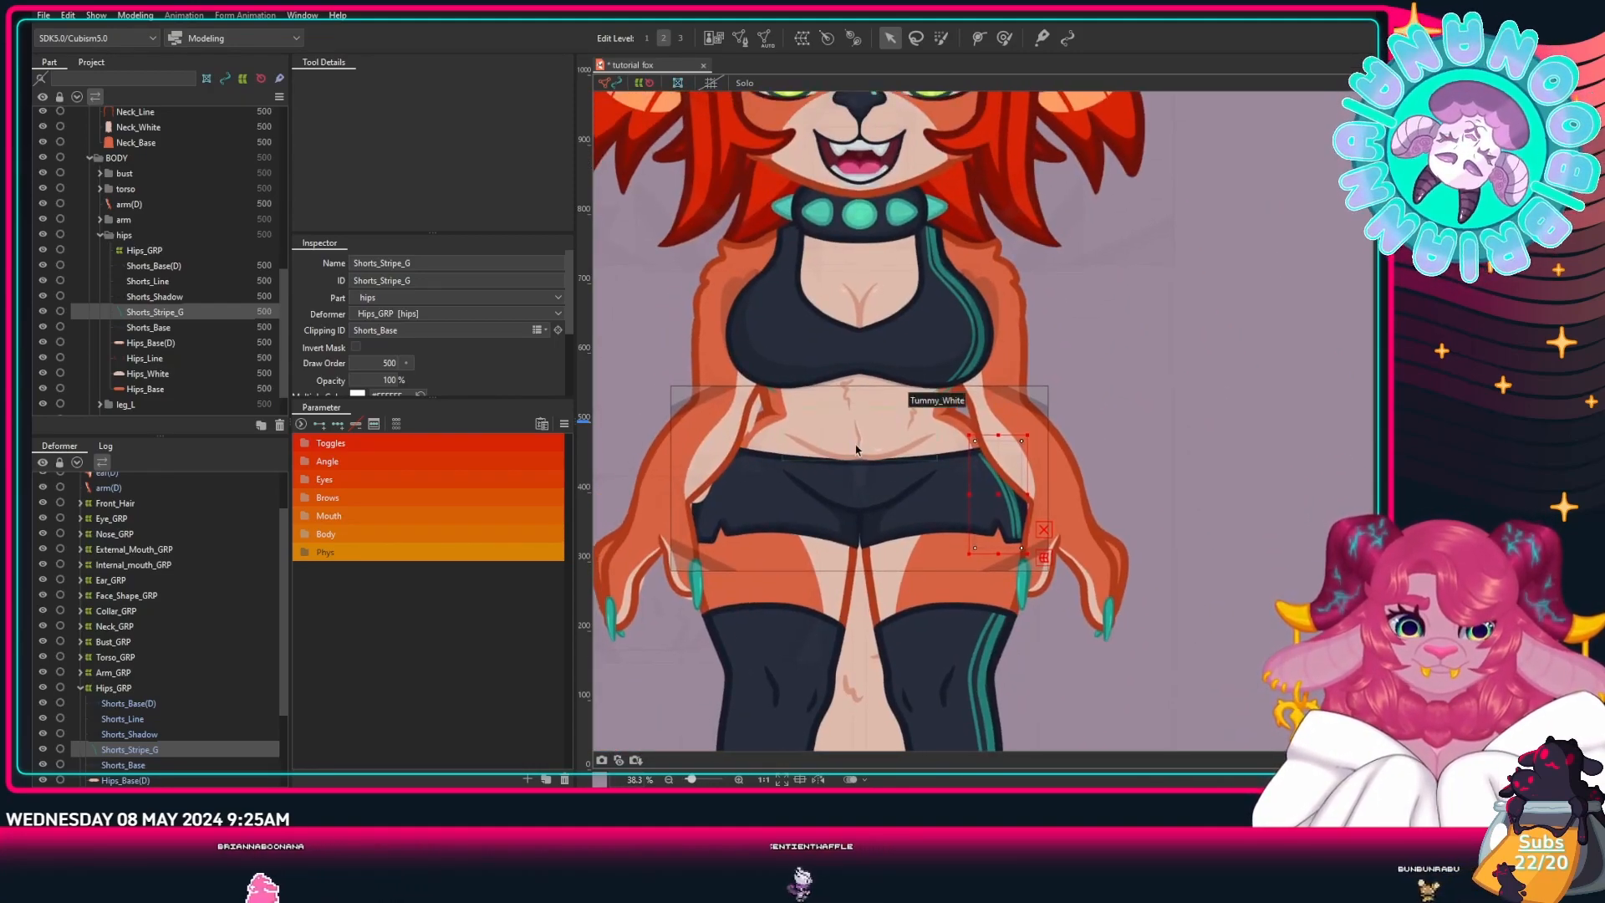
{"action": "left_click", "coordinate": [777, 293]}
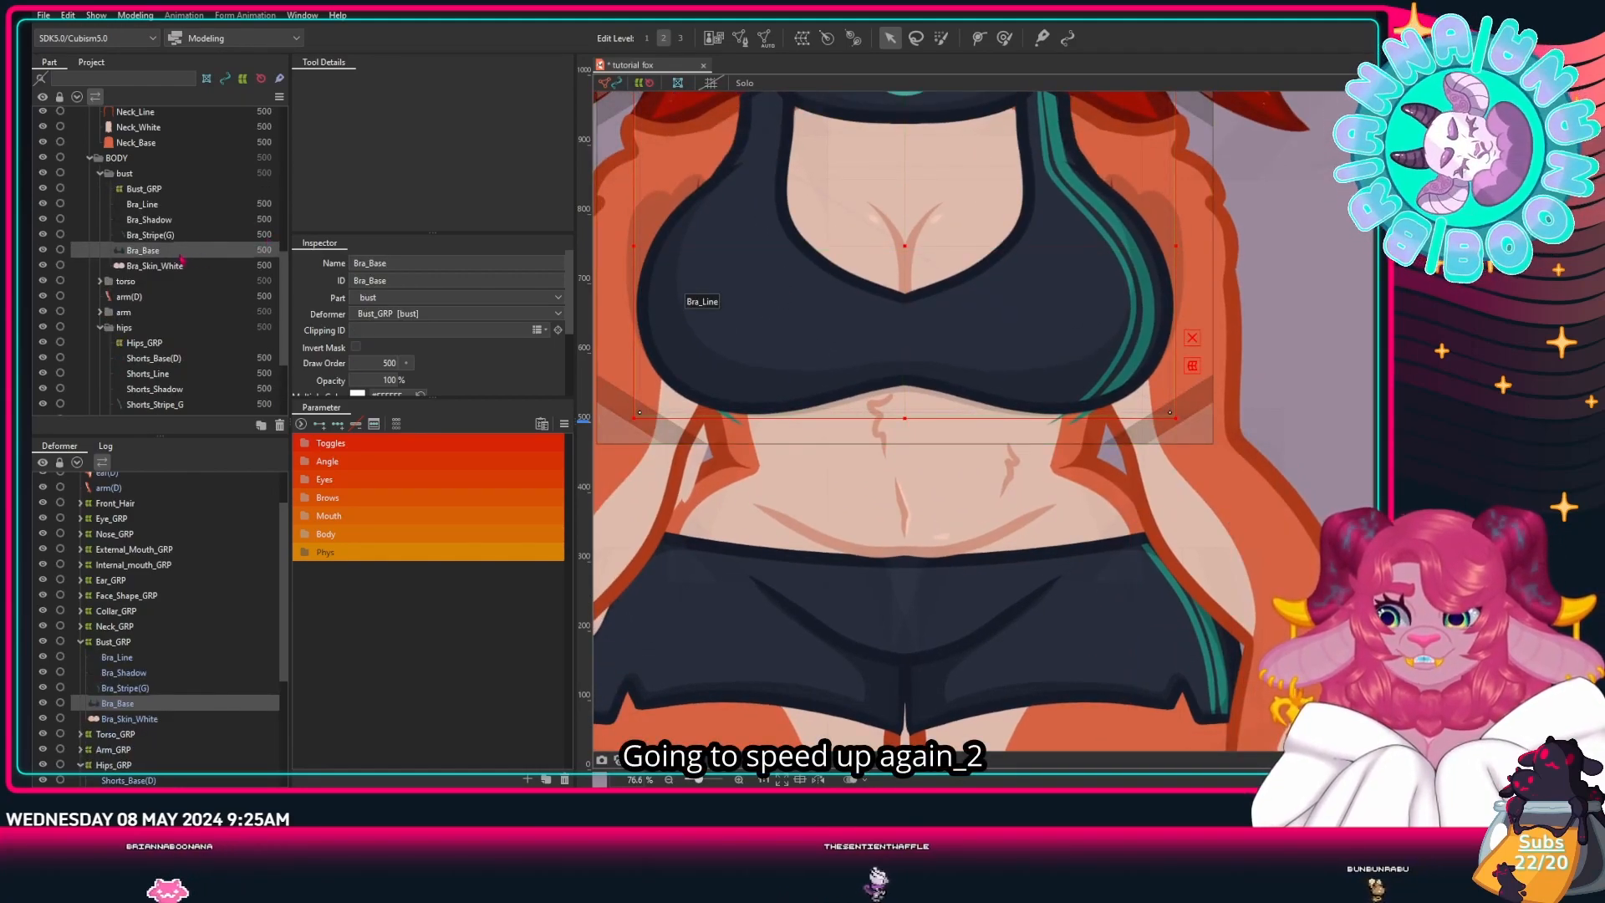
{"action": "double_click", "coordinate": [386, 280]}
{"action": "key", "text": "ctrl+c"}
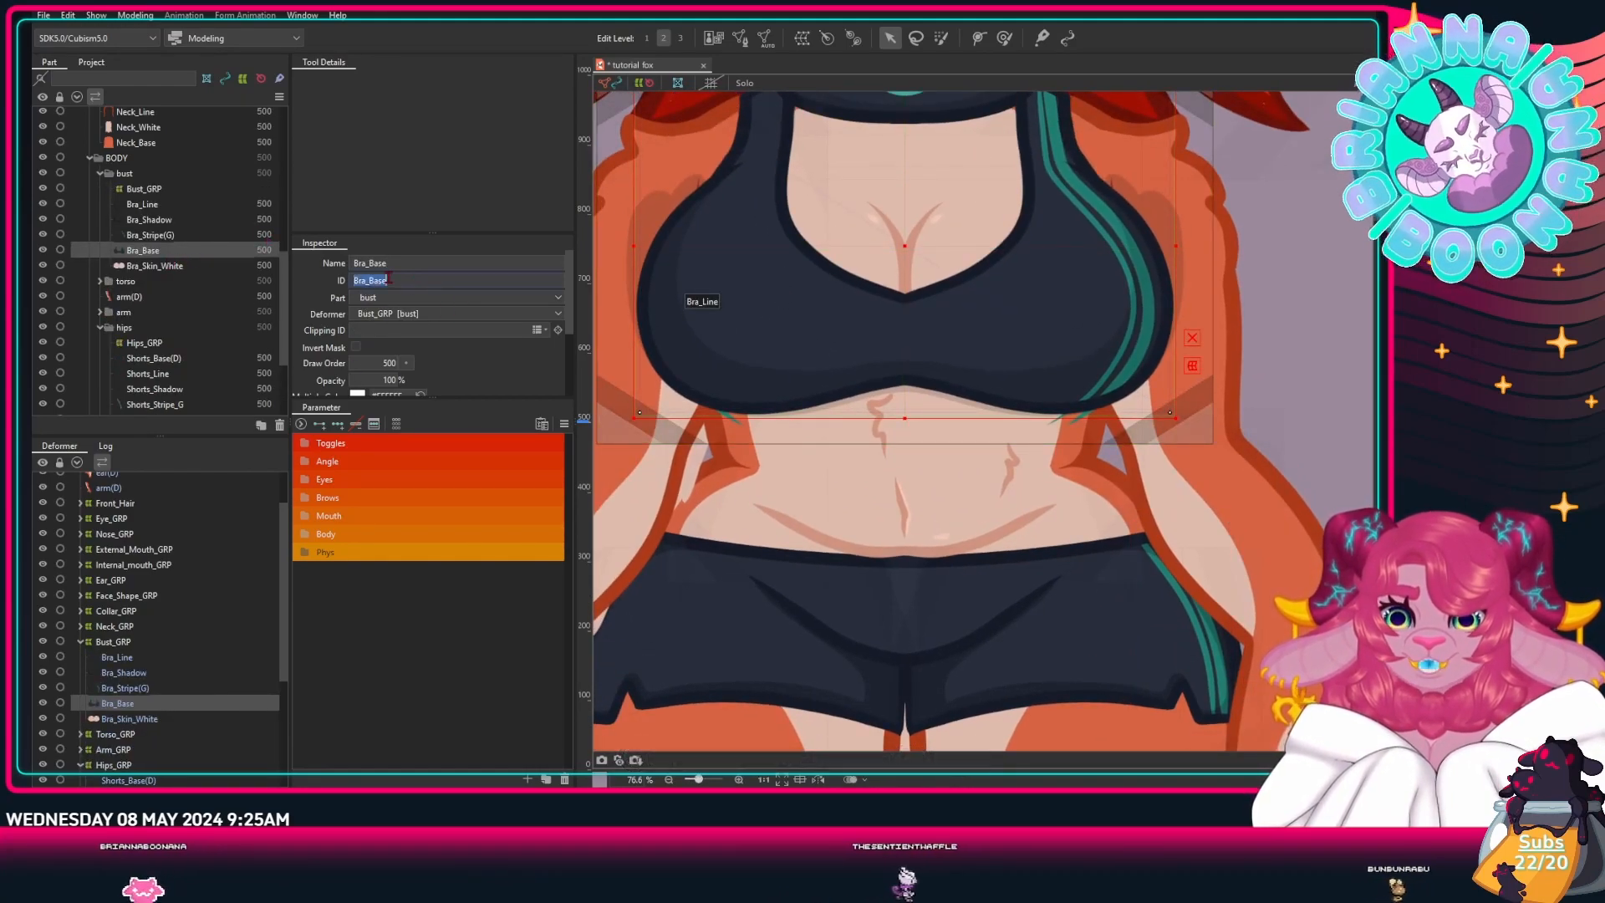
{"action": "left_click", "coordinate": [177, 236]}
{"action": "left_click", "coordinate": [178, 221], "text": "ctrl"}
{"action": "left_click", "coordinate": [406, 328]}
{"action": "key", "text": "ctrl+v"}
{"action": "key", "text": "Return"}
{"action": "left_click_drag", "start_coordinate": [870, 365], "coordinate": [897, 432]}
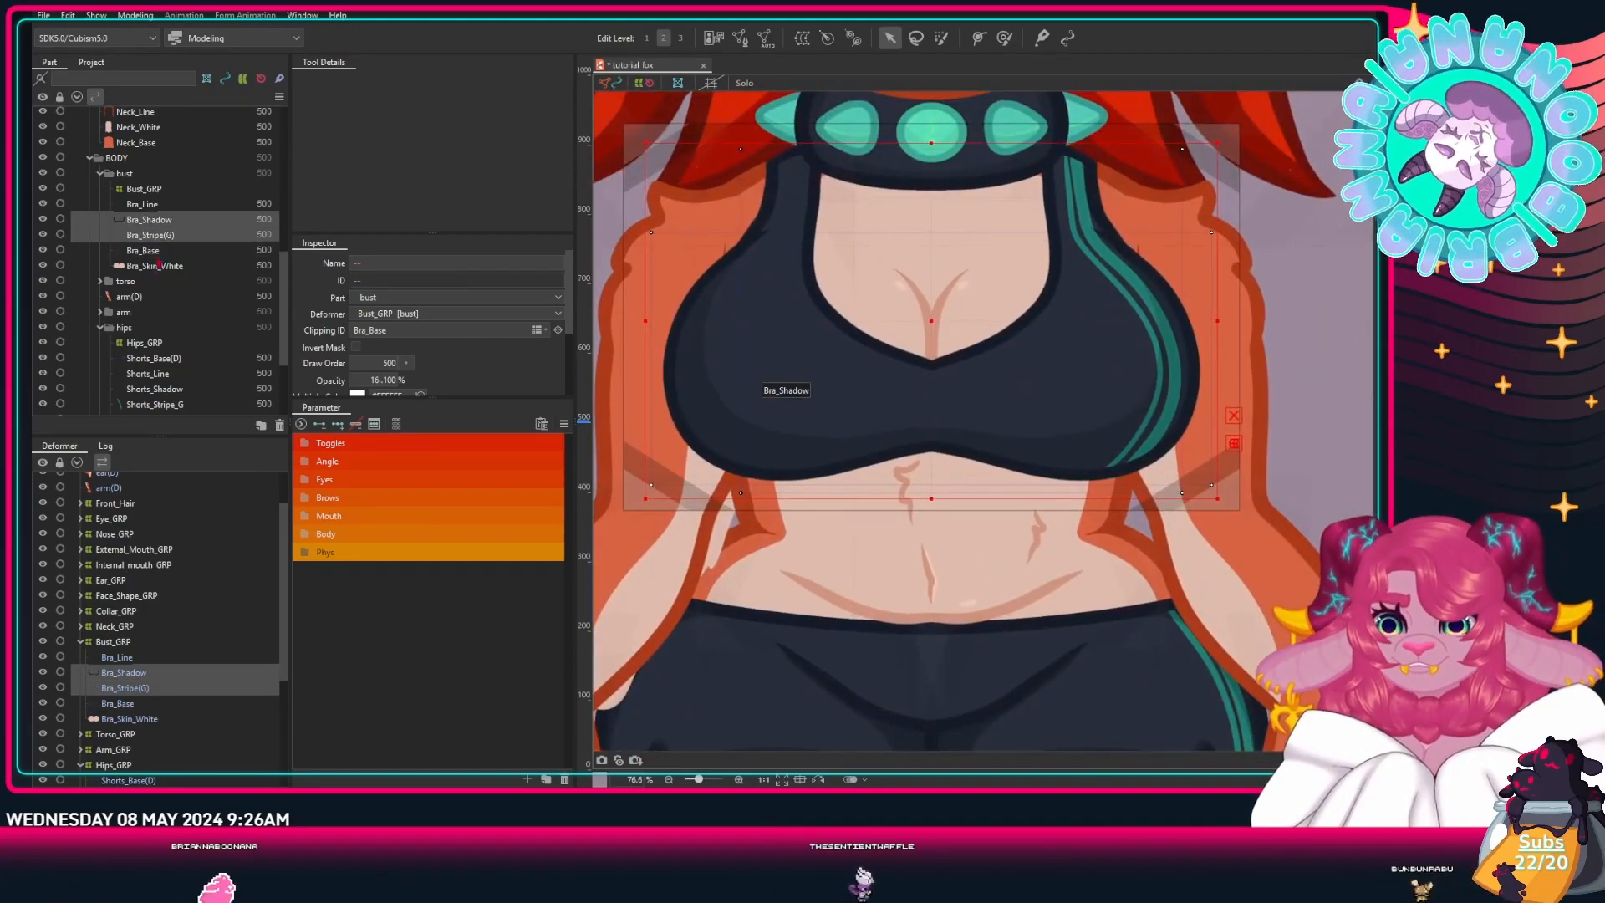
Step: Change both the name and the ID of the bra stripe mesh to Bra_Stripe_G
{"action": "left_click", "coordinate": [151, 234]}
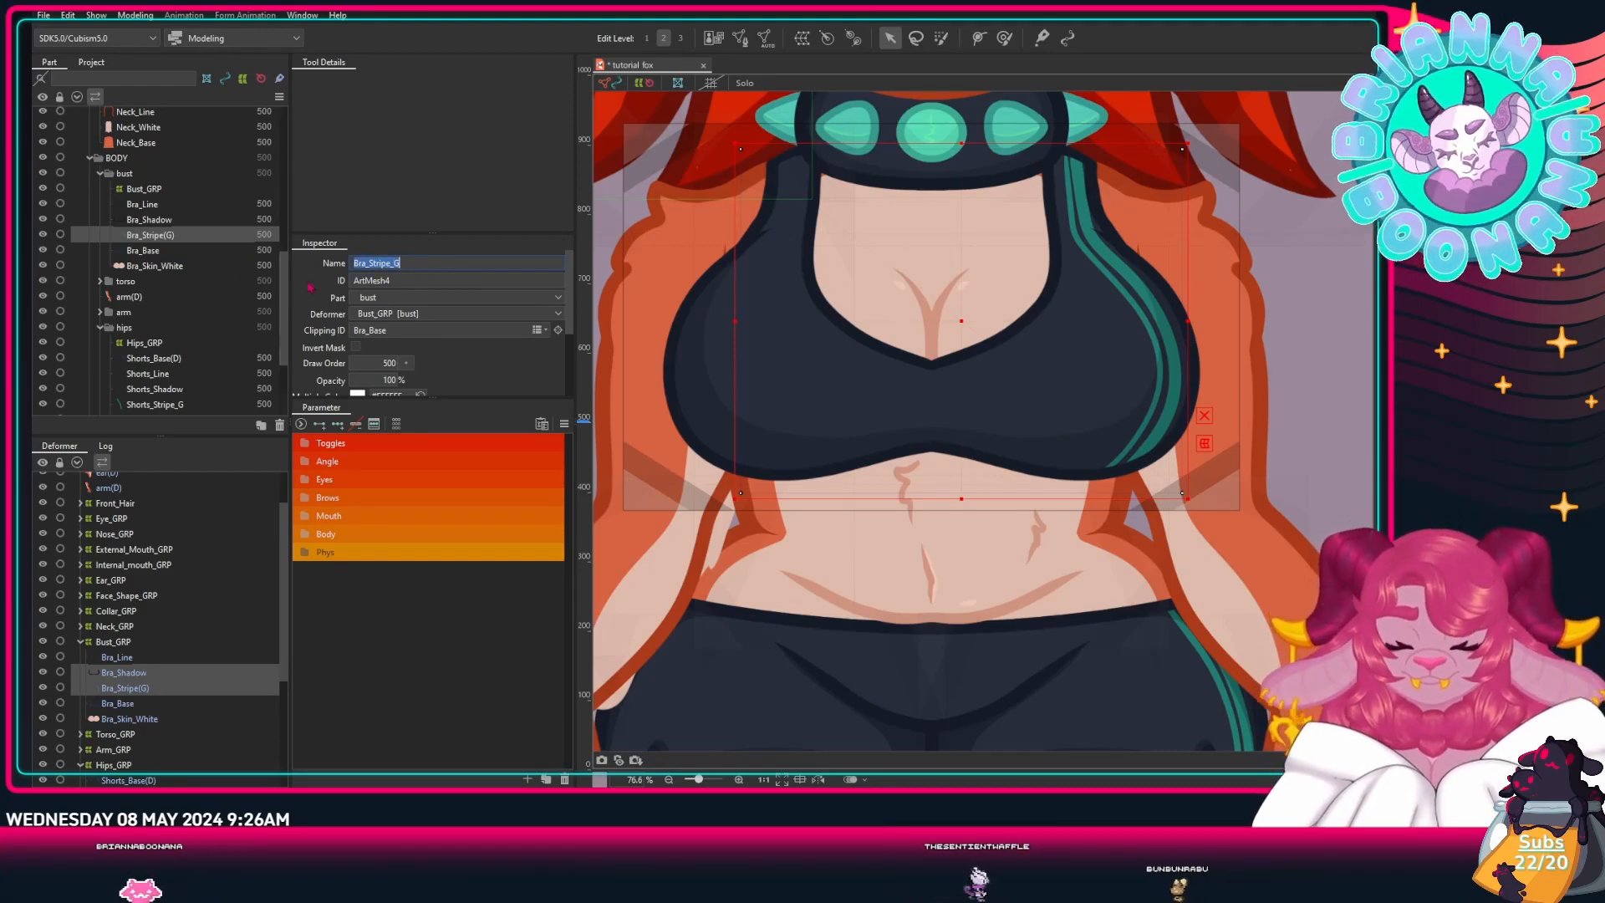
{"action": "key", "text": "Tab"}
{"action": "type", "text": "Bra_Stripe_G"}
{"action": "key", "text": "Return"}
Step: Clip Arm_White to the arm by setting its clipping ID to Arm_Base
{"action": "scroll", "coordinate": [181, 302], "scroll_direction": "down", "scroll_amount": 3}
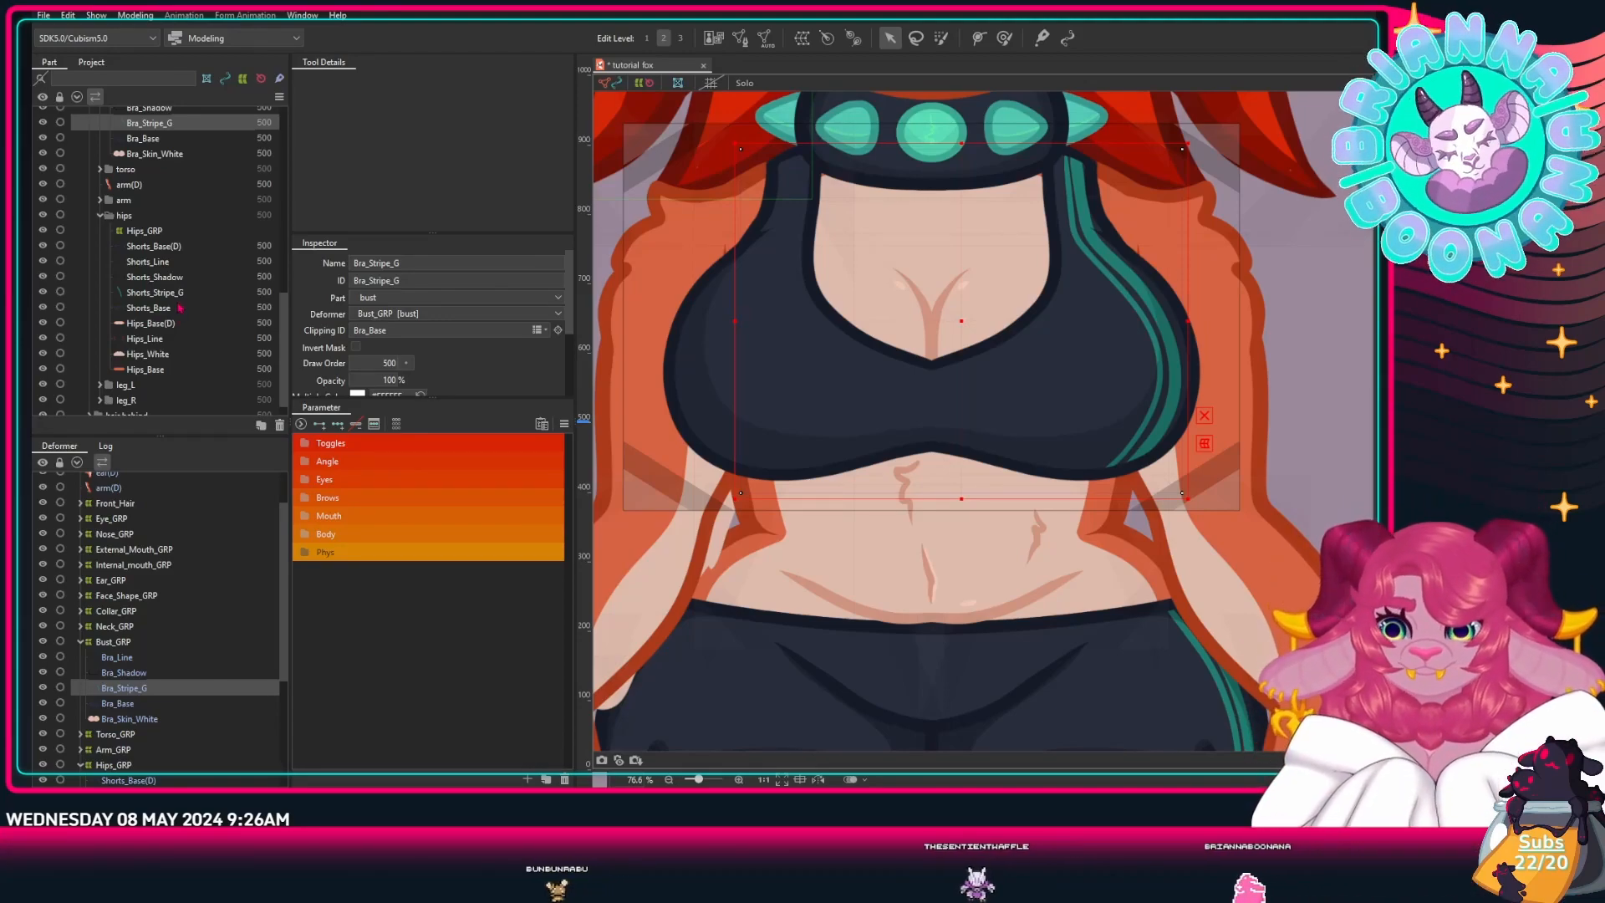
{"action": "left_click", "coordinate": [699, 489]}
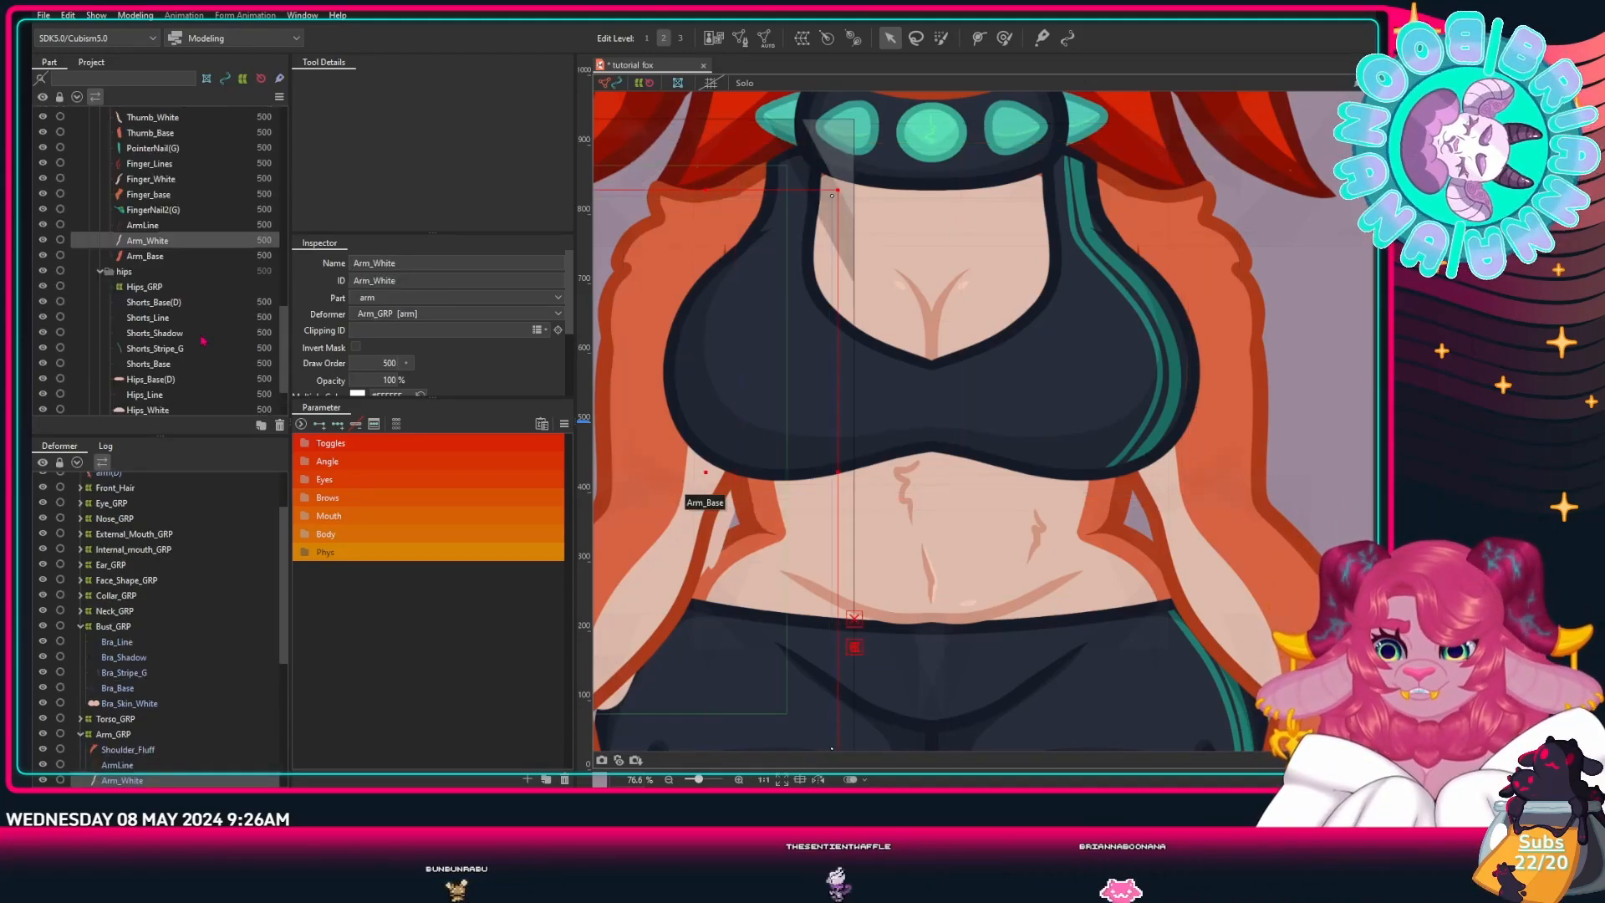
{"action": "scroll", "coordinate": [202, 341], "scroll_direction": "up", "scroll_amount": 2}
{"action": "left_click", "coordinate": [165, 299]}
{"action": "left_click", "coordinate": [439, 329]}
{"action": "type", "text": "Arm_Base"}
{"action": "key", "text": "Return"}
{"action": "scroll", "coordinate": [669, 652], "scroll_direction": "up", "scroll_amount": 2}
{"action": "left_click_drag", "start_coordinate": [669, 652], "coordinate": [1062, 155]}
Step: Clip Finger_White to Finger_base and Thumb_White to Thumb_Base through their clipping IDs
{"action": "scroll", "coordinate": [206, 332], "scroll_direction": "up", "scroll_amount": 2}
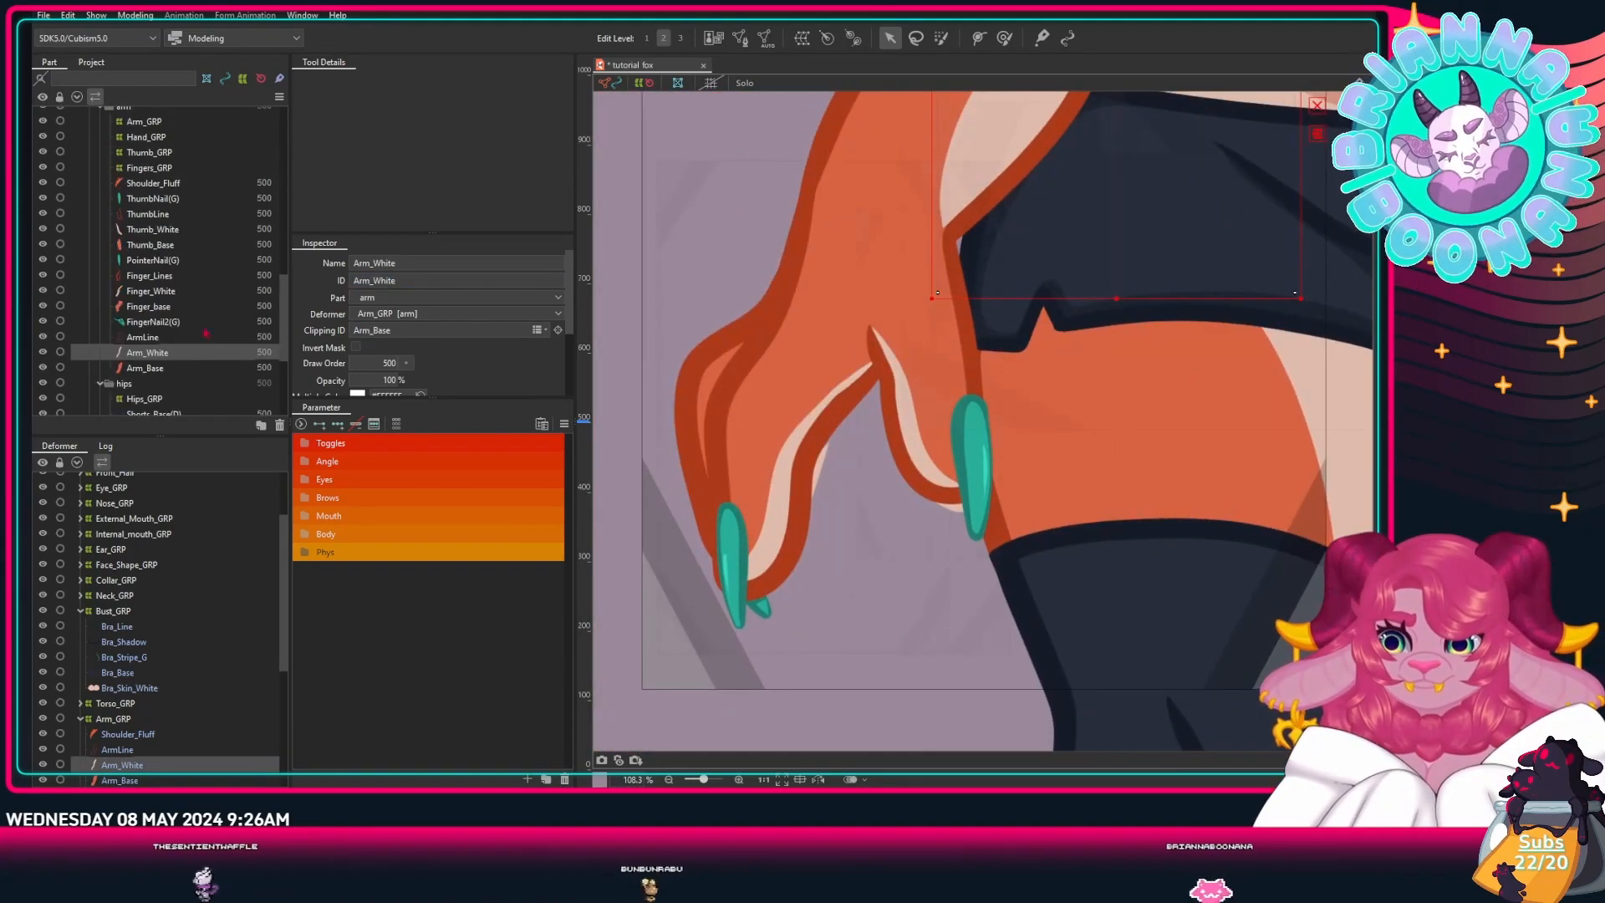
{"action": "left_click", "coordinate": [151, 290]}
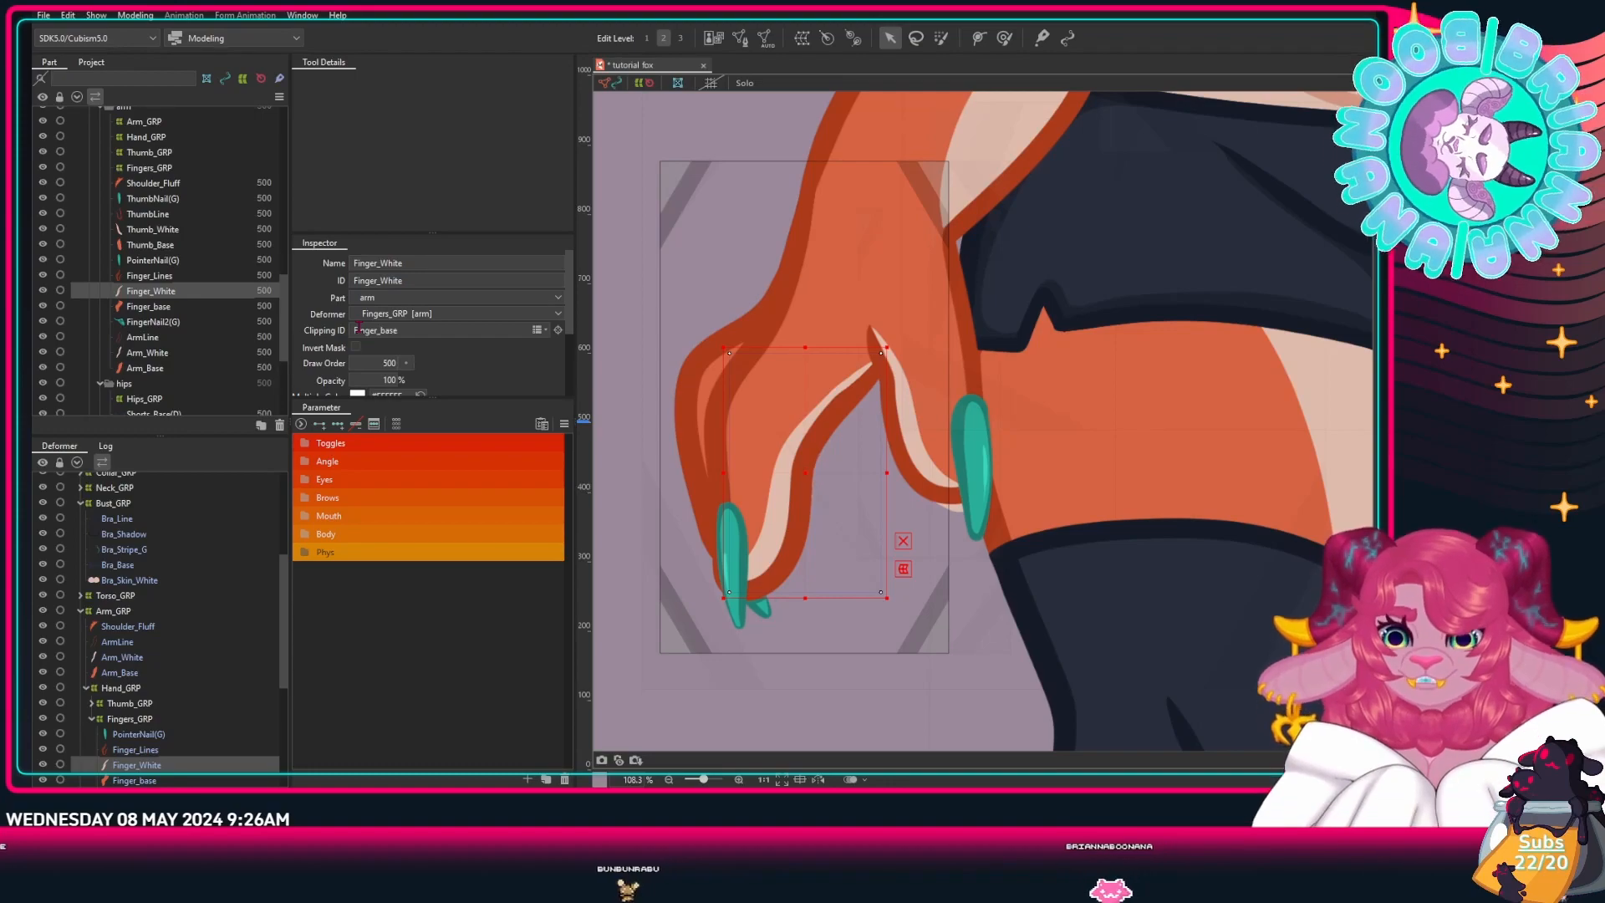
{"action": "left_click", "coordinate": [229, 249]}
{"action": "double_click", "coordinate": [378, 280]}
{"action": "key", "text": "ctrl+c"}
{"action": "left_click", "coordinate": [168, 229]}
{"action": "left_click", "coordinate": [365, 332]}
{"action": "key", "text": "ctrl+v"}
{"action": "key", "text": "Return"}
{"action": "scroll", "coordinate": [167, 251], "scroll_direction": "up", "scroll_amount": 2}
{"action": "left_click", "coordinate": [153, 239]}
Step: Rename the stripe mesh on the left leg as Leg_Stripe_G and give it the same ID
{"action": "scroll", "coordinate": [1039, 370], "scroll_direction": "down", "scroll_amount": 5}
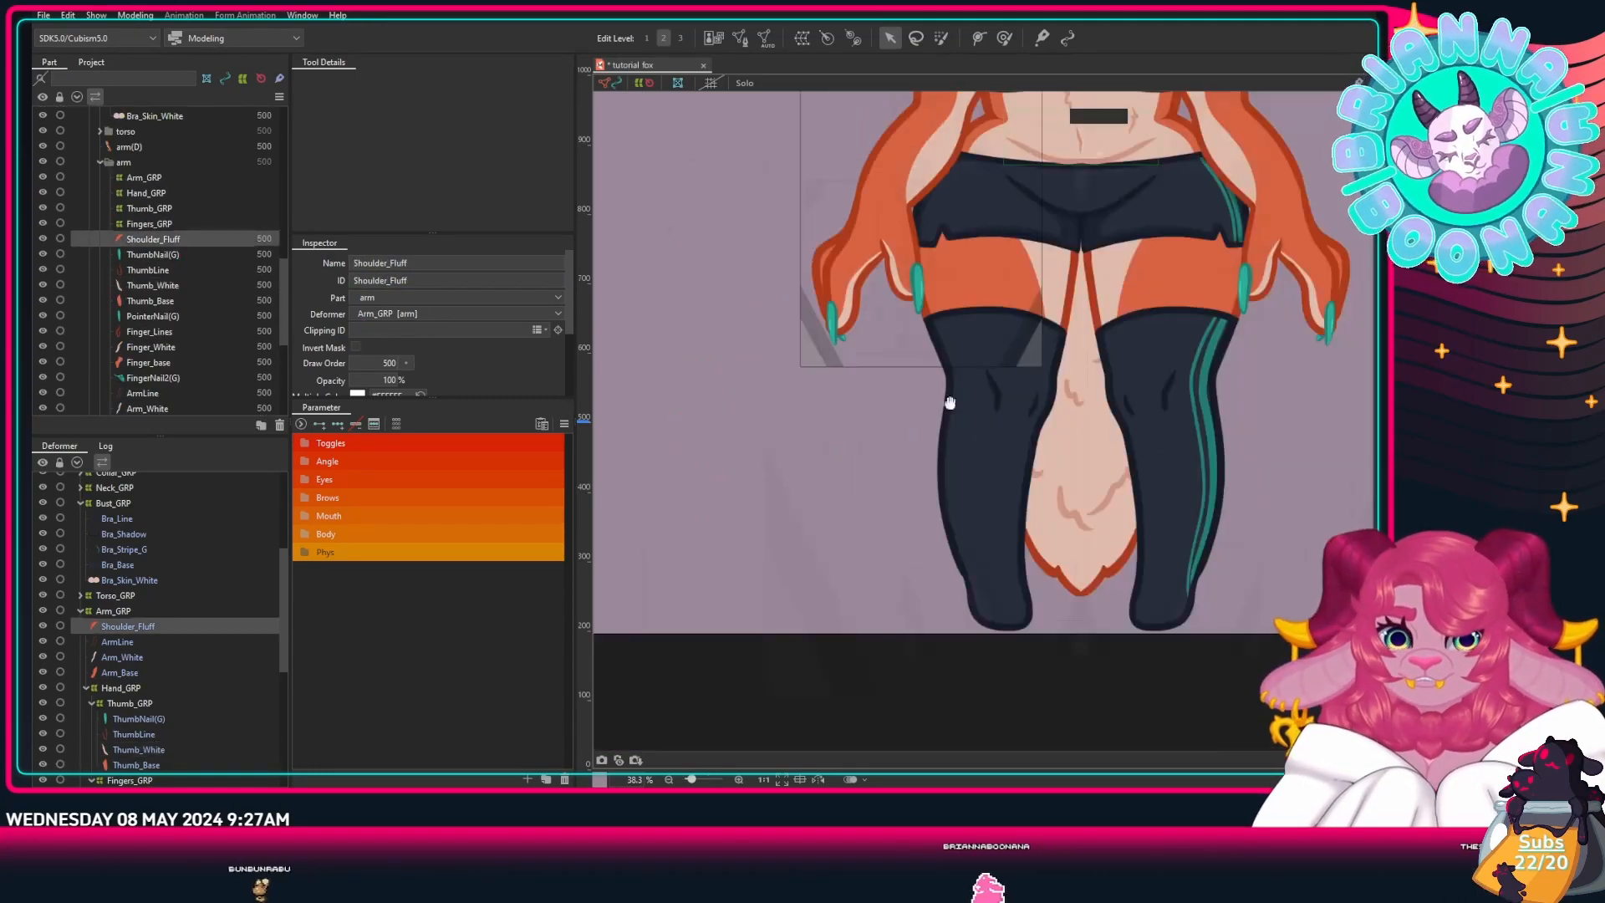
{"action": "left_click_drag", "start_coordinate": [1038, 370], "coordinate": [978, 509]}
{"action": "left_click_drag", "start_coordinate": [981, 736], "coordinate": [985, 297]}
{"action": "left_click", "coordinate": [1055, 410]}
{"action": "scroll", "coordinate": [242, 376], "scroll_direction": "down", "scroll_amount": 1}
{"action": "left_click", "coordinate": [425, 264]}
{"action": "key", "text": "BackSpace"}
{"action": "key", "text": "BackSpace"}
{"action": "key", "text": "BackSpace"}
{"action": "type", "text": "_G"}
{"action": "key", "text": "ctrl+a"}
{"action": "key", "text": "ctrl+c"}
{"action": "left_click", "coordinate": [403, 280]}
{"action": "key", "text": "ctrl+a"}
{"action": "key", "text": "ctrl+v"}
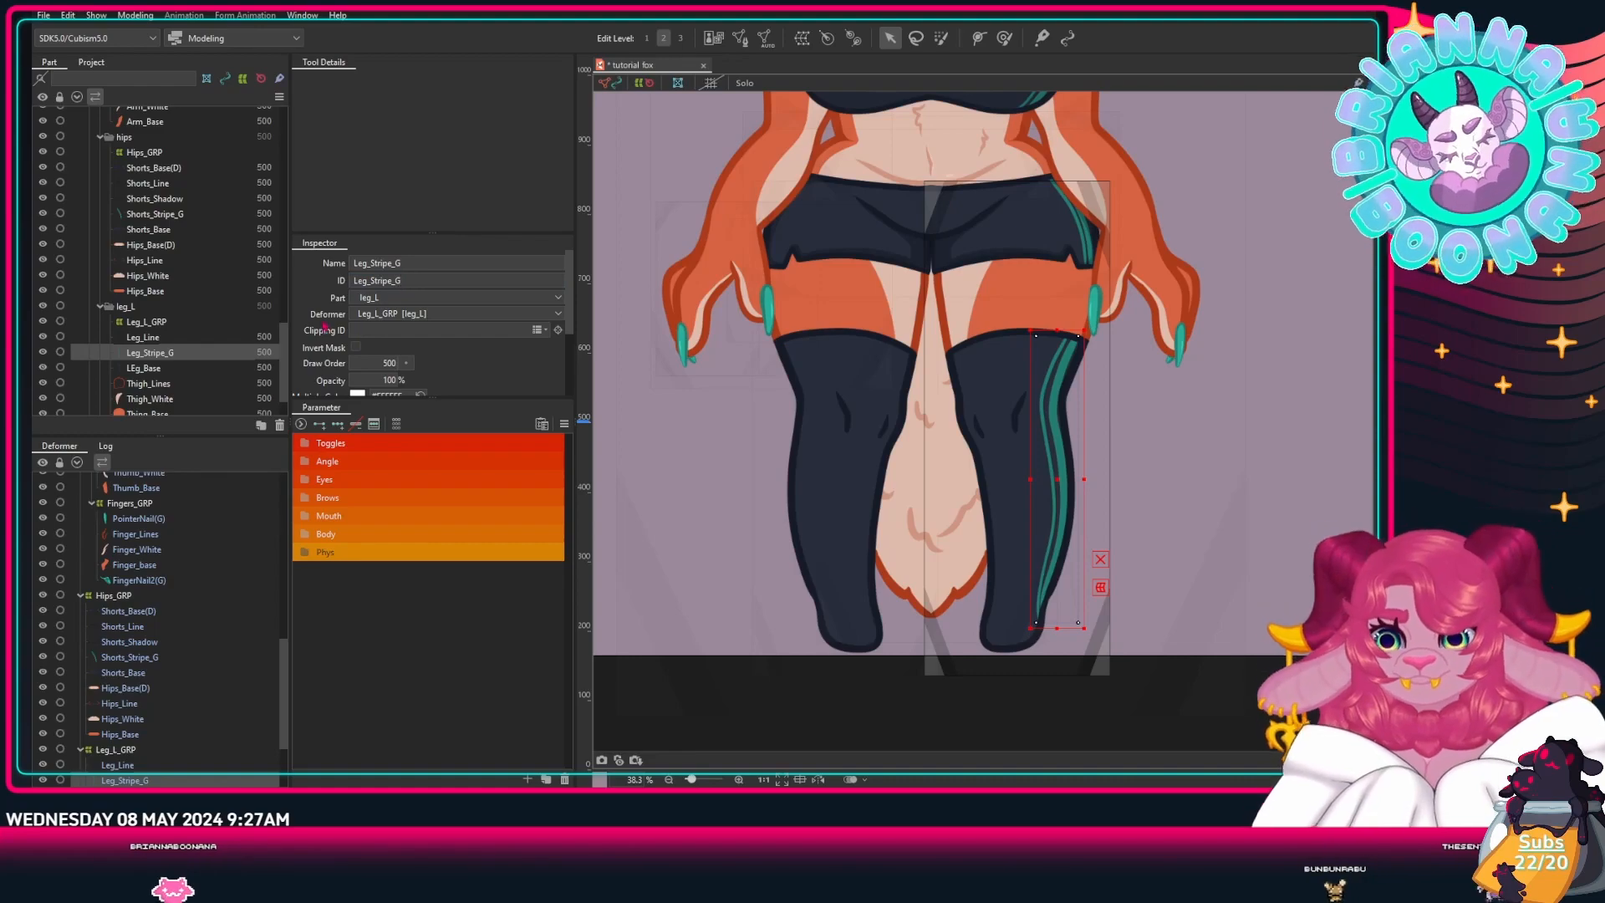
{"action": "scroll", "coordinate": [159, 334], "scroll_direction": "down", "scroll_amount": 1}
{"action": "left_click", "coordinate": [157, 318]}
{"action": "key", "text": "ctrl+z"}
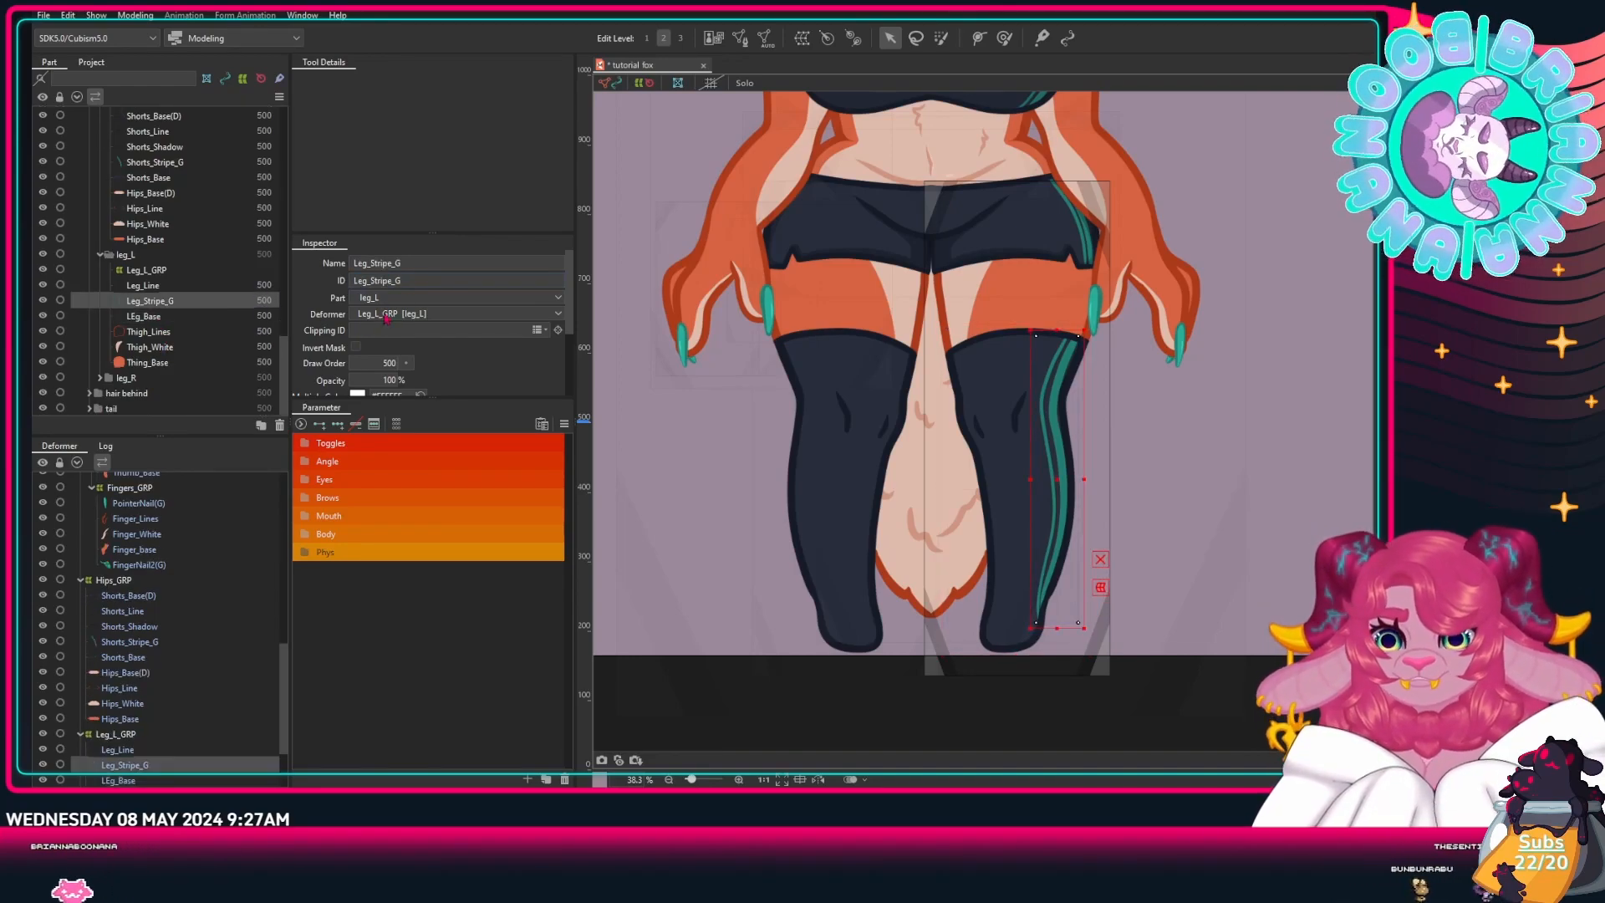
Step: Correct the leg_L thigh base mesh's name to Thigh_BaseL and set its ID to match
{"action": "left_click", "coordinate": [147, 362]}
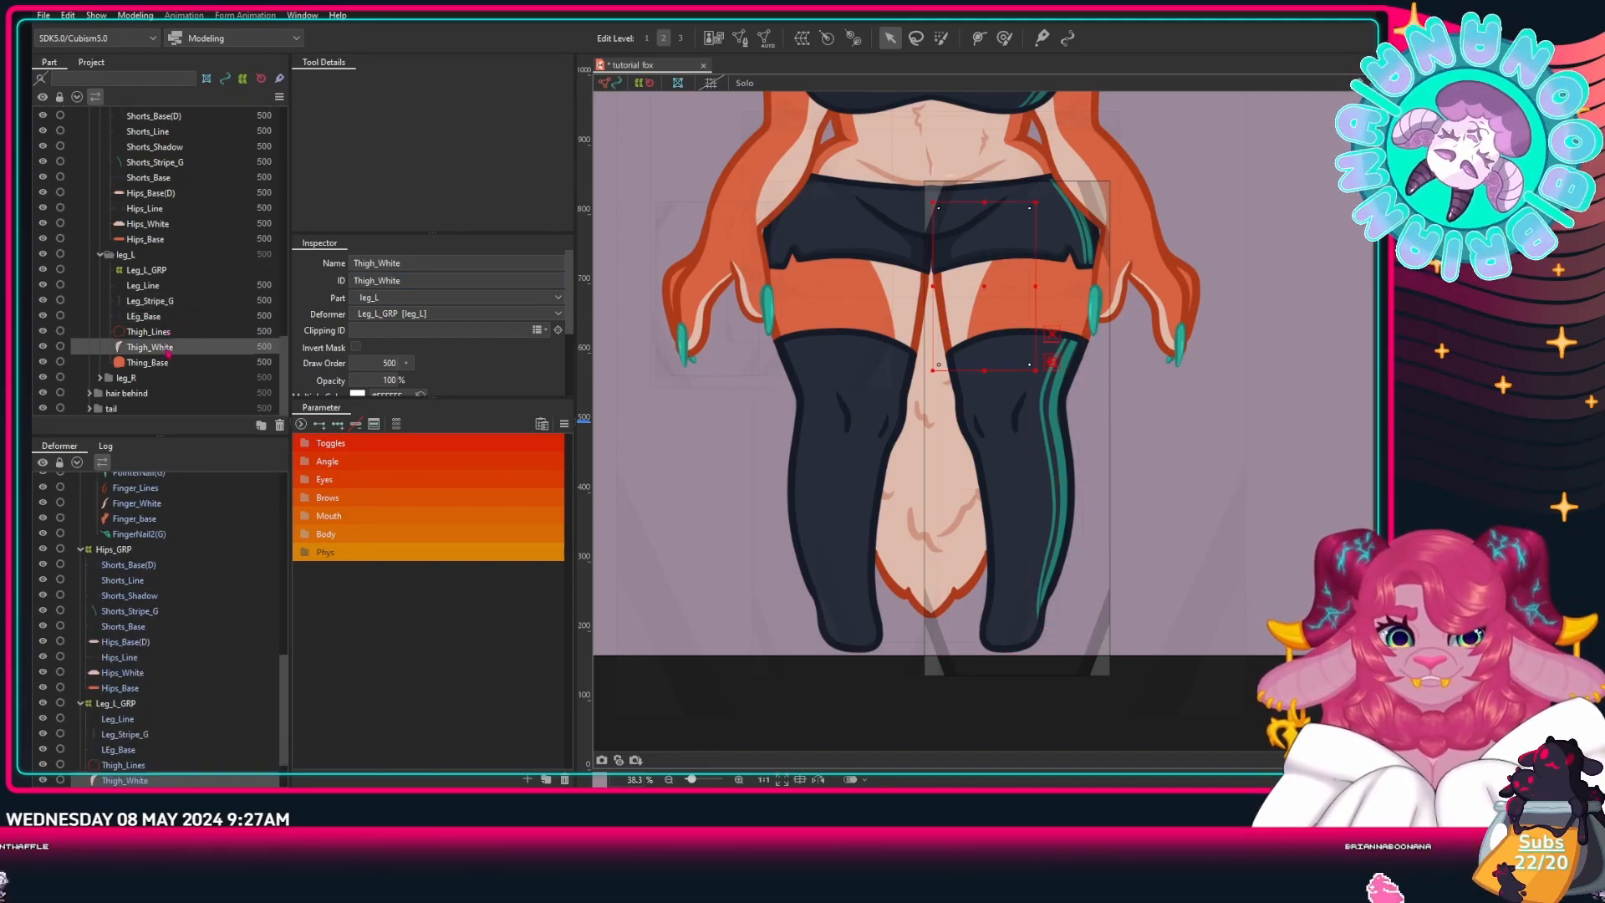
{"action": "left_click", "coordinate": [376, 280]}
{"action": "left_click", "coordinate": [376, 263]}
{"action": "left_click", "coordinate": [374, 263]}
{"action": "key", "text": "BackSpace"}
{"action": "key", "text": "BackSpace"}
{"action": "type", "text": "gh"}
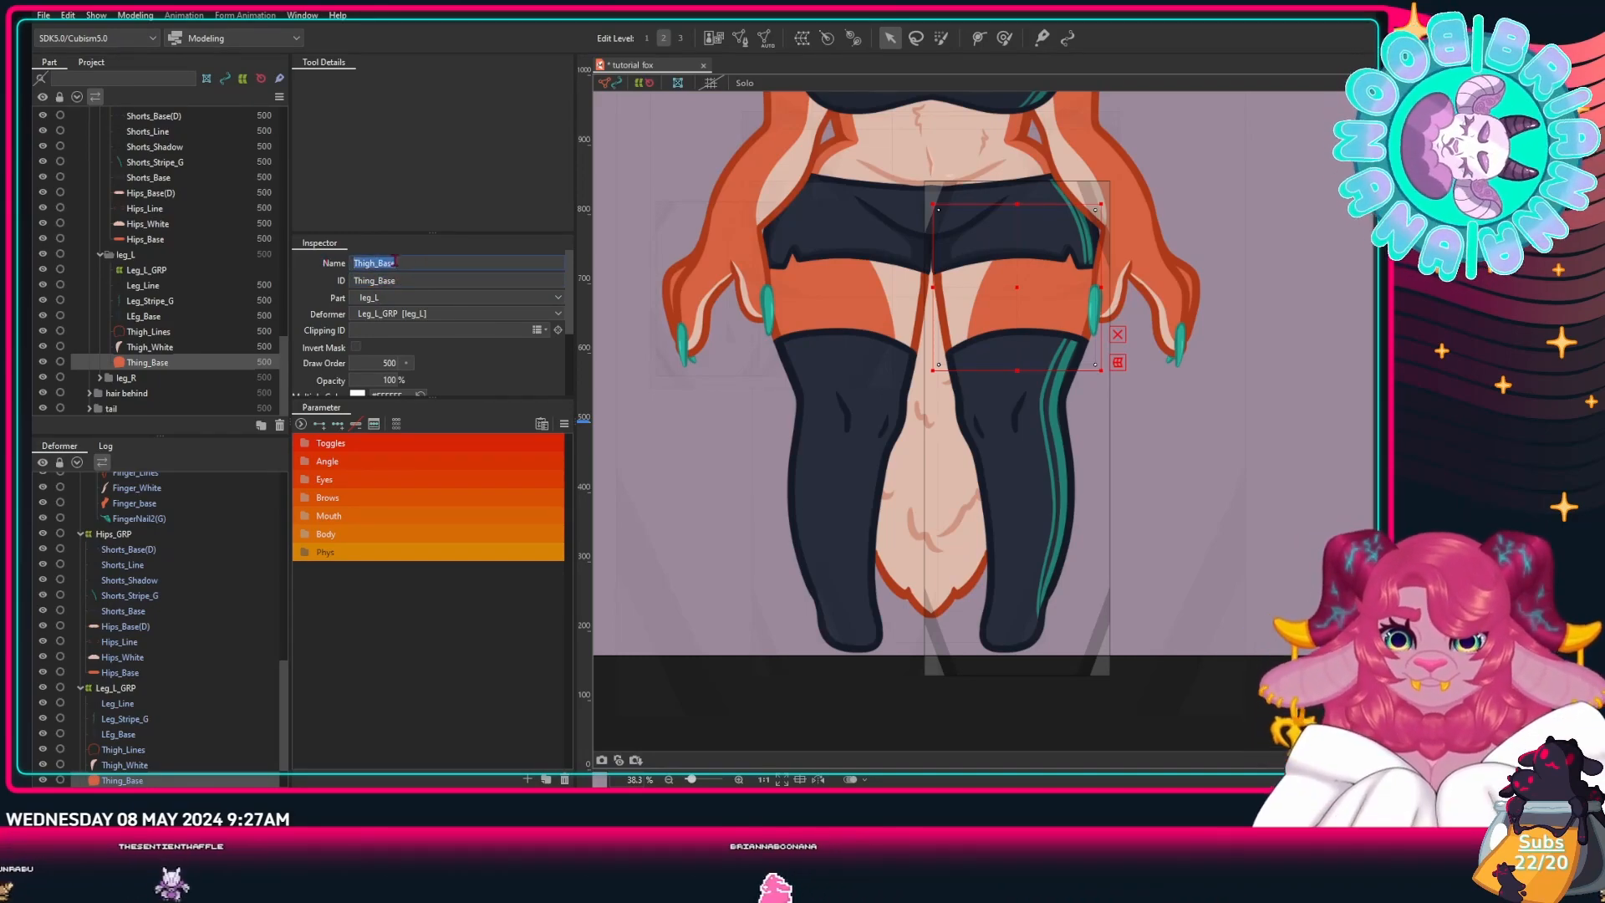
{"action": "left_click", "coordinate": [403, 264]}
{"action": "type", "text": "L"}
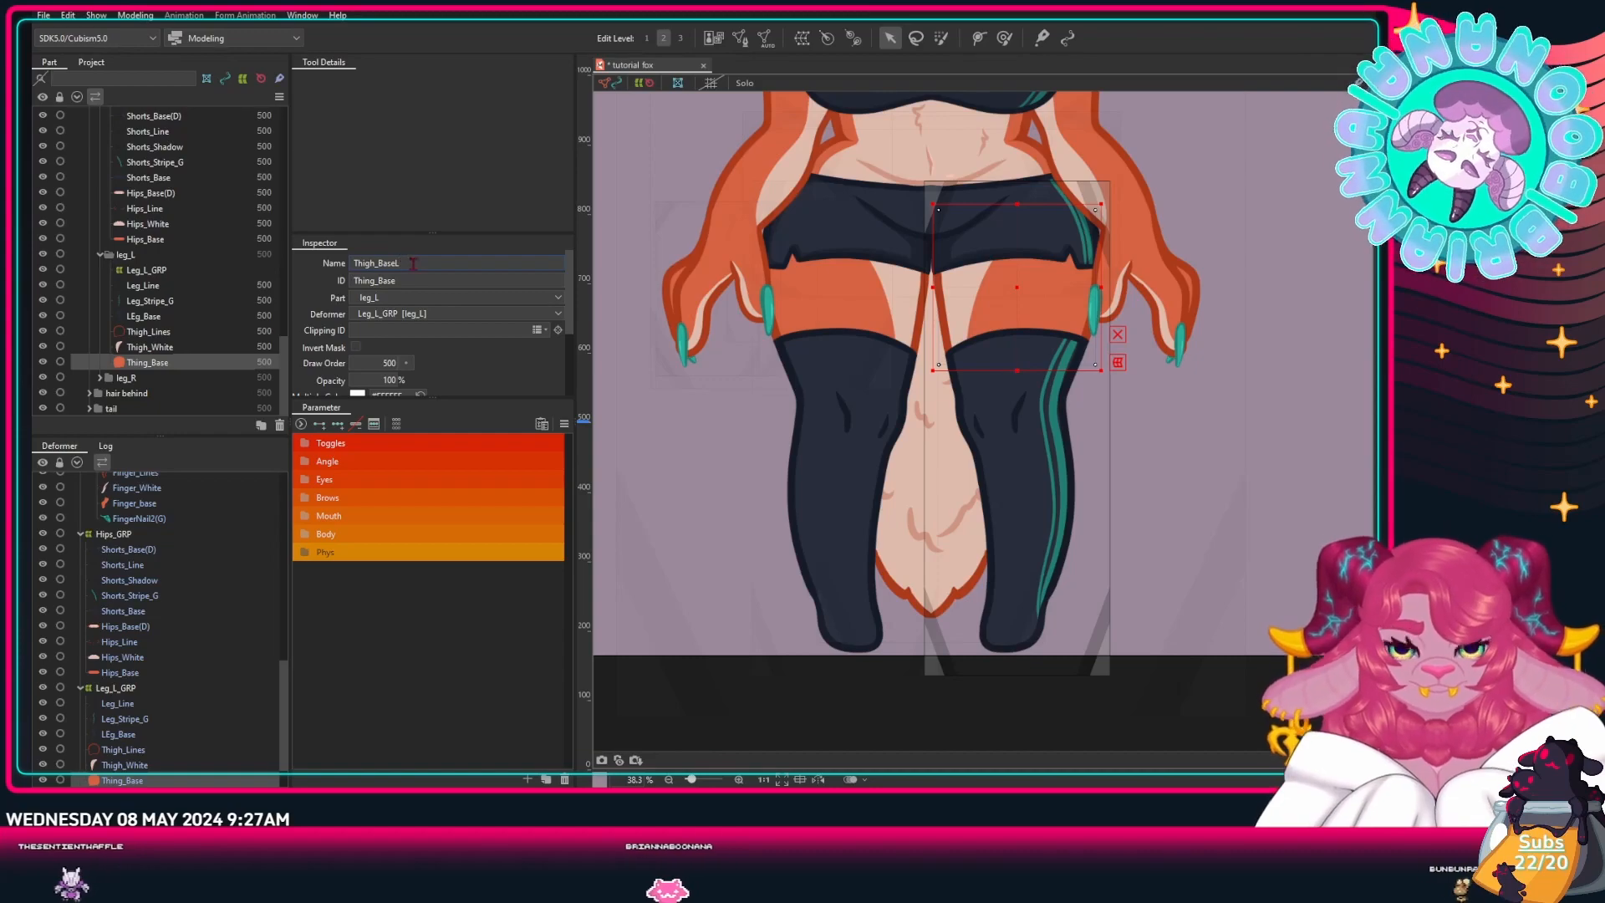
{"action": "left_click_drag", "start_coordinate": [404, 264], "coordinate": [333, 267]}
{"action": "key", "text": "Return"}
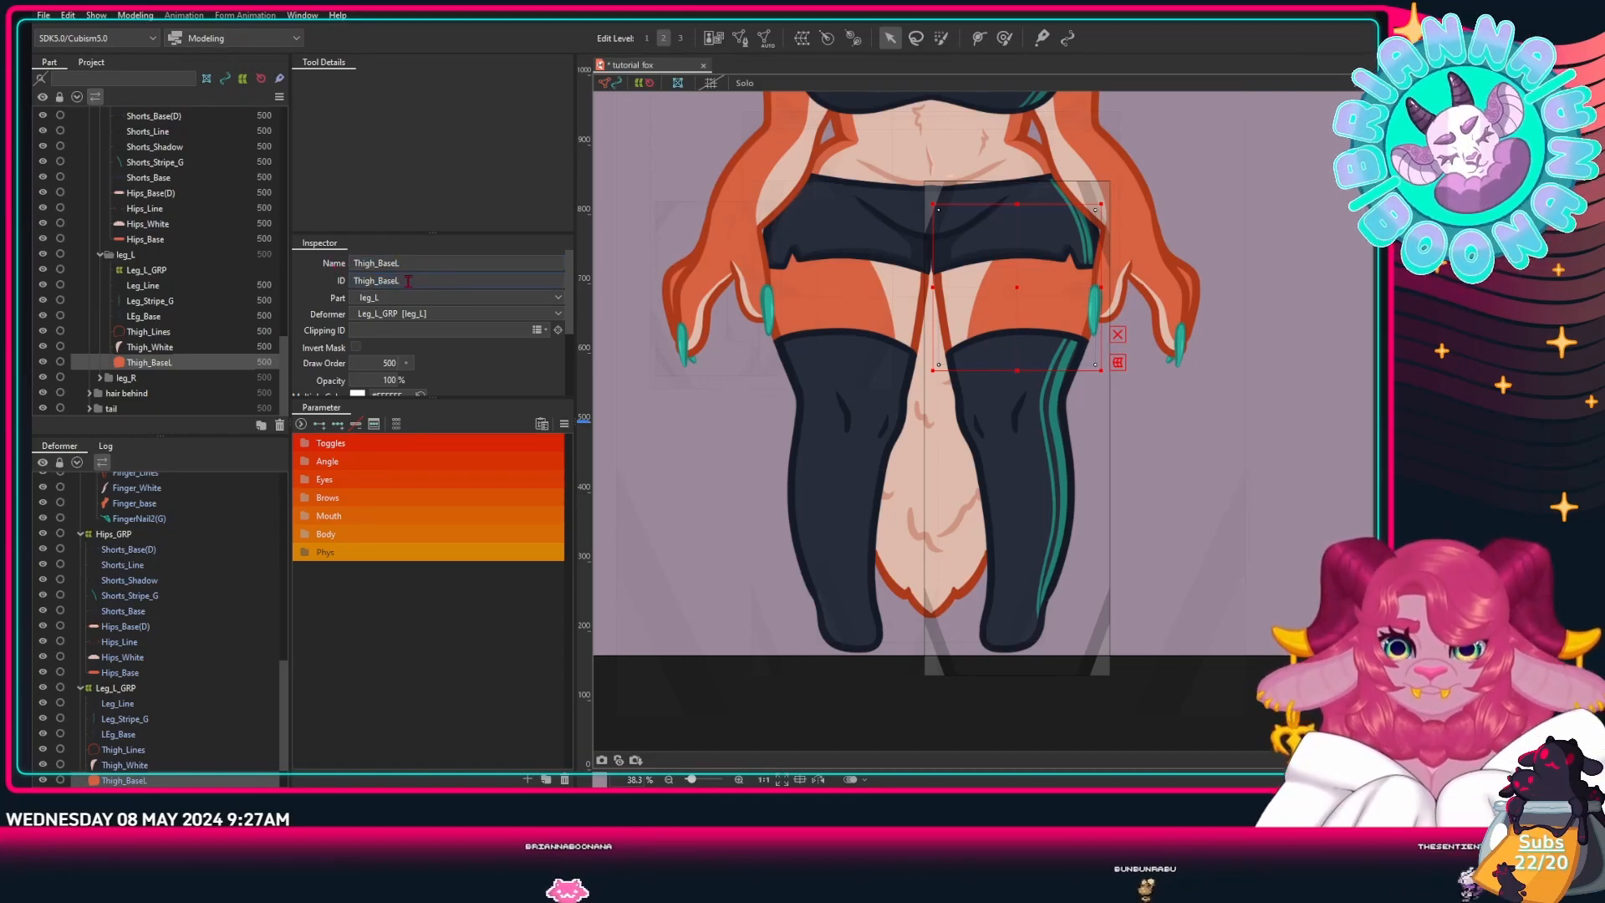
Step: Clip the Thigh_White mesh in leg_L to the thigh by setting its clipping ID to Thigh_BaseL
{"action": "left_click", "coordinate": [149, 347]}
{"action": "left_click", "coordinate": [385, 330]}
{"action": "key", "text": "ctrl+v"}
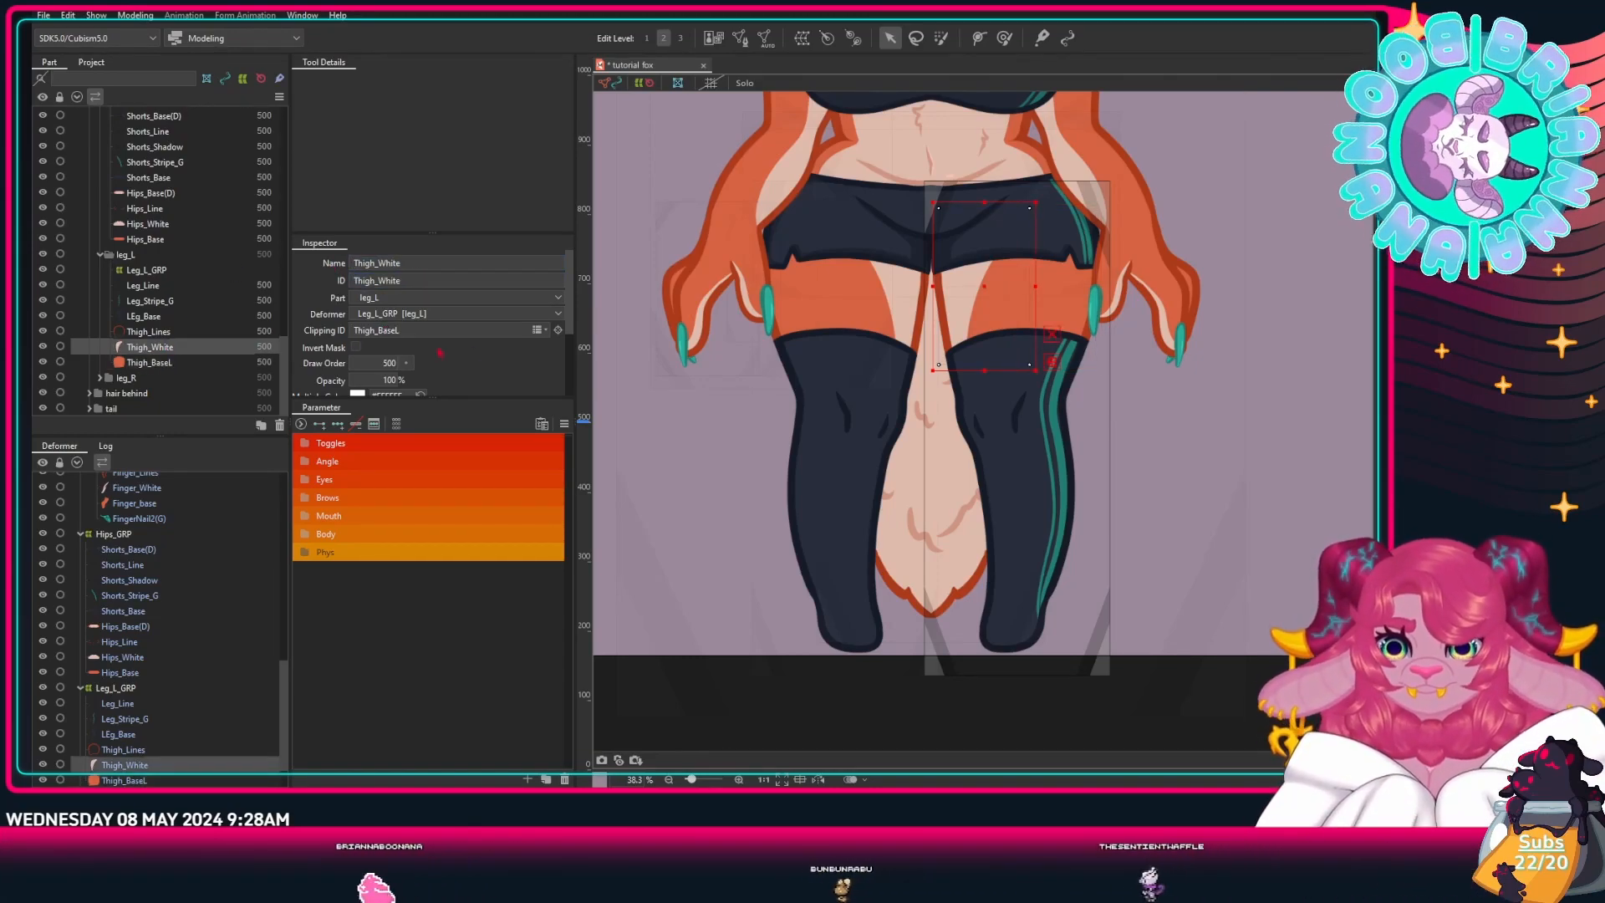
Step: Rename the thigh base mesh in leg_R as Thigh_BaseR and give it the same ID
{"action": "left_click", "coordinate": [99, 377]}
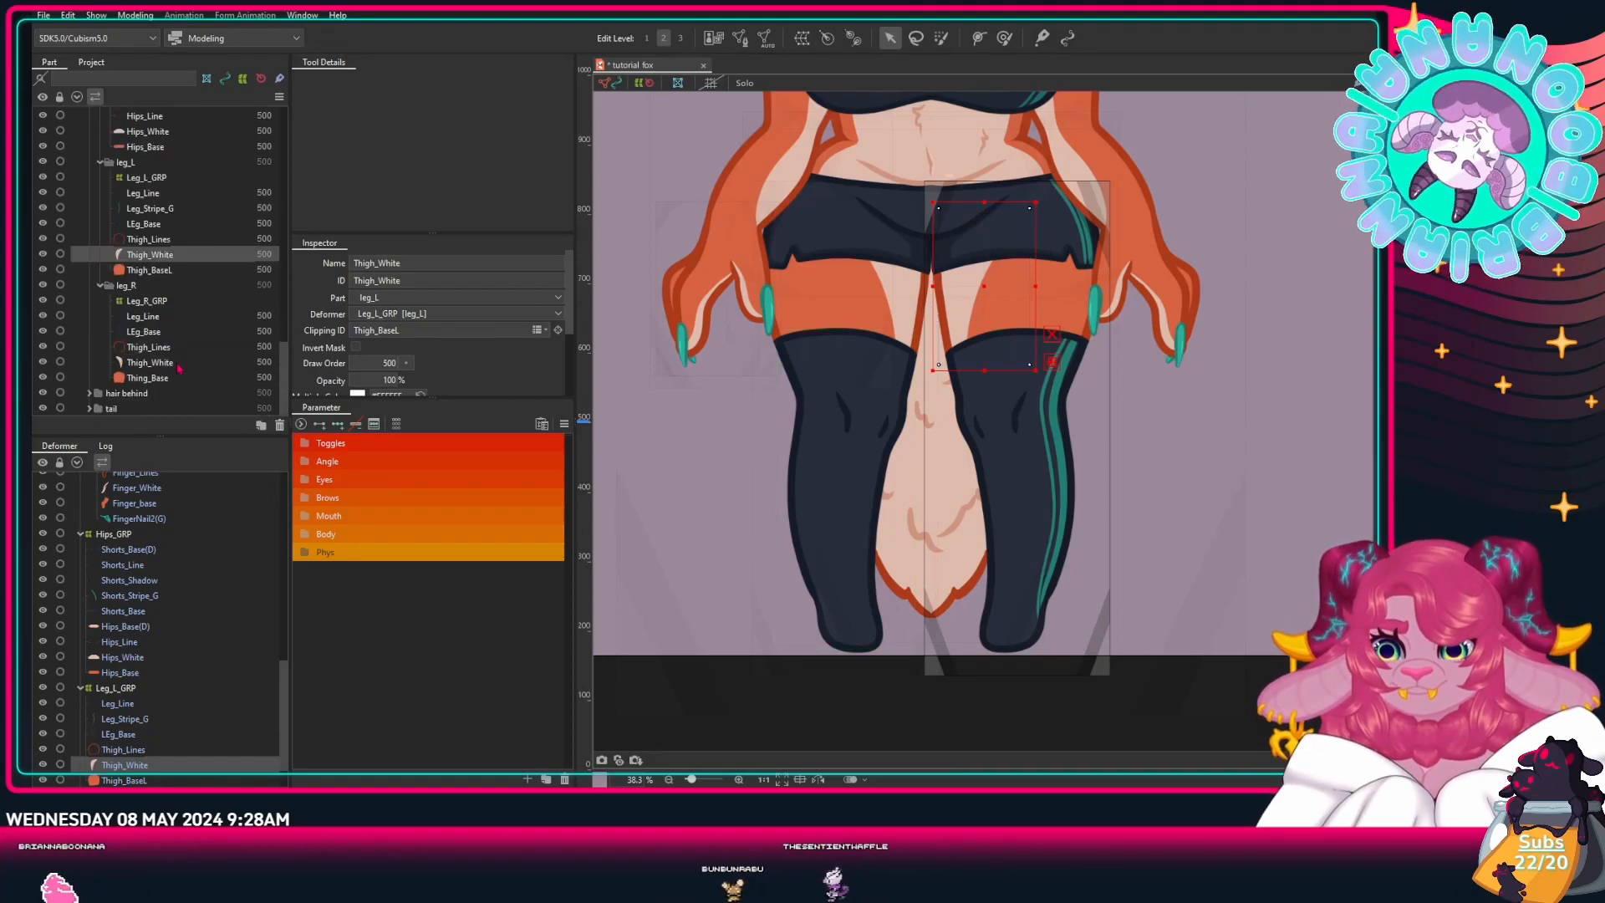
{"action": "left_click", "coordinate": [147, 377]}
{"action": "left_click_drag", "start_coordinate": [352, 263], "coordinate": [436, 276]}
{"action": "key", "text": "ctrl+v"}
{"action": "key", "text": "BackSpace"}
{"action": "type", "text": "R"}
{"action": "double_click", "coordinate": [450, 279]}
{"action": "type", "text": "Thigh_BaseR"}
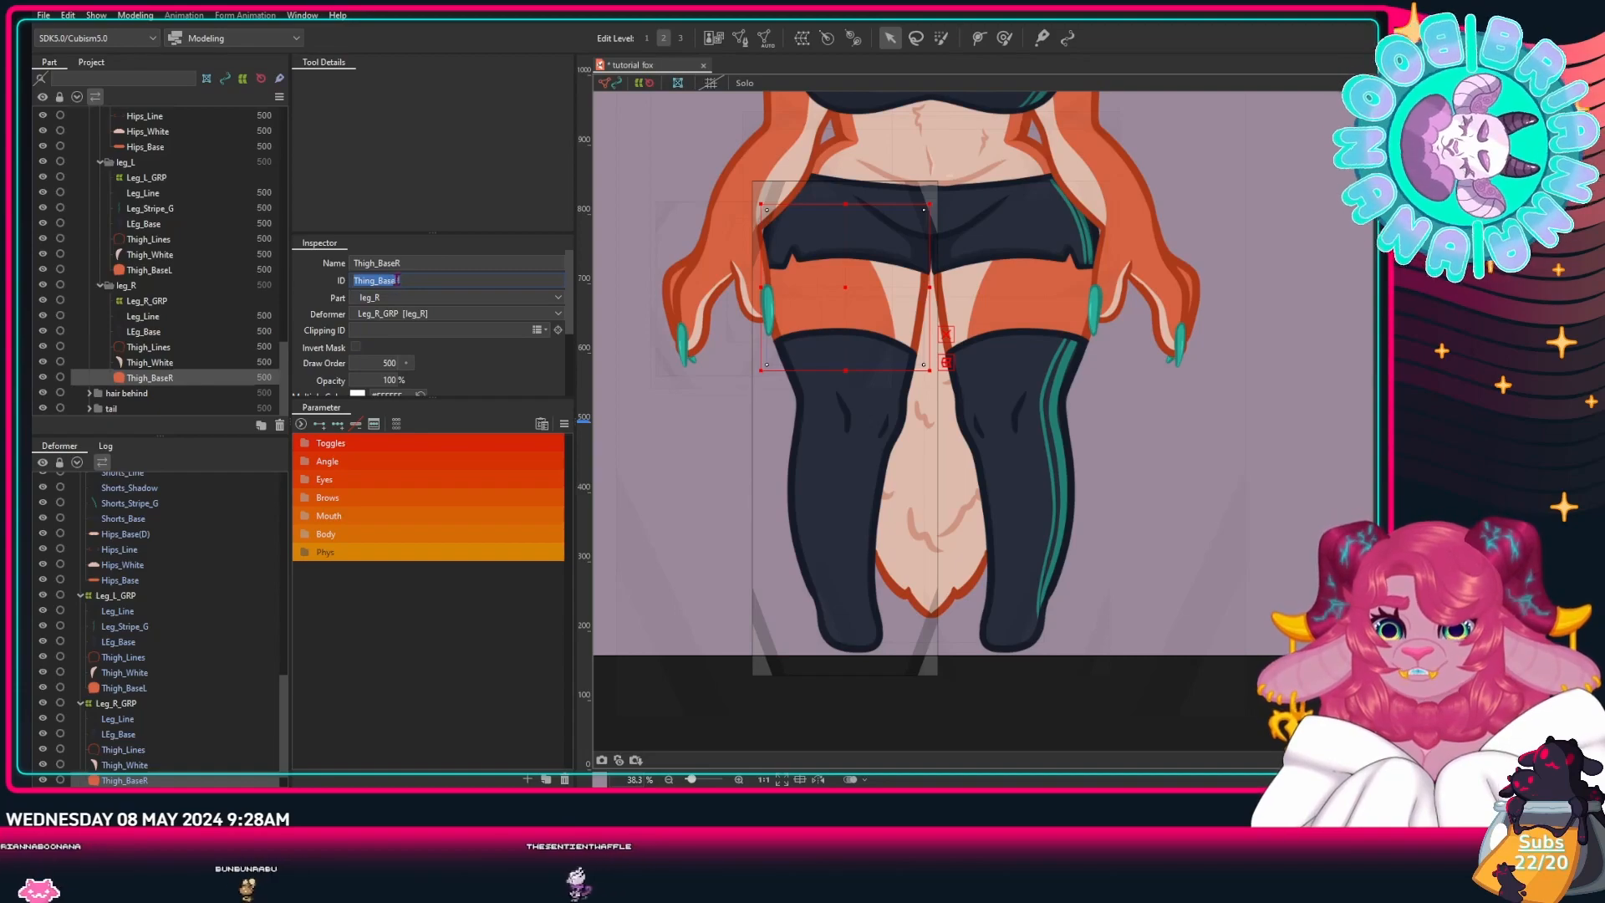
Step: Clip the Thigh_White mesh in leg_R to the thigh by setting its clipping ID to Thigh_BaseR
{"action": "double_click", "coordinate": [425, 263]}
{"action": "left_click", "coordinate": [149, 362]}
{"action": "left_click", "coordinate": [412, 331]}
{"action": "key", "text": "ctrl+v"}
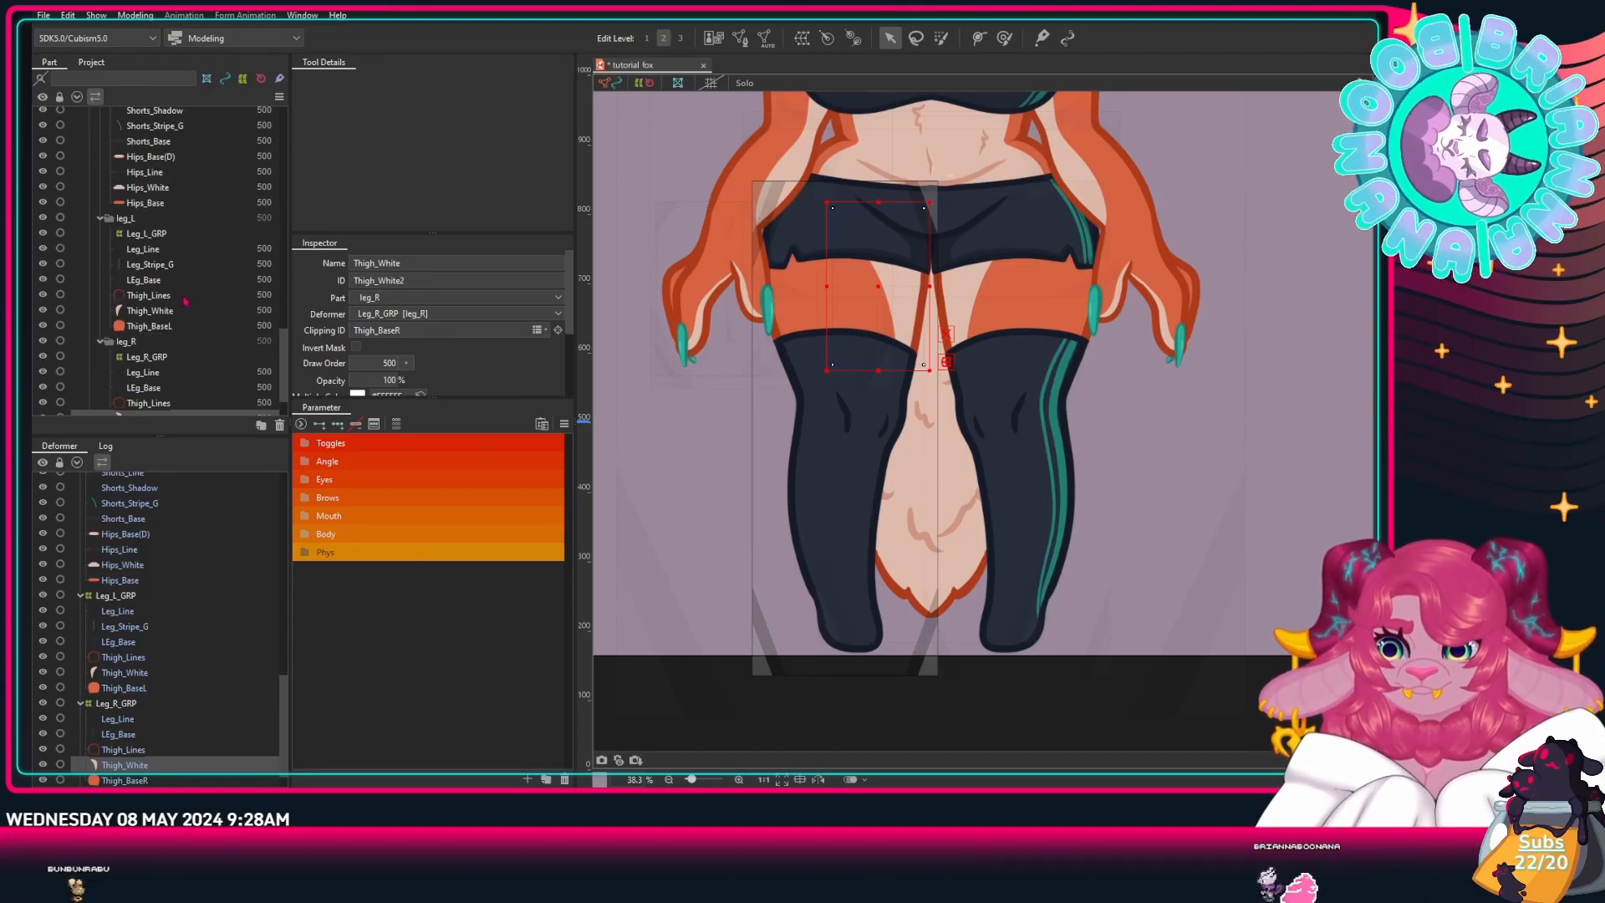
Step: Copy the Sclera mesh's ID and select EyeBall, Eyeshadow_Hard, Eyeshadow_Soft, Eyeshine1, Eyeshine2 and Heart_eye for clipping to it
{"action": "scroll", "coordinate": [167, 317], "scroll_direction": "up", "scroll_amount": 15}
{"action": "left_click", "coordinate": [110, 300]}
{"action": "left_click_drag", "start_coordinate": [915, 176], "coordinate": [877, 618]}
{"action": "scroll", "coordinate": [777, 280], "scroll_direction": "up", "scroll_amount": 5}
{"action": "scroll", "coordinate": [154, 334], "scroll_direction": "down", "scroll_amount": 1}
{"action": "left_click", "coordinate": [149, 351]}
{"action": "double_click", "coordinate": [397, 279]}
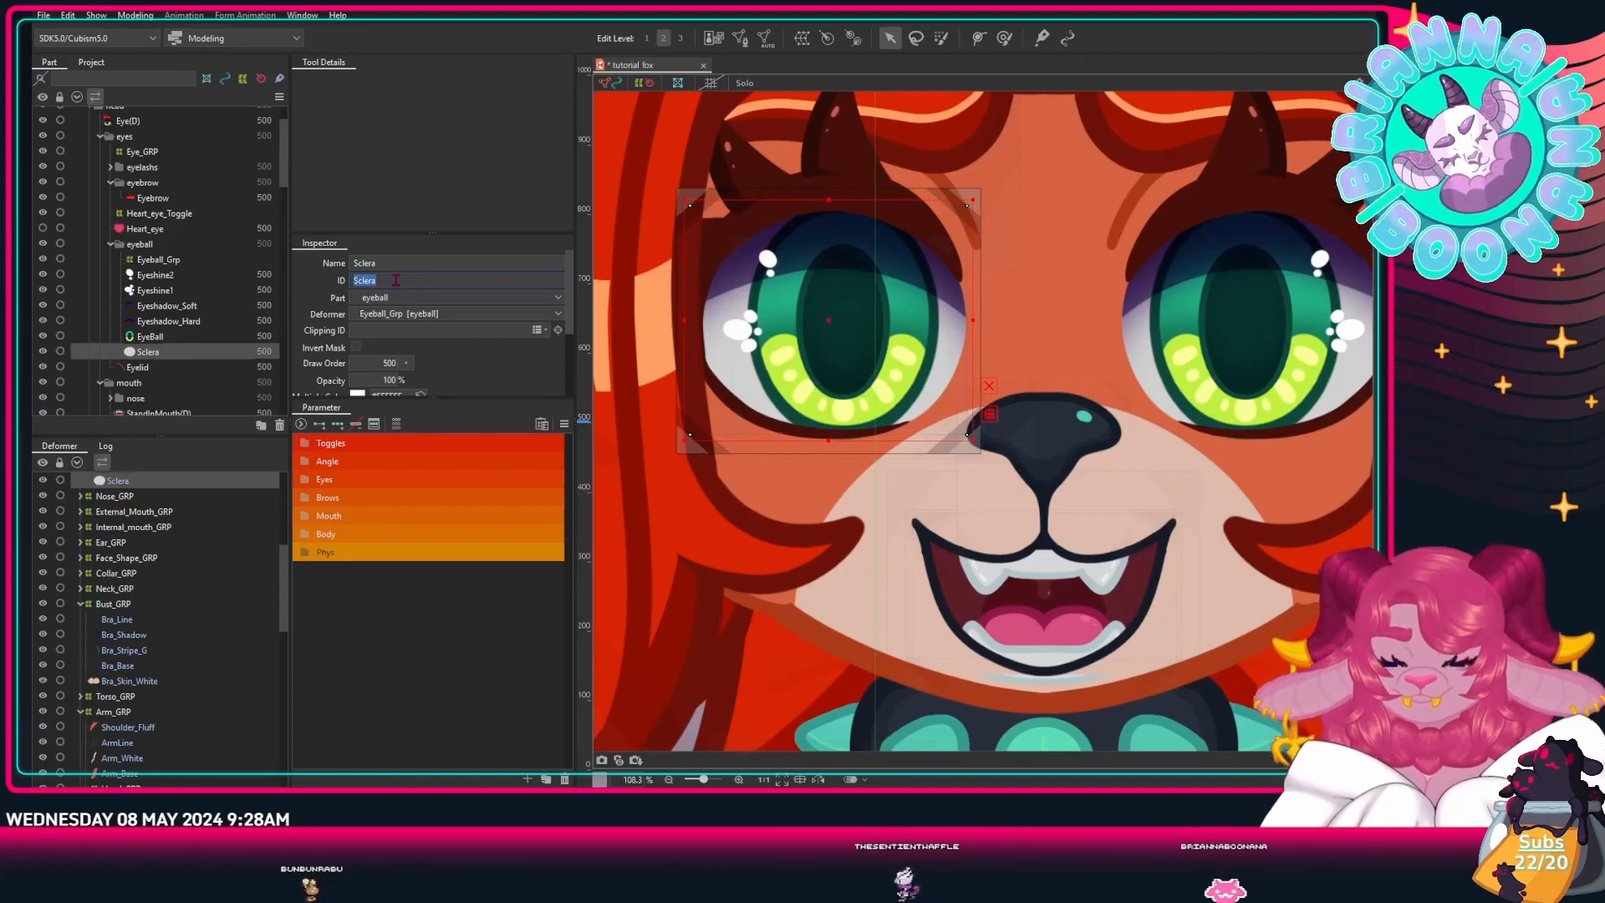
{"action": "left_click", "coordinate": [163, 336]}
{"action": "left_click", "coordinate": [164, 320], "text": "ctrl"}
{"action": "left_click", "coordinate": [164, 305], "text": "ctrl"}
{"action": "left_click", "coordinate": [161, 290], "text": "ctrl"}
{"action": "left_click", "coordinate": [159, 274], "text": "ctrl"}
{"action": "left_click", "coordinate": [159, 228], "text": "ctrl"}
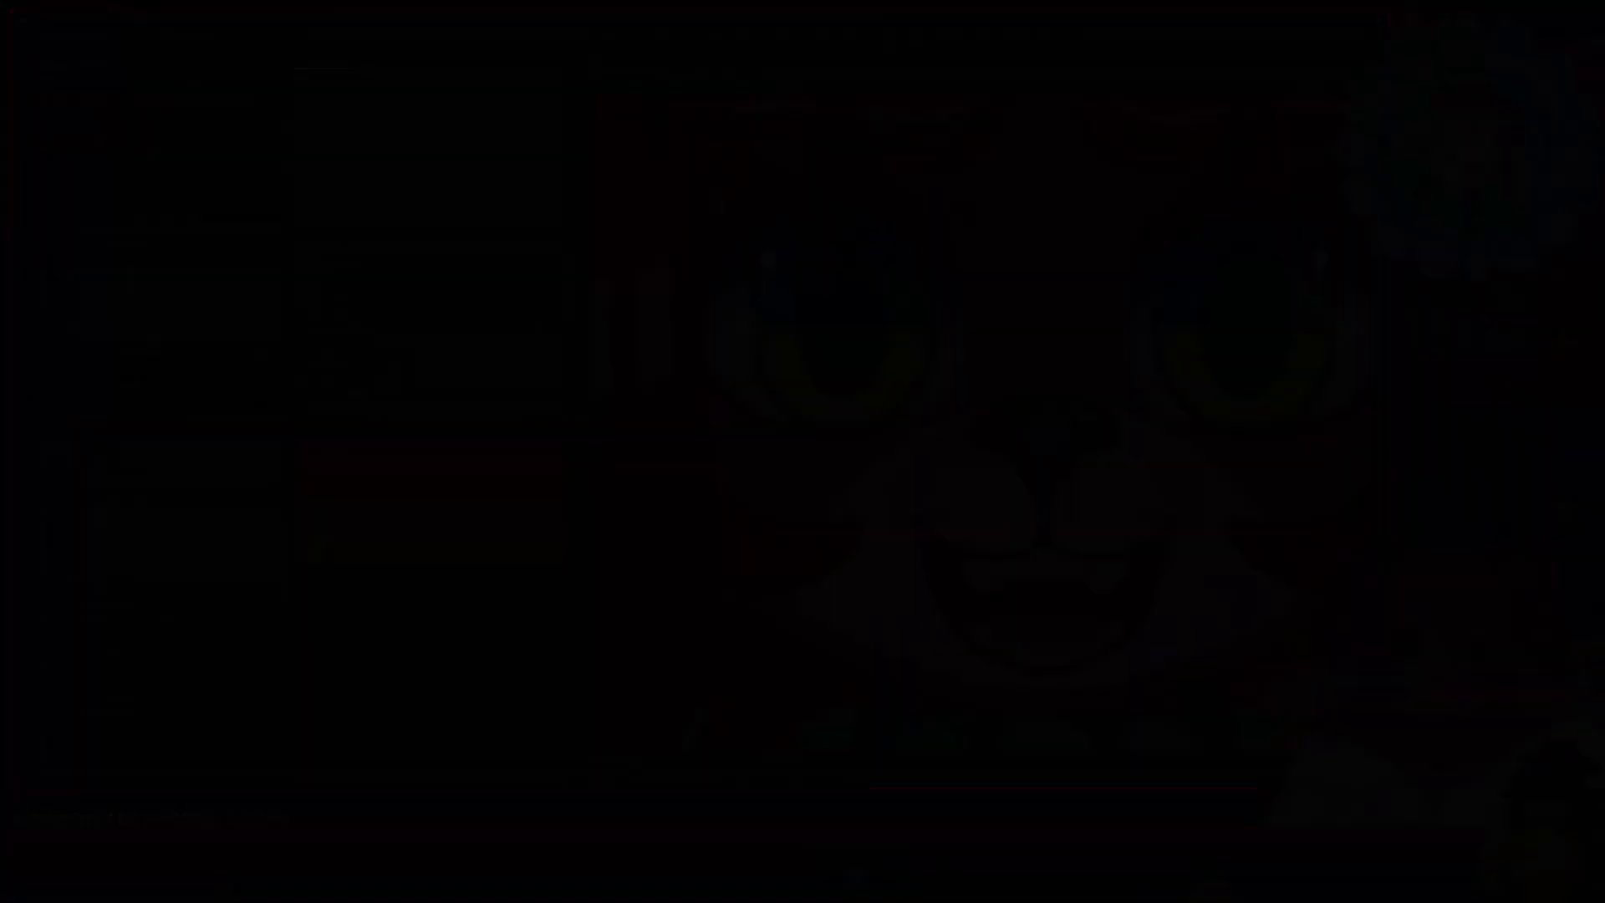